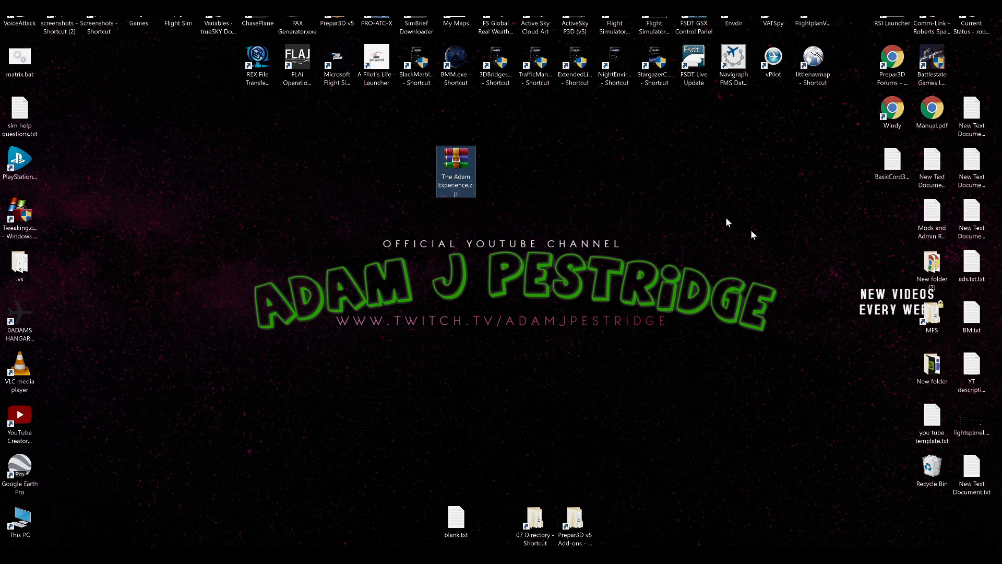
right_click(883, 543)
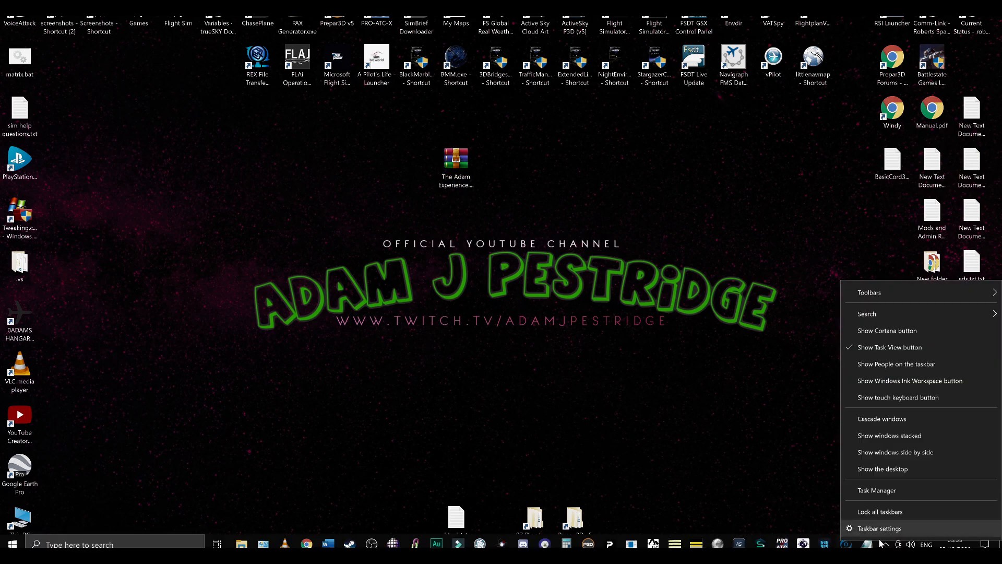
left_click(886, 527)
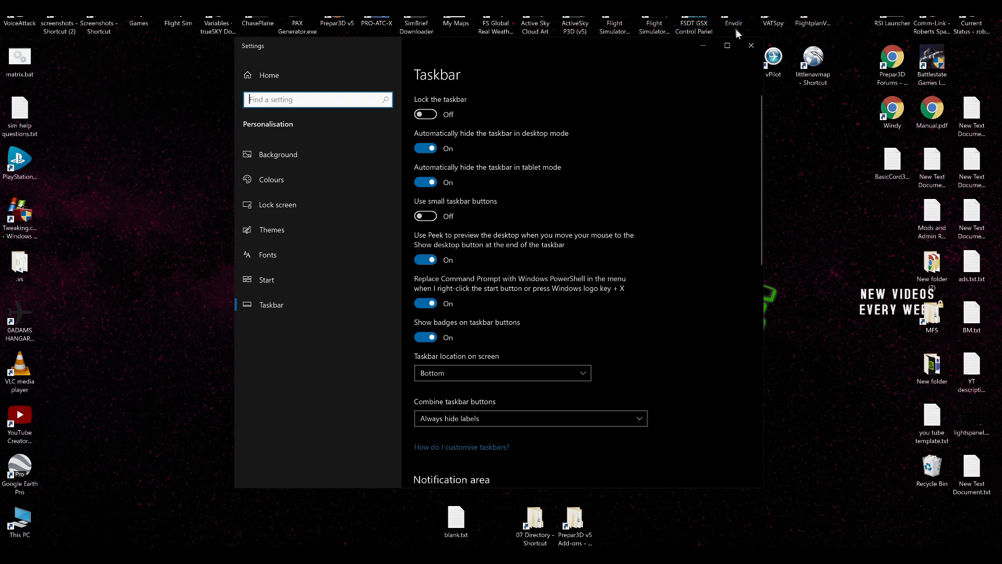
left_click(752, 46)
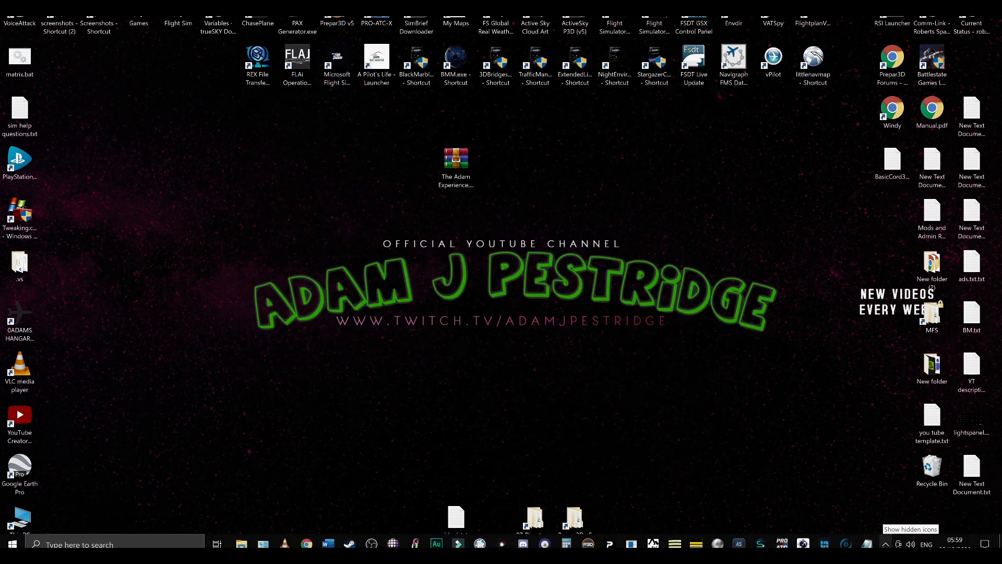
- Open Task Manager with its performance graphs and move its window aside on the desktop
right_click(886, 543)
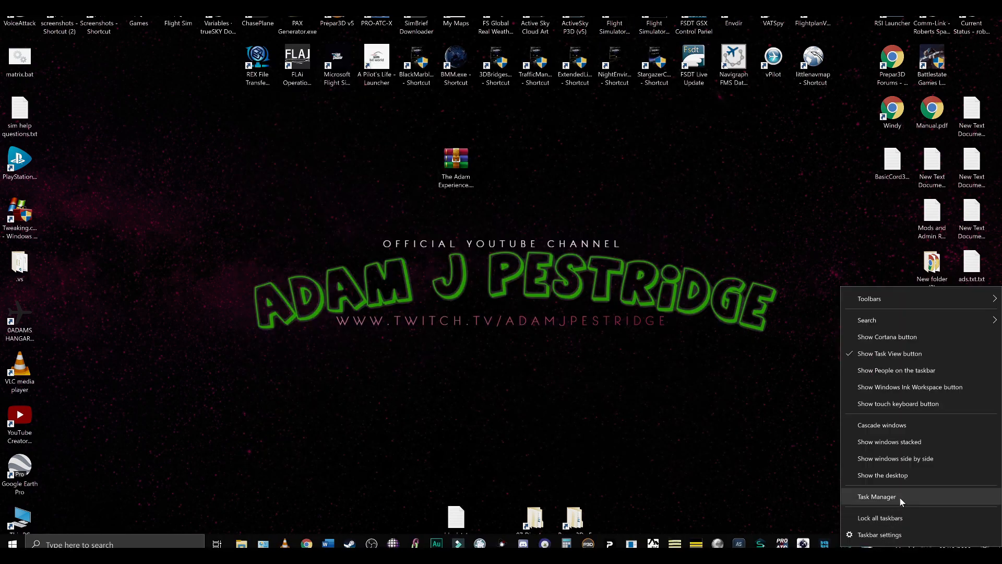
left_click(874, 496)
left_click(398, 74)
left_click(399, 83)
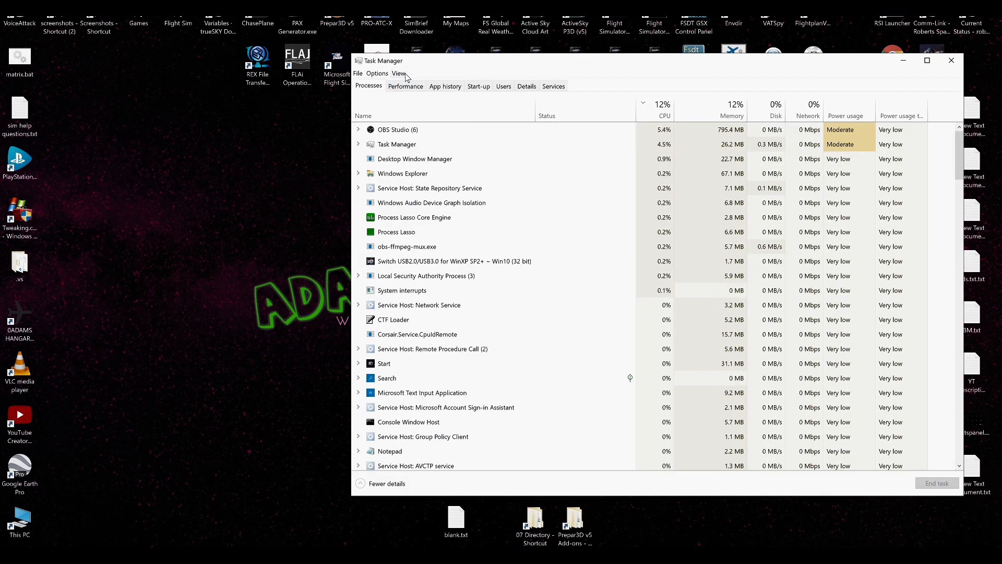
left_click(405, 86)
left_click_drag(447, 67, 603, 52)
left_click(557, 60)
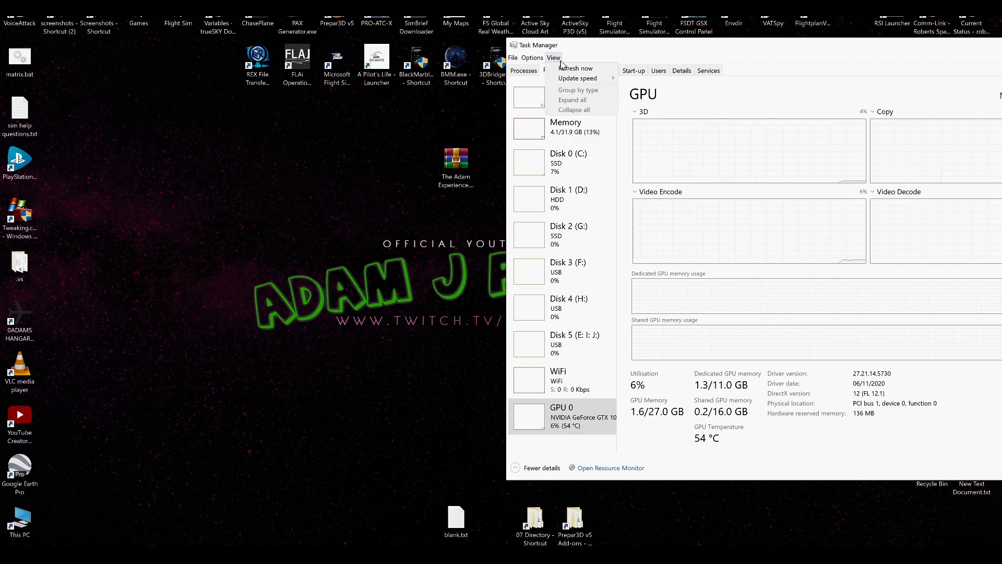
left_click(584, 52)
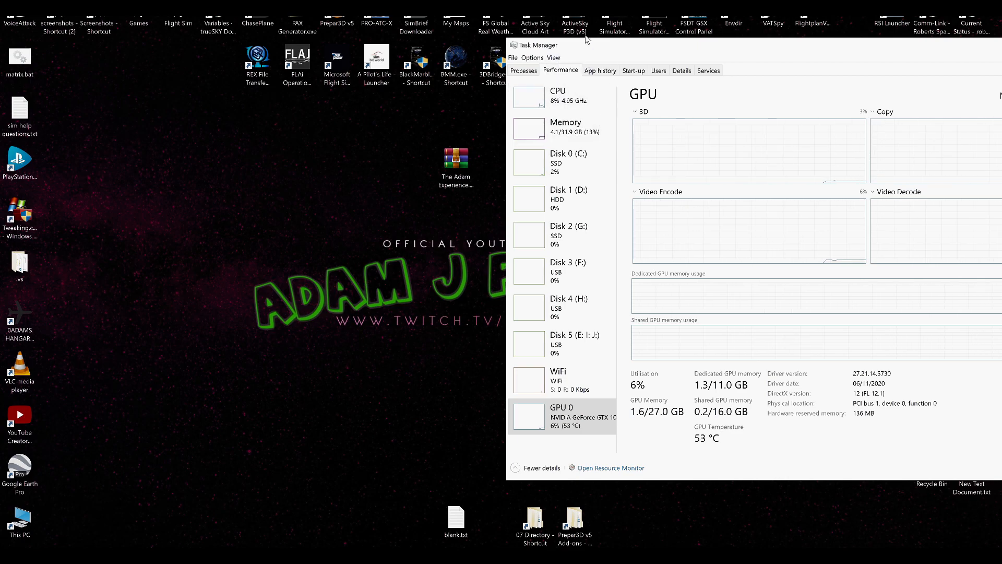
left_click_drag(580, 58, 583, 87)
- Review the performance details of the CPU, memory, GPU 0, Disk 0 (C:) and Disk 1 (D:)
left_click(569, 128)
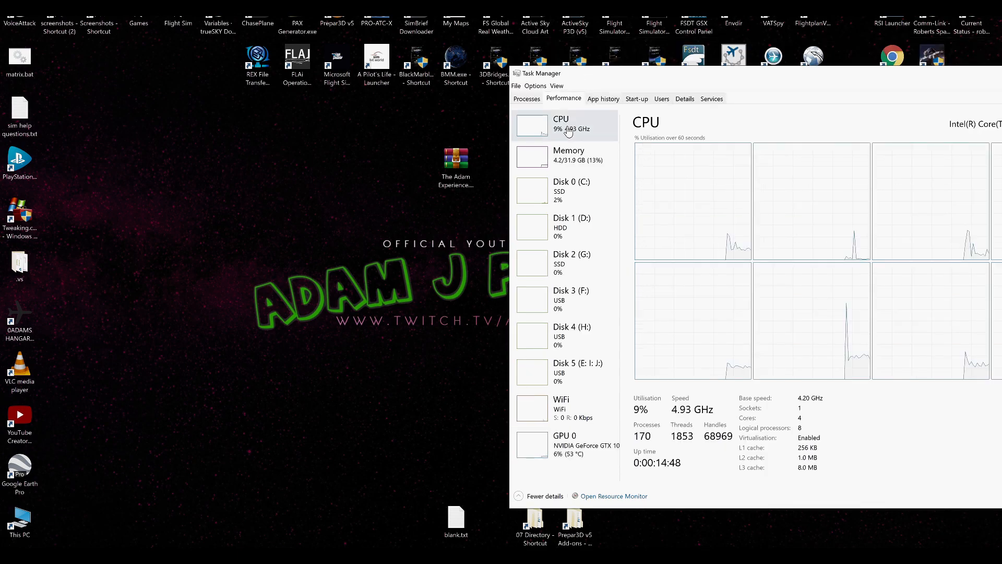
left_click(567, 164)
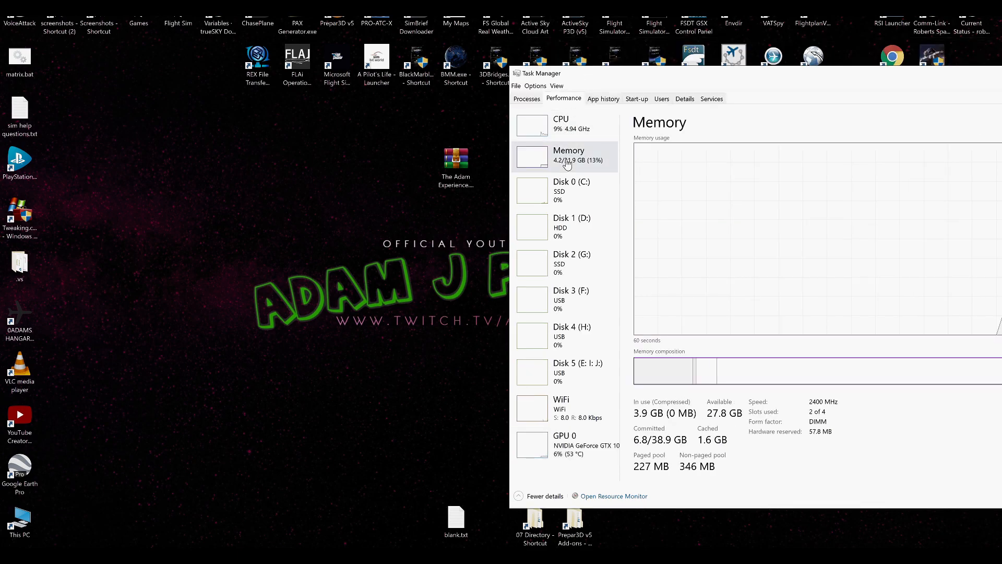
left_click(542, 447)
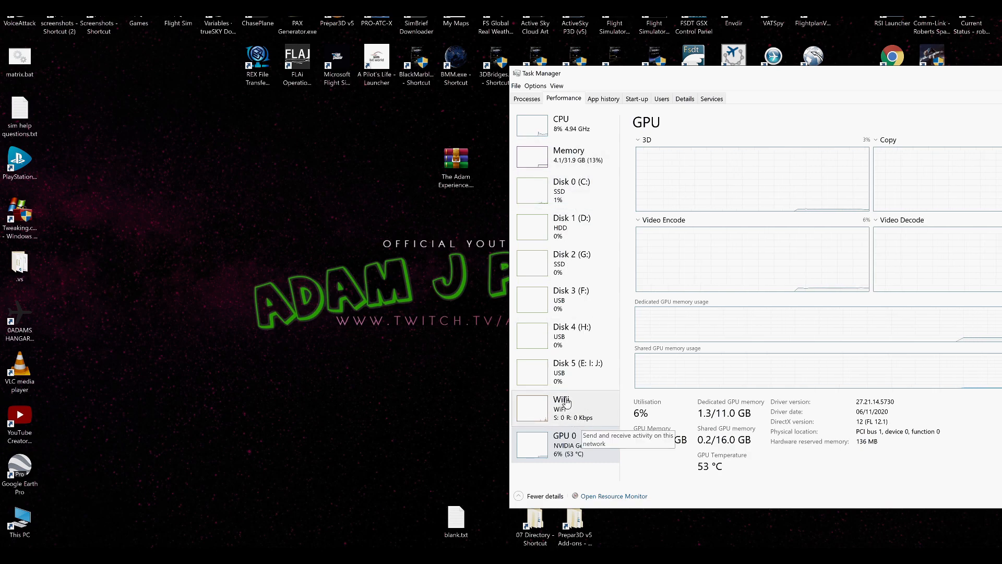
left_click(563, 197)
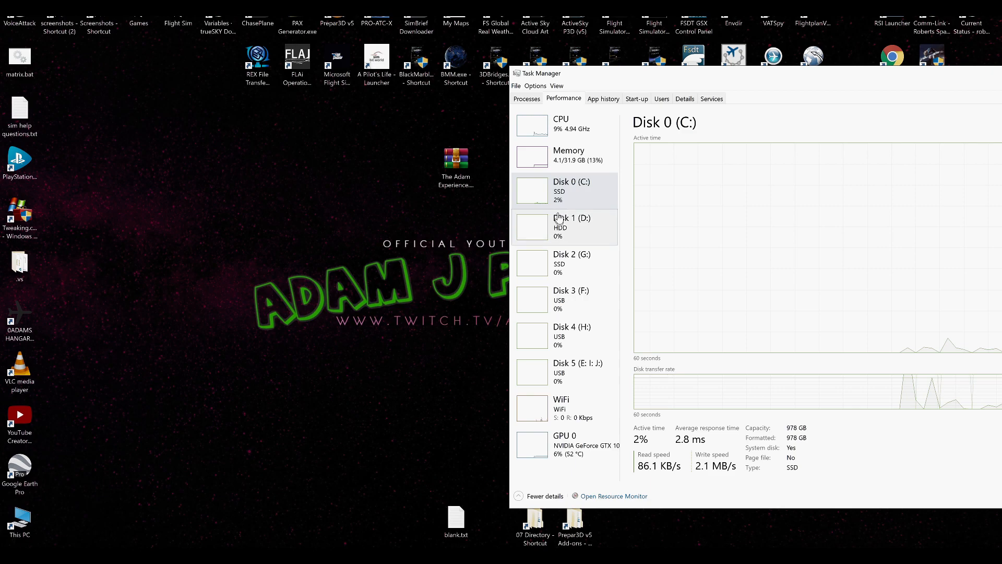
left_click(562, 234)
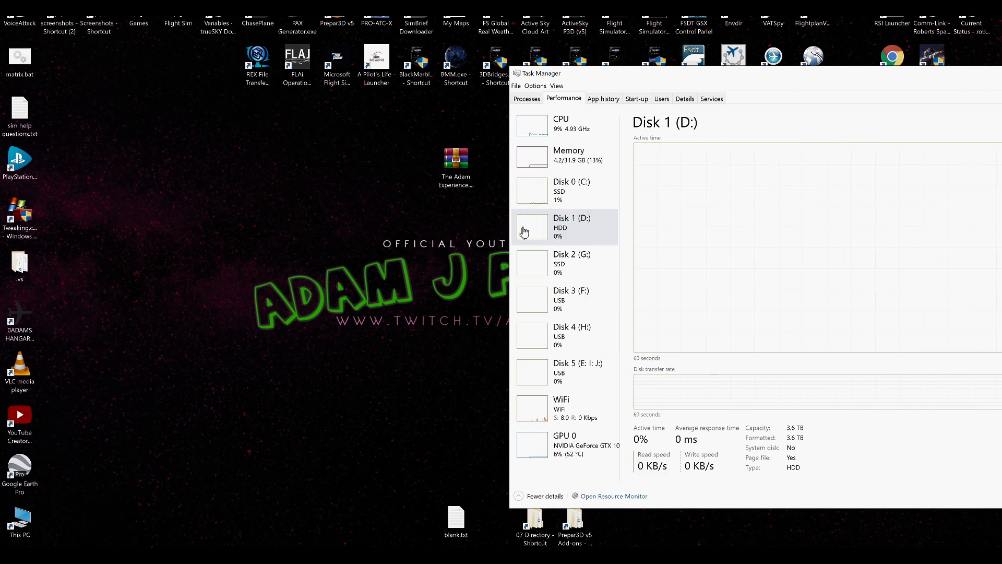
left_click(571, 201)
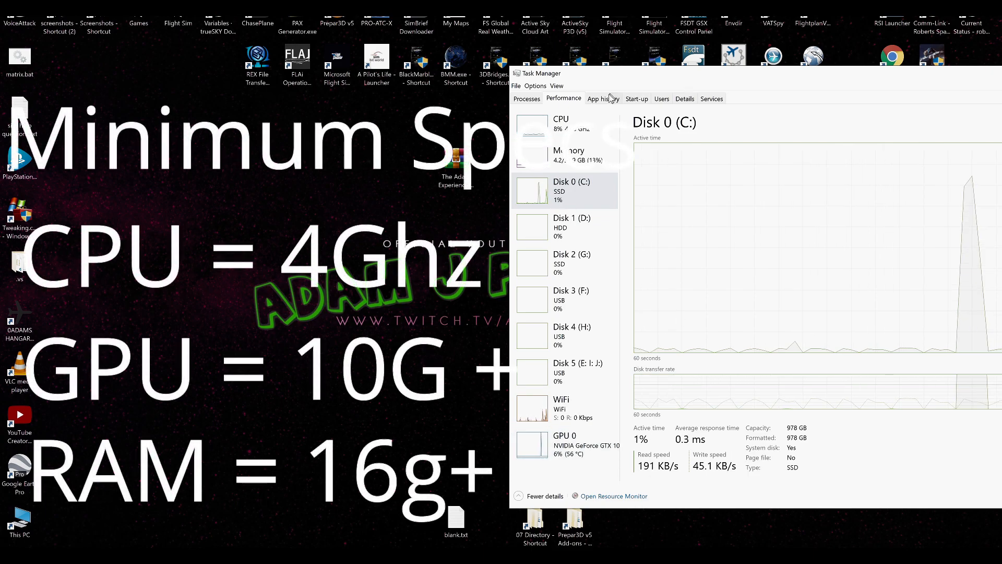
- Bring the whole Task Manager window into view and check the CPU, memory and GPU specifications against the minimum specs
left_click(581, 135)
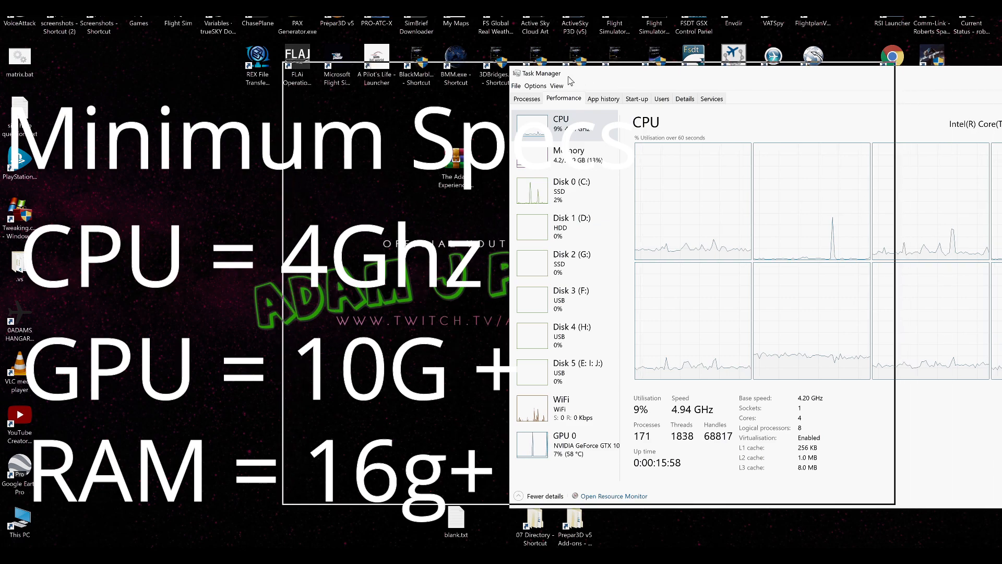
left_click_drag(795, 81, 569, 77)
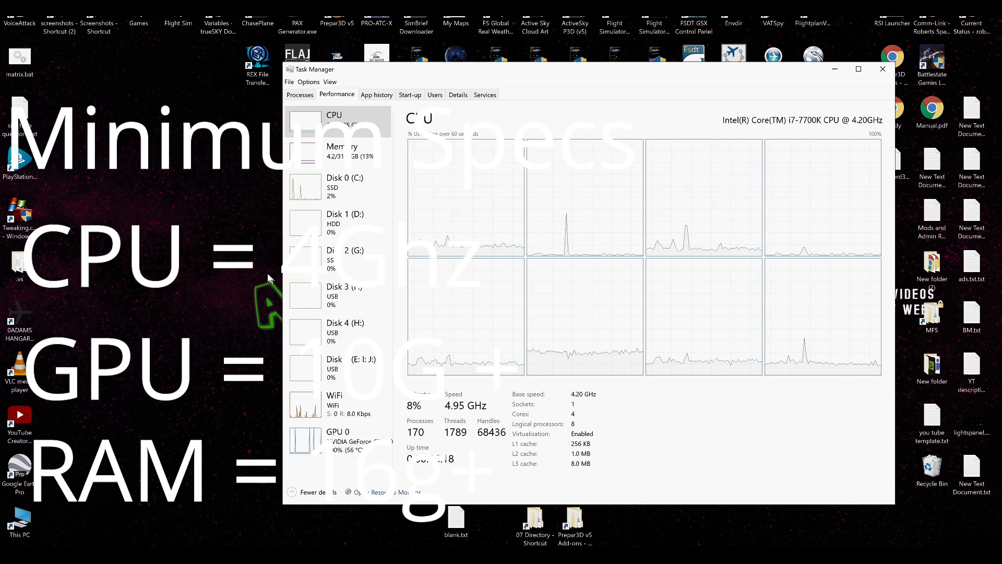
left_click(338, 160)
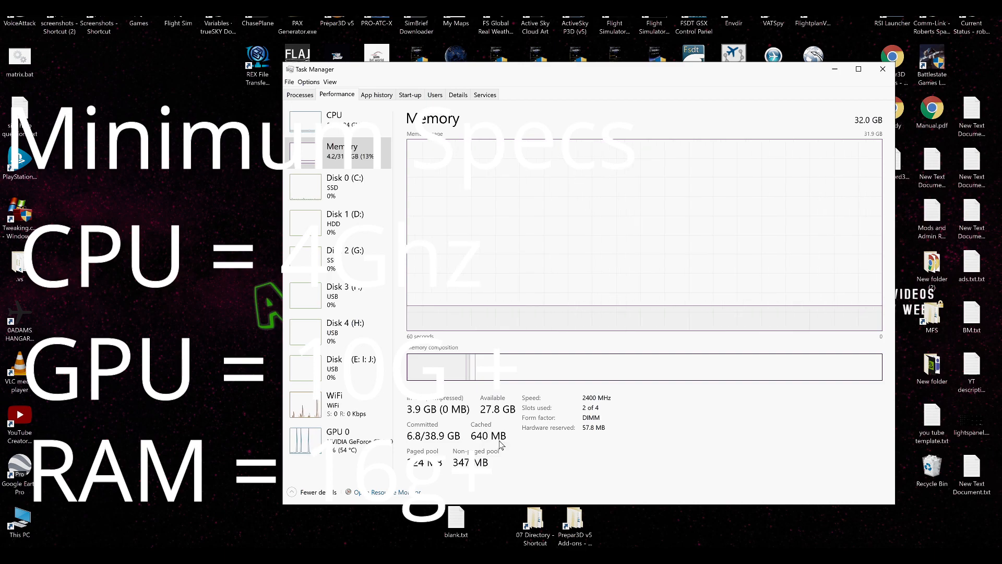
left_click(376, 453)
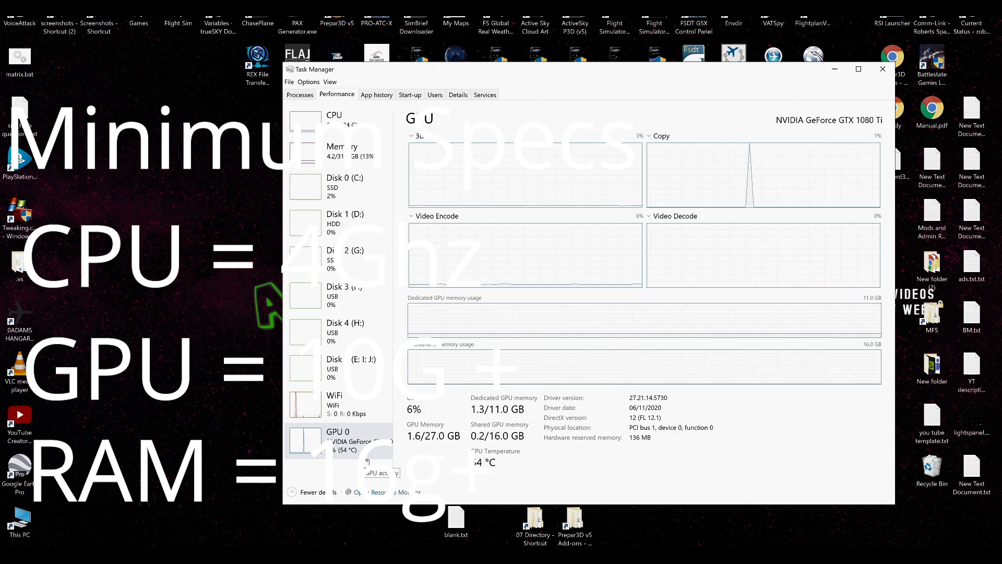
left_click(357, 130)
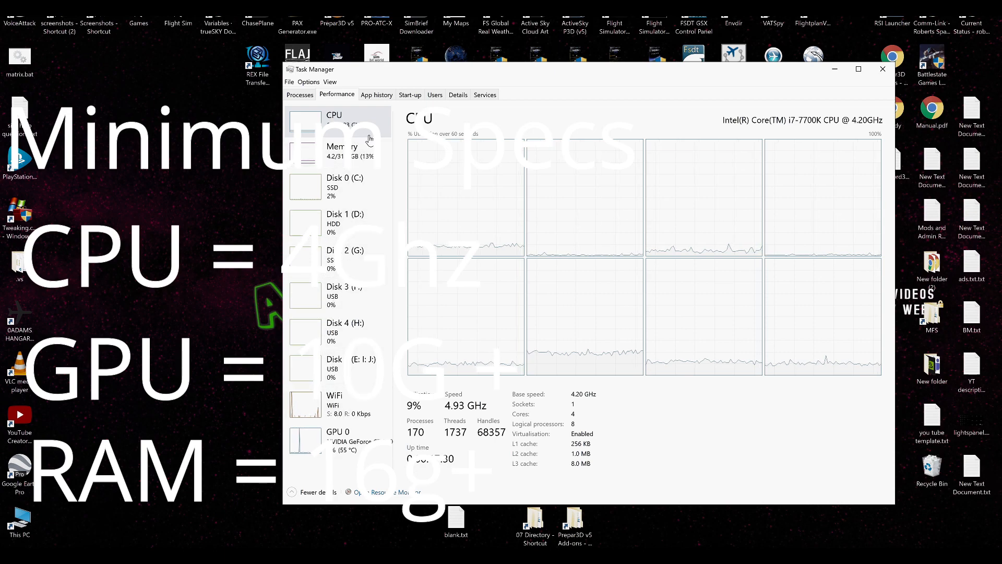
left_click(360, 156)
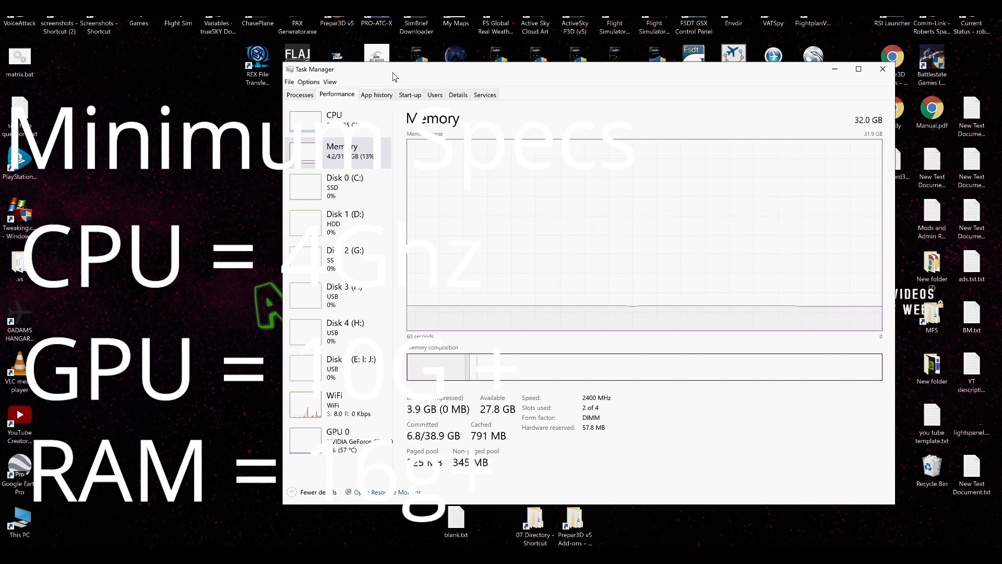
- Move Task Manager aside, inspect the contents of The Adam Experience.zip on the desktop, and close the archive
left_click_drag(394, 77, 669, 87)
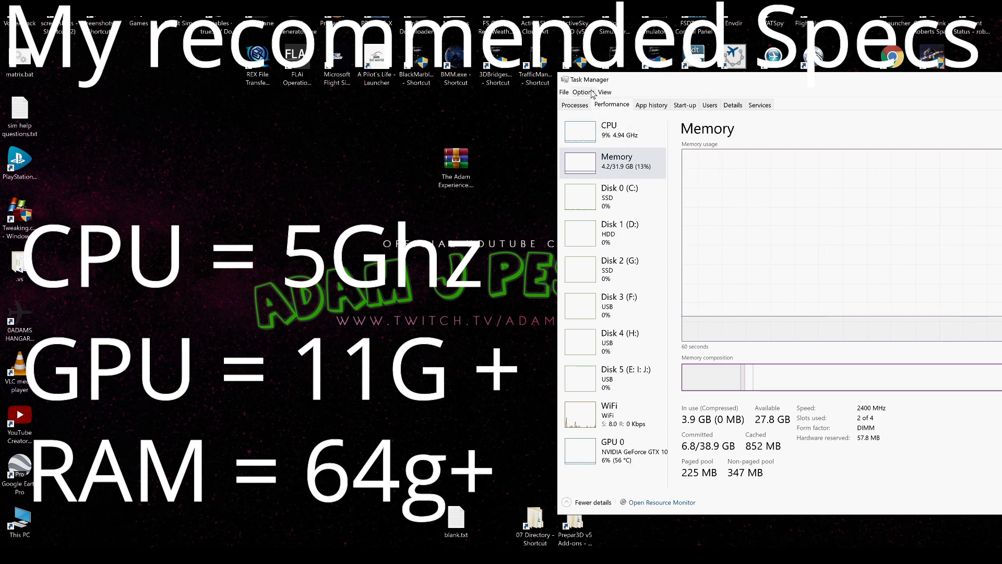
left_click(450, 168)
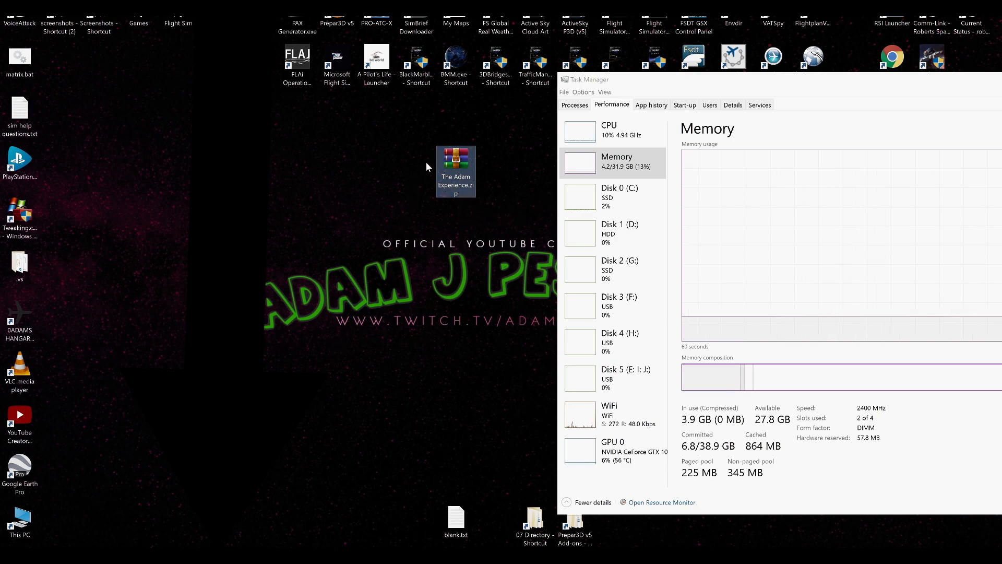
double_click(441, 157)
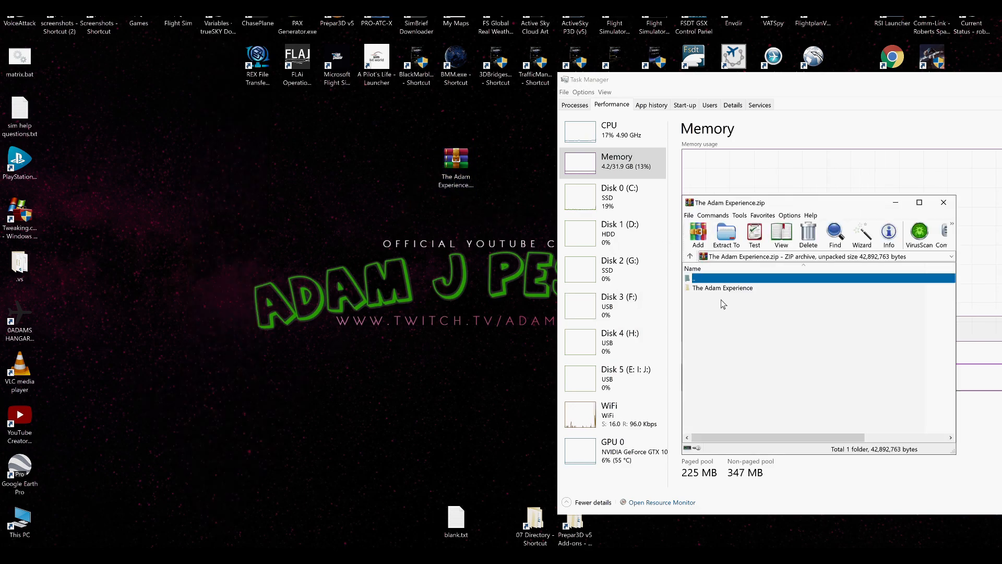
double_click(723, 290)
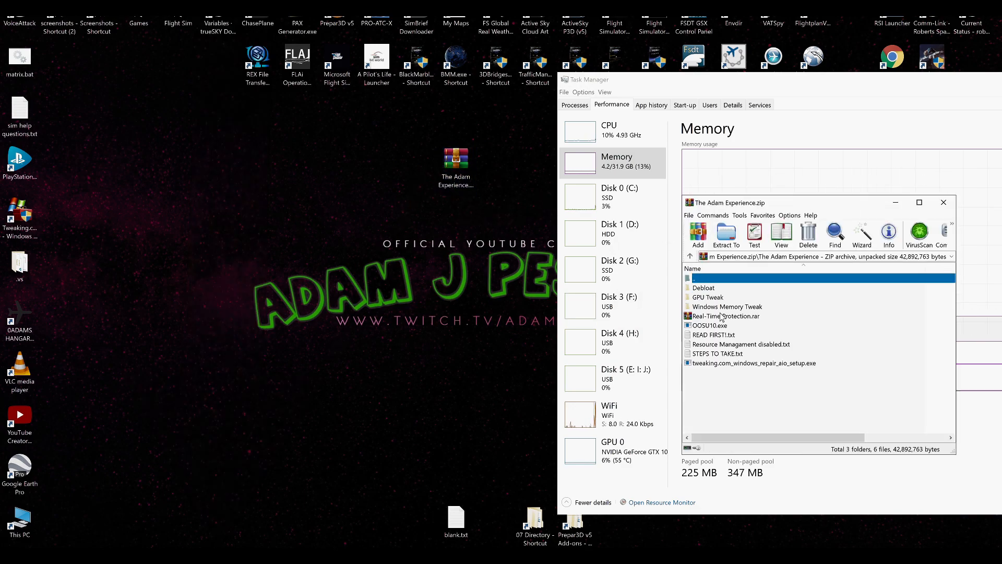
left_click(943, 201)
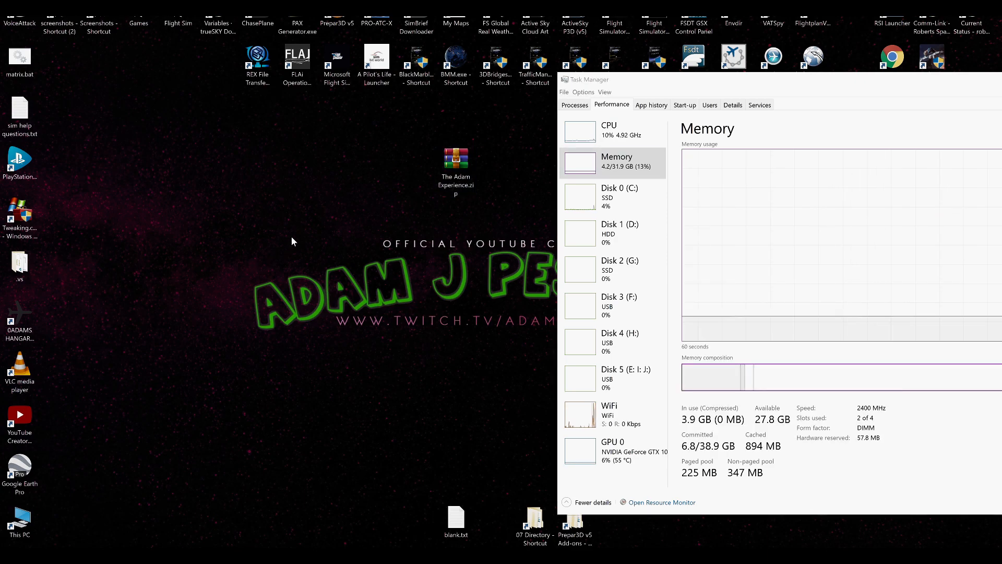
- Open READ FIRST!.txt from The Adam Experience folder and arrange its window beside the folder
left_click(240, 544)
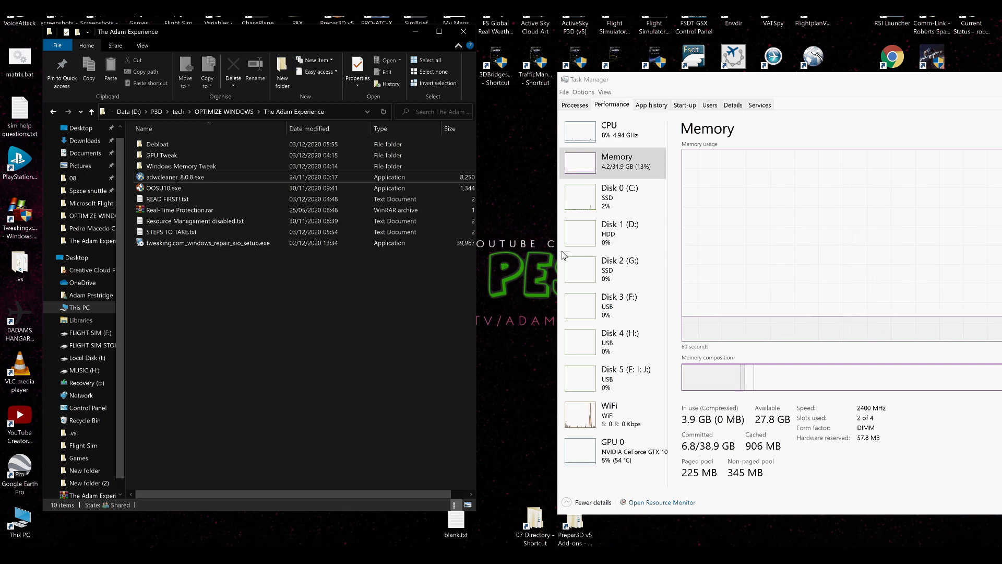
left_click(704, 74)
left_click_drag(705, 74, 662, 53)
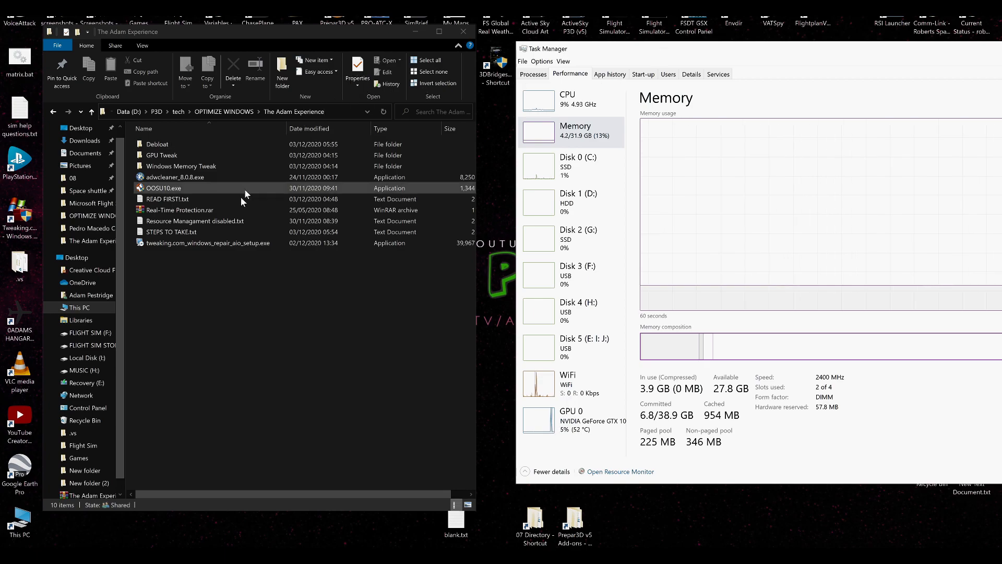
double_click(167, 200)
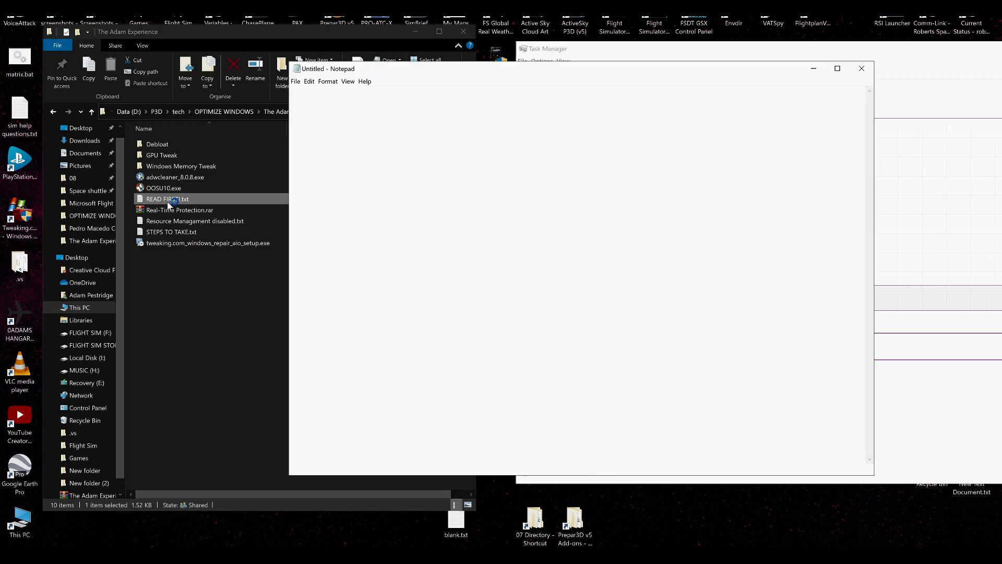
left_click_drag(352, 69, 562, 18)
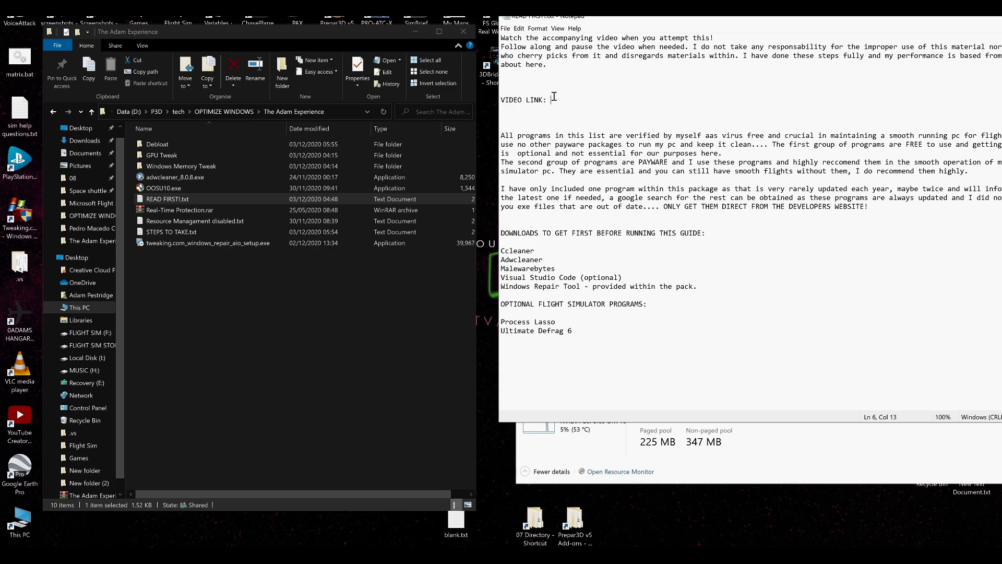
- Go through the video link line and the downloads list in READ FIRST!.txt, highlighting the entries from Ccleaner to Windows Repair Tool
left_click_drag(554, 98, 626, 95)
left_click(743, 94)
left_click(744, 98)
left_click_drag(500, 251, 717, 295)
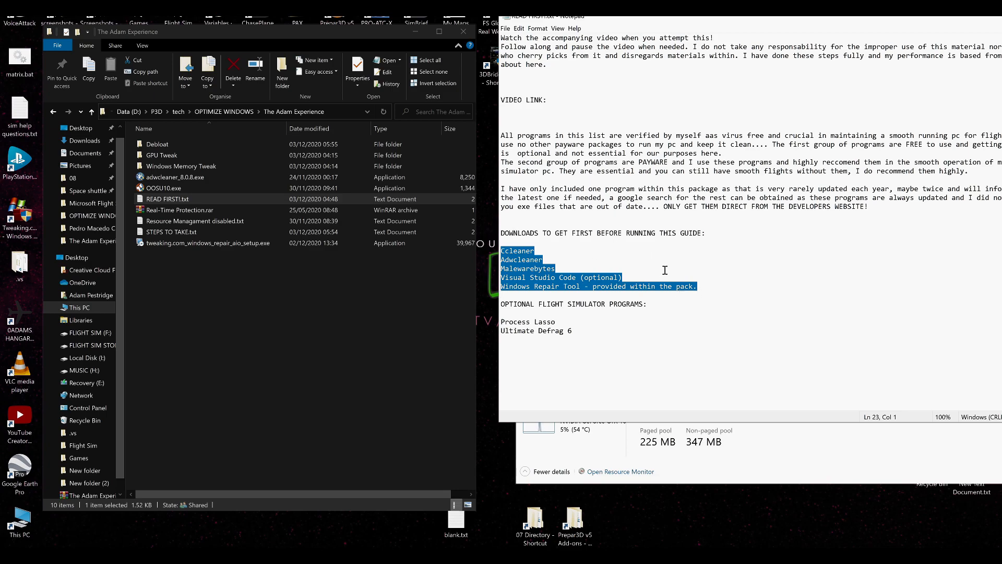
left_click(534, 288)
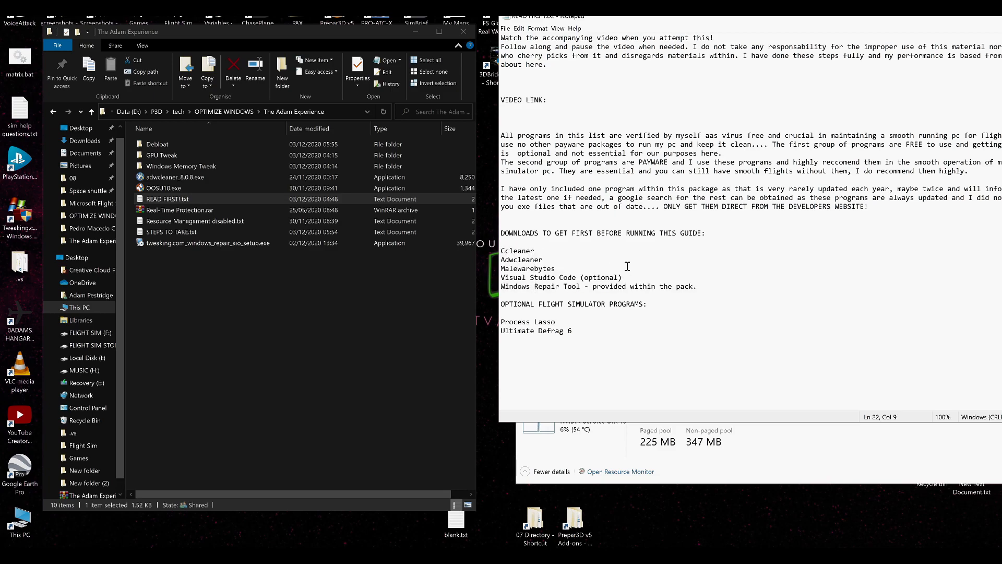
left_click_drag(622, 278, 501, 250)
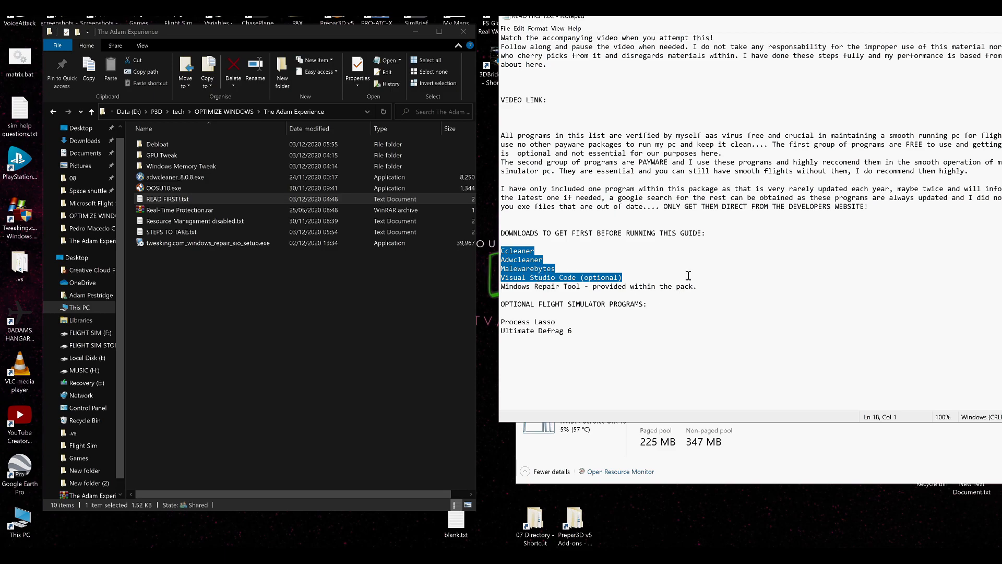
left_click_drag(692, 287, 494, 289)
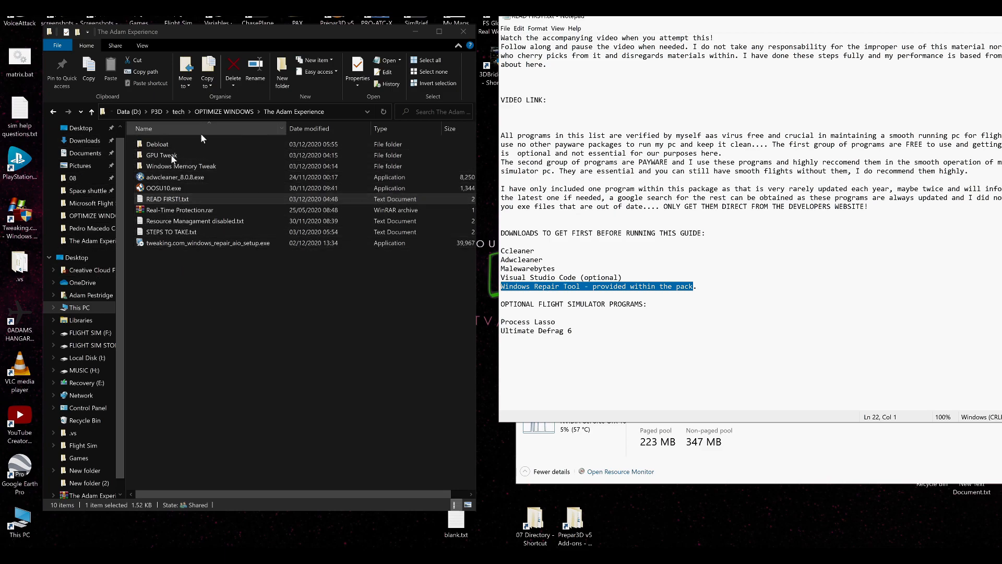
- Select adwcleaner_8.0.8.exe in the folder and highlight the Adwcleaner and Ccleaner entries in the downloads list
left_click(175, 180)
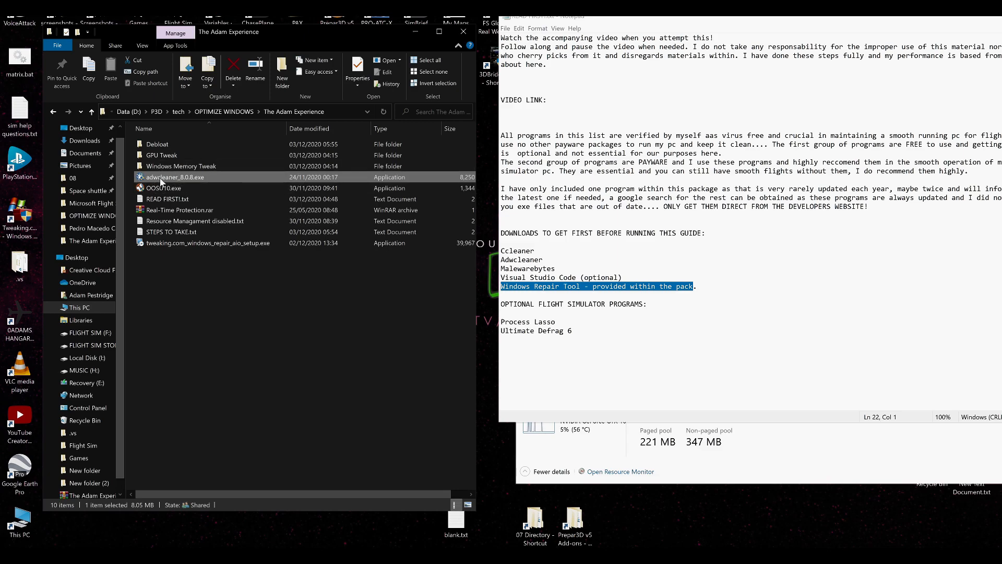
left_click_drag(544, 259, 492, 262)
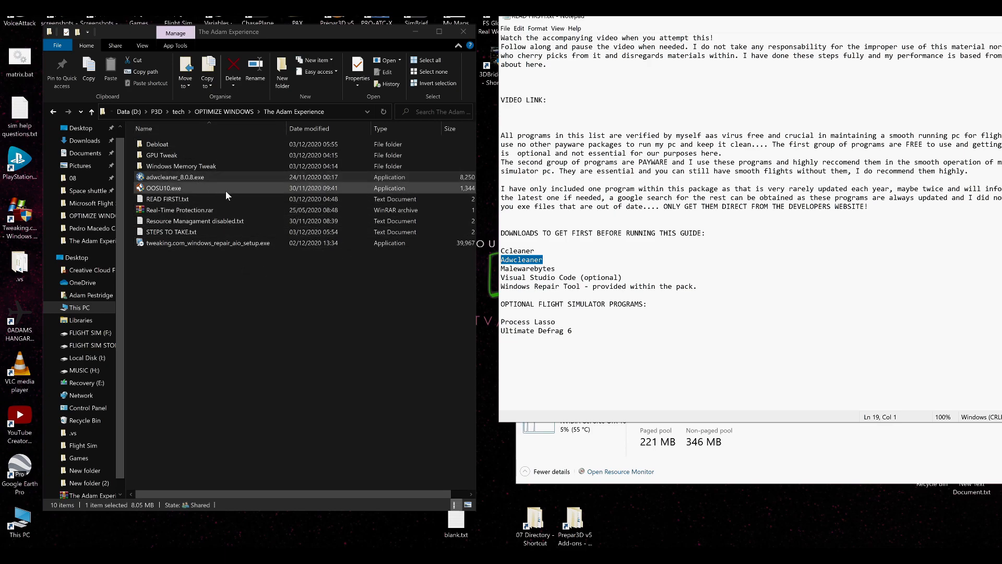
left_click(560, 251)
left_click_drag(560, 251, 500, 250)
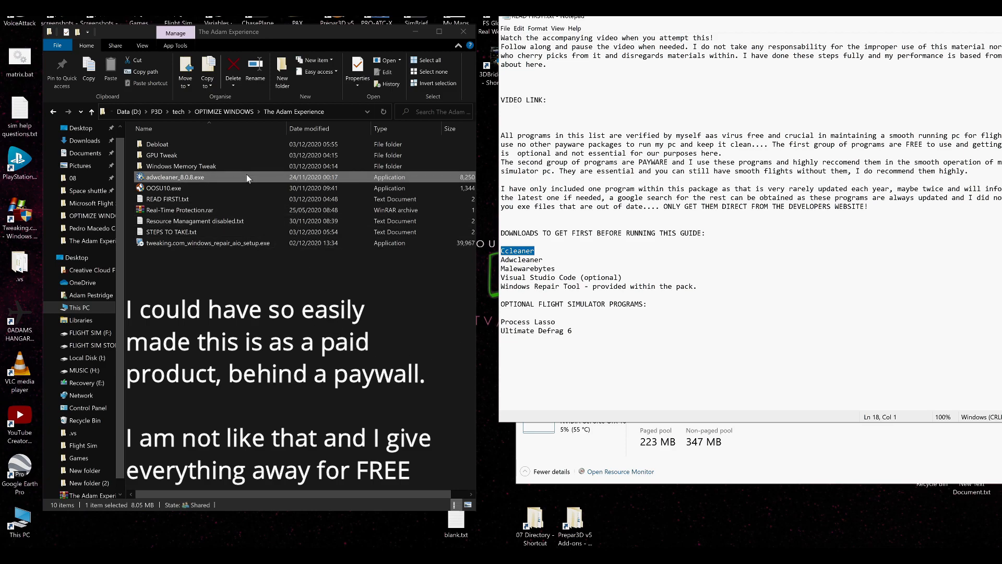
- Open the GPU Tweak folder, inspect p3dv5_fix.reg inside p3dv5_fix.zip, close the archive and return to The Adam Experience folder
double_click(239, 155)
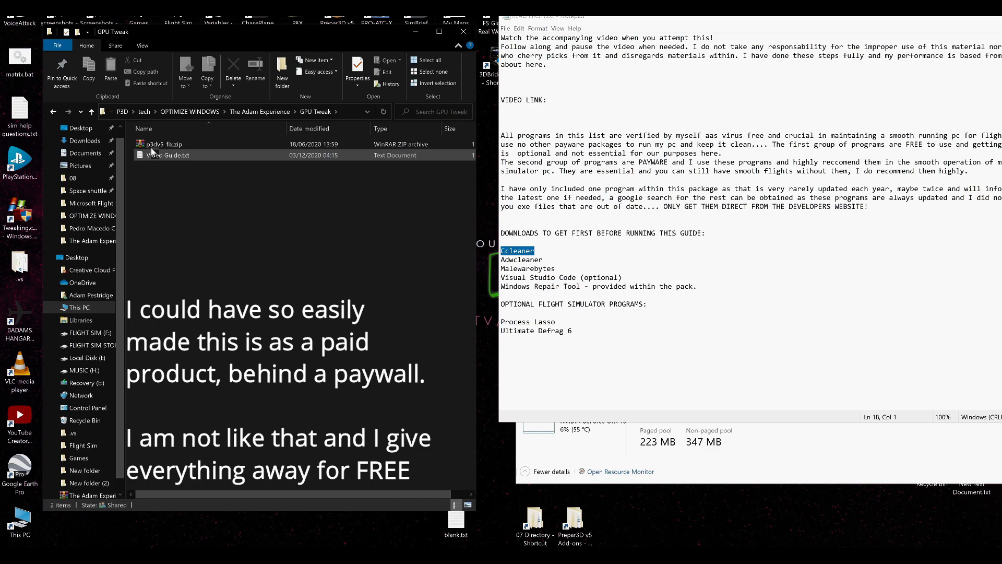
double_click(170, 141)
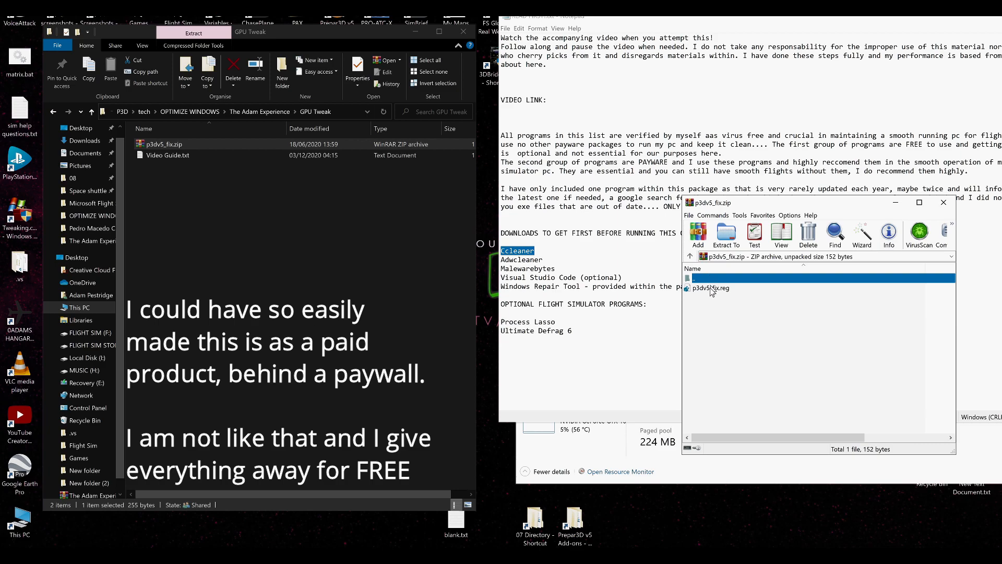
left_click(711, 289)
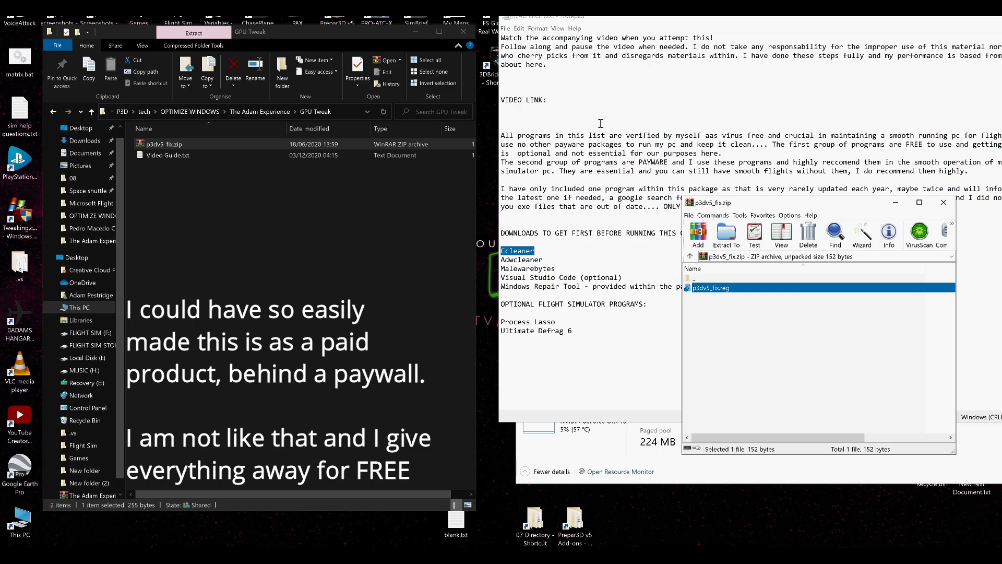
left_click(943, 203)
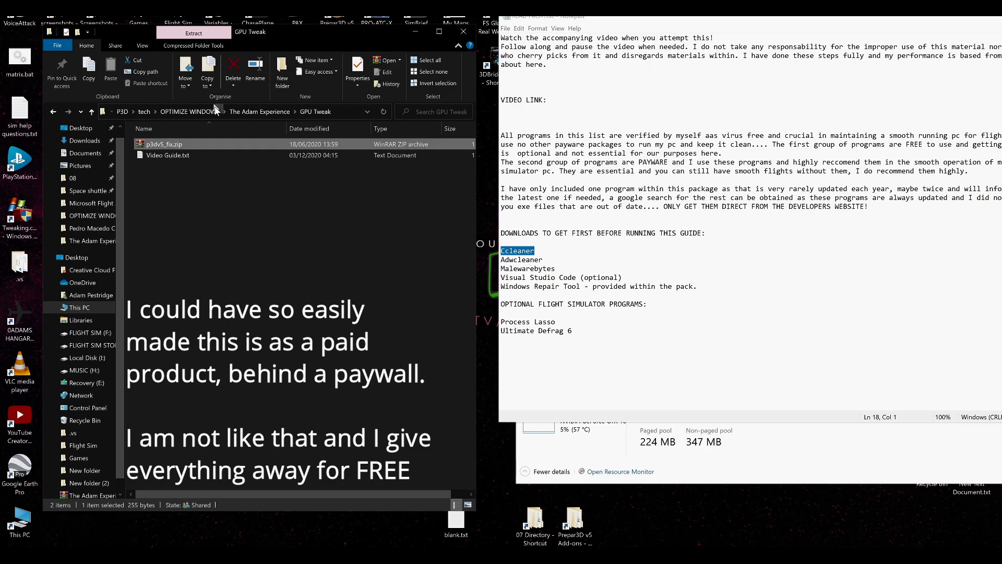
left_click(257, 110)
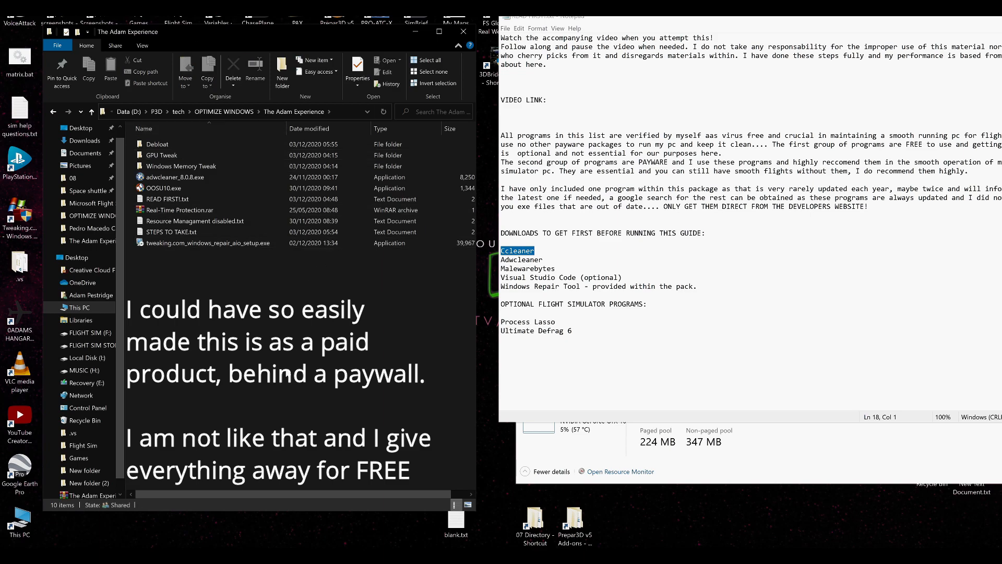
- Highlight Adwcleaner, Malewarebytes and the entries from Ccleaner to Visual Studio Code in the downloads list of READ FIRST!.txt
left_click_drag(559, 260, 491, 264)
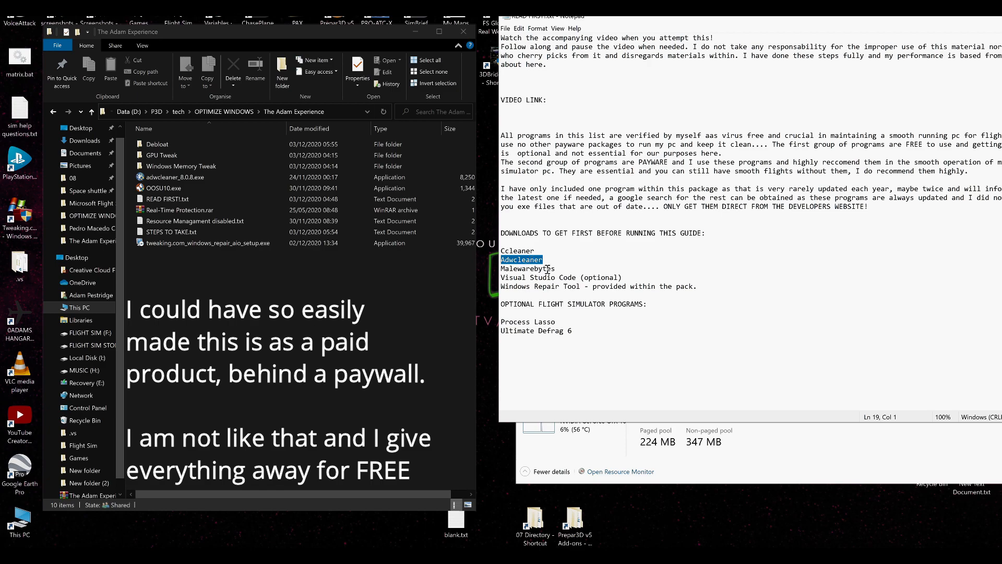
left_click_drag(558, 268, 487, 269)
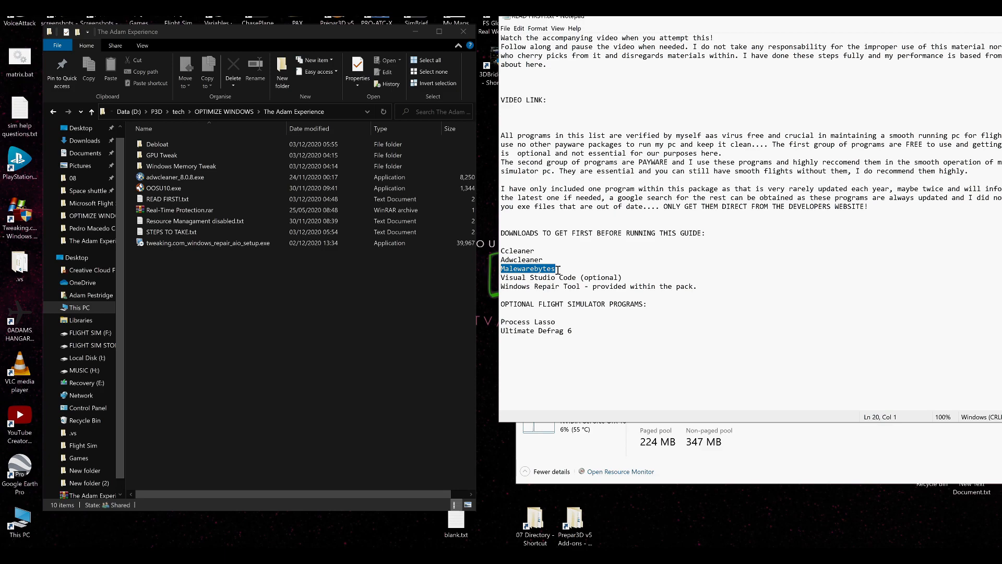
left_click(624, 277)
left_click_drag(624, 278, 472, 243)
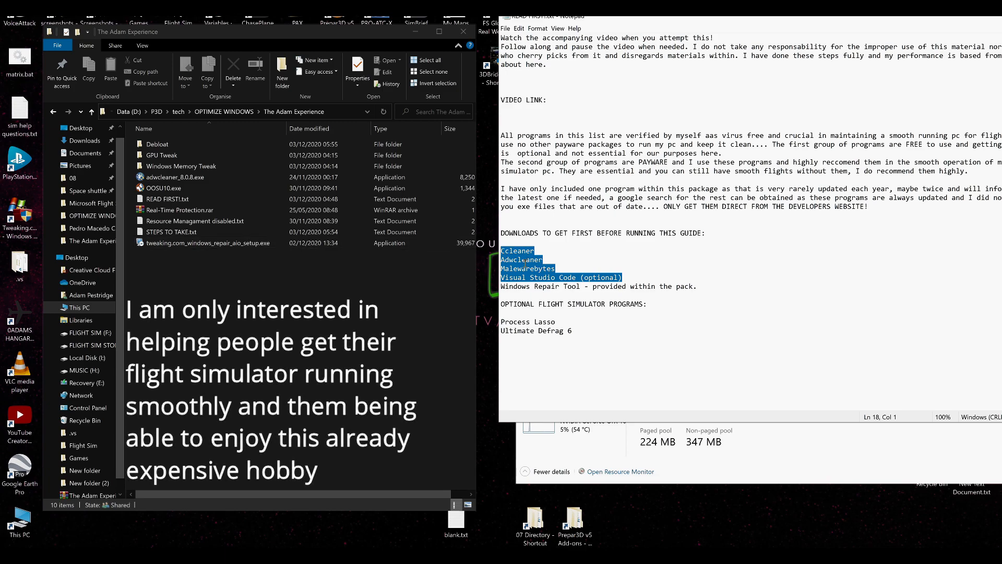
left_click(518, 277)
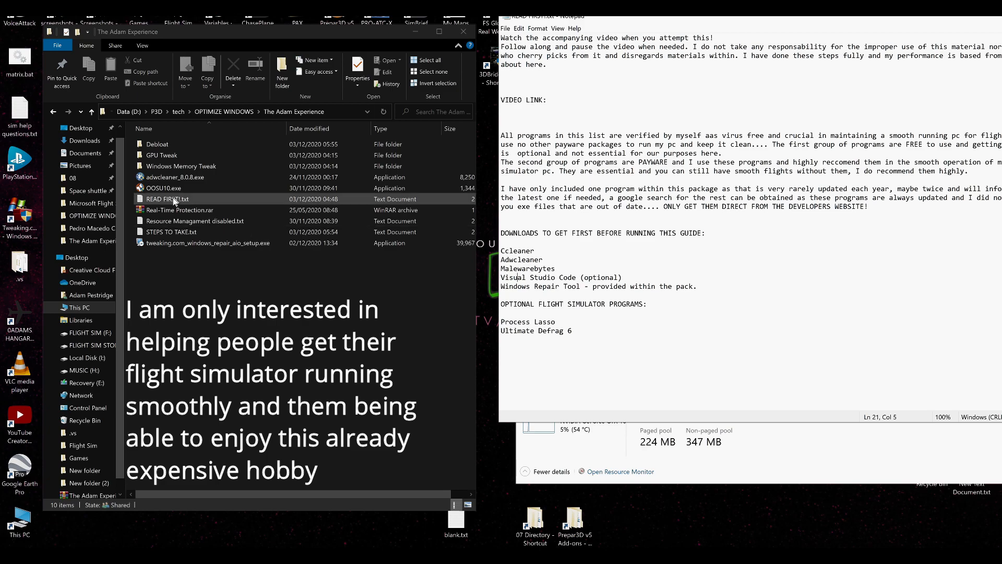
- View STEPS TO TAKE.txt from The Adam Experience folder in Visual Studio Code and close the editor
left_click(165, 222)
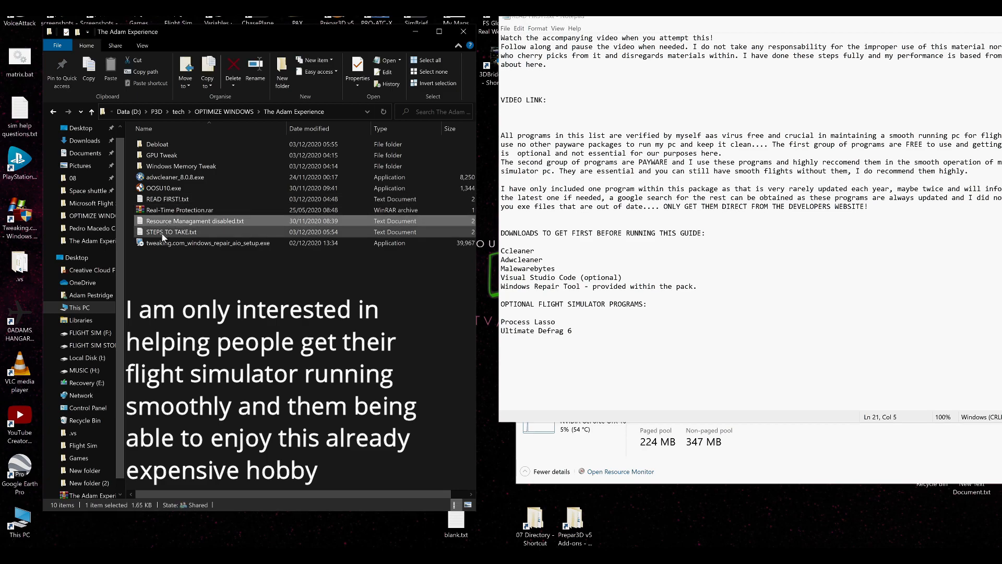
double_click(161, 233)
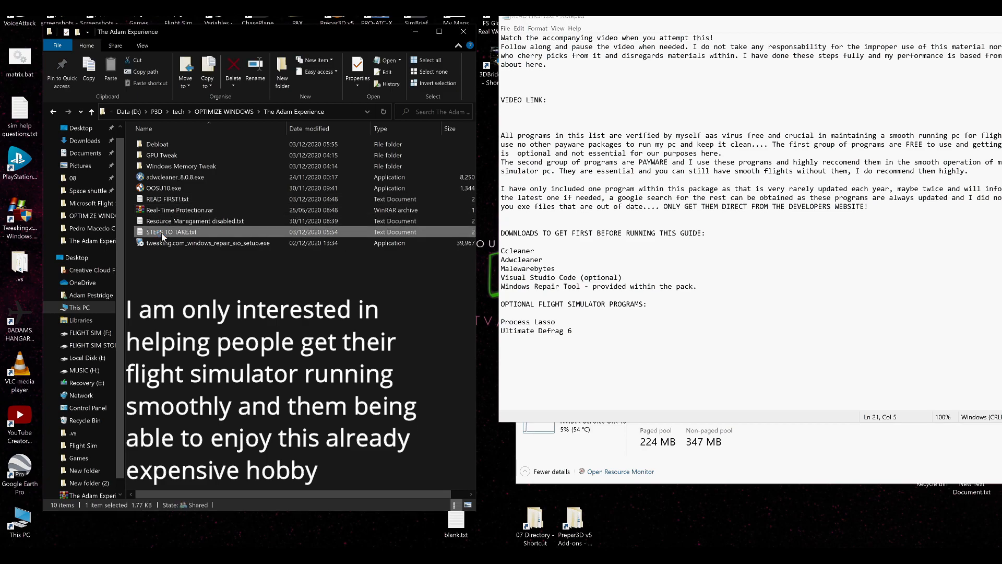
right_click(160, 234)
mouse_move(243, 319)
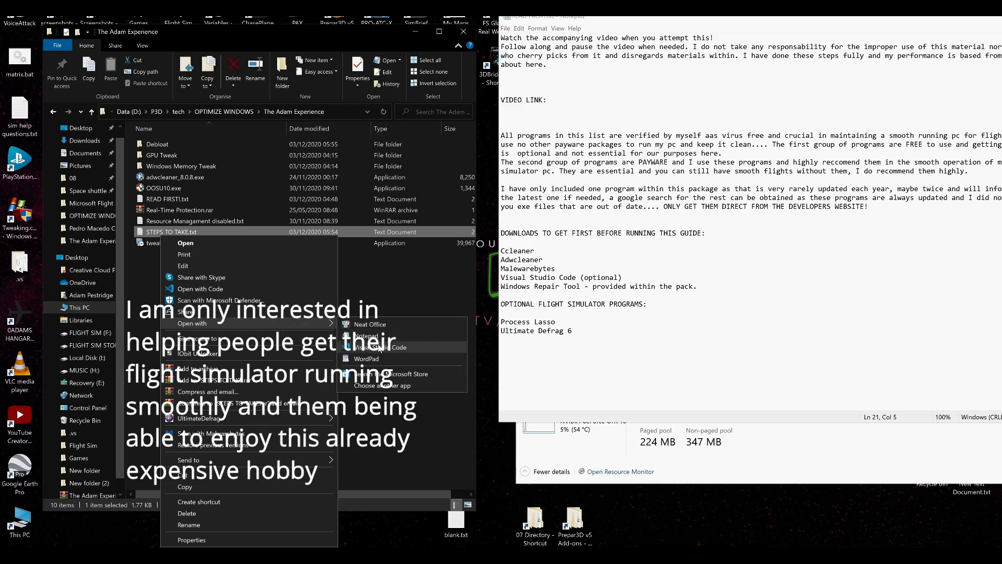
left_click(377, 337)
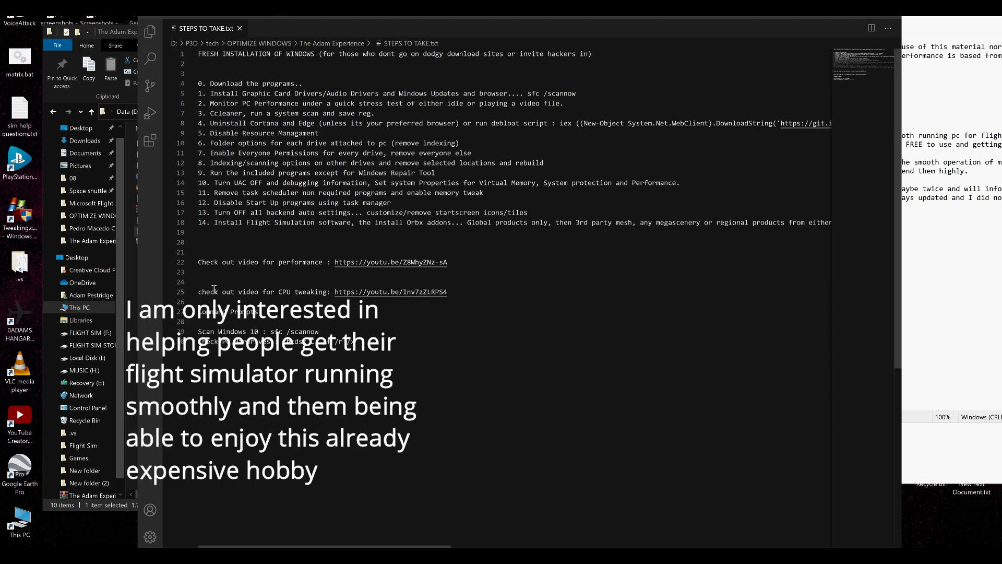
left_click(217, 242)
left_click(242, 234)
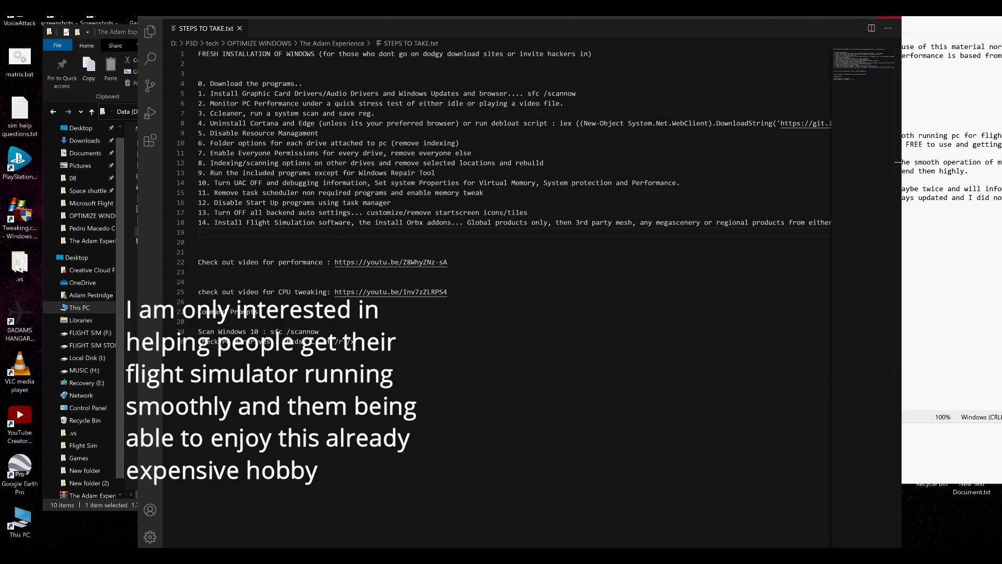
left_click(889, 11)
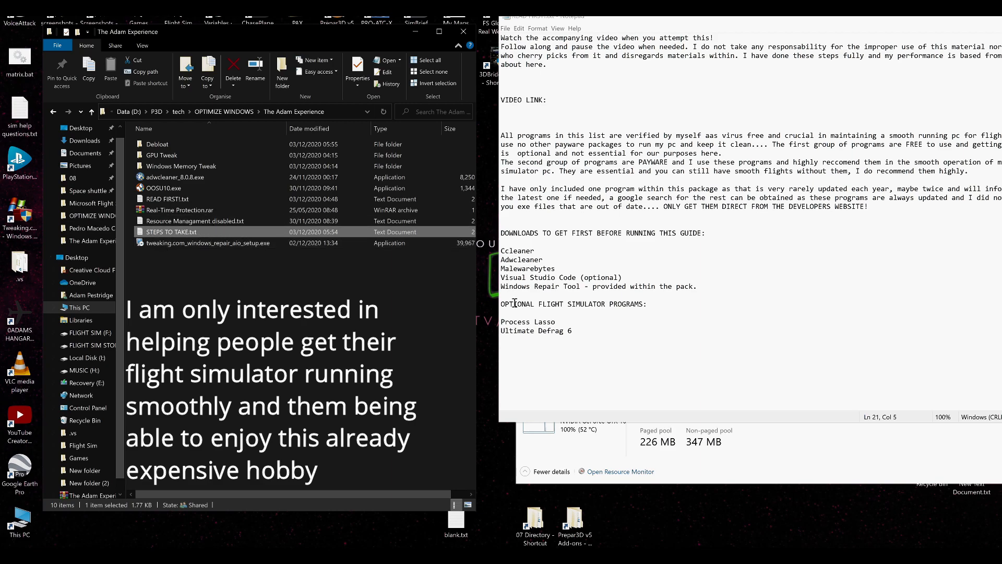
- Highlight the Visual Studio Code and Windows Repair Tool lines in READ FIRST!.txt and select the Tweaking.com Windows Repair desktop shortcut
left_click_drag(629, 277, 495, 284)
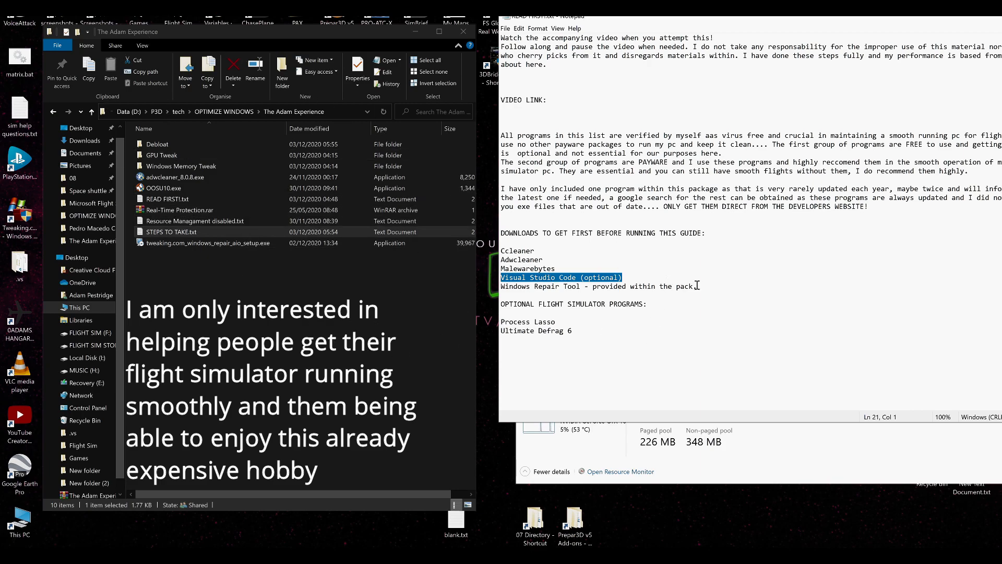
left_click_drag(698, 286, 295, 295)
left_click(18, 217)
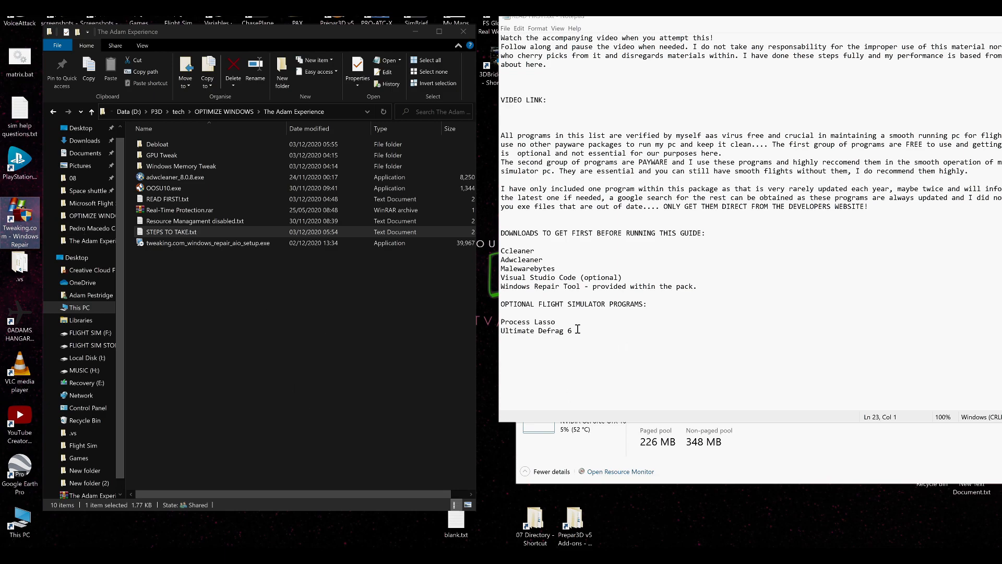
- Go through the optional flight simulator programs in READ FIRST!.txt, highlighting Process Lasso and Ultimate Defrag 6
left_click_drag(578, 329, 500, 320)
left_click(534, 323)
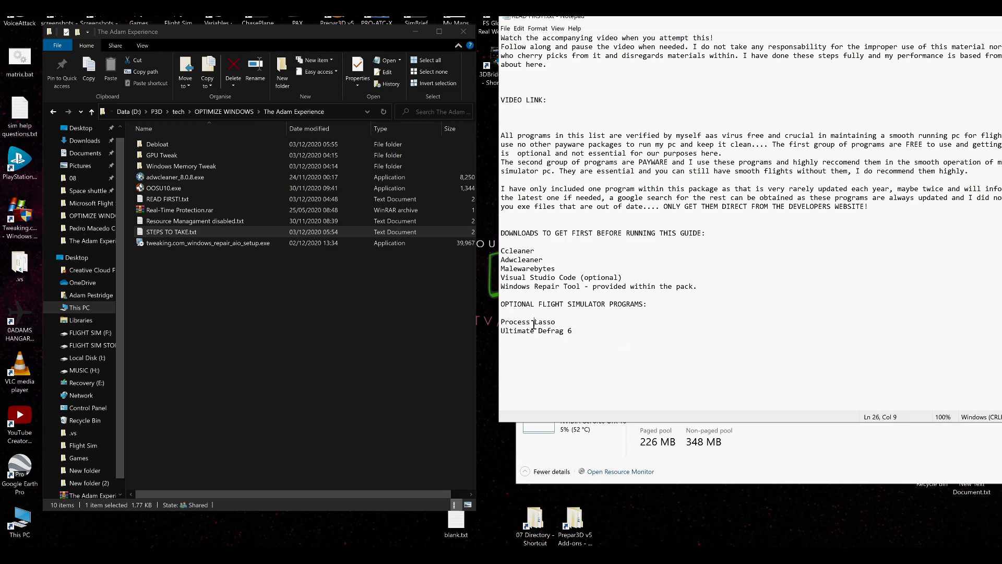
left_click_drag(565, 323, 489, 314)
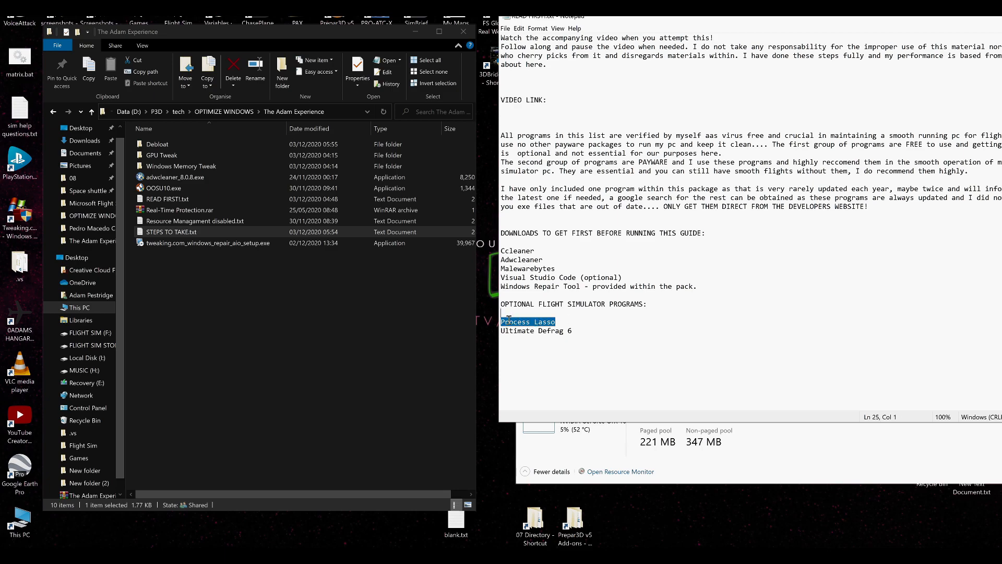
left_click_drag(576, 332, 462, 330)
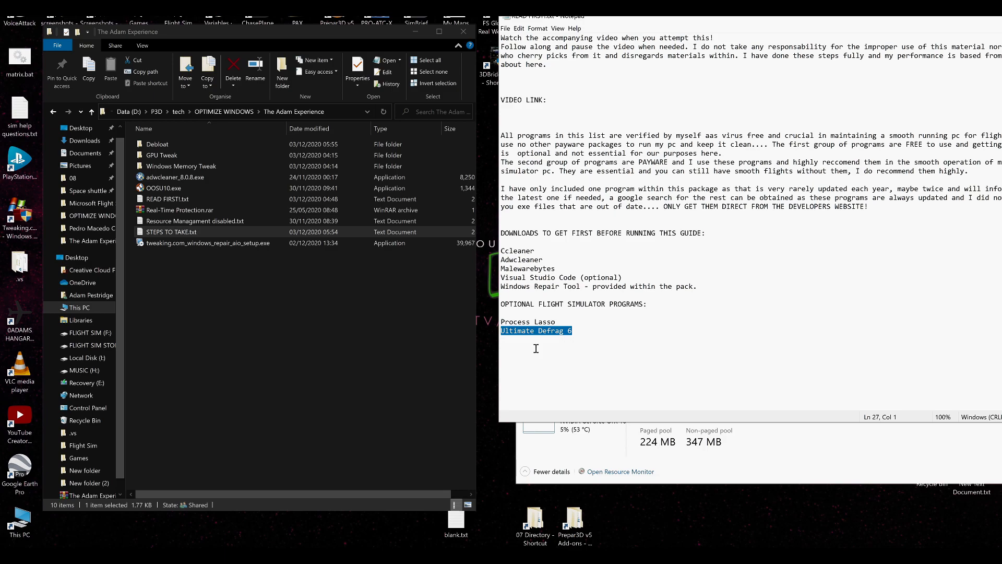
left_click_drag(577, 331, 491, 310)
left_click(579, 333)
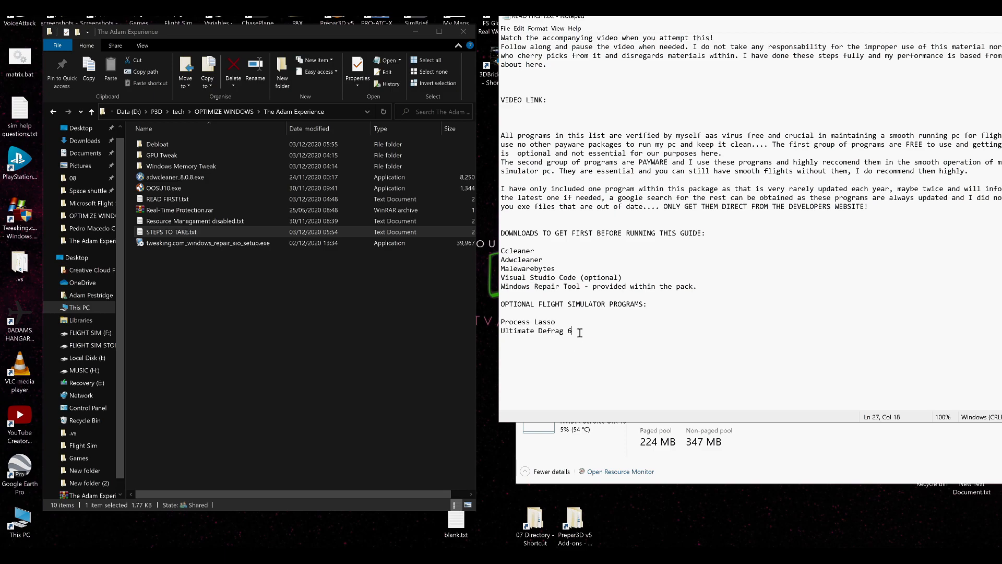
left_click_drag(580, 332, 500, 332)
- Highlight the required downloads from Ccleaner to Windows Repair Tool, re-highlight Ccleaner to Malewarebytes, and close READ FIRST!.txt
left_click_drag(722, 287, 486, 256)
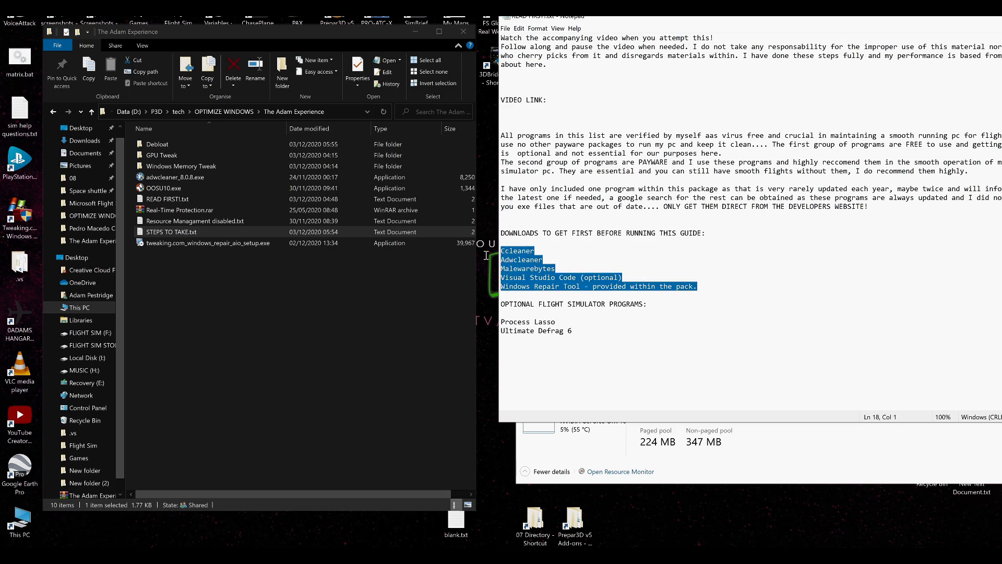
left_click_drag(563, 268, 491, 253)
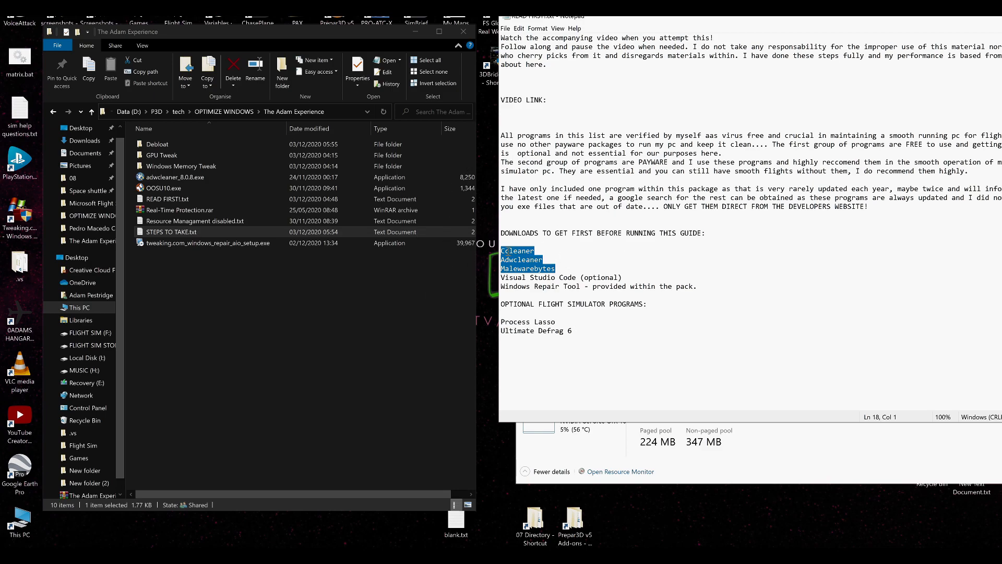
left_click_drag(701, 18, 421, 20)
left_click(796, 20)
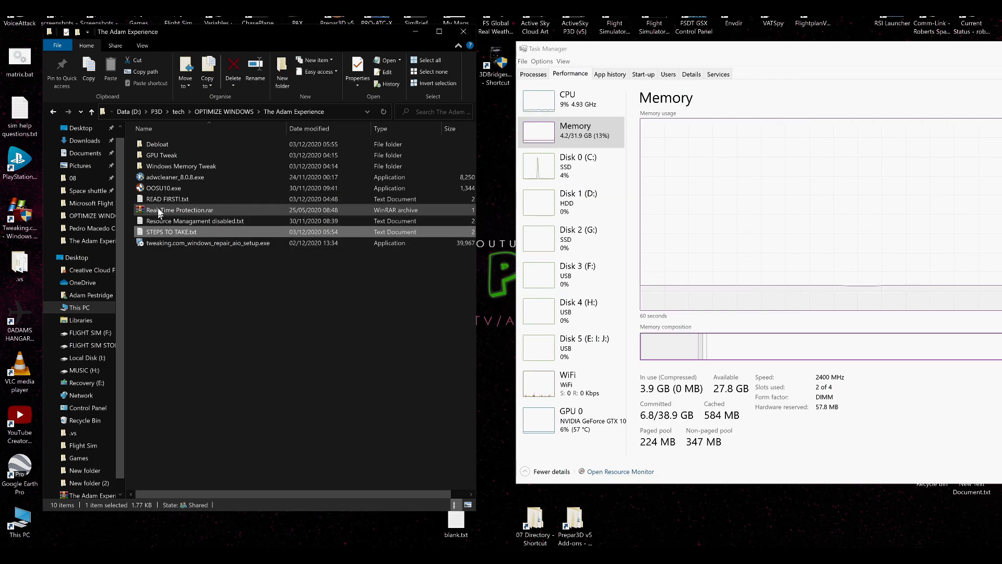
- Open STEPS TO TAKE.txt from The Adam Experience folder with Notepad
left_click(158, 233)
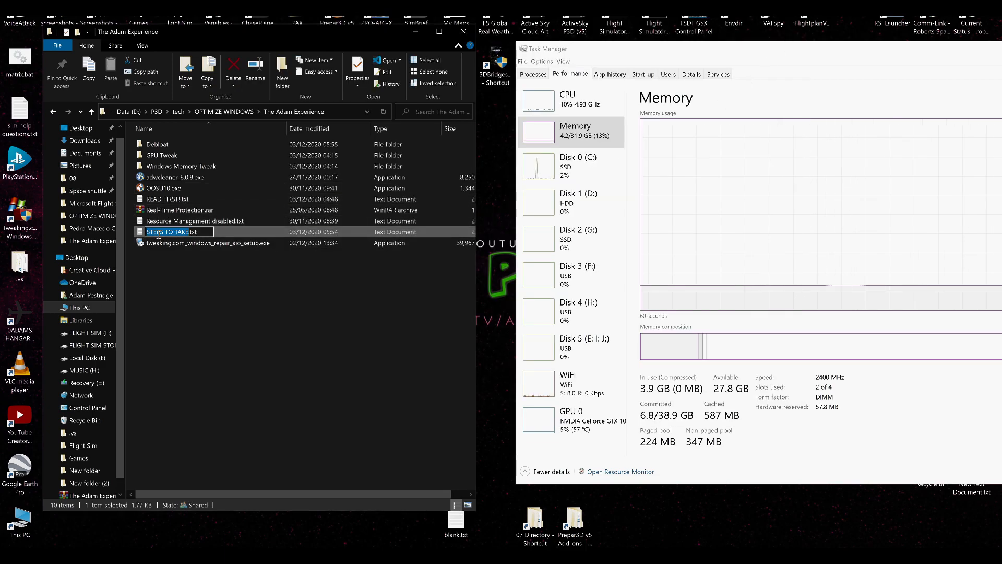
left_click(167, 269)
left_click(168, 232)
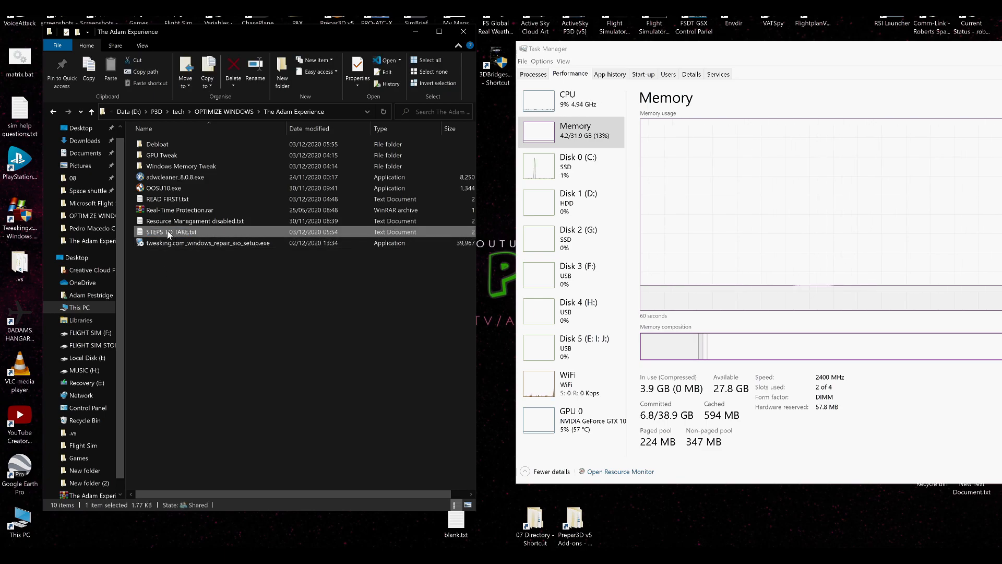
double_click(168, 231)
right_click(168, 230)
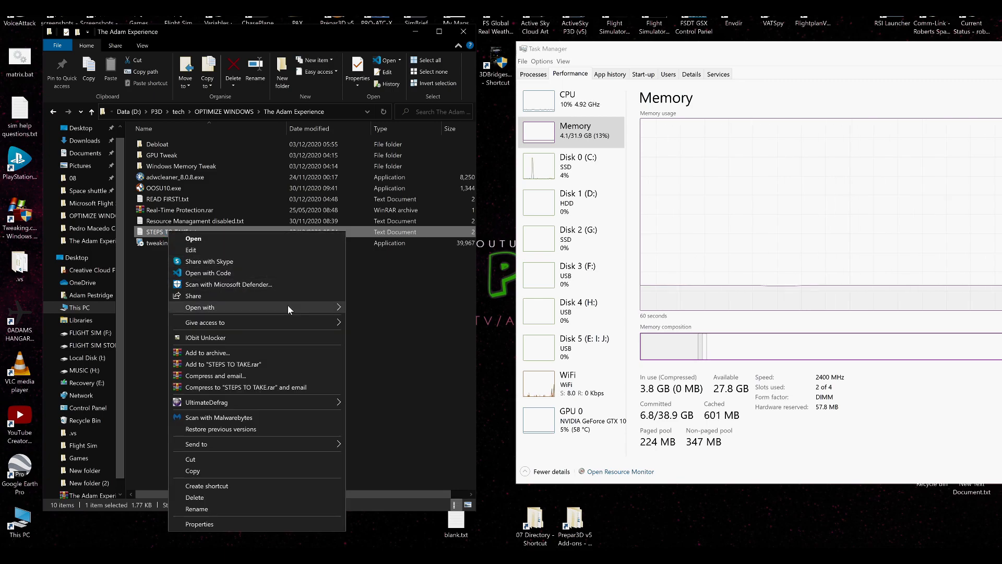
mouse_move(287, 307)
left_click(384, 316)
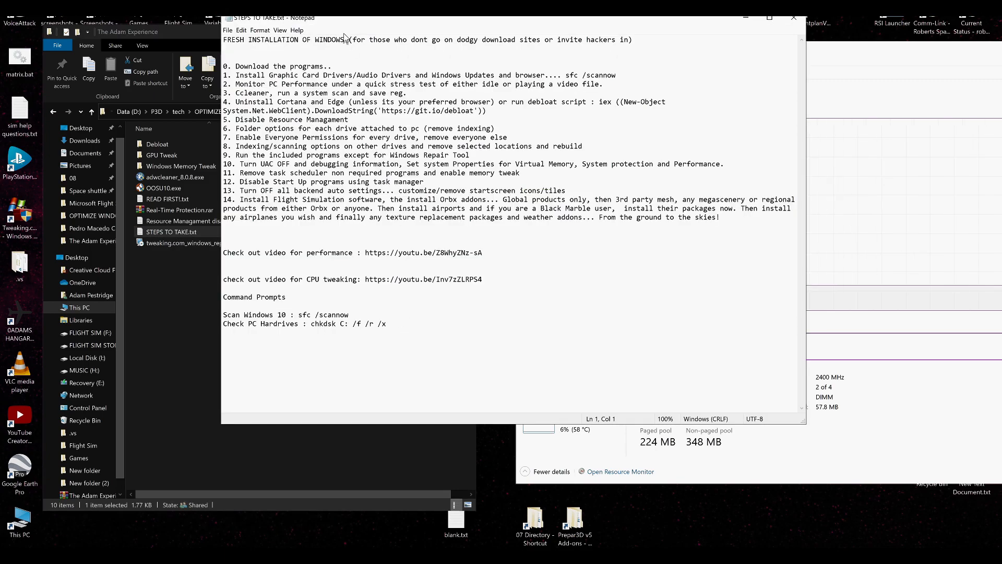
- Place the STEPS TO TAKE.txt window beside the folder and highlight step 0 and step 1's driver, Windows update and browser text
left_click_drag(344, 22, 610, 102)
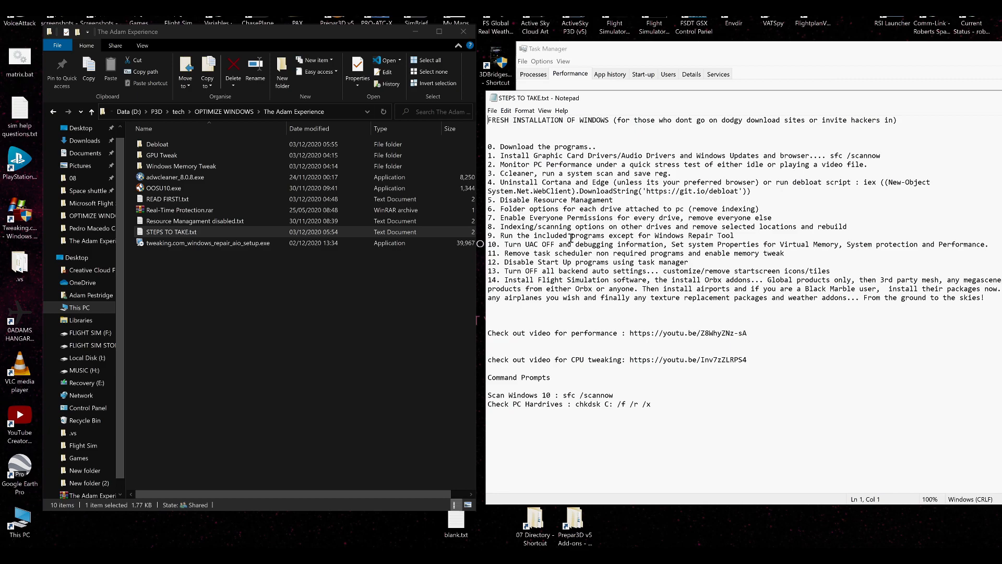
left_click_drag(600, 147, 469, 146)
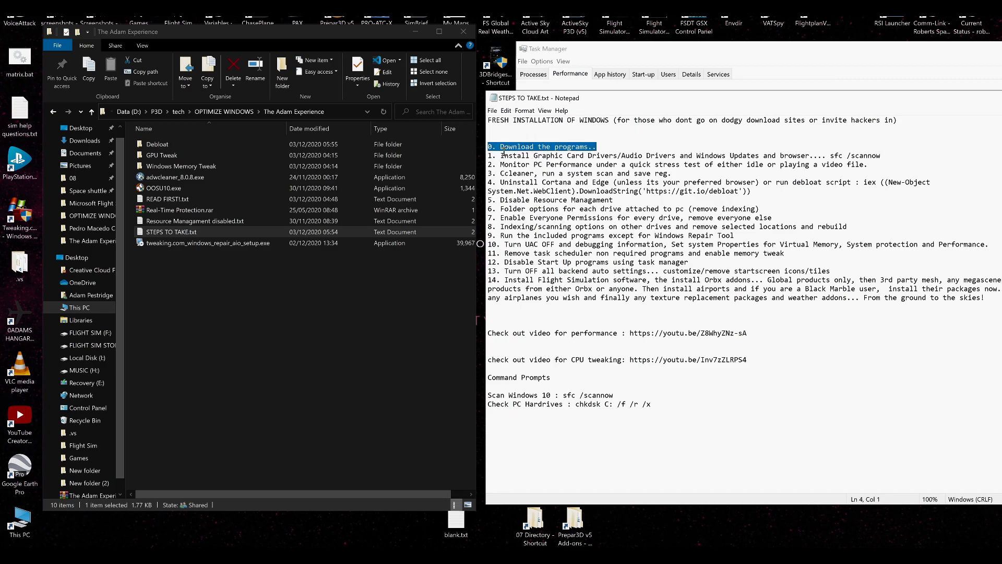
left_click_drag(499, 155, 815, 155)
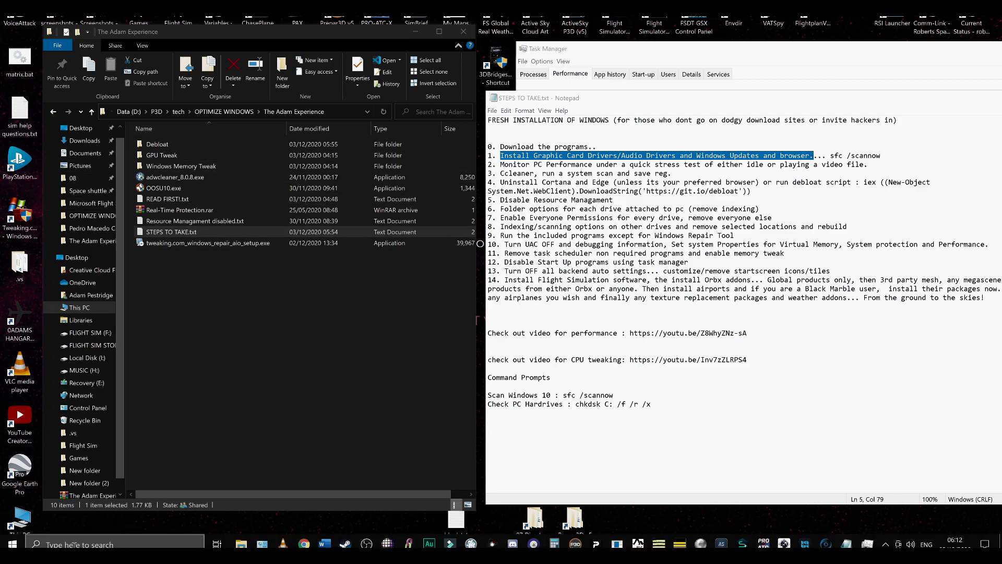
- Find CCleaner64 through Windows search, launch it, and dismiss the CCleaner Product Update notice
left_click(115, 543)
type("c")
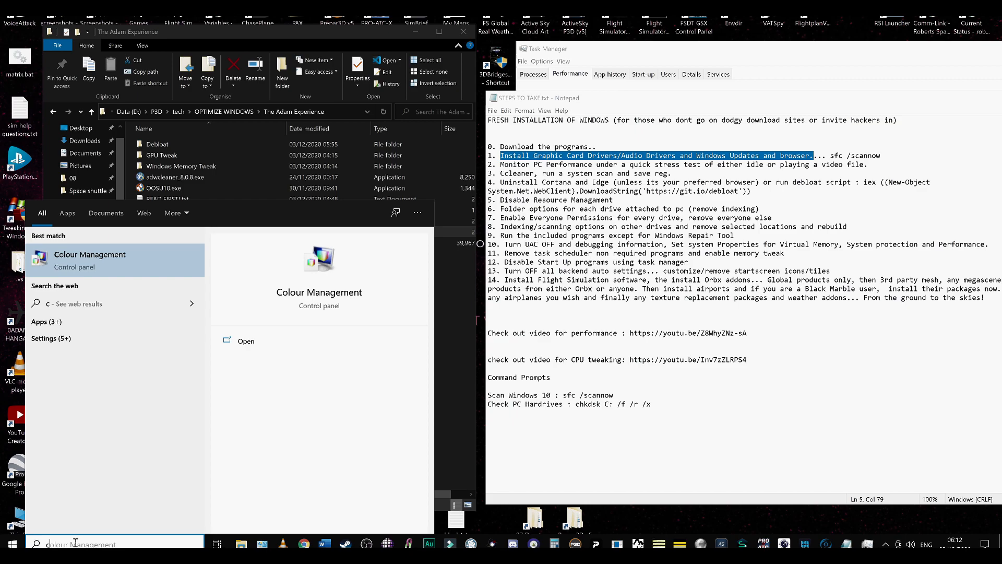
type("c")
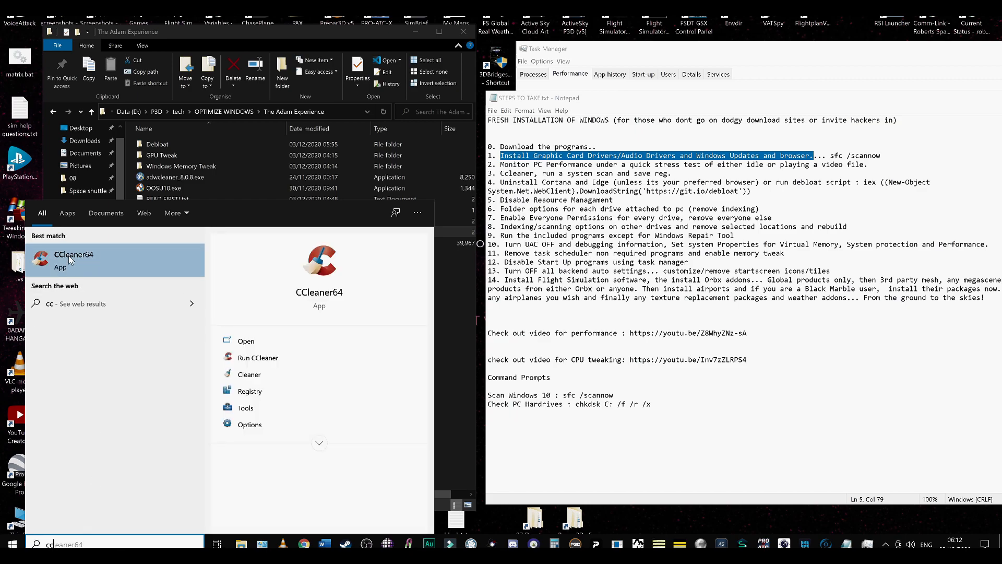
right_click(69, 255)
left_click(135, 271)
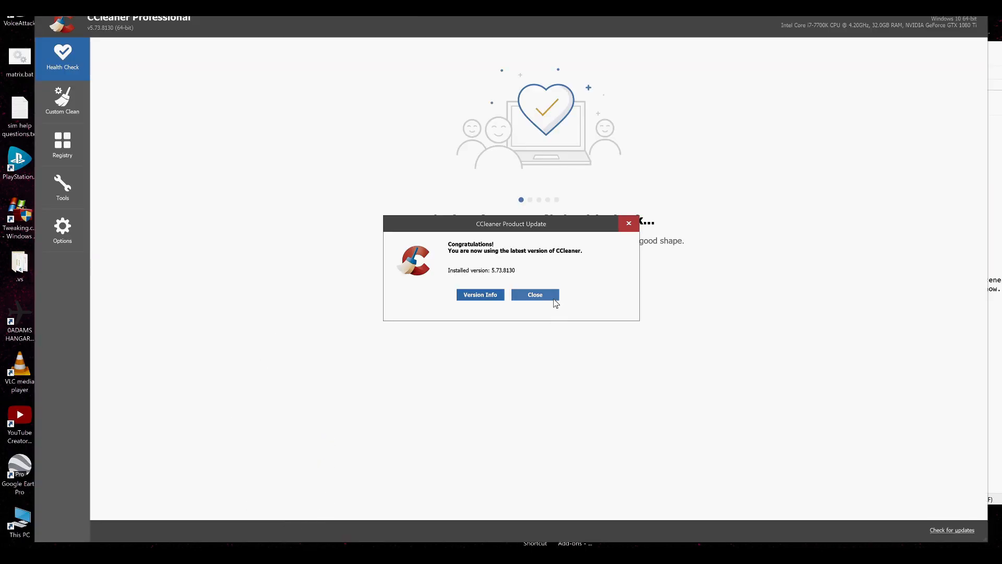
left_click(553, 298)
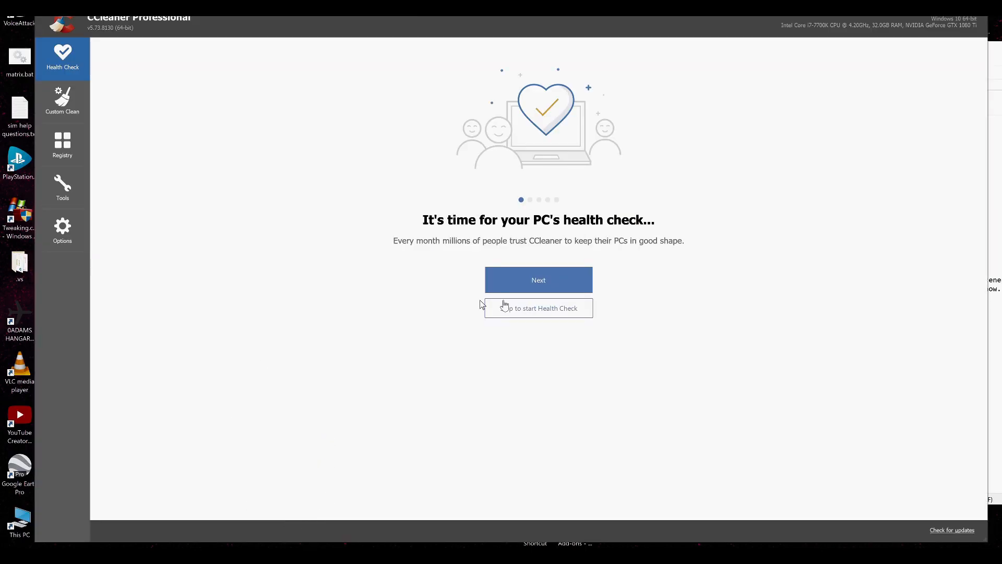
- Skip the introduction to run CCleaner's Health Check and inspect its Security result for apps to update
left_click(522, 314)
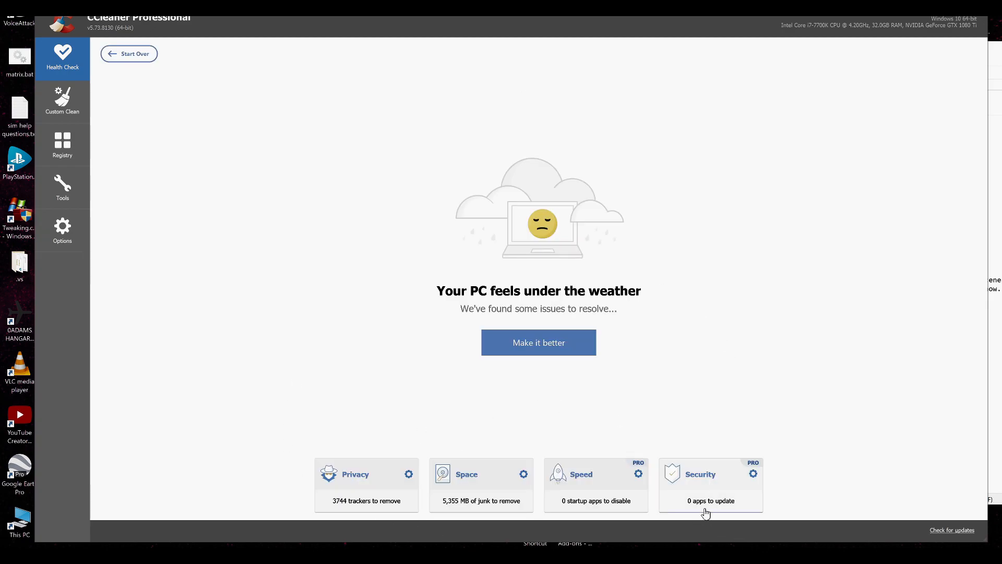
left_click(701, 493)
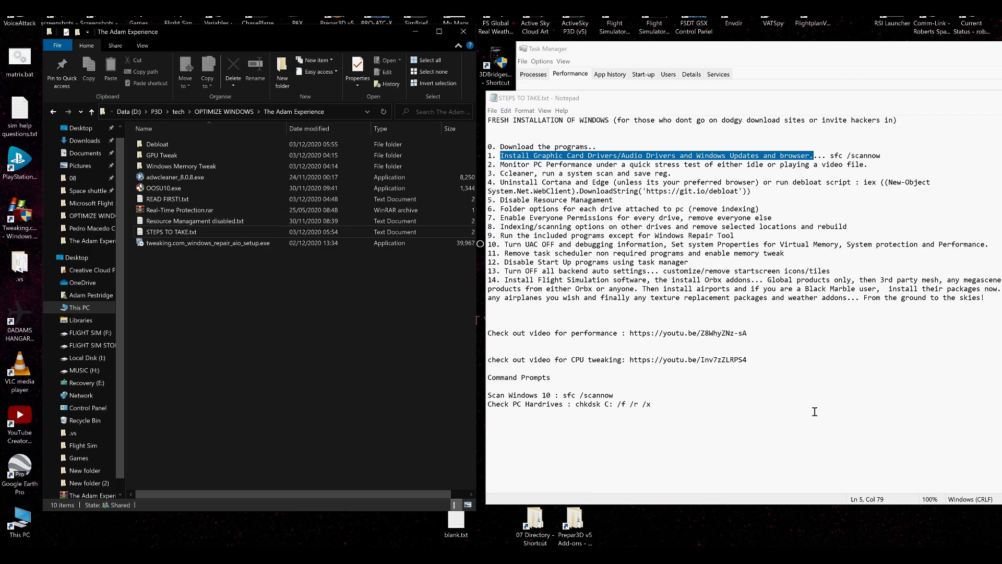
- Open Windows Update in the Windows settings, check for updates, and move the Settings window off the step notes
mouse_move(961, 547)
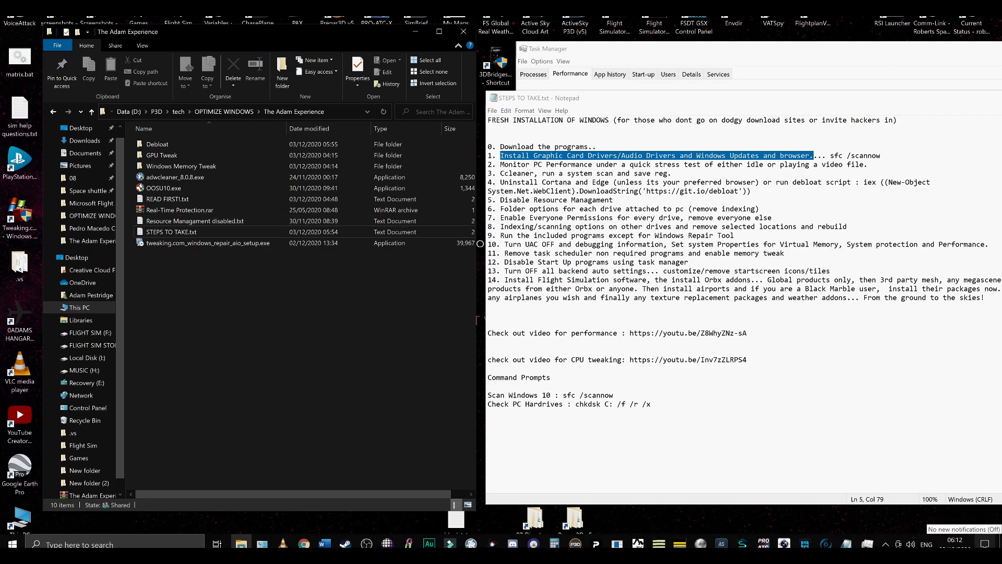
left_click(985, 543)
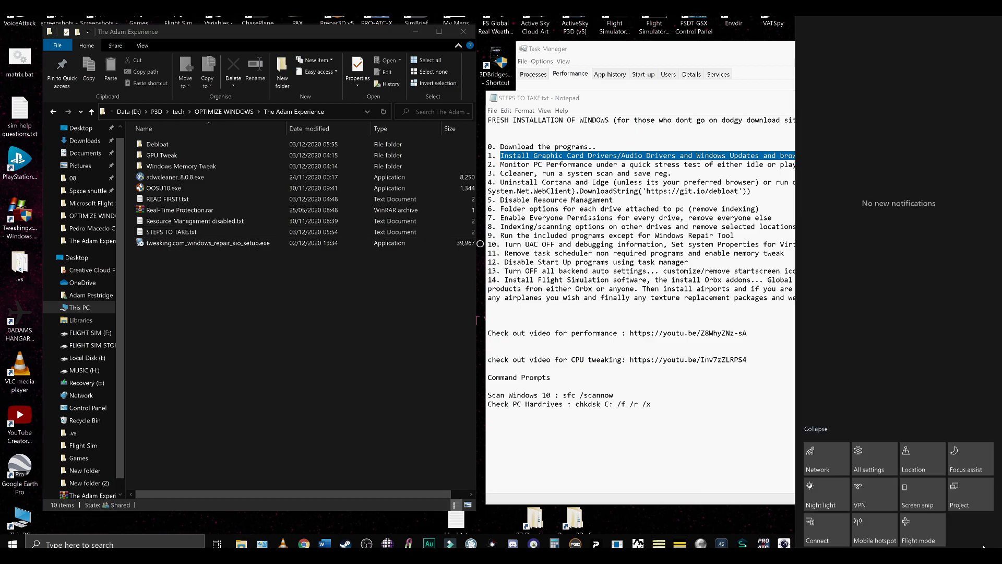
left_click(877, 452)
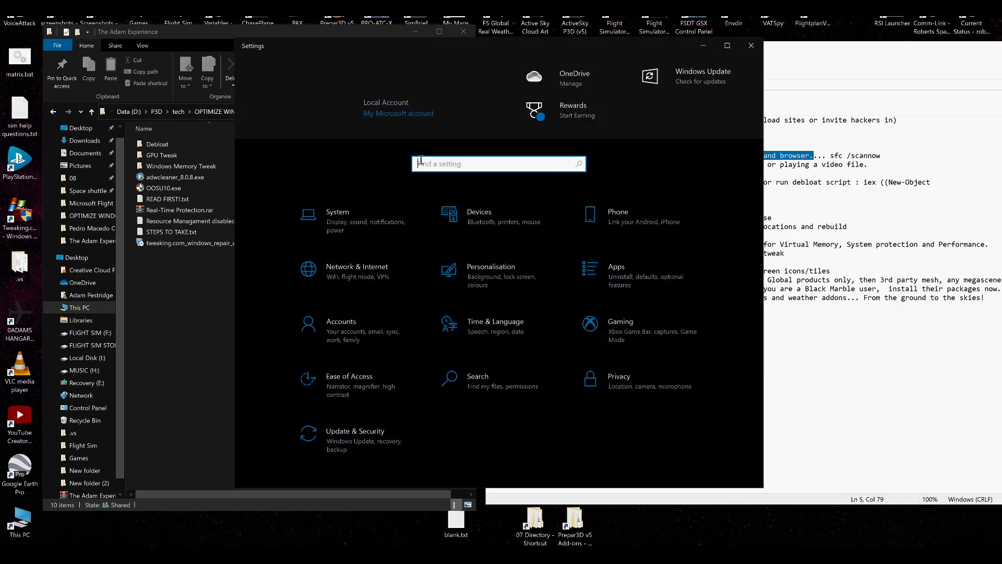
left_click(333, 443)
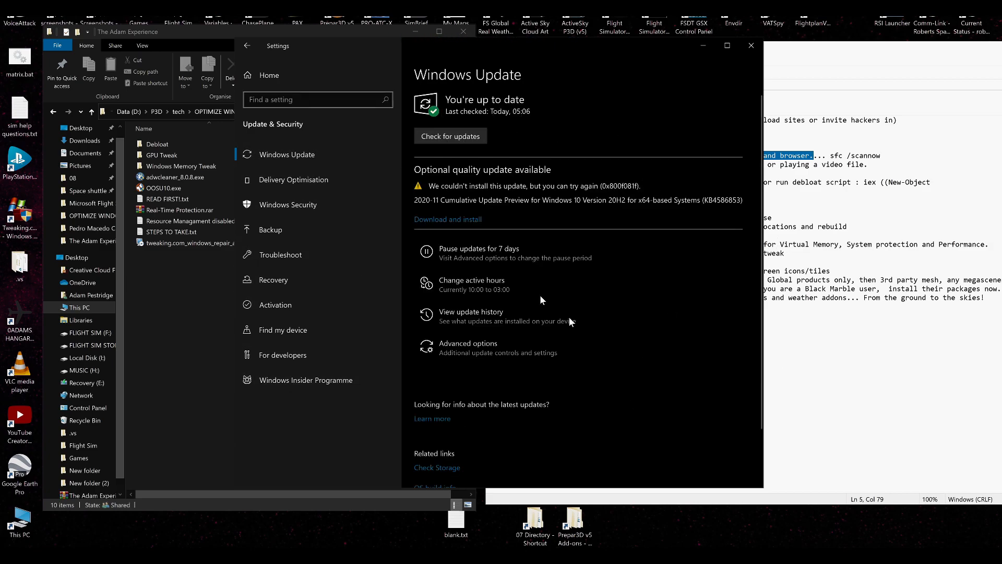
left_click(453, 138)
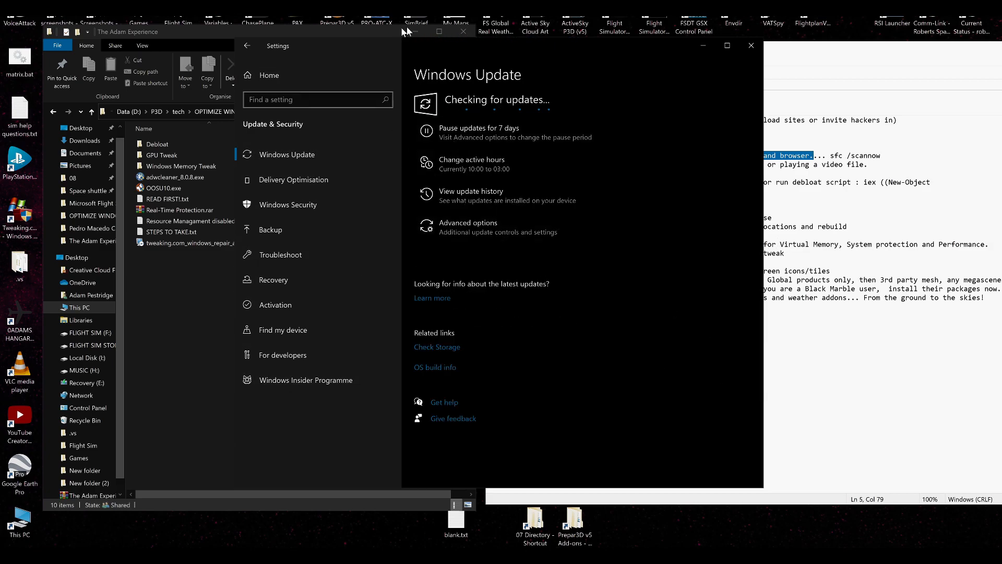
left_click_drag(459, 42, 379, 53)
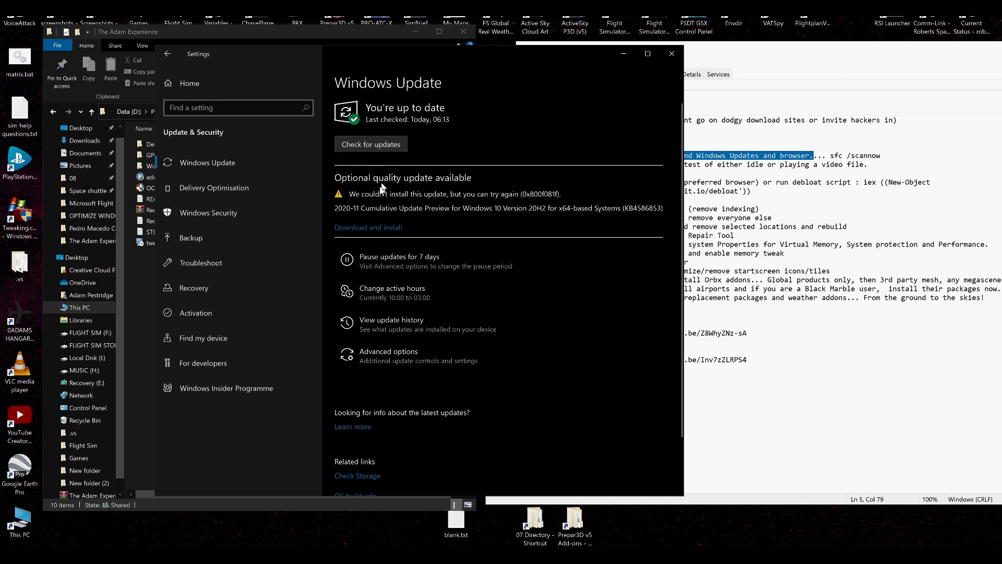
- View the Change active hours page, highlight the current active hours, and return to Windows Update
left_click(374, 291)
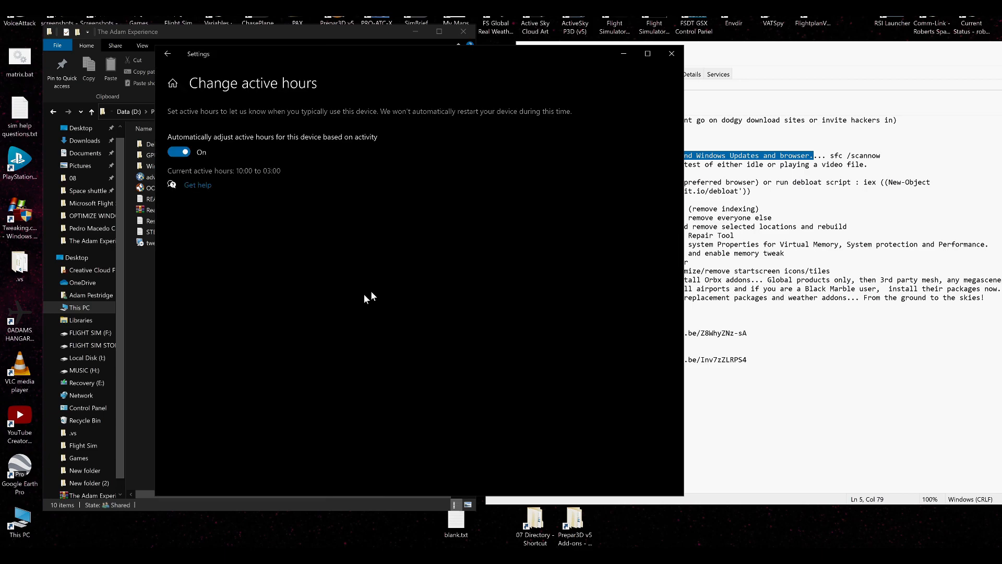
left_click_drag(236, 172, 295, 173)
left_click(319, 205)
left_click(167, 53)
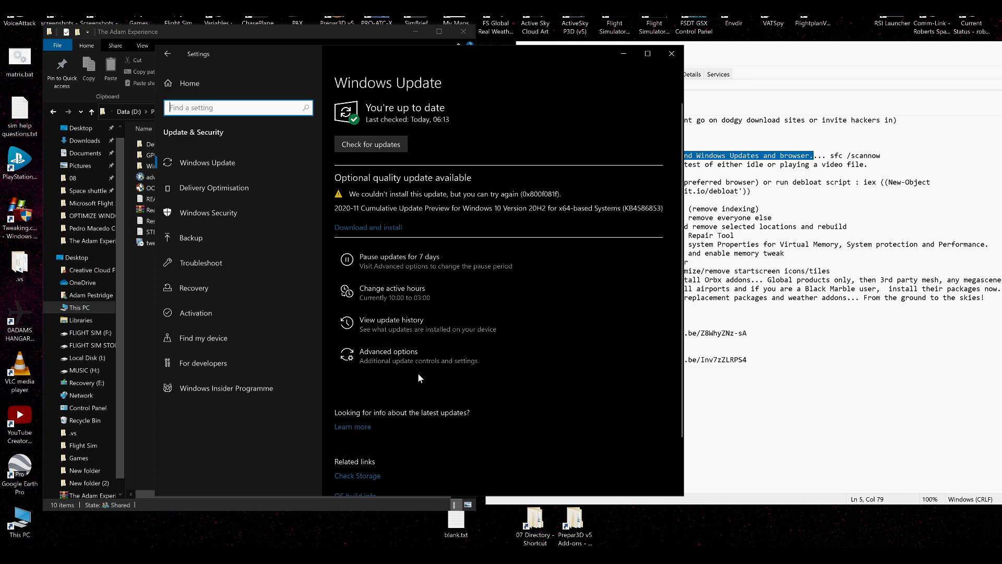
- Review the Windows Update advanced options for update, notification and pause settings, and return to Windows Update
left_click(365, 356)
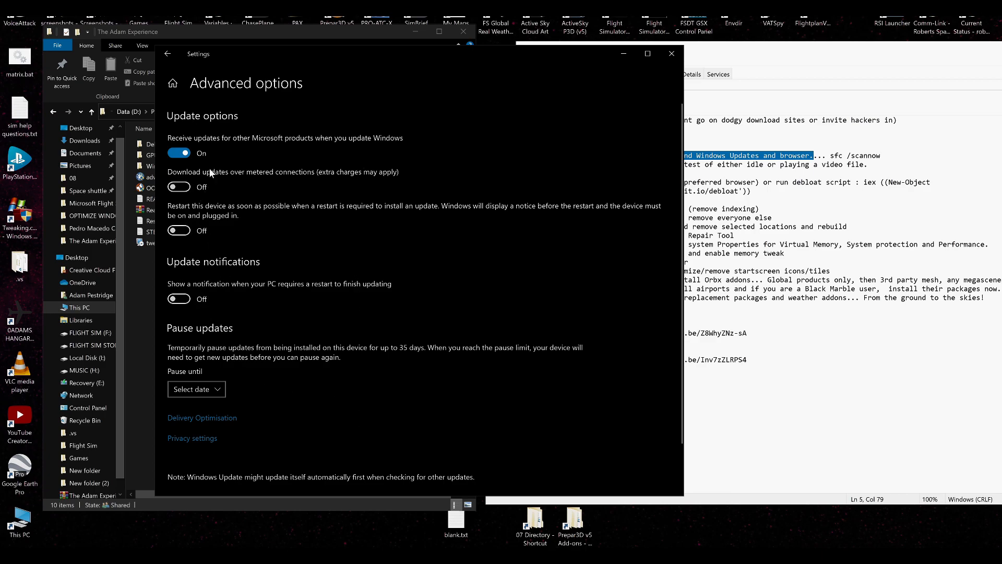
scroll(401, 438, "down", 1)
scroll(401, 438, "up", 1)
left_click(172, 60)
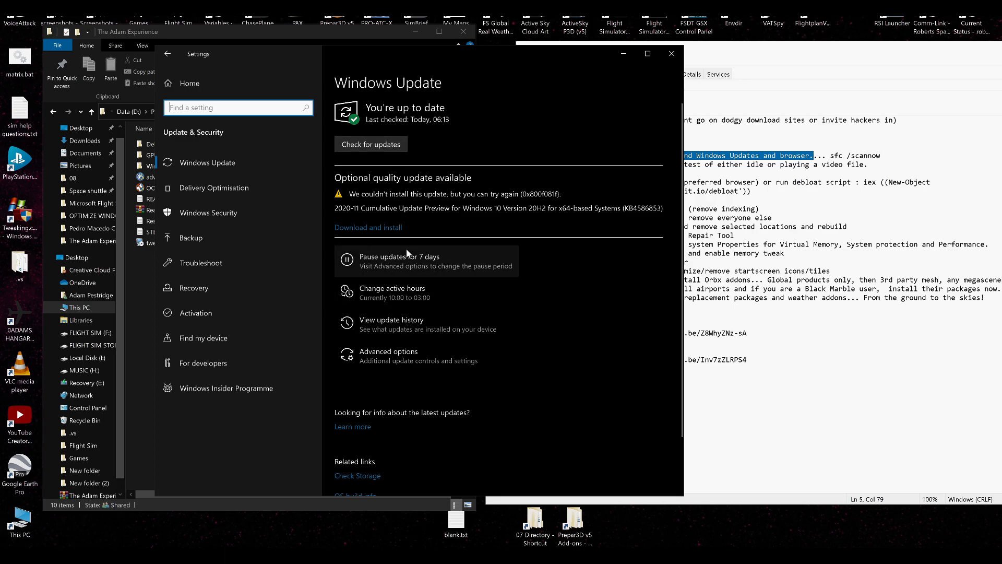
- Review the update history and the installed updates sorted by installation date, and close Installed Updates and Settings
left_click(393, 333)
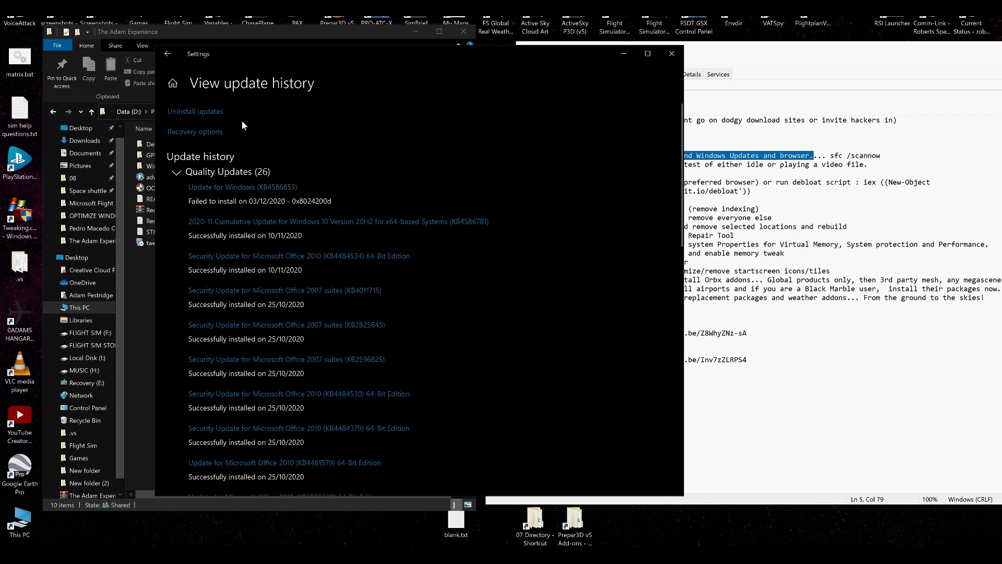
left_click(205, 113)
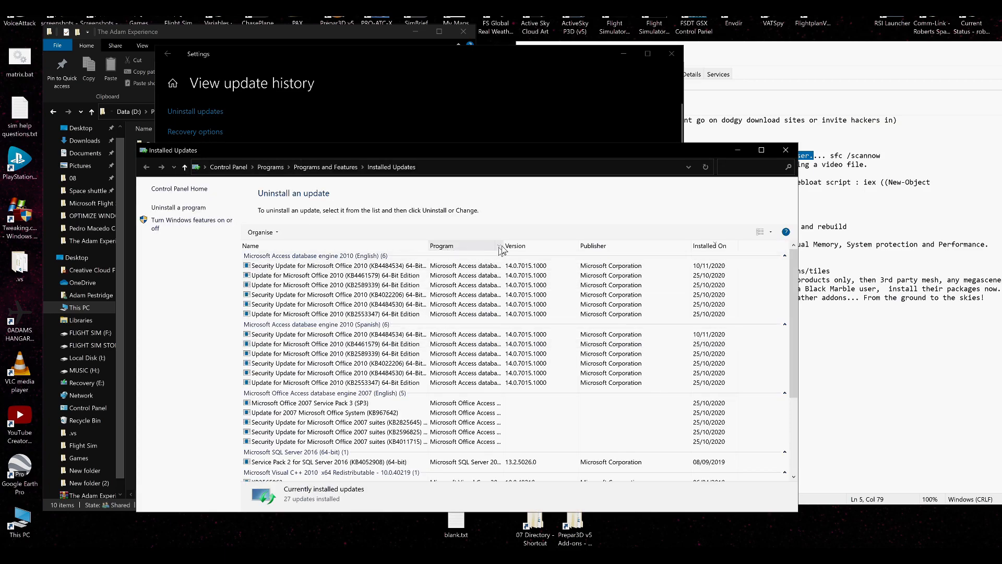
left_click(699, 247)
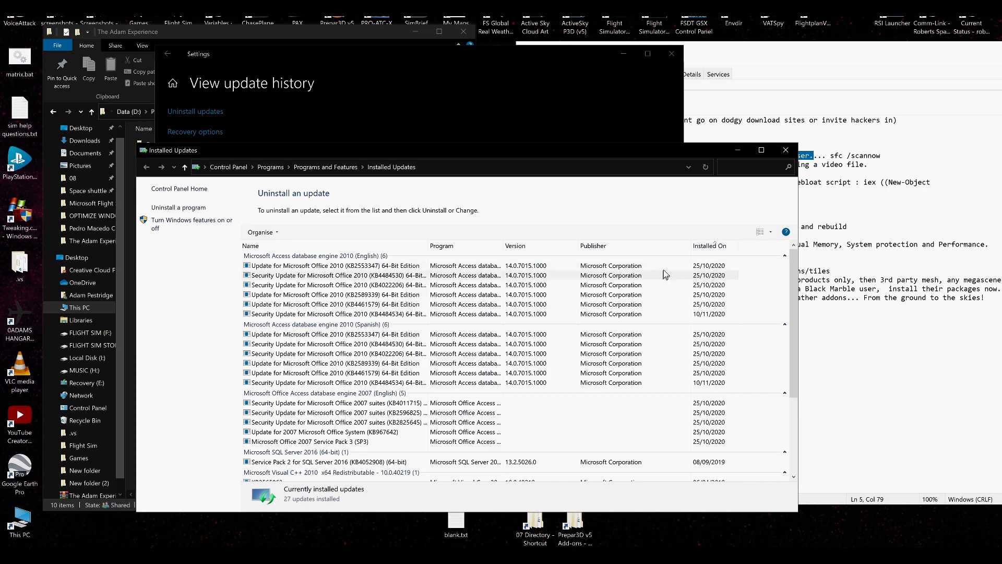
scroll(646, 457, "down", 3)
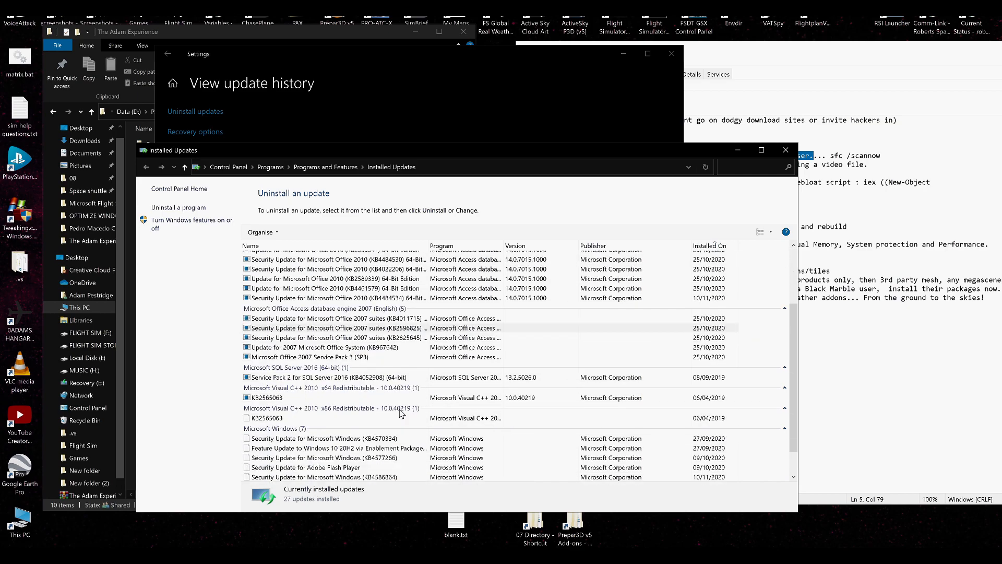
left_click(785, 150)
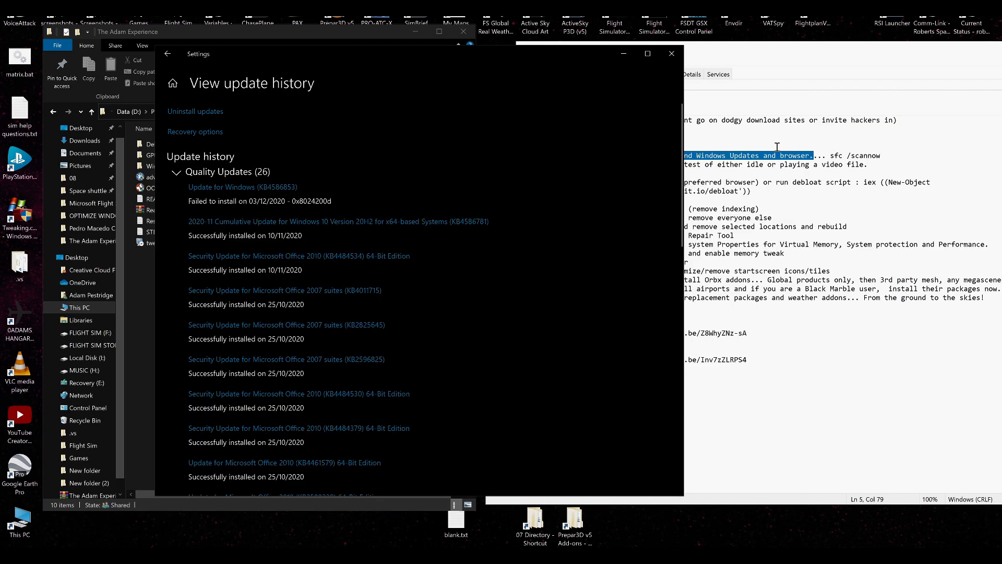
left_click(174, 54)
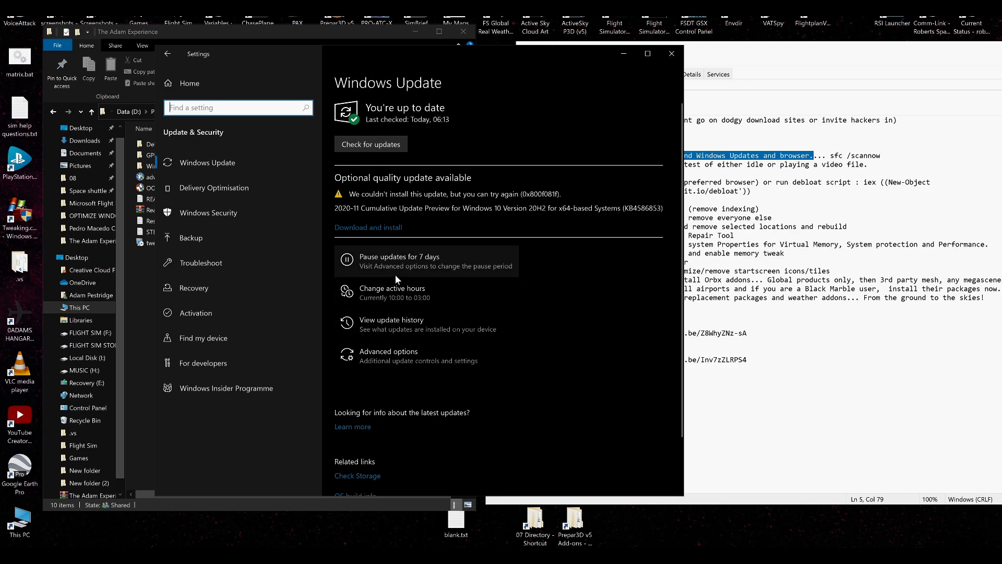
left_click(672, 53)
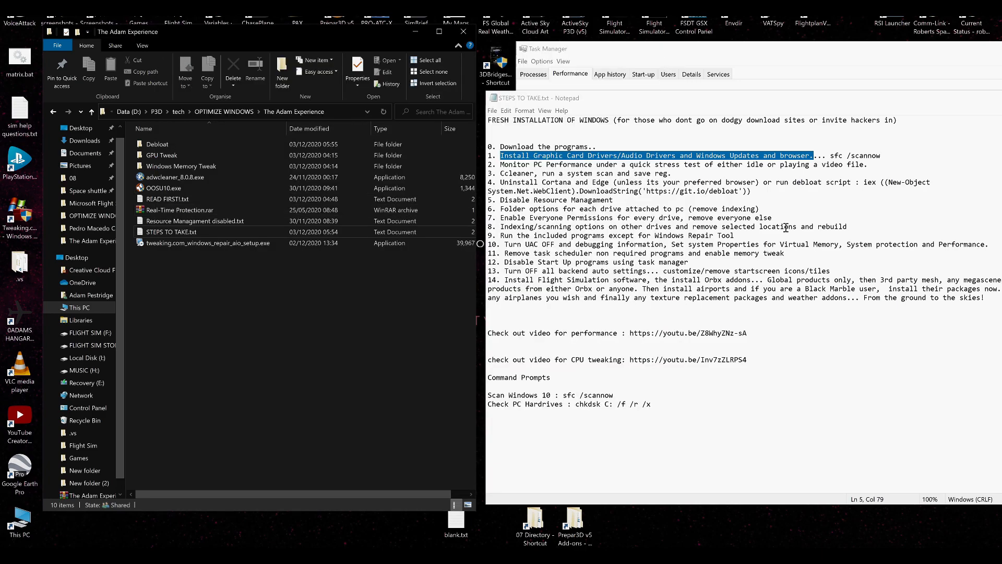
- Open GeForce Experience, check its Drivers page for updates, and close it after reviewing the available Game Ready Driver
mouse_move(886, 555)
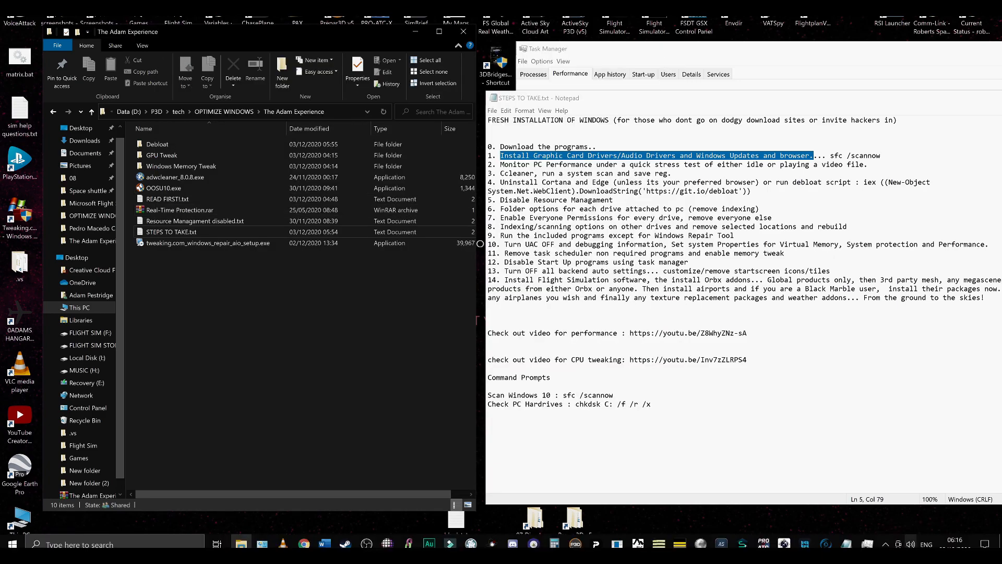
left_click(885, 544)
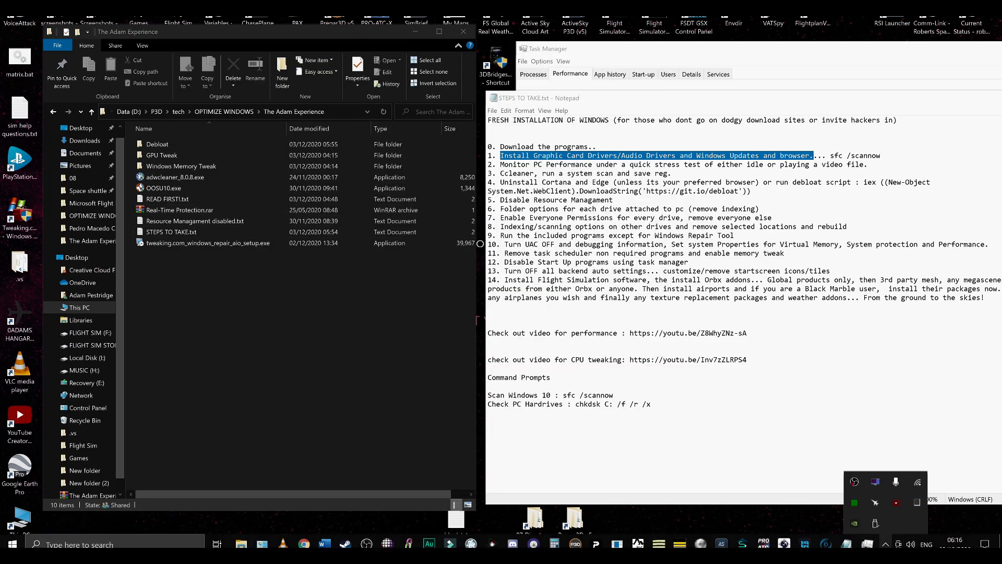
right_click(854, 523)
left_click(865, 508)
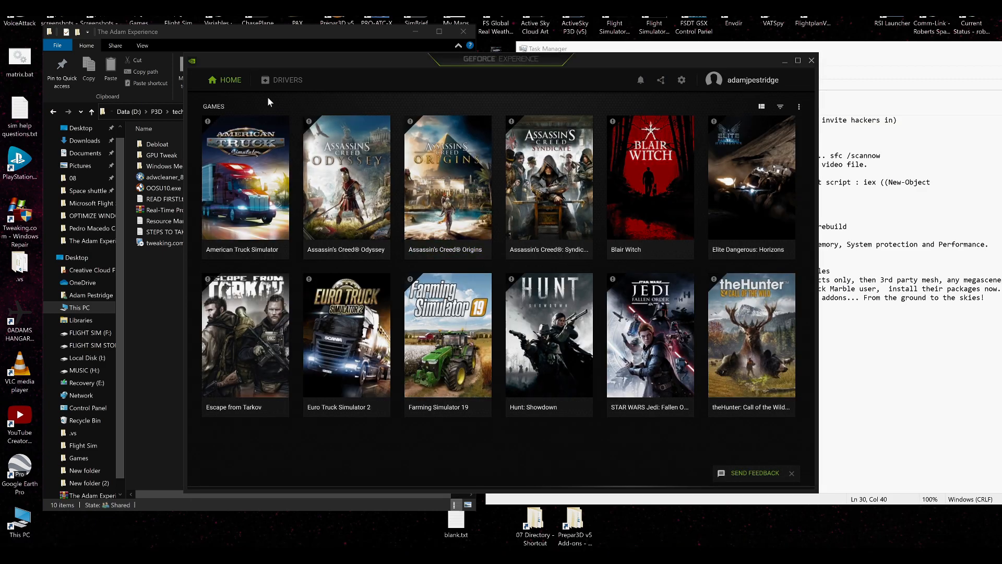
left_click(287, 80)
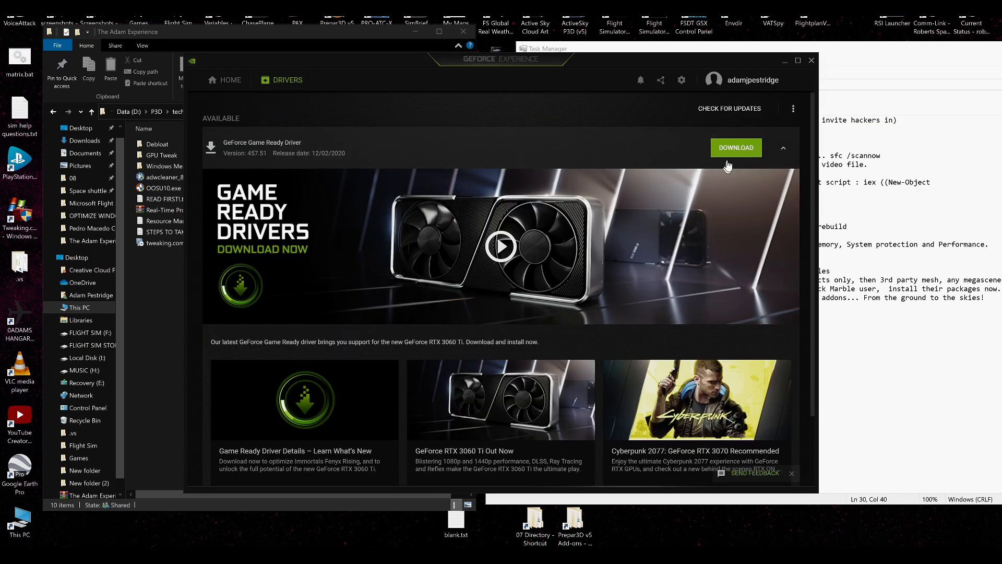
left_click(705, 111)
left_click_drag(365, 67, 539, 106)
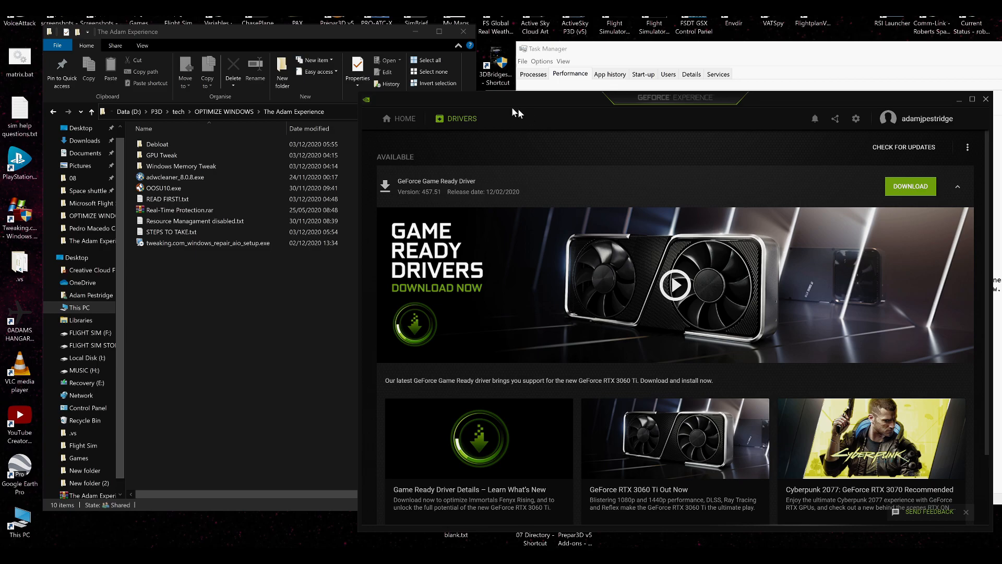
left_click_drag(550, 98, 414, 64)
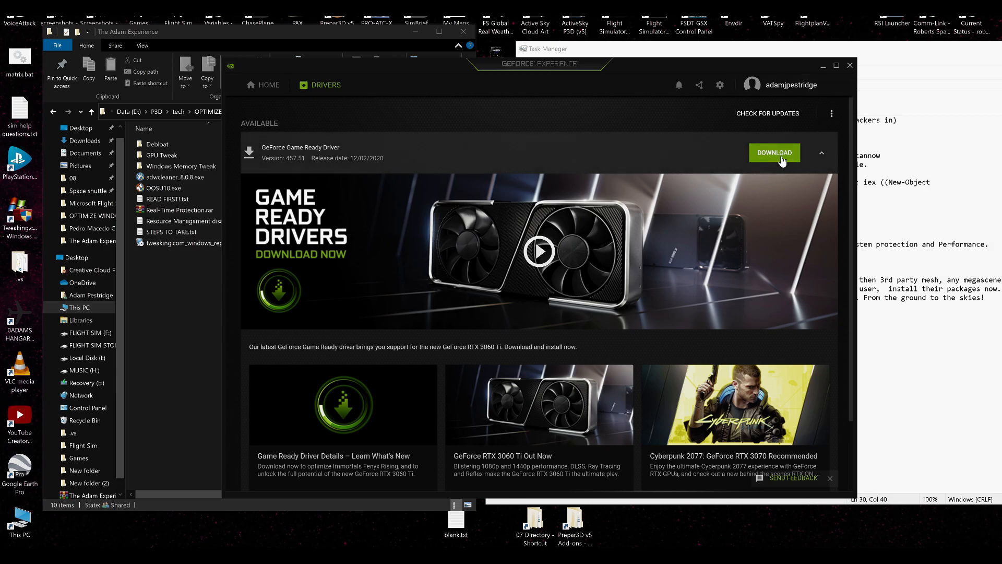
left_click(848, 66)
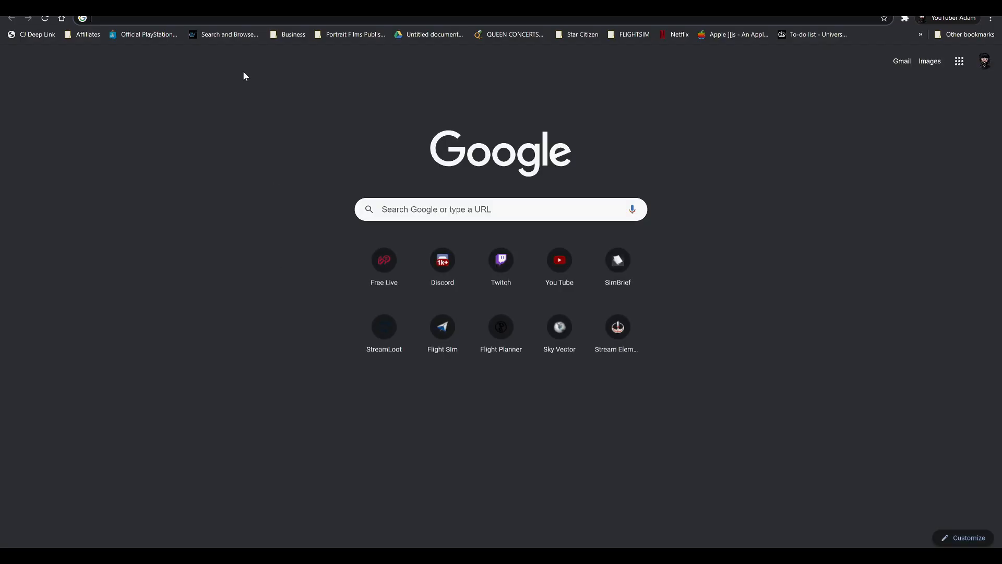
- Search Google for "nvidia drivers" in Chrome and open NVIDIA's driver download page
type("nvi")
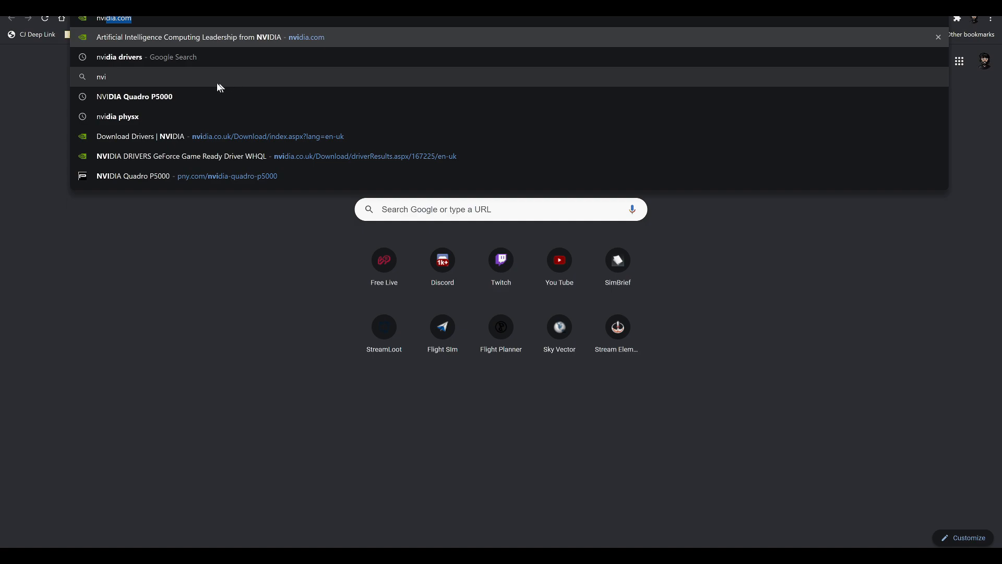
left_click(112, 54)
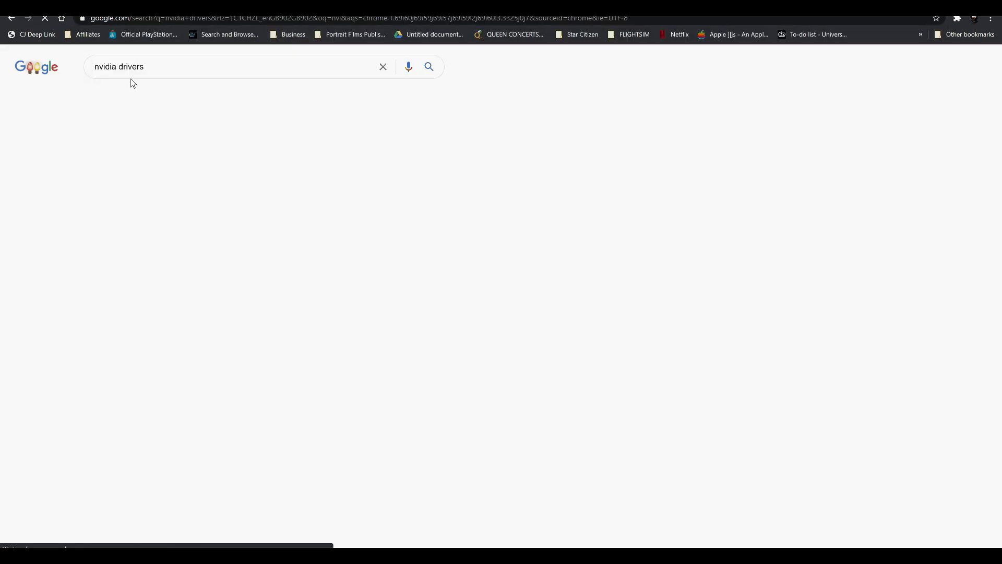
left_click(148, 152)
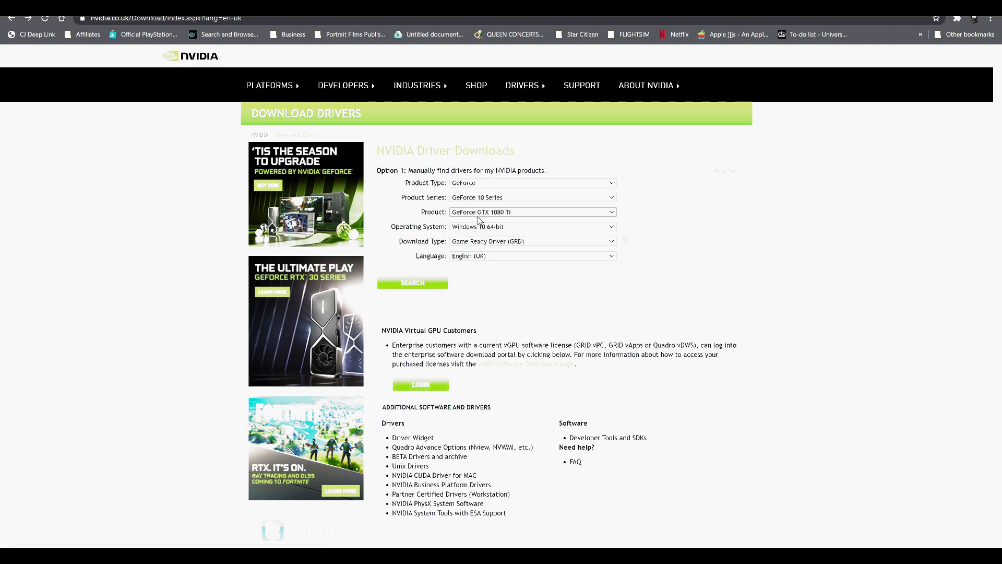
- Try the Game Ready Driver (GRD) and Studio Driver (SD) download types for the GeForce GTX 1080 Ti
left_click(474, 242)
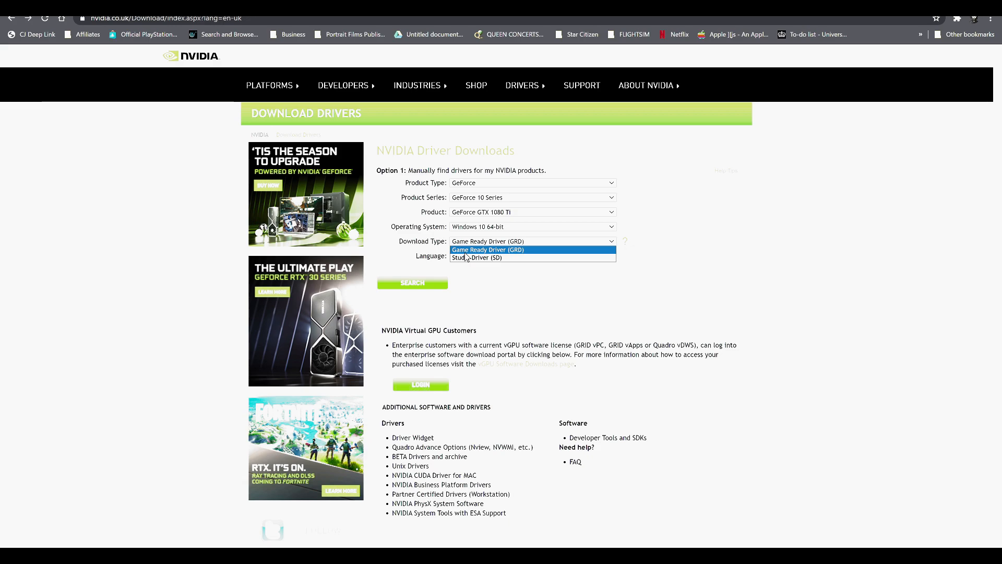
left_click(465, 253)
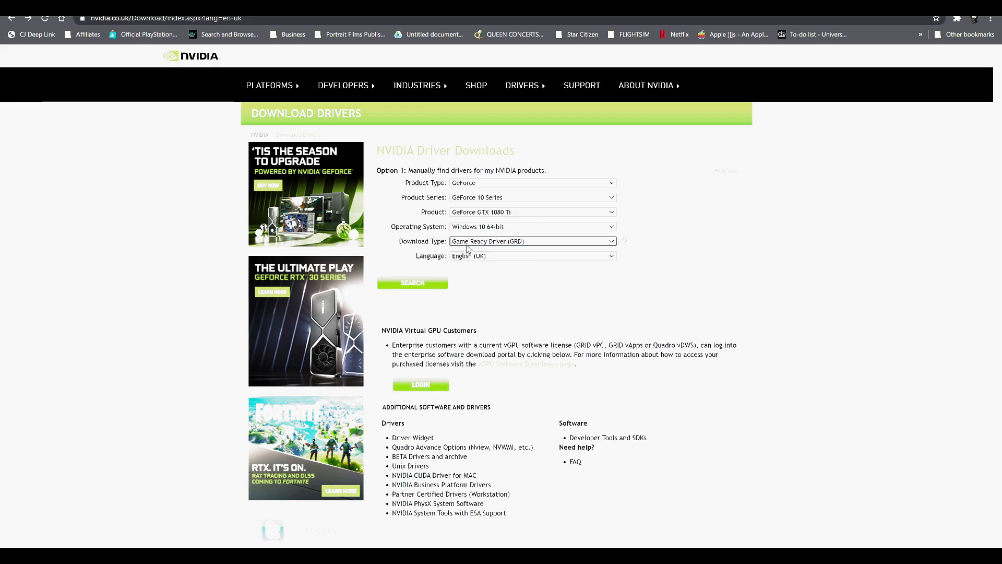
left_click(468, 243)
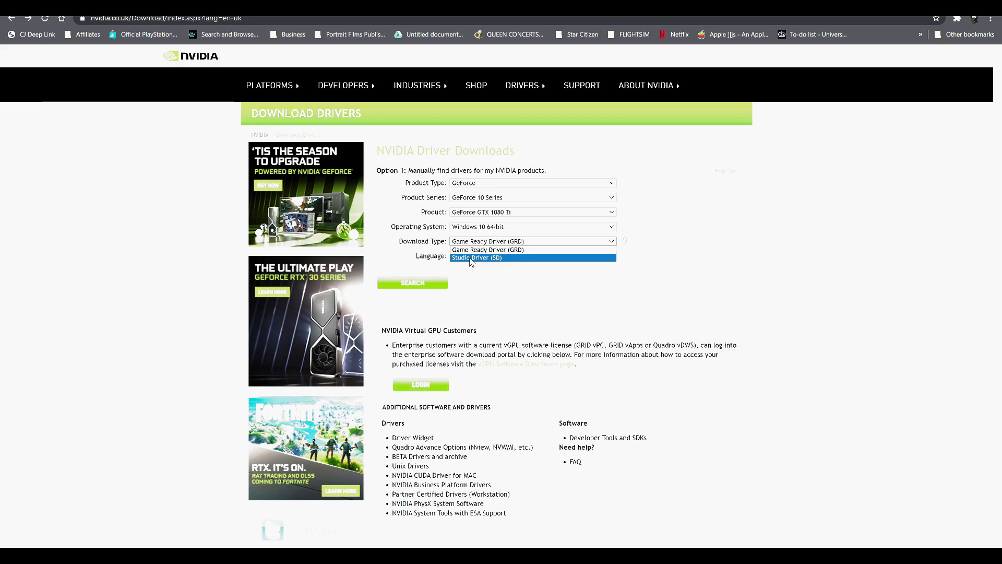
left_click(472, 258)
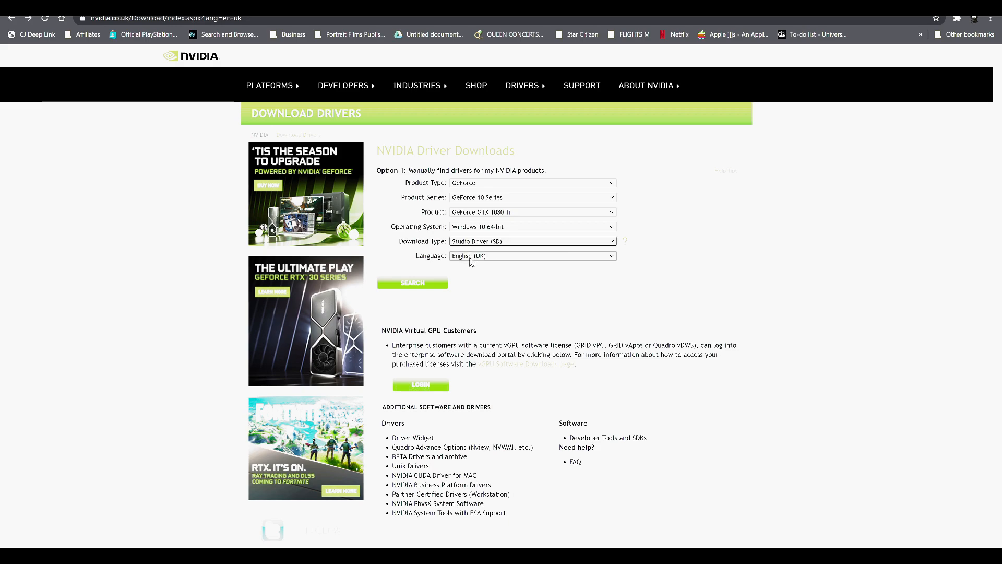
- Set the download type to Game Ready Driver (GRD) and search for the GeForce GTX 1080 Ti Windows 10 64-bit driver
left_click(477, 244)
left_click(476, 250)
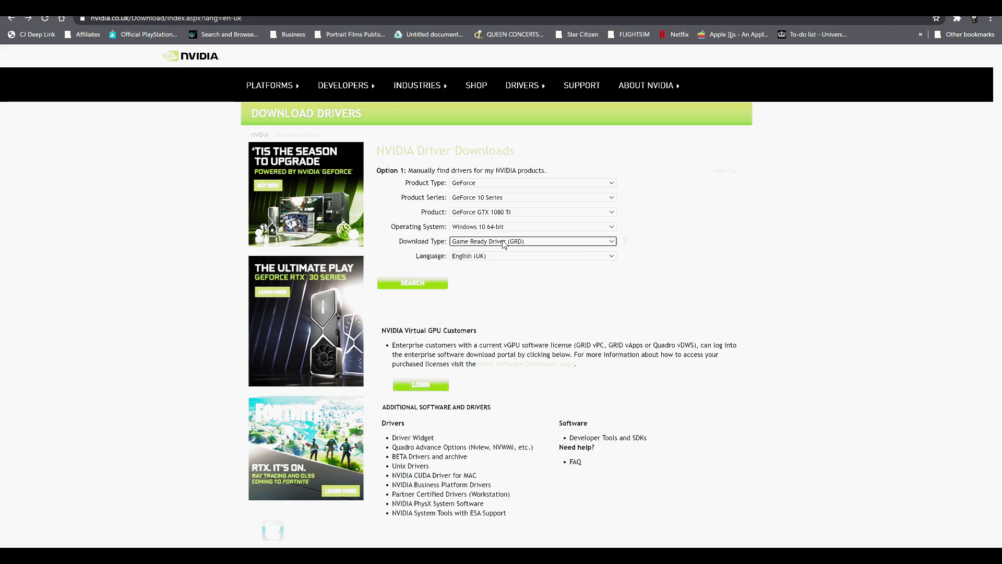
left_click(402, 286)
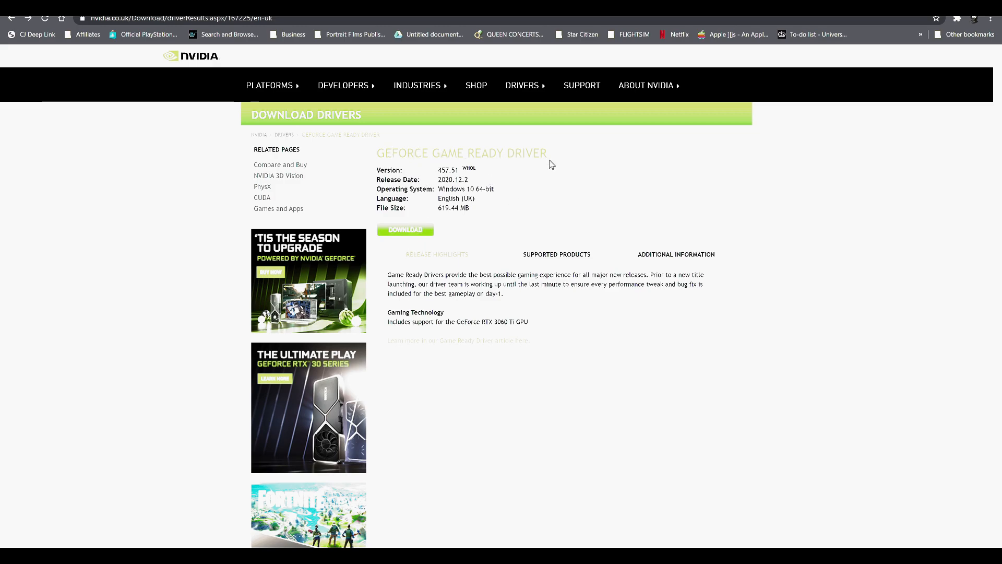
- Search Google for "ddu" and open Guru3D's Display Driver Uninstaller download page
left_click(130, 18)
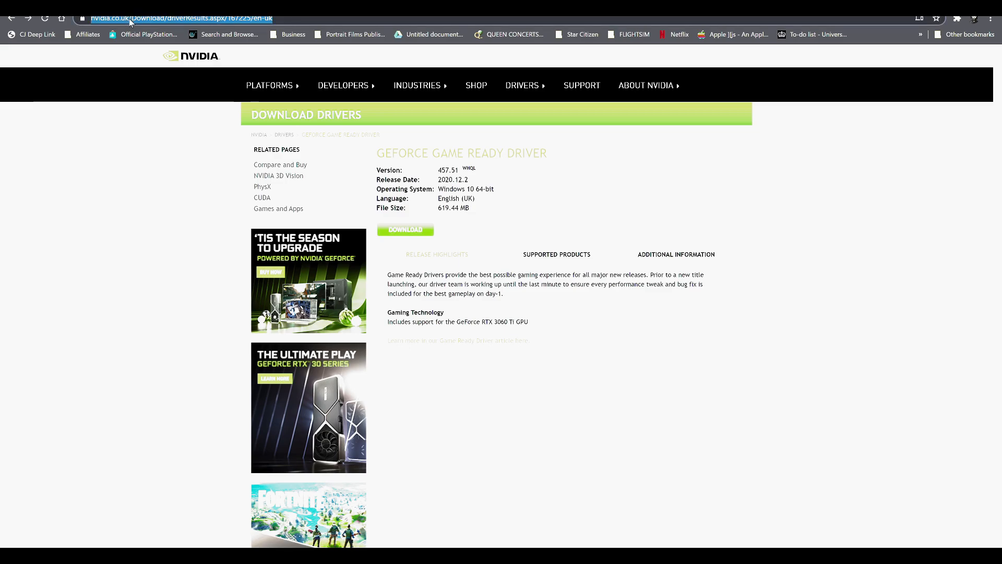
type("ddu")
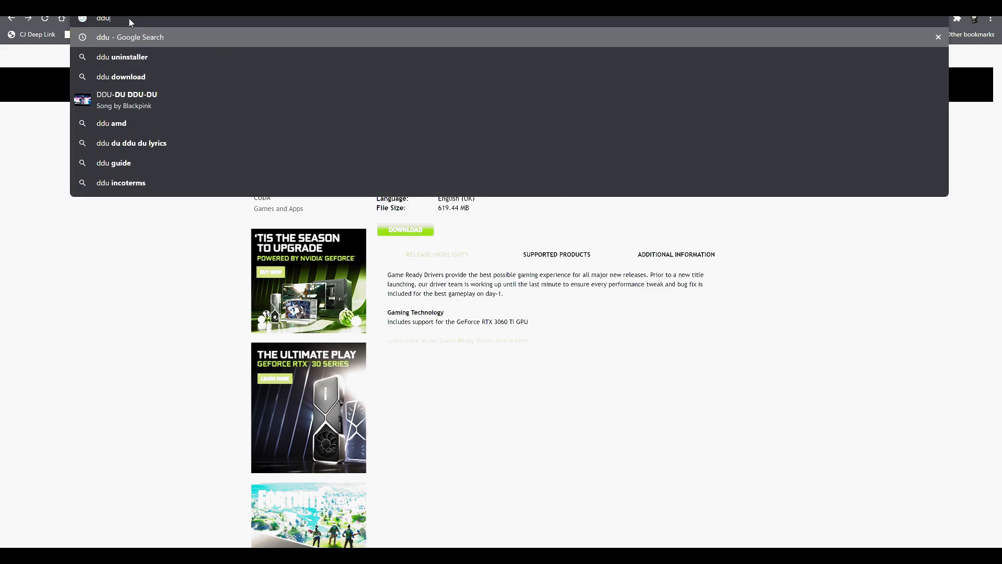
key("Return")
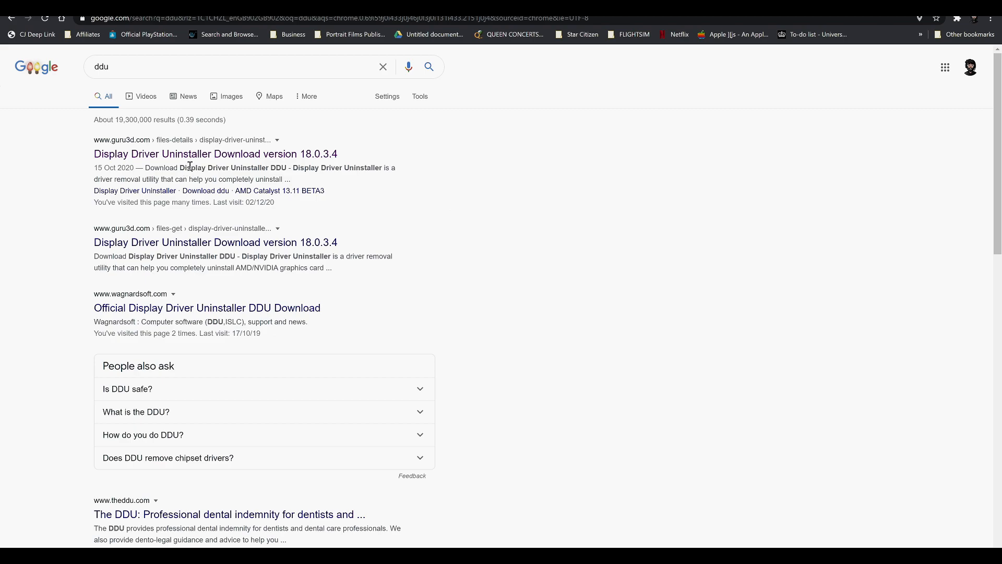
left_click(126, 156)
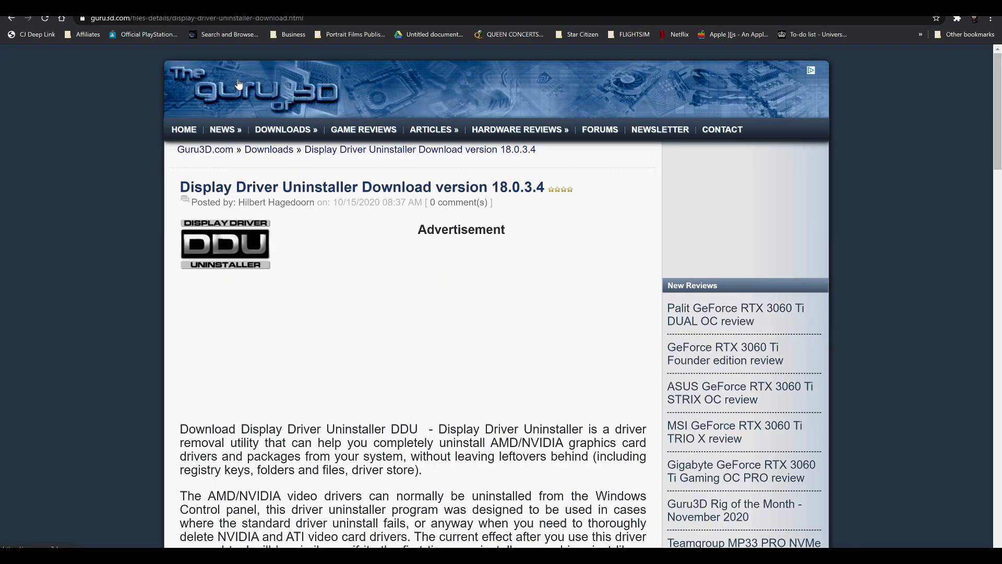
- Examine the DDU page's recommended usage, download locations and program screenshot, highlighting the instruction to disconnect the internet or block Windows Update
scroll(263, 366, "down", 3)
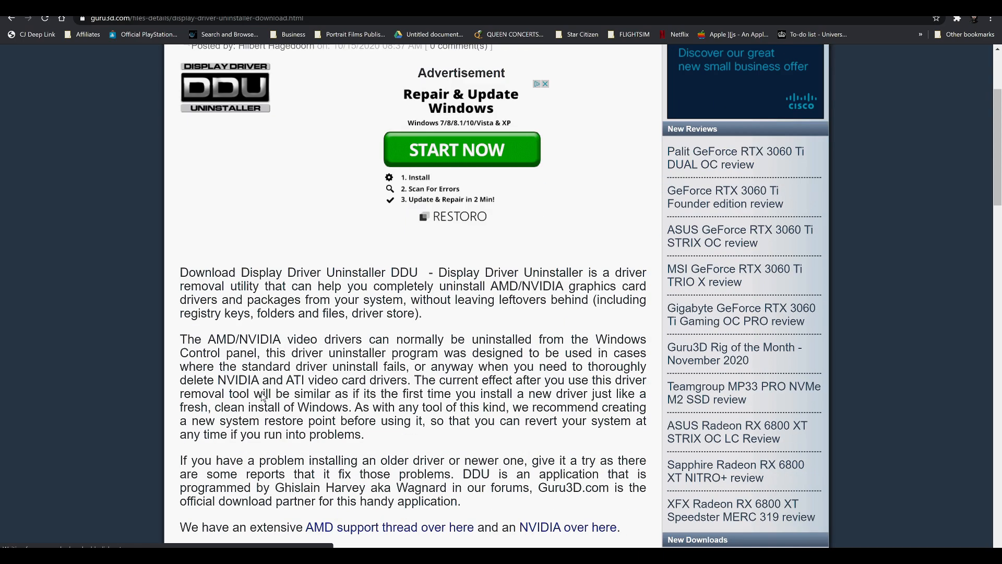
scroll(387, 373, "down", 9)
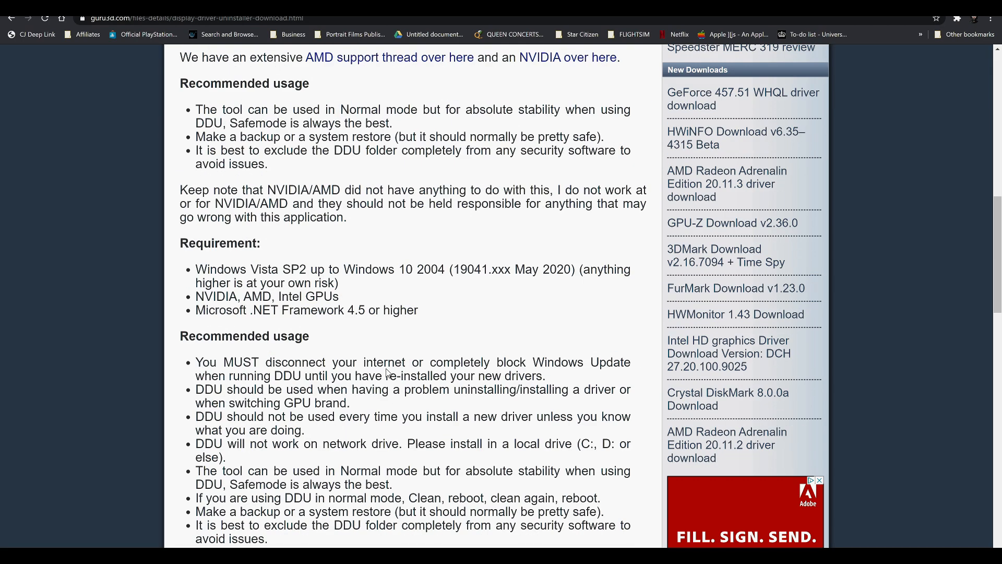
scroll(387, 372, "down", 16)
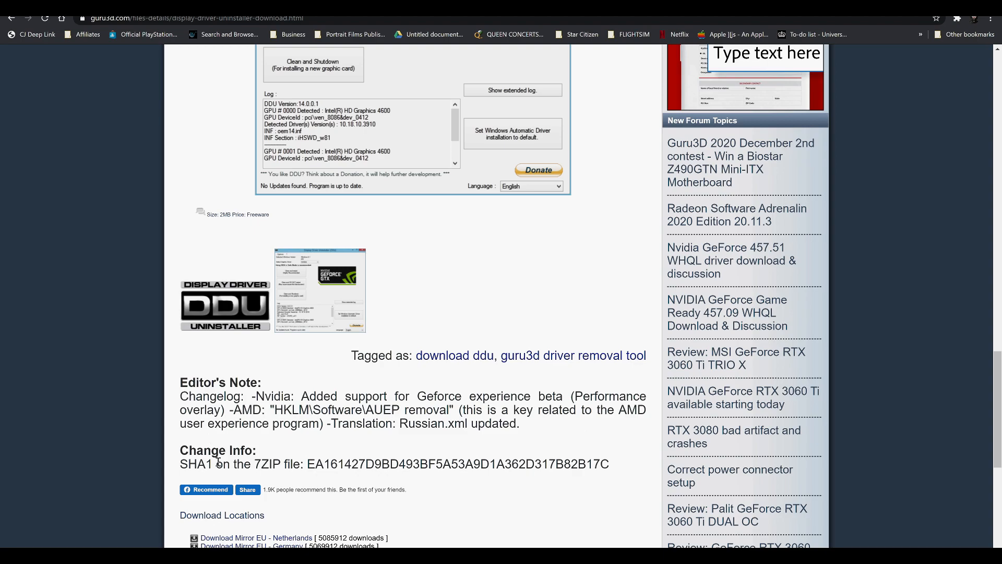
scroll(424, 428, "up", 1)
scroll(424, 428, "up", 4)
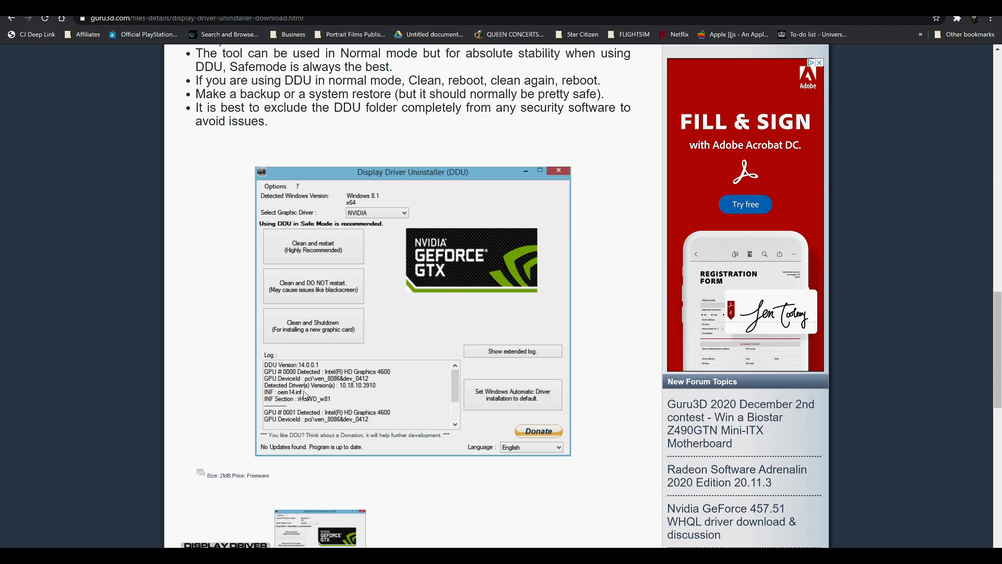
scroll(303, 392, "up", 4)
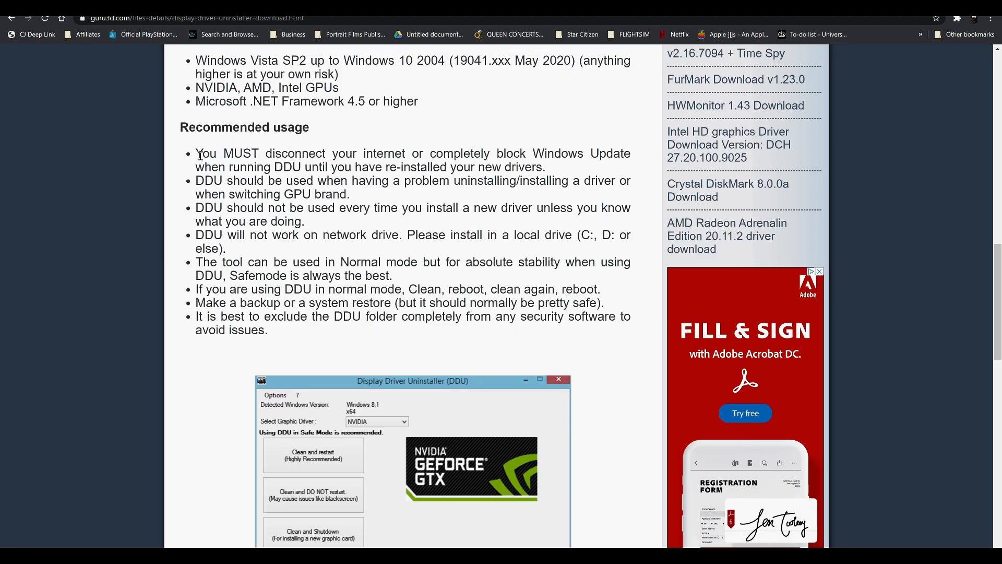
left_click_drag(202, 153, 590, 175)
scroll(414, 284, "down", 2)
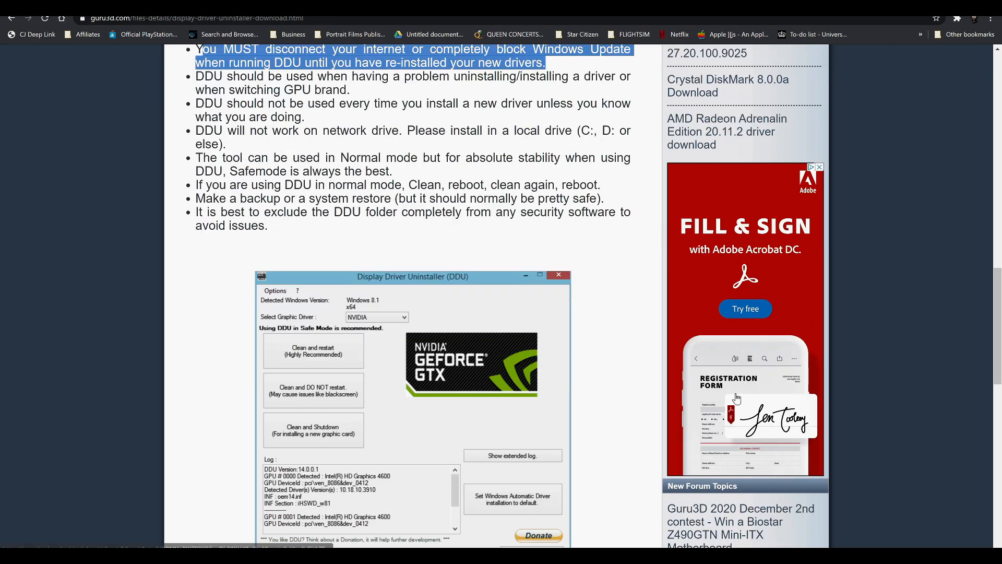
- Open NVIDIA Control Panel, minimize Chrome, review the global Manage 3D Settings, and close the control panel
left_click(885, 544)
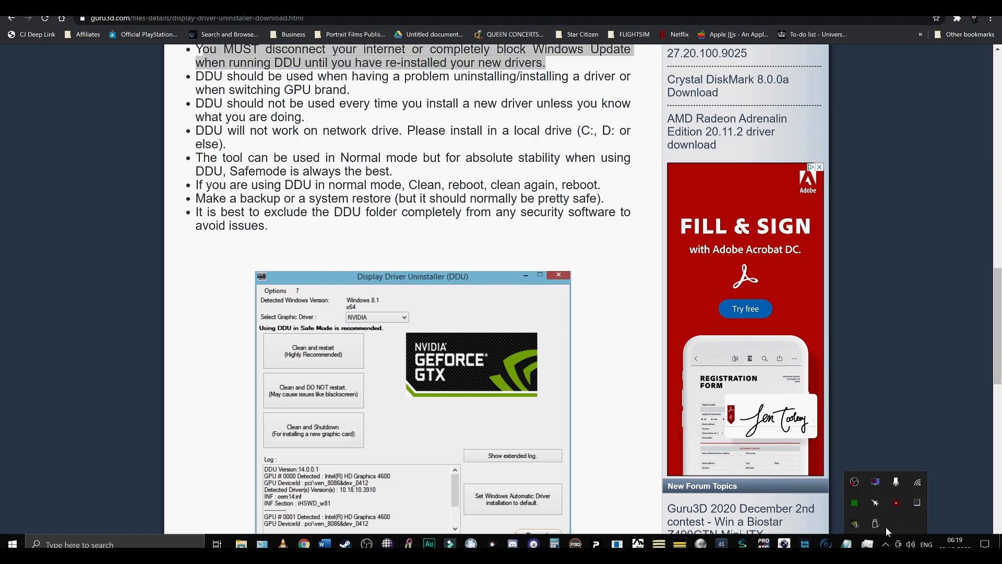
right_click(855, 525)
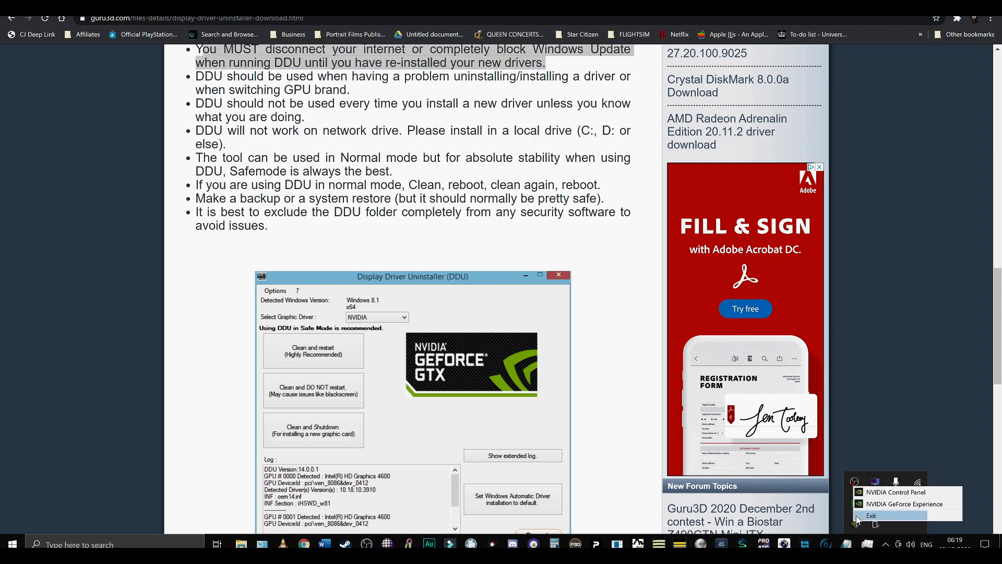
left_click(880, 491)
scroll(328, 318, "down", 3)
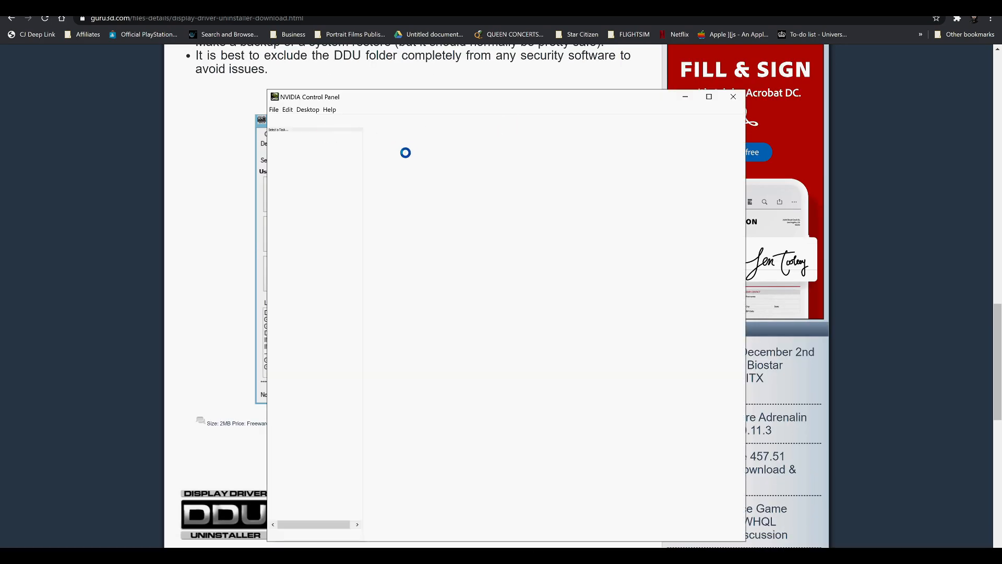
left_click(942, 4)
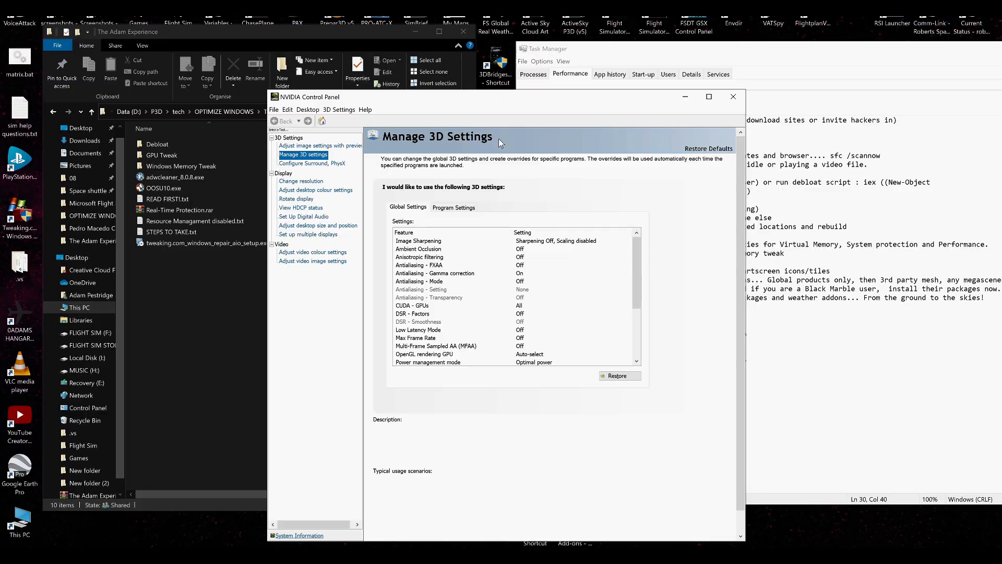
left_click_drag(444, 96, 467, 26)
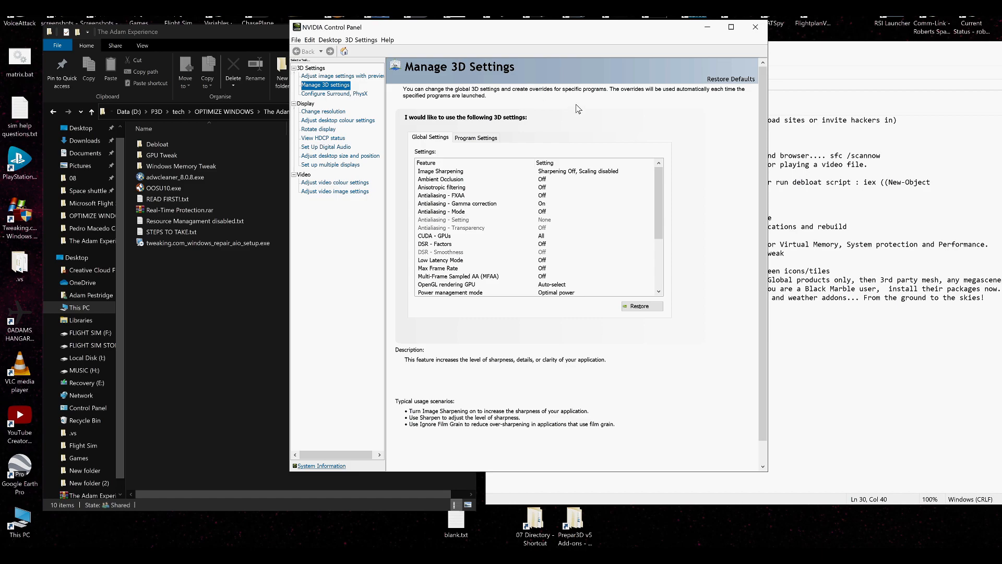
left_click(755, 27)
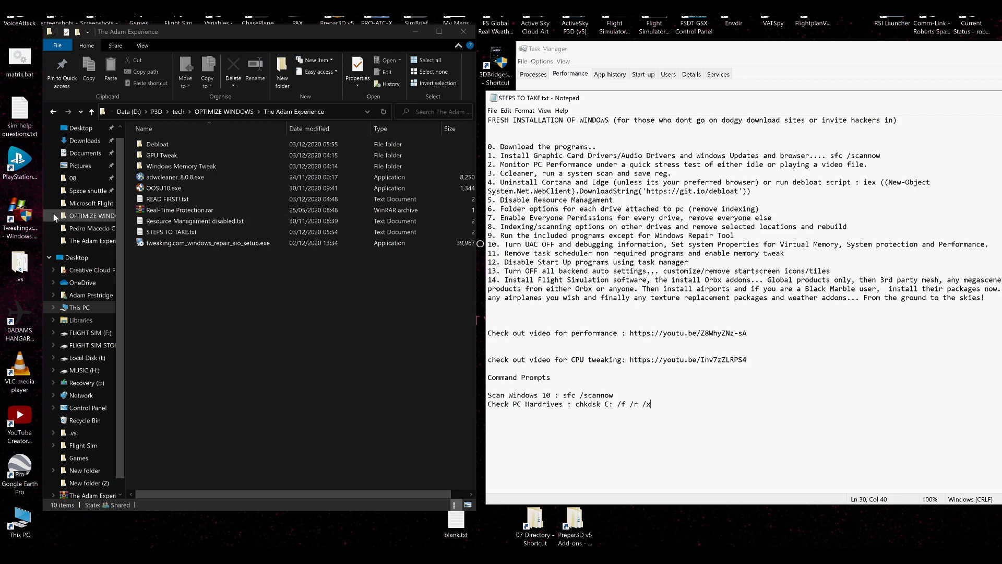
- Select the Tweaking.com Windows Repair desktop shortcut and highlight step 1 on drivers, Windows updates and browser in STEPS TO TAKE.txt
left_click(27, 217)
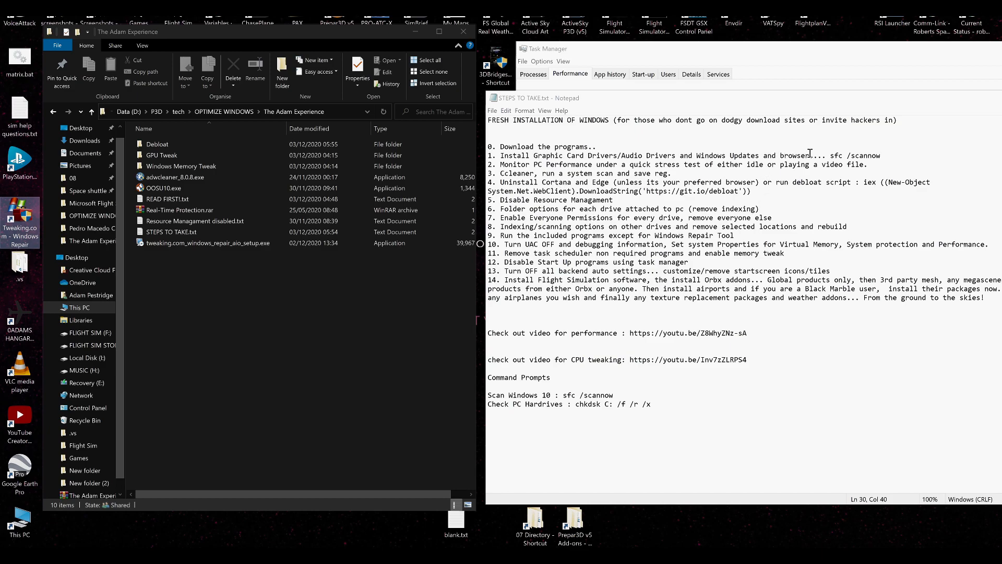
left_click_drag(809, 155, 487, 155)
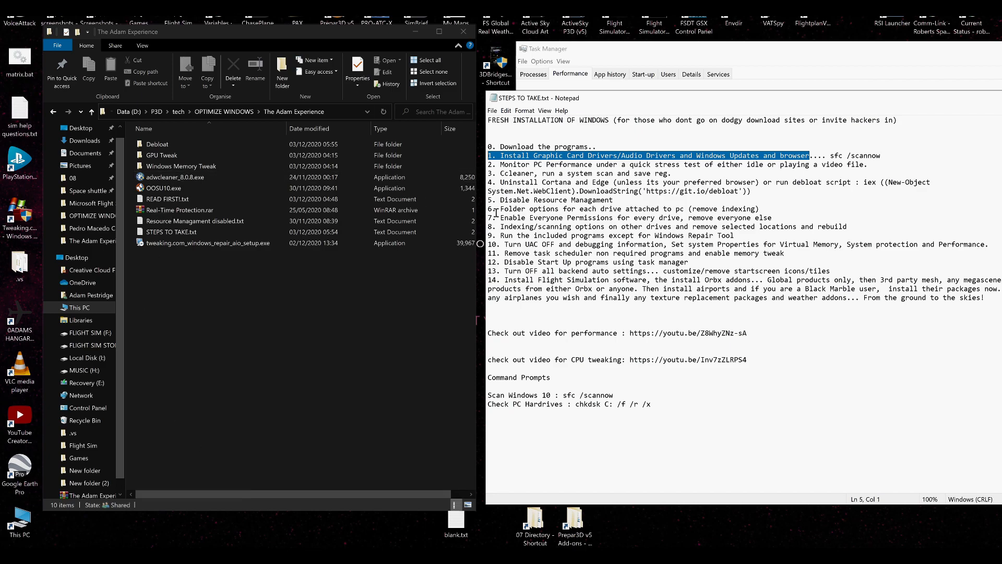
- Open Command Prompt as administrator and start a system file scan with sfc /scannow
mouse_move(172, 558)
left_click(138, 543)
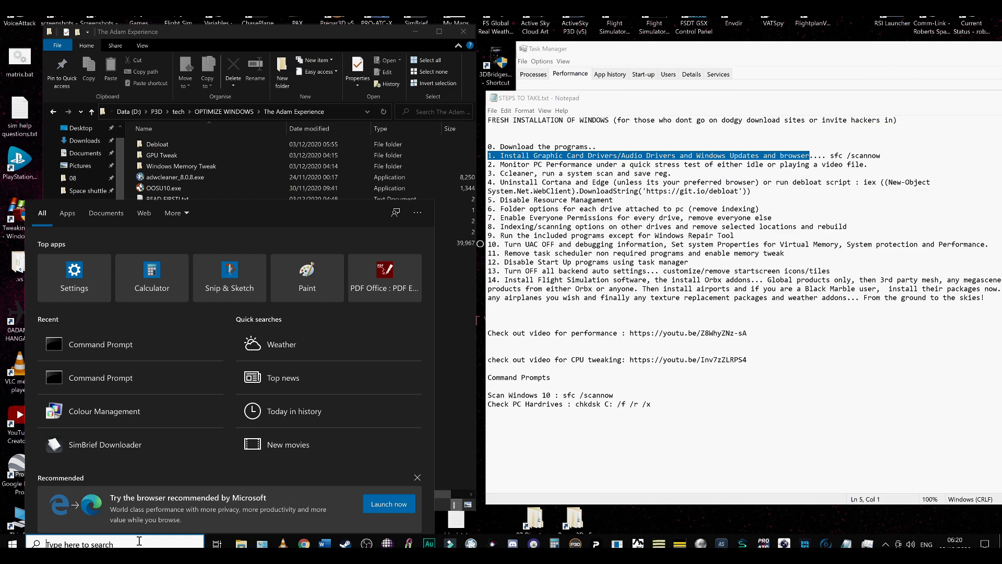
type("cmd")
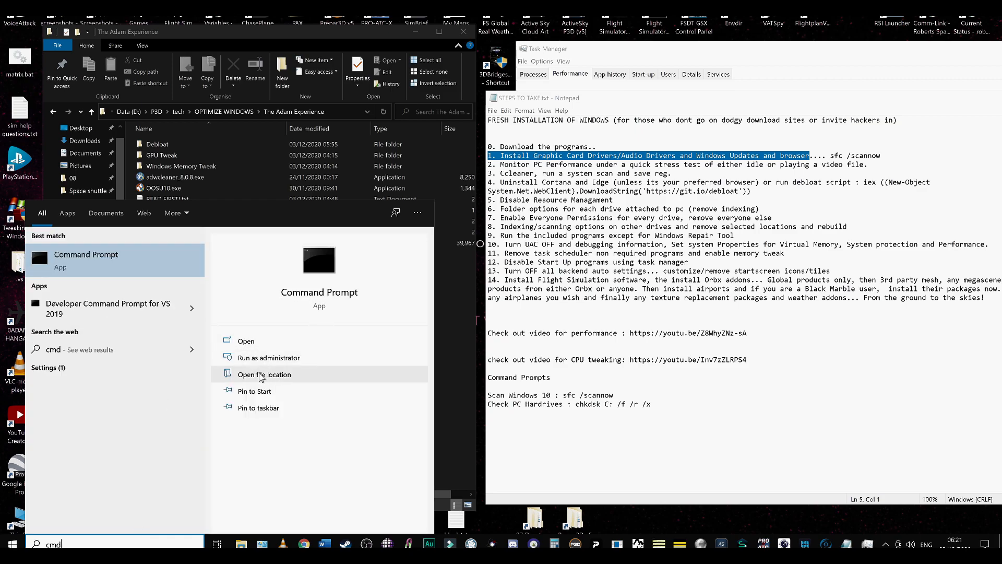
left_click(261, 359)
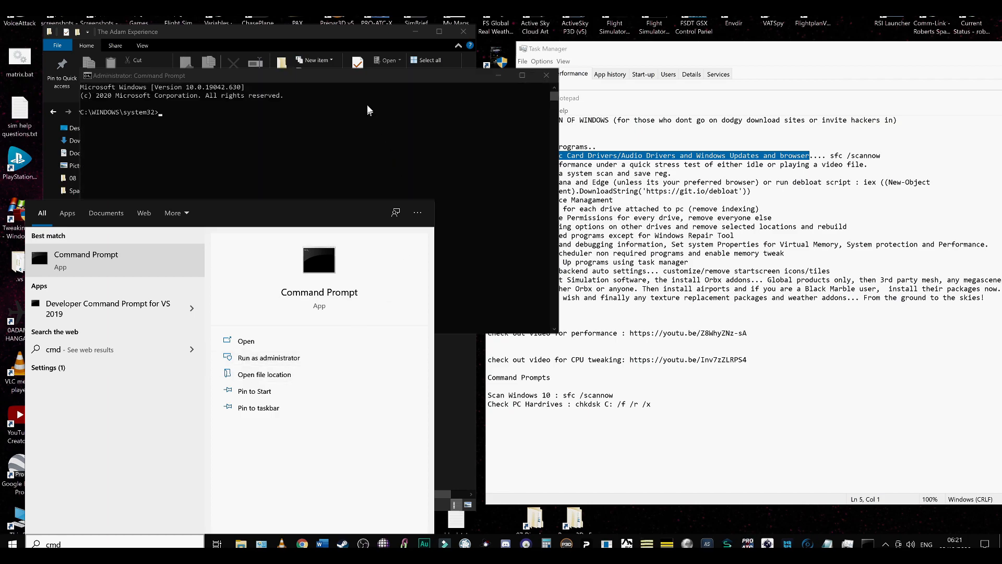
left_click_drag(364, 85, 369, 192)
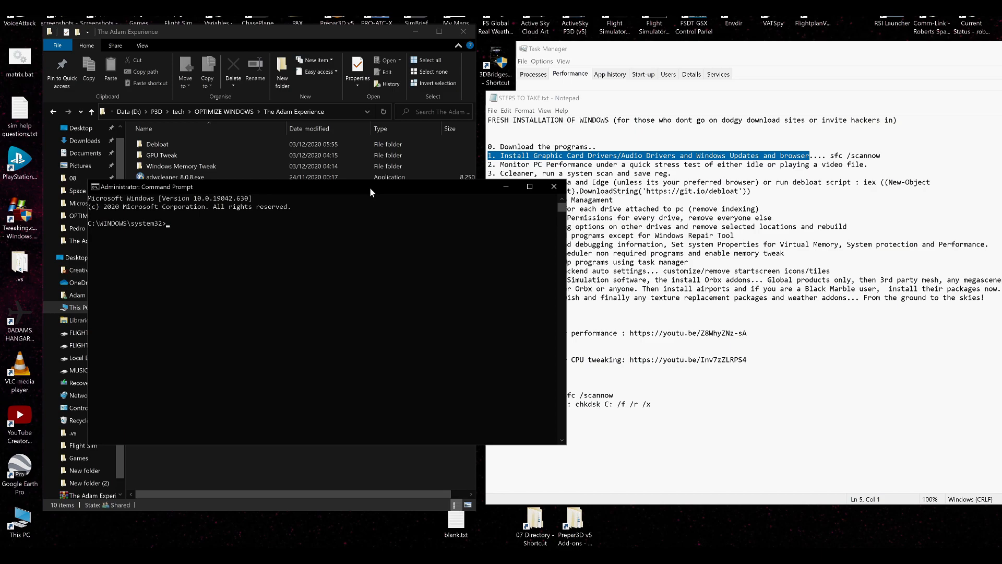
type("fc /scannow")
key("Return")
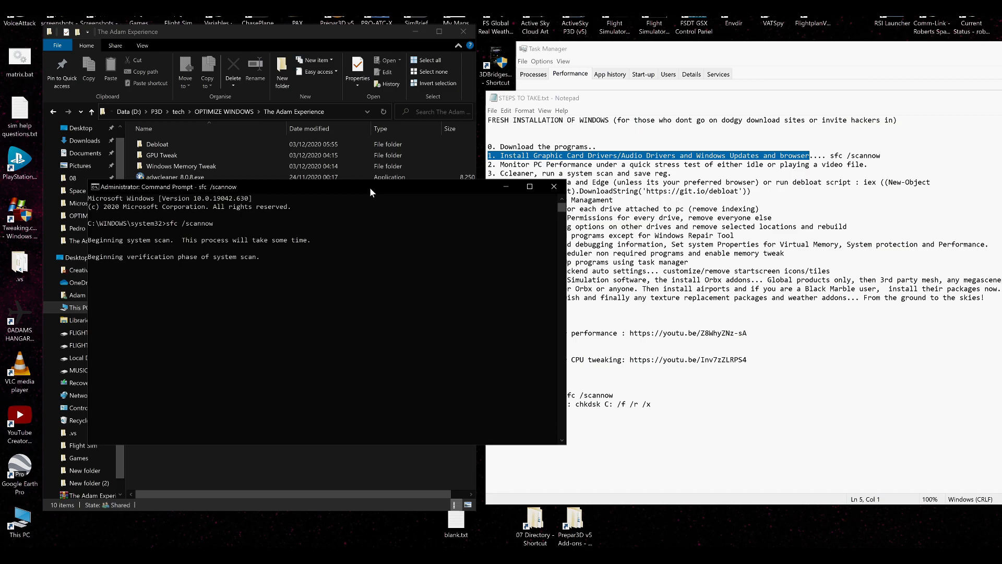
- Highlight the sfc /scannow command in STEPS TO TAKE.txt and bring the Command Prompt window back in front of the notes
left_click(731, 434)
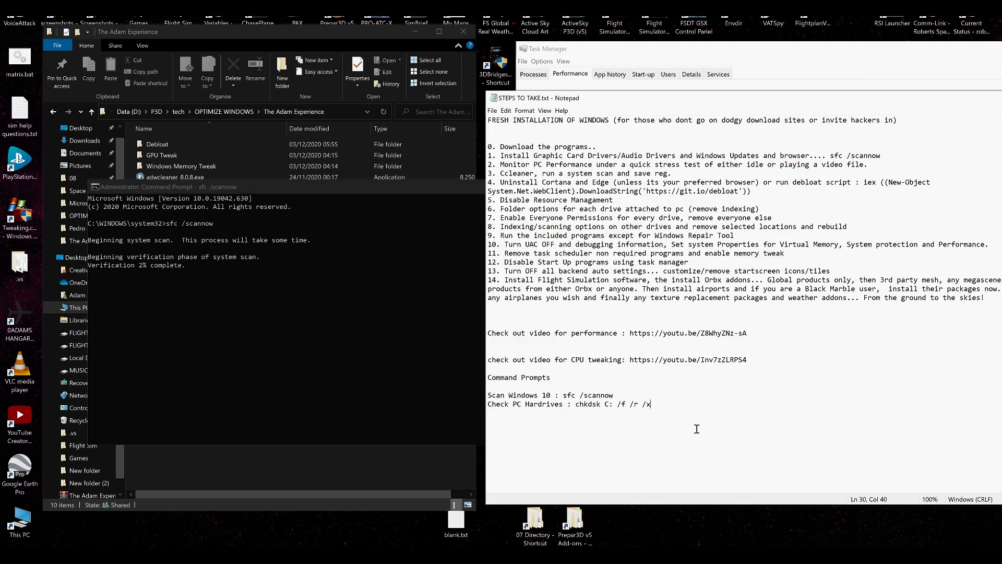
left_click(617, 394)
left_click_drag(617, 393, 562, 394)
left_click_drag(267, 189, 296, 199)
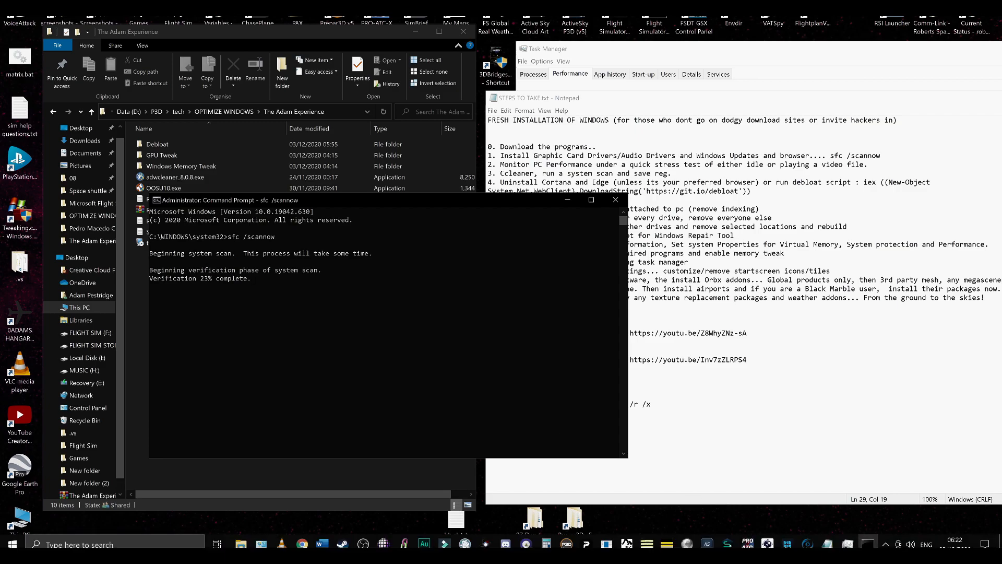
left_click_drag(353, 201, 371, 181)
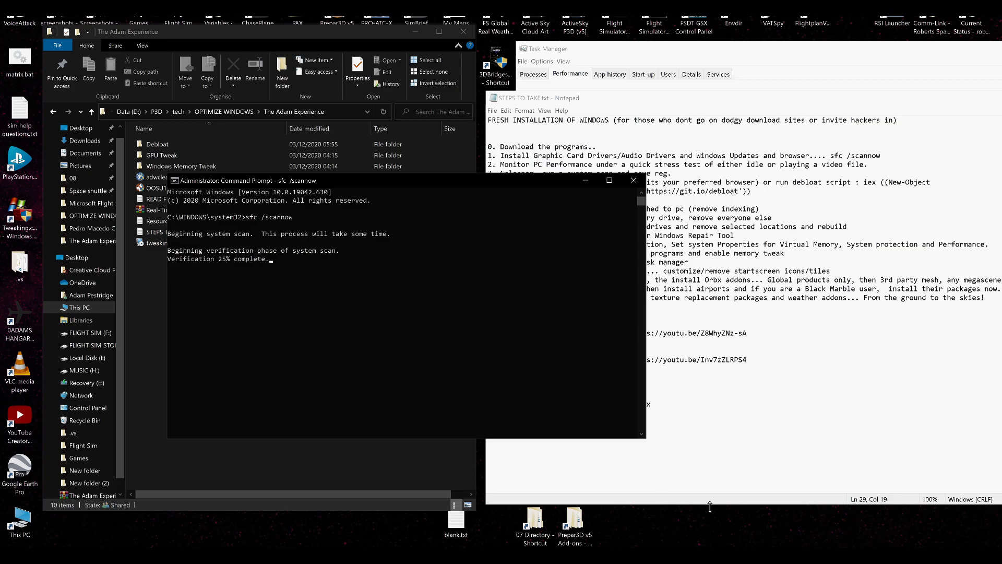
- Bring up Task Manager, move its window fully into view to check disk activity during the scan, and minimize it
mouse_move(788, 559)
left_click(848, 543)
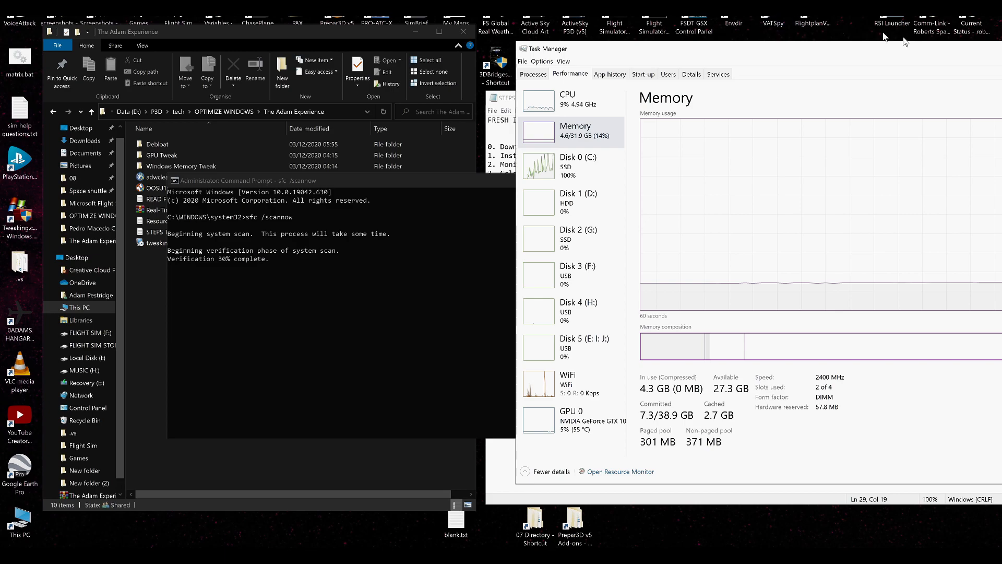
left_click_drag(897, 47, 751, 80)
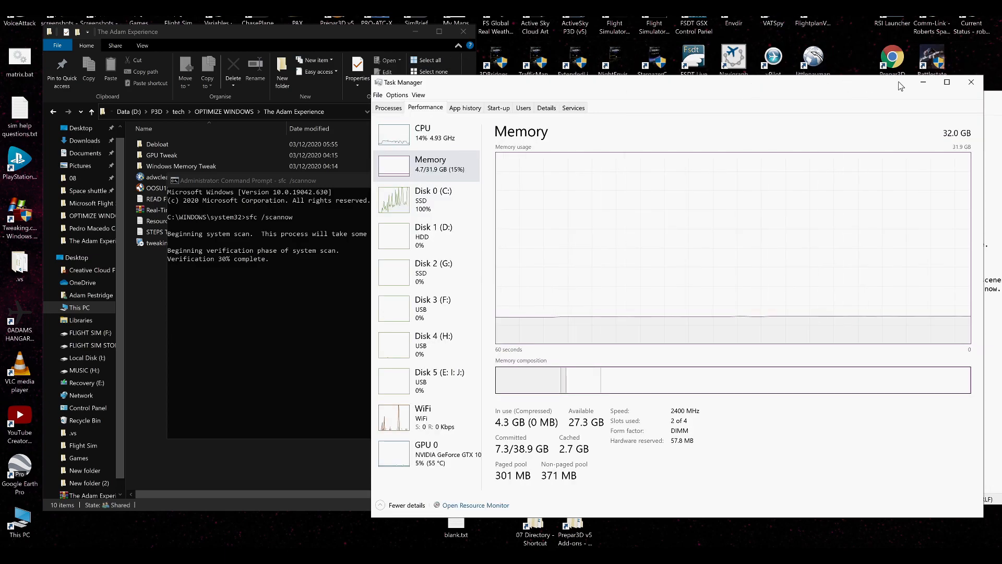
left_click(923, 82)
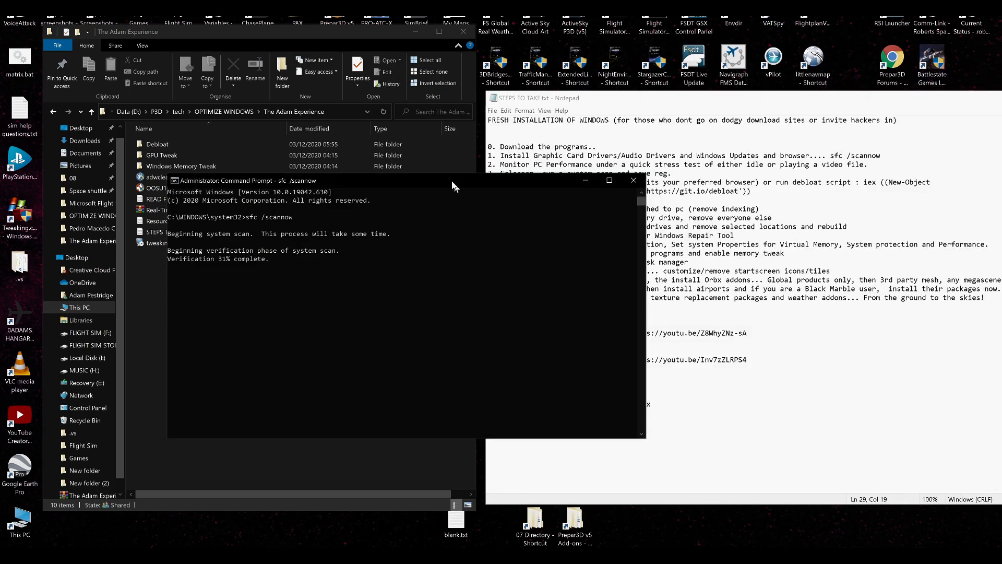
- Move the Command Prompt window off the text of STEPS TO TAKE.txt so the notes can be read
left_click_drag(452, 180, 464, 173)
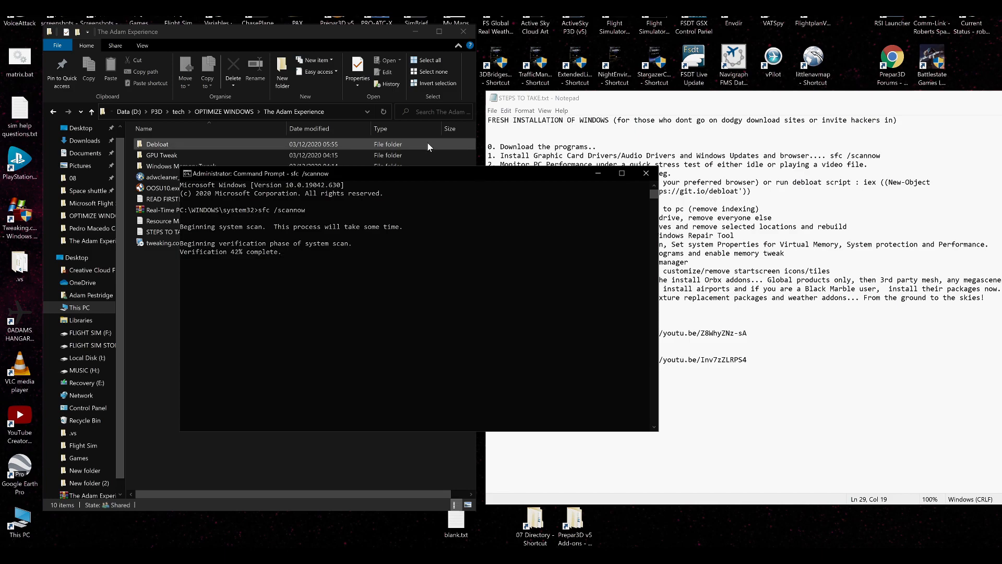
left_click_drag(424, 172, 452, 188)
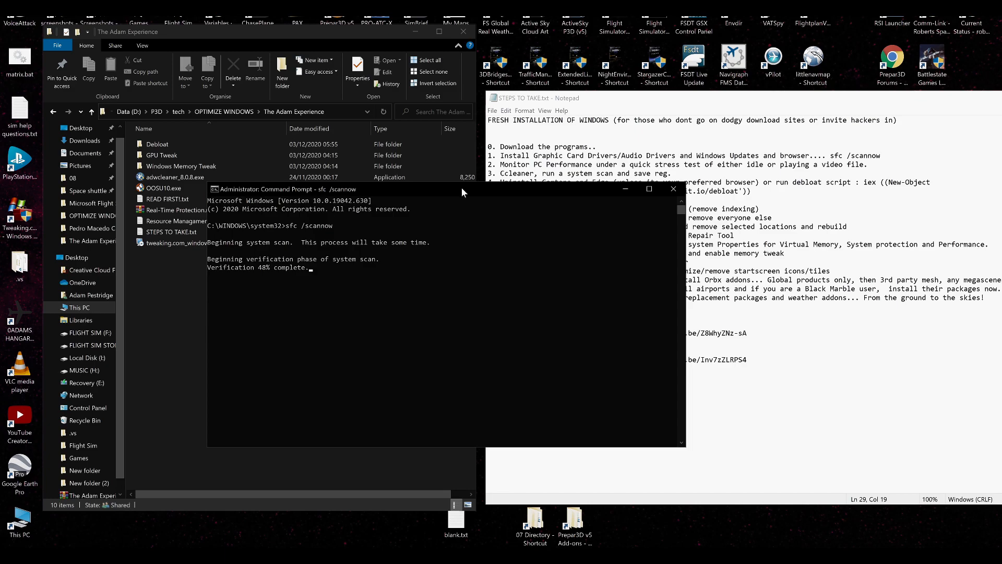
left_click_drag(461, 187, 268, 31)
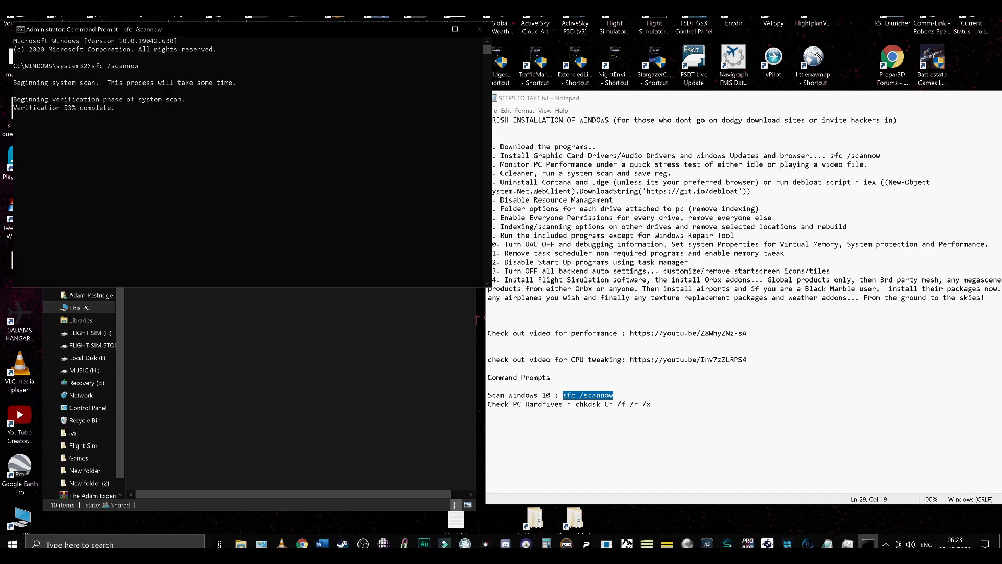
- Restore Task Manager, inspect the Disk 0 (C:) performance graphs, and view the list of running processes
left_click(847, 542)
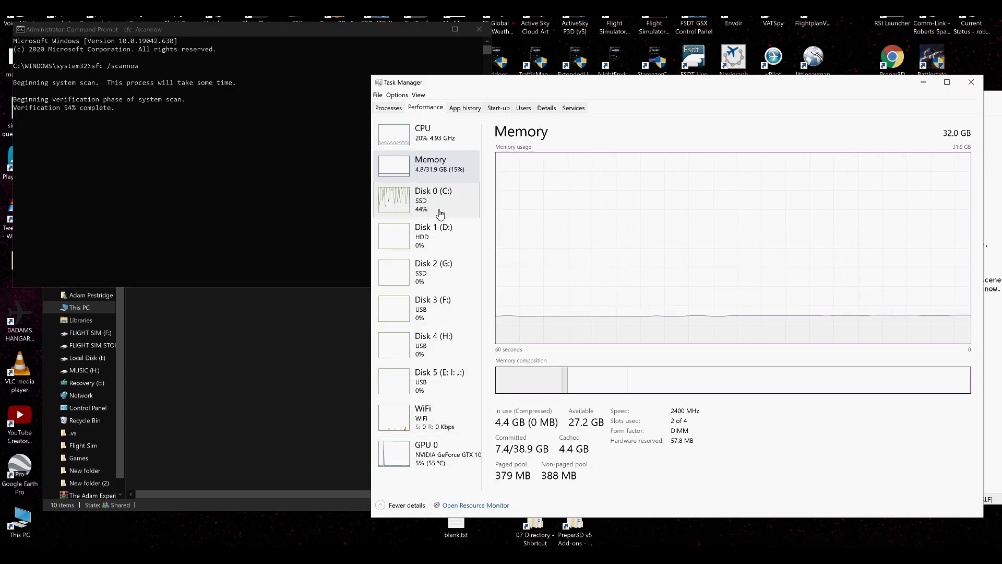
left_click(411, 211)
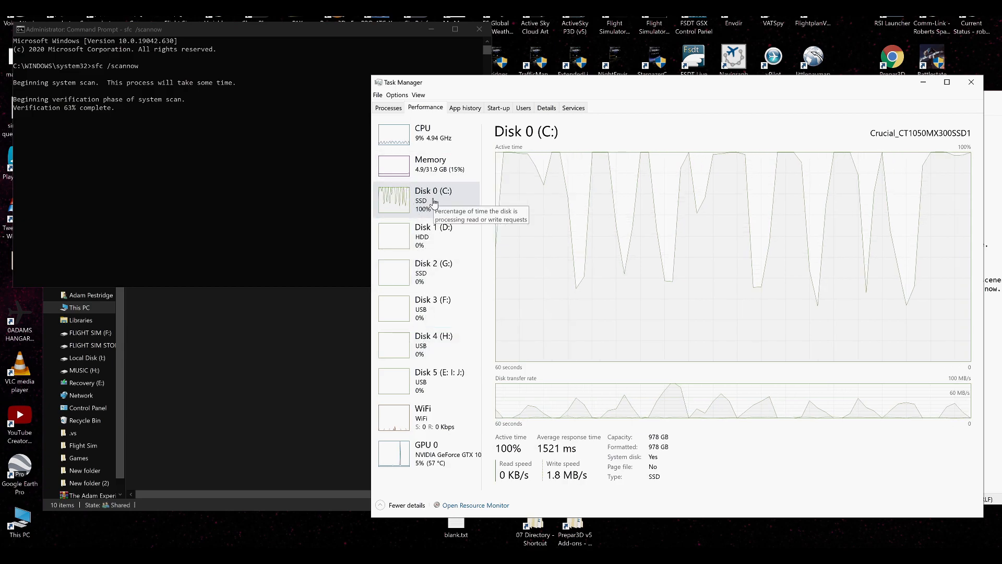
left_click(393, 108)
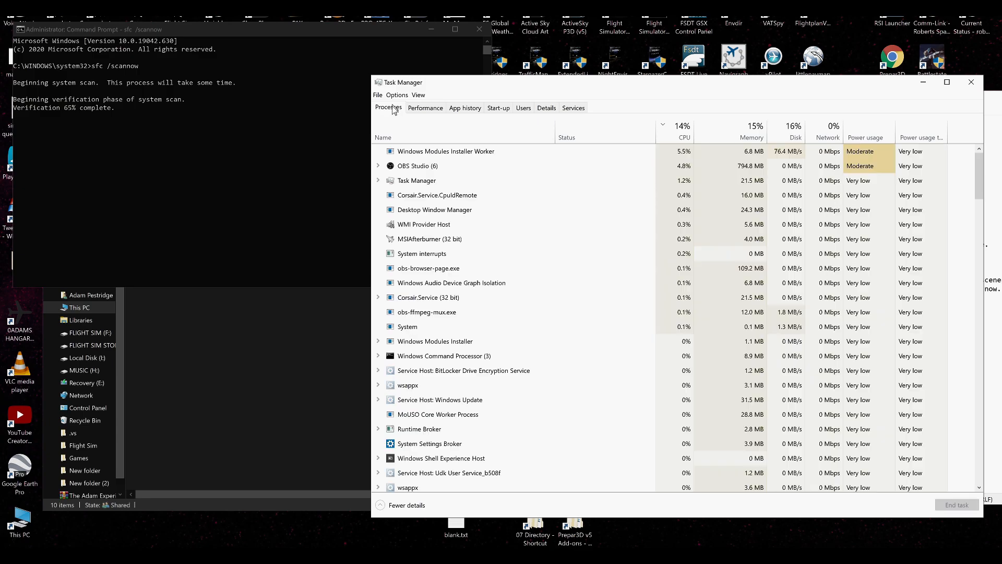
- Sort the Task Manager processes by name and locate and select the System interrupts process
left_click(462, 135)
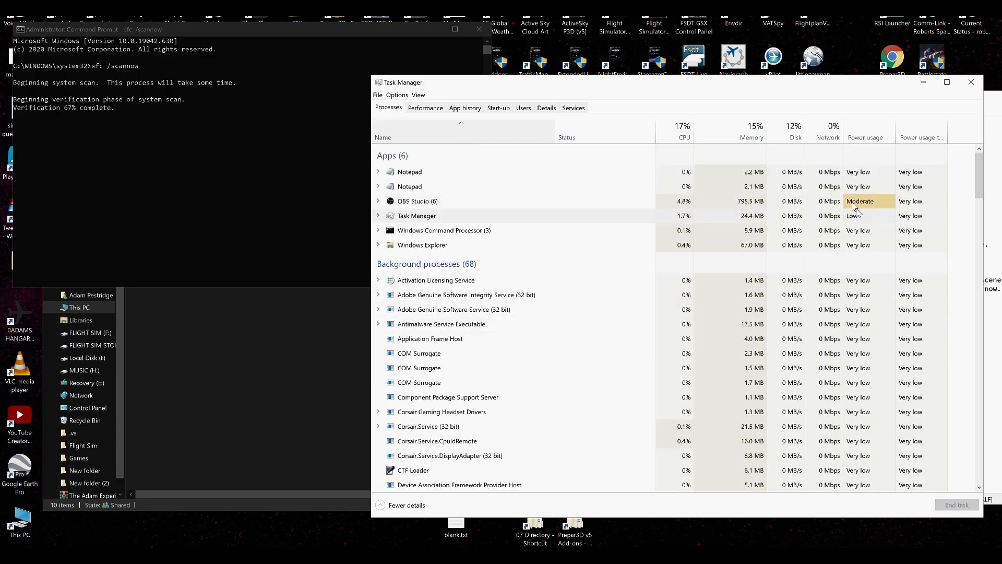
left_click(409, 140)
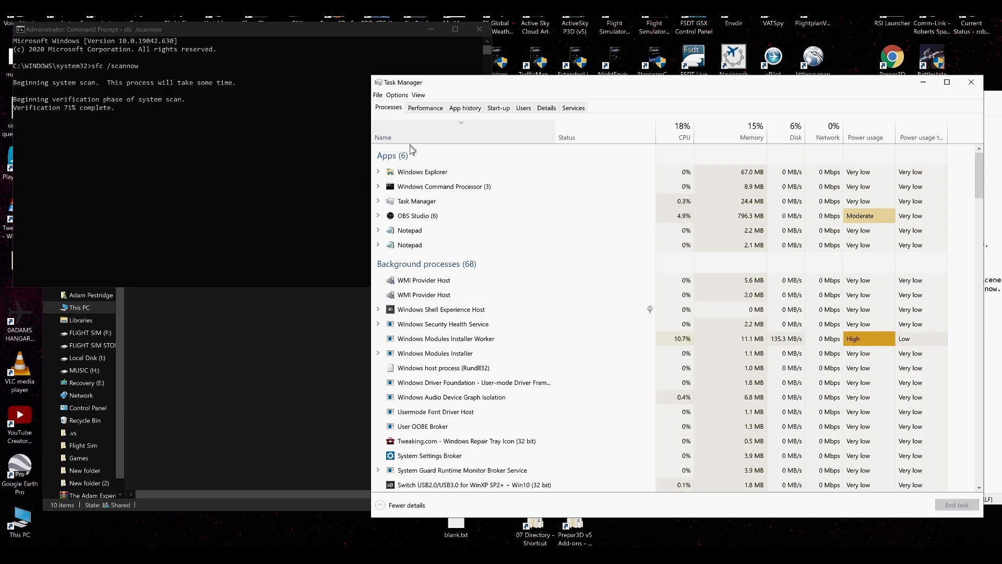
scroll(530, 358, "down", 1)
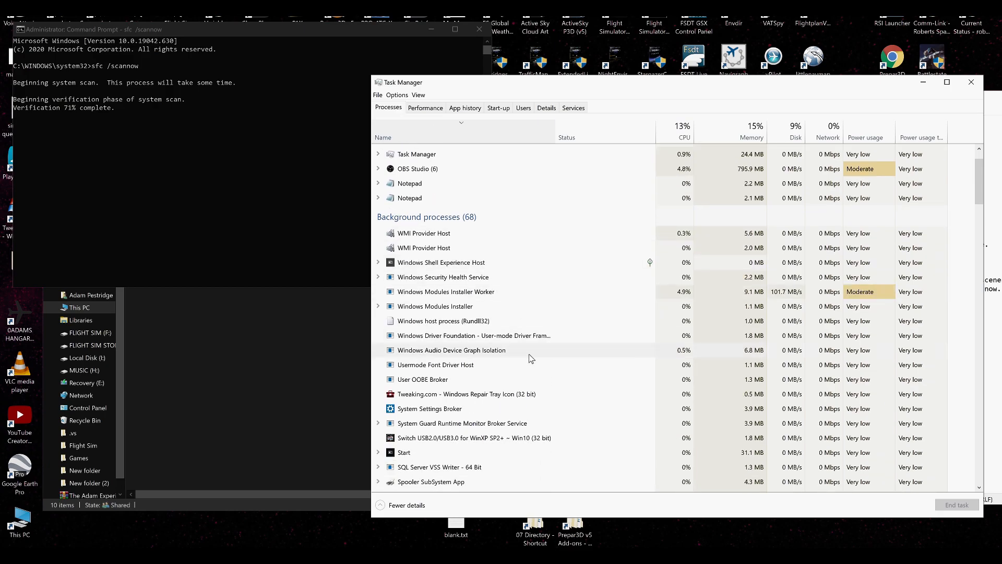
scroll(530, 358, "up", 1)
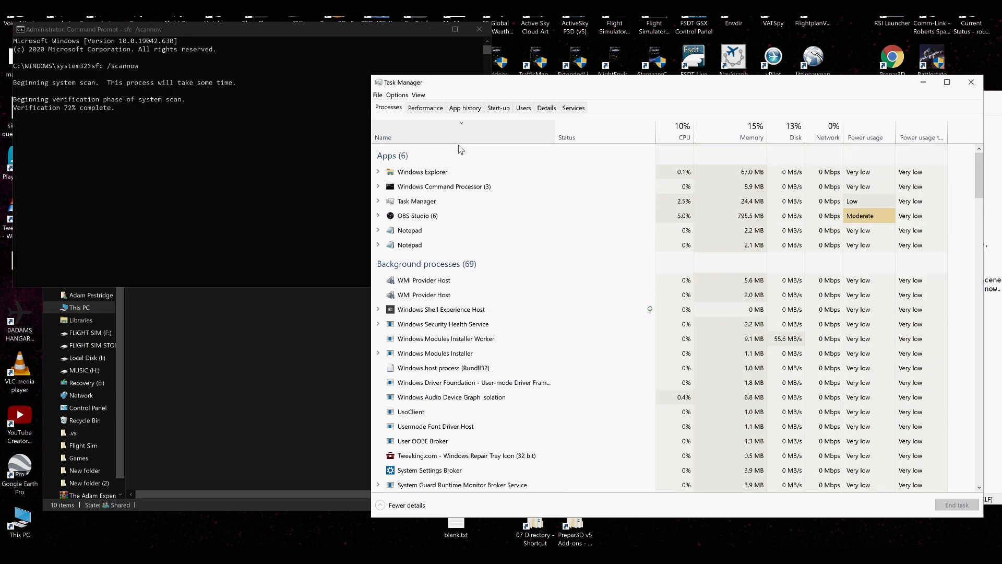
left_click(461, 140)
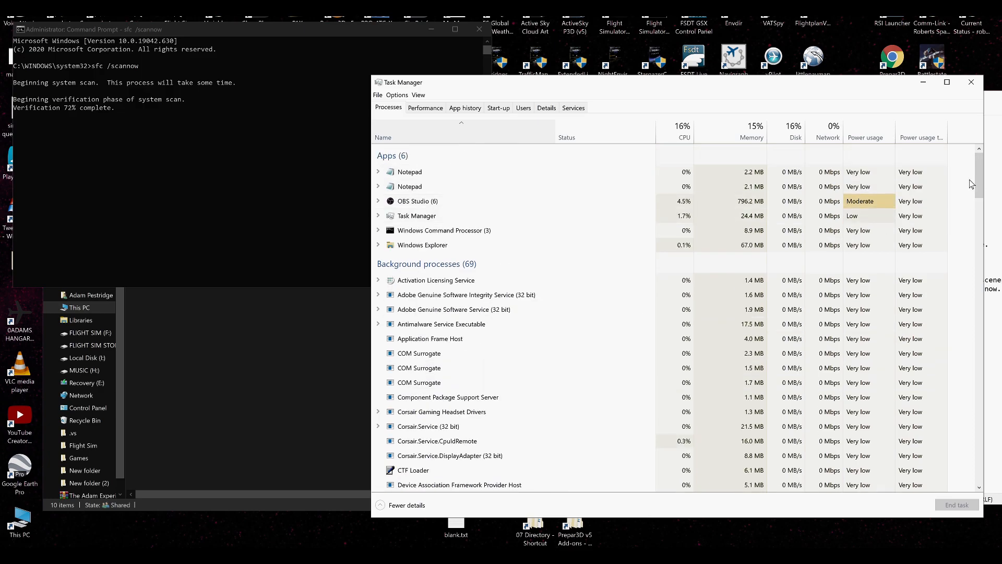
left_click_drag(977, 191, 957, 501)
left_click(443, 401)
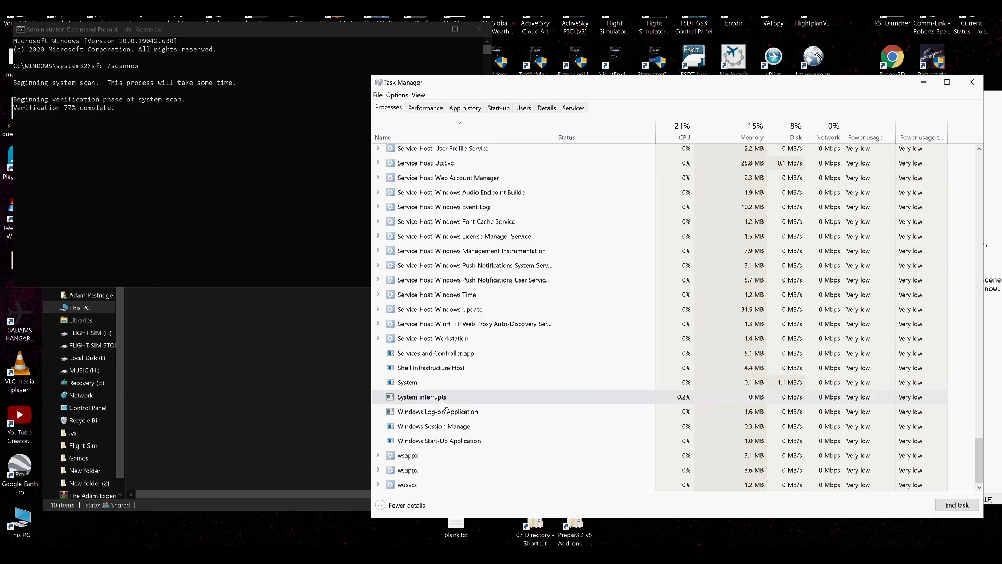
- Sort the processes by CPU usage and examine the System interrupts load among the highest CPU consumers
left_click(673, 140)
left_click_drag(980, 468, 979, 157)
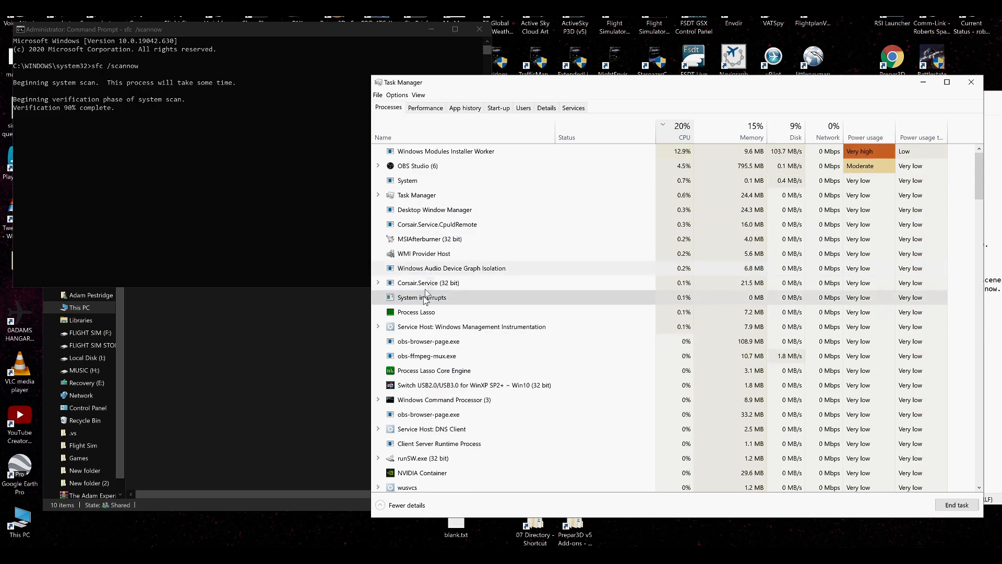
left_click(422, 328)
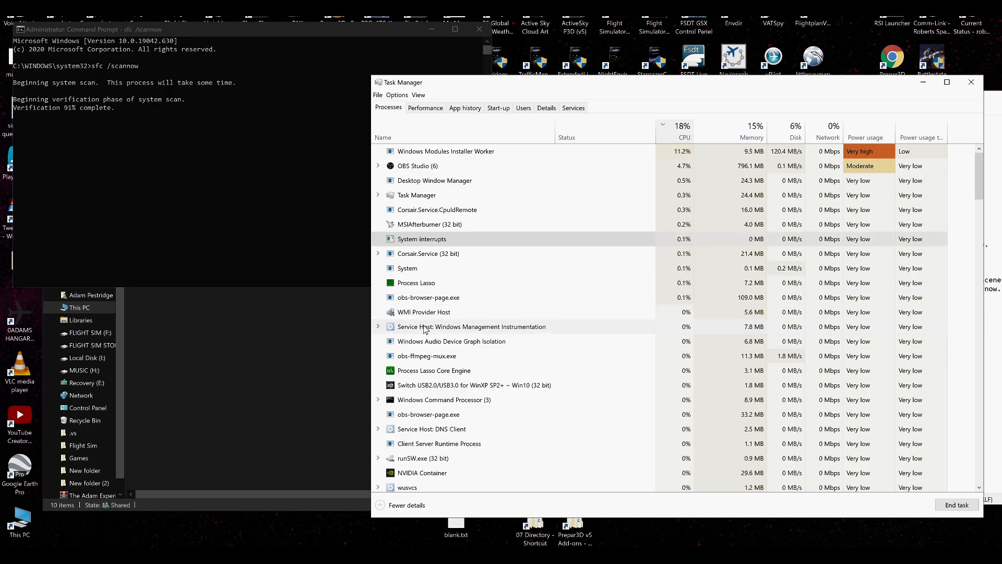
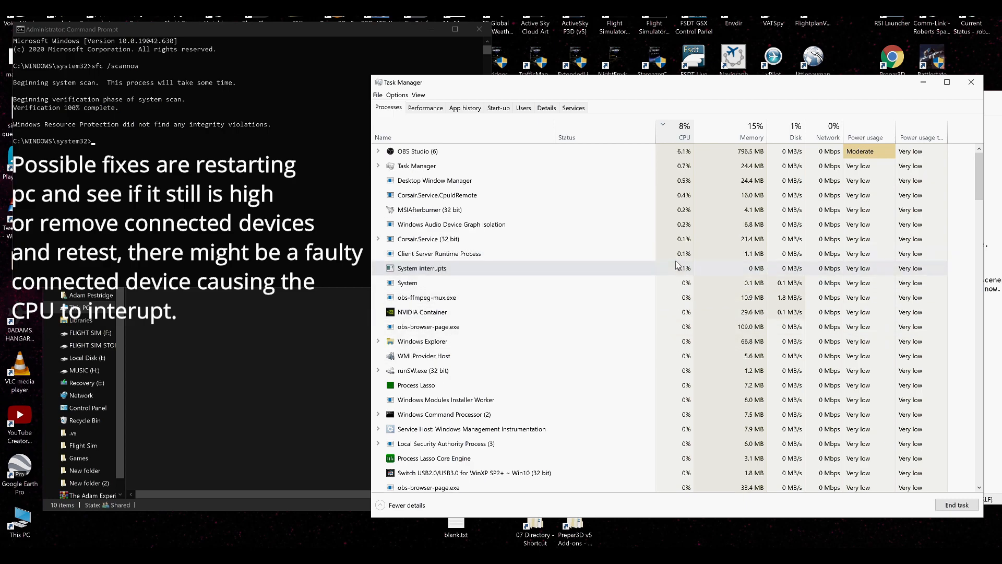
- Return to the Disk 0 (C:) performance graphs and close the Command Prompt window now that the scan is complete
left_click(427, 107)
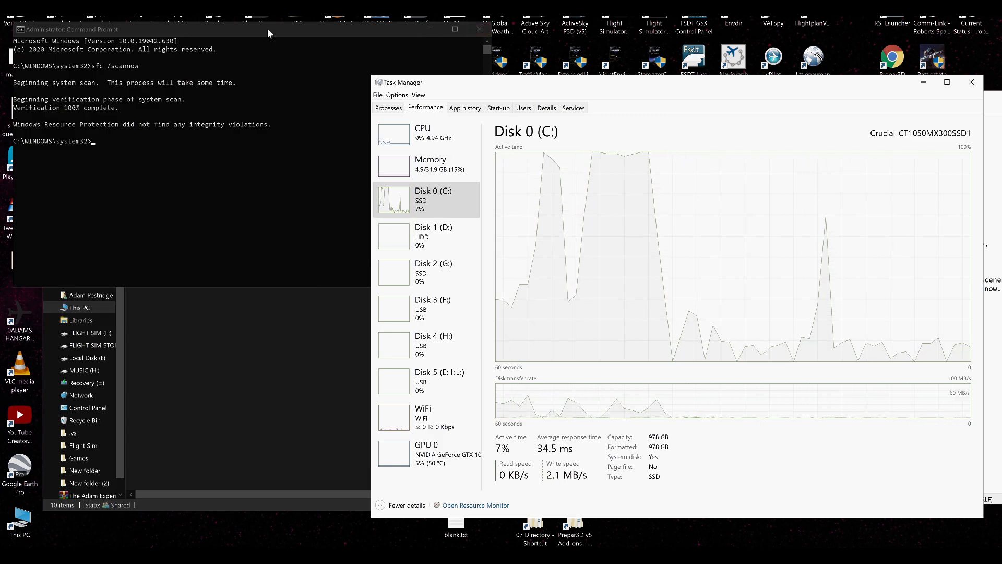
left_click_drag(267, 29, 427, 117)
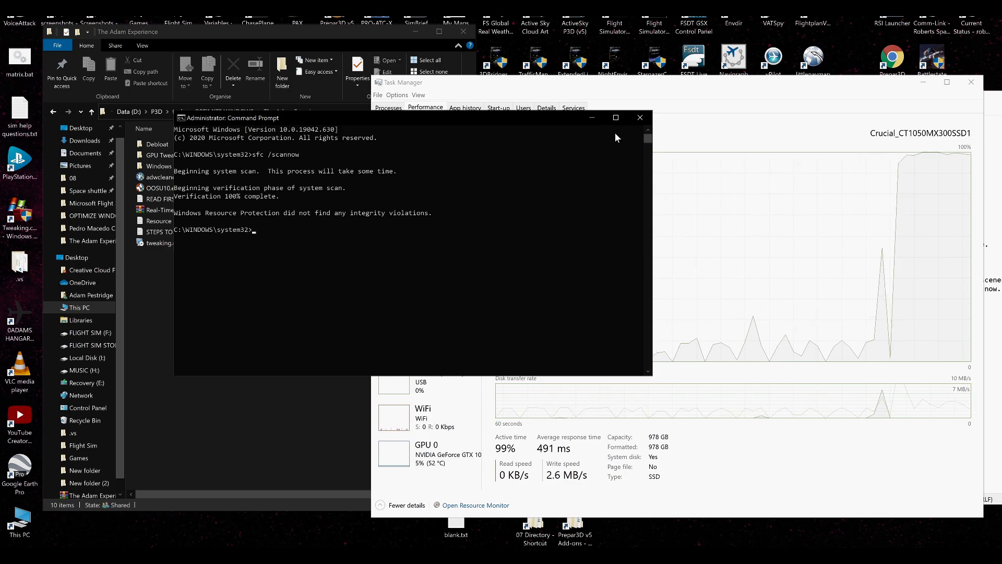
left_click(640, 118)
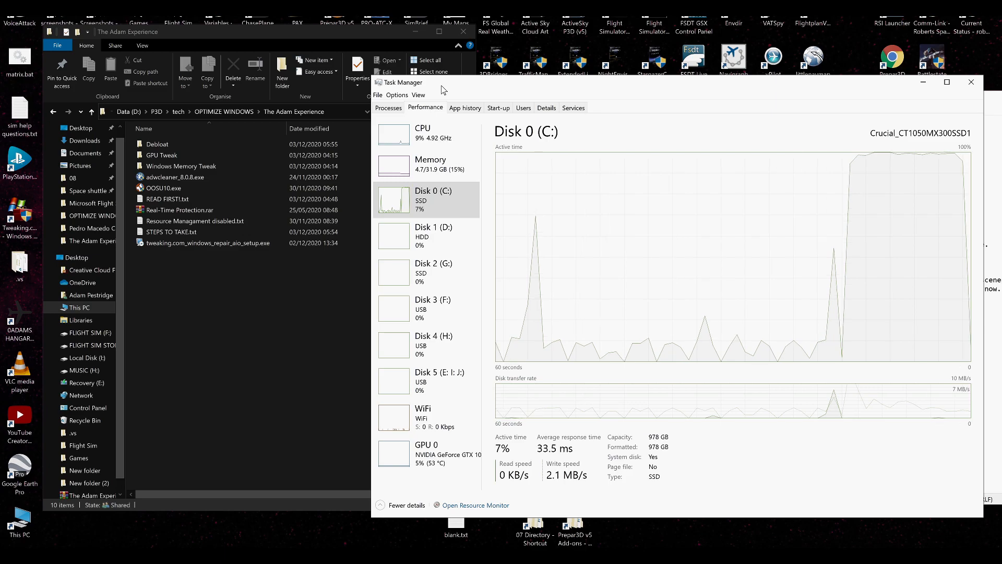
- Move Task Manager clear of the File Explorer window and review the CPU, Memory, Disk 0 (C:) and GPU 0 performance graphs at idle
left_click_drag(443, 89, 558, 36)
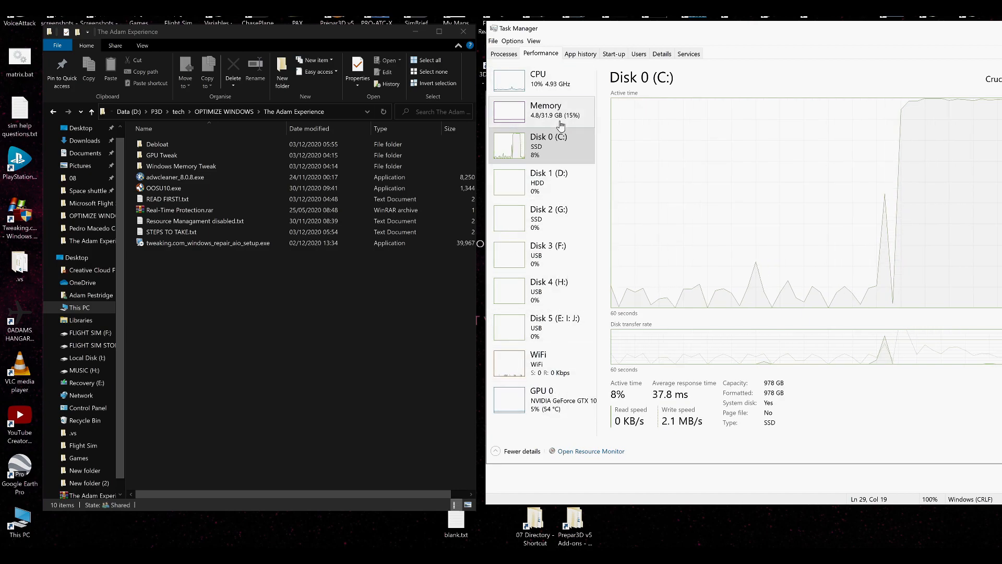
left_click(525, 82)
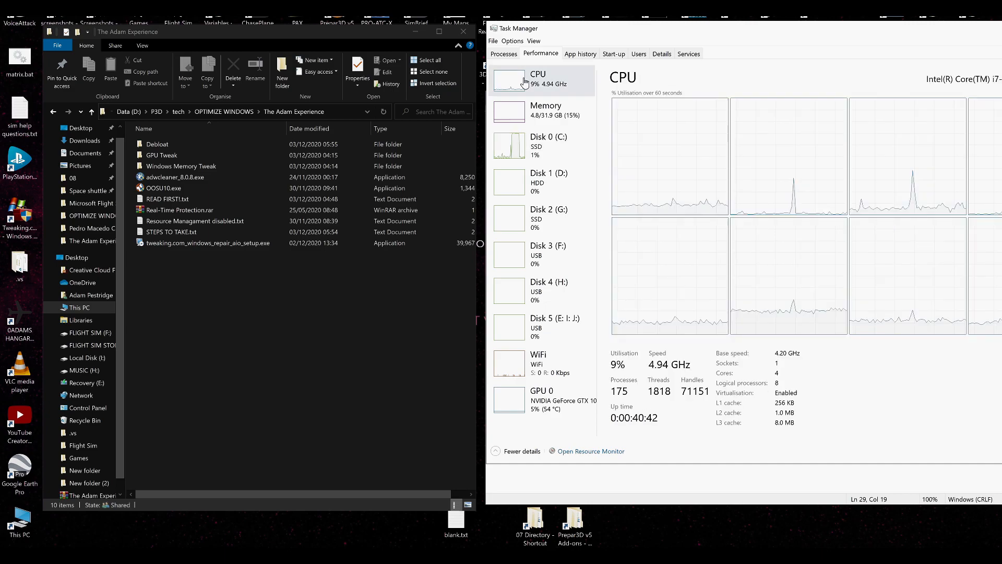
left_click(546, 111)
left_click(542, 157)
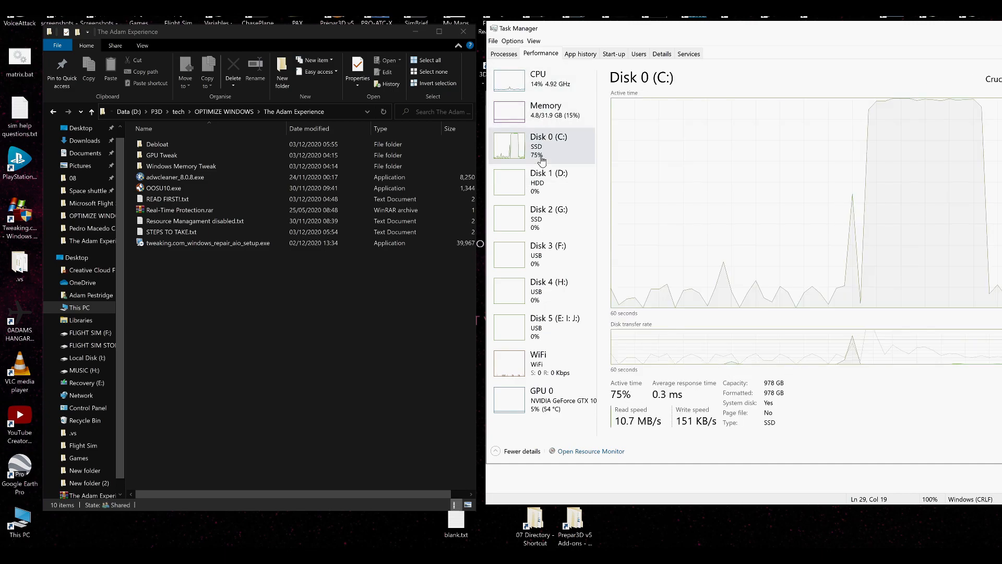
left_click(540, 416)
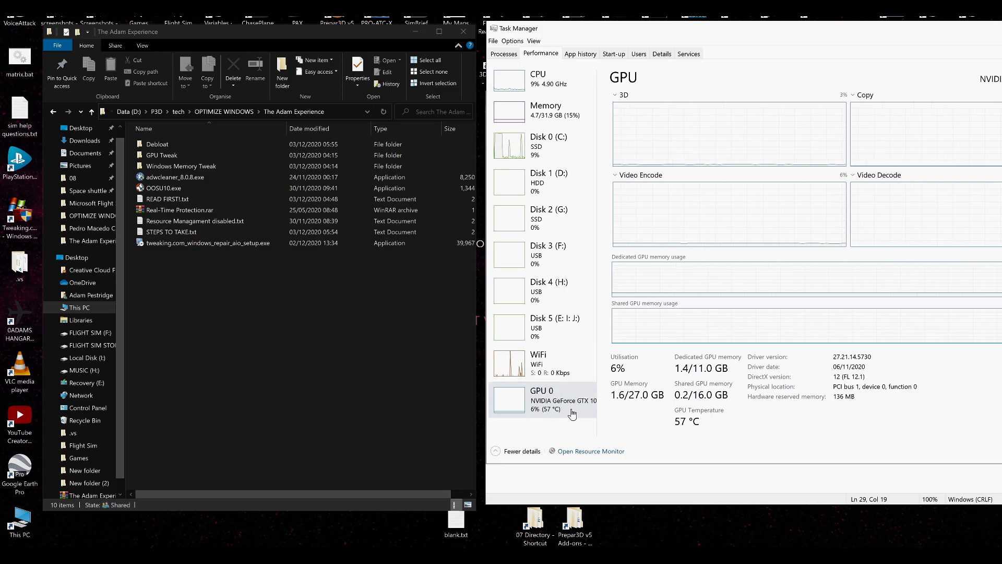
left_click(555, 158)
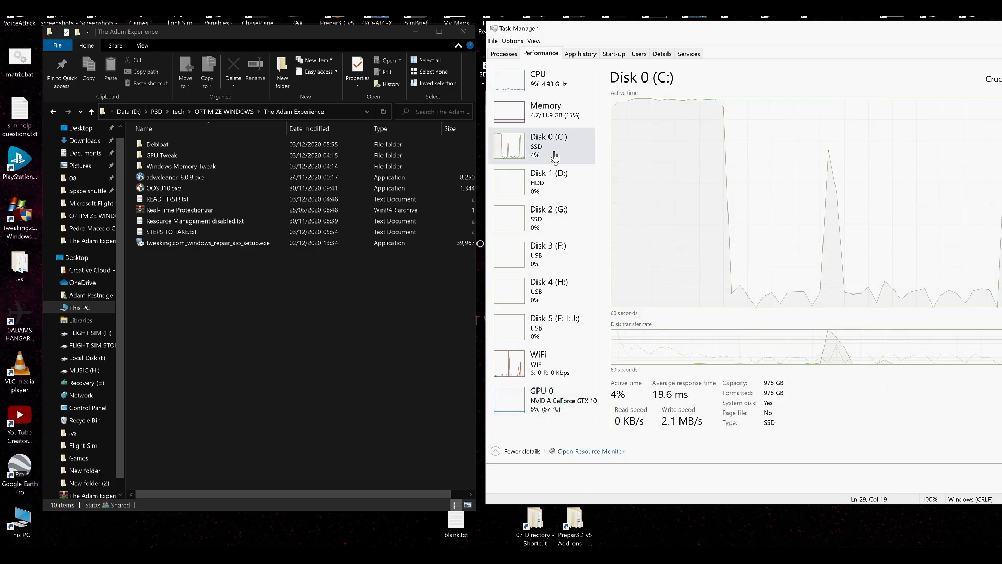
left_click(551, 83)
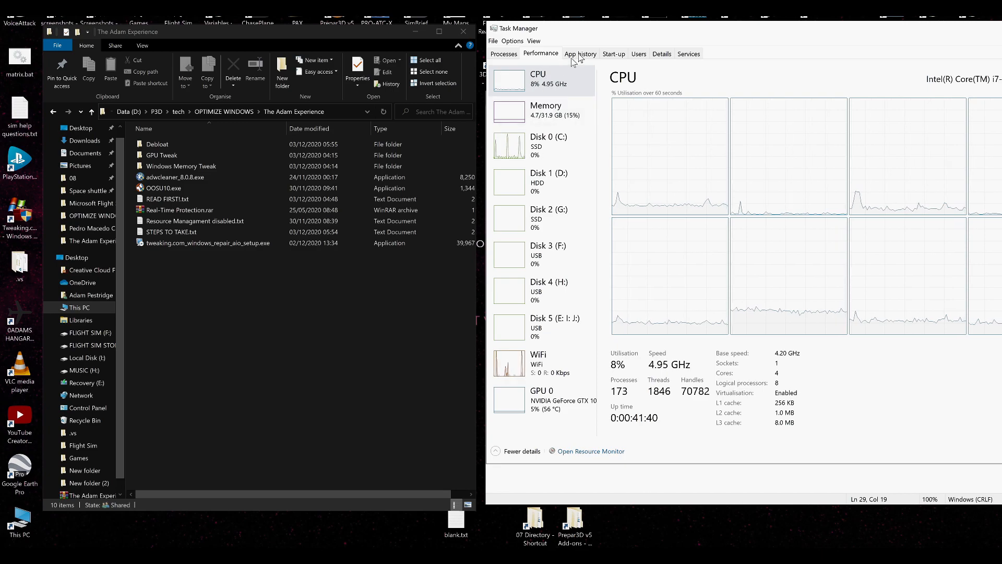
- Minimize Task Manager and highlight the text of item 2, Monitor PC Performance, in STEPS TO TAKE.txt
left_click_drag(603, 35, 347, 92)
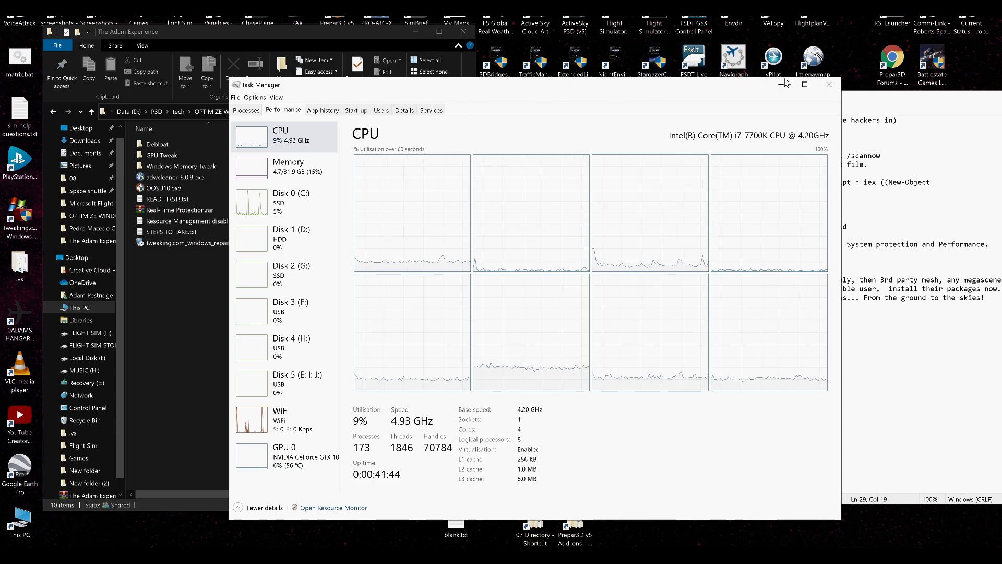
left_click(782, 85)
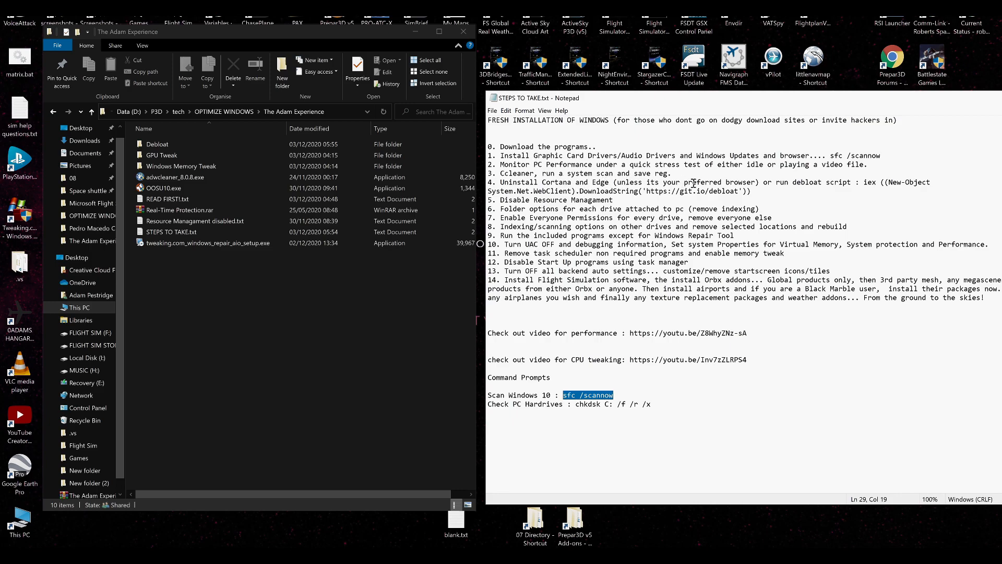
left_click_drag(489, 156, 905, 153)
left_click(906, 150)
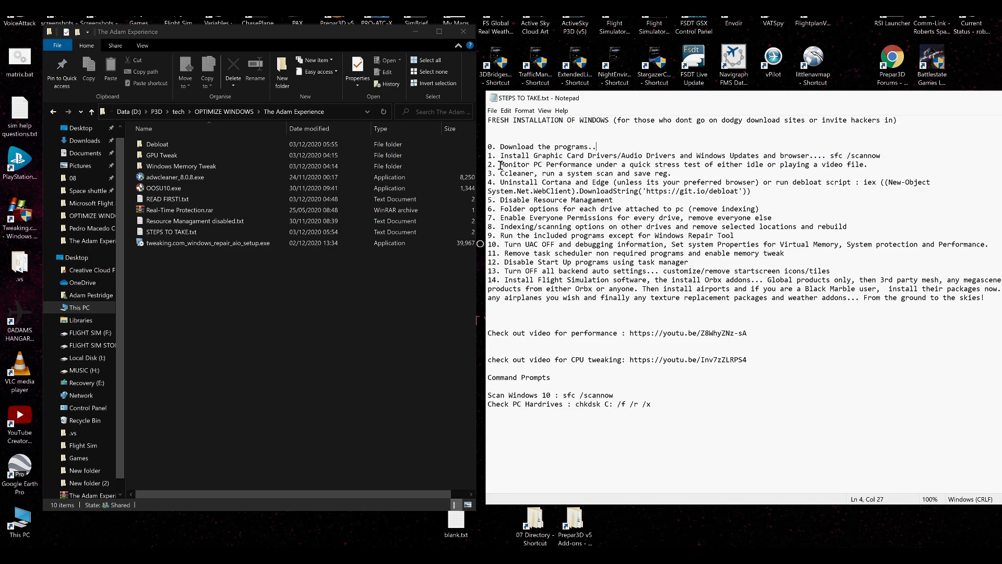
left_click_drag(500, 165, 822, 168)
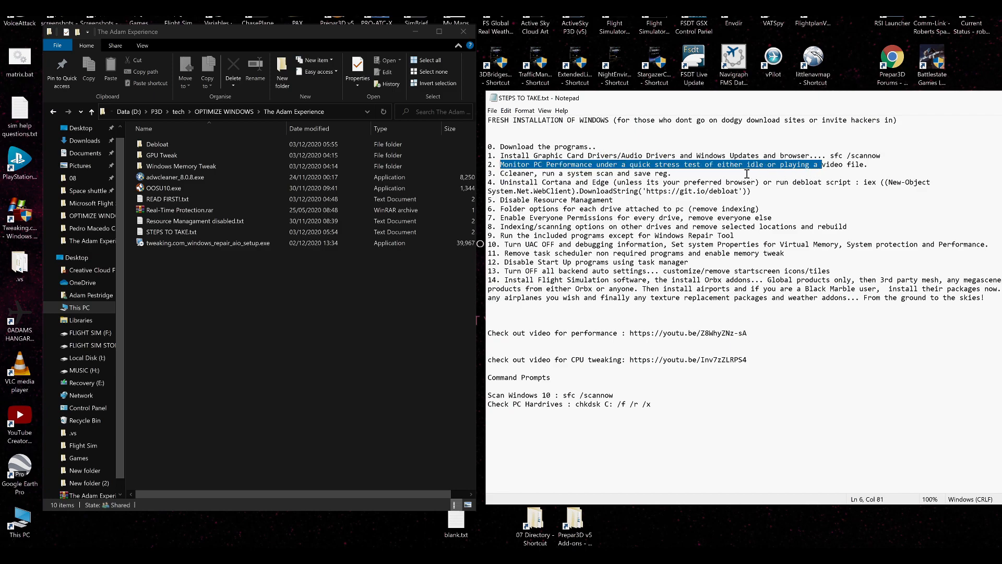
mouse_move(886, 551)
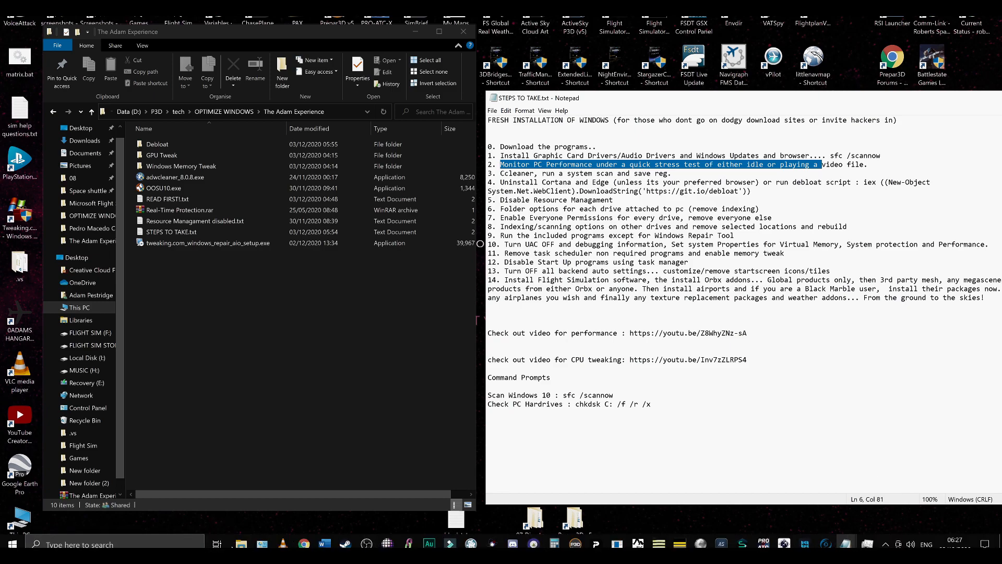
left_click(28, 529)
double_click(27, 530)
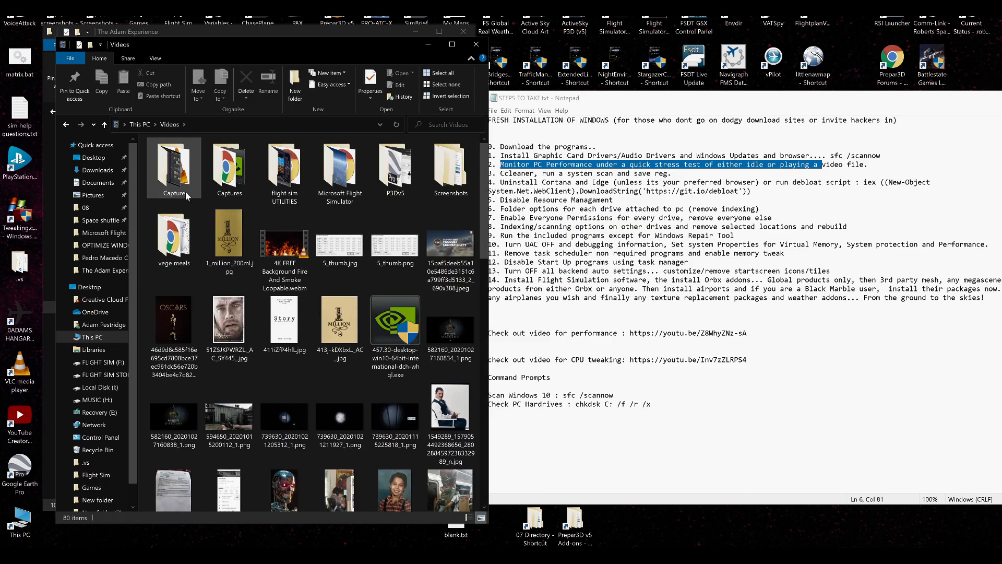
double_click(186, 192)
double_click(329, 259)
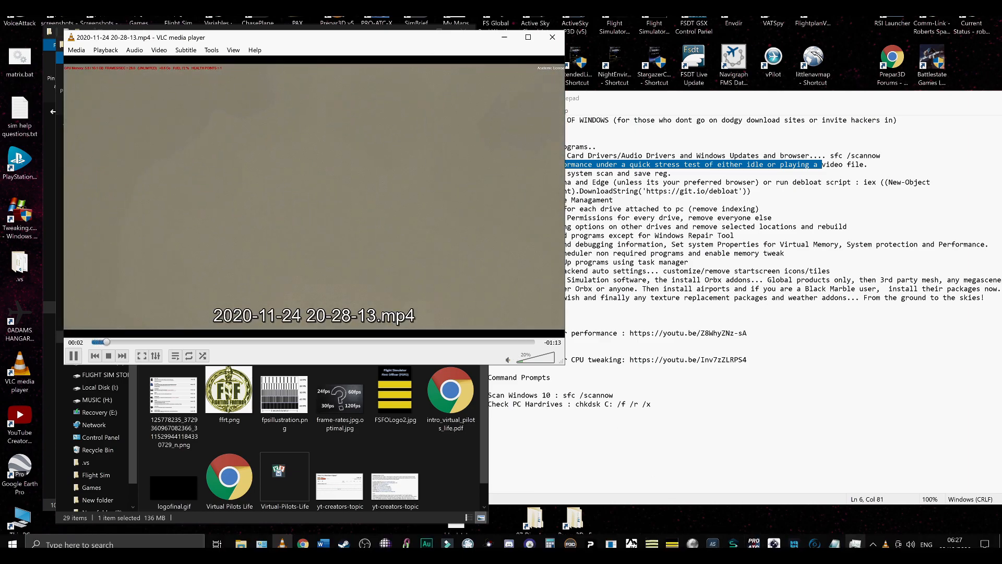
- Bring up Task Manager beside the playing video and check the Disk 0 (C:), GPU 0 and Memory performance graphs
key("ctrl+shift+Escape")
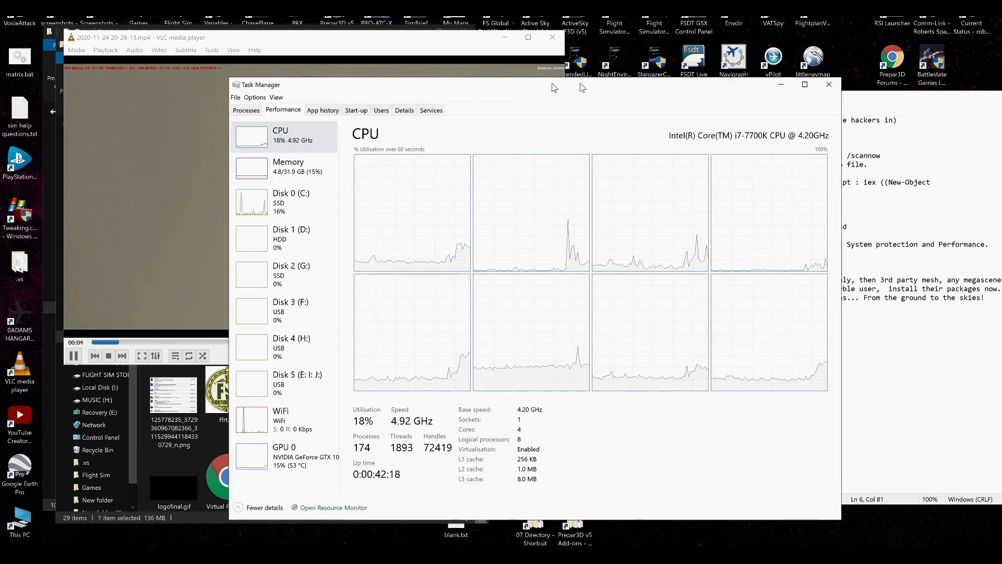
left_click_drag(388, 87, 725, 47)
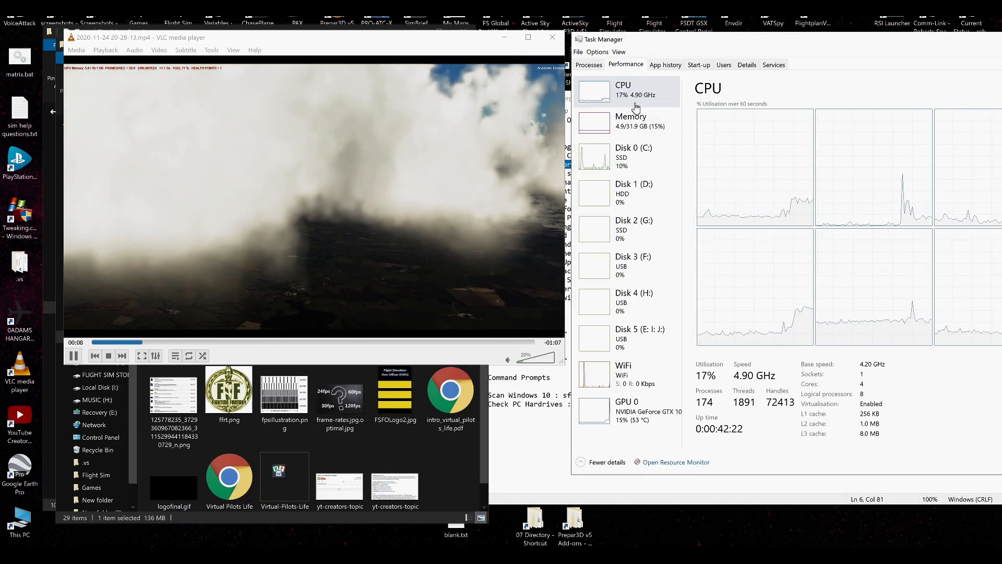
left_click(629, 159)
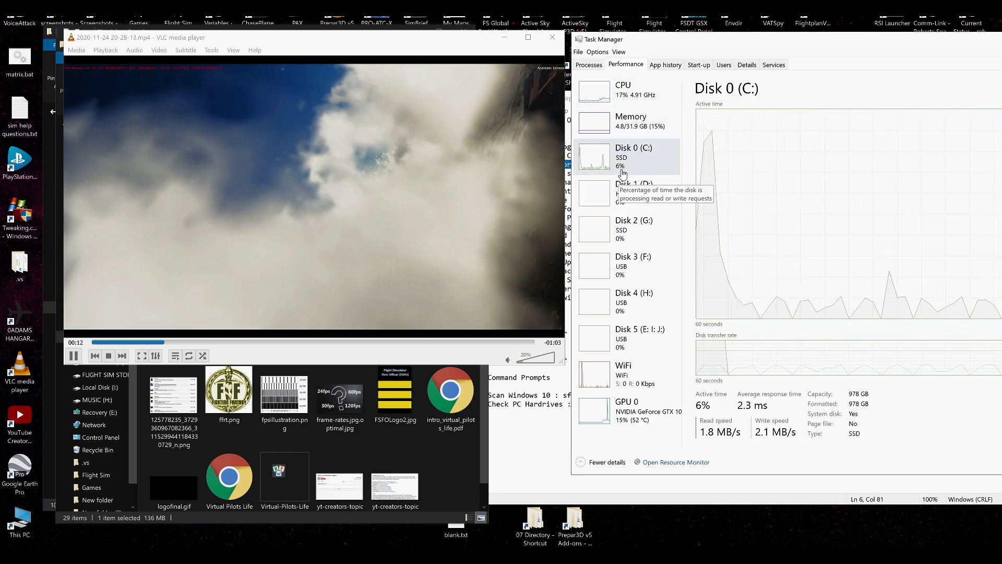
left_click(609, 427)
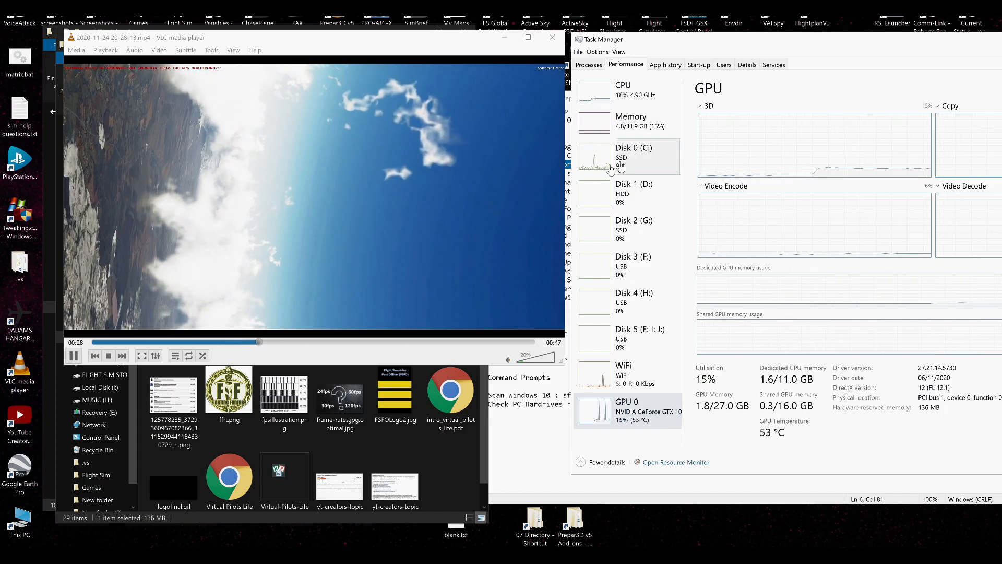
left_click(603, 148)
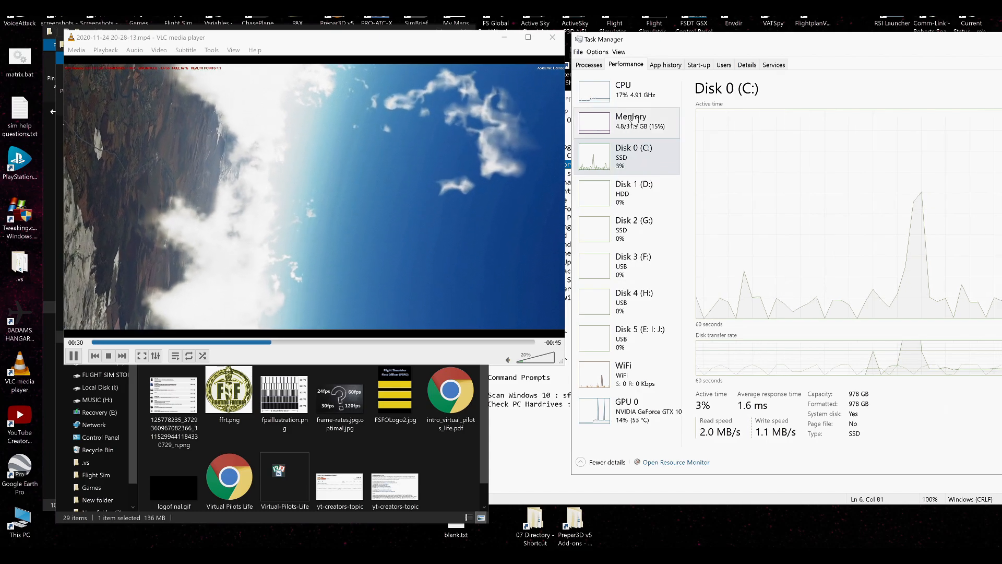
left_click(639, 129)
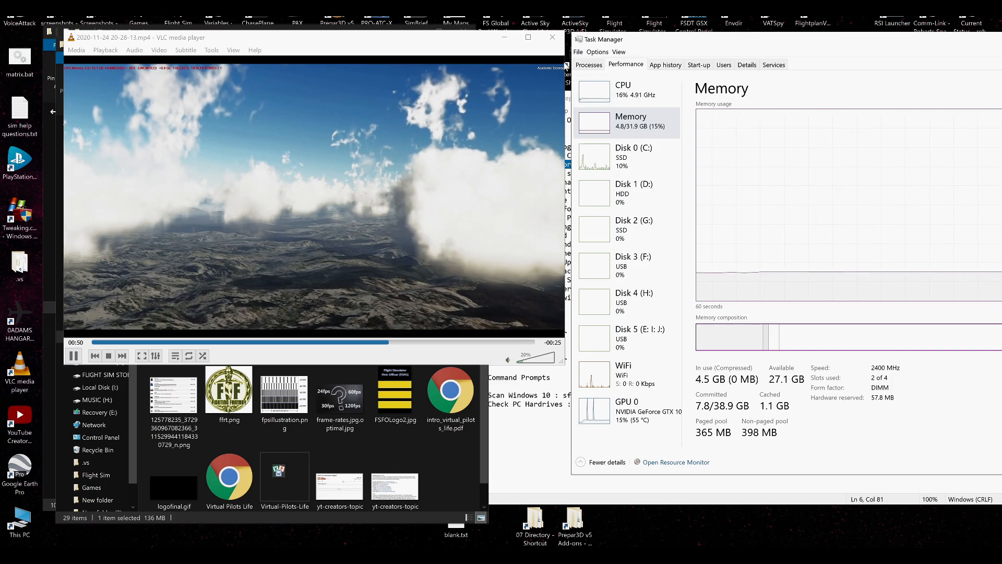
- Close the VLC video, minimize Task Manager, and close the Capture folder window
left_click(553, 38)
left_click_drag(695, 41, 448, 50)
left_click(870, 53)
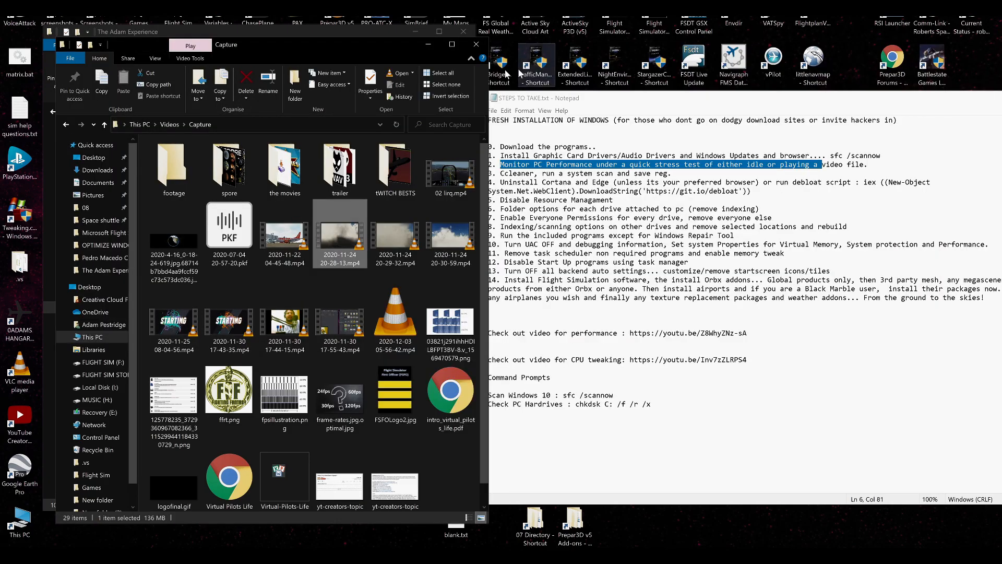
left_click(475, 44)
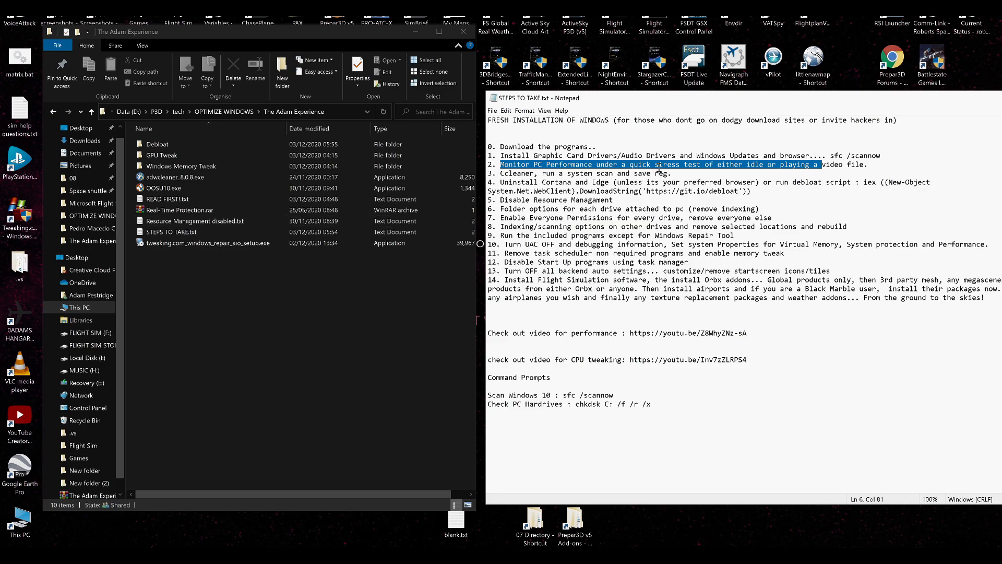
- Highlight item 3 of STEPS TO TAKE.txt, launch CCleaner, and dismiss its product update notice
left_click_drag(680, 172, 481, 173)
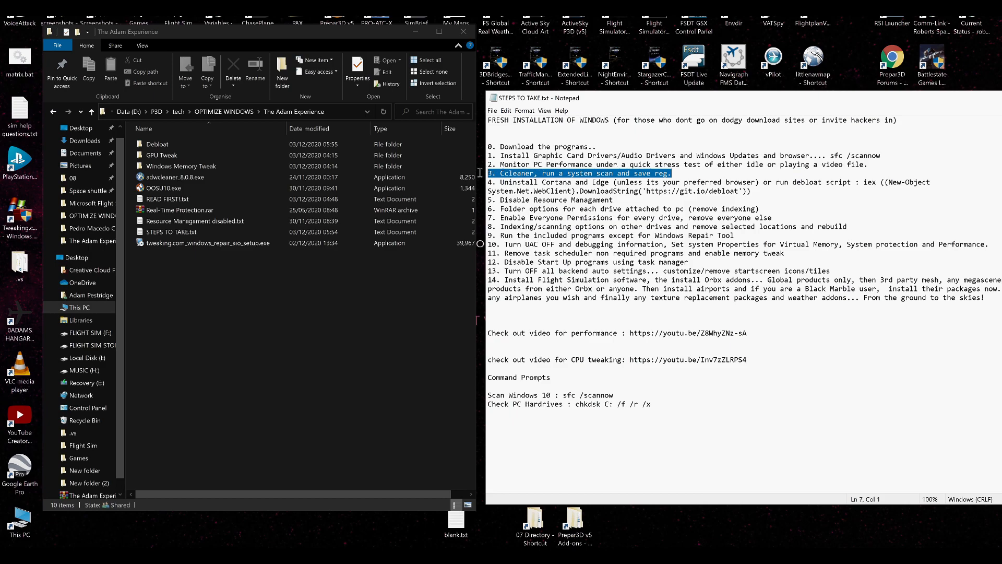
left_click(12, 544)
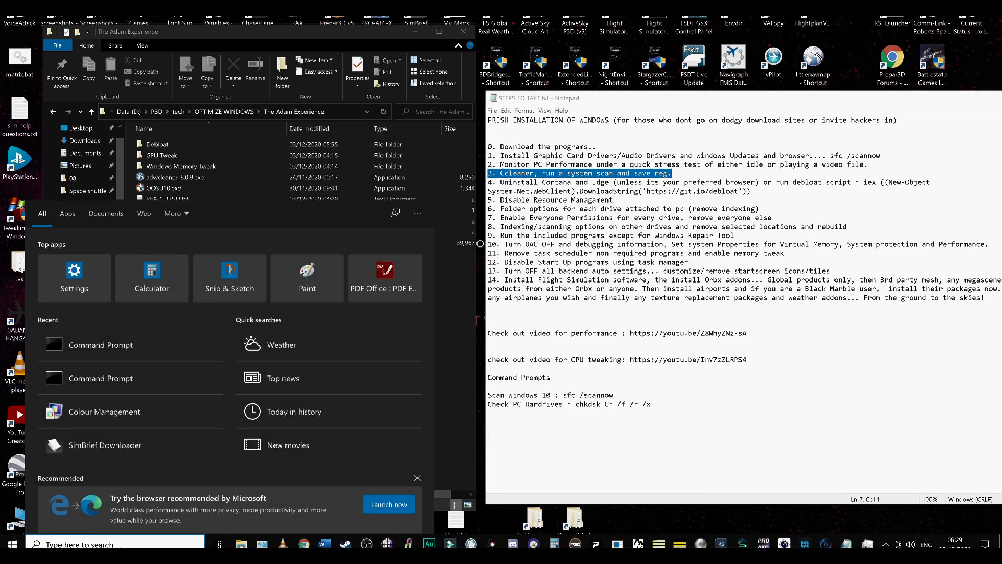
type("cc")
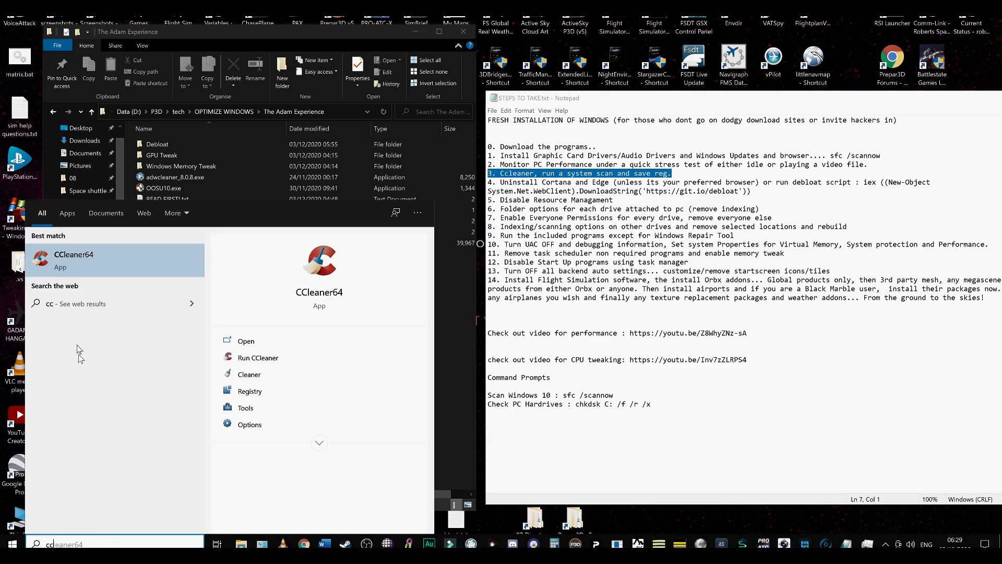
right_click(71, 261)
key("Escape")
key("Return")
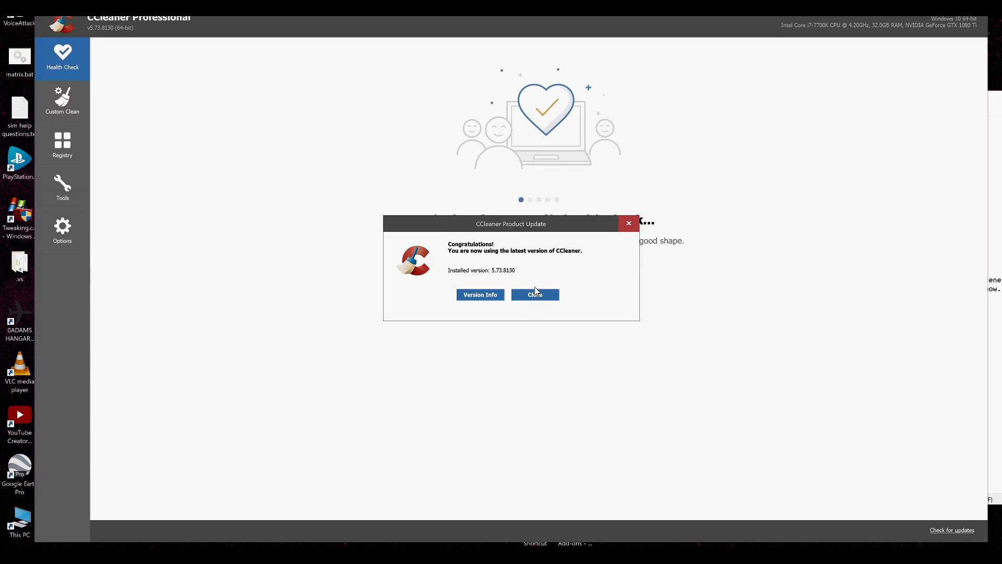
left_click(534, 294)
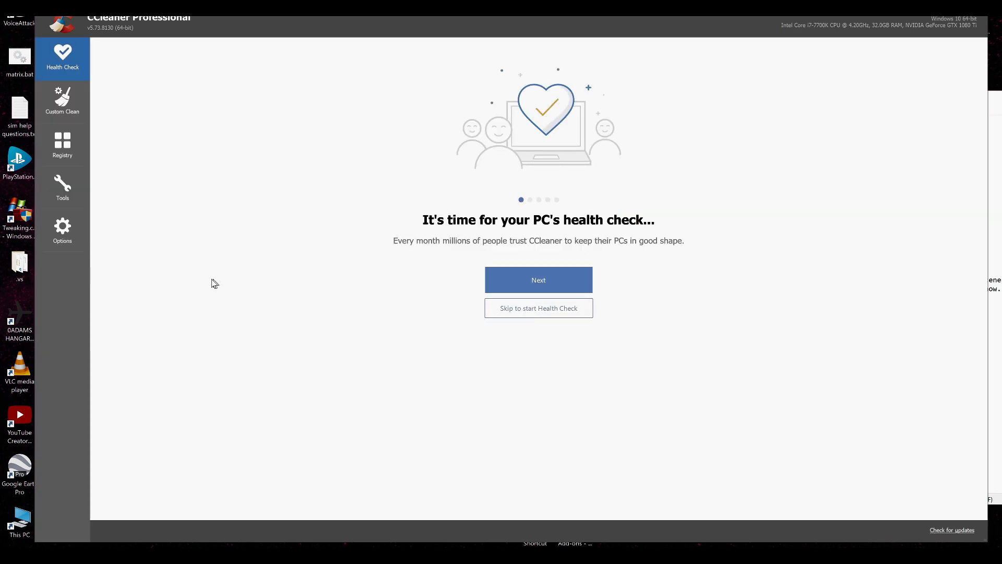
- Scan the registry for issues in CCleaner and fix the found entry after saving a registry backup as cc_20201203_062955.reg in Documents
left_click(62, 142)
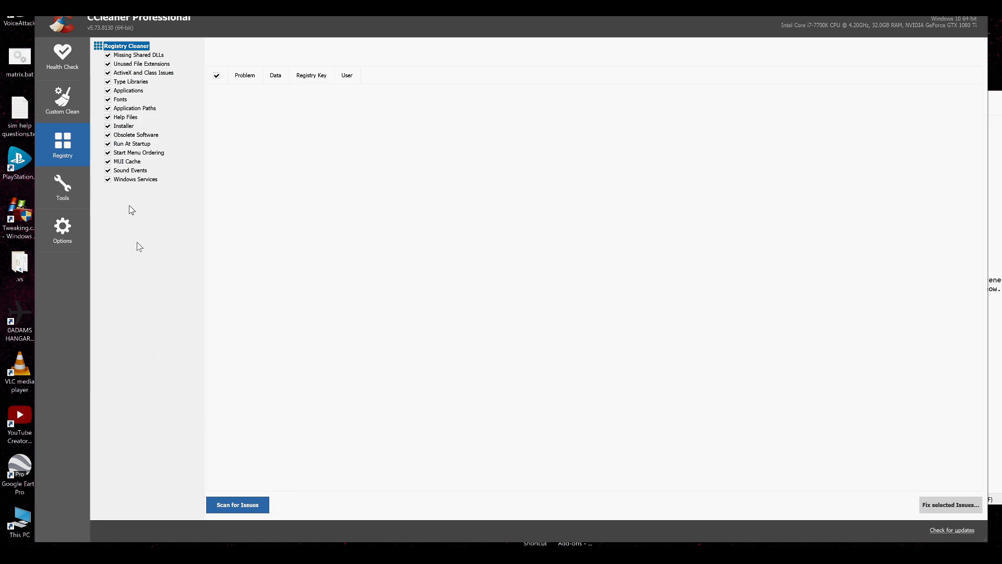
left_click(238, 504)
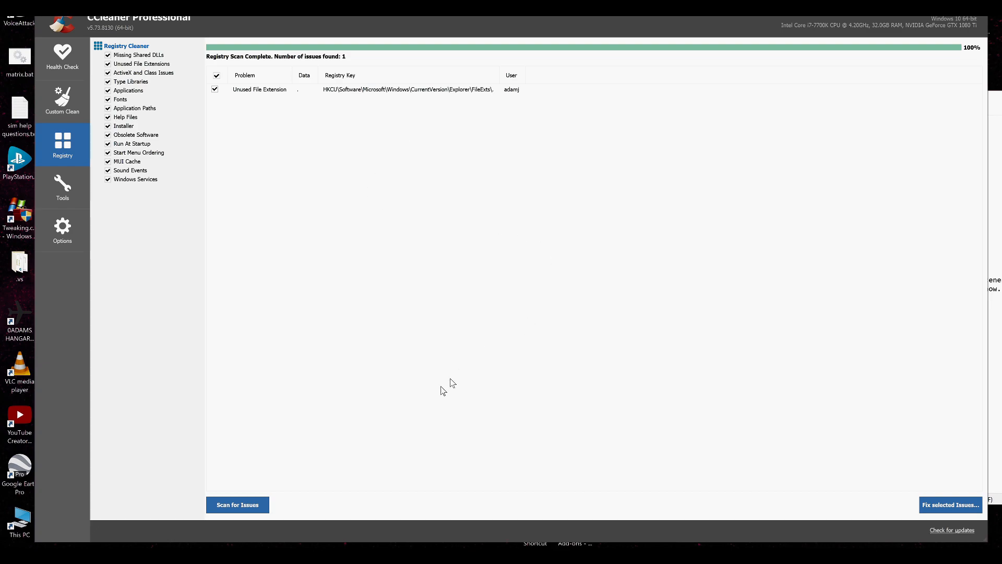
left_click(939, 505)
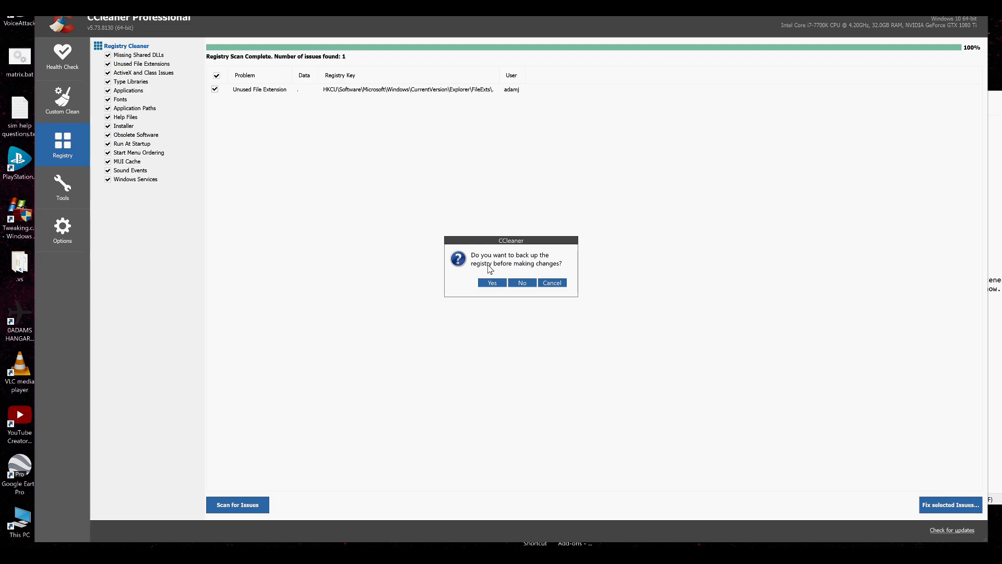
left_click(491, 283)
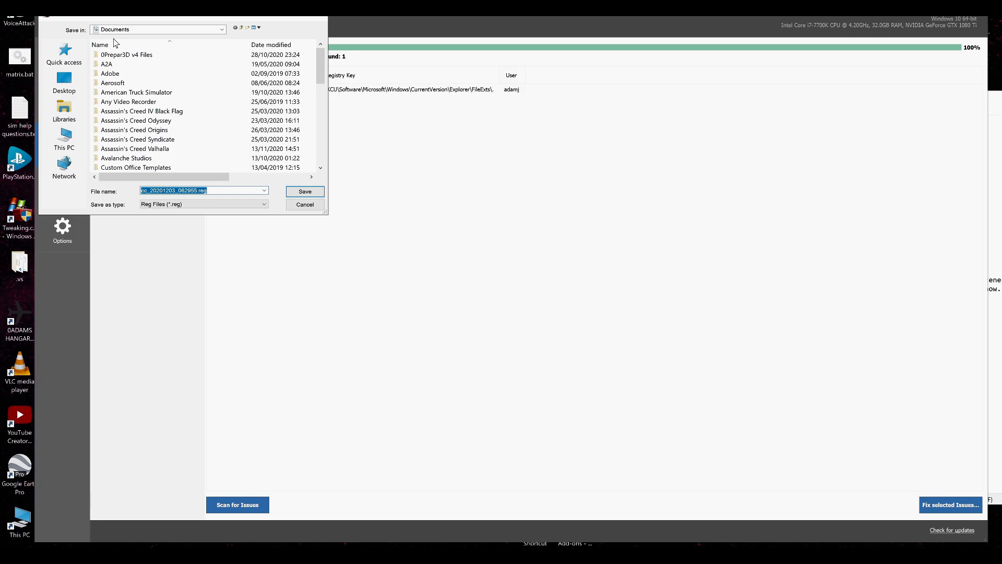
left_click(291, 193)
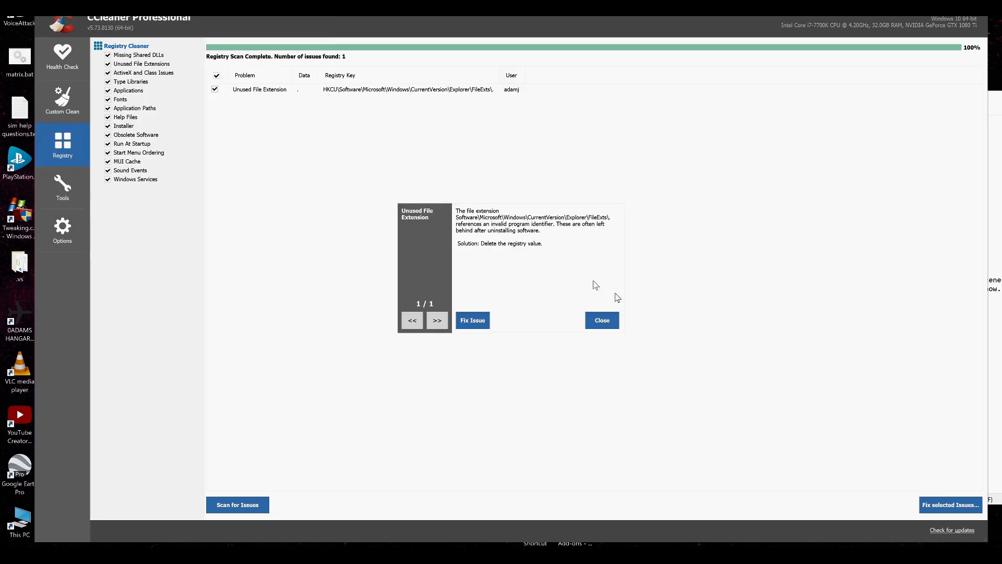
left_click(460, 320)
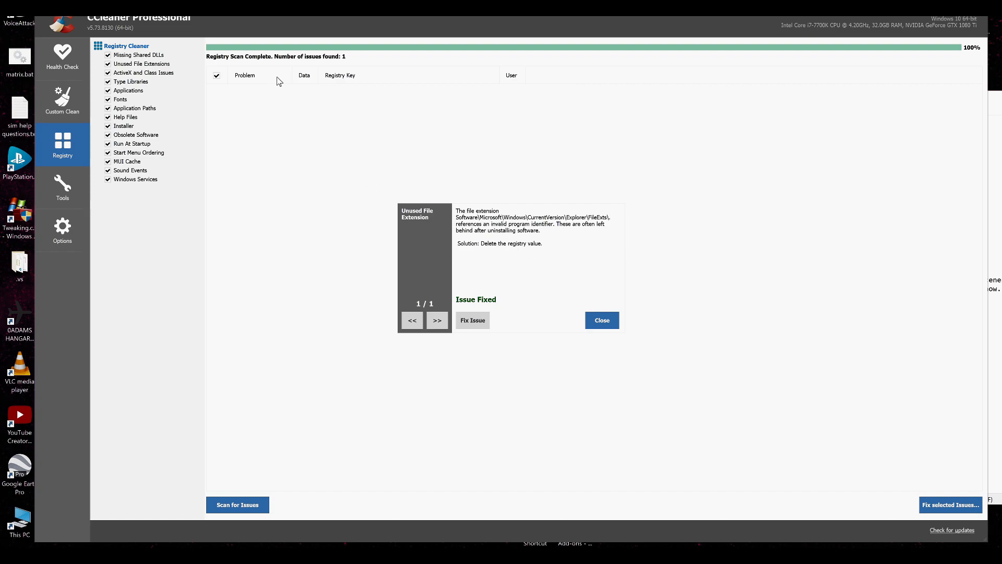
left_click(591, 320)
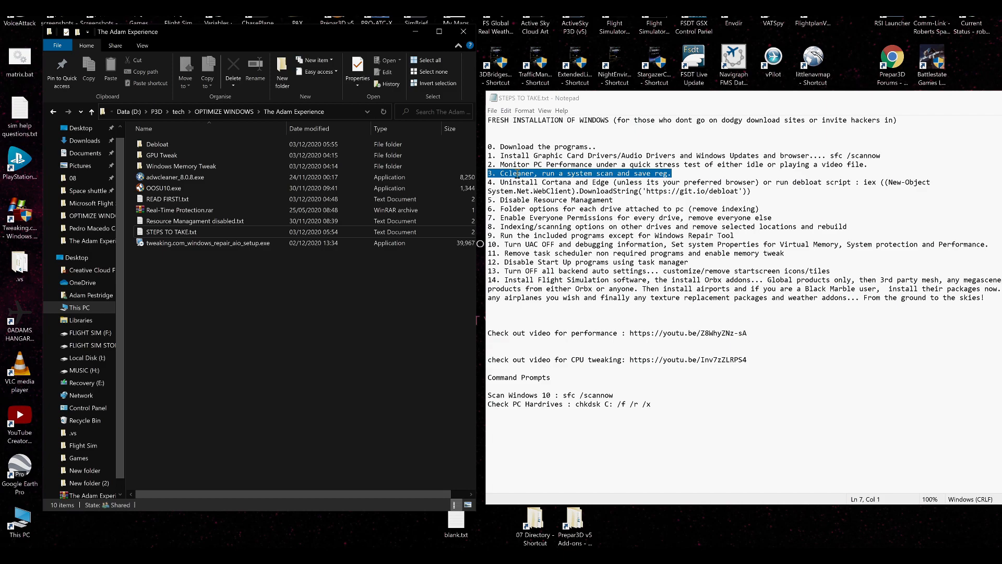
- Highlight "and save reg." in item 3 of STEPS TO TAKE.txt, followed by the number of item 4
left_click(689, 176)
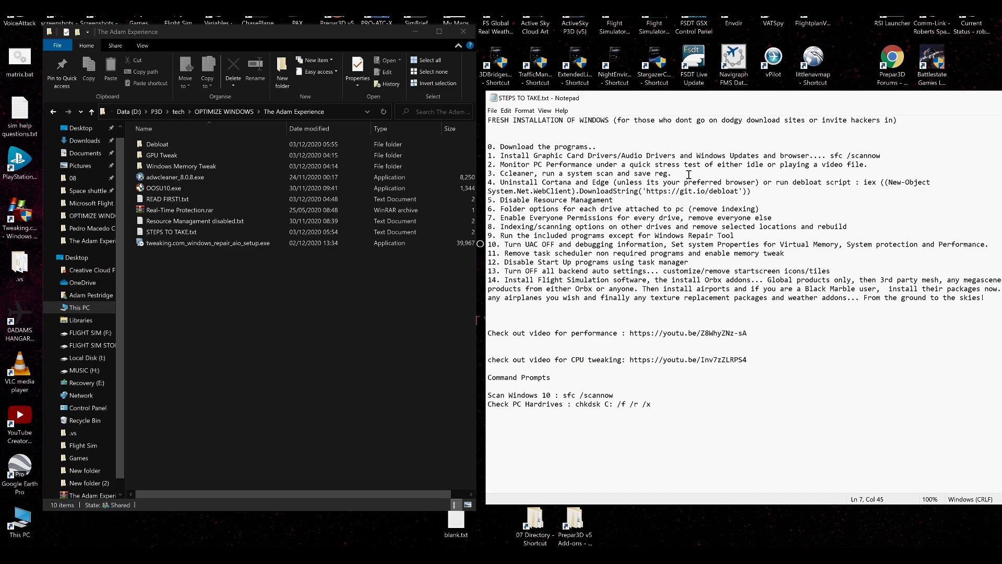
left_click_drag(689, 175, 618, 170)
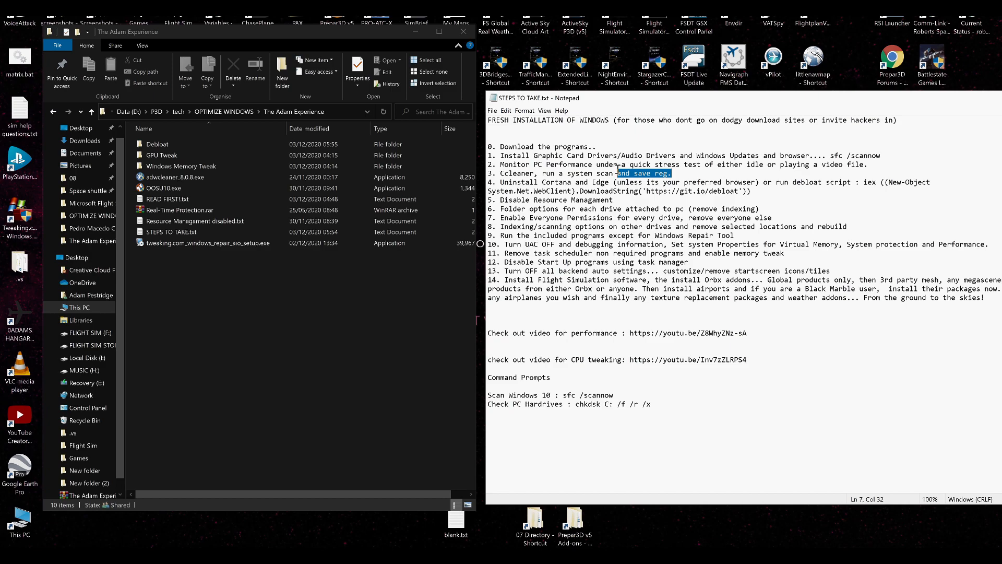
left_click(621, 228)
left_click_drag(493, 182, 486, 182)
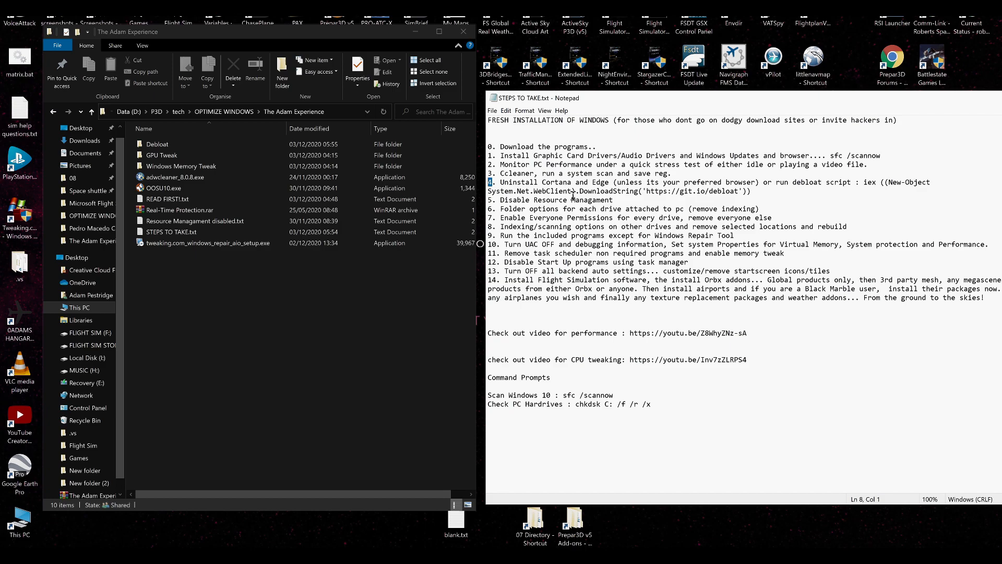
left_click(134, 539)
type("cmd")
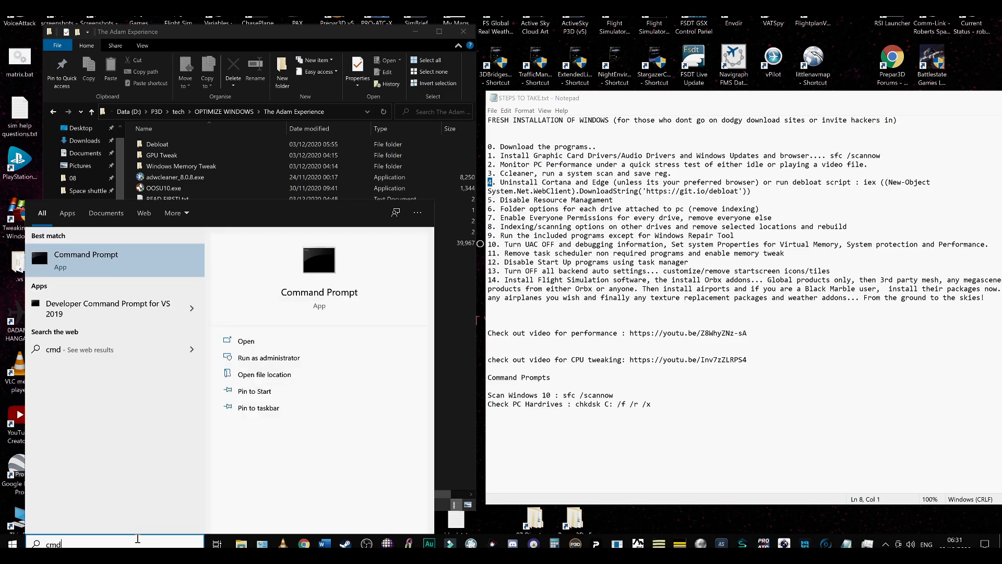
left_click(348, 362)
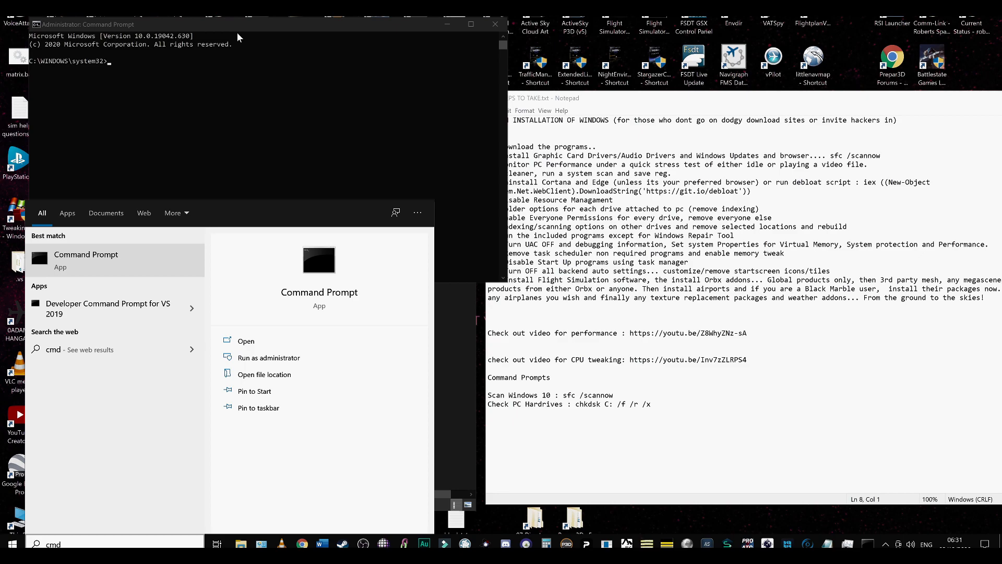
left_click_drag(237, 33, 331, 125)
type("powershell")
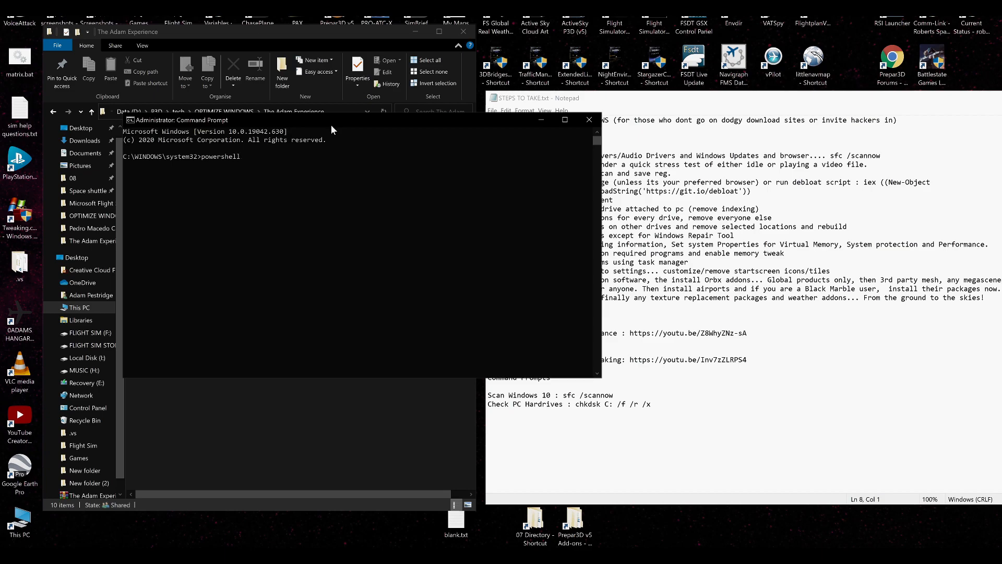
key("Return")
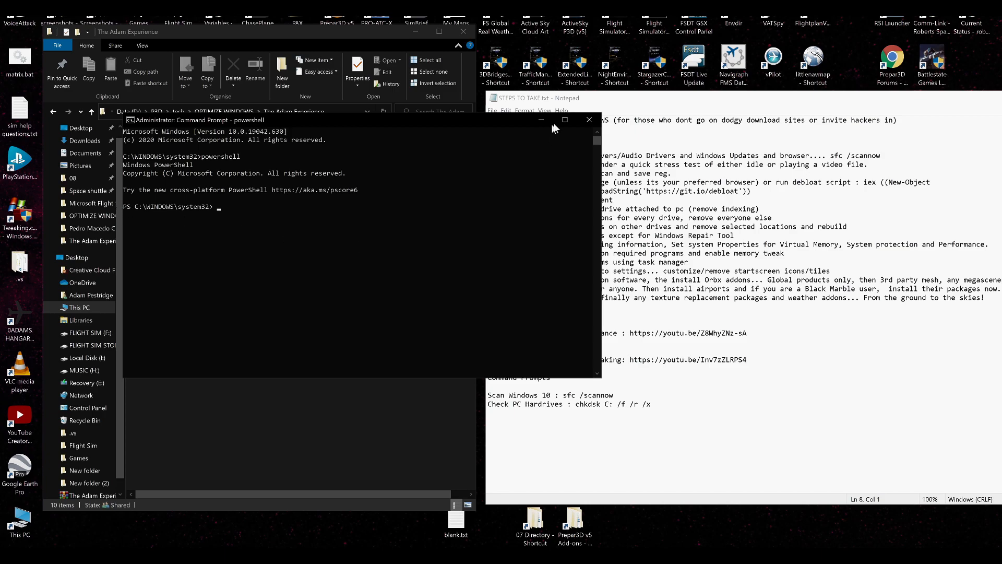
left_click(588, 119)
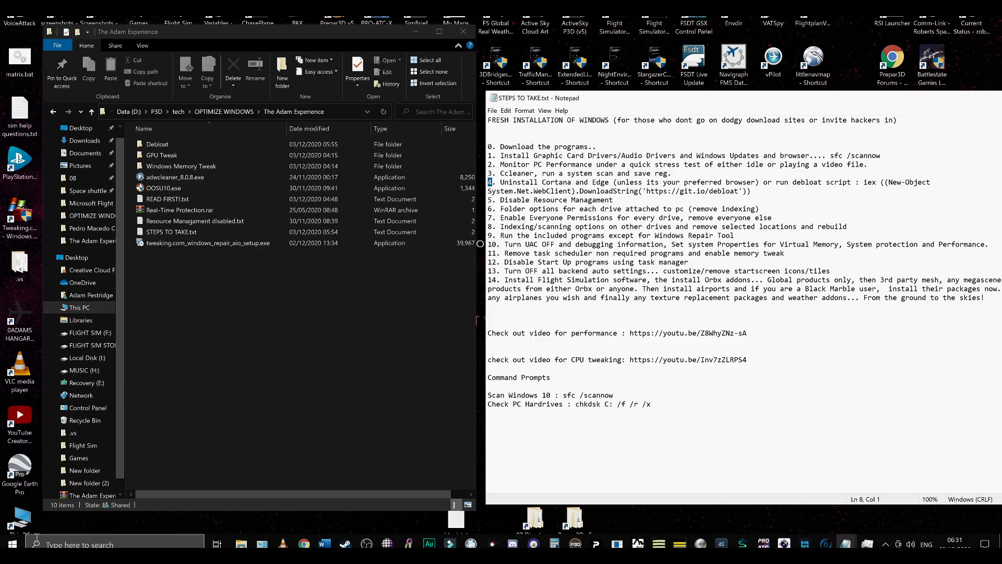
- Open Windows PowerShell as administrator and place The Adam Experience folder window beside it
right_click(12, 543)
left_click(38, 535)
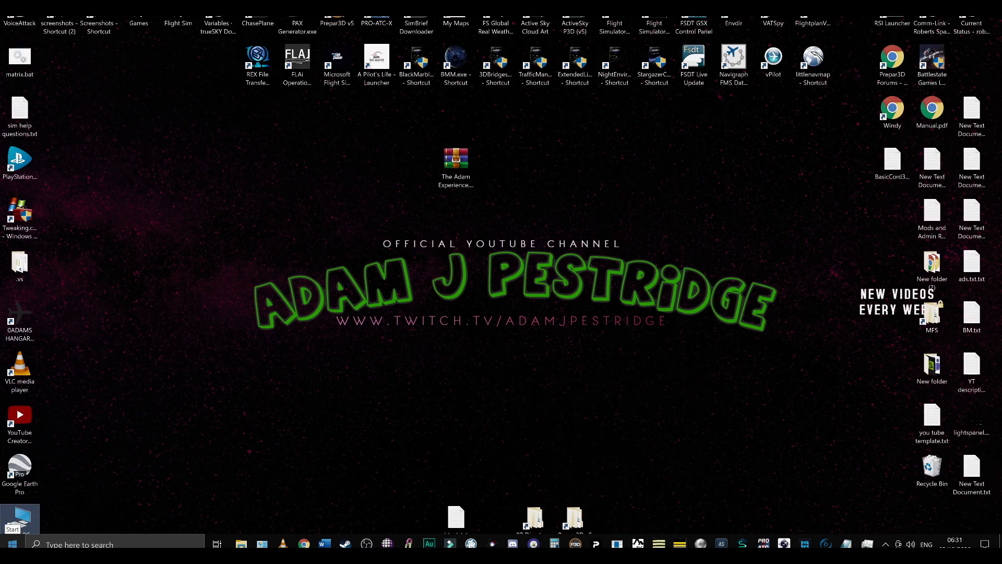
right_click(12, 543)
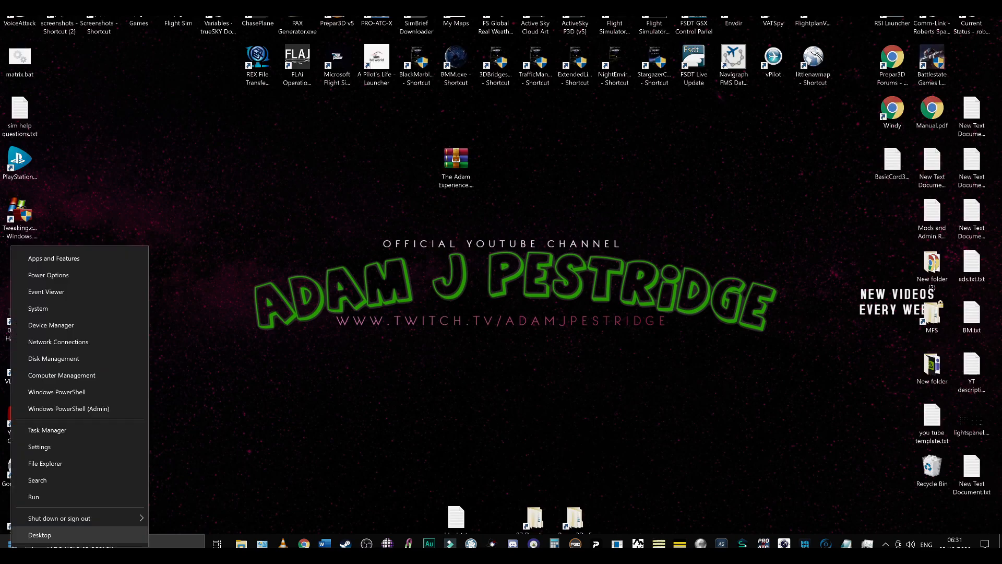
left_click(69, 409)
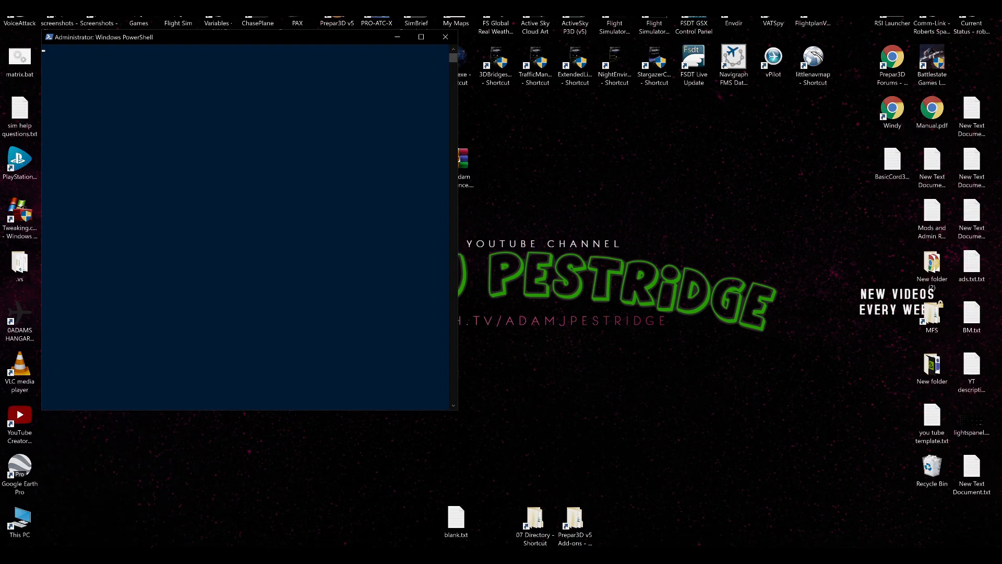
left_click(241, 543)
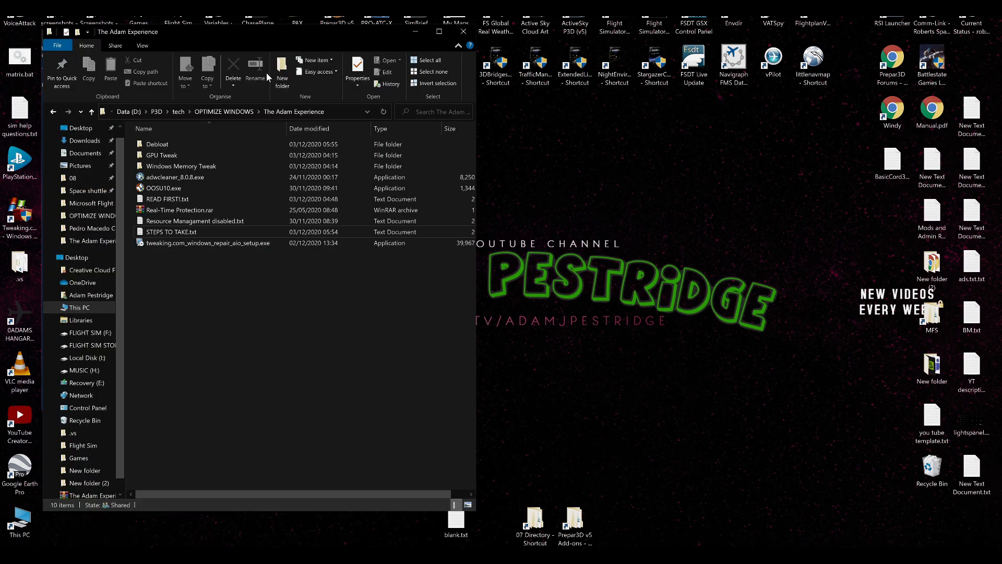
left_click_drag(277, 36, 702, 33)
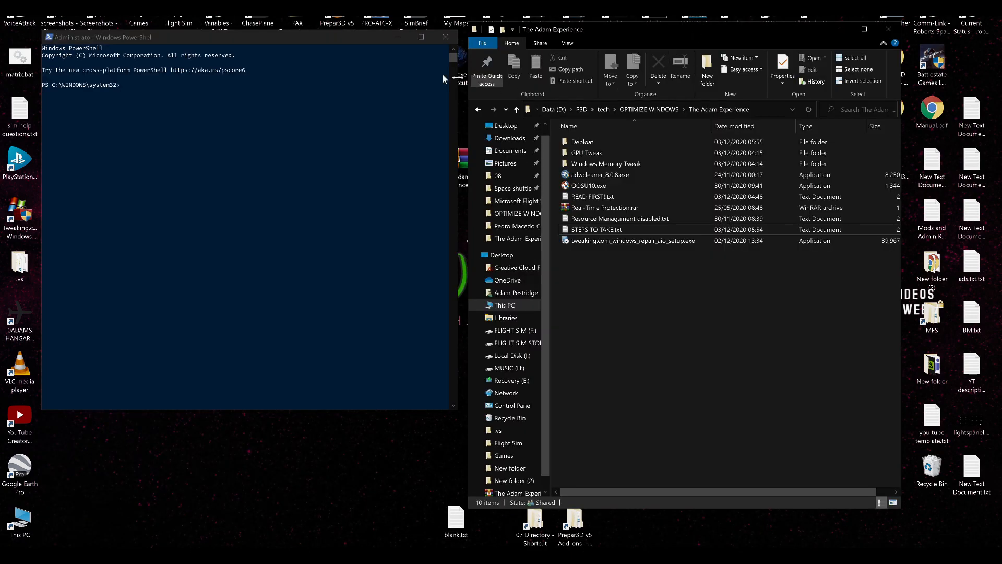
left_click_drag(233, 34, 239, 45)
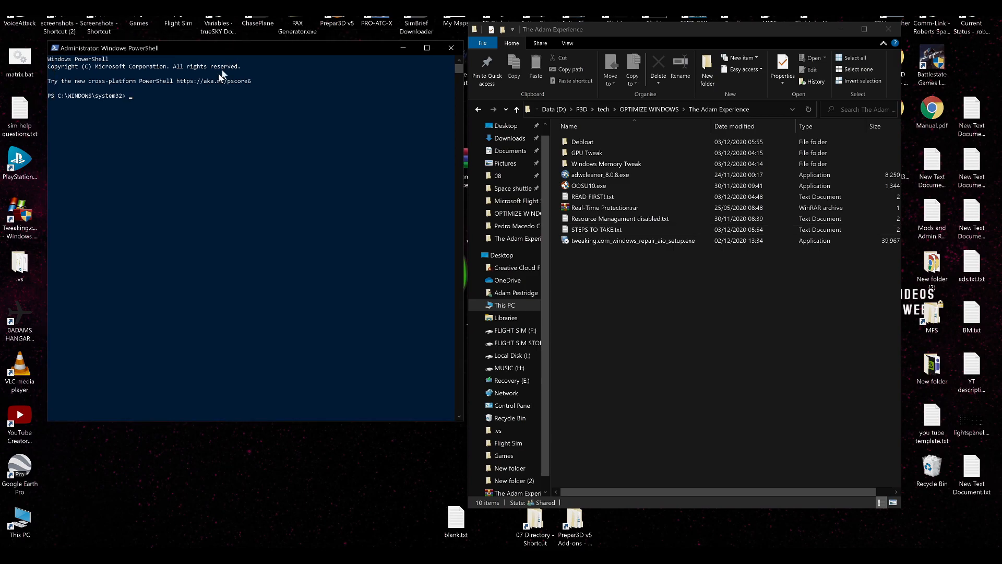
- Restore STEPS TO TAKE.txt, select the debloat script command starting with iex ((New-Object in item 4, and move the document below the PowerShell prompt
mouse_move(567, 547)
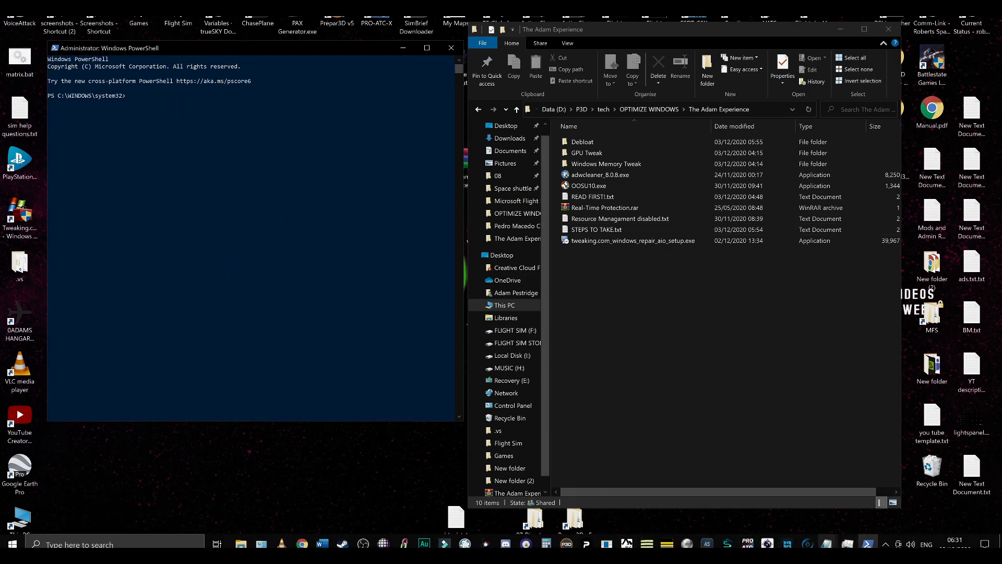
left_click(826, 544)
left_click(792, 513)
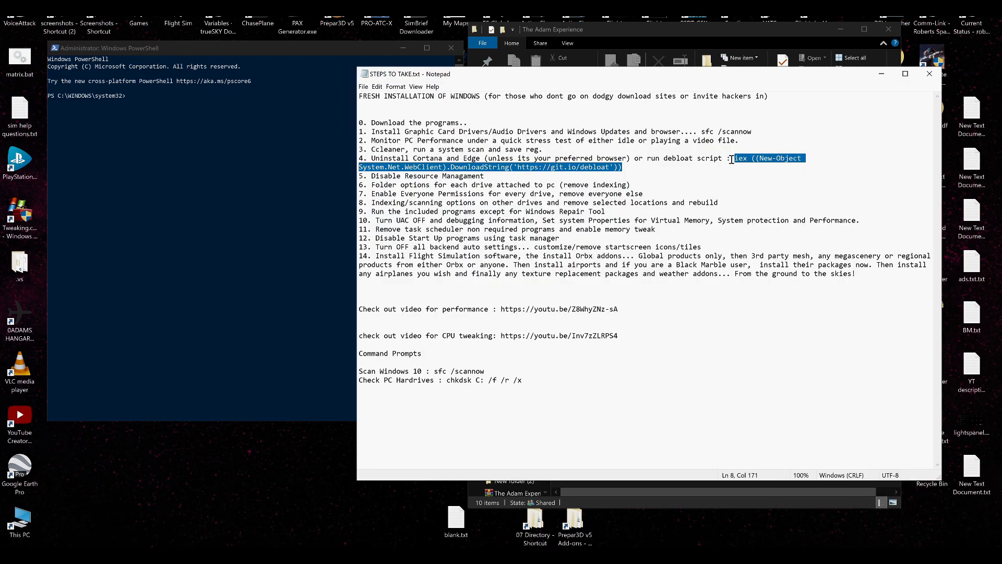
left_click_drag(472, 76, 147, 120)
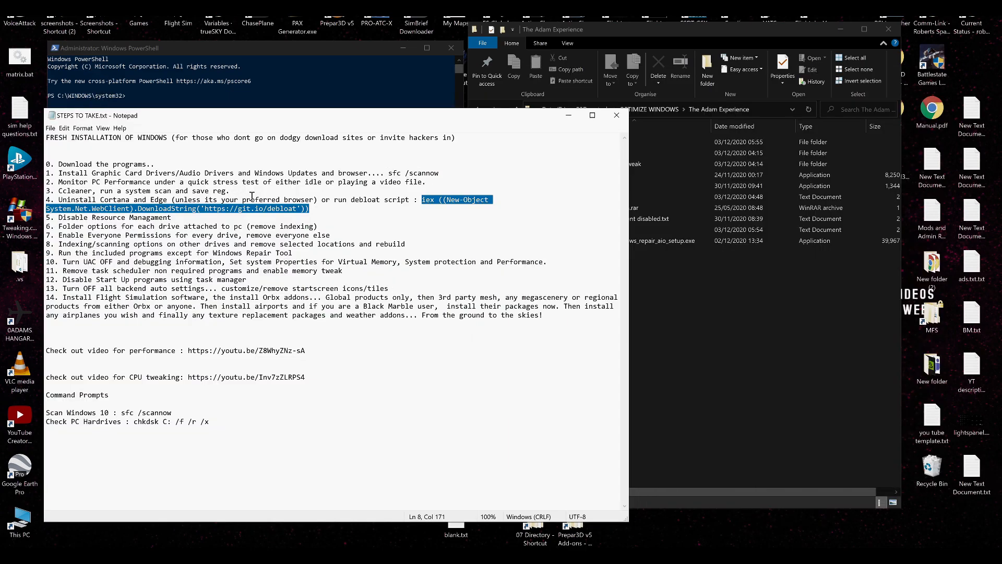
- Open Processes to disable.txt from the Debloat folder and highlight its list of services from the end up to AllJoyn Router Service
left_click(602, 30)
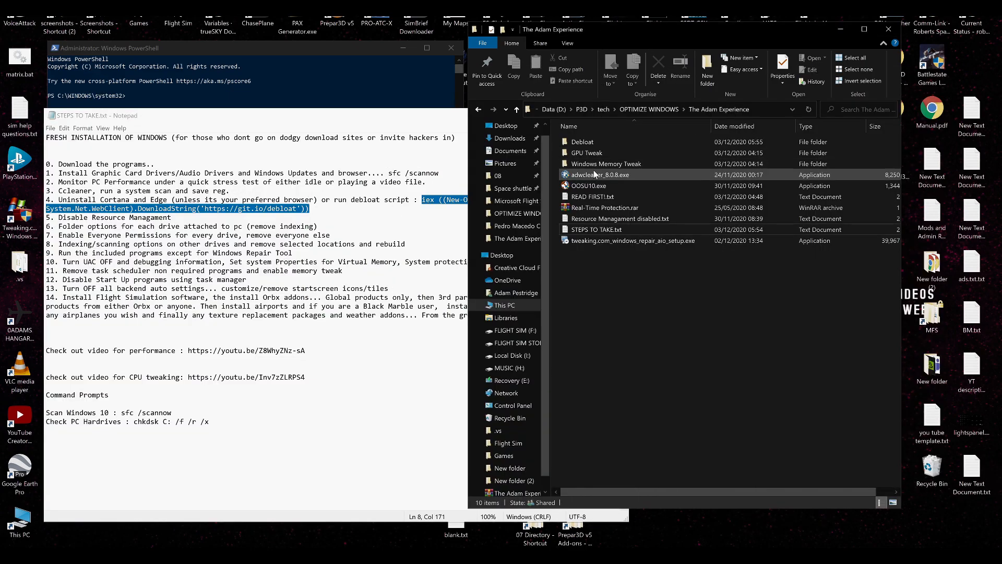
right_click(623, 283)
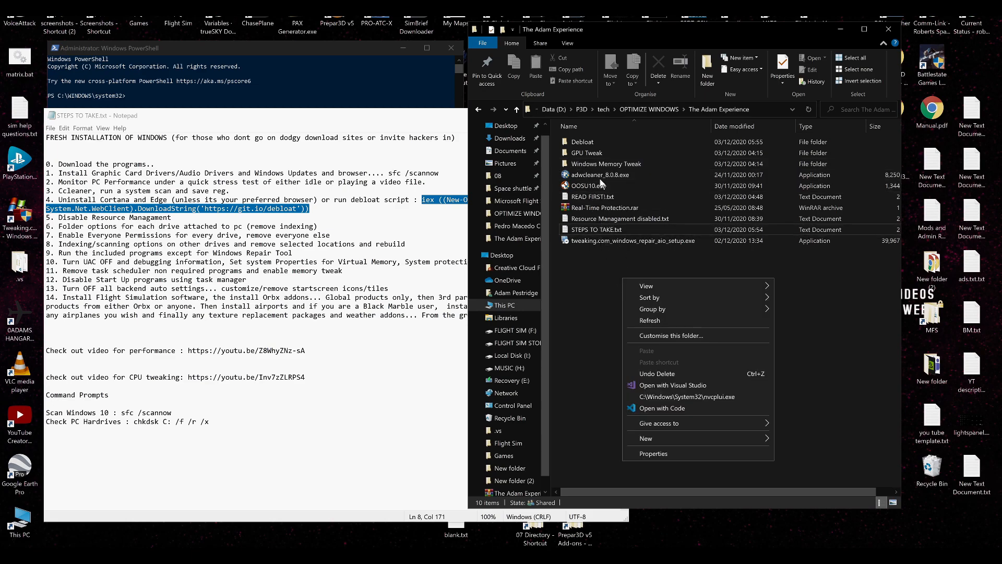
left_click(577, 143)
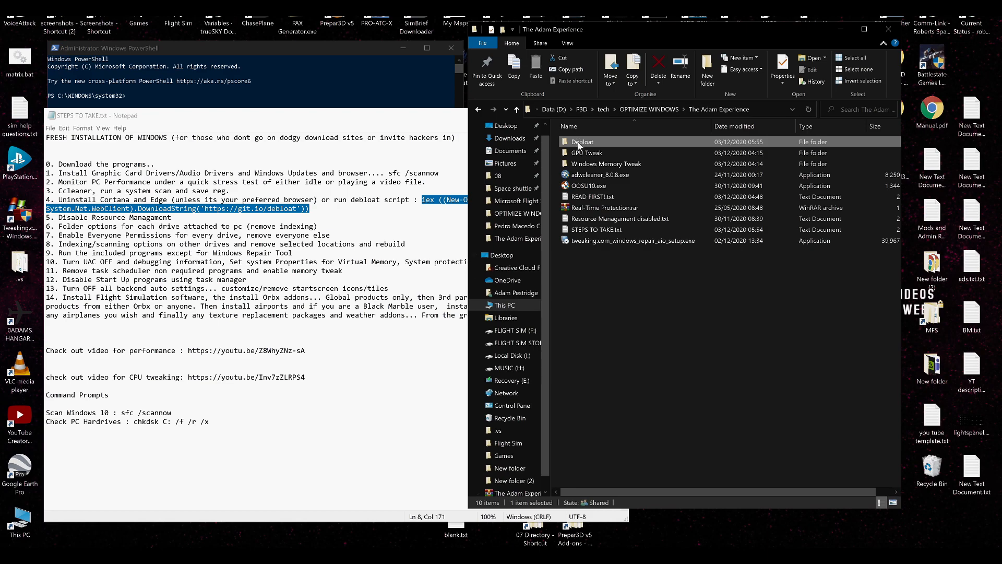
double_click(579, 144)
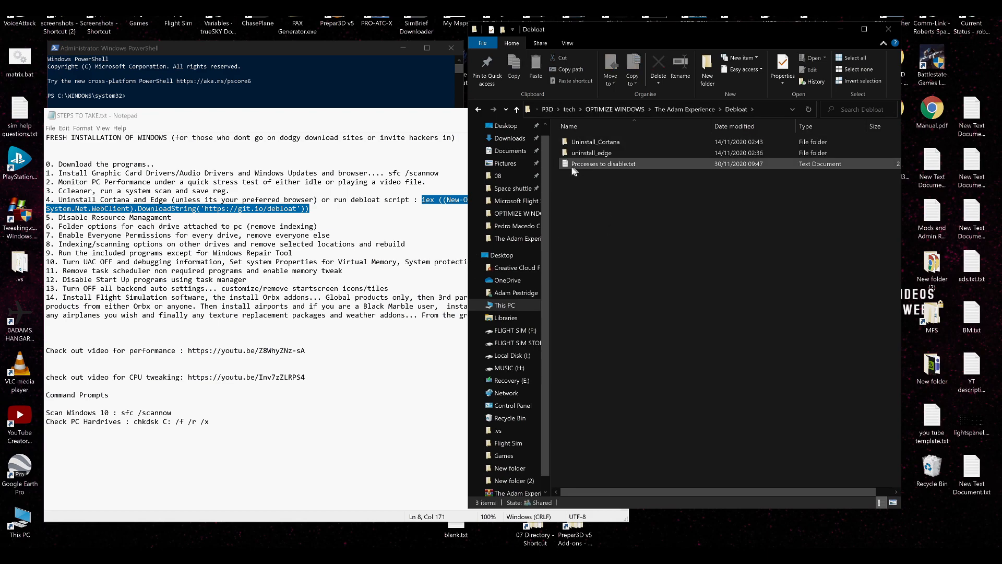
double_click(584, 165)
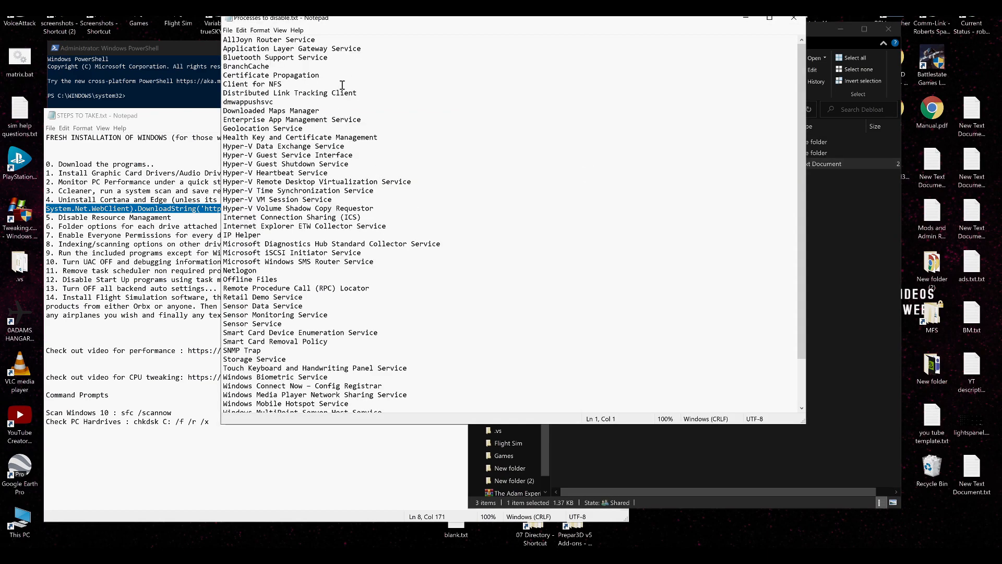
scroll(315, 180, "down", 2)
left_click_drag(290, 402, 298, 35)
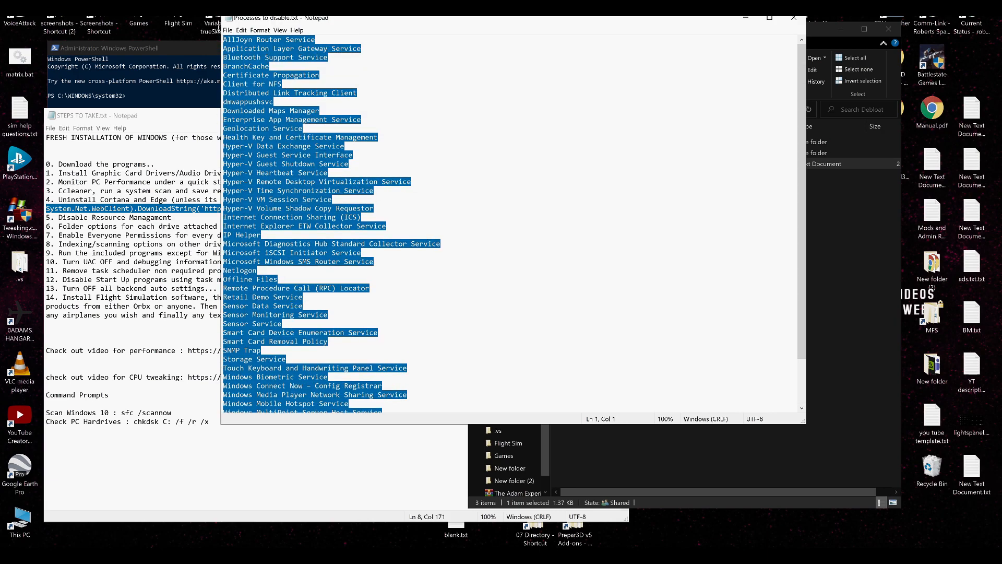
- Review the services listed in Processes to disable.txt and close the document
scroll(298, 297, "down", 2)
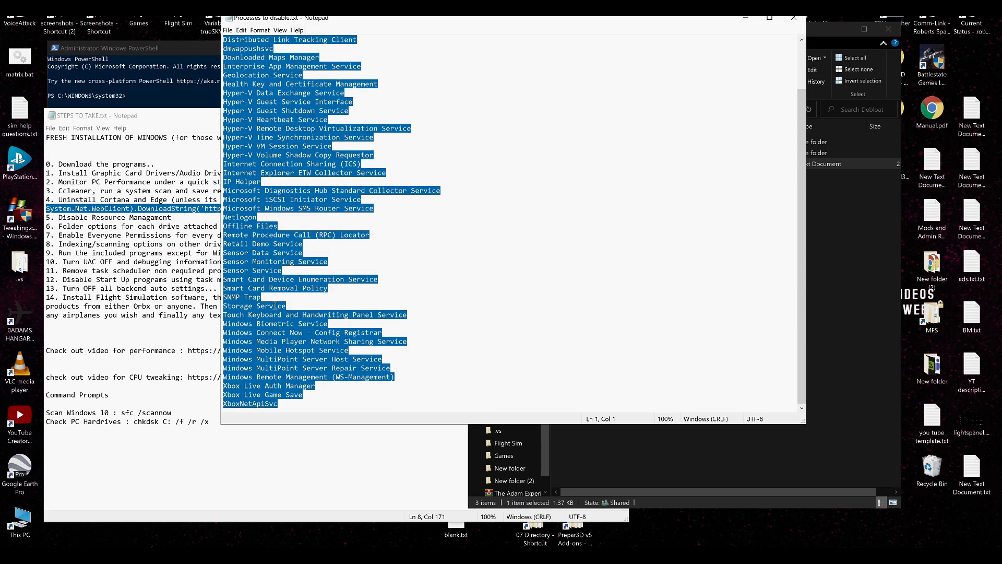
scroll(275, 305, "up", 2)
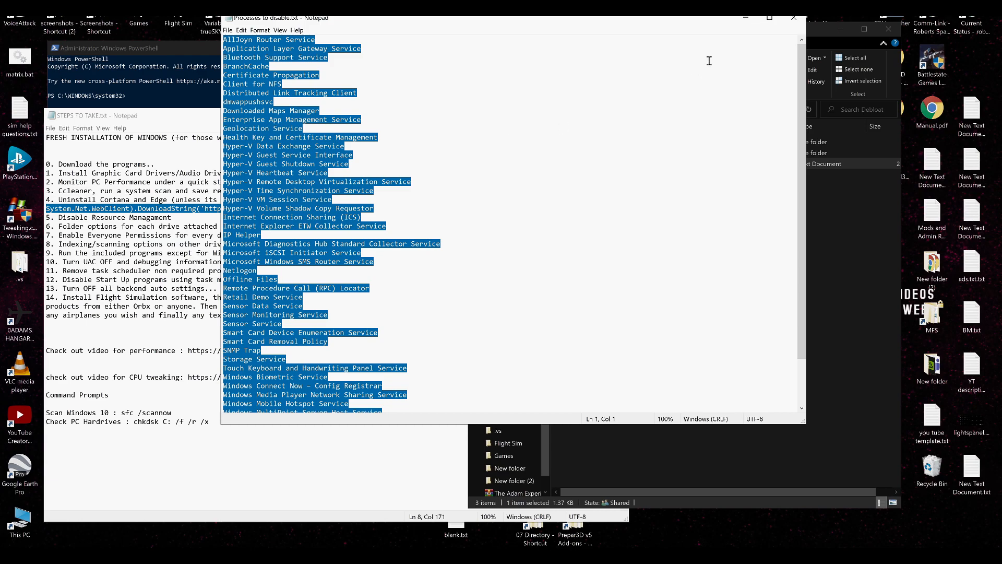
left_click(794, 18)
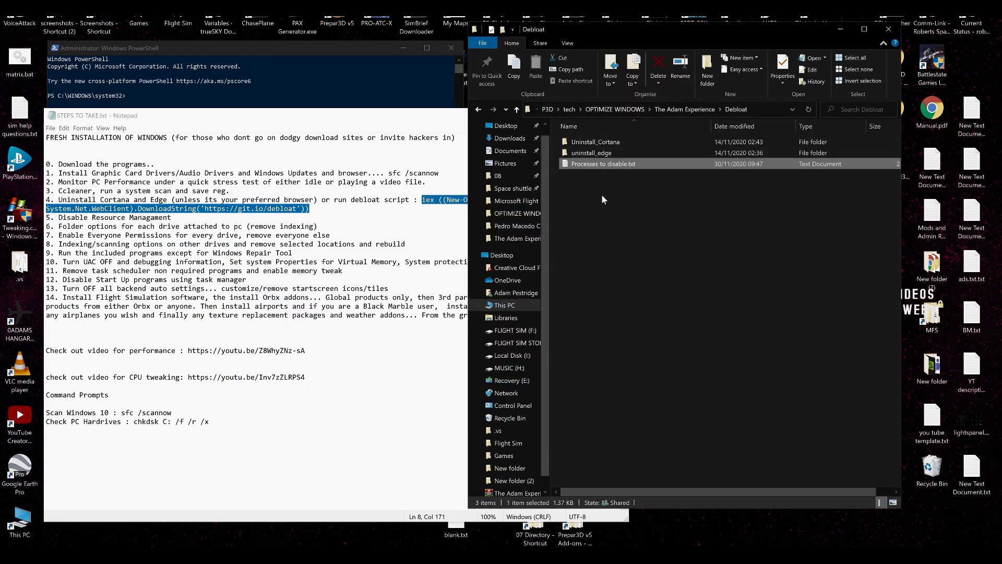
- Inspect Uninstall Edge.cmd in the uninstall_edge folder without running it, and return to the Debloat folder with Uninstall_Cortana selected
left_click(595, 142)
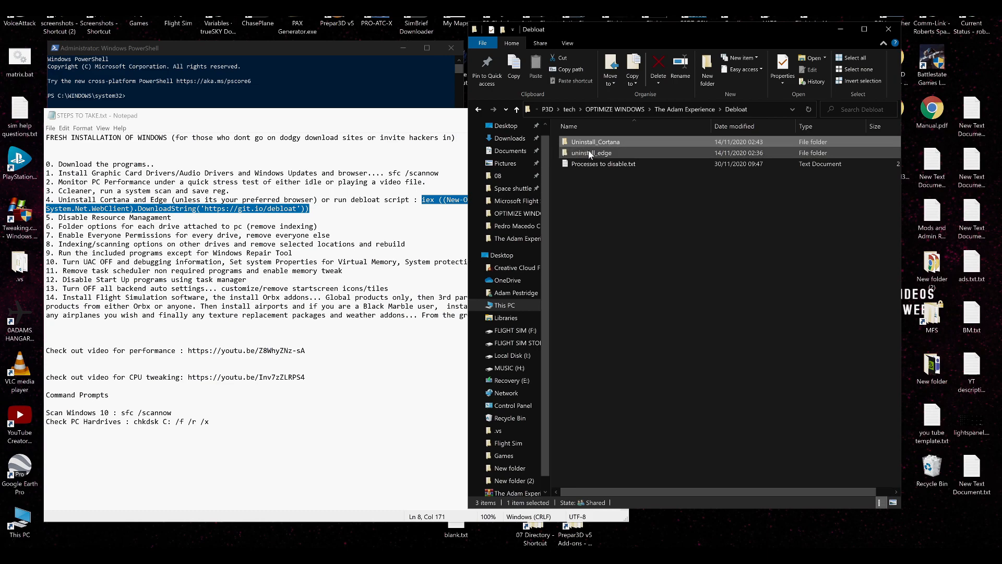
left_click(595, 152)
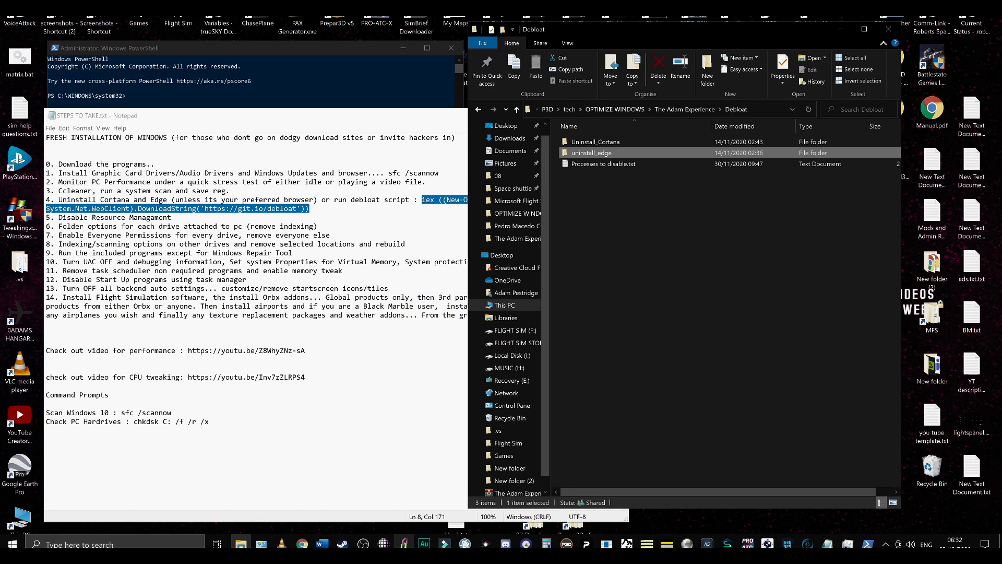
left_click(374, 543)
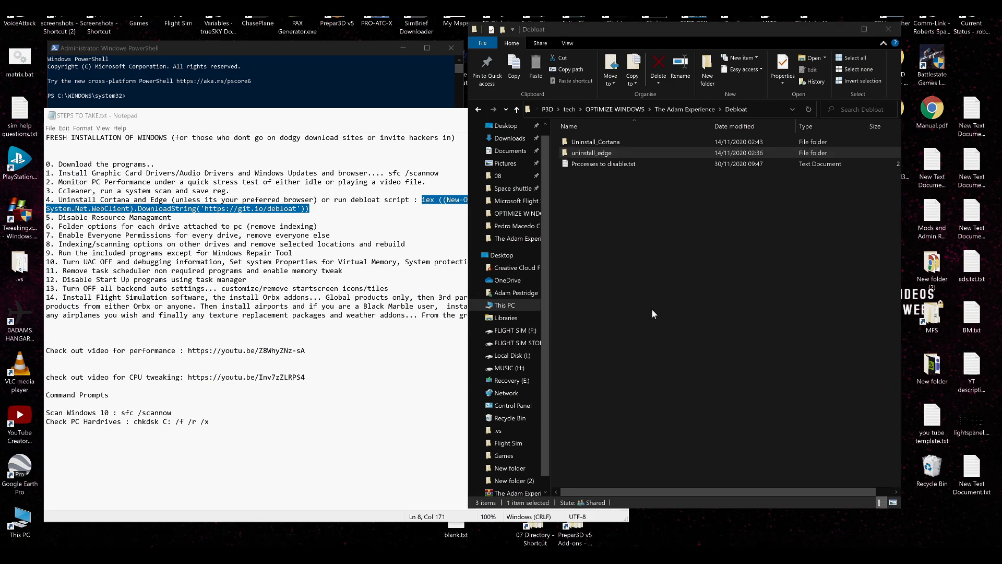
double_click(596, 152)
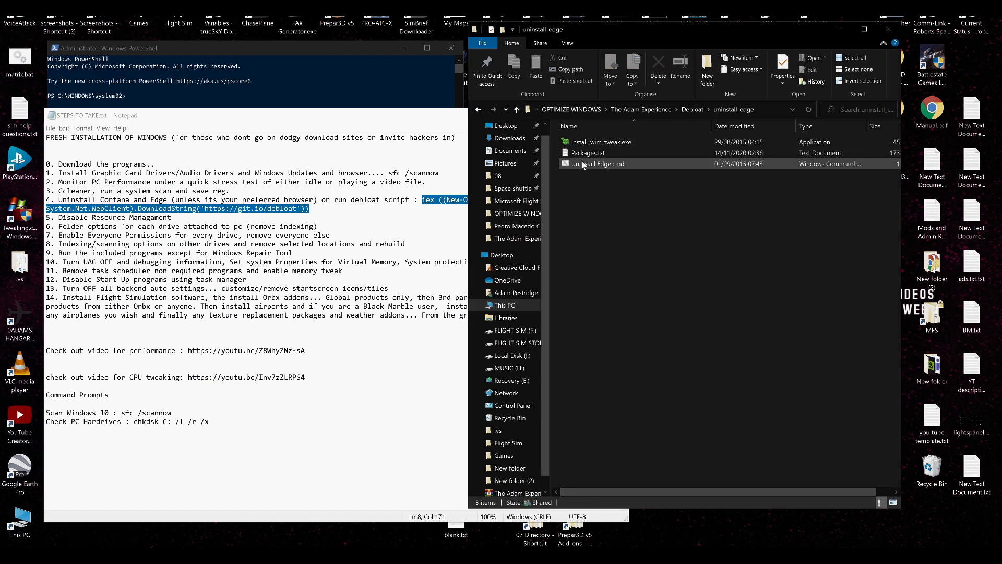
left_click(581, 167)
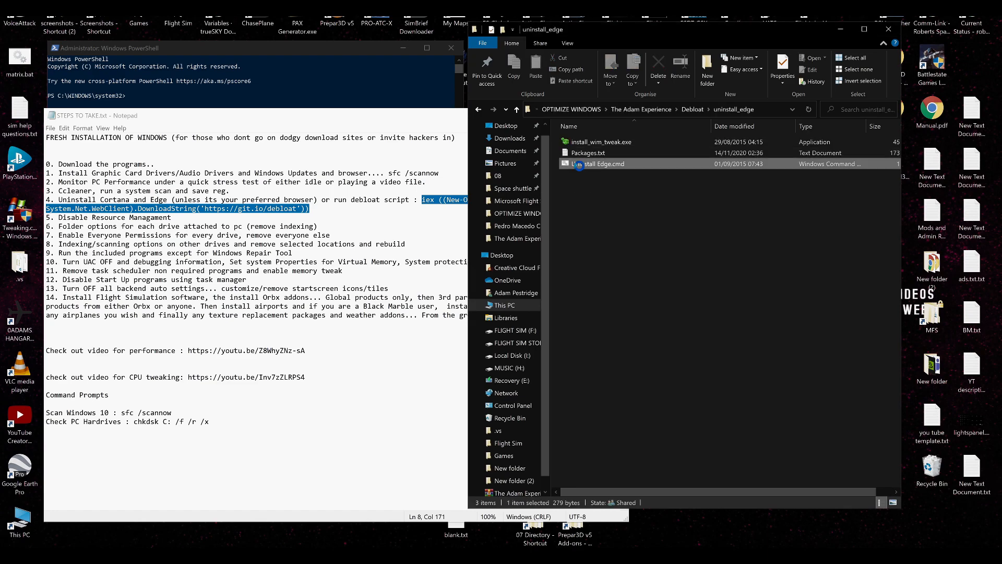
right_click(581, 167)
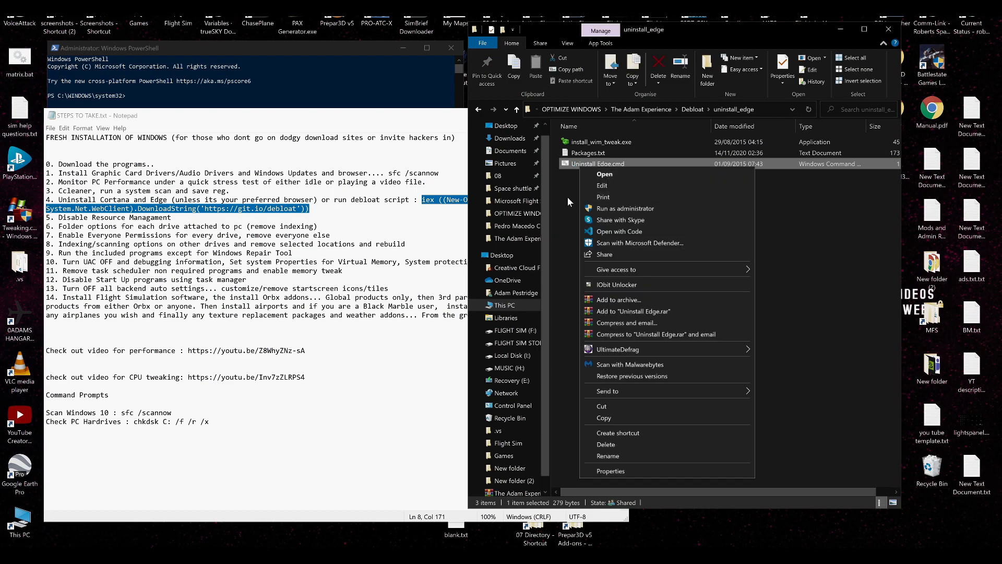
left_click(568, 196)
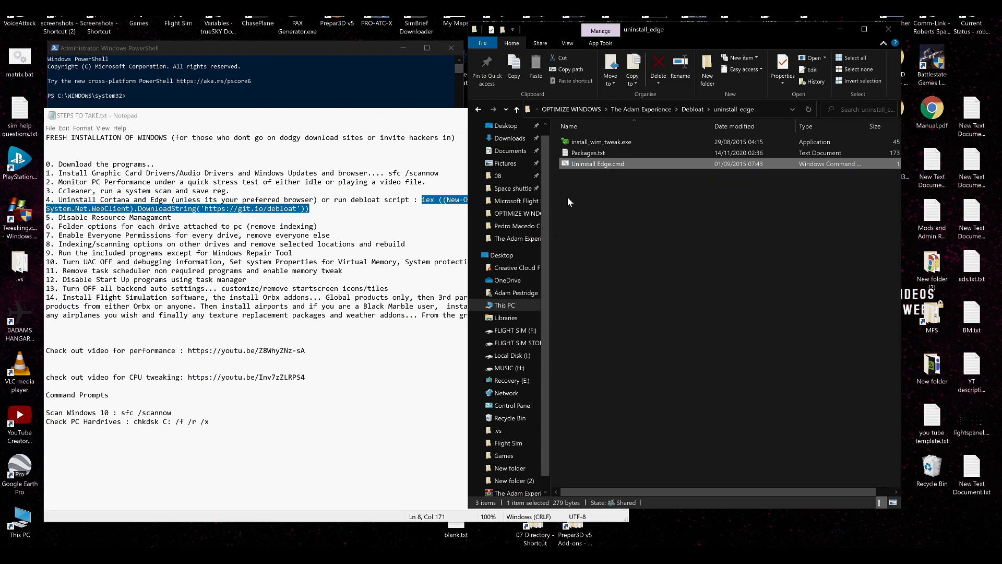
left_click(690, 109)
left_click(612, 138)
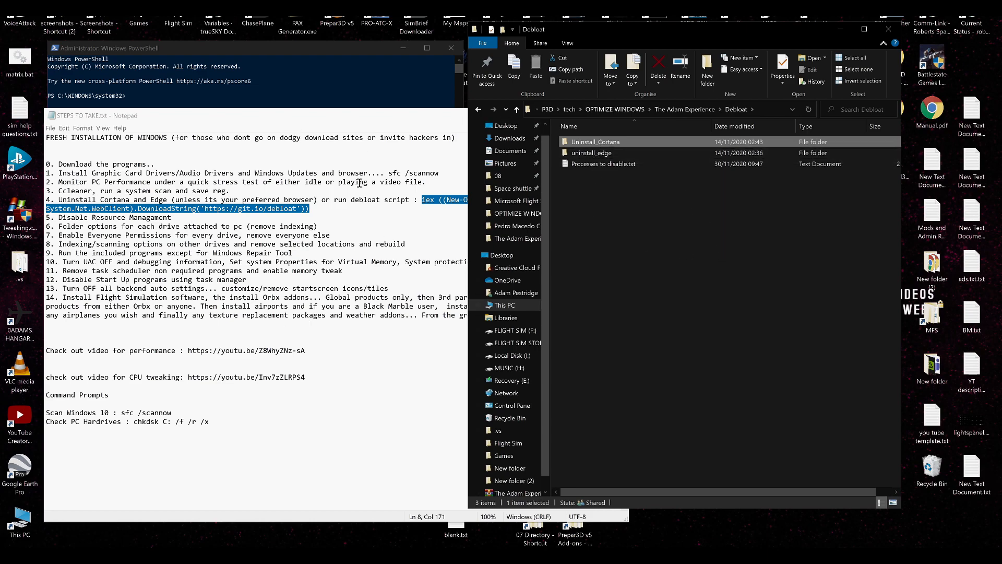
left_click(442, 126)
left_click(572, 24)
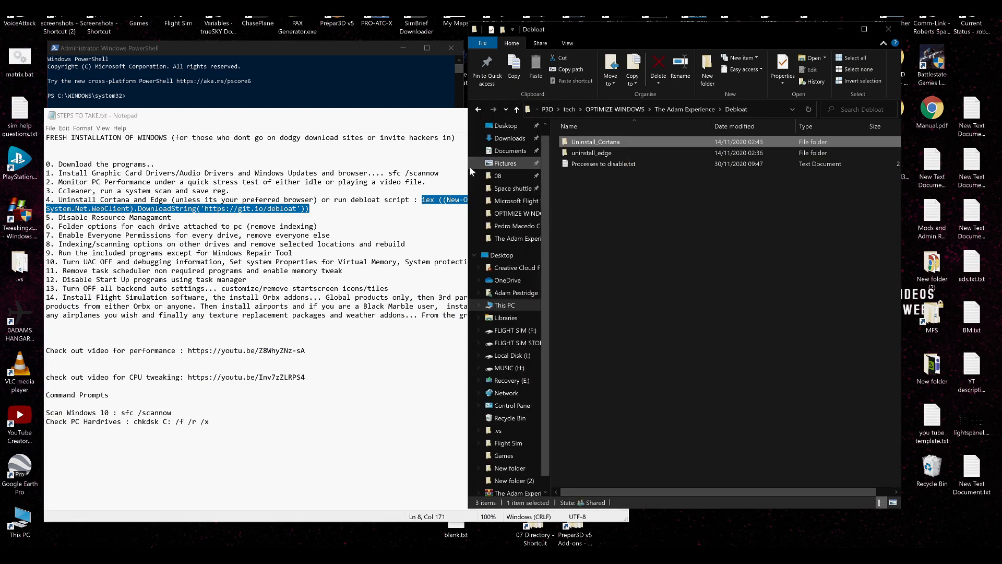
left_click(384, 116)
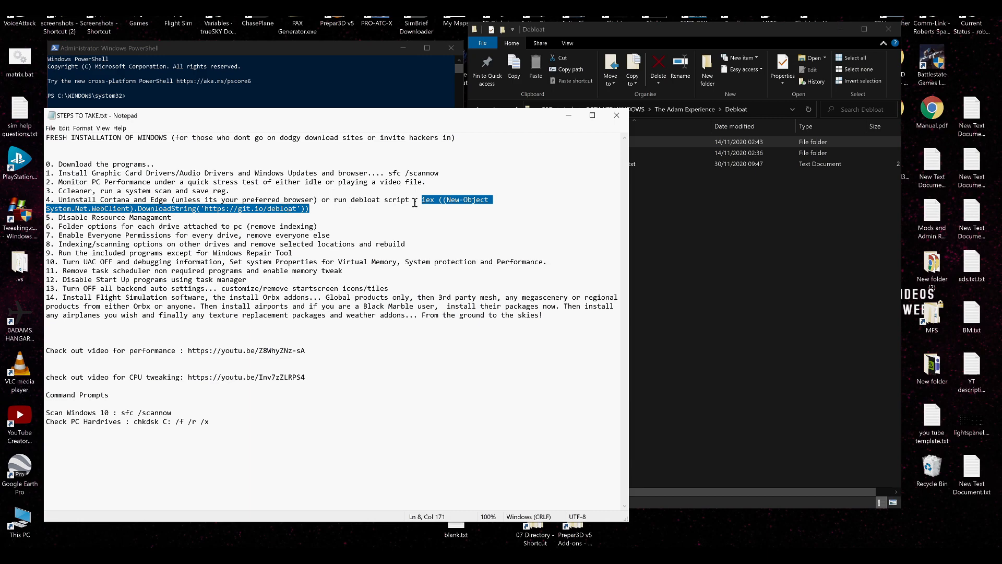
left_click_drag(302, 52, 474, 77)
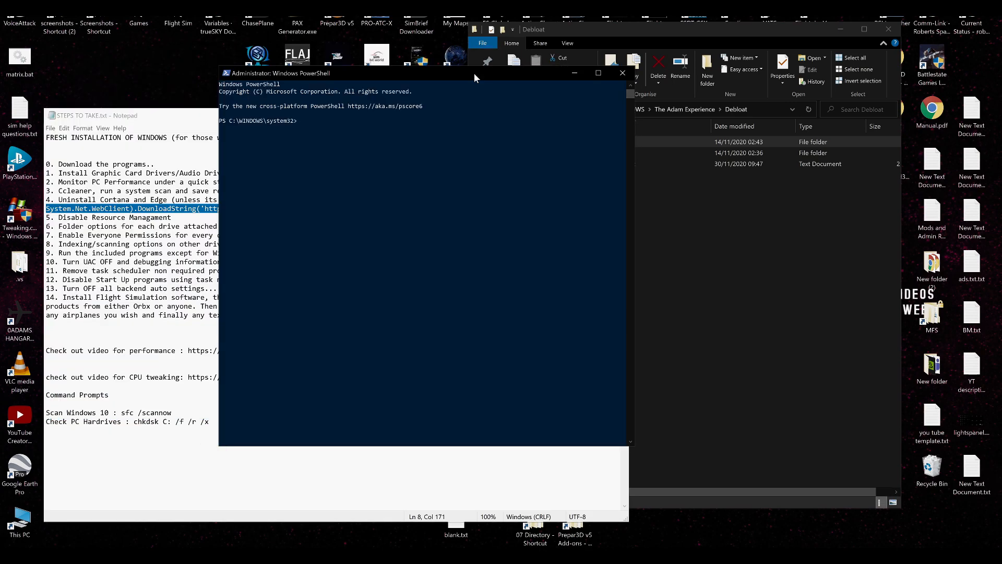
type("iex ((New-Object System.Net.WebClient).DownloadString('https://git.io/debloat'))")
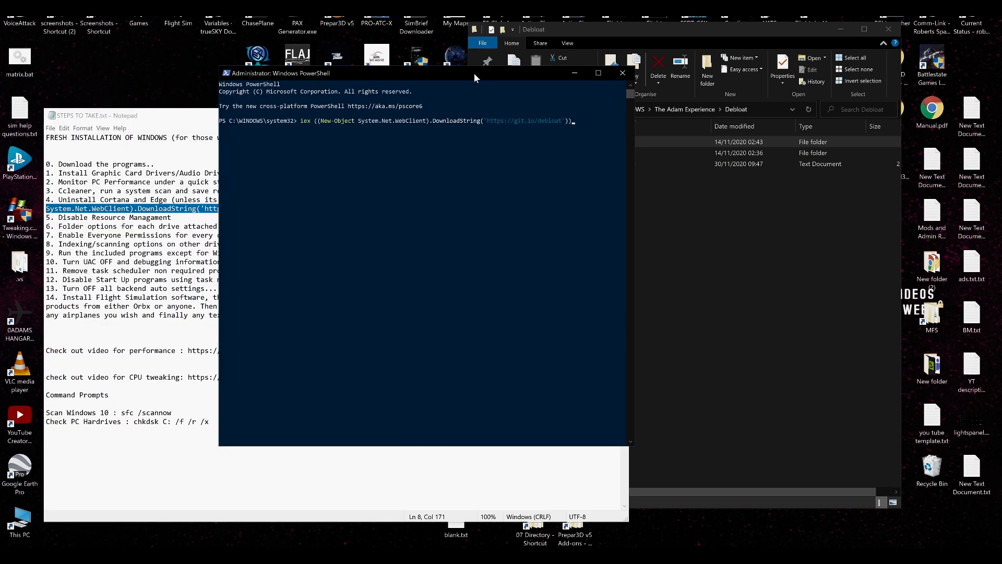
key("Return")
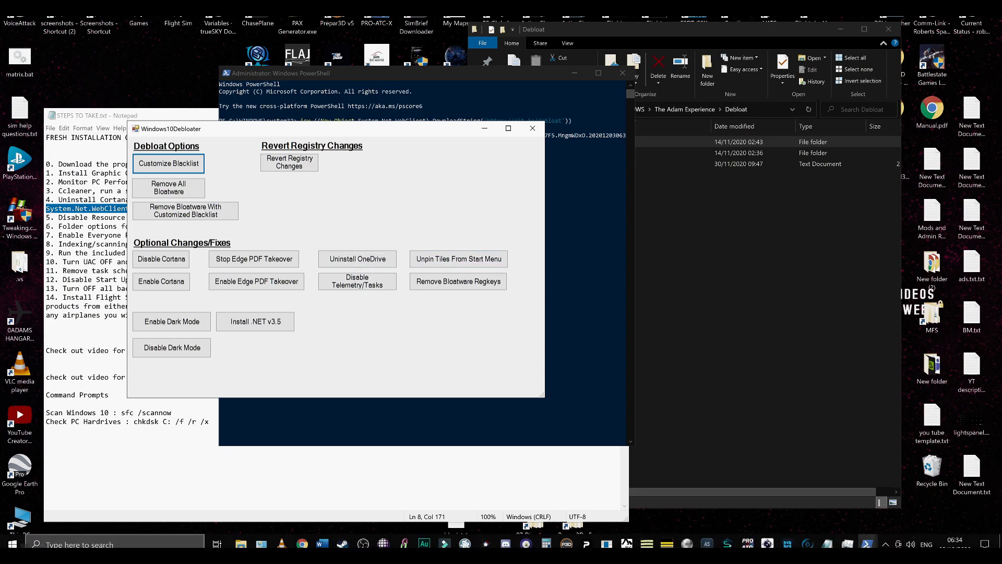
- Open the debloater's blacklist customization and toggle Windows.Photos, UbuntuonWindows, XboxGameOverlay, XboxGamingOverlay, XboxIdentityProvider, XboxSpeechToTextOverlay, MicrosoftStickyNotes and MSPaint
left_click(12, 544)
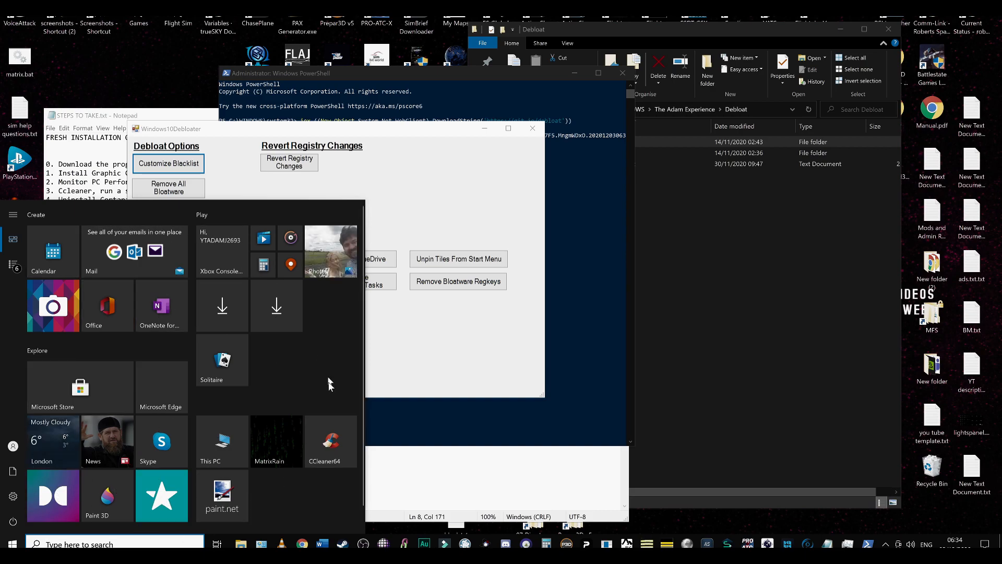
left_click(472, 310)
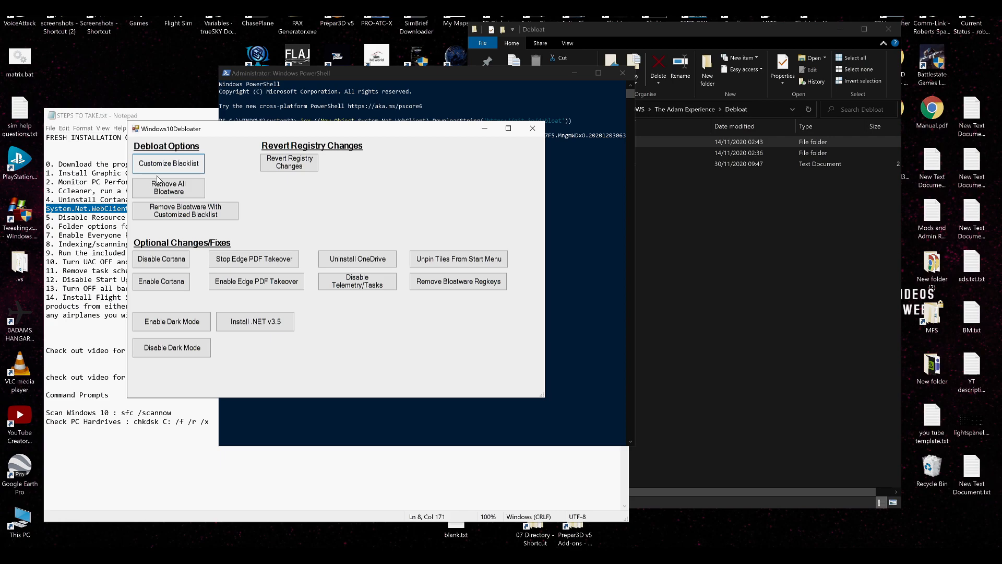
left_click(184, 168)
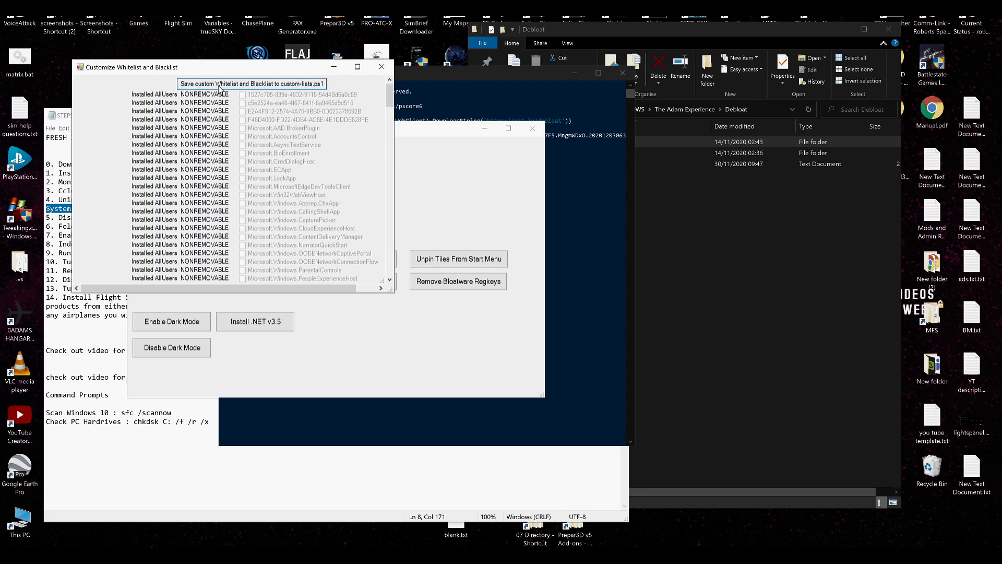
scroll(224, 104, "down", 8)
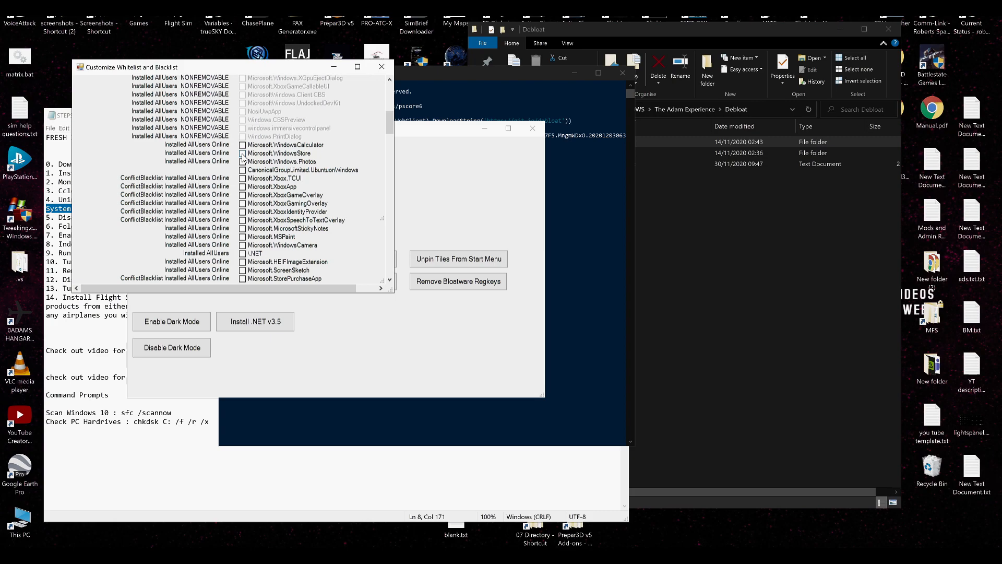
left_click(242, 162)
left_click(243, 170)
left_click(242, 195)
left_click(243, 203)
left_click(243, 211)
left_click(243, 220)
left_click(242, 229)
left_click(242, 237)
- Check the rest of the app list, save the custom whitelist and blacklist to custom-lists.ps1, and close the customization window
scroll(242, 257, "down", 5)
scroll(244, 241, "down", 5)
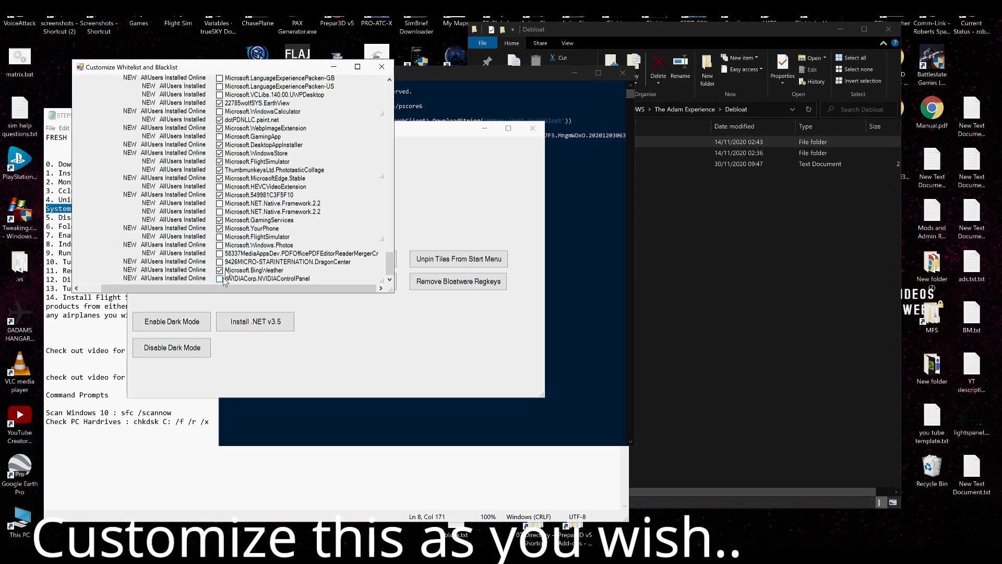
scroll(251, 194, "down", 3)
scroll(251, 193, "up", 10)
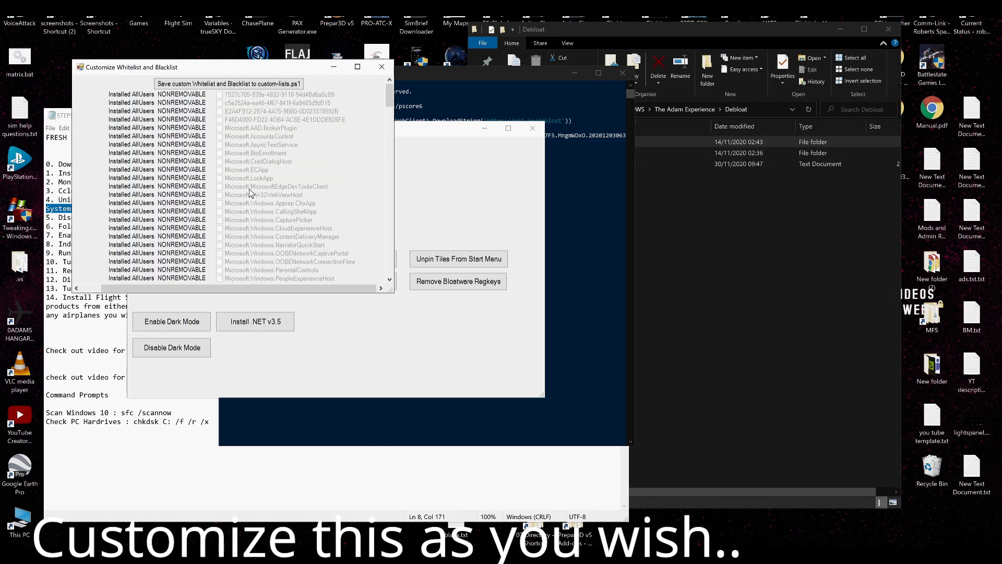
left_click(295, 85)
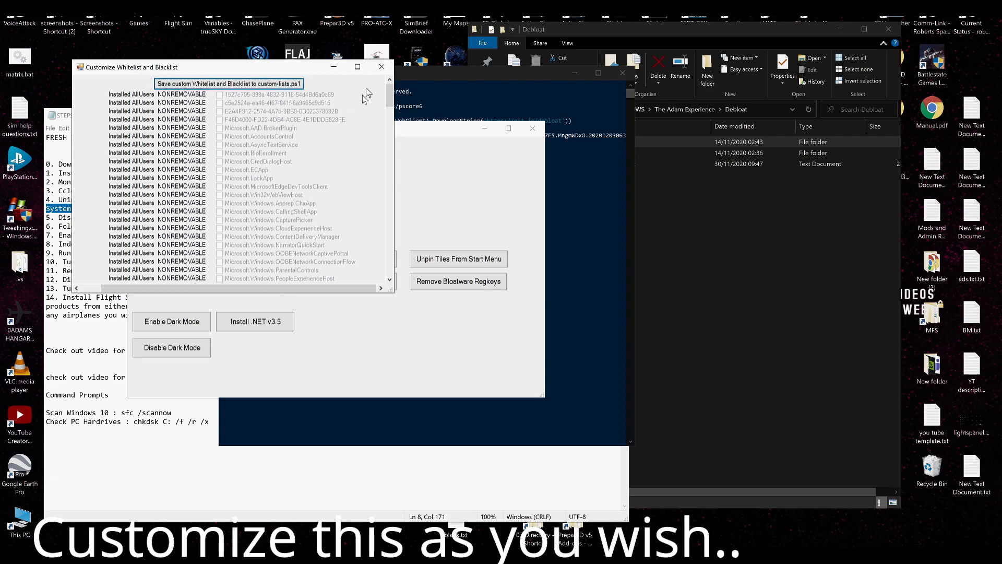
left_click(377, 70)
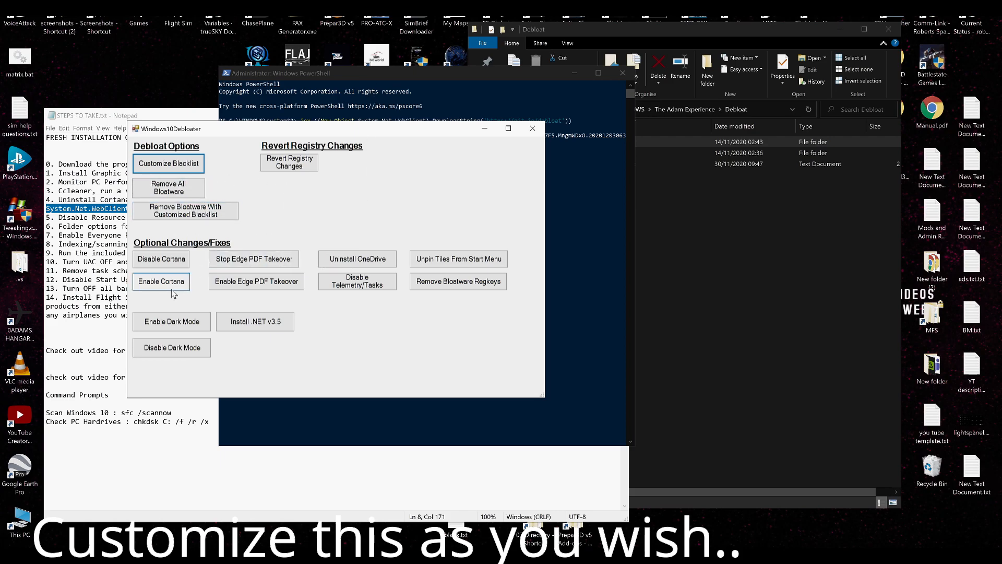
- Disable Cortana, stop the Edge PDF takeover and uninstall OneDrive in Windows10Debloater, and move the PowerShell window clear of it
left_click(159, 262)
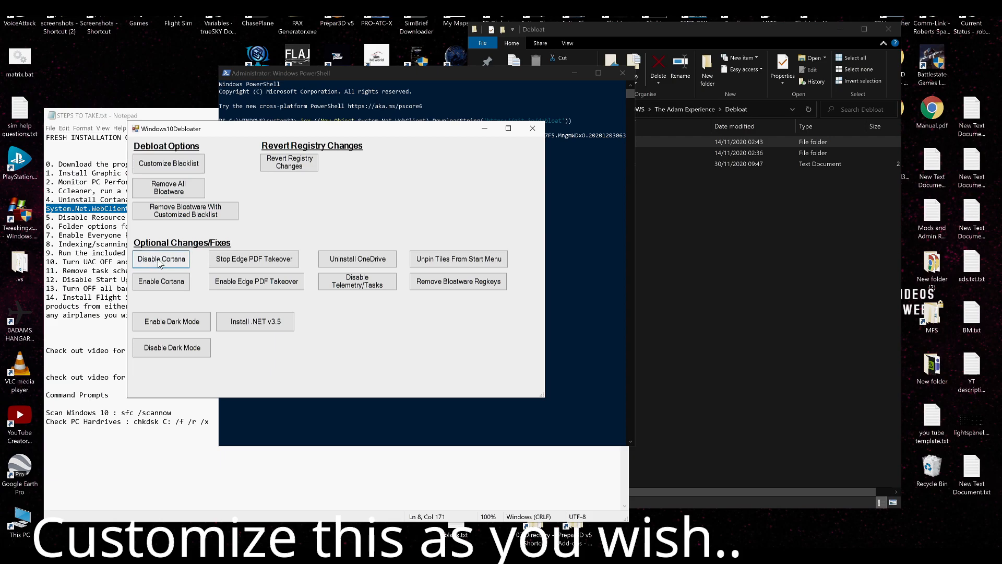
left_click(235, 264)
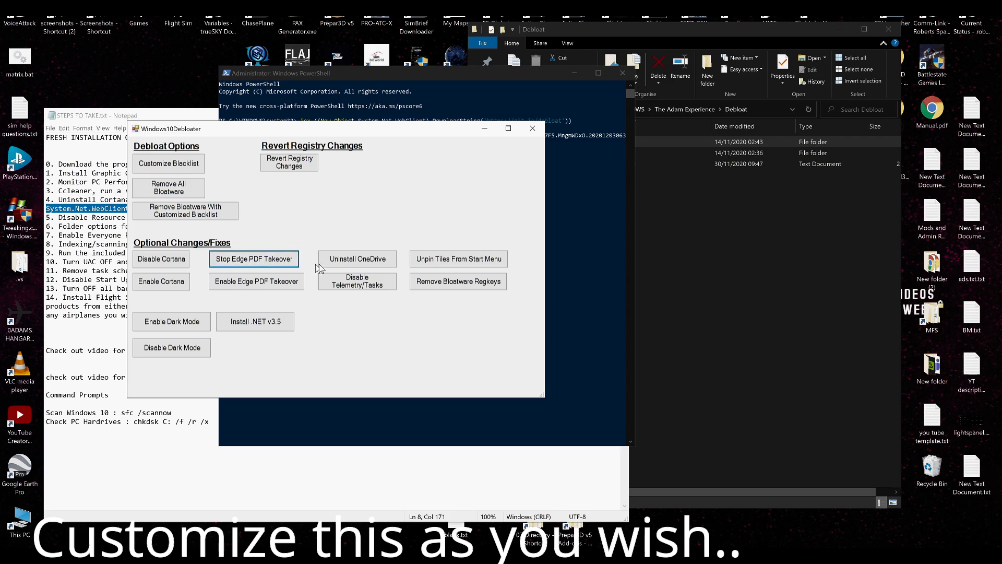
left_click(332, 264)
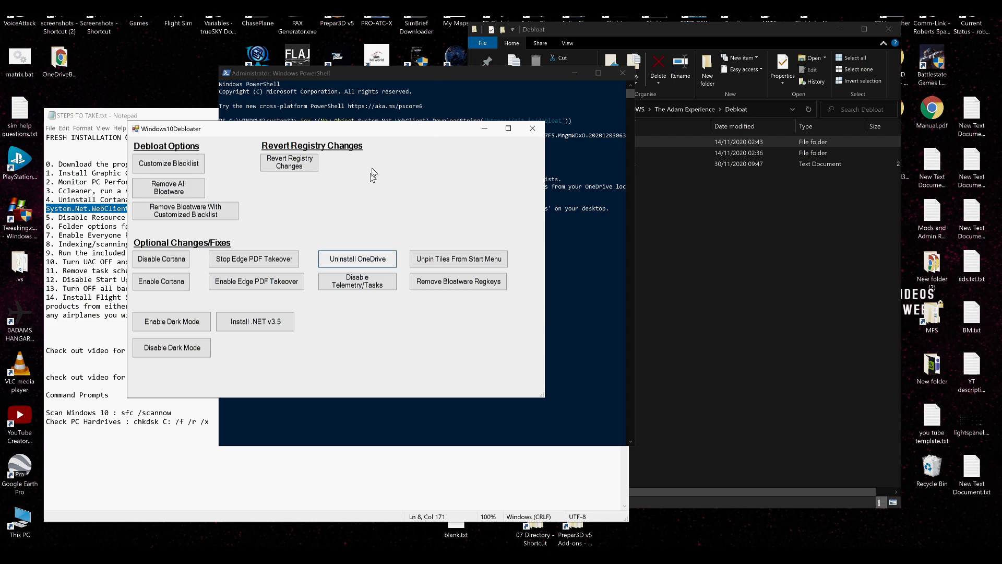
left_click(404, 74)
left_click_drag(404, 72, 628, 99)
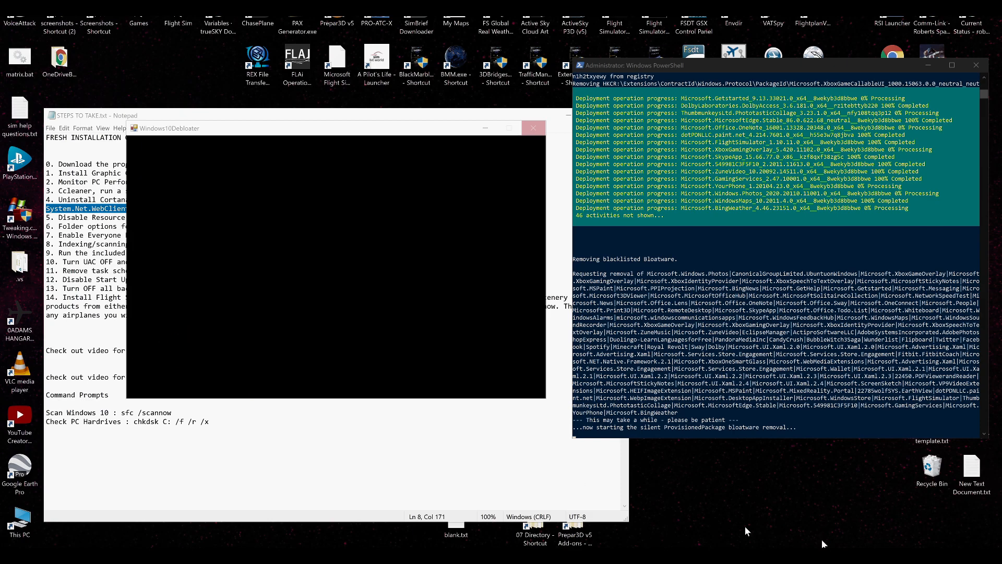
mouse_move(901, 561)
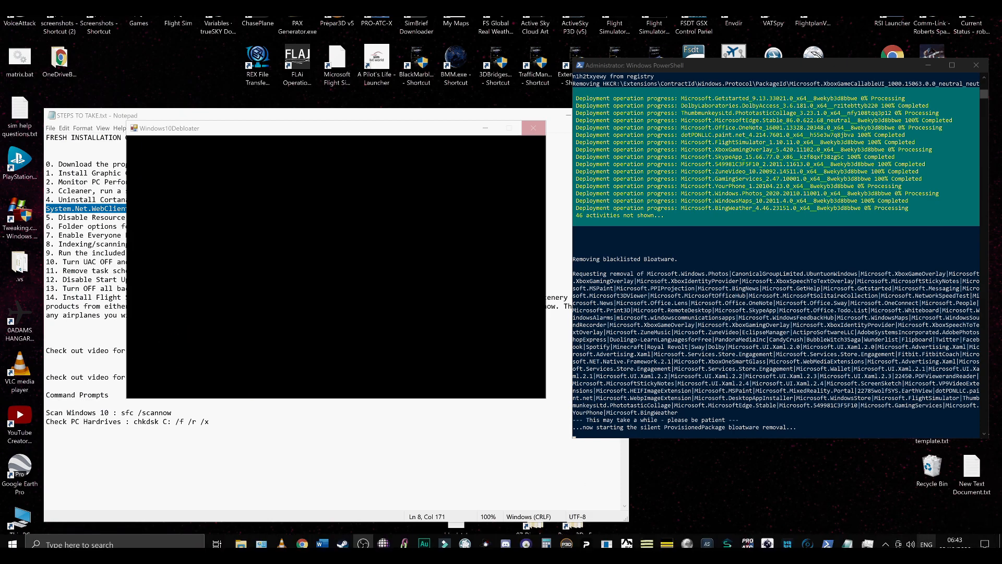
left_click(985, 544)
left_click(876, 460)
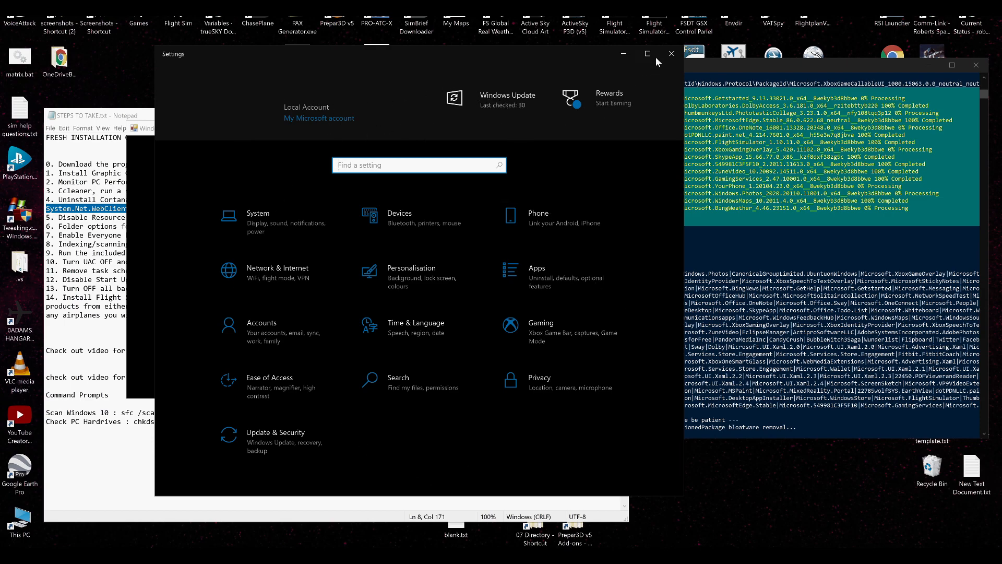
left_click(672, 53)
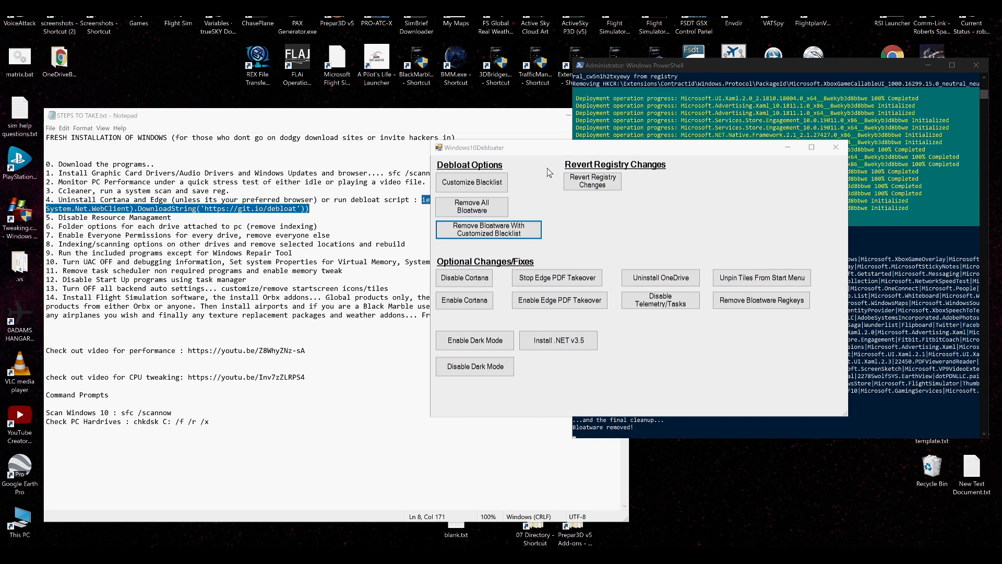
- Arrange the Windows10Debloater, STEPS TO TAKE.txt and PowerShell windows so the notes and the PowerShell output sit side by side
left_click_drag(548, 155, 273, 147)
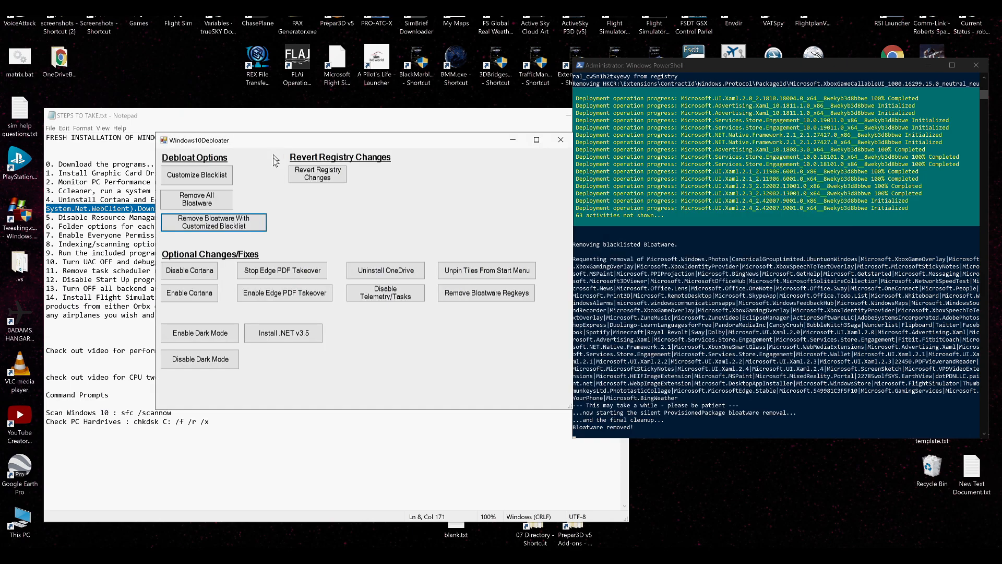
left_click(464, 122)
left_click_drag(464, 122, 391, 106)
left_click_drag(637, 67, 662, 69)
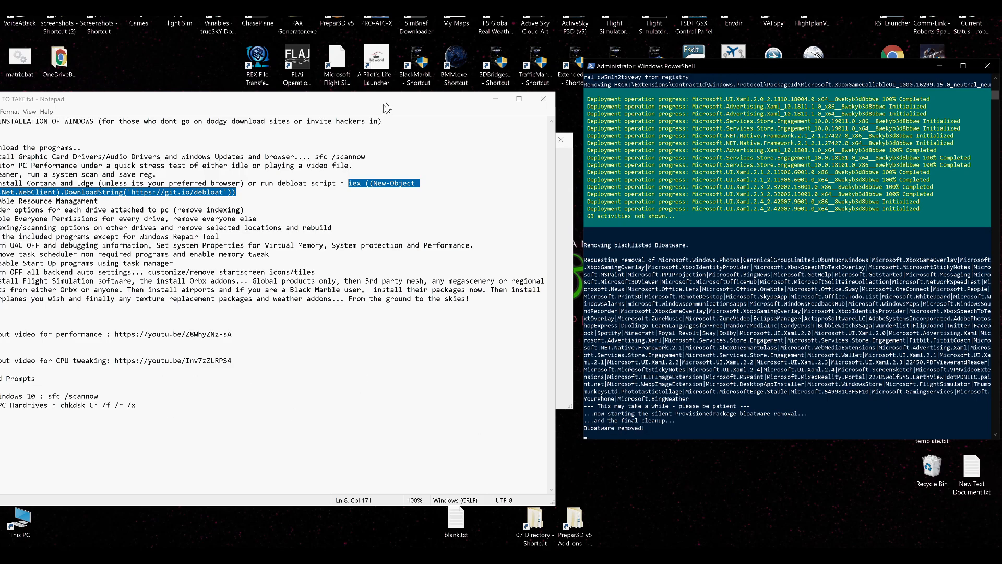
- Close STEPS TO TAKE.txt and place the This PC window beside The Adam Experience folder window
left_click(543, 98)
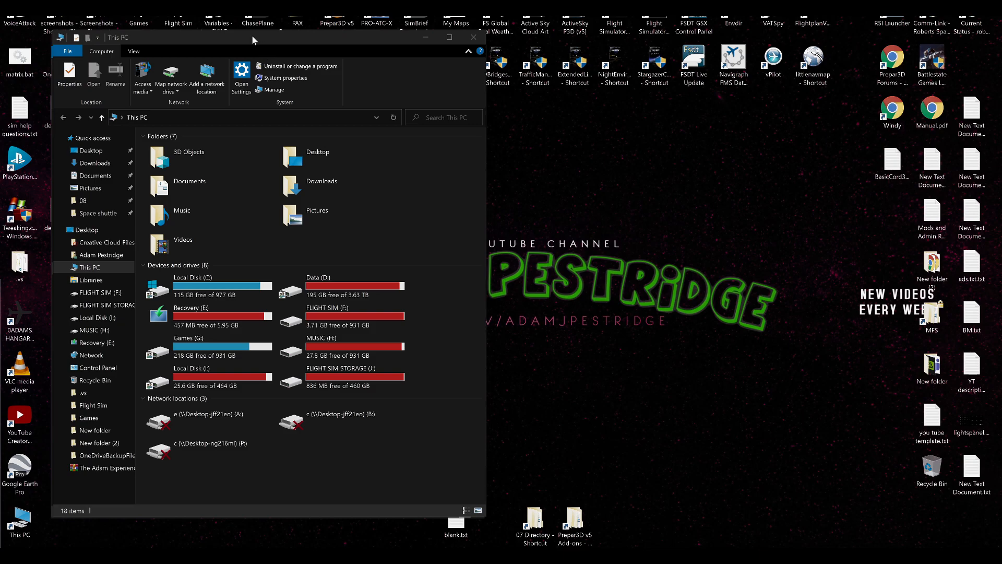
left_click_drag(250, 38, 676, 45)
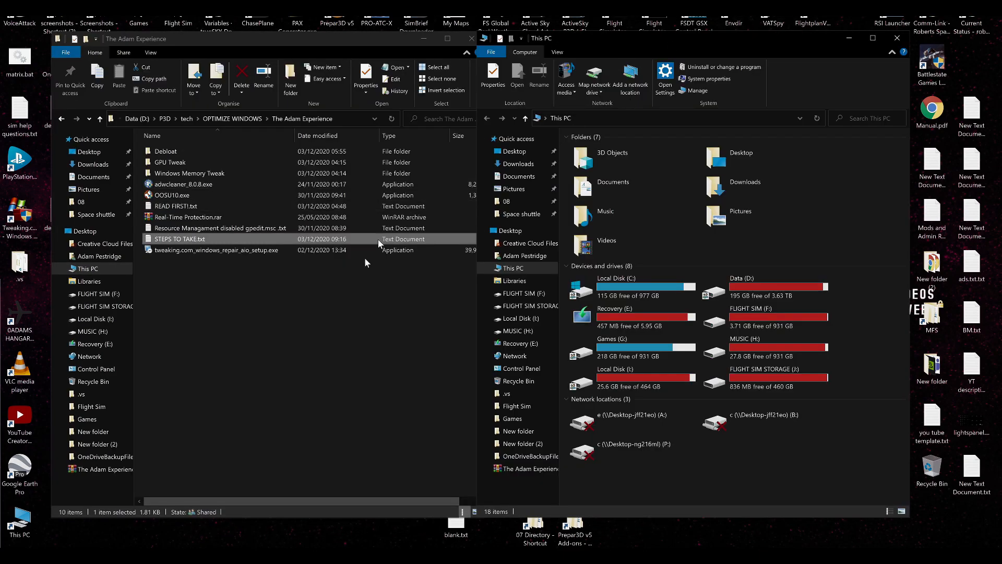
- Run OOSU10.exe from The Adam Experience folder as administrator and apply only the recommended settings in O&O ShutUp10
left_click(164, 199)
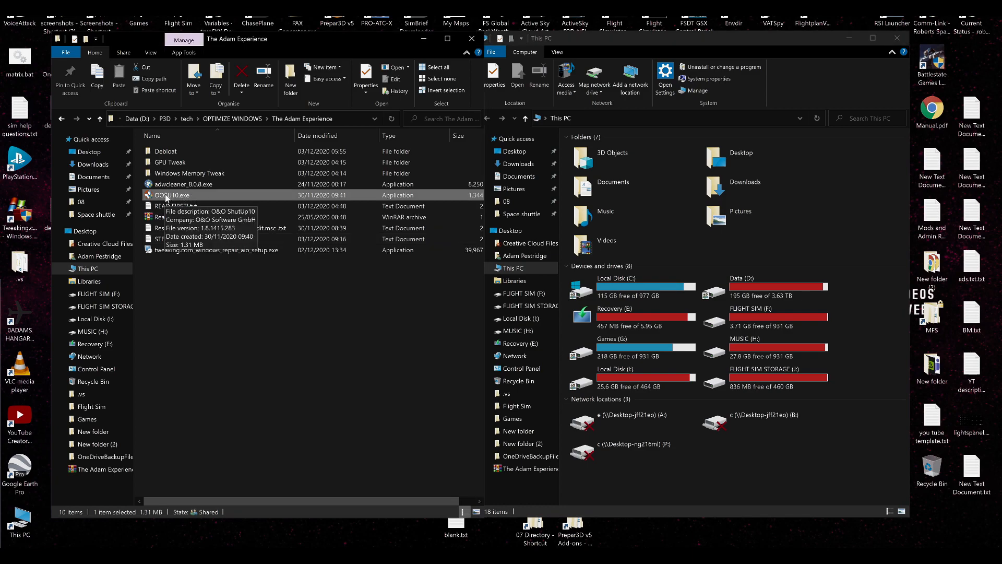
right_click(165, 194)
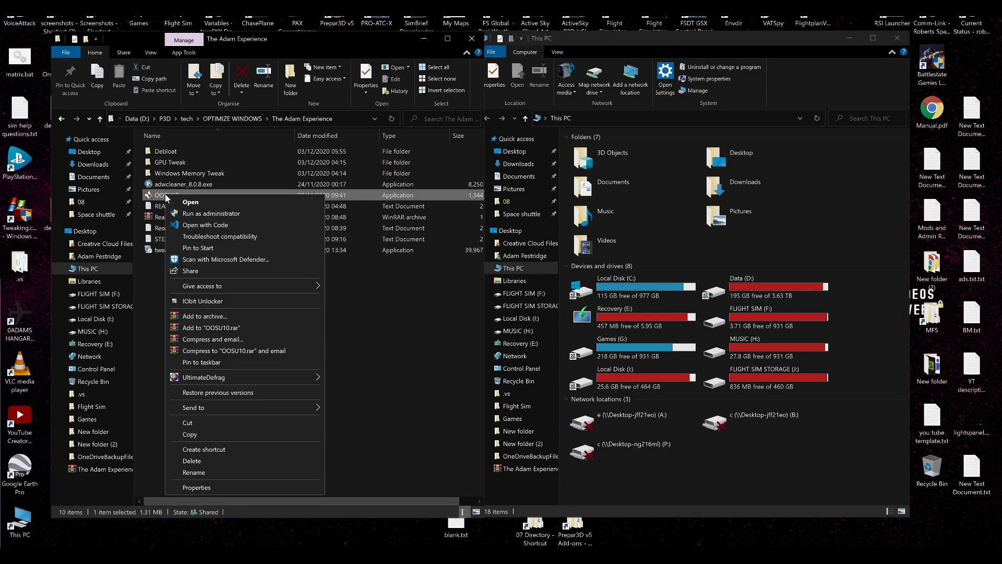
left_click(197, 213)
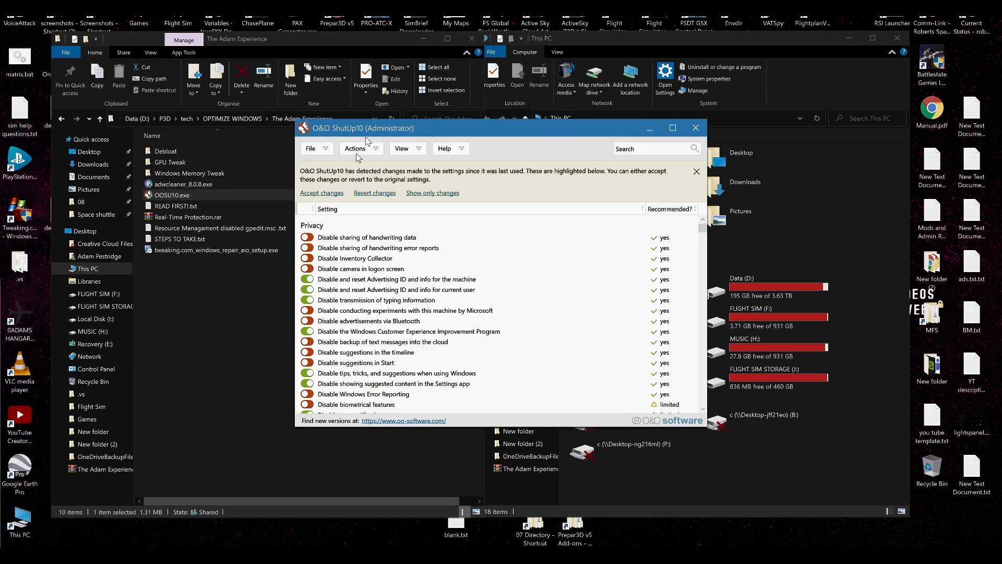
left_click(339, 31)
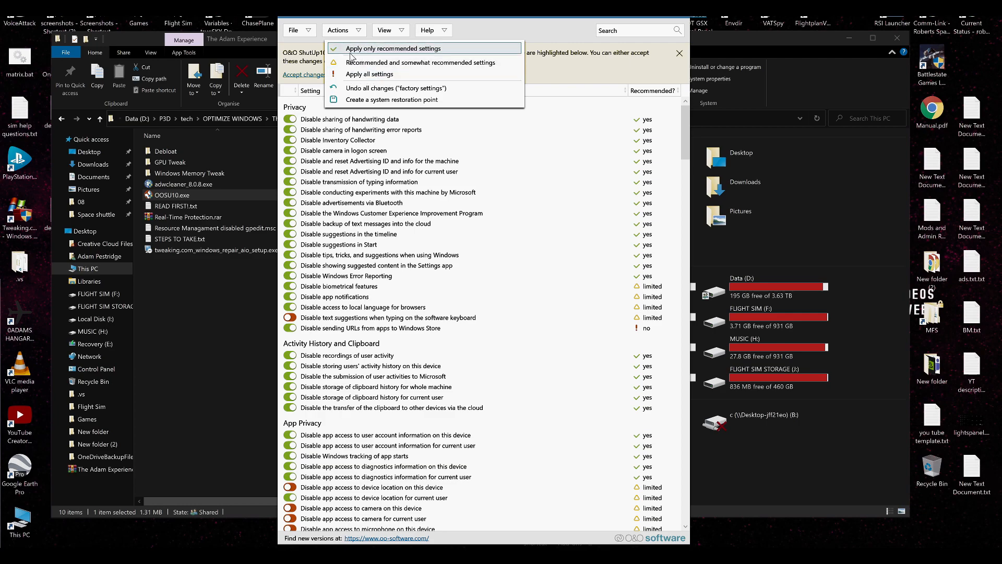
left_click(385, 49)
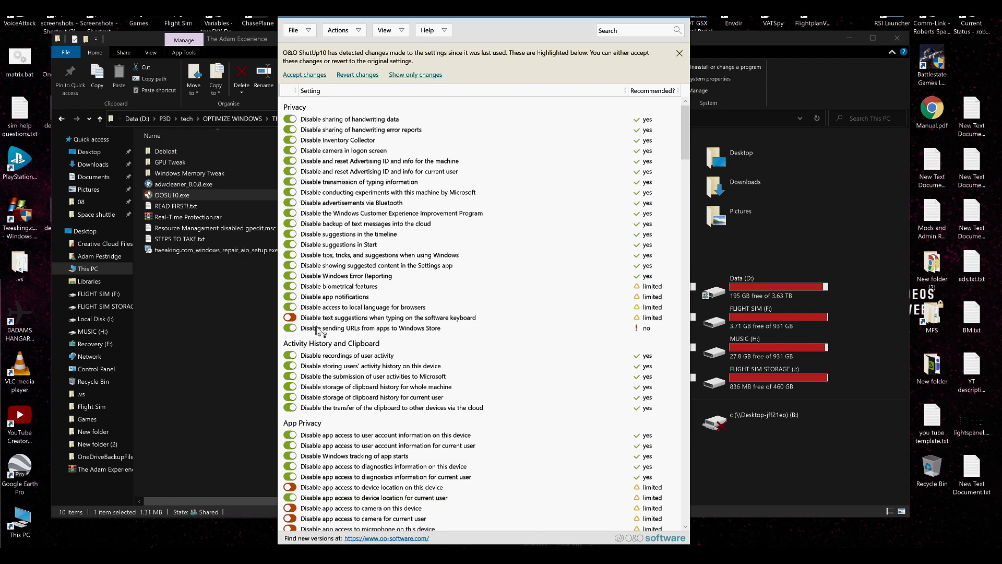
- Review the list of disabled Windows features, accept the detected changes, and close O&O ShutUp10
scroll(412, 386, "down", 3)
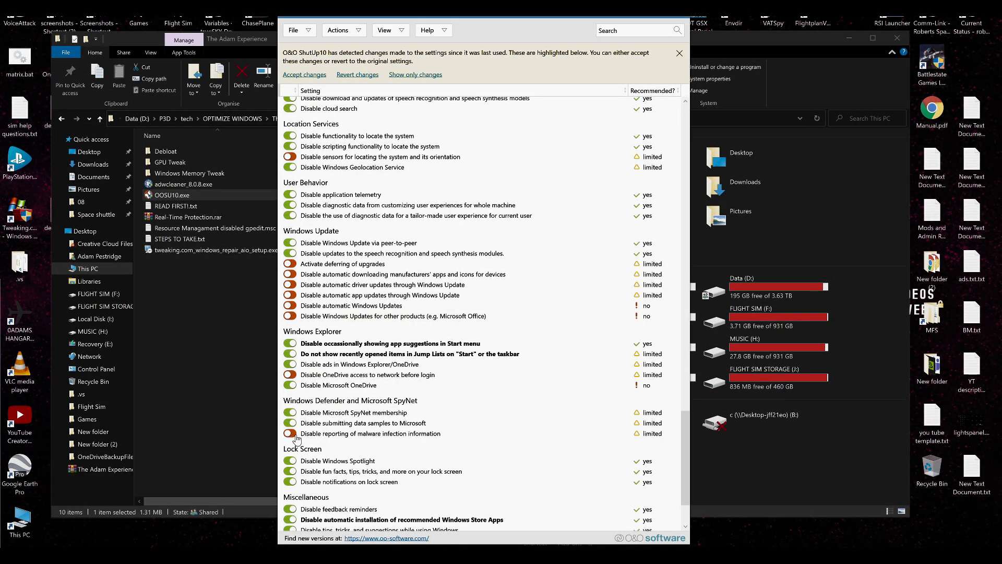
scroll(305, 439, "down", 2)
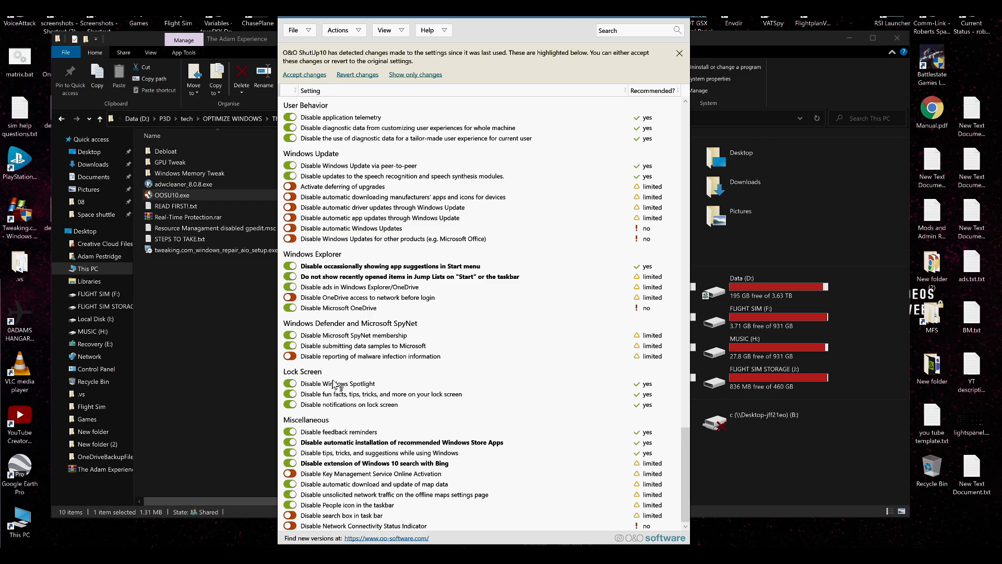
scroll(385, 425, "up", 2)
scroll(384, 426, "up", 18)
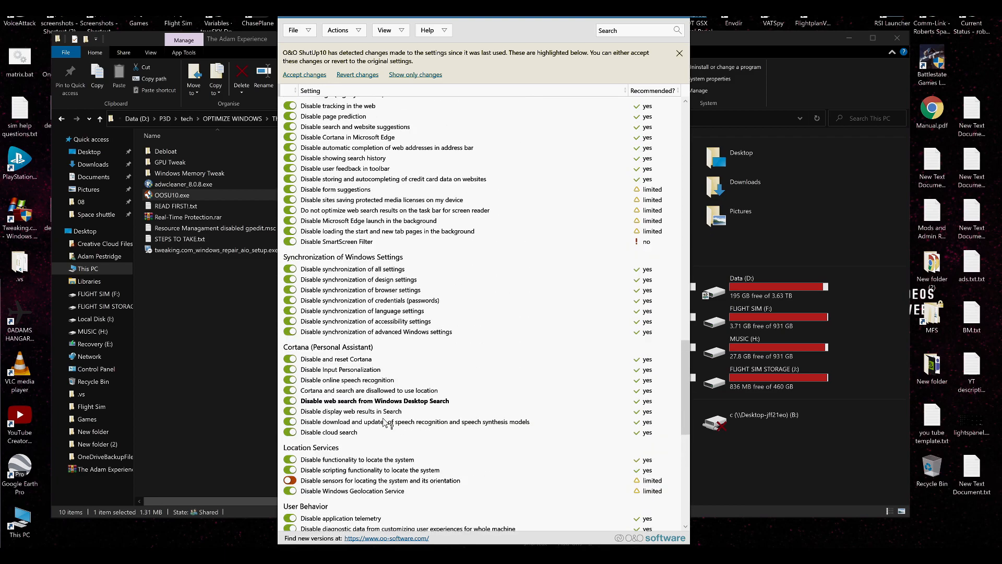
scroll(385, 426, "up", 20)
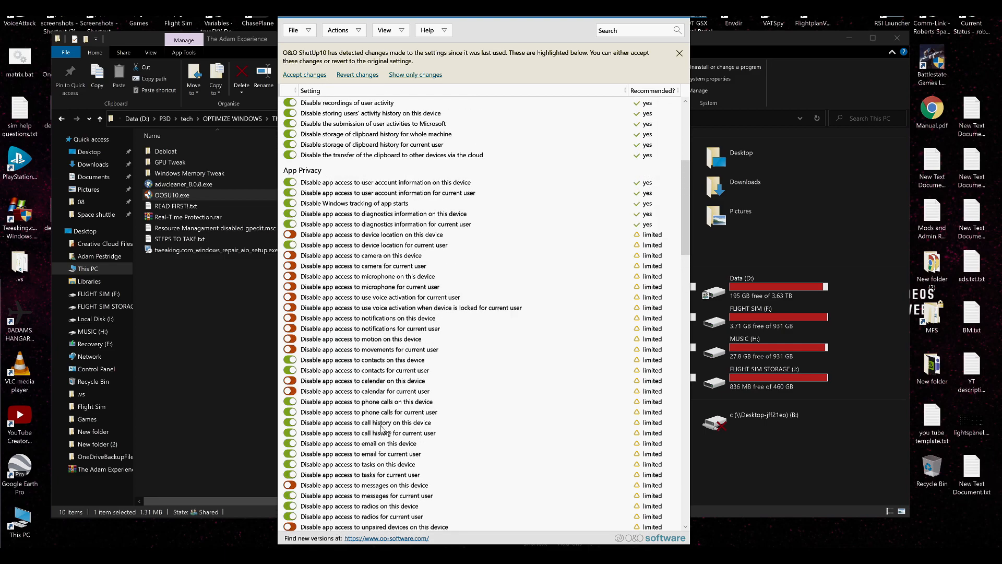
left_click(293, 76)
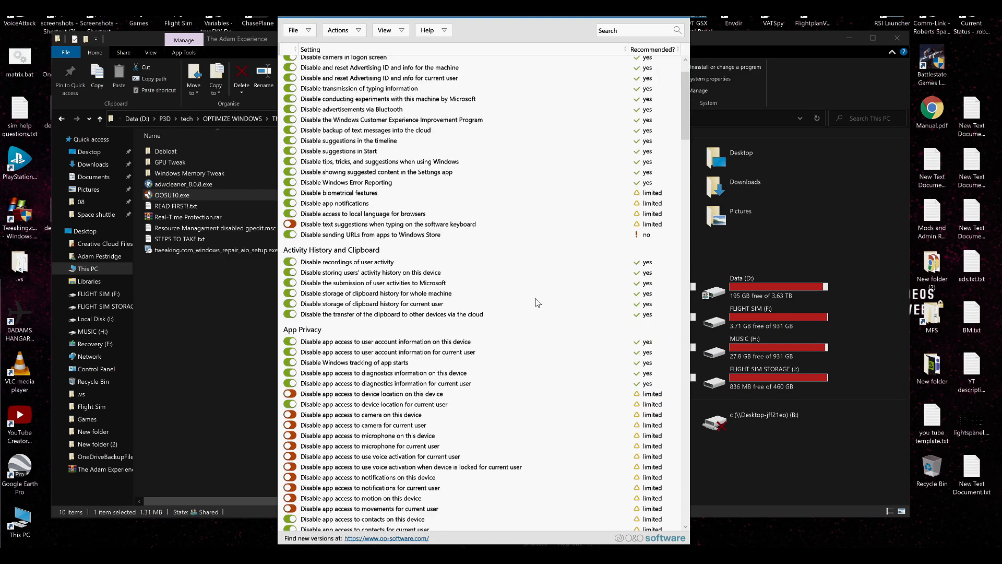
scroll(537, 302, "up", 2)
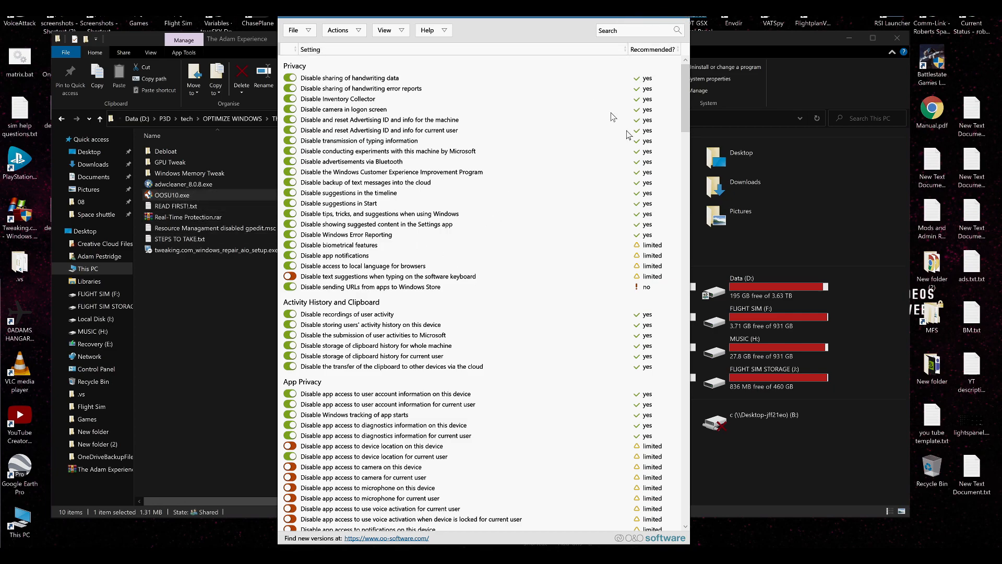
left_click(690, 19)
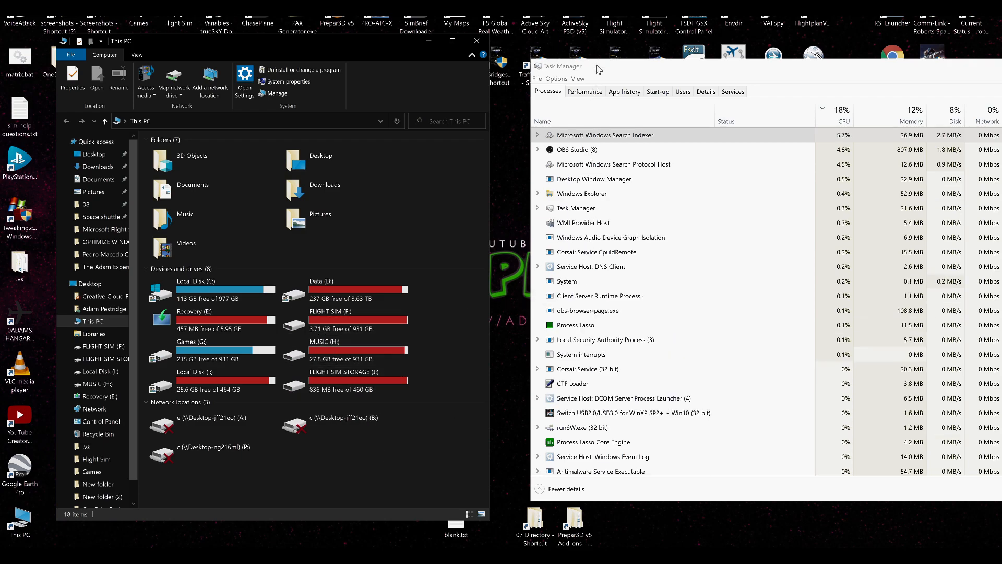
- Examine memory and CPU performance and the running processes sorted by CPU usage in Task Manager
left_click(584, 91)
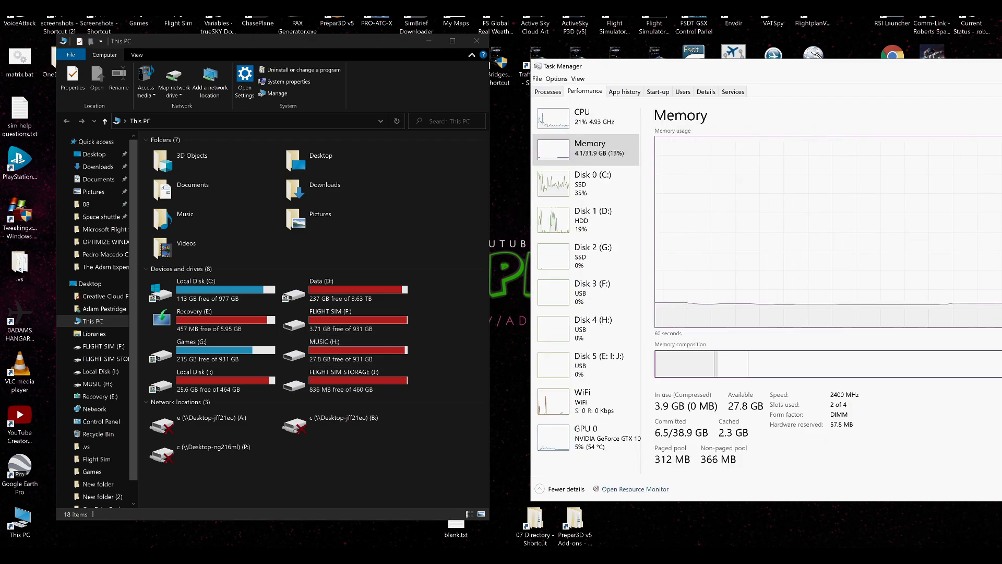
left_click(580, 129)
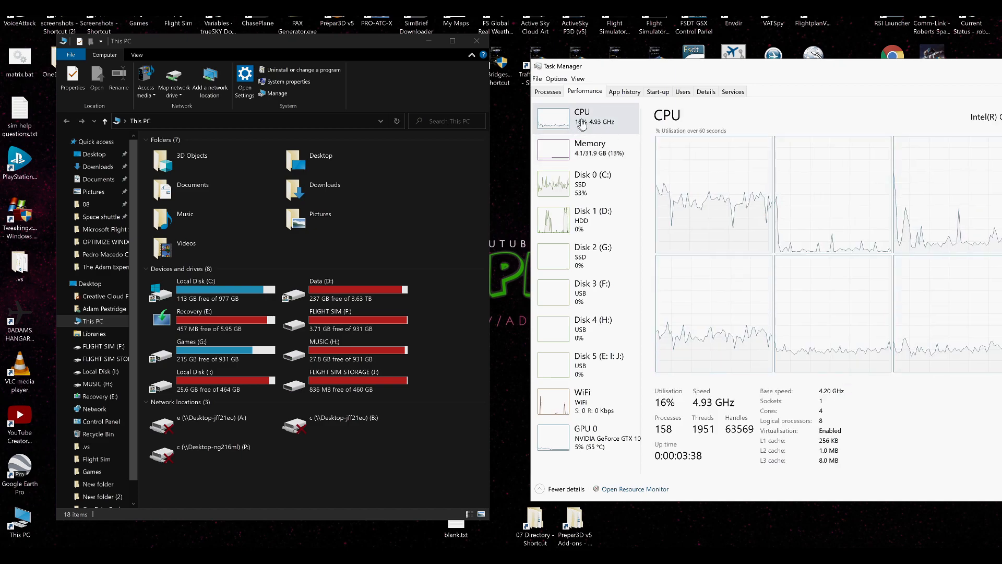
left_click(547, 91)
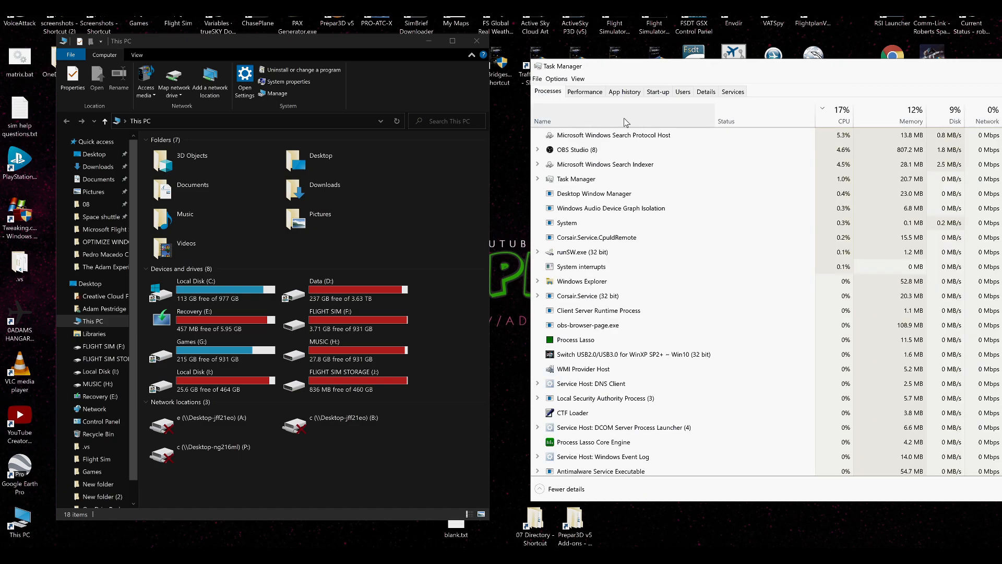
left_click(823, 124)
left_click(823, 123)
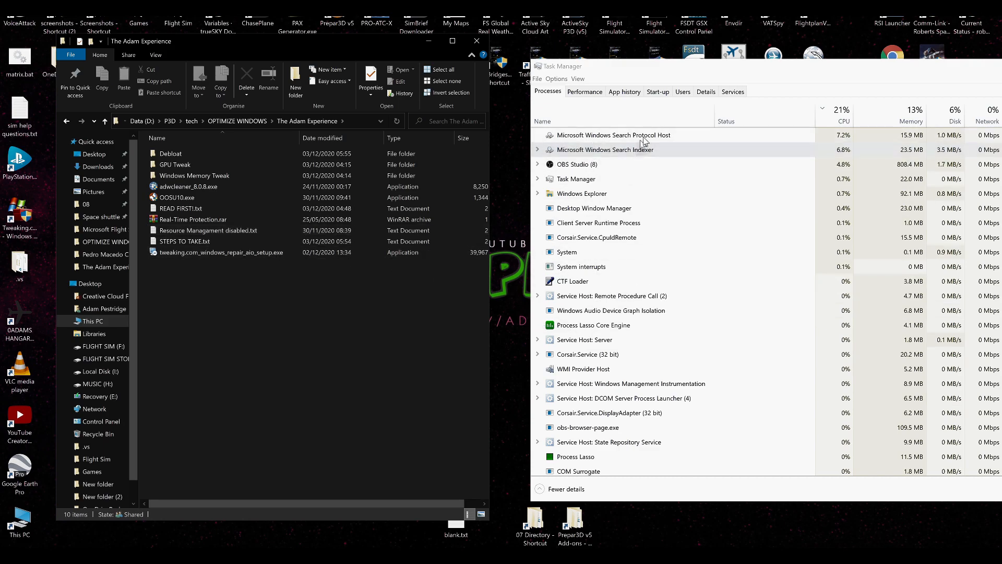
left_click(595, 92)
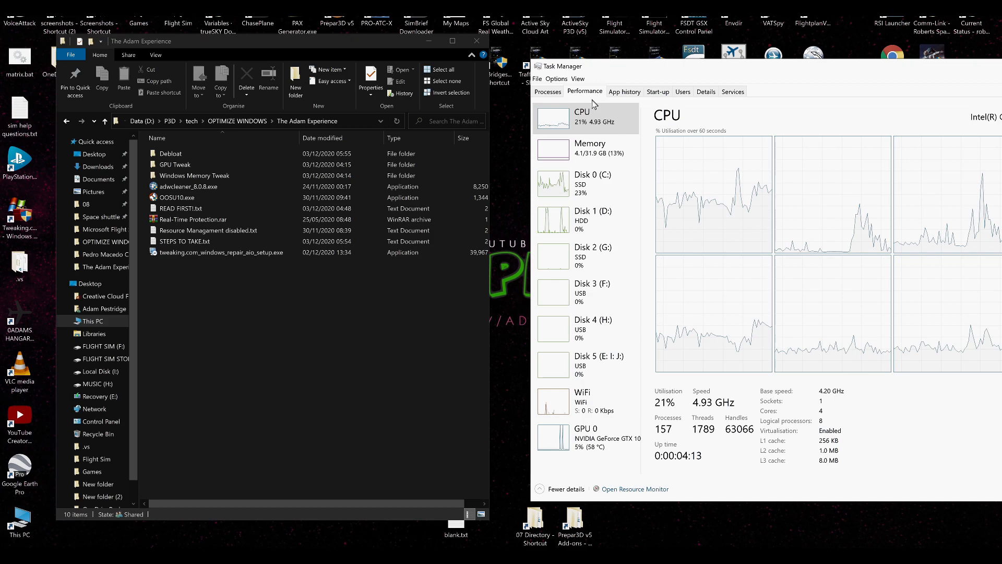
left_click(548, 92)
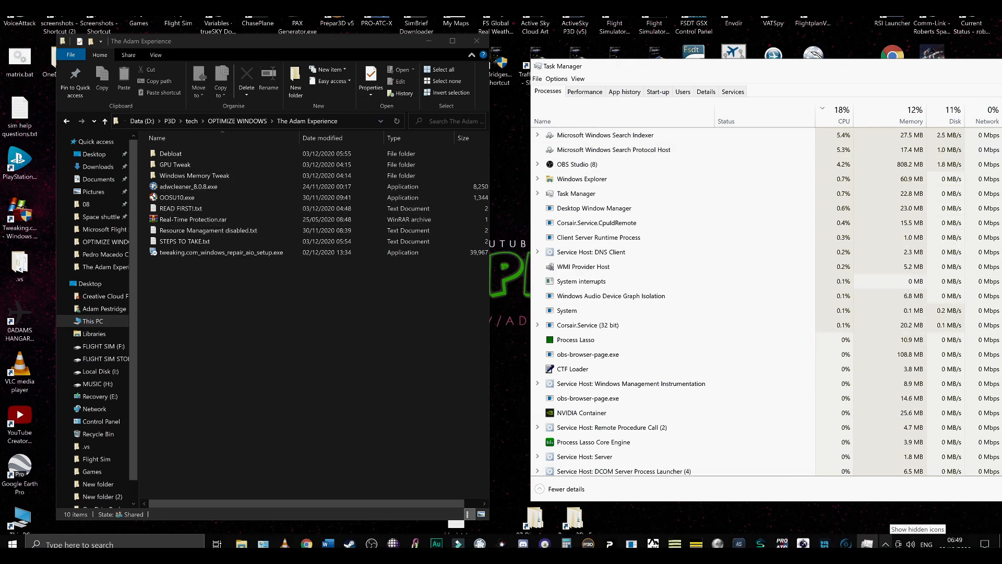
left_click(886, 543)
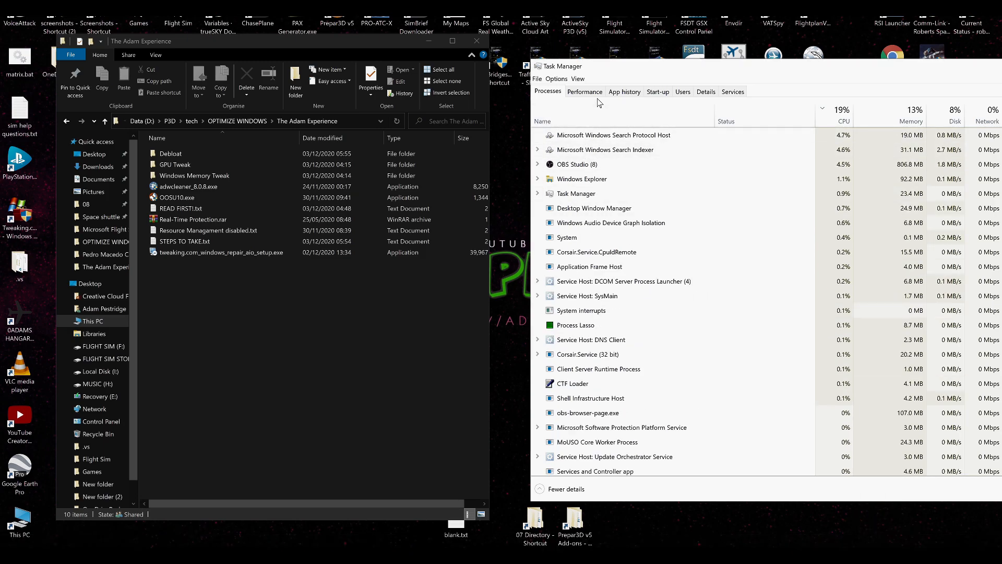
left_click(595, 92)
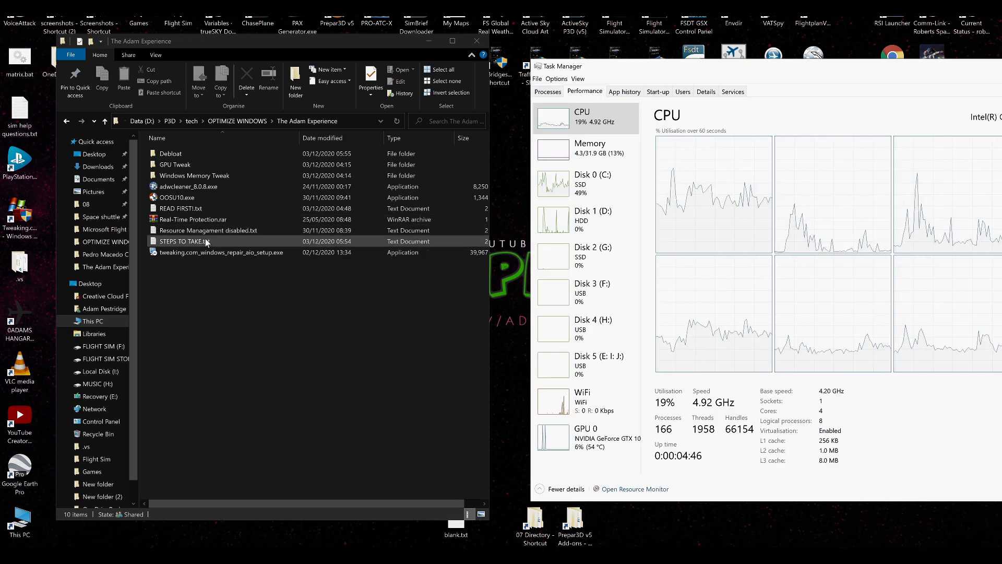
- Open STEPS TO TAKE.txt, highlight item 5 on resource management, place the notes beside the folder window, and open the Resource Managament disabled text file
double_click(164, 243)
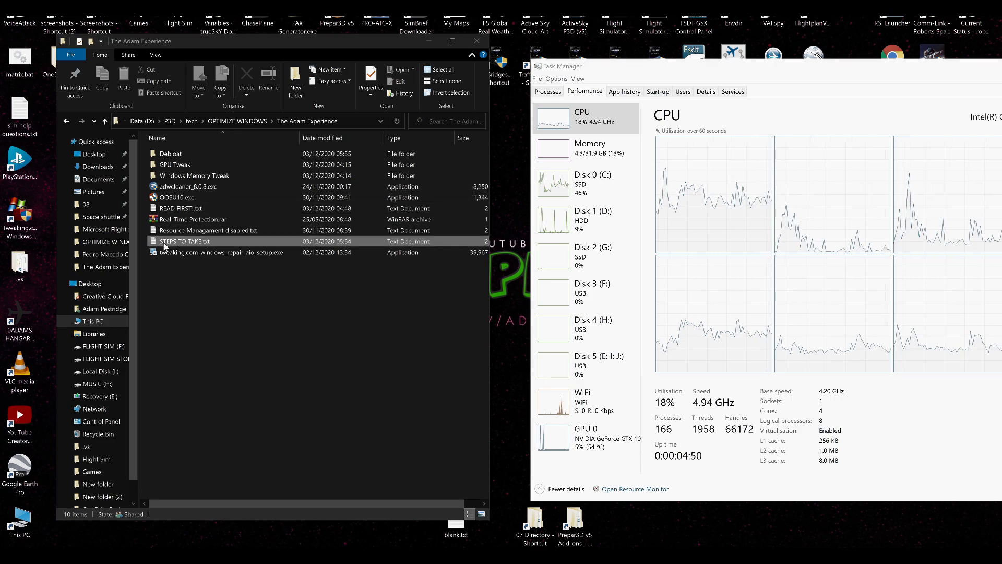
left_click_drag(154, 99, 348, 18)
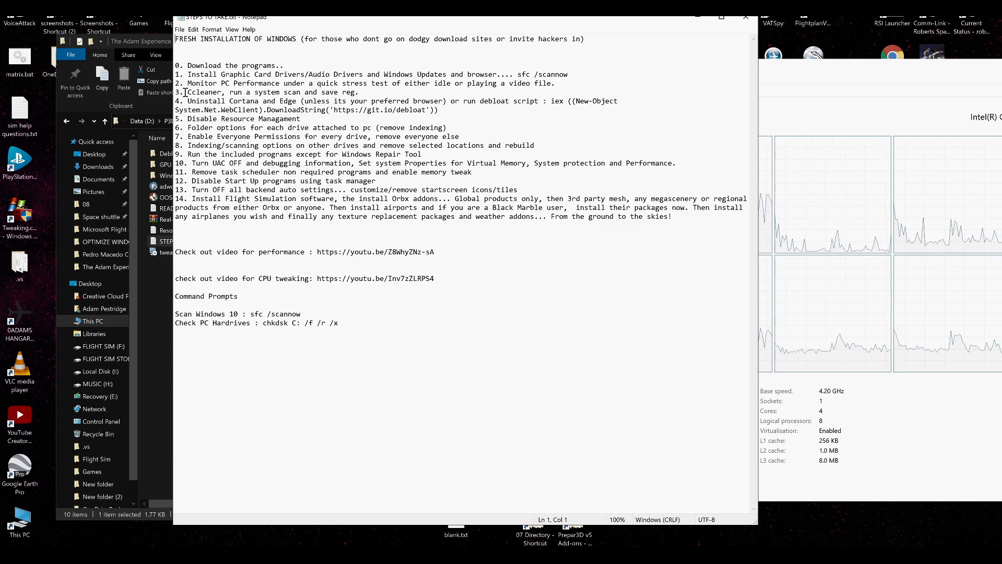
left_click_drag(185, 92, 459, 117)
left_click_drag(313, 128, 192, 120)
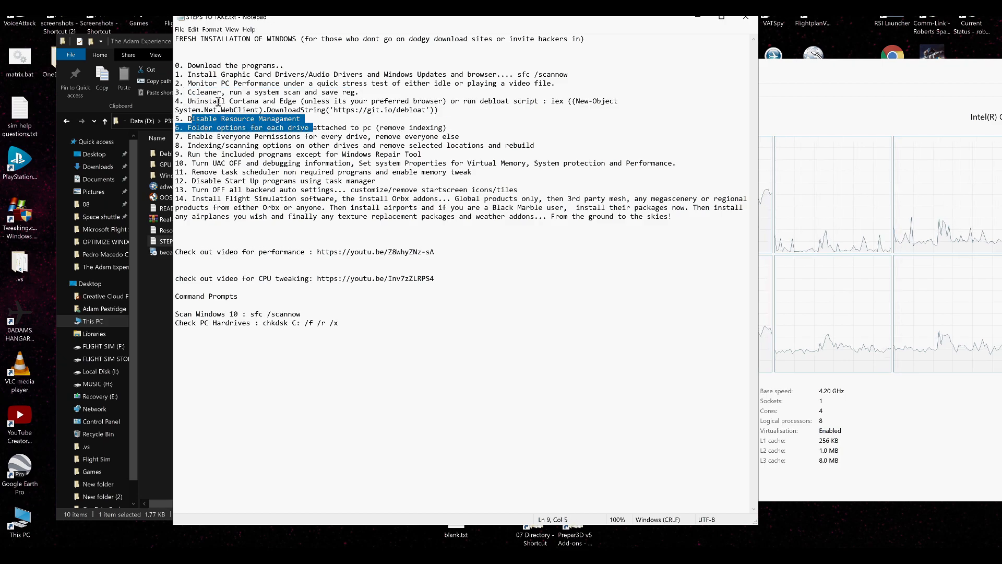
left_click_drag(301, 21, 642, 44)
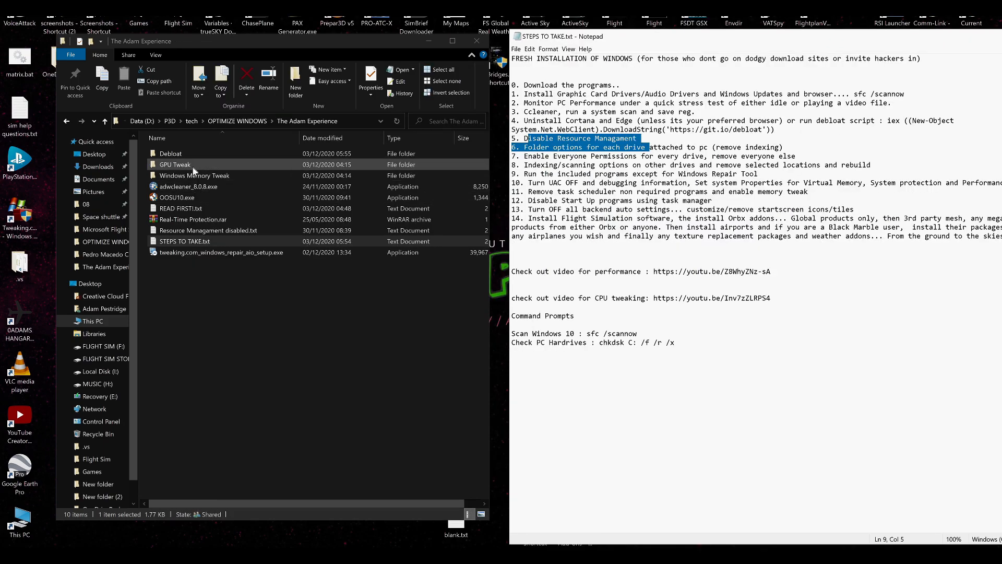
double_click(179, 231)
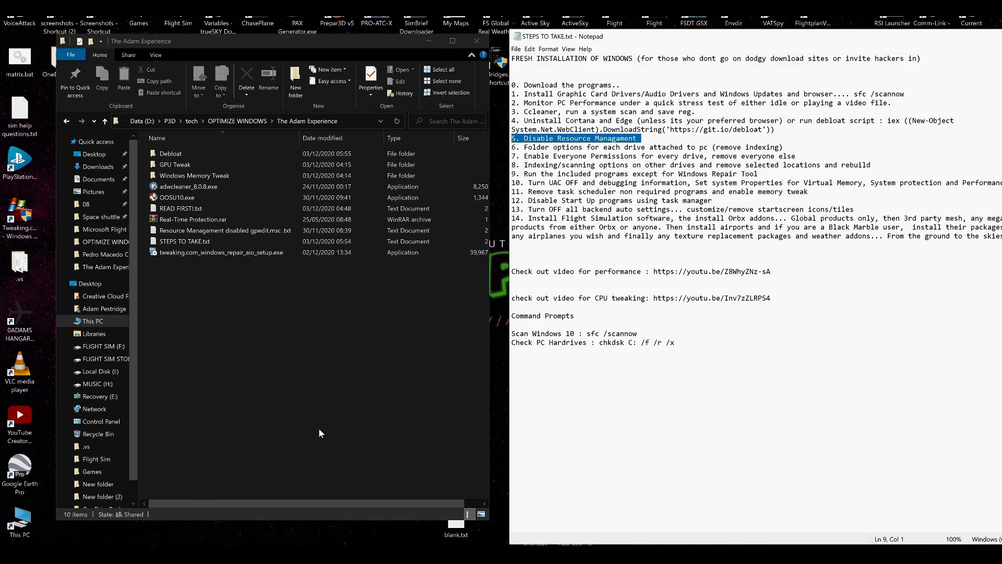
key("super+x")
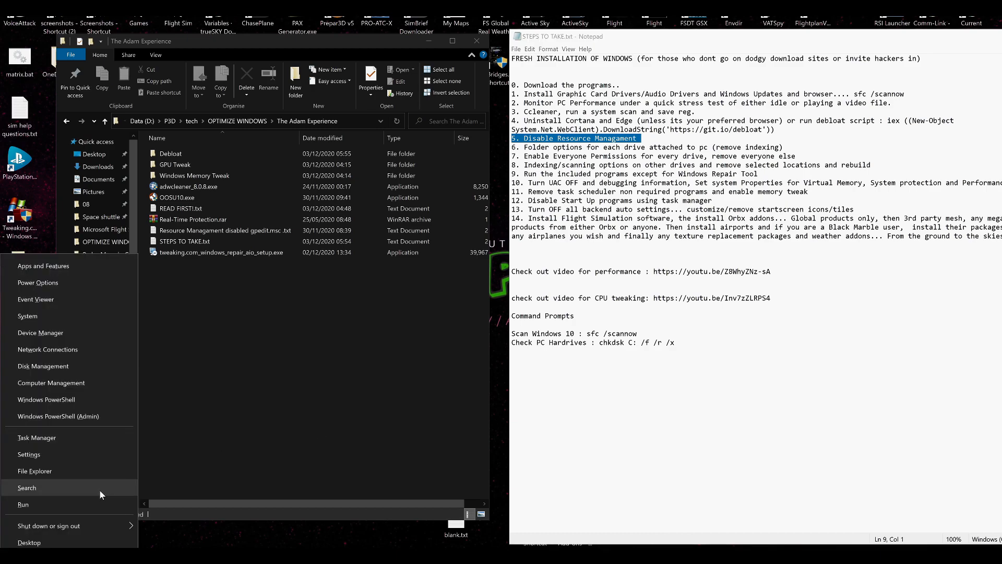
left_click(53, 503)
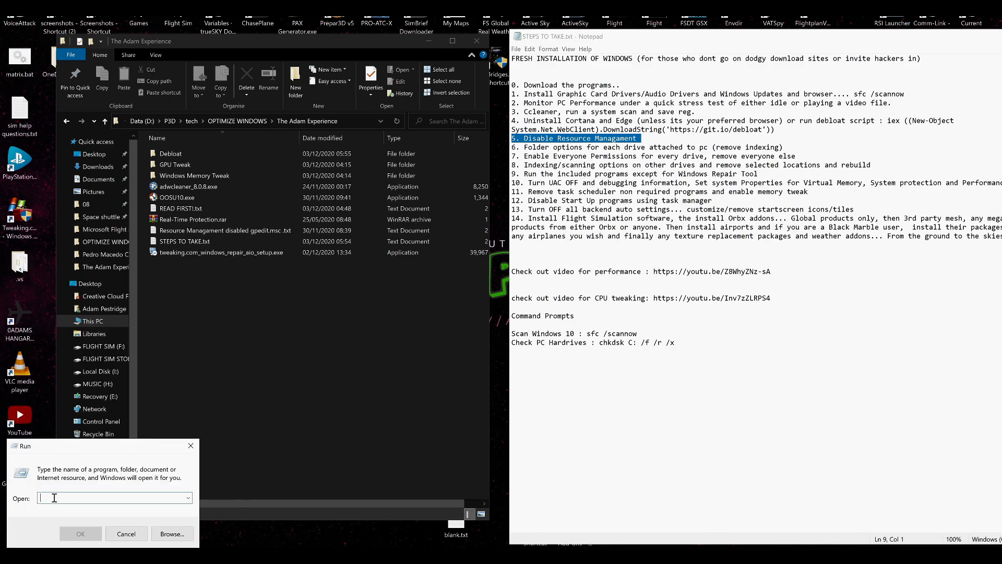
left_click(190, 445)
- Launch the Local Group Policy Editor with gpedit.msc, move its window to the middle of the desktop and adjust the policy tree's width
key("super+r")
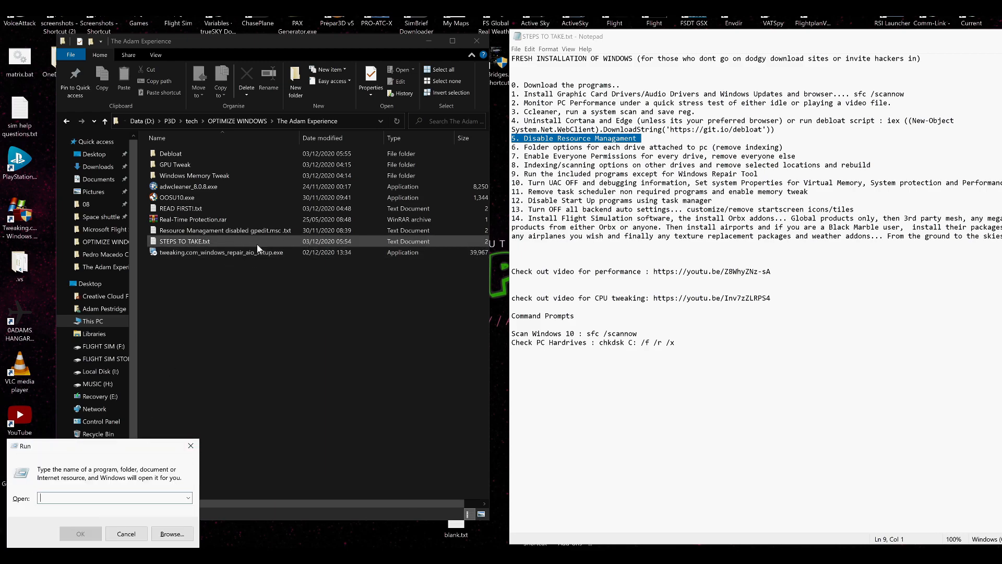
type("gpedit.msc")
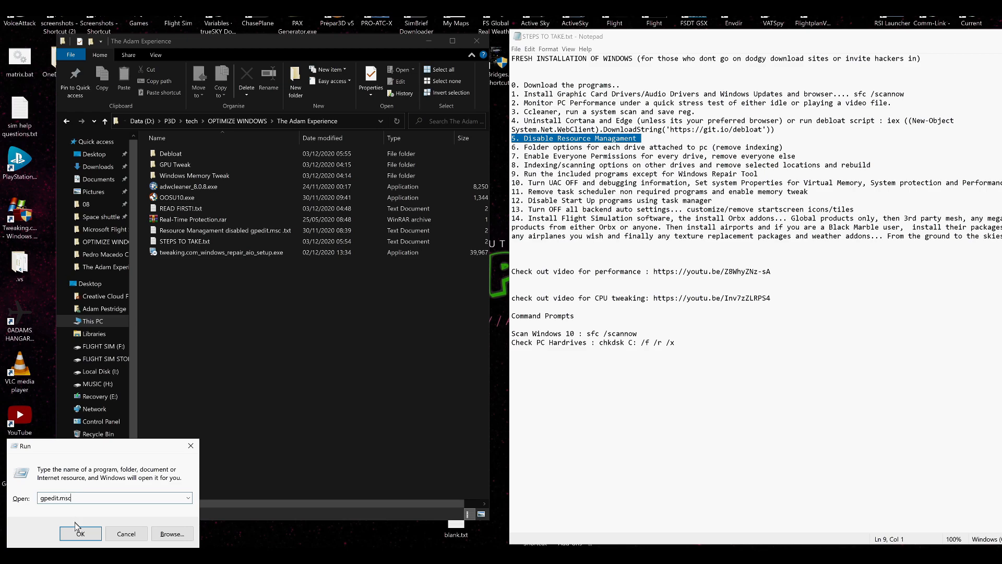
left_click(89, 532)
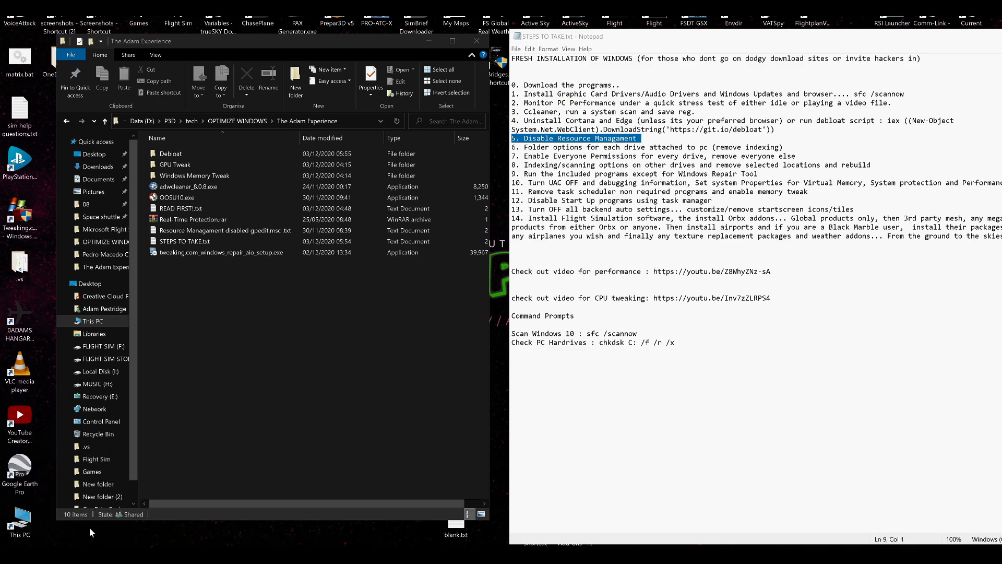
left_click_drag(222, 87, 364, 191)
left_click_drag(307, 319, 341, 319)
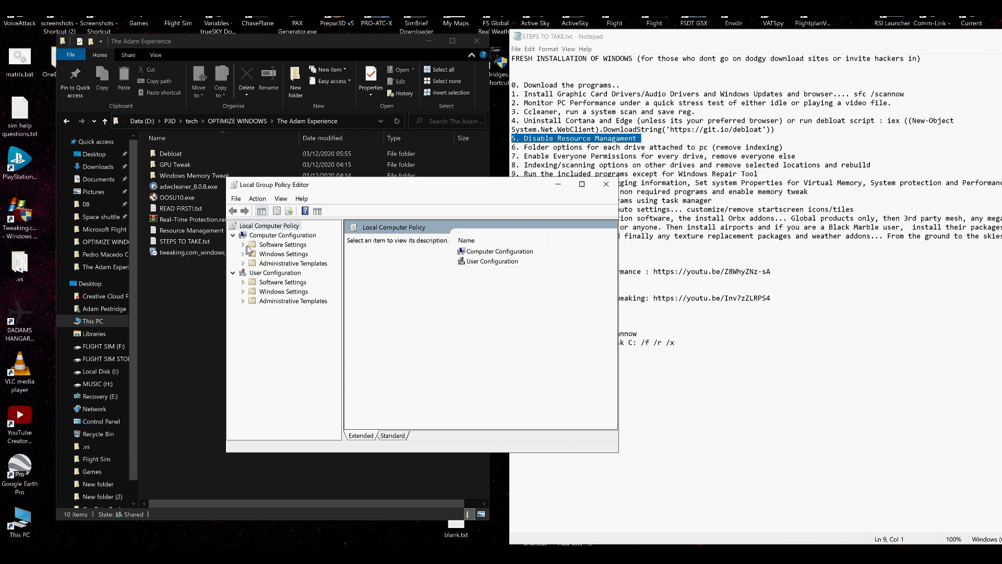
- Open "Resource Managament disabled gpedit.msc .txt" and arrange it beside the Local Group Policy Editor window
left_click_drag(278, 190, 555, 137)
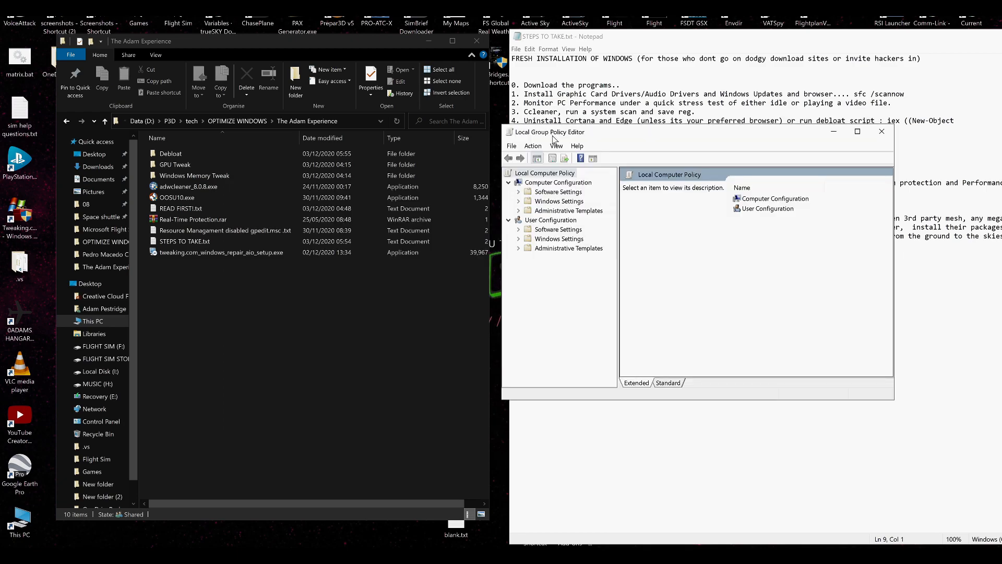
left_click_drag(554, 139, 549, 163)
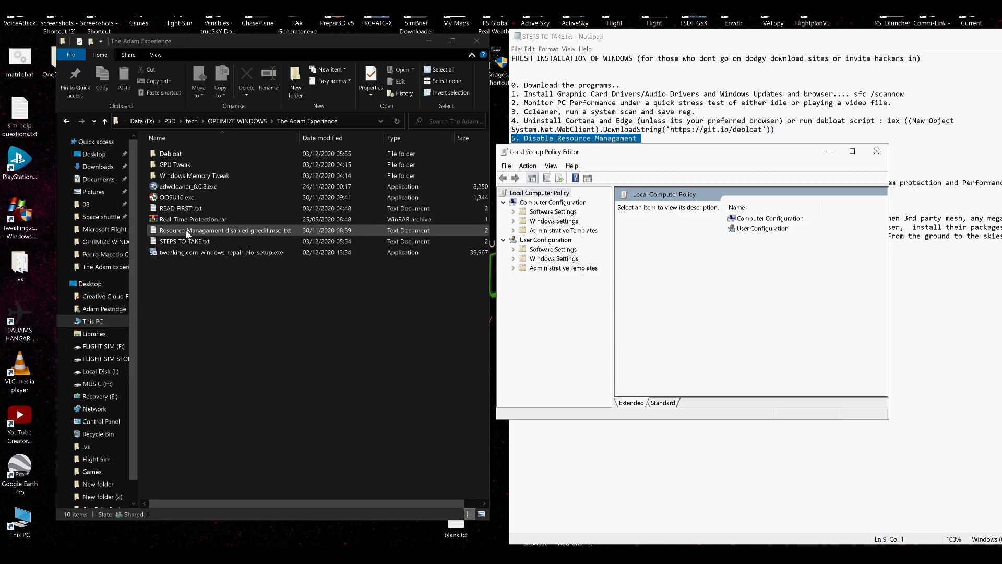
double_click(246, 229)
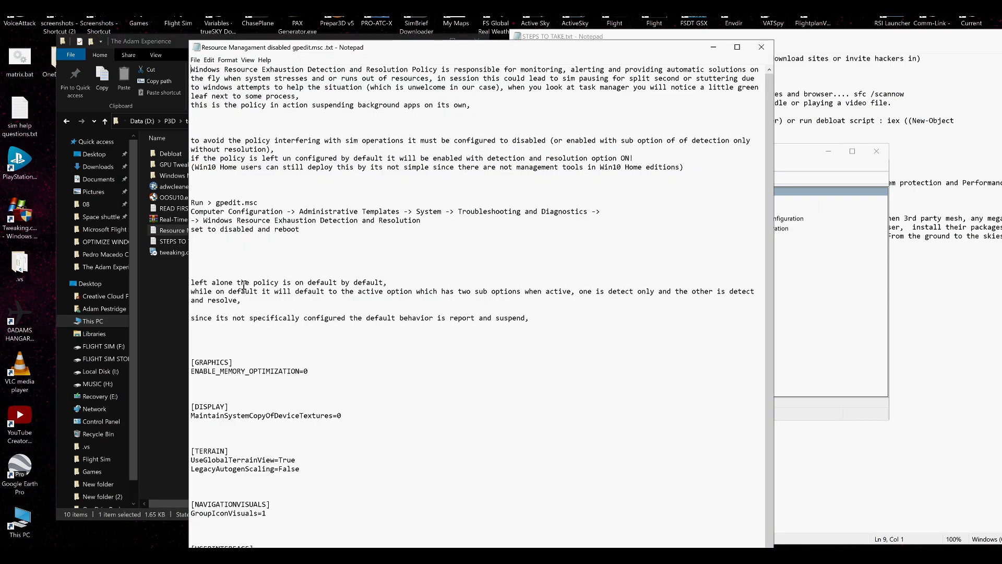
left_click_drag(313, 48, 125, 315)
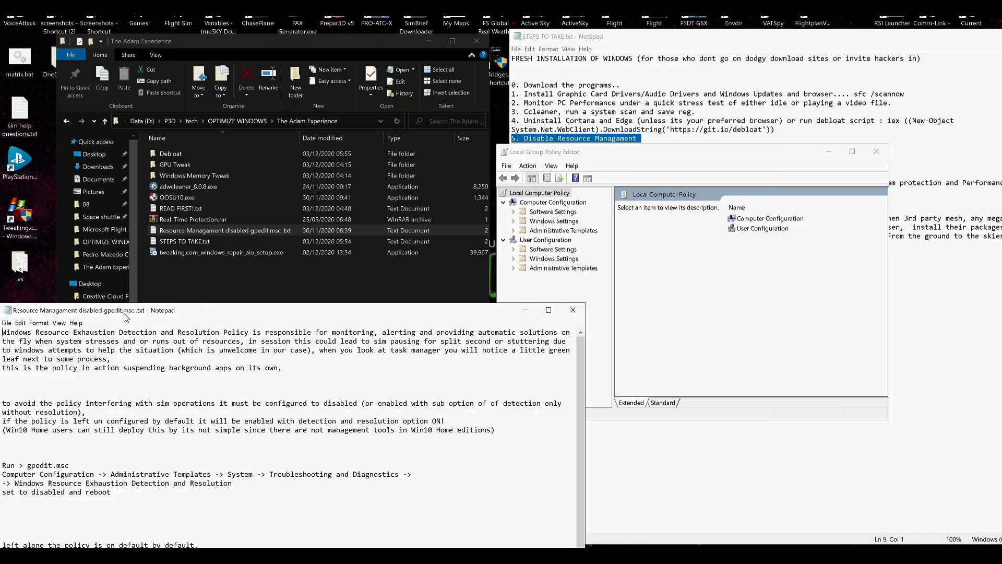
- Go to Computer Configuration > Administrative Templates > System > Troubleshooting and Diagnostics > Windows Resource Exhaustion Detection and Resolution in the policy tree
left_click(513, 230)
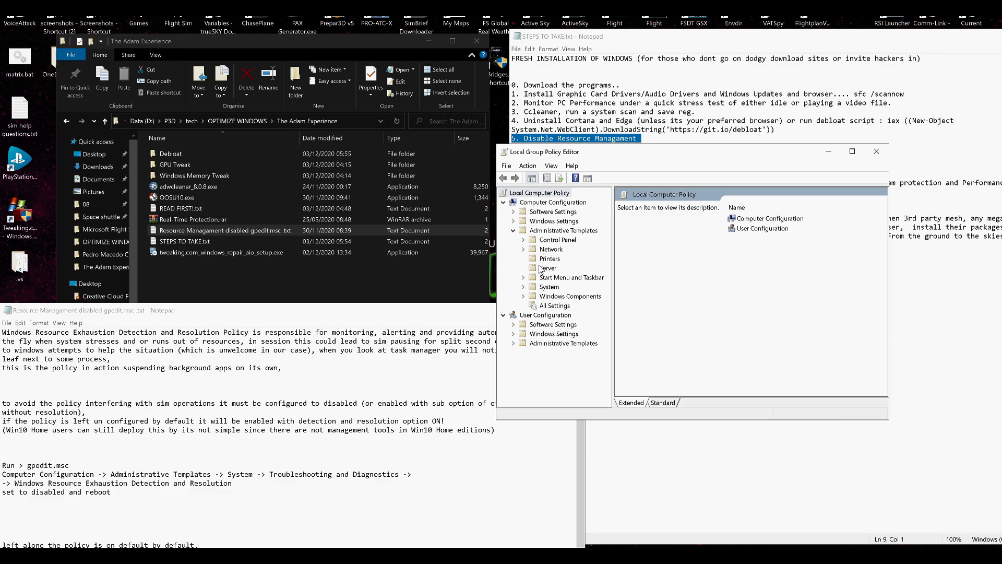
left_click(523, 287)
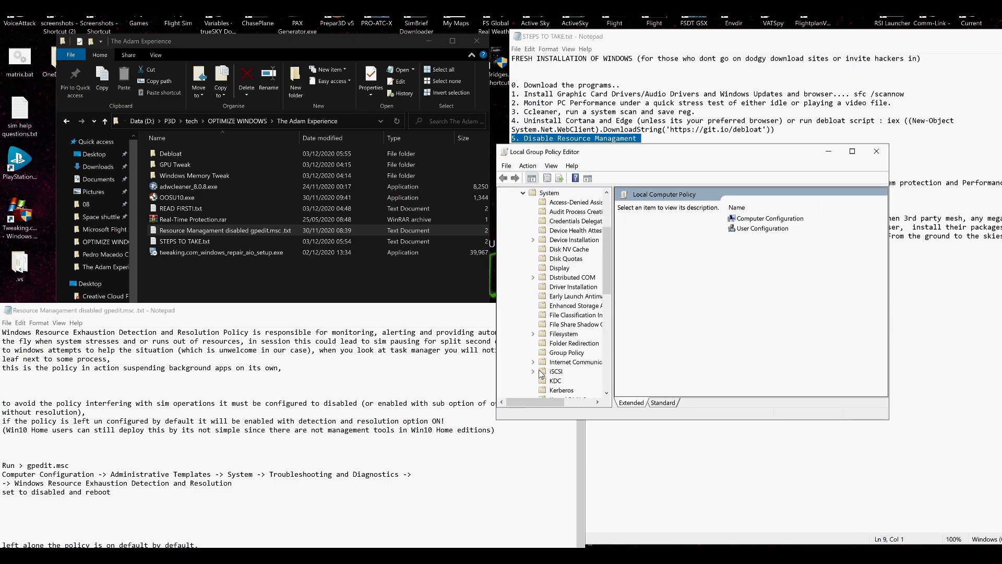
scroll(538, 372, "down", 6)
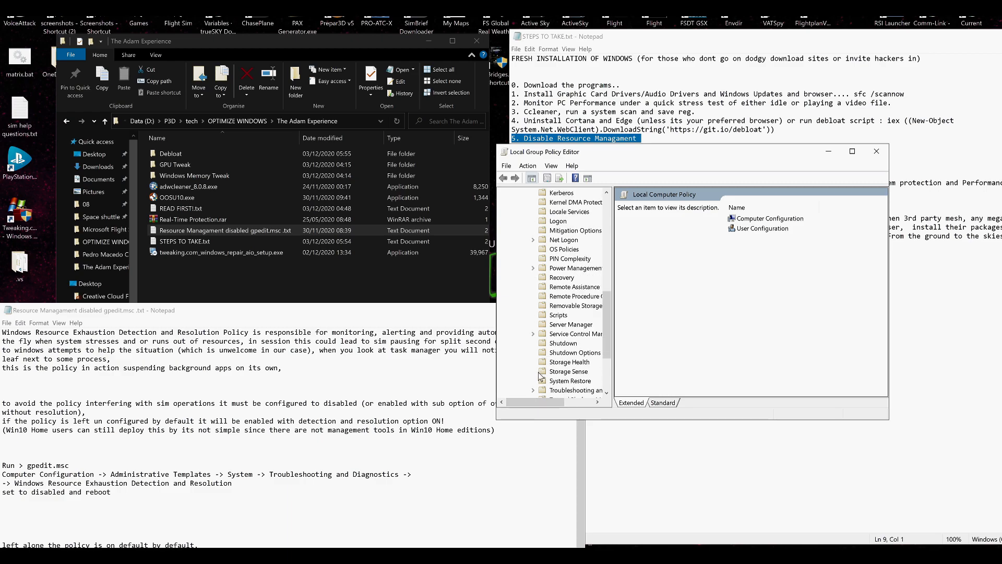
scroll(541, 375, "down", 1)
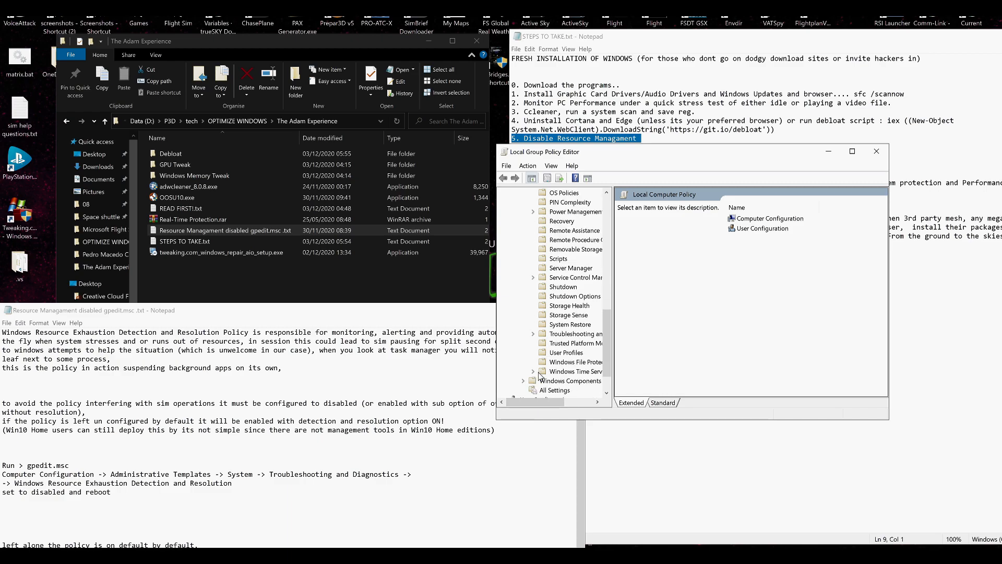
left_click(543, 335)
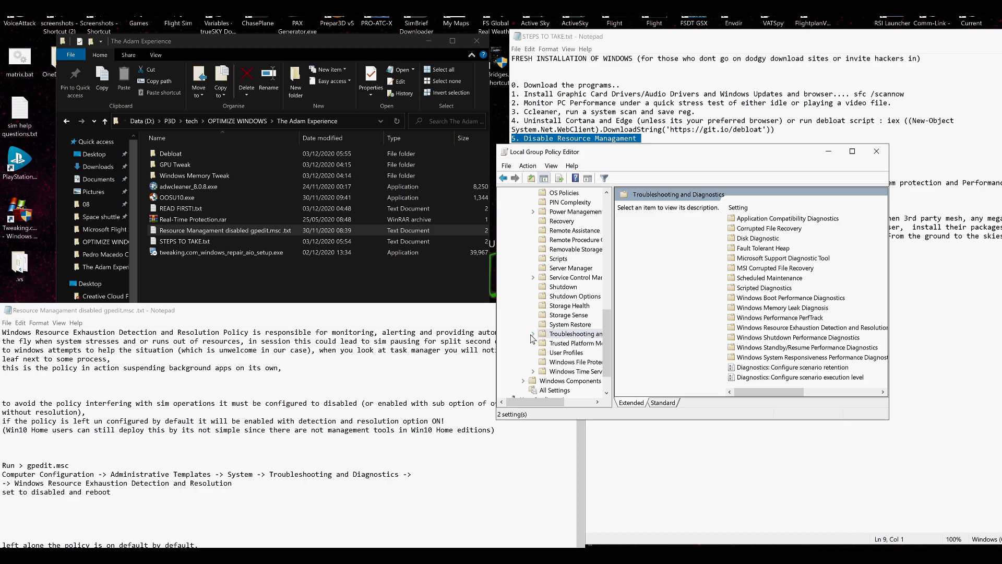
left_click(532, 335)
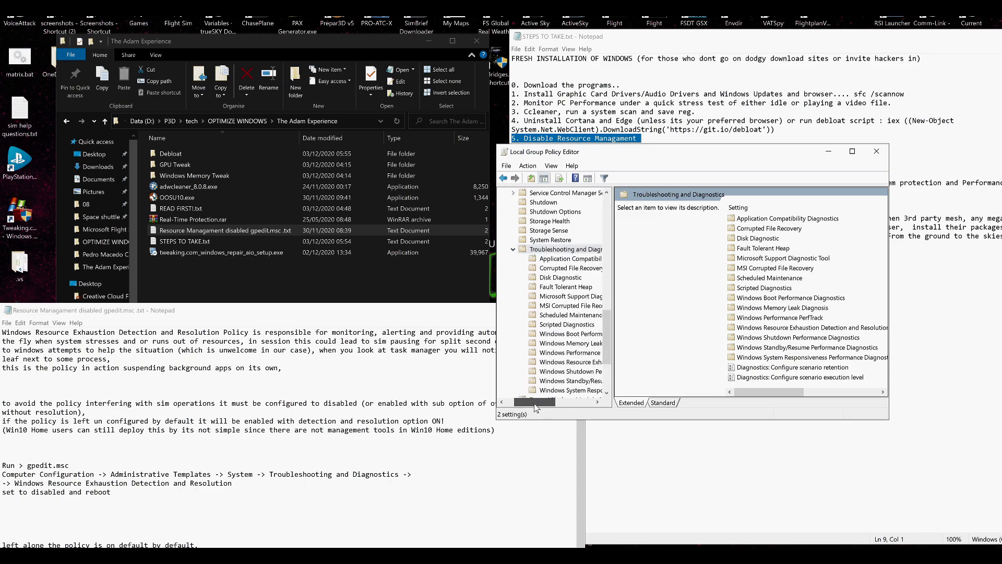
left_click_drag(535, 408, 551, 408)
left_click(541, 363)
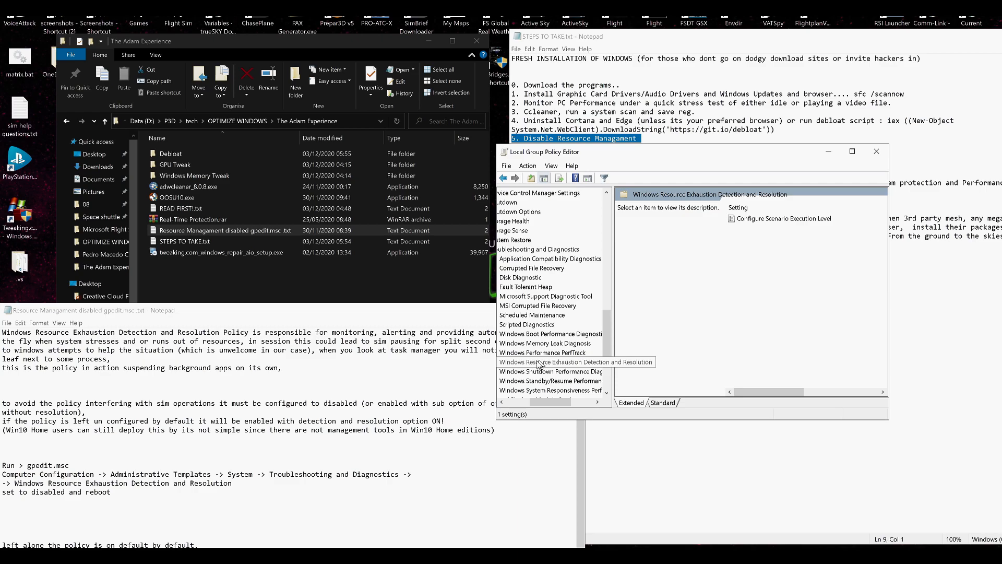
left_click_drag(543, 407, 530, 406)
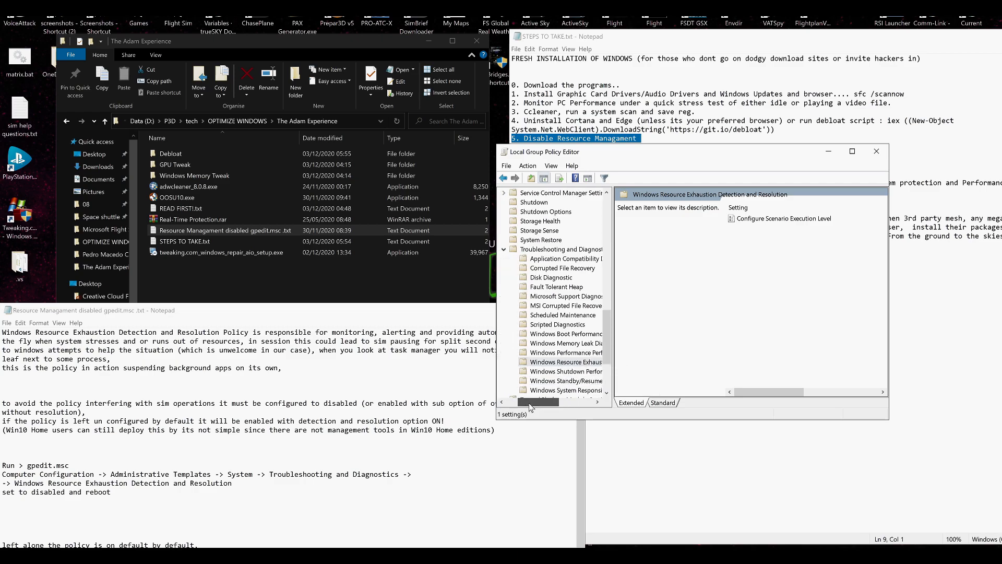
- Read the description of Configure Scenario Execution Level and open that policy setting for editing
left_click(817, 219)
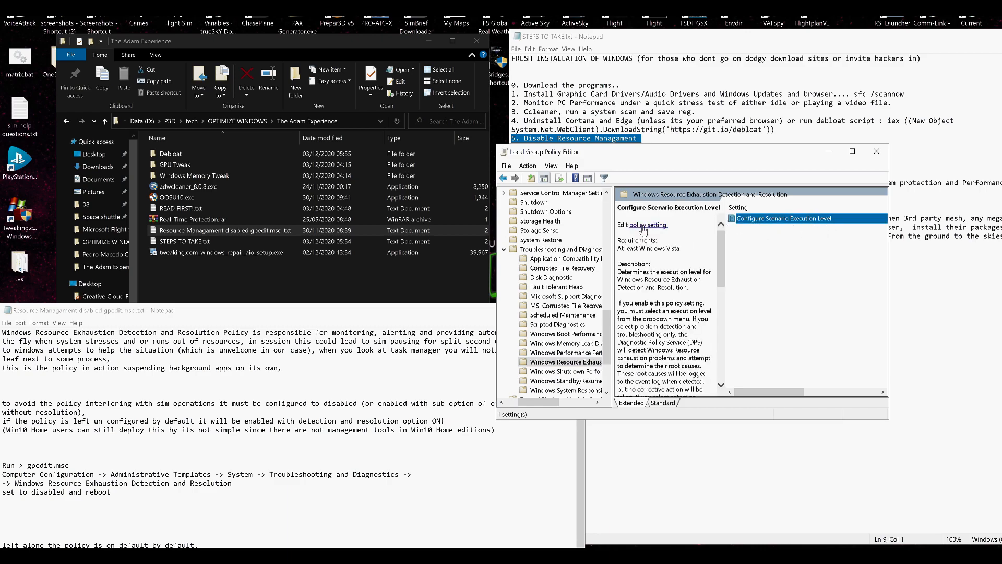
scroll(675, 285, "down", 10)
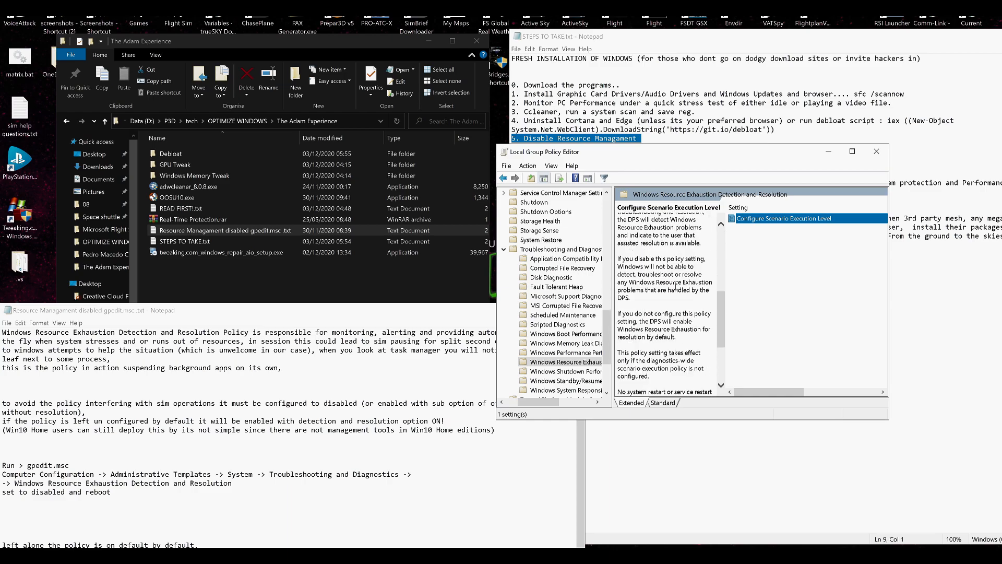
scroll(661, 345, "up", 8)
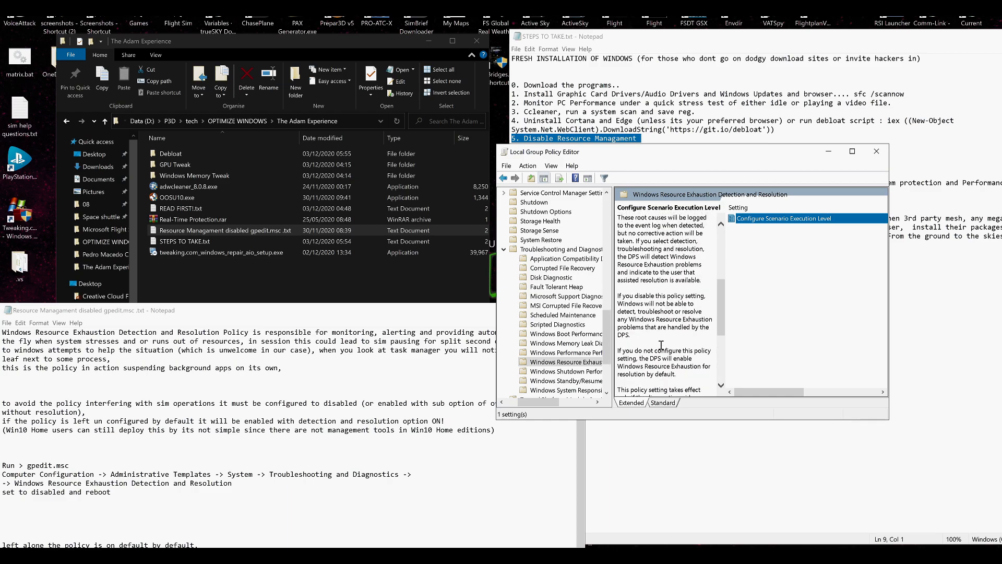
left_click(647, 225)
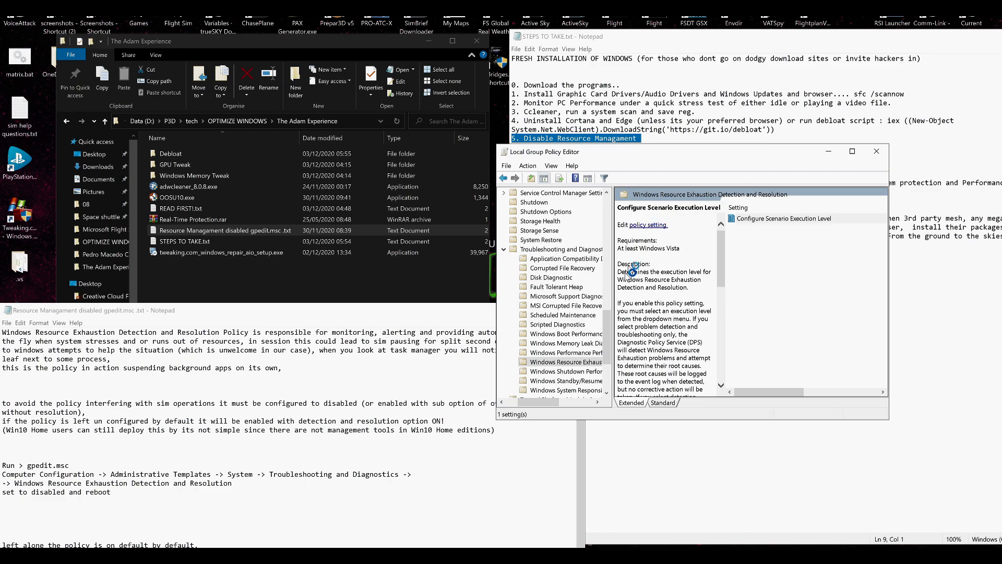
left_click_drag(204, 54, 717, 139)
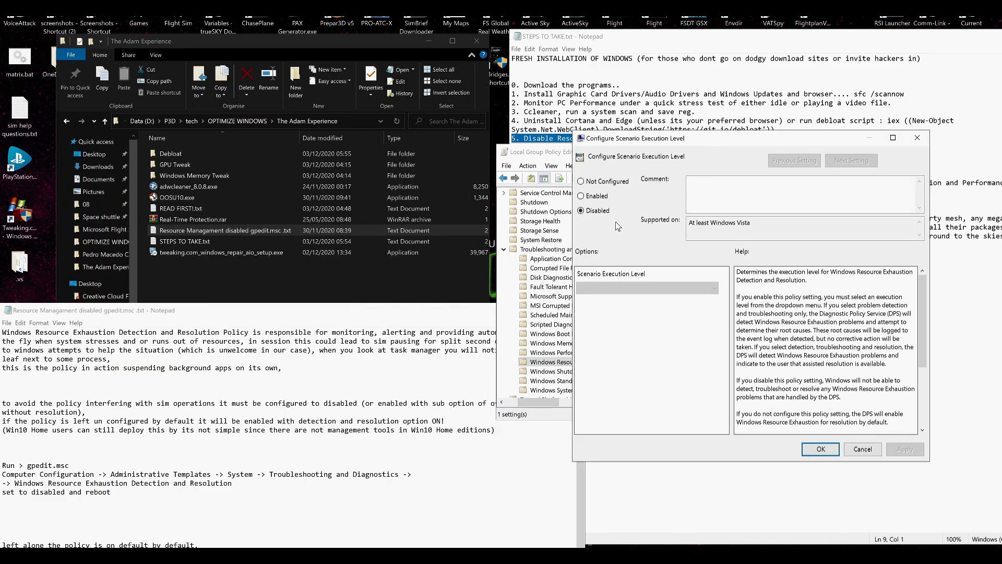
- Try the policy as Enabled with Detection, Troubleshooting and Resolution, and as Not Configured
left_click(603, 197)
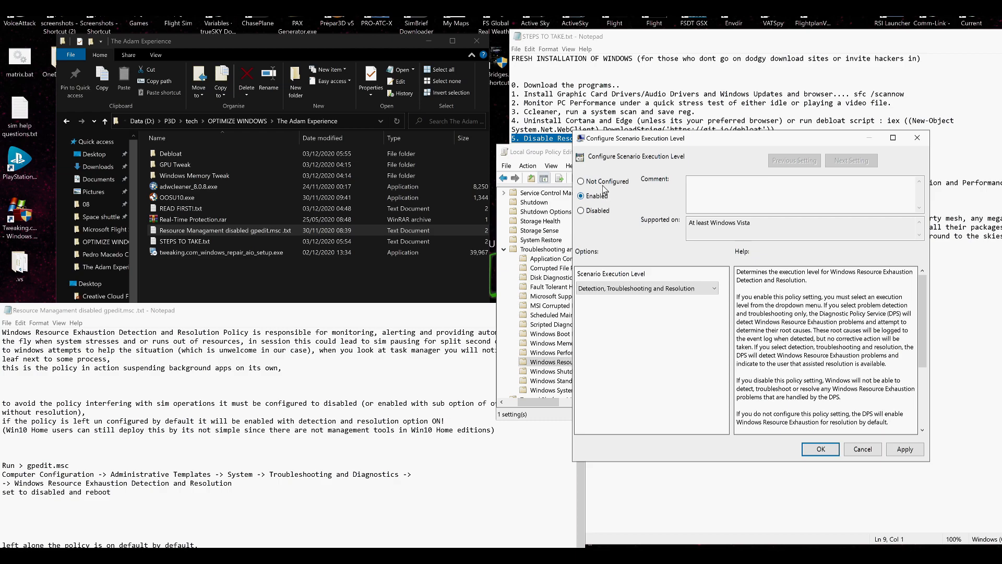
left_click(604, 183)
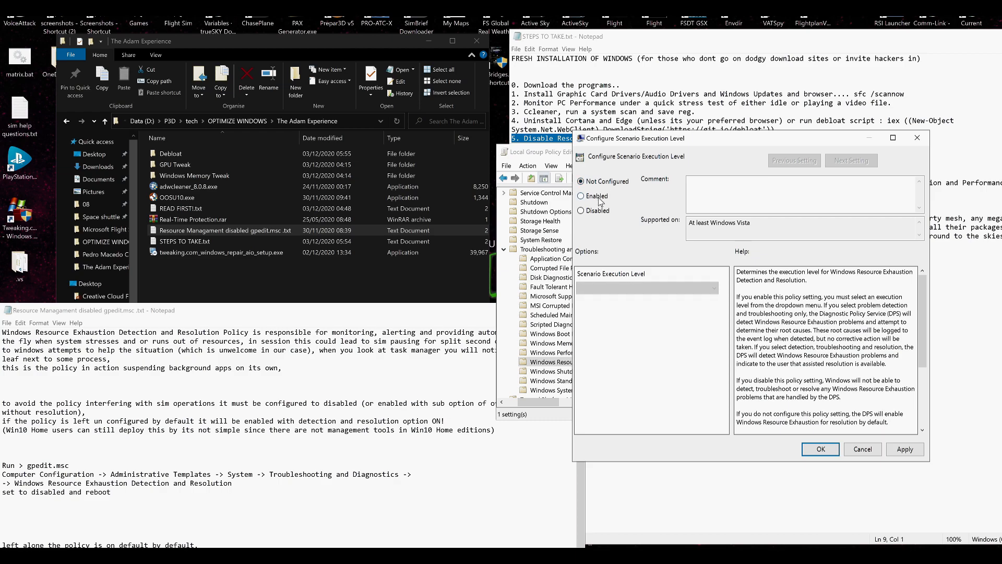
left_click(601, 201)
left_click(602, 287)
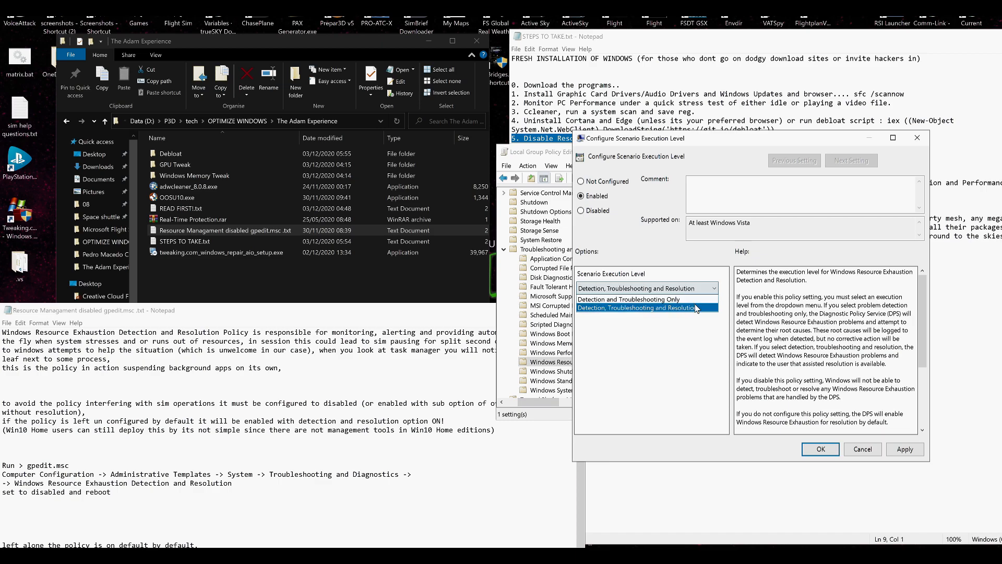
left_click(696, 308)
left_click(610, 191)
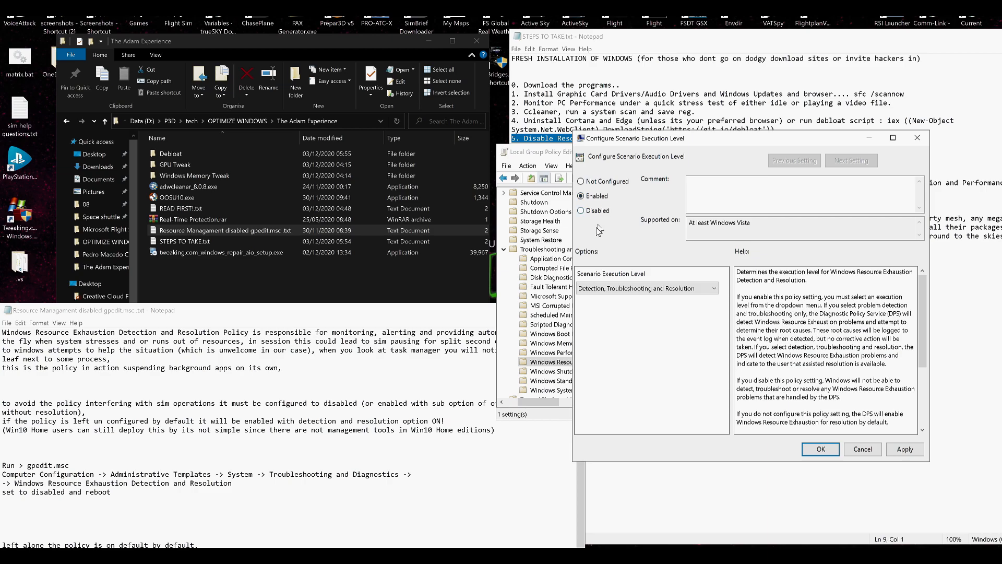
left_click(610, 184)
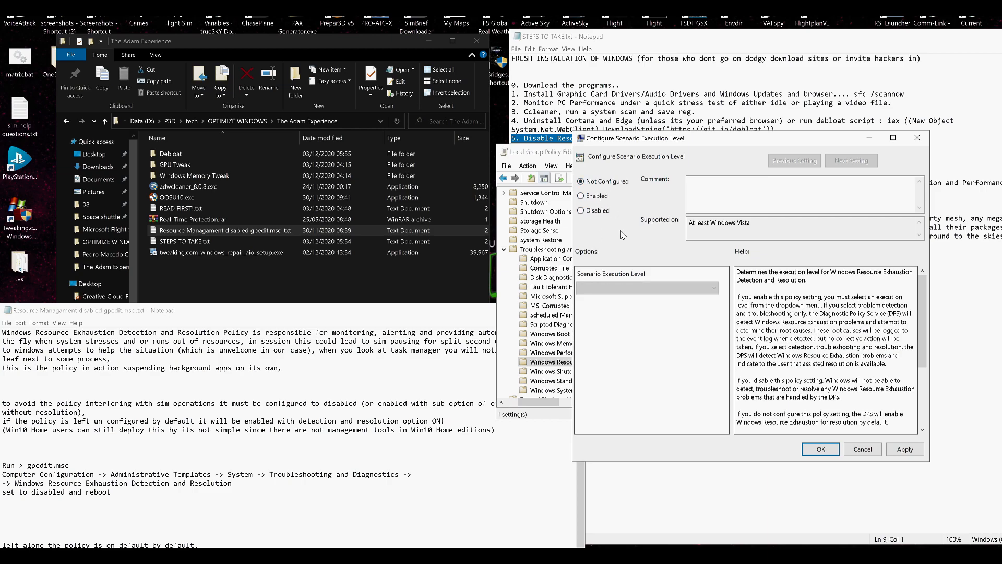
- Set the Configure Scenario Execution Level policy to Disabled, apply it and close its dialog
left_click(581, 210)
left_click(904, 450)
left_click(833, 444)
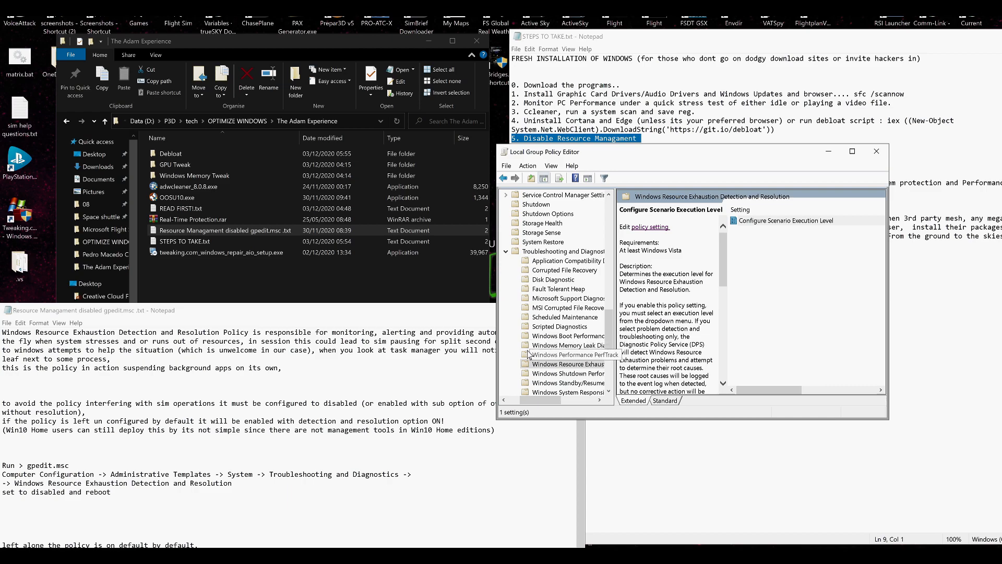
- Close the resource management notes and the Local Group Policy Editor, and highlight step 6 about folder options in the STEPS TO TAKE checklist
left_click(463, 325)
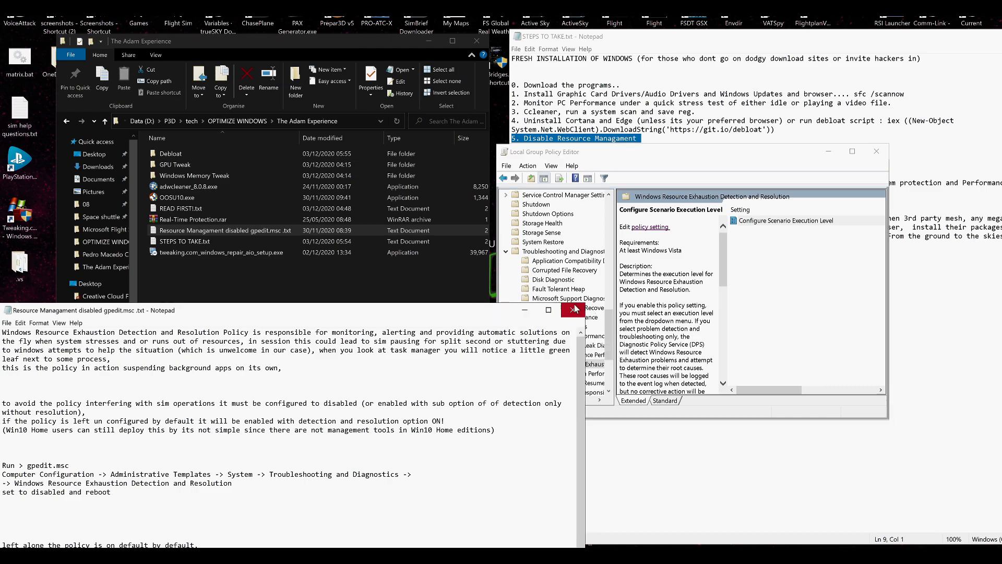
left_click(573, 310)
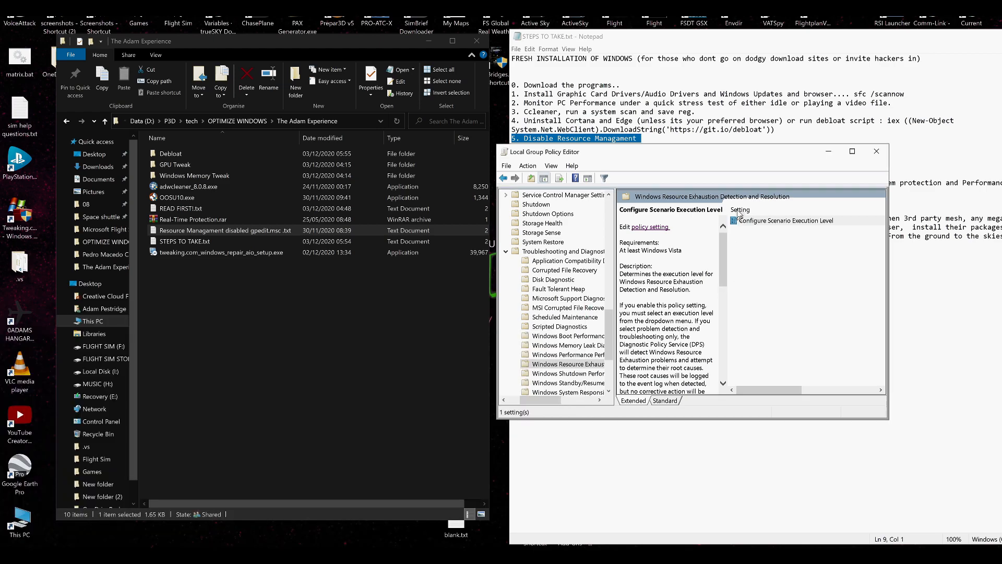
left_click_drag(707, 155, 293, 235)
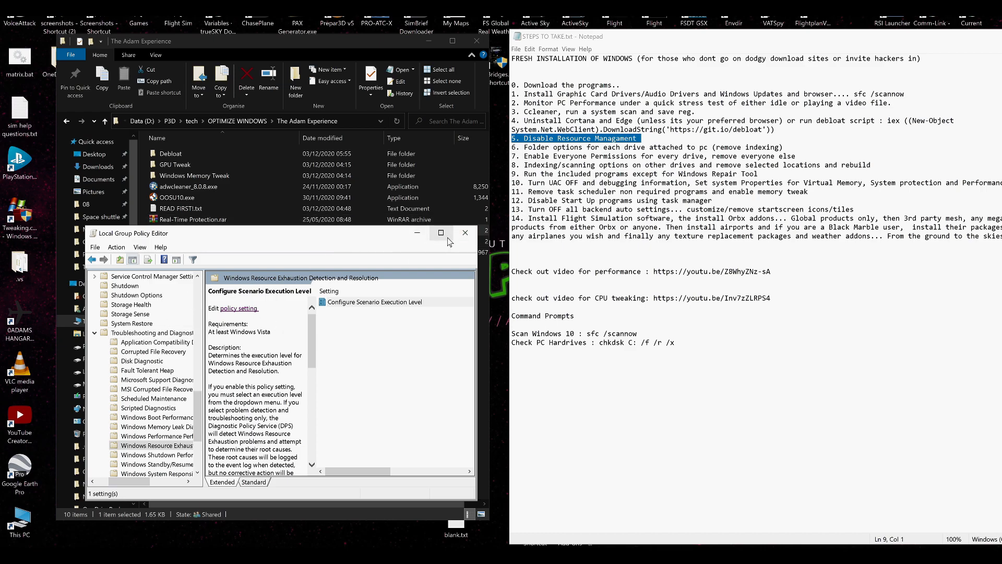
left_click(464, 235)
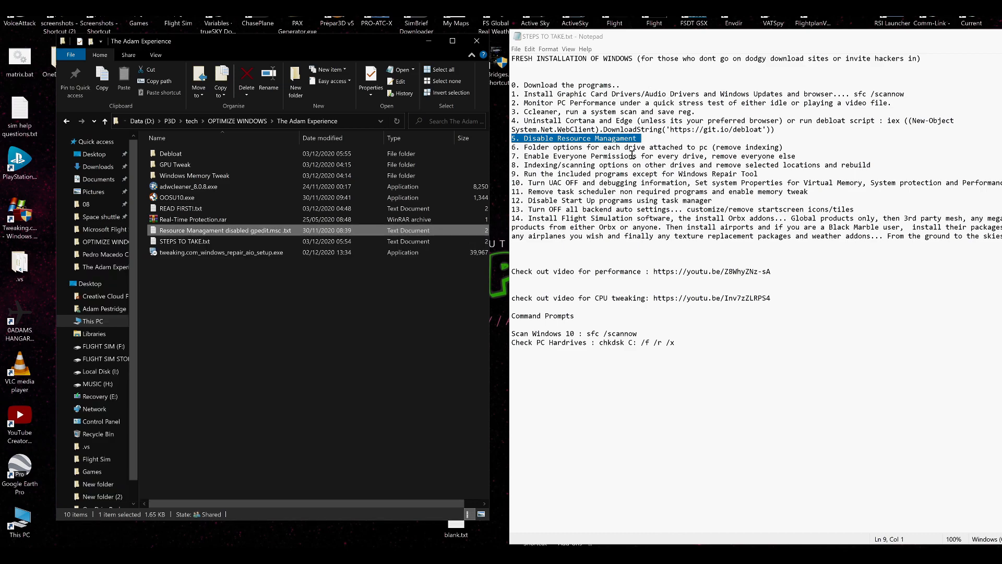
left_click_drag(519, 148, 791, 148)
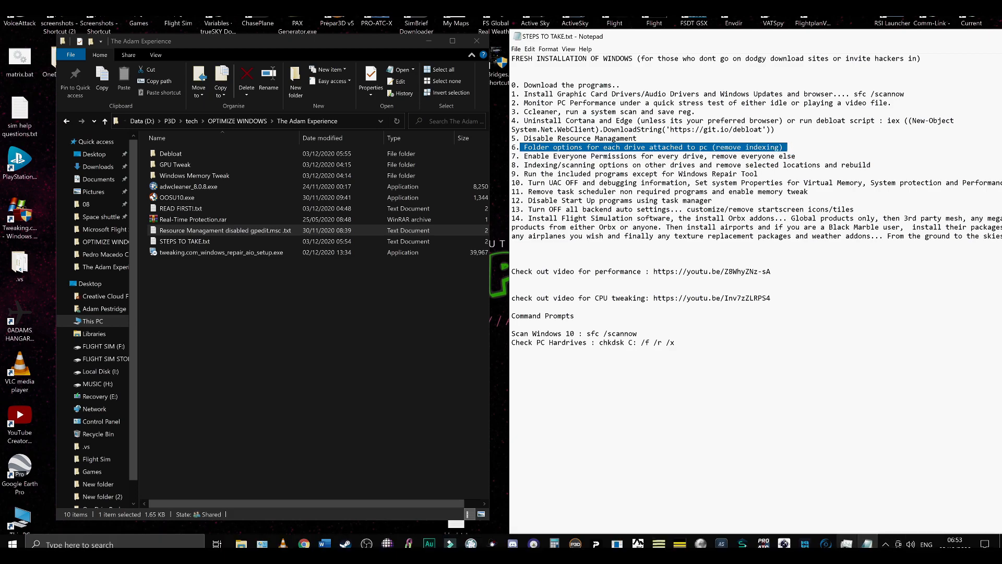
left_click(846, 544)
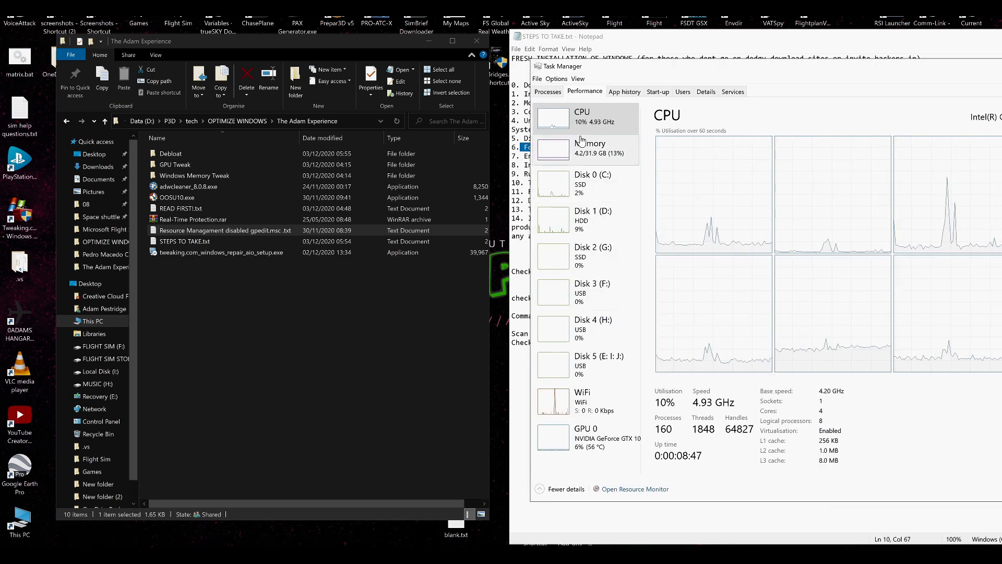
left_click_drag(717, 71, 548, 76)
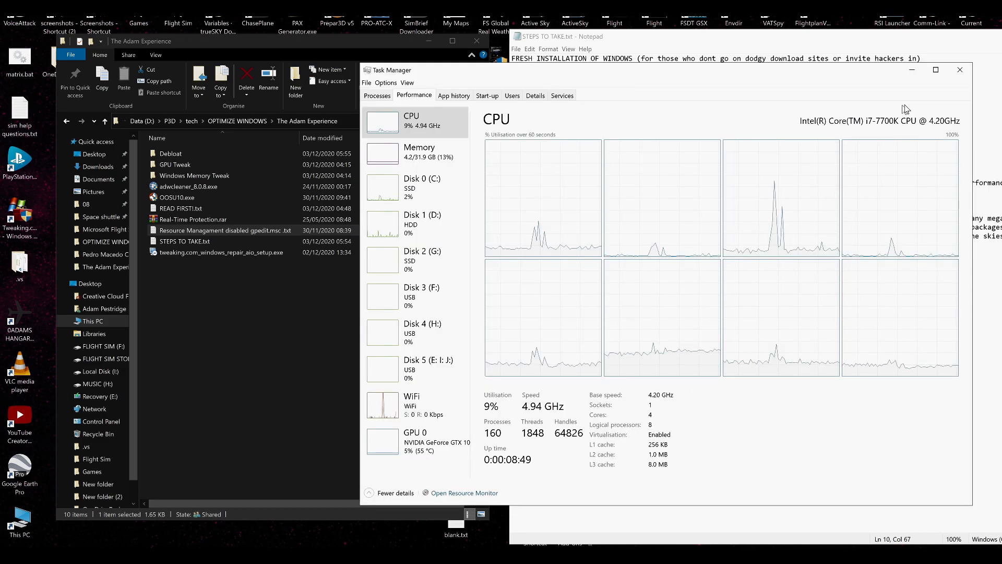
left_click(914, 71)
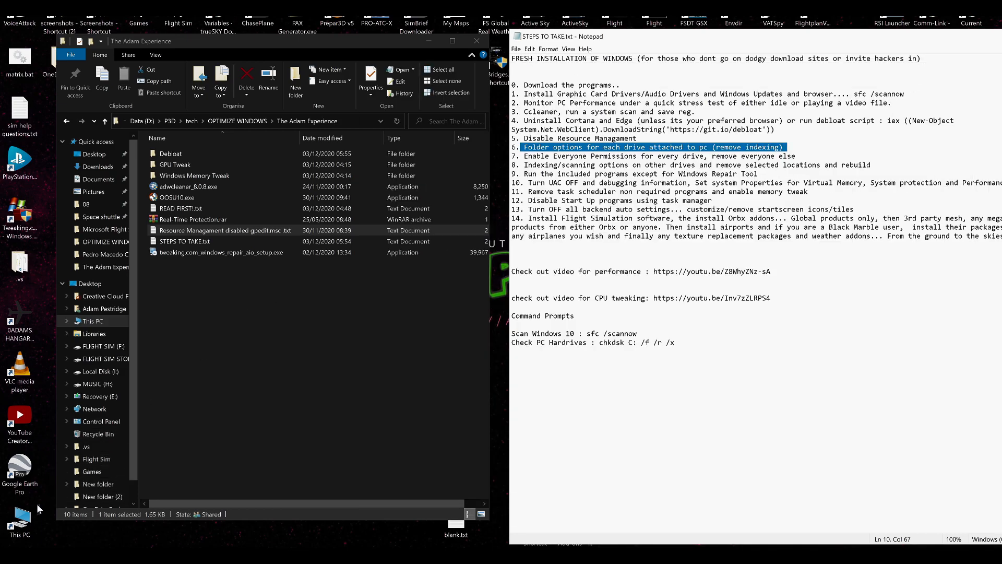
- Open Folder Options from This PC, set File Explorer to open to This PC, and disable frequently used folders in Quick access
double_click(20, 521)
left_click(151, 67)
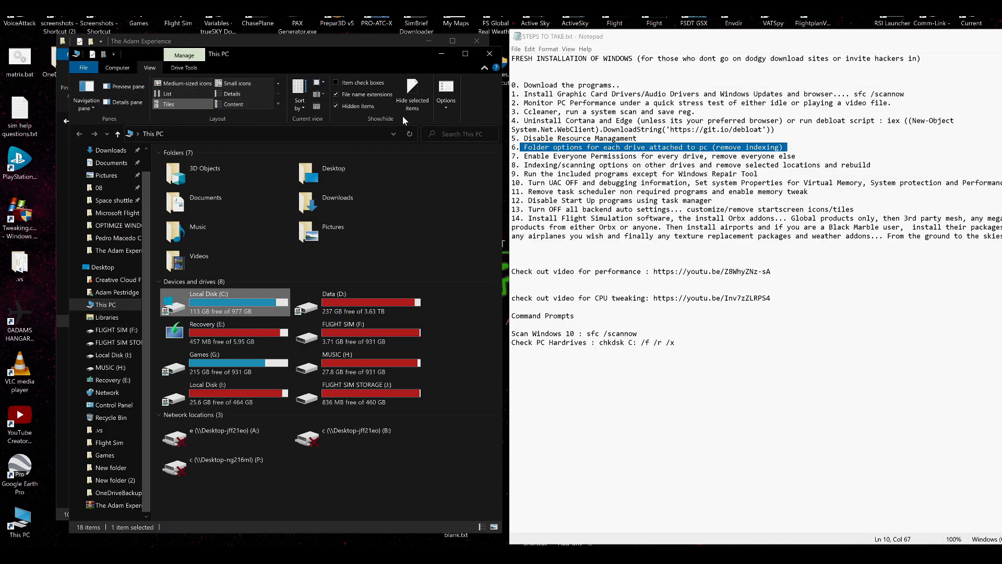
left_click(446, 94)
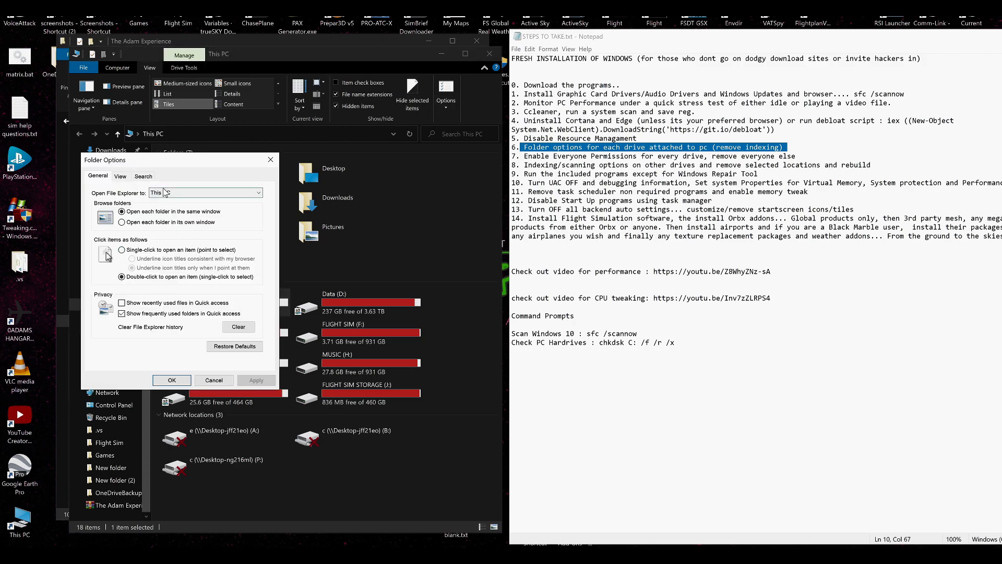
left_click_drag(162, 166, 292, 238)
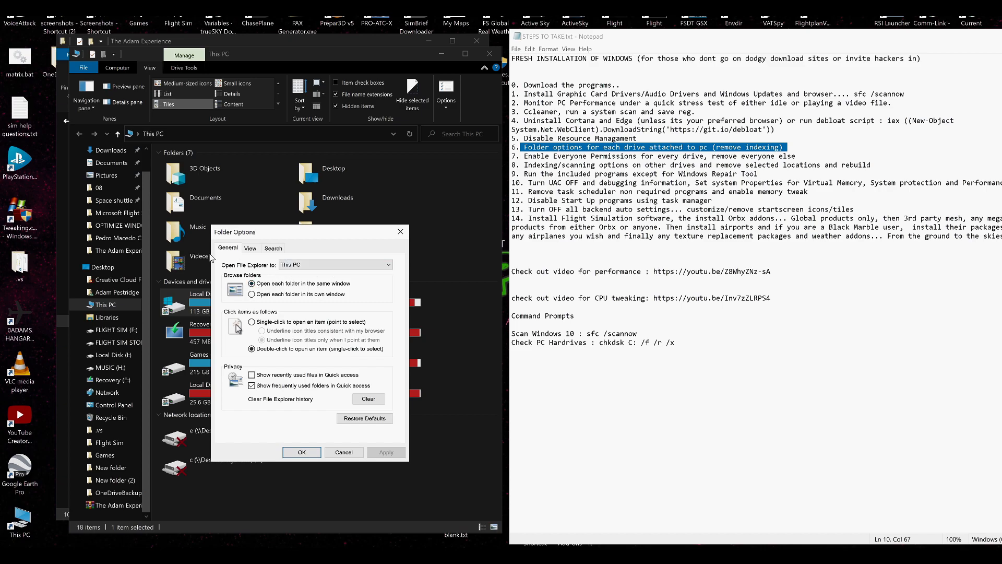
left_click(287, 267)
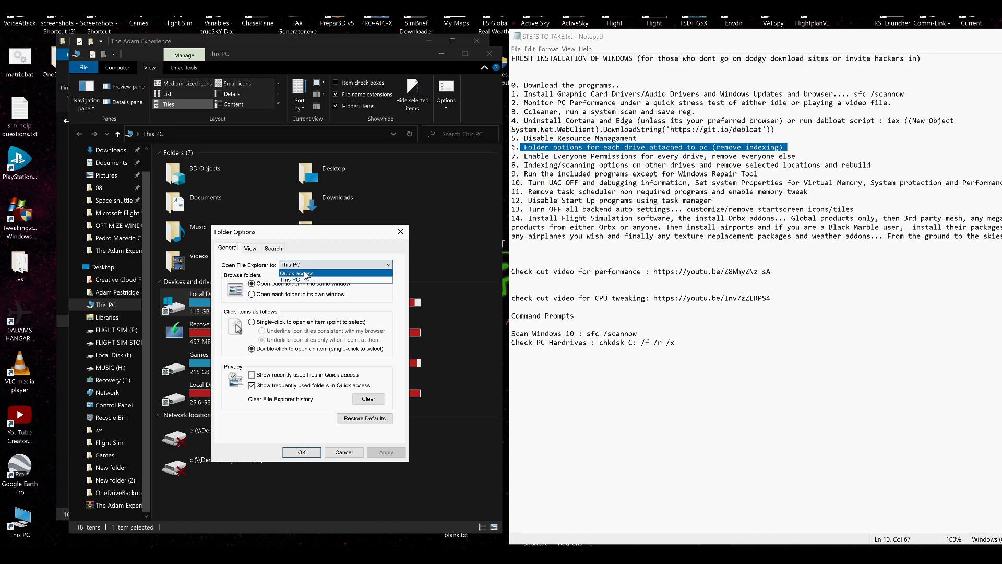
left_click(304, 280)
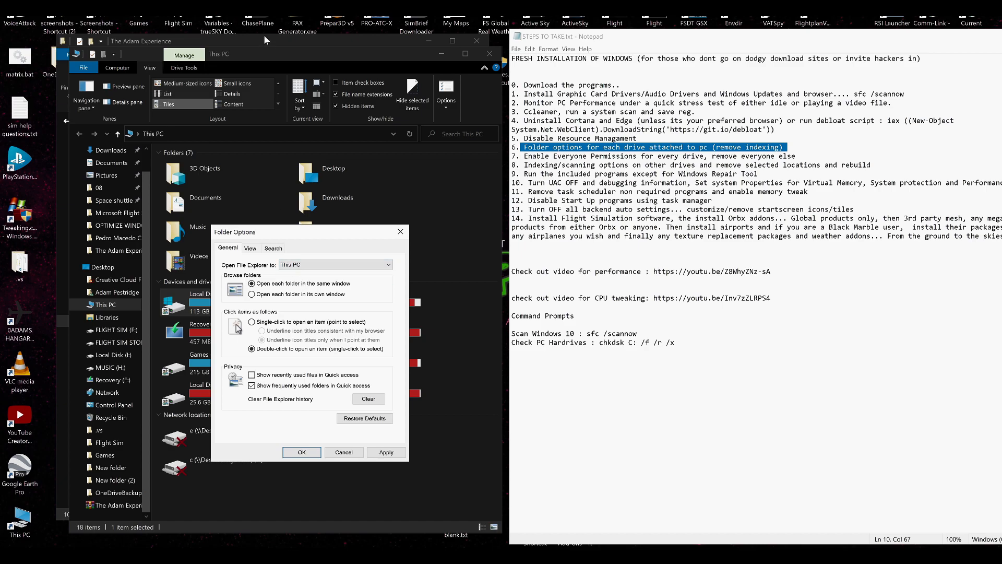
left_click_drag(287, 238, 589, 285)
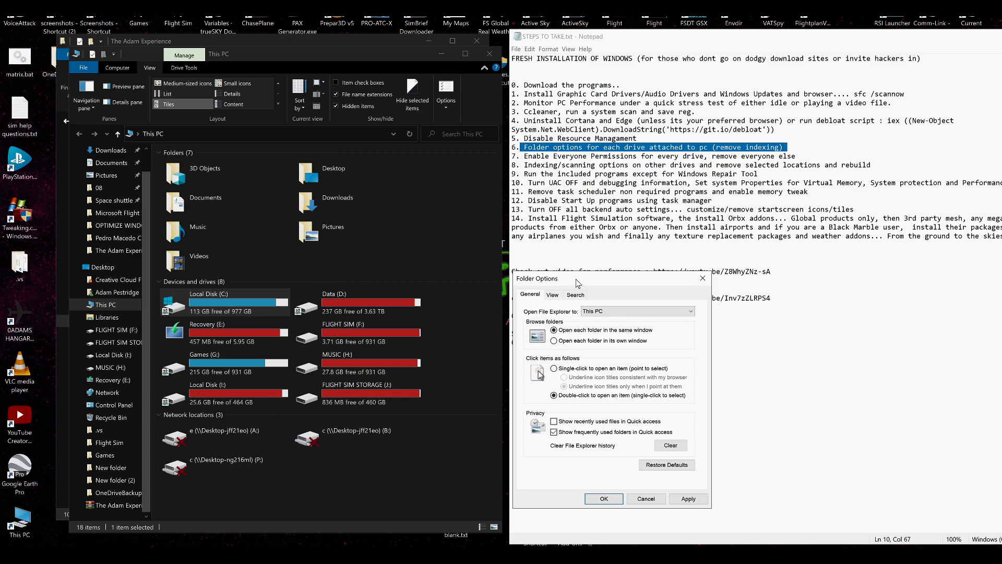
left_click_drag(576, 280, 321, 228)
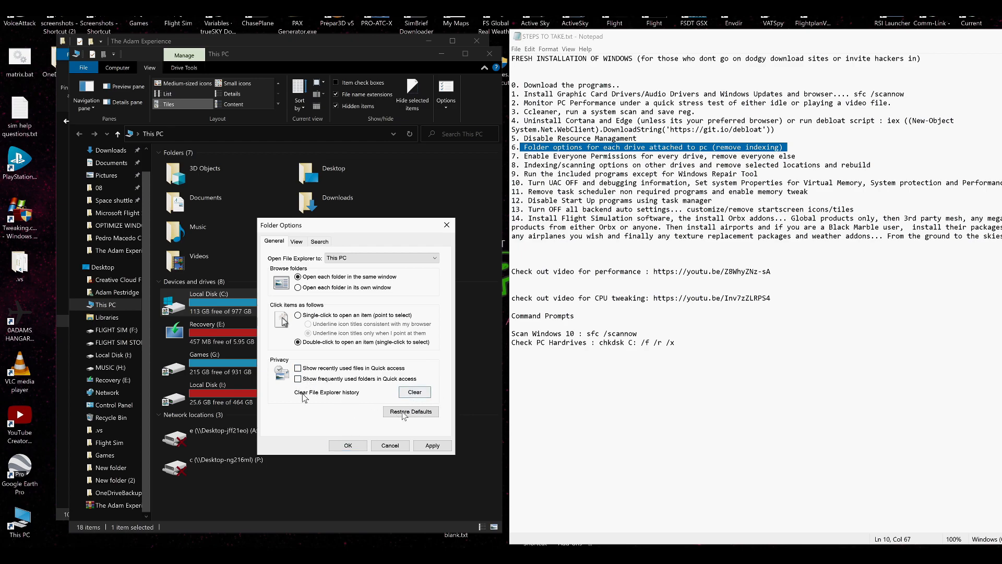
- Review the folder search options, and enable launching folder windows in a separate process and restoring previous folder windows at log-on
left_click(318, 242)
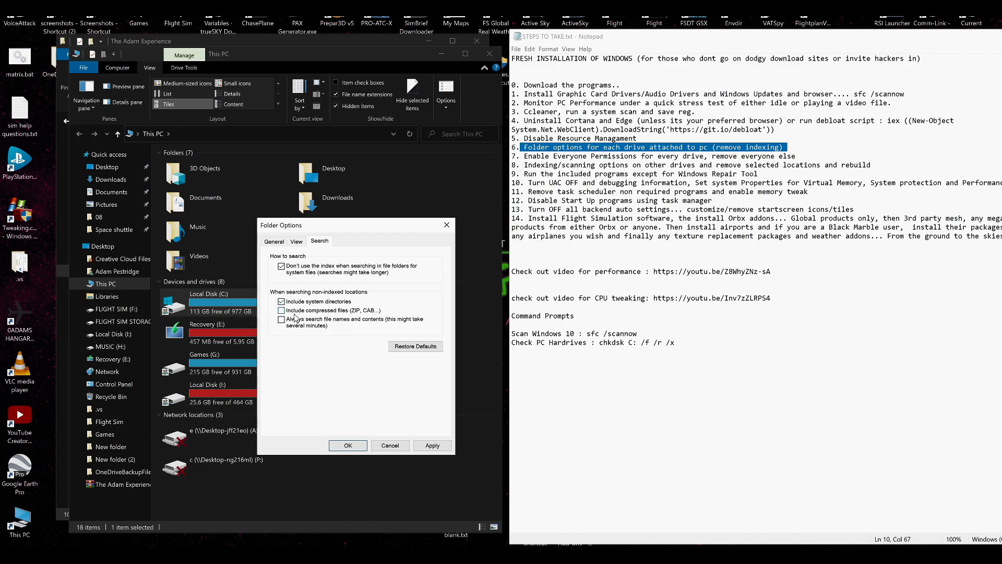
left_click(296, 242)
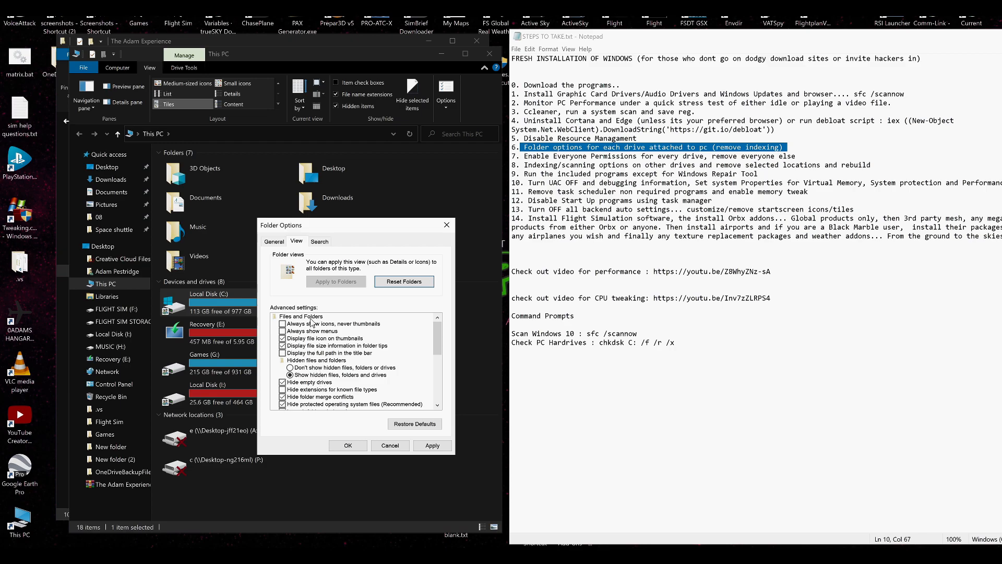
scroll(305, 402, "down", 1)
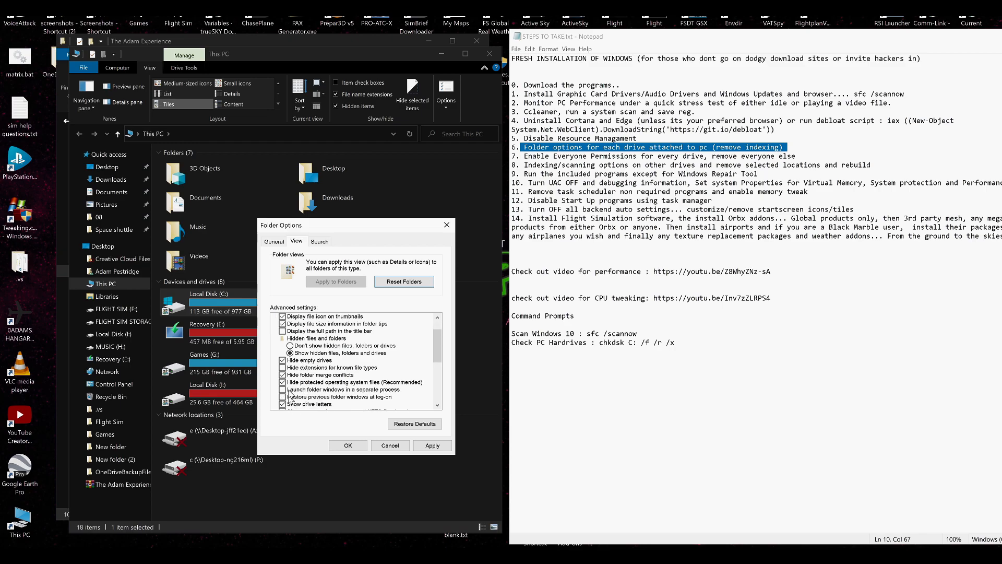
left_click(286, 398)
left_click(283, 391)
left_click(283, 397)
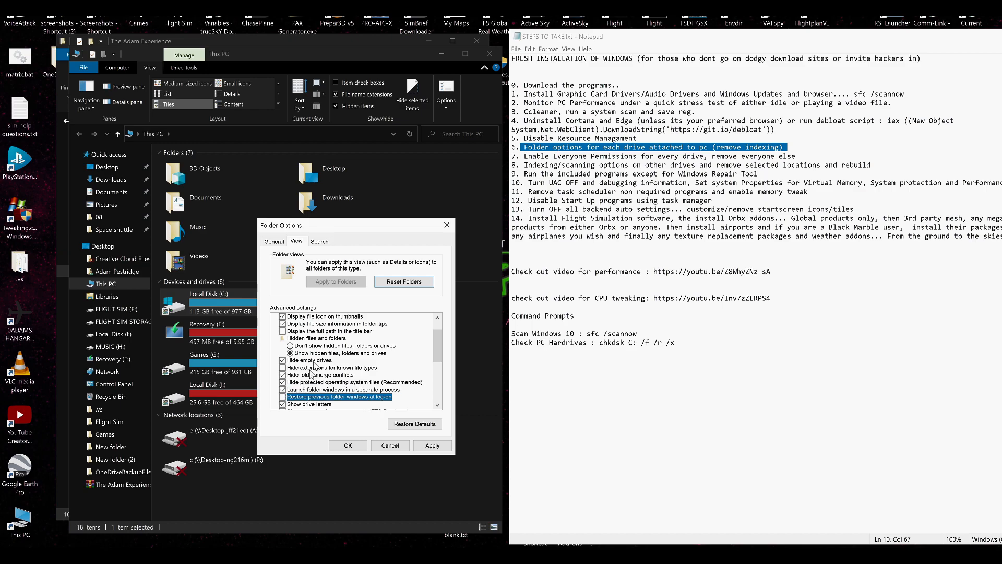
scroll(317, 360, "down", 1)
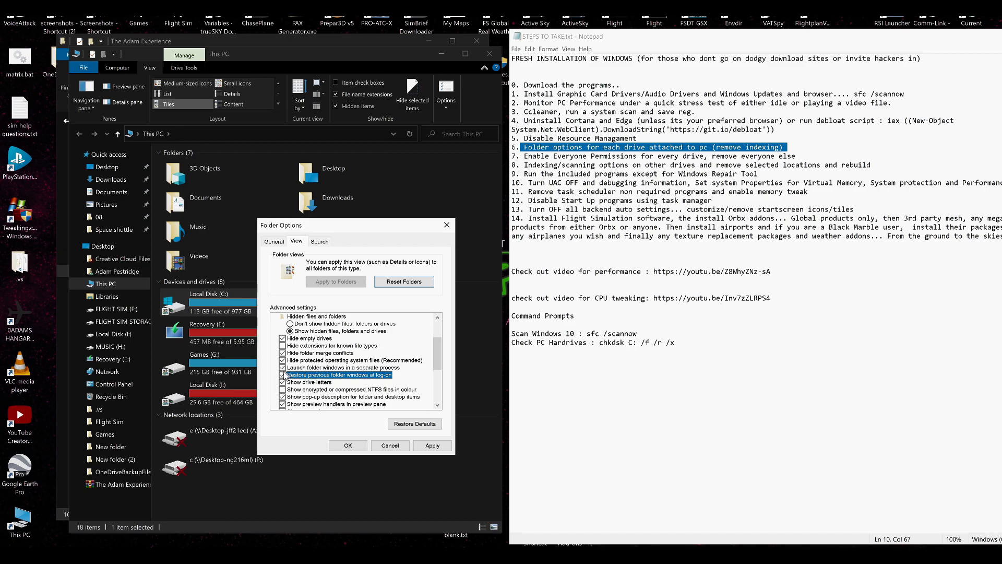
scroll(285, 392, "down", 2)
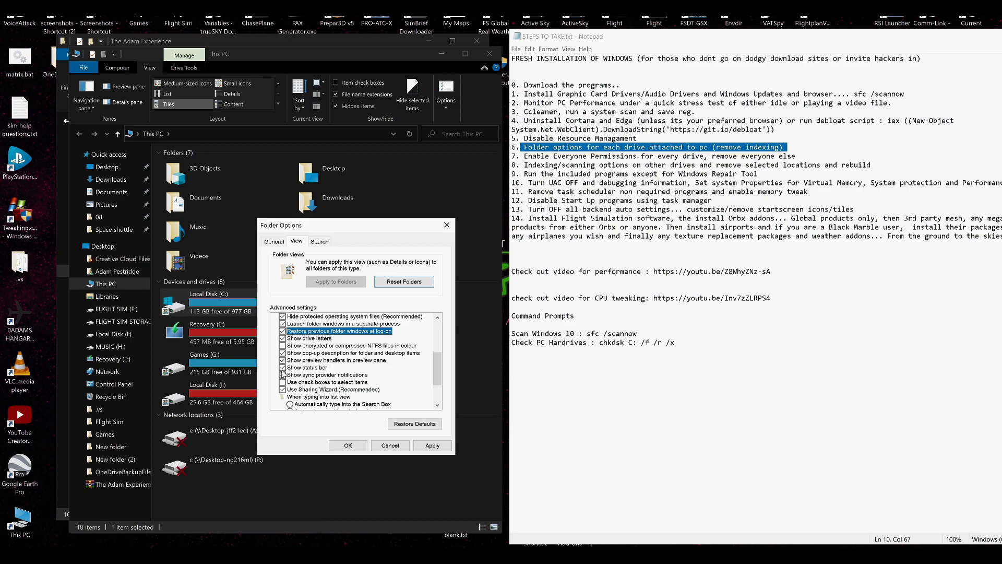
- Turn off hiding of protected operating system files, confirm the choice and apply it
scroll(286, 386, "up", 4)
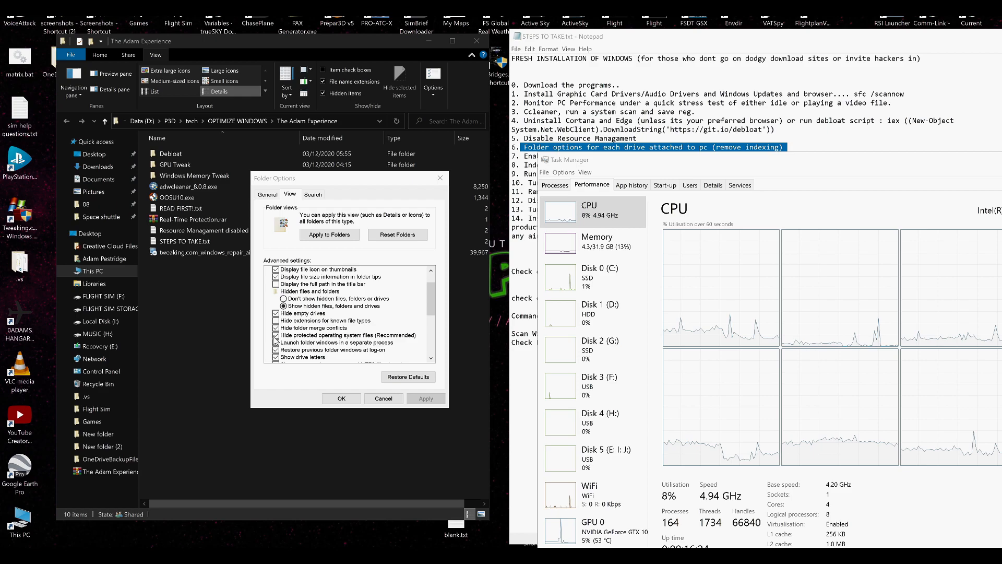
left_click(276, 336)
left_click(581, 299)
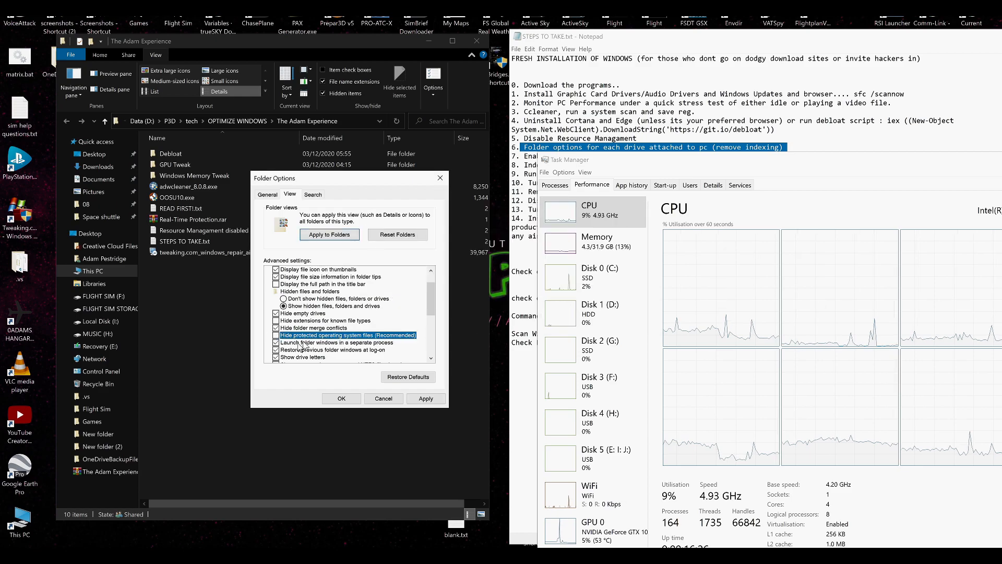
left_click(425, 398)
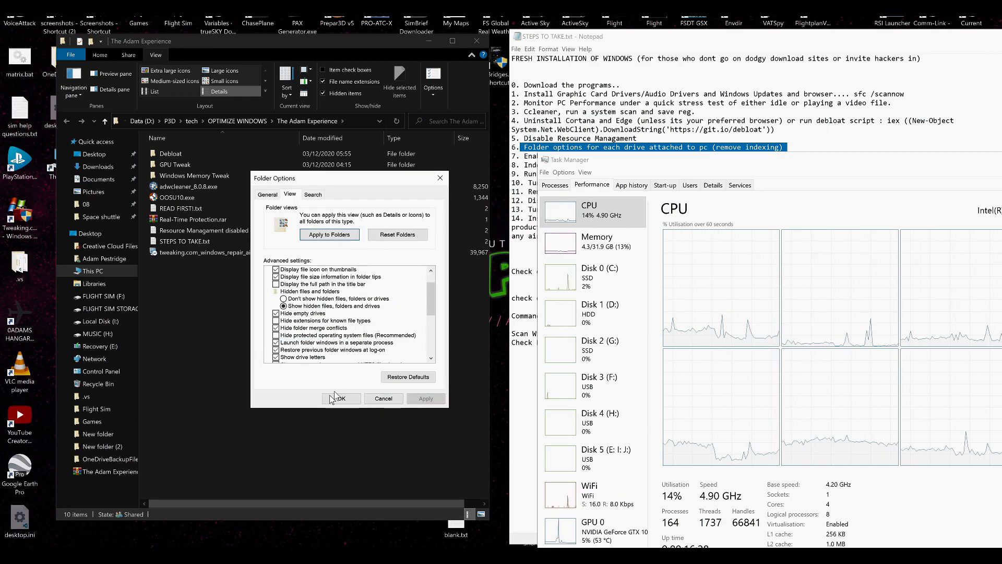
scroll(272, 313, "down", 4)
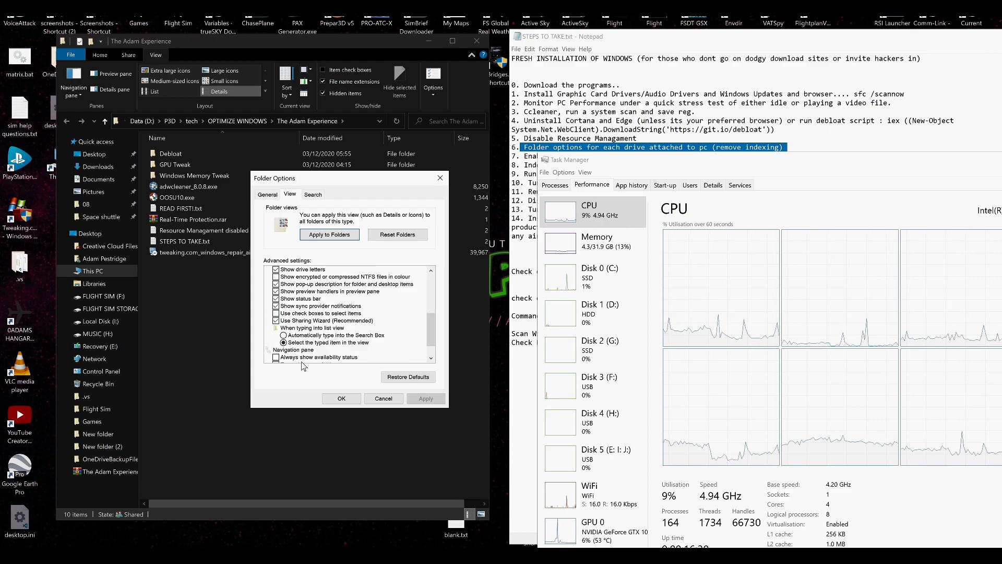
scroll(302, 360, "up", 3)
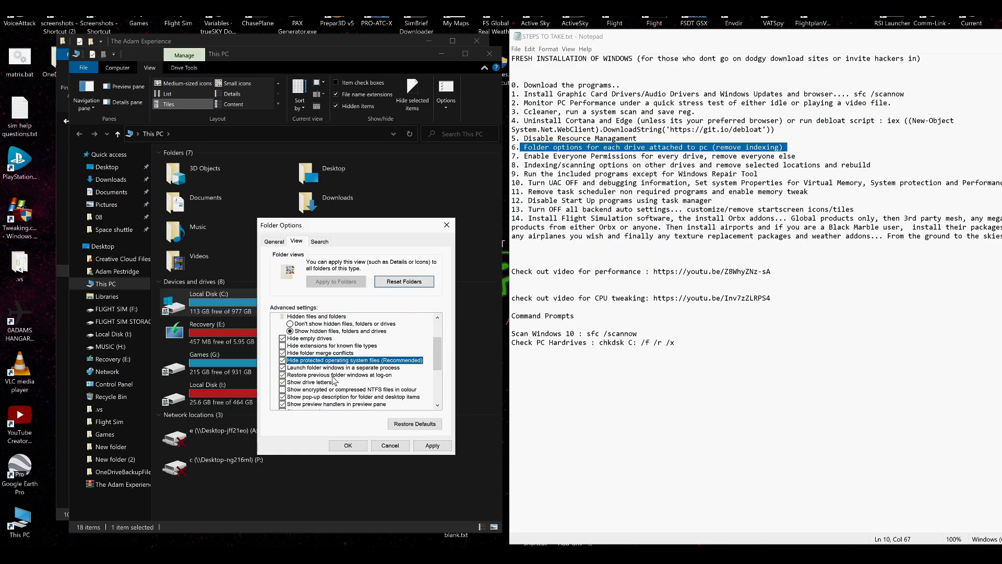
- Check the file hiding settings in the folder view options and apply the changes for This PC
left_click(334, 381)
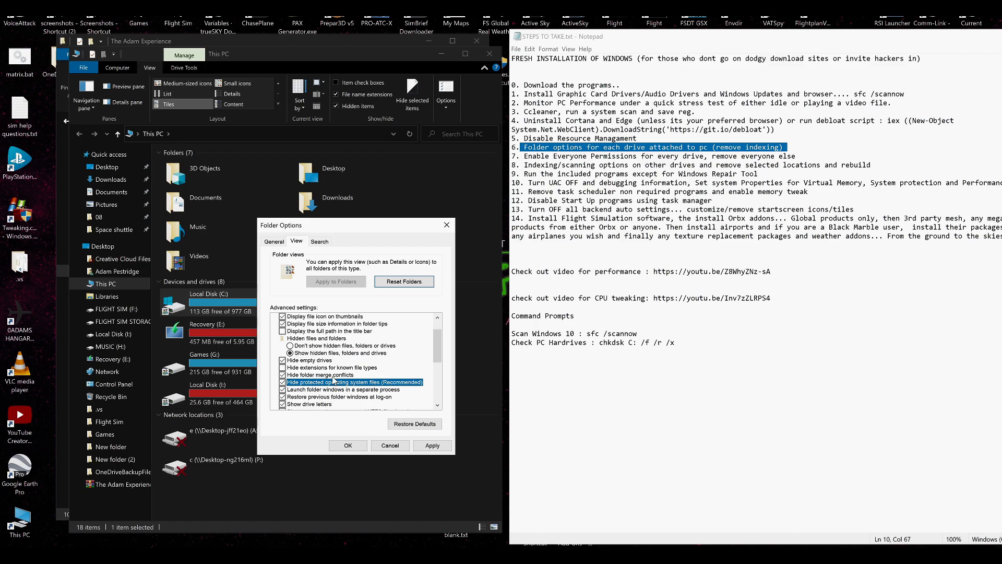
scroll(334, 381, "up", 1)
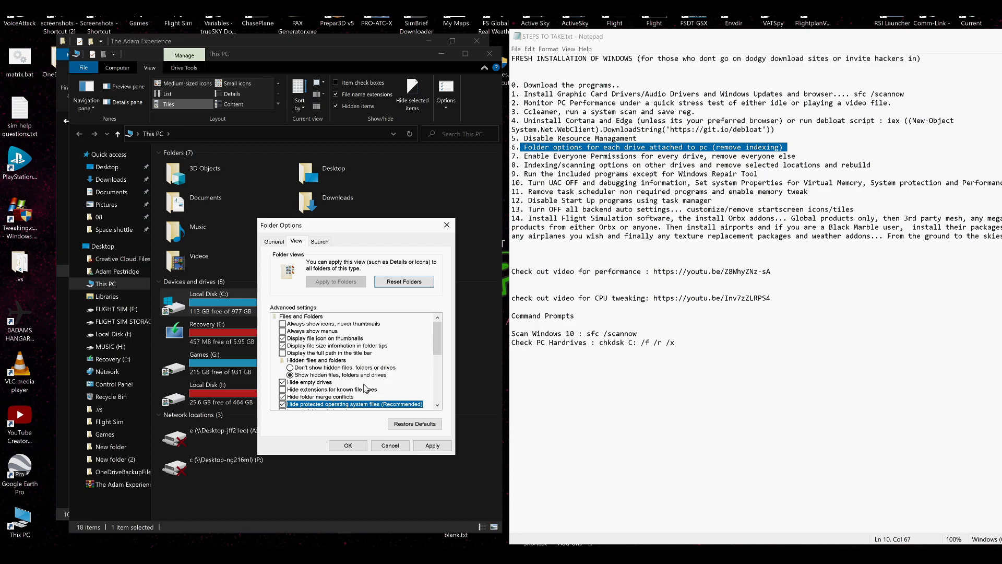
left_click(433, 445)
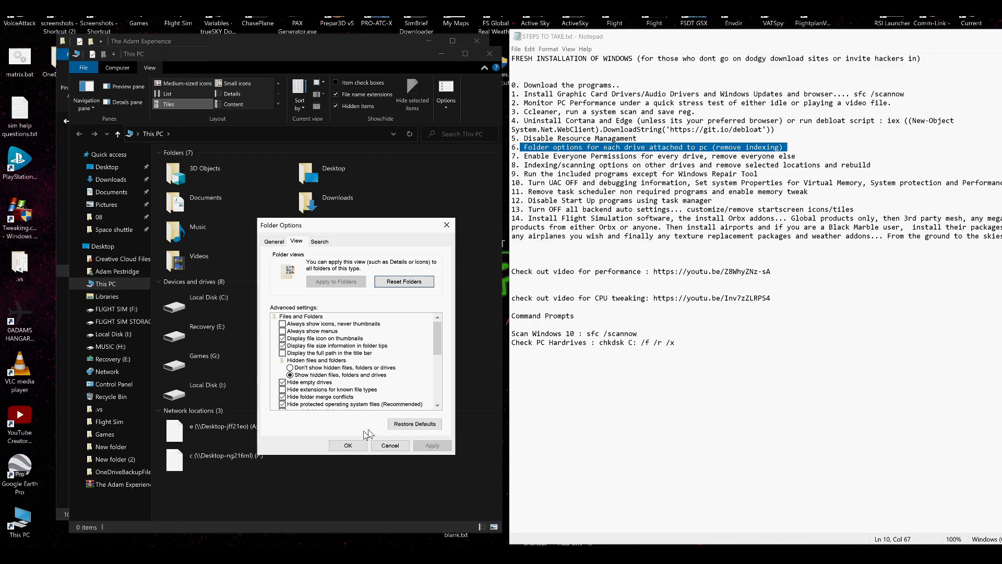
- Review the general, view and search folder options for the Data (D:) drive and accept them
left_click(274, 242)
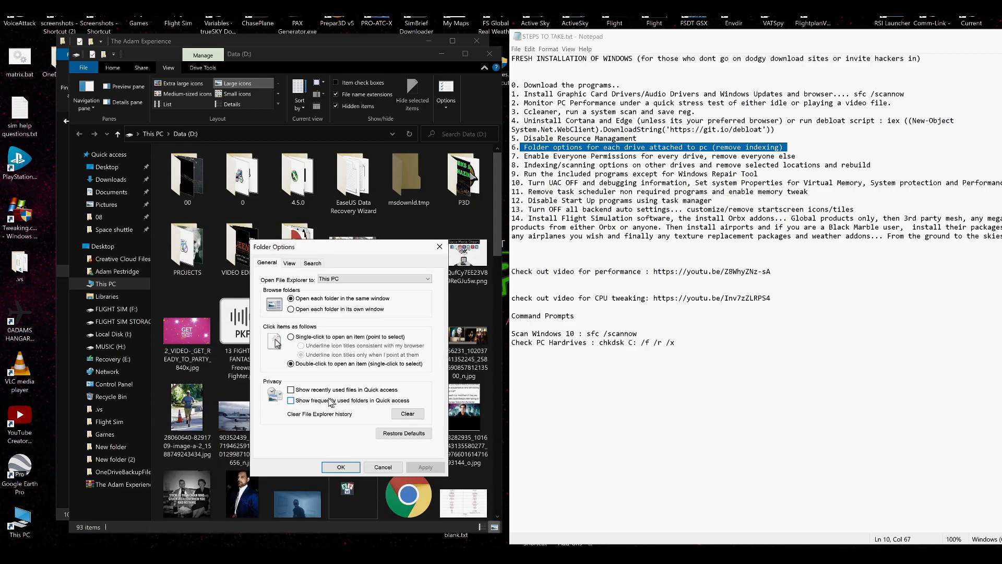
left_click(289, 264)
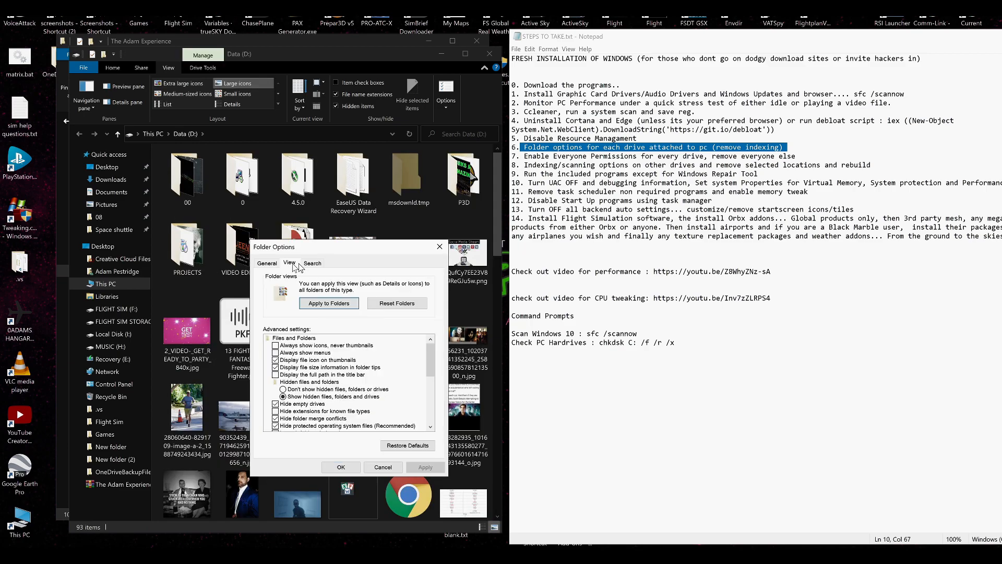
scroll(302, 401, "down", 2)
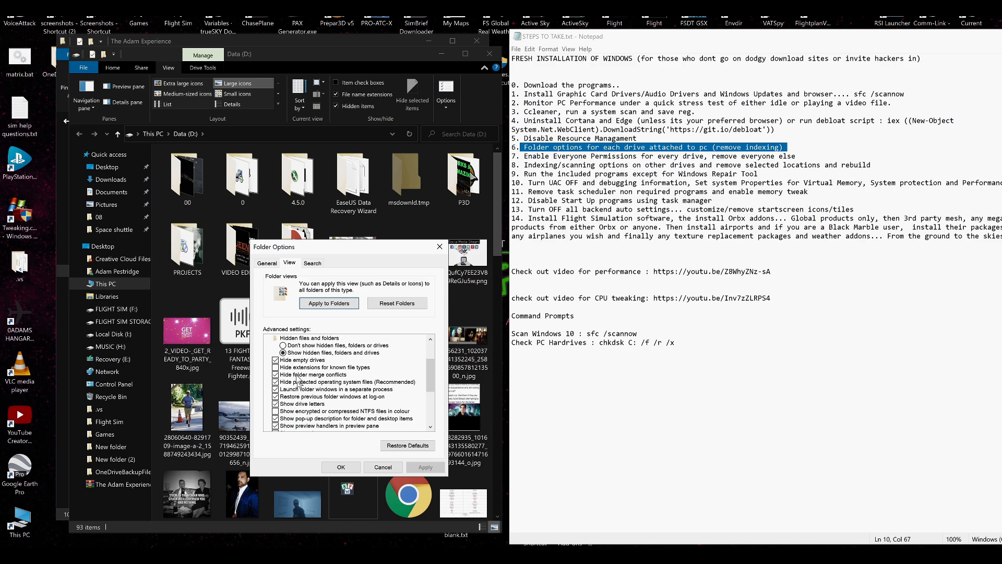
scroll(286, 417, "up", 1)
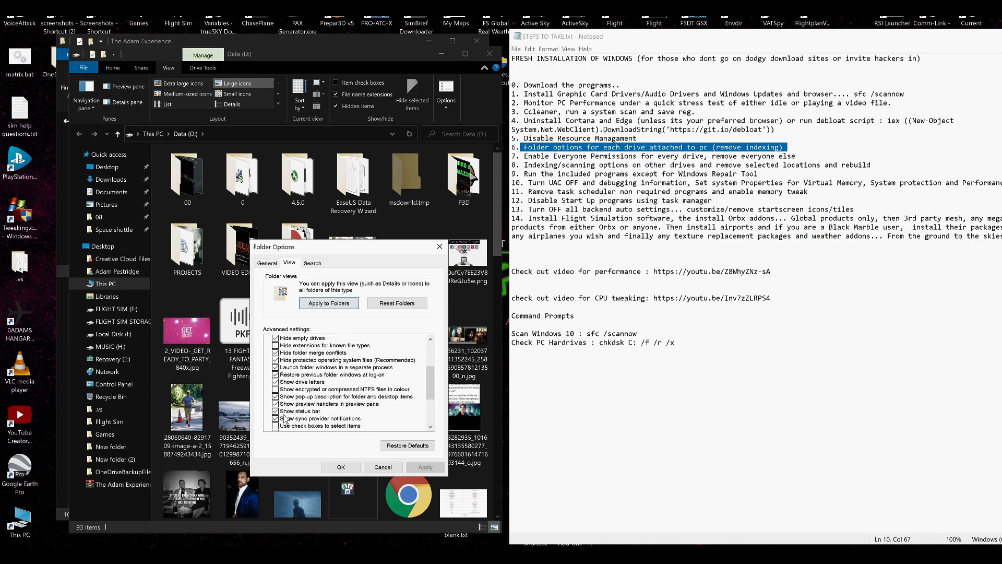
left_click(311, 264)
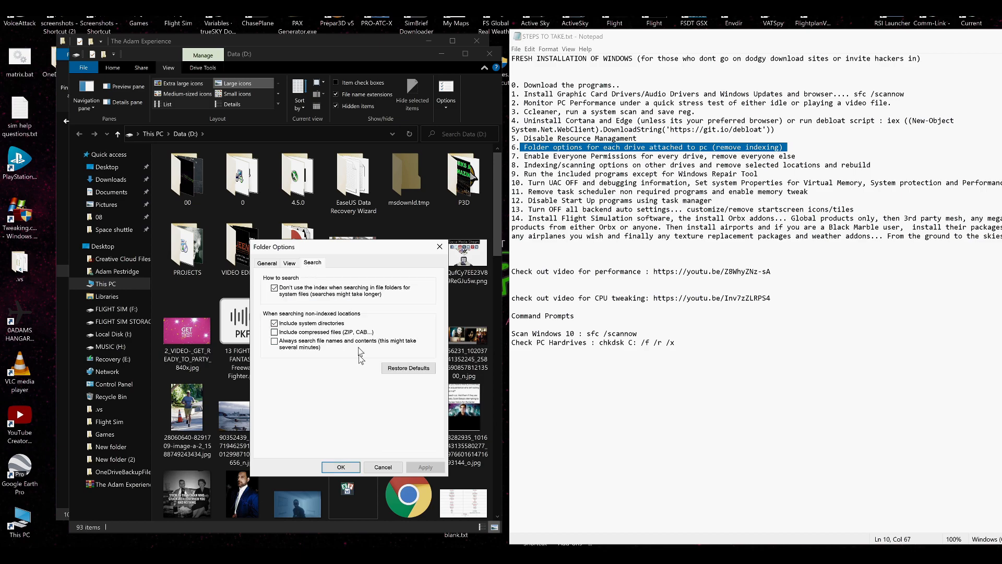
left_click(349, 467)
- Return to This PC and check the content indexing option in the properties of Local Disk (C:) and Data (D:)
left_click(164, 132)
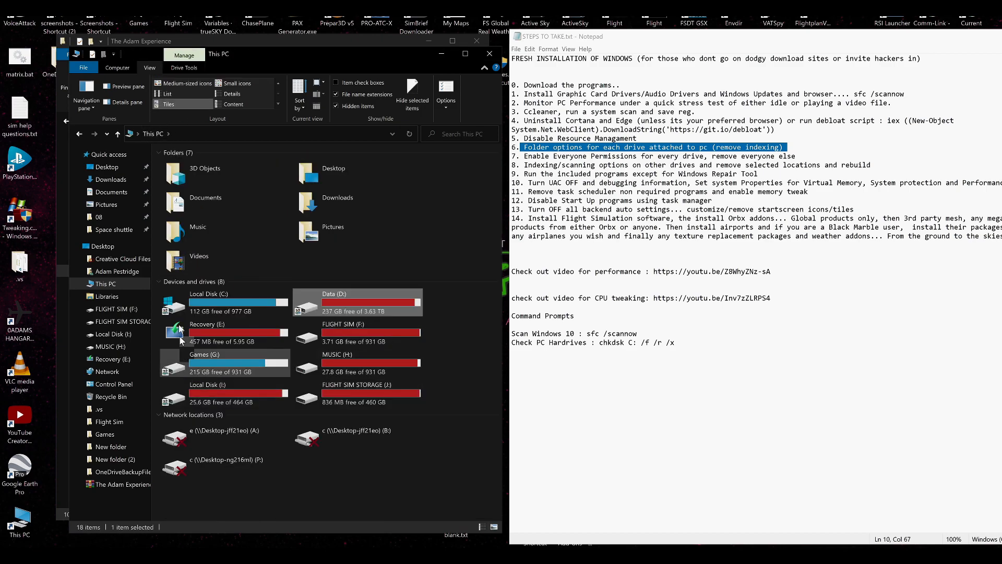
right_click(193, 295)
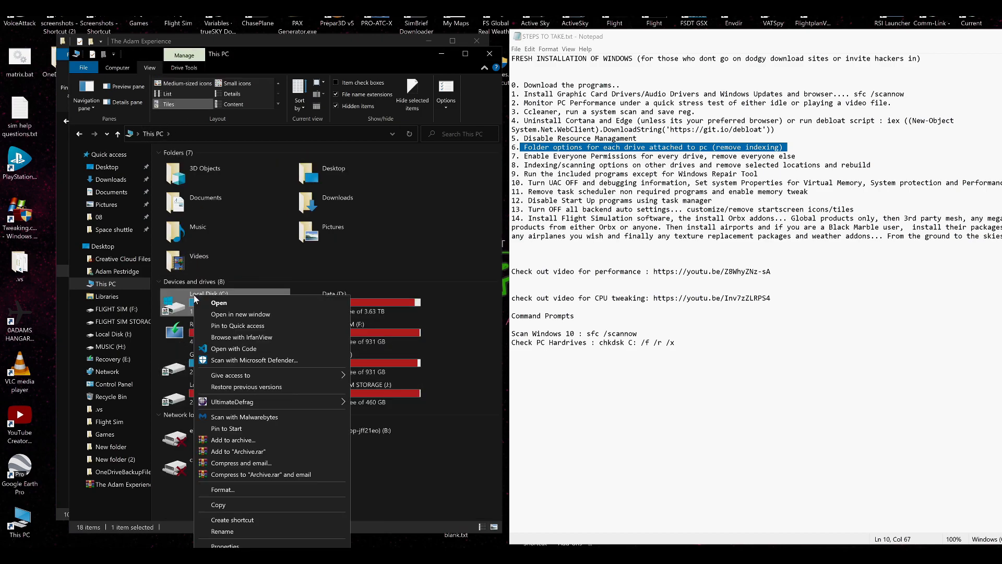
left_click(230, 545)
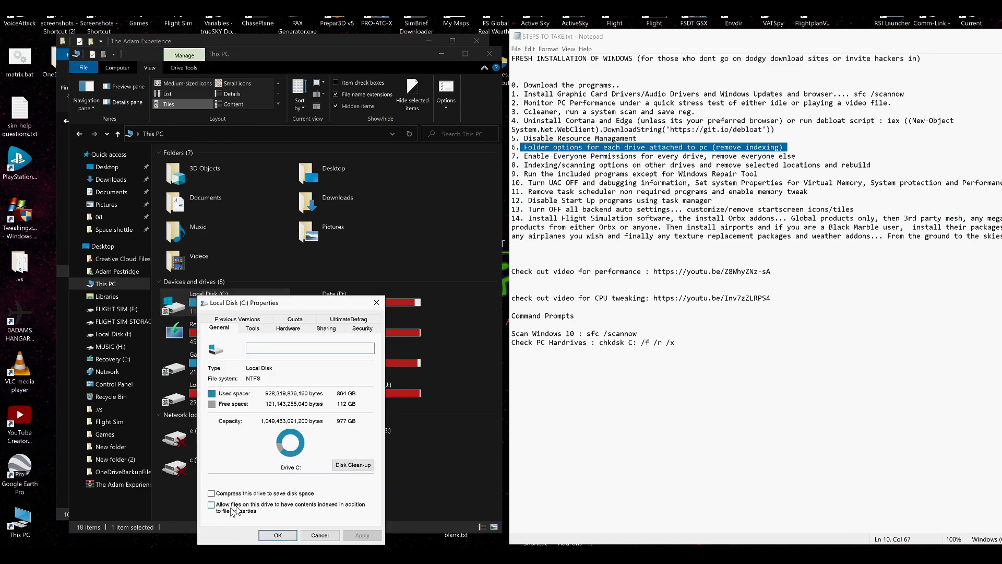
left_click(318, 535)
left_click(344, 293)
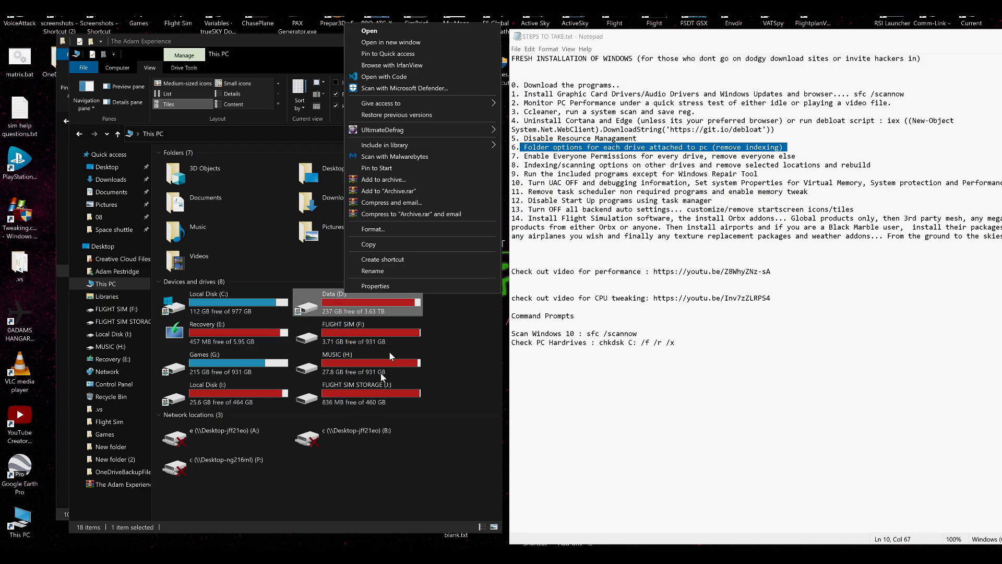
left_click(405, 290)
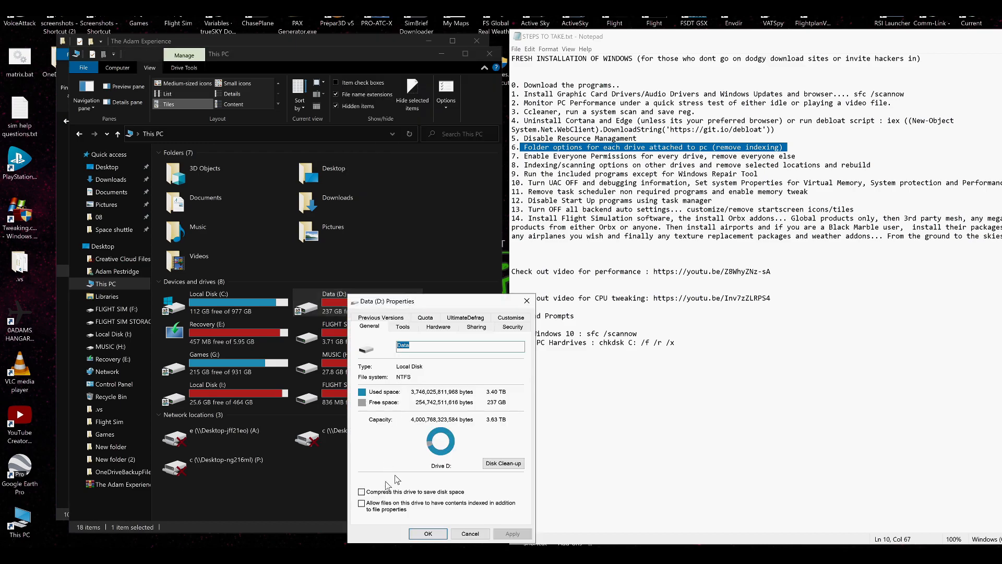
left_click(470, 534)
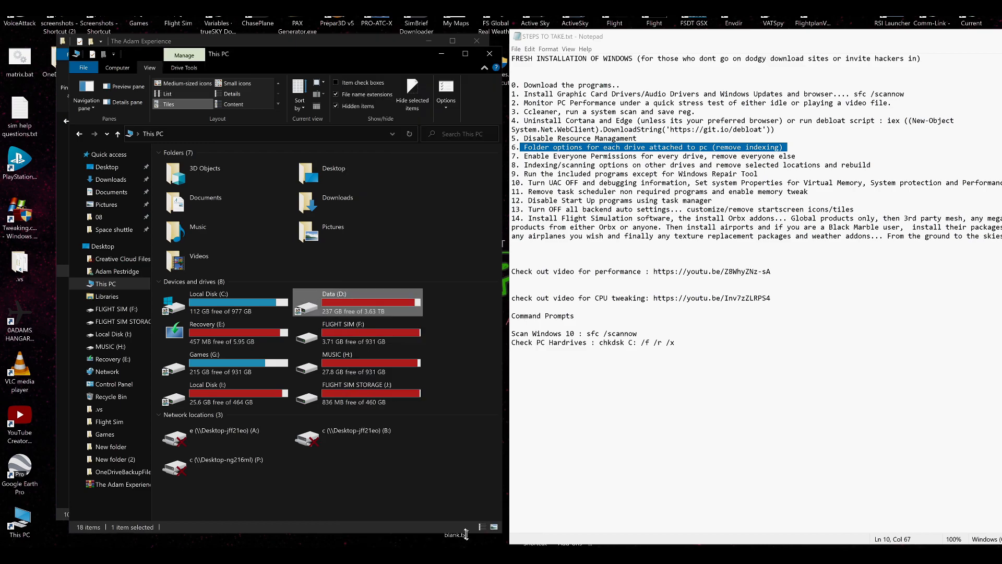
- Disable content indexing on the Recovery (E:) drive including subfolders and files, ignoring all attribute errors, and accept the properties
right_click(239, 339)
left_click(245, 330)
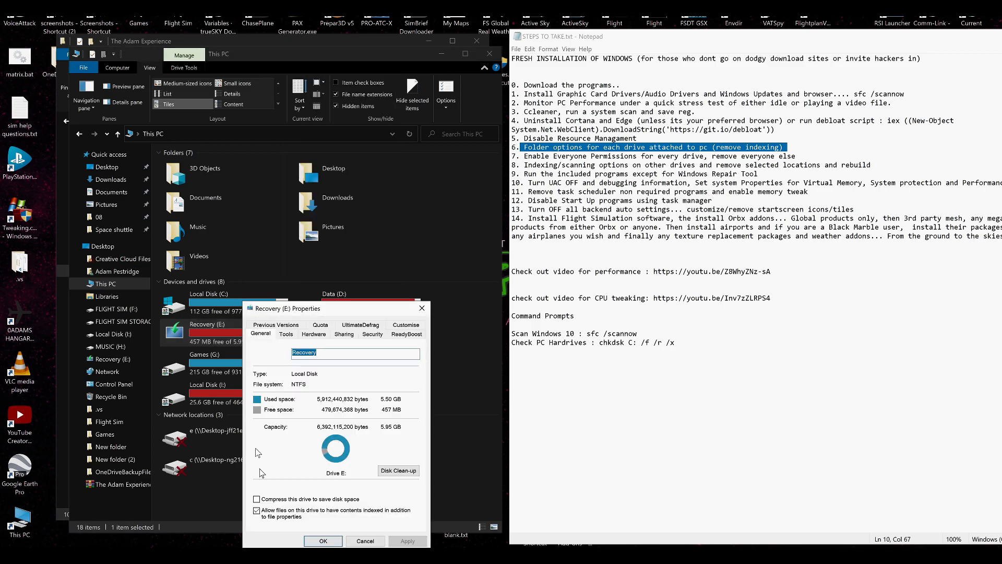
left_click(256, 511)
left_click(389, 544)
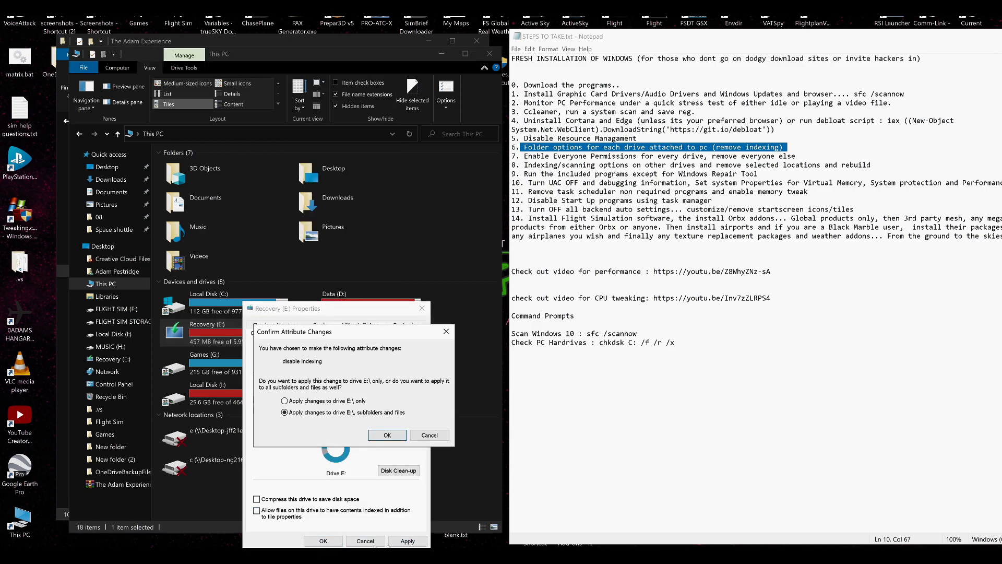
left_click(384, 437)
left_click(528, 300)
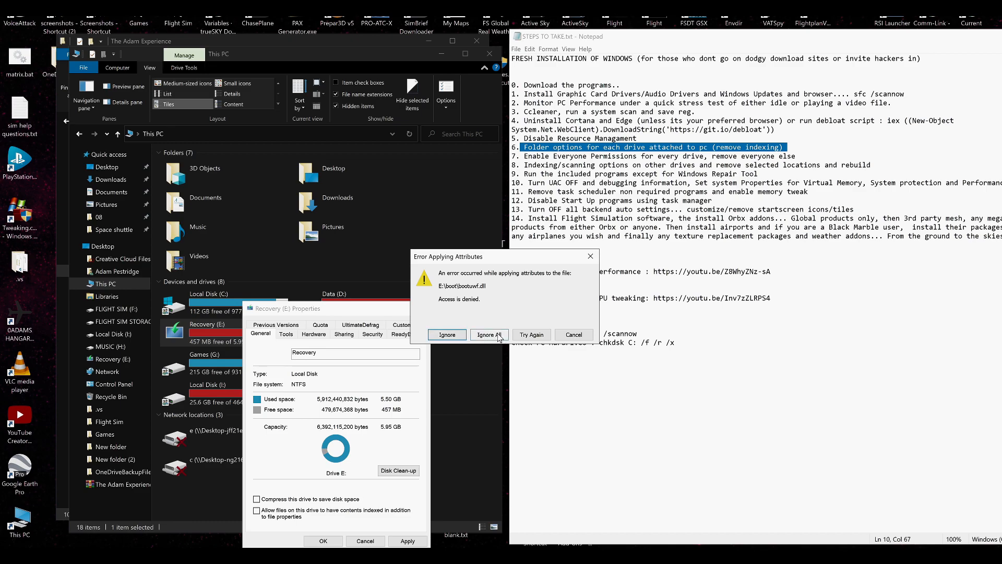
left_click(497, 334)
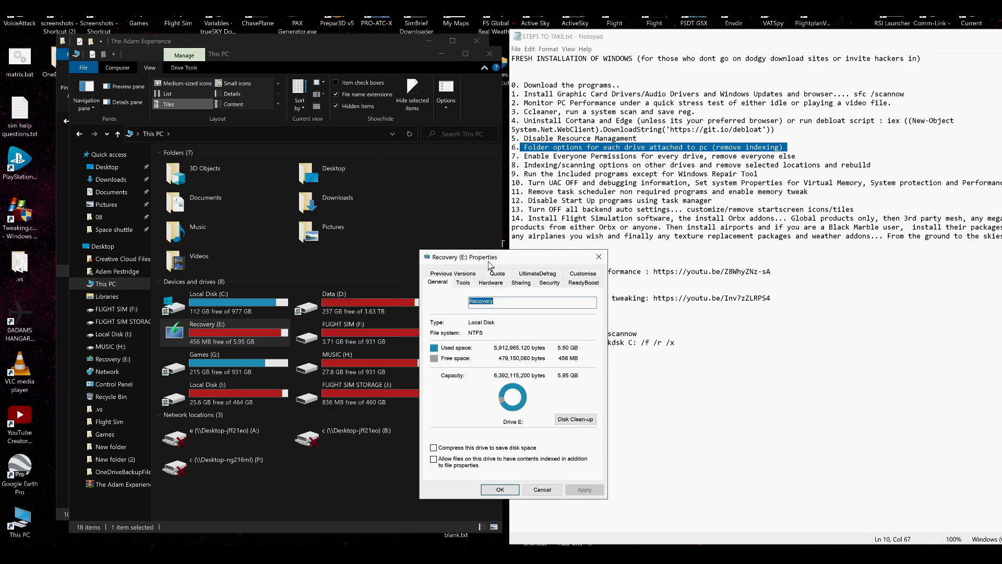
left_click(499, 489)
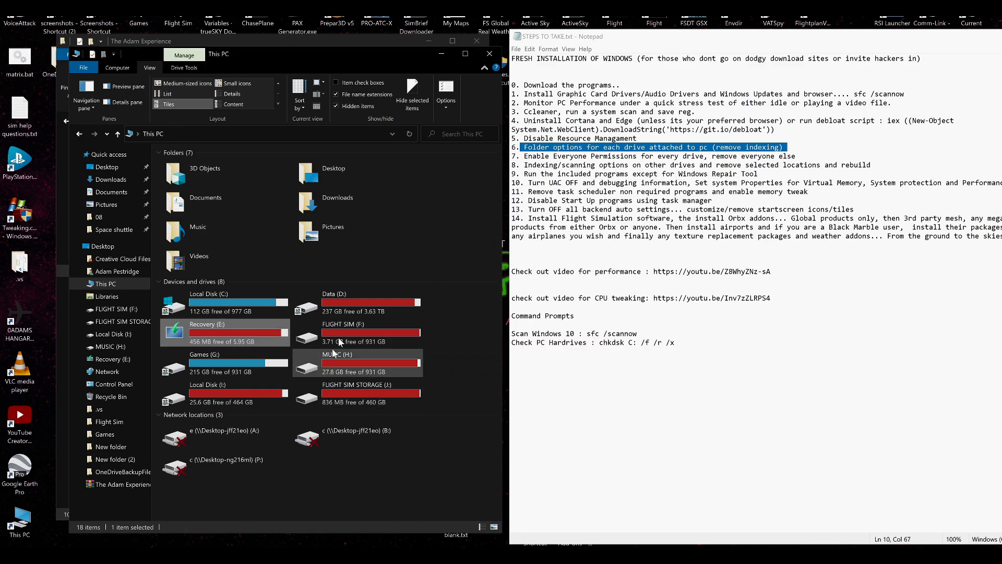
- Disable content indexing on the FLIGHT SIM (F:) drive and apply the change to its subfolders and files
right_click(343, 330)
left_click(353, 324)
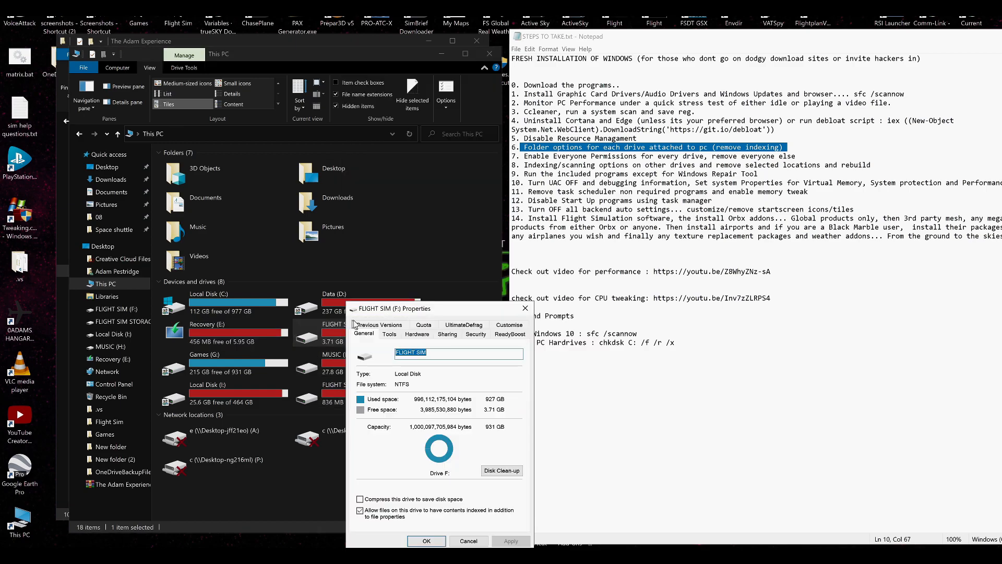
left_click(391, 516)
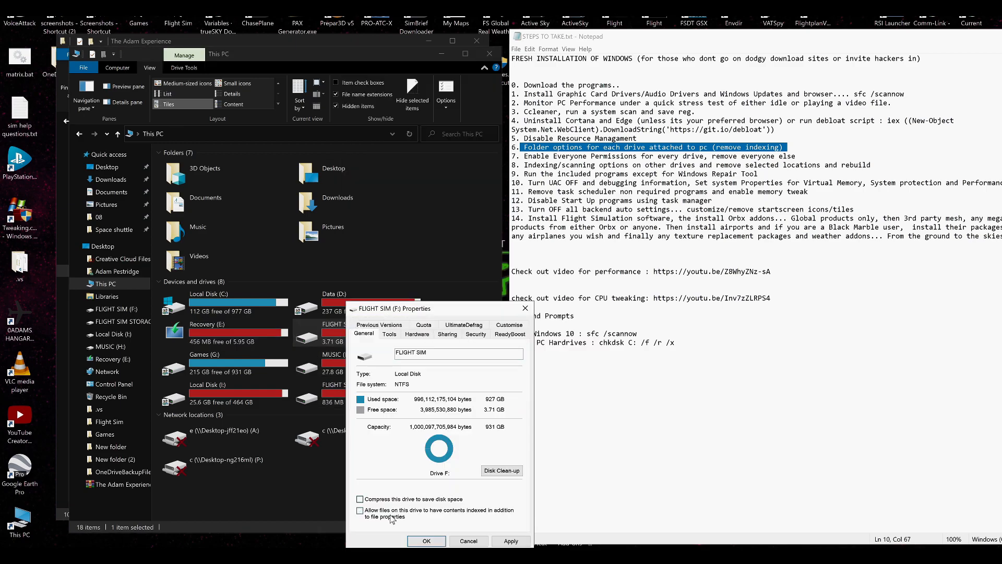
left_click(505, 542)
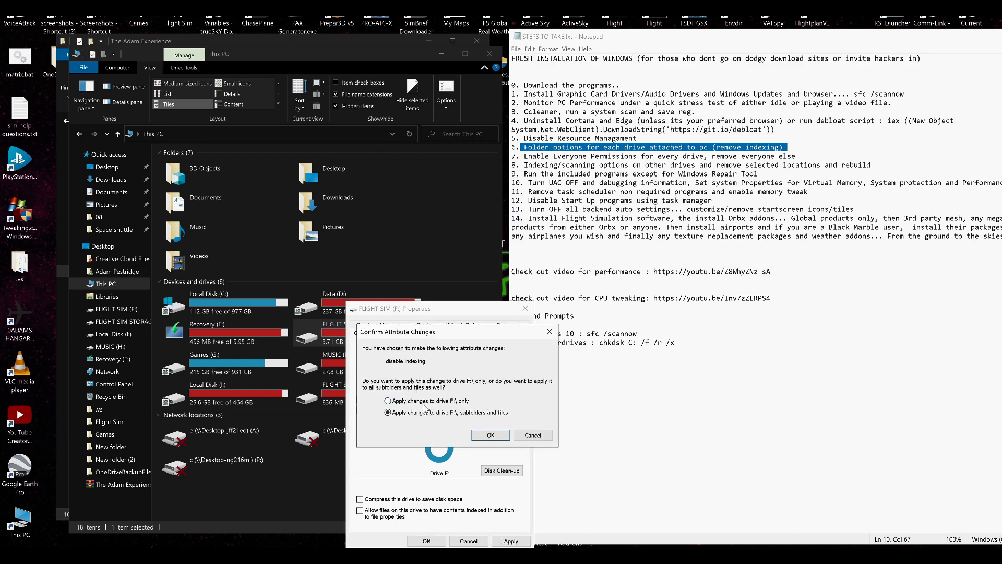
left_click(491, 436)
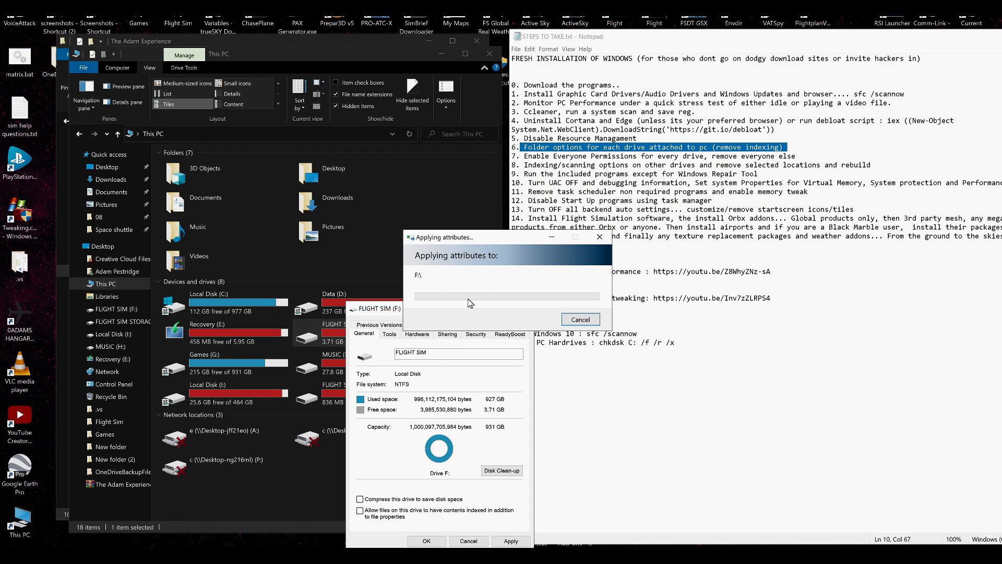
left_click(514, 299)
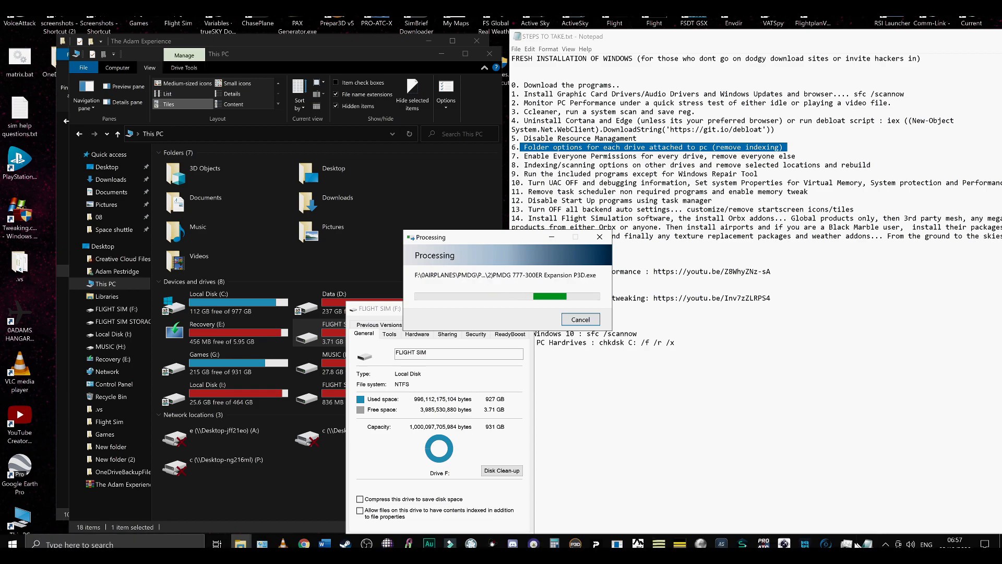
- Check the processes and performance graphs in Task Manager during the attribute change, and accept the FLIGHT SIM (F:) properties
left_click(847, 543)
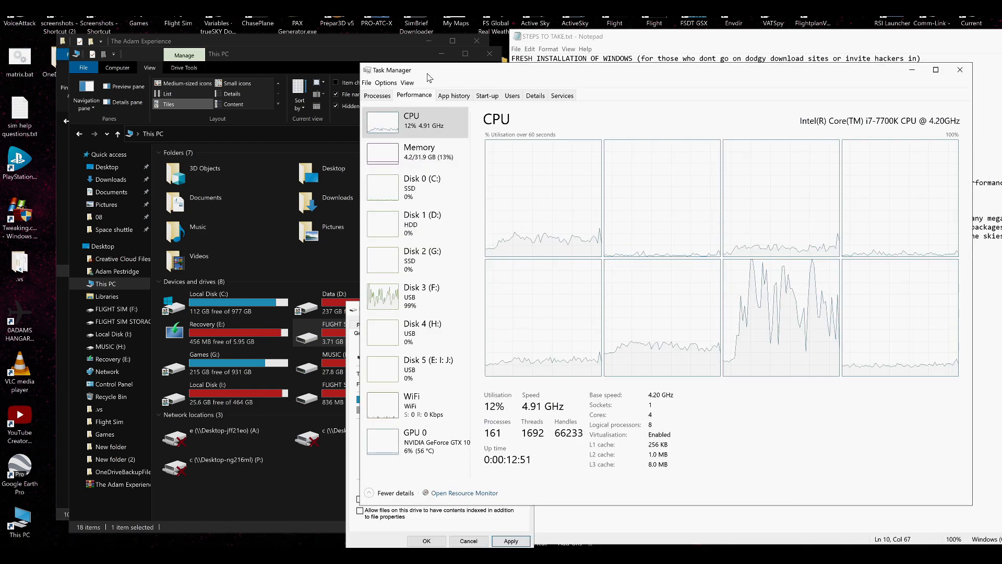
left_click_drag(715, 96, 753, 83)
left_click(678, 100)
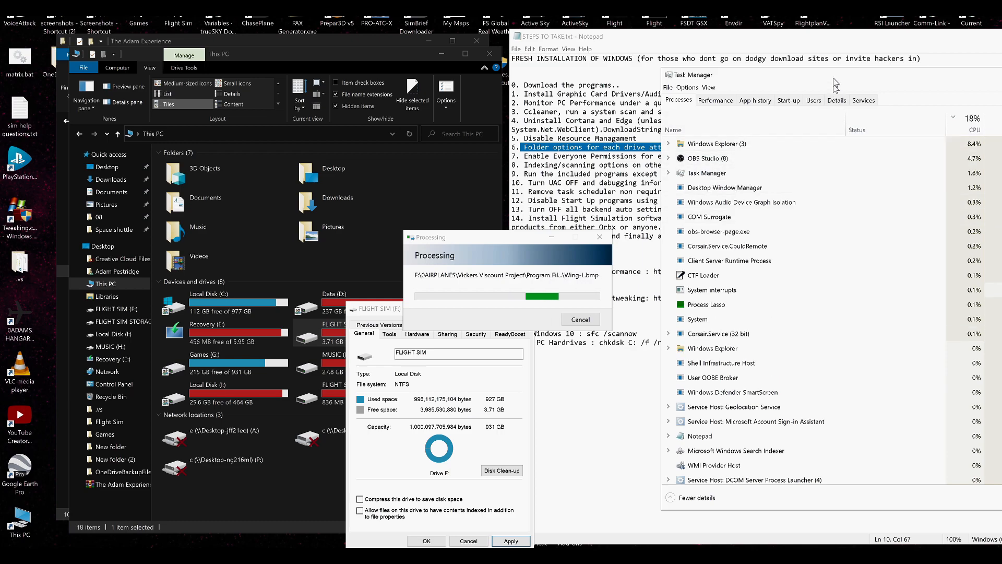
left_click_drag(830, 78, 494, 76)
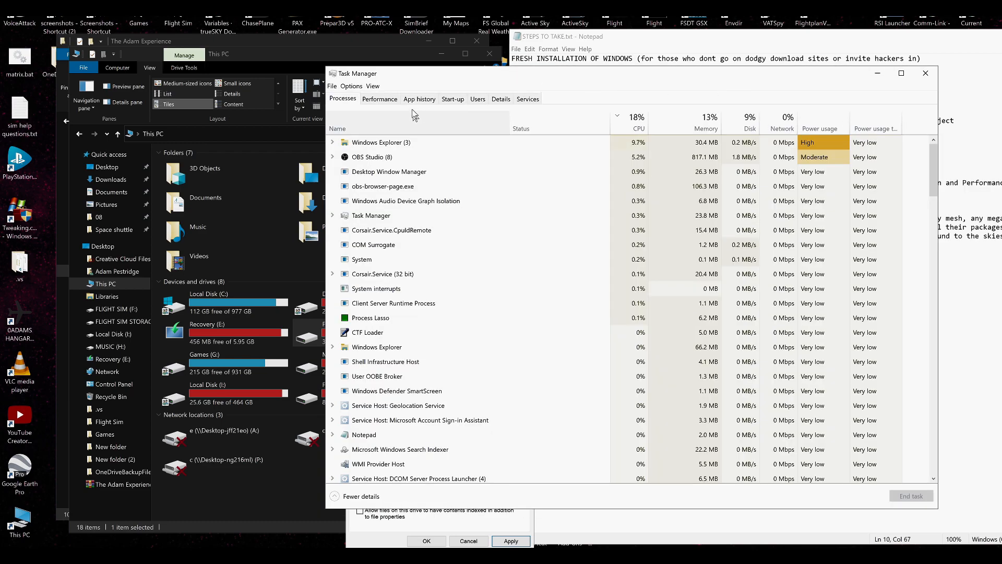
left_click(386, 99)
left_click_drag(384, 75, 701, 72)
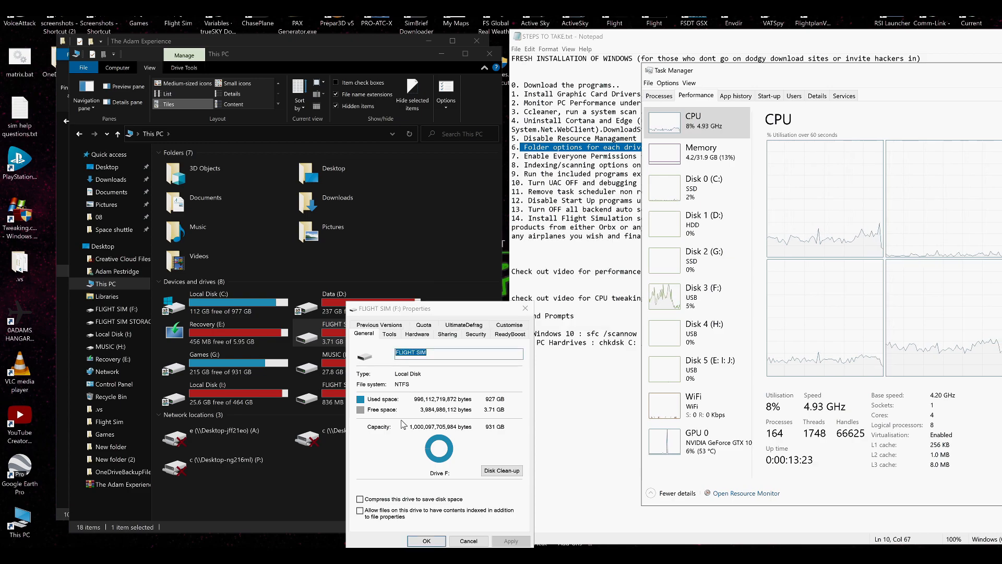
left_click(424, 541)
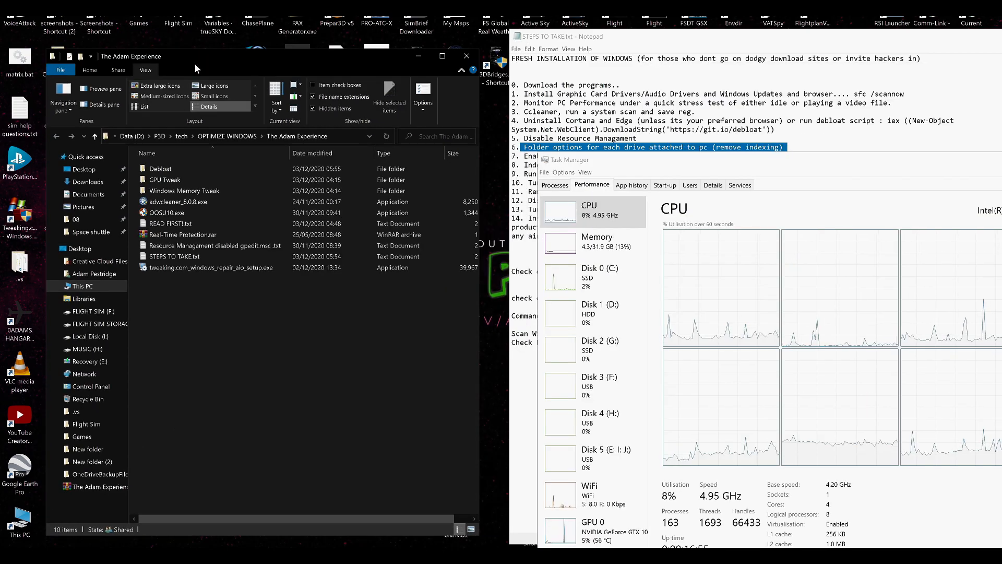
- Reopen This PC and recheck the content indexing option in the properties of Local Disk (C:) and Data (D:)
left_click_drag(226, 52, 250, 48)
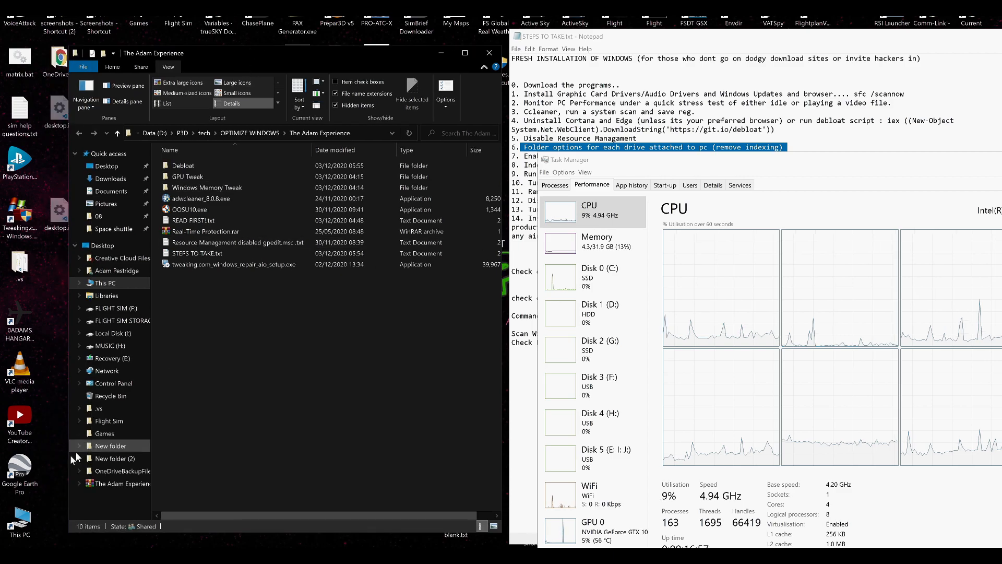
double_click(19, 519)
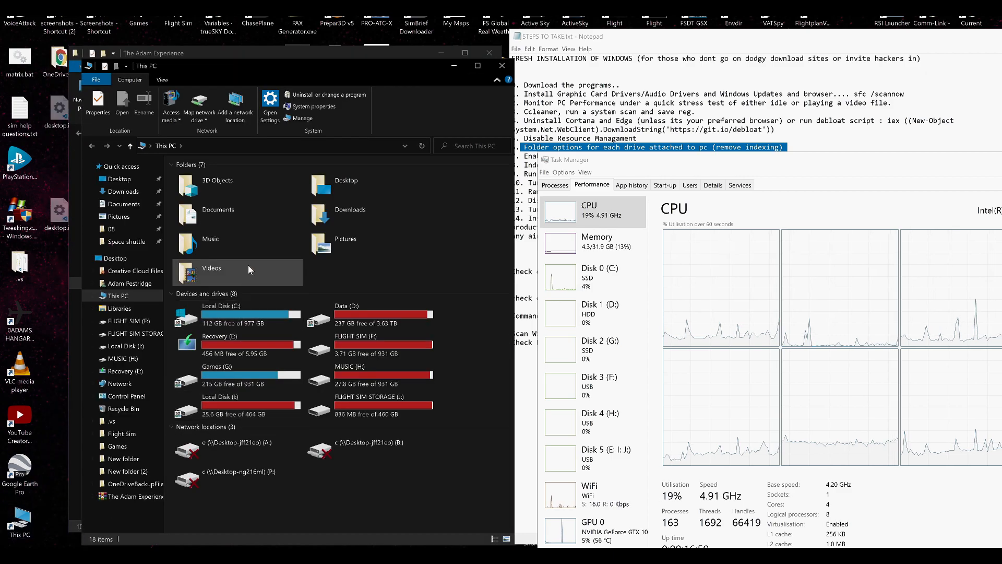
right_click(241, 316)
left_click(271, 308)
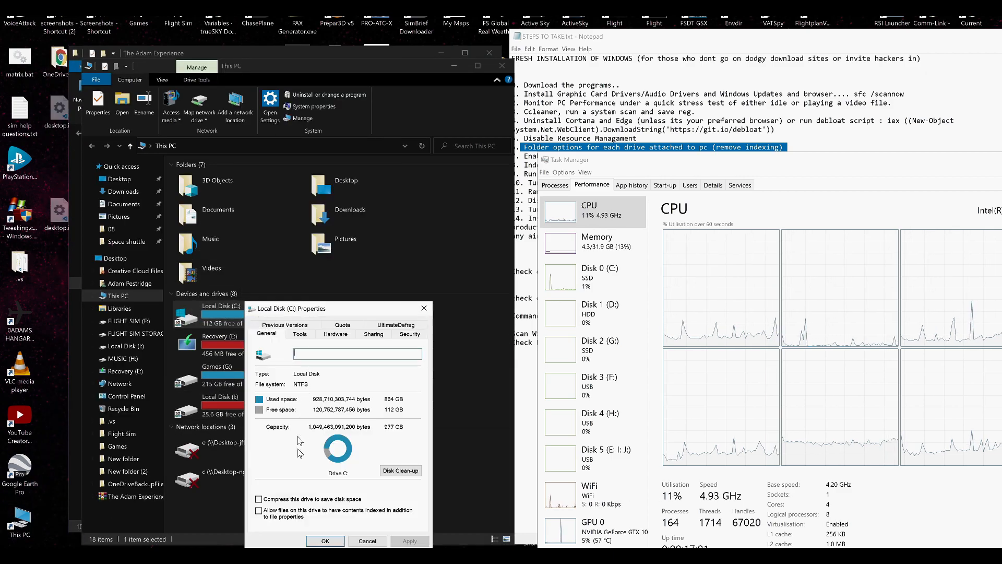
left_click(325, 540)
right_click(359, 317)
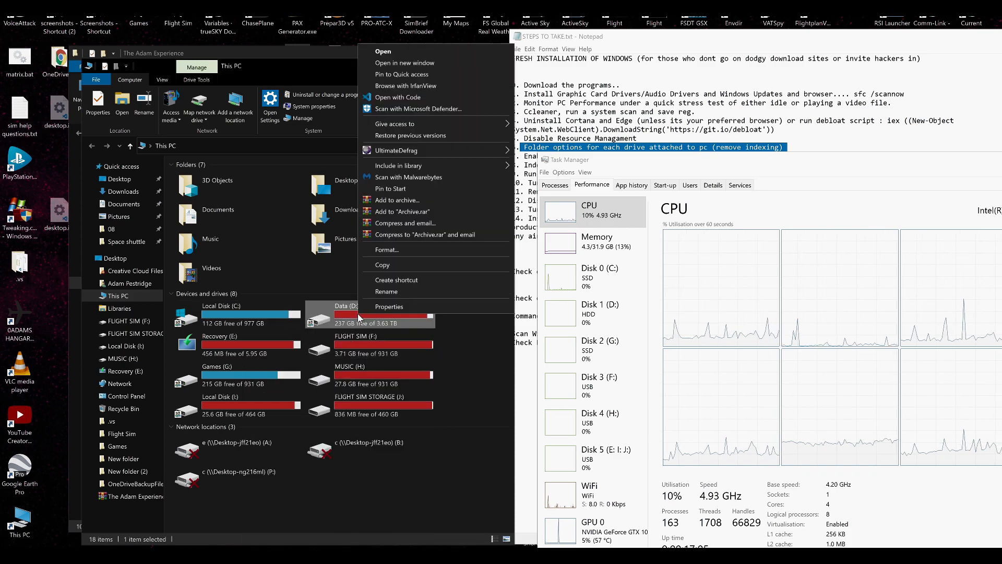
left_click(374, 306)
left_click(442, 541)
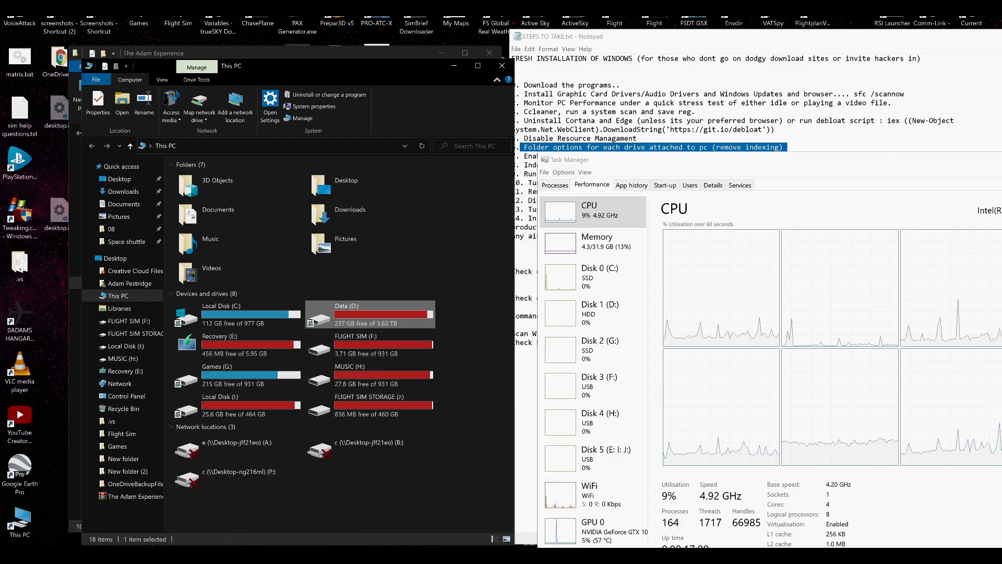
- Switch Control Panel to the small icons view and bring up Indexing Options in the middle of the screen
left_click(262, 543)
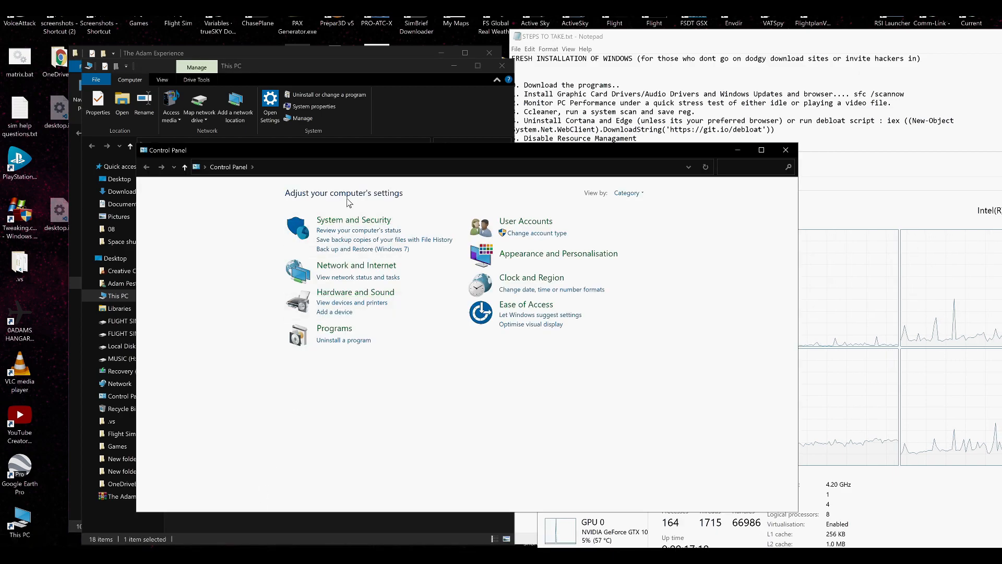
left_click(628, 192)
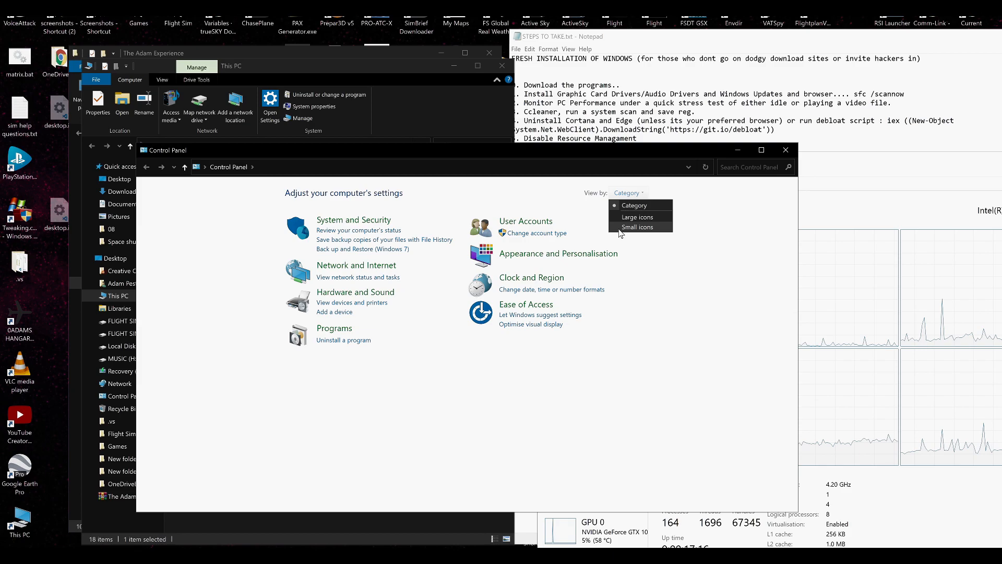
left_click(637, 227)
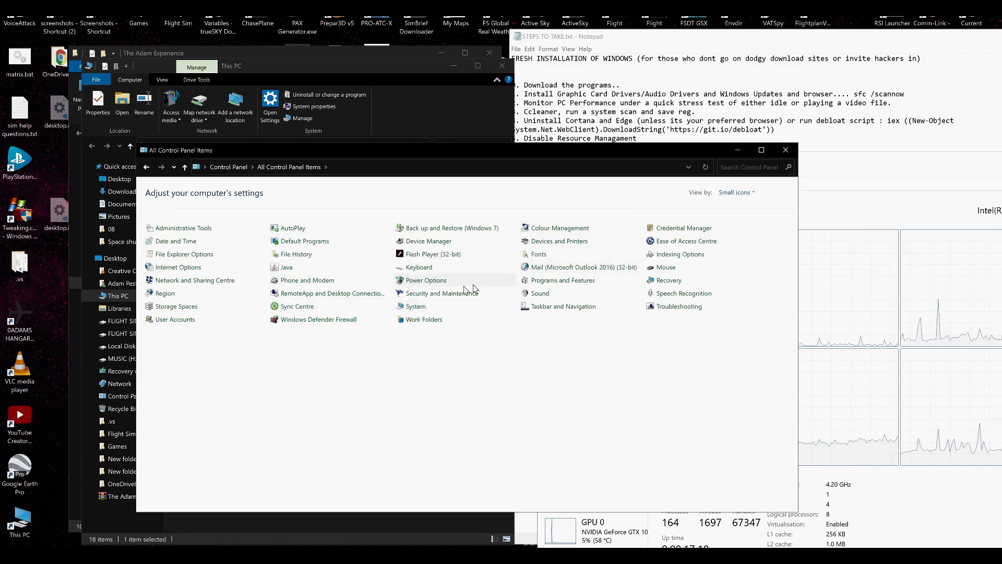
left_click(673, 254)
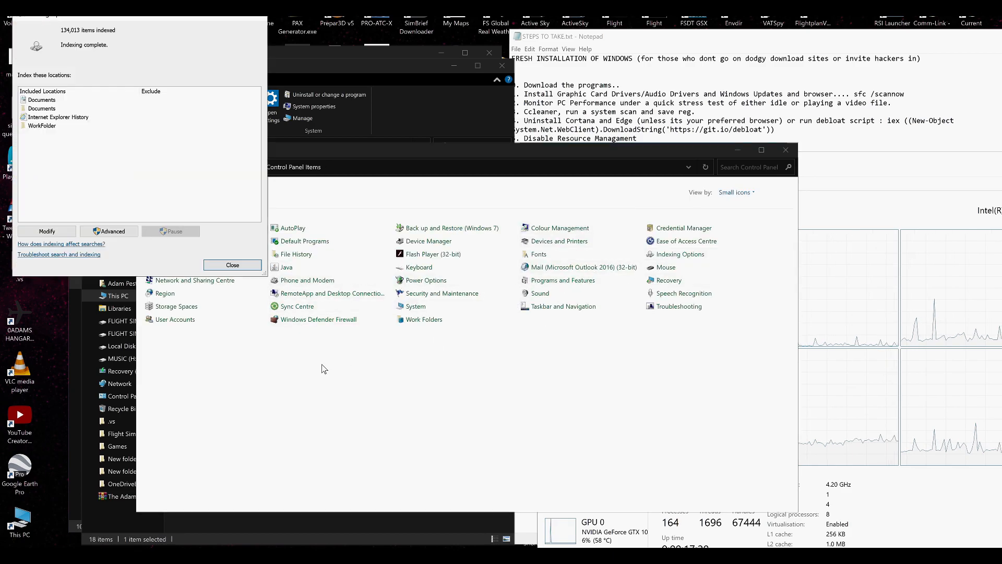
left_click_drag(129, 15, 452, 142)
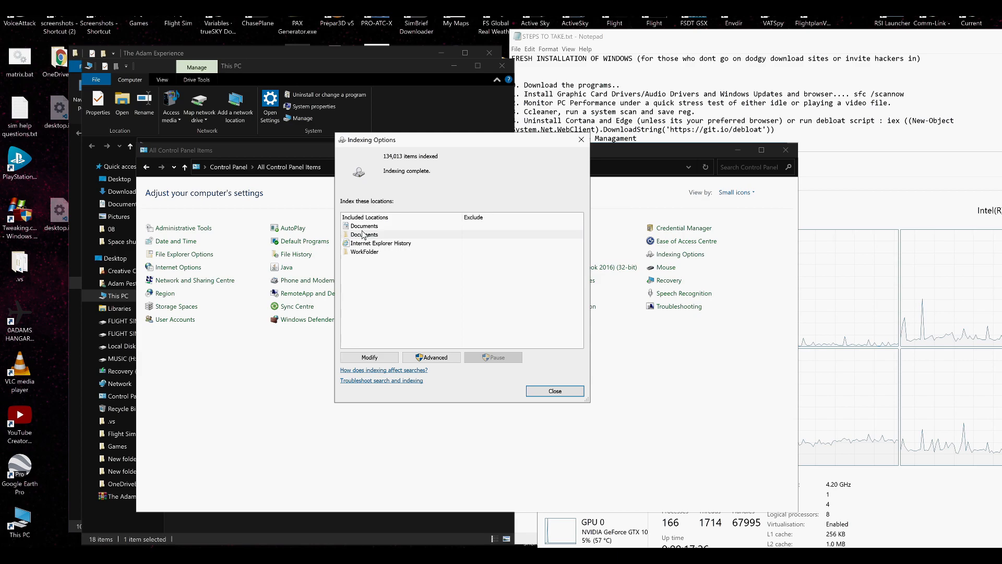
- Modify the indexed locations to exclude WorkFolder and the Documents folder of the user profile
left_click(369, 358)
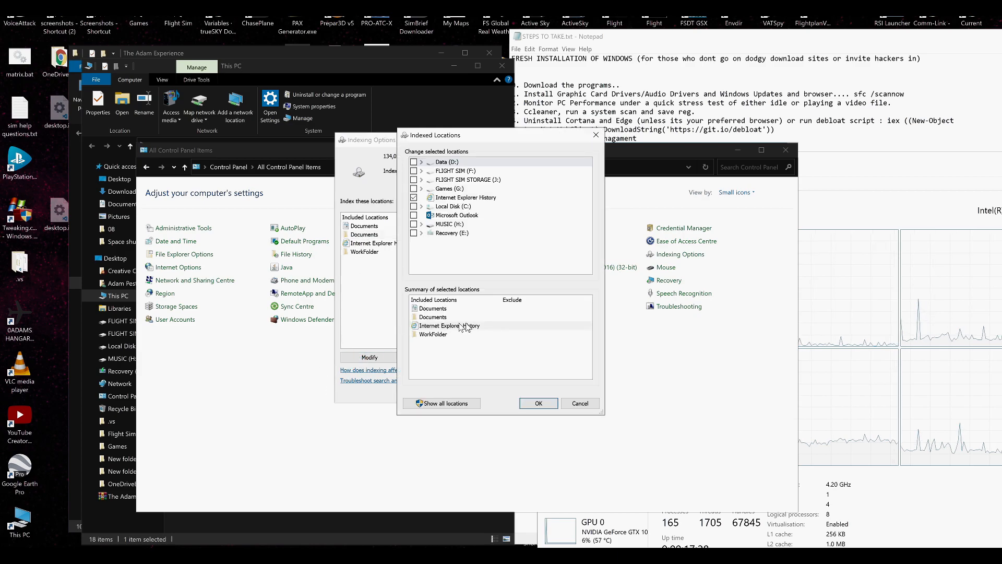
left_click(426, 334)
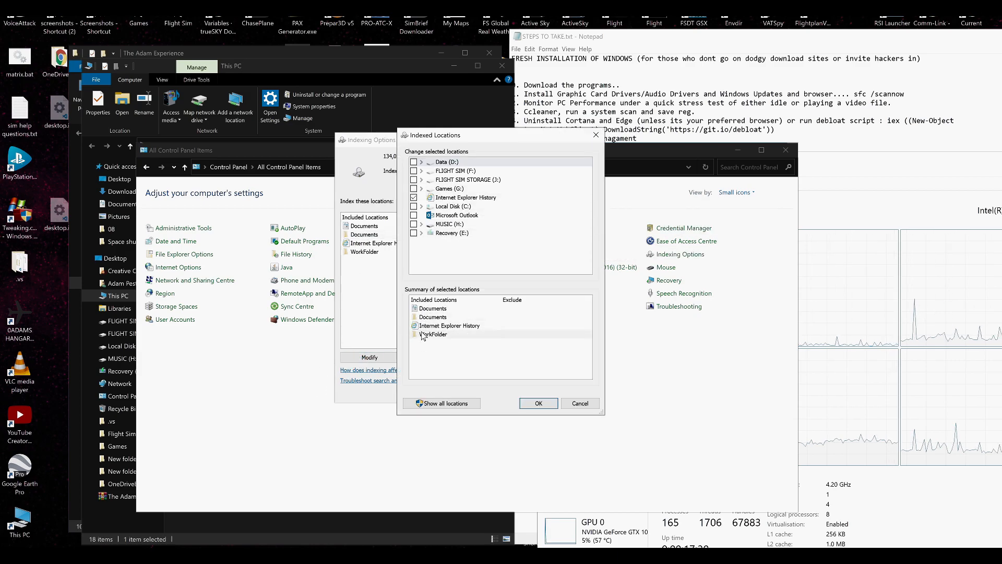
left_click(414, 268)
scroll(438, 256, "up", 2)
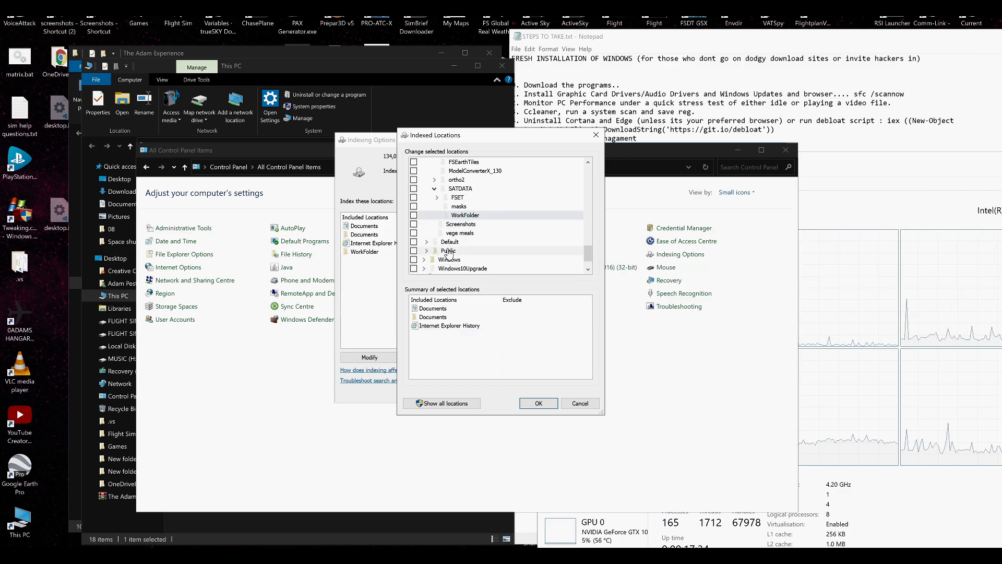
scroll(441, 252, "up", 6)
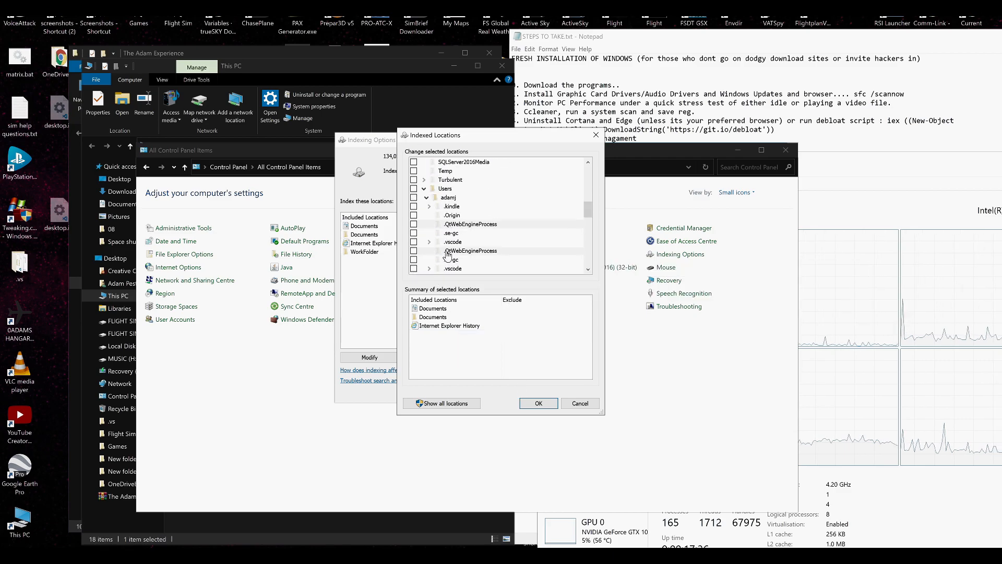
left_click(414, 224)
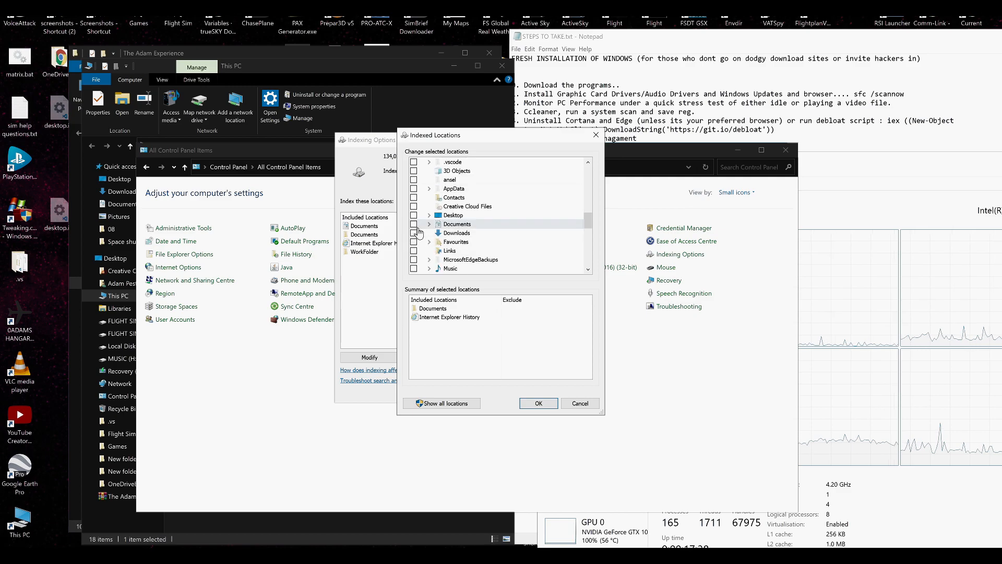
- Exclude Internet Explorer History and the Documents folder inside OneDriveBackupFiles from the indexed locations
scroll(420, 233, "up", 4)
scroll(421, 234, "up", 10)
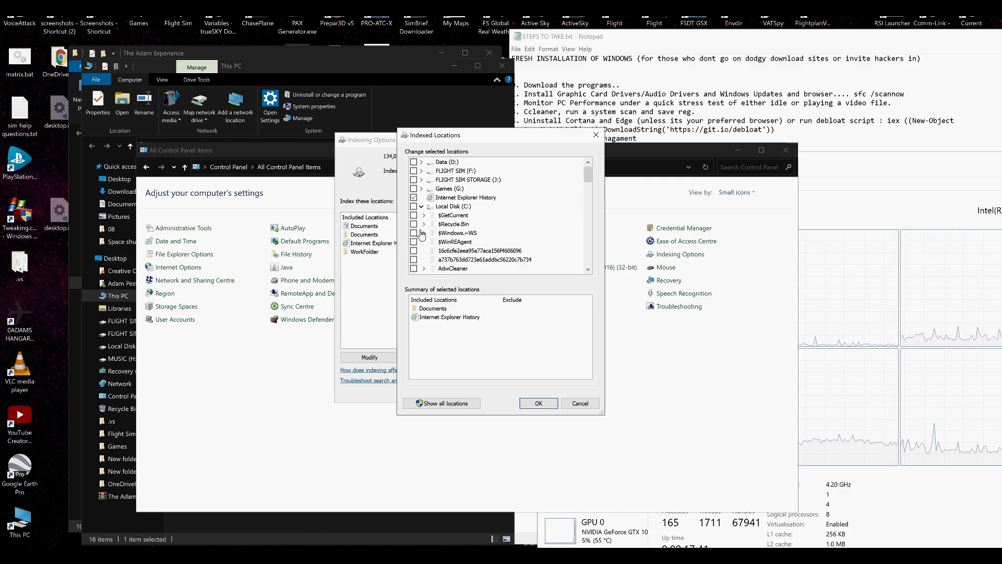
left_click(413, 198)
scroll(438, 261, "down", 10)
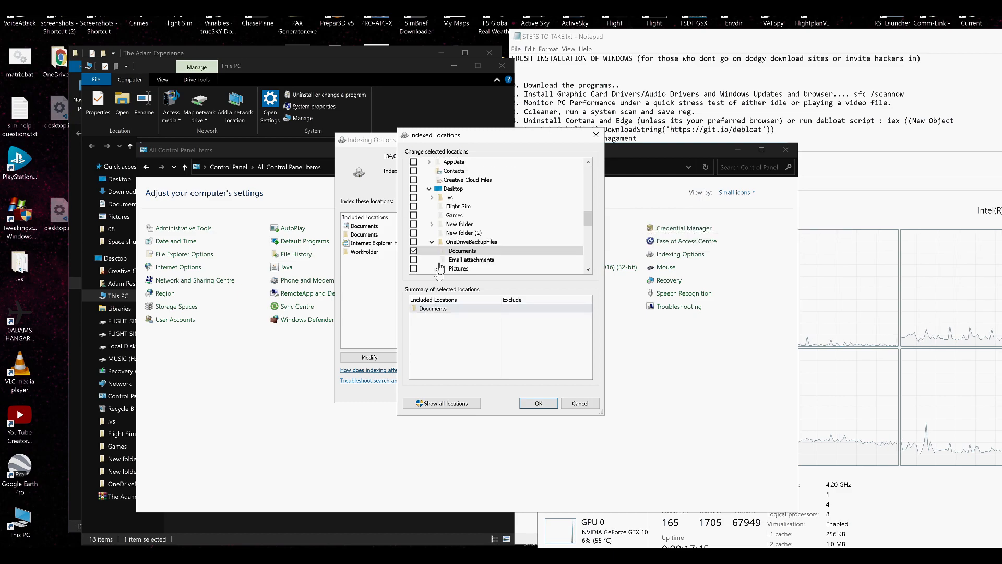
left_click(414, 251)
- Look through the folder tree for remaining selections and show all indexed locations
scroll(421, 239, "up", 2)
scroll(422, 239, "up", 8)
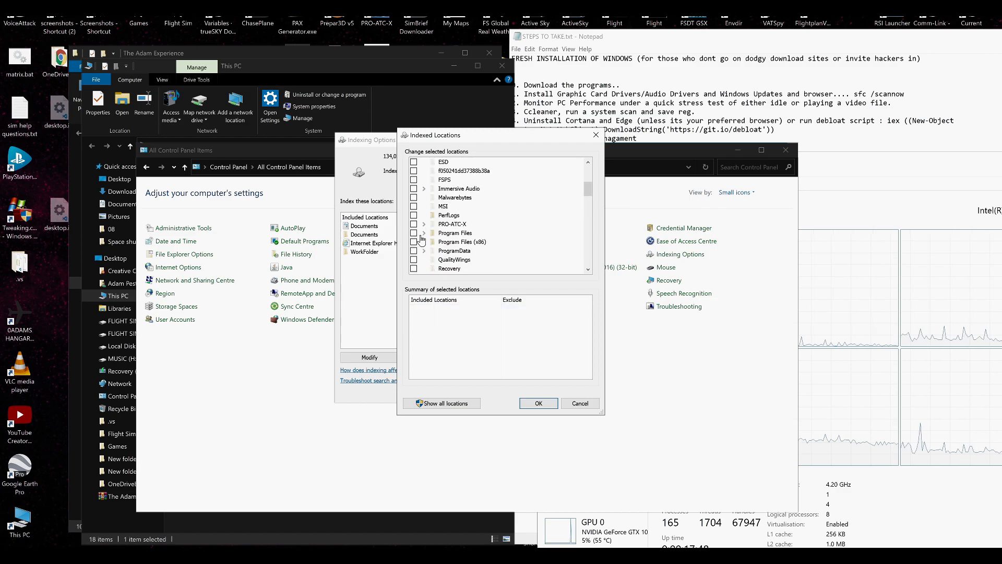
scroll(421, 239, "down", 8)
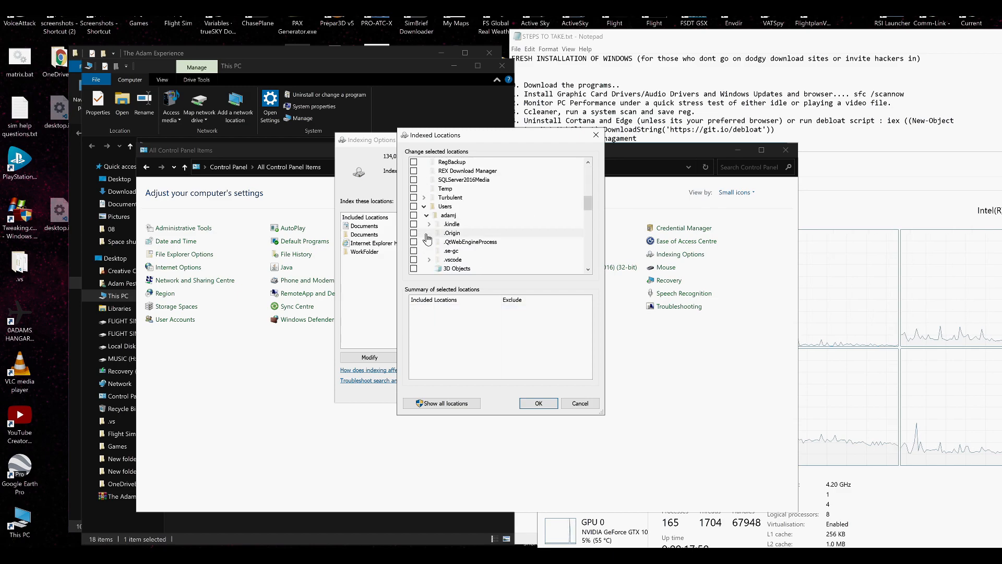
left_click(426, 401)
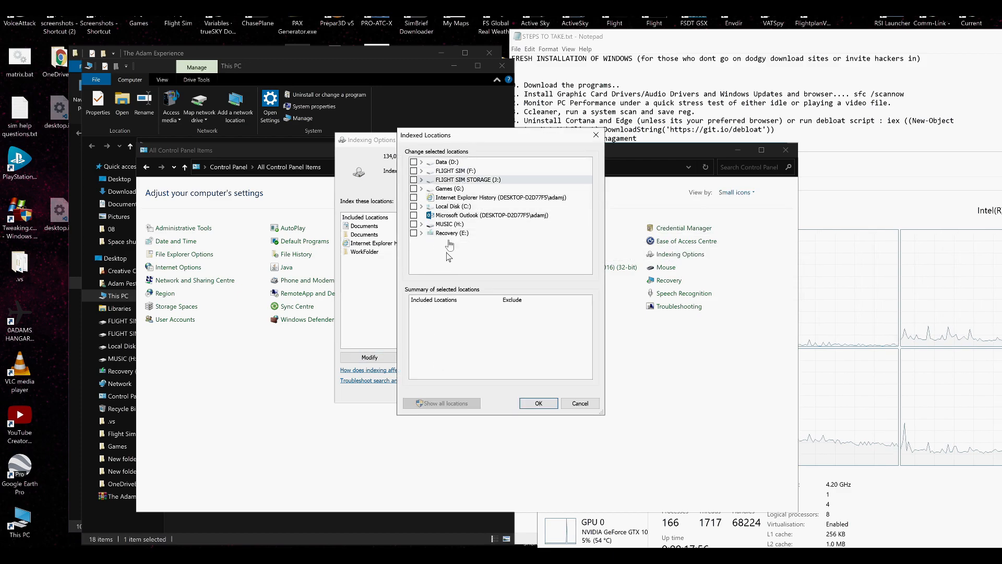
- Apply the cleared index selection, then reopen the indexed locations and check all locations for remaining selections
left_click(538, 404)
left_click(435, 359)
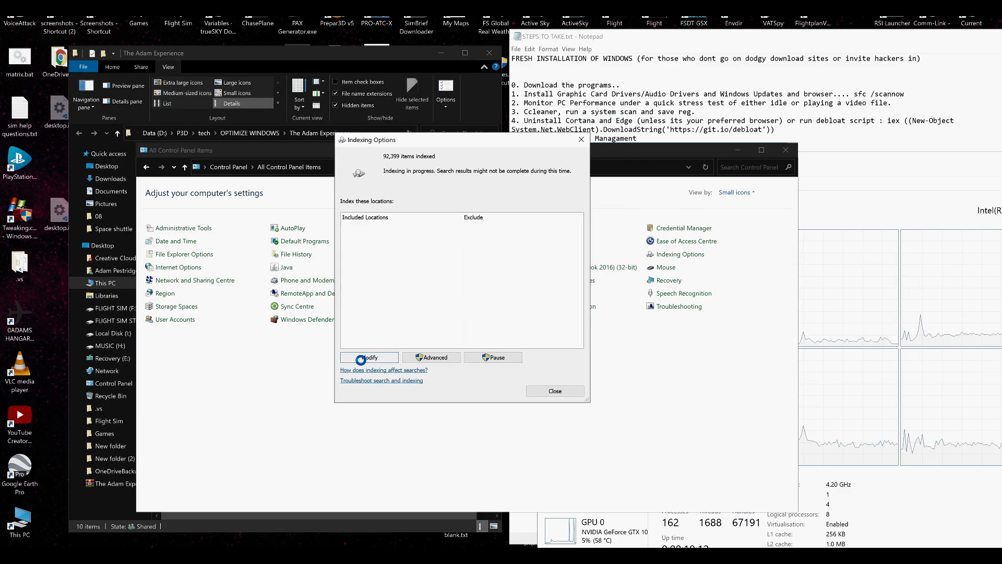
left_click(360, 359)
left_click_drag(429, 136, 517, 152)
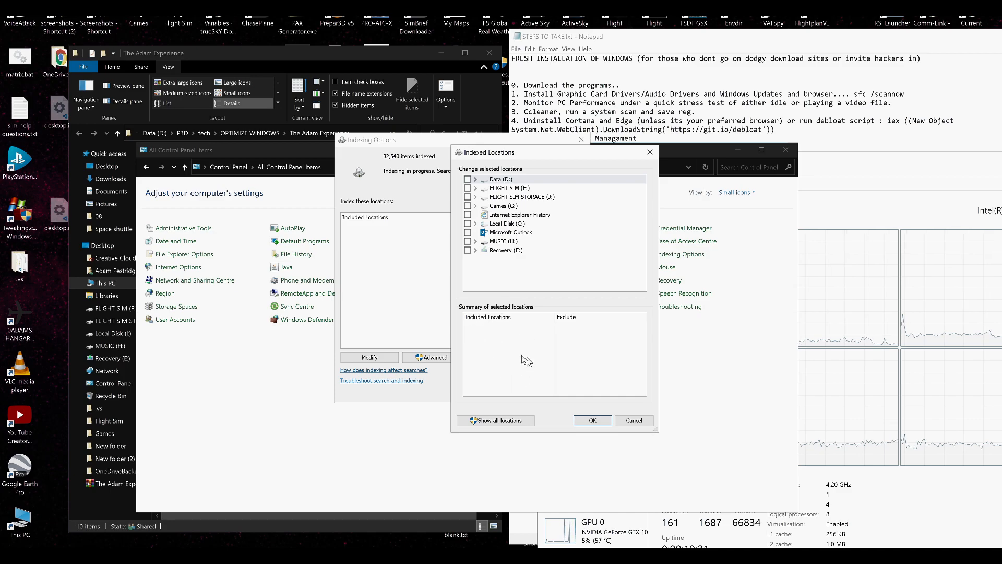
left_click(465, 421)
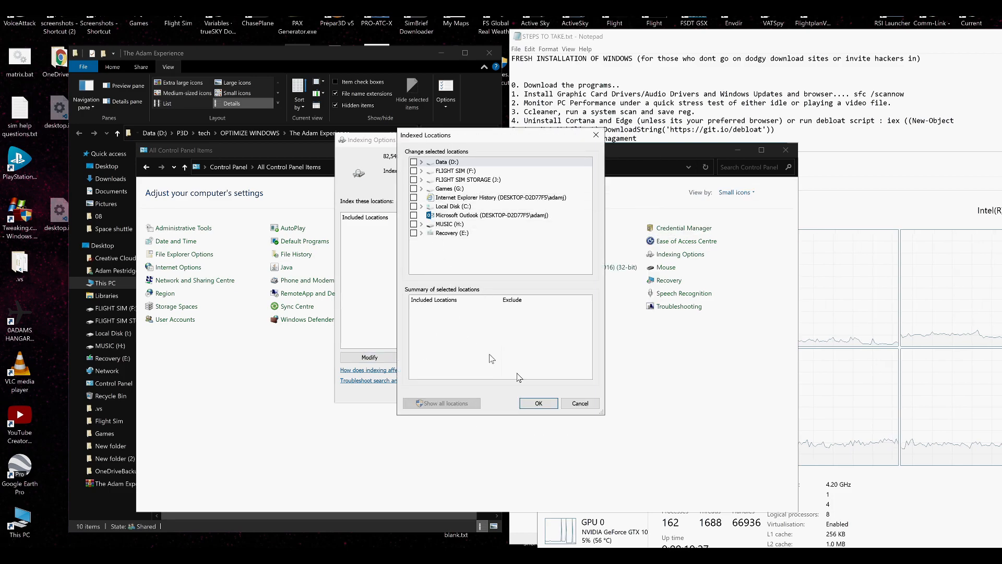
left_click(533, 404)
- Delete and rebuild the search index from the advanced indexing options
left_click(431, 357)
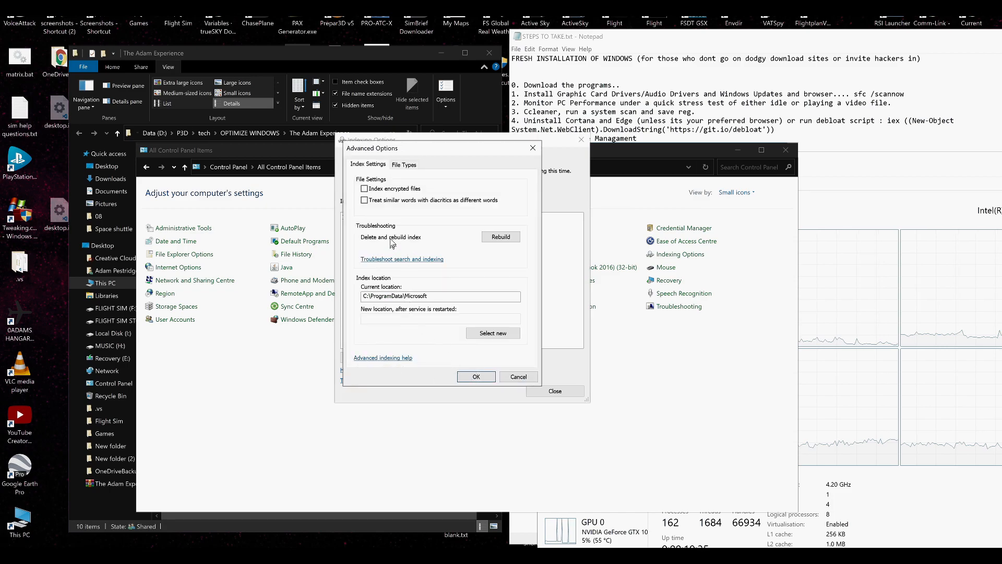
left_click(495, 238)
left_click(525, 320)
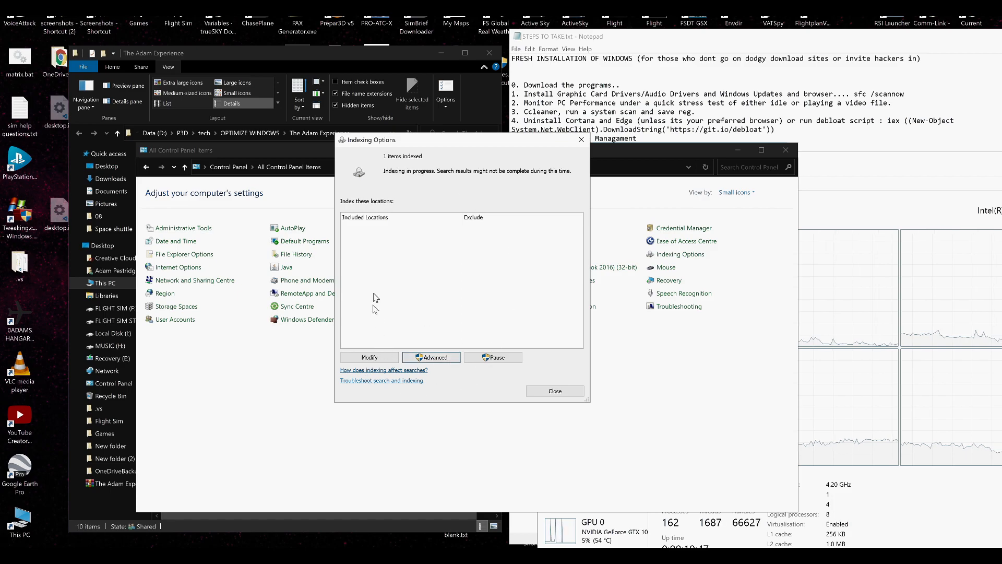
- Recheck the indexed locations without changing them, then close Indexing Options and Control Panel
left_click(375, 355)
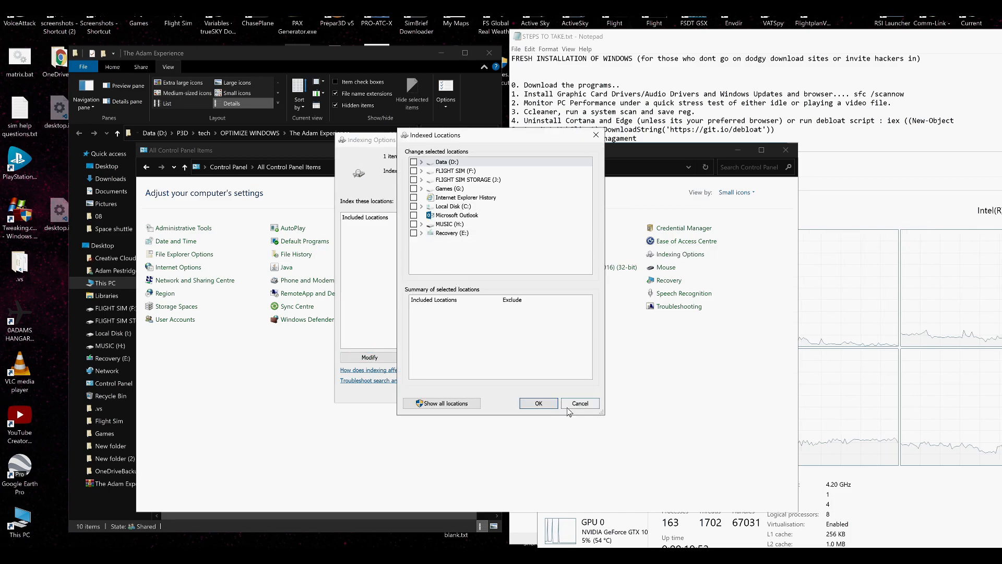
left_click(568, 407)
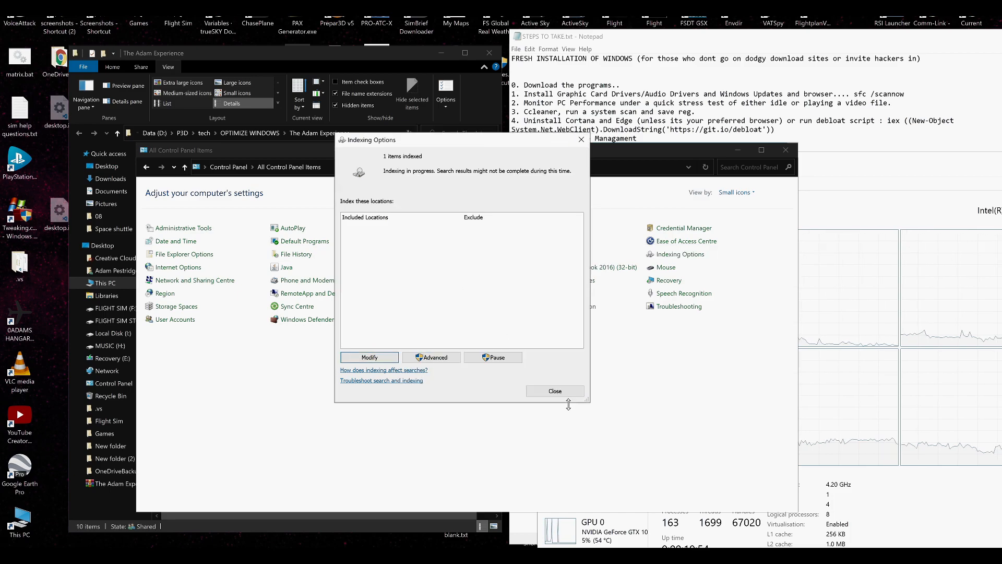
left_click(540, 395)
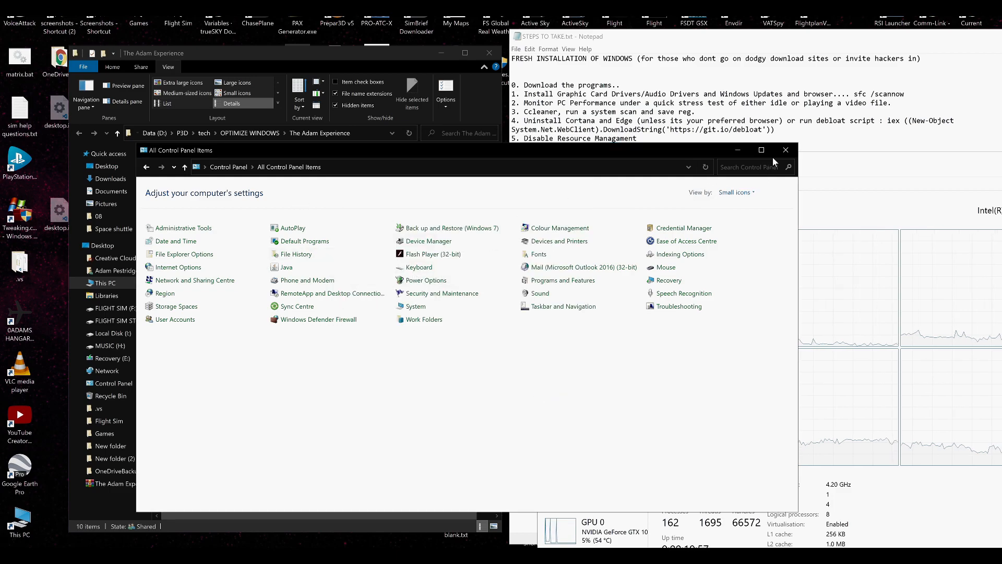
left_click(785, 150)
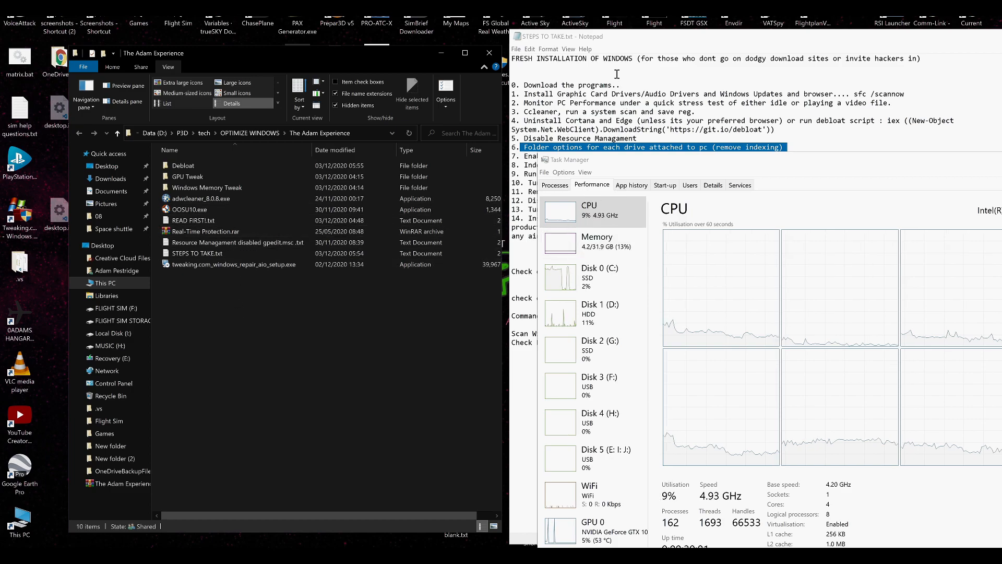
- Highlight checklist item 7 about Everyone permissions in STEPS TO TAKE.txt and open This PC beside the checklist
left_click(629, 37)
left_click_drag(523, 156, 808, 155)
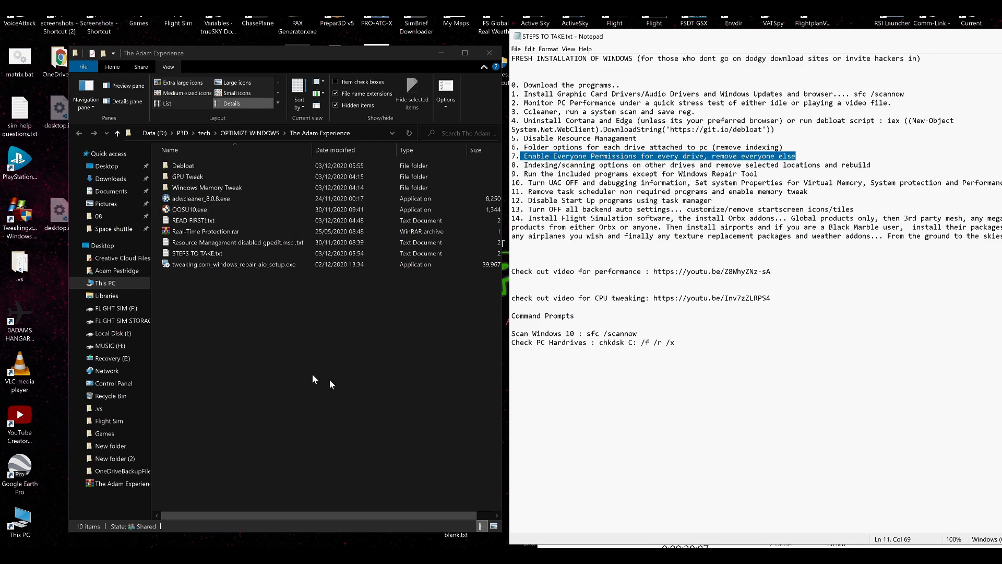
double_click(20, 522)
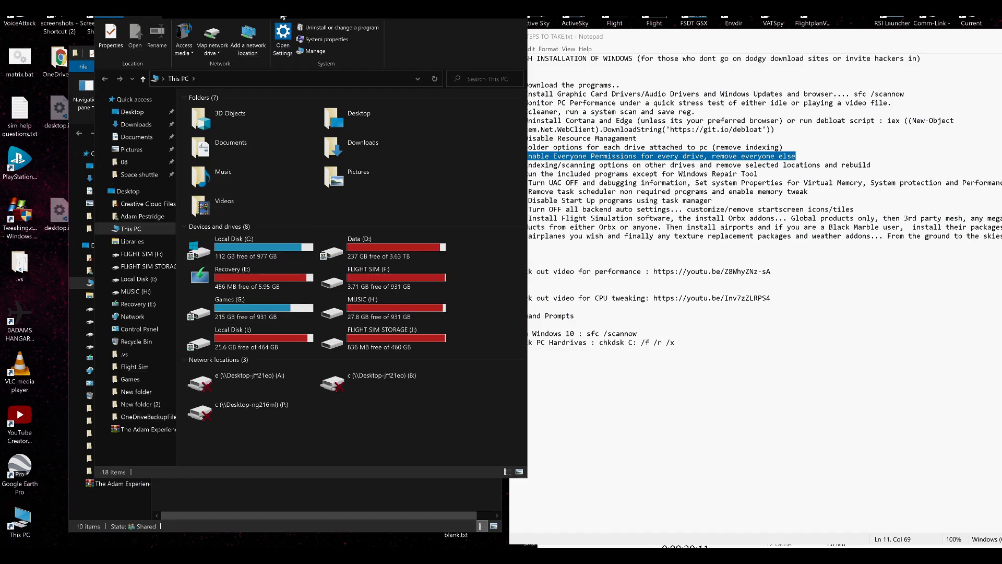
left_click_drag(284, 0, 257, 55)
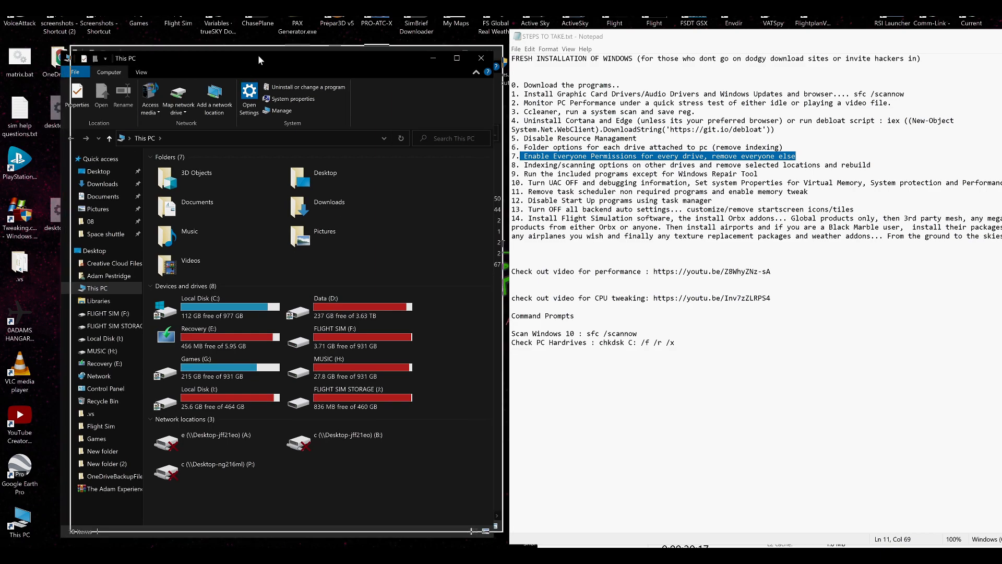
- Check which groups have security permissions on Local Disk (C:), then close its properties
right_click(201, 299)
left_click(213, 290)
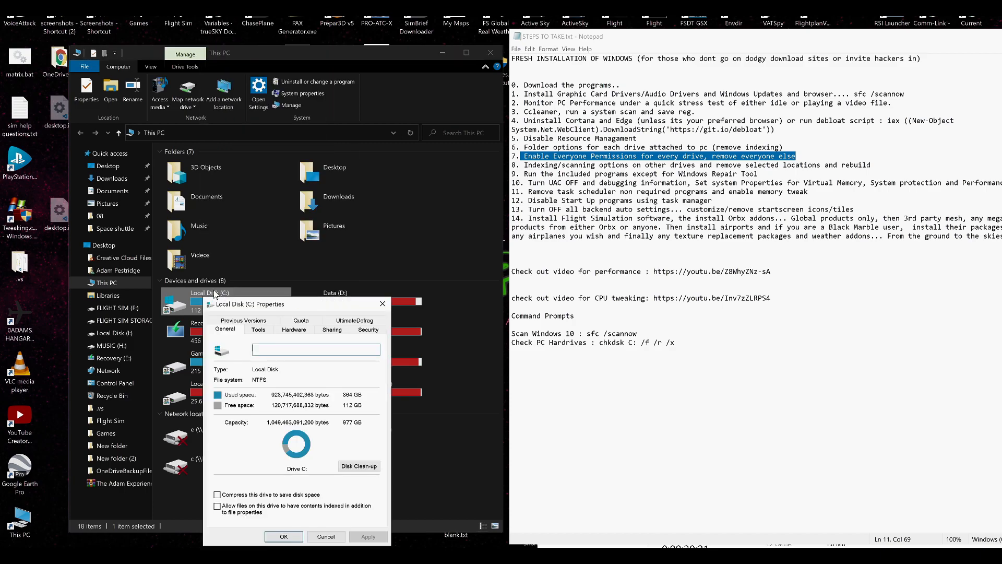
left_click_drag(271, 310, 262, 263)
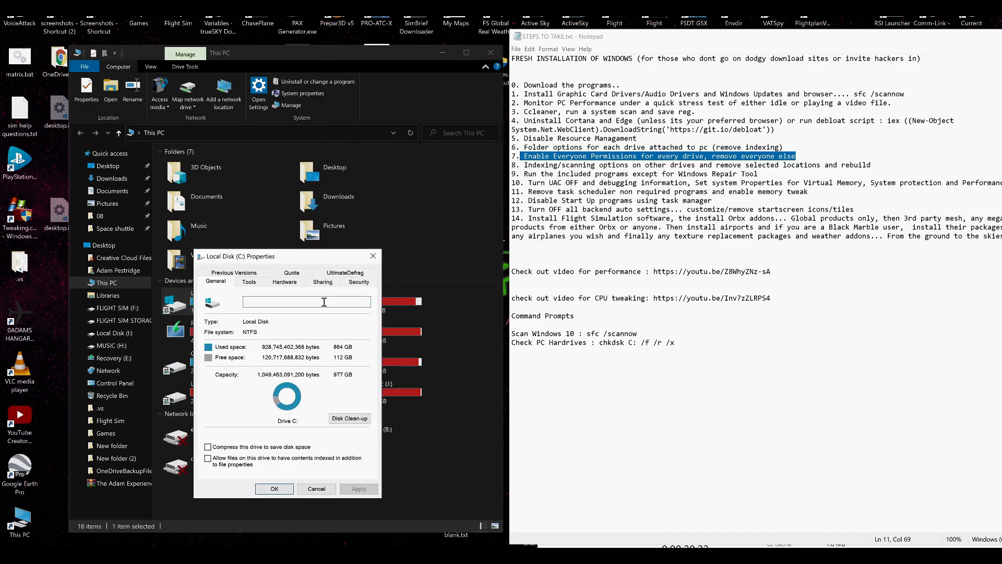
left_click(359, 282)
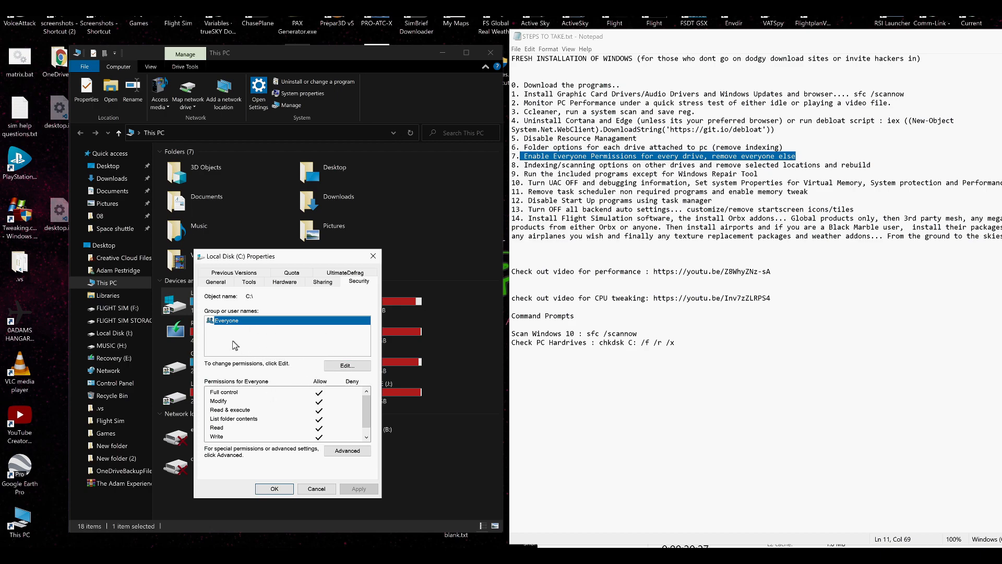
left_click(286, 487)
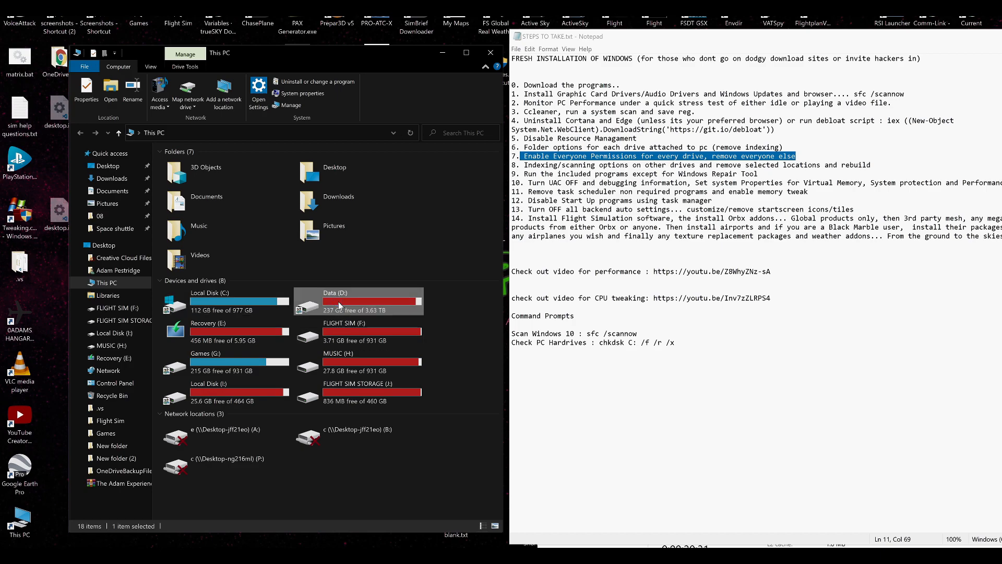
- Review the groups in the security properties of drive Data (D:) and open its permissions for editing
right_click(338, 304)
left_click(362, 307)
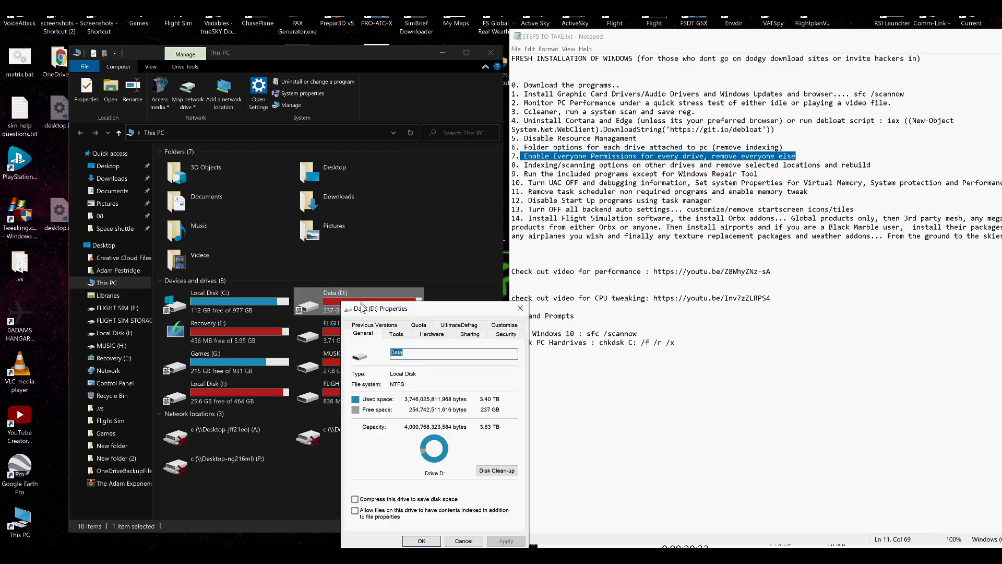
left_click(488, 339)
left_click(490, 335)
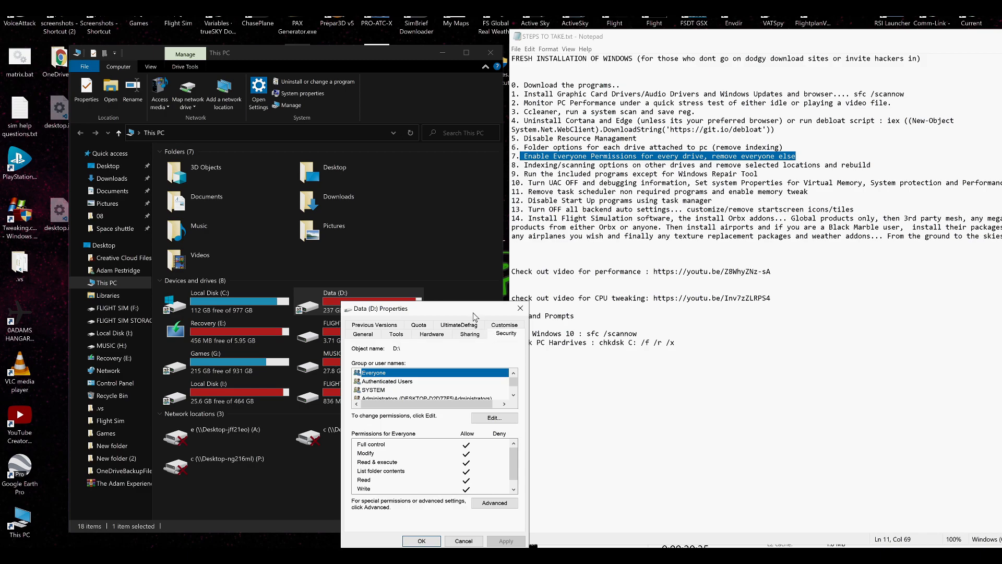
left_click_drag(475, 316, 329, 252)
scroll(235, 332, "down", 1)
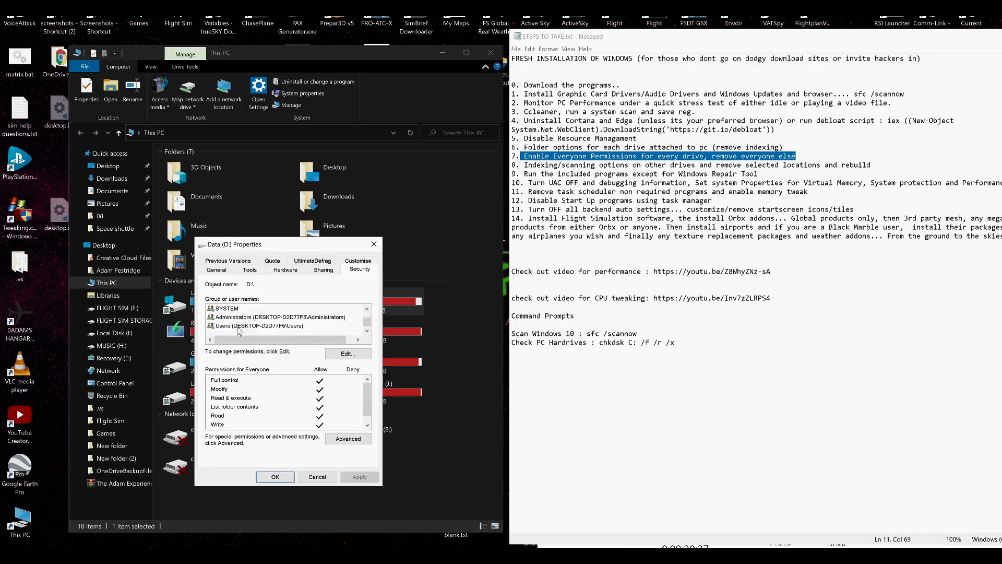
left_click(238, 326)
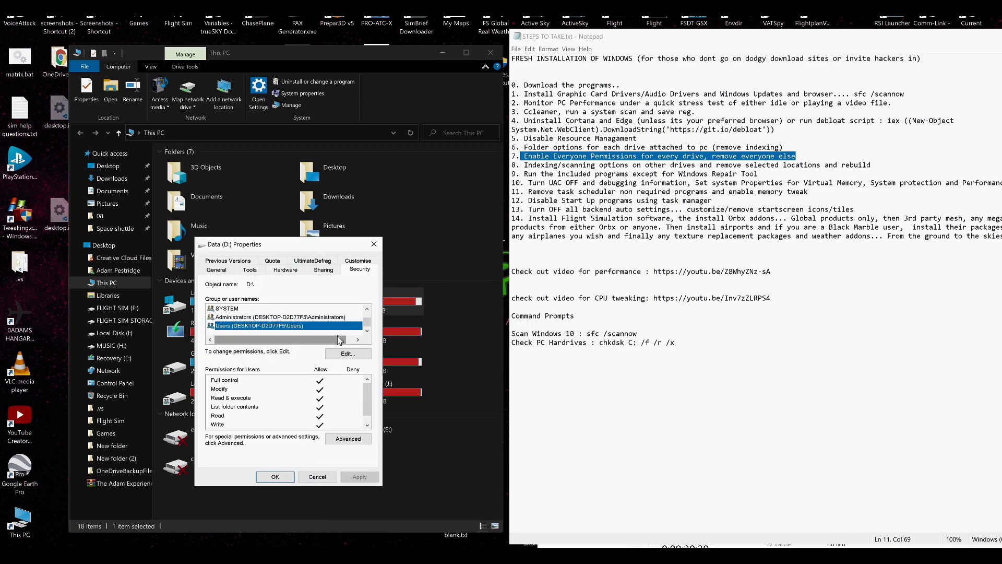
left_click(348, 354)
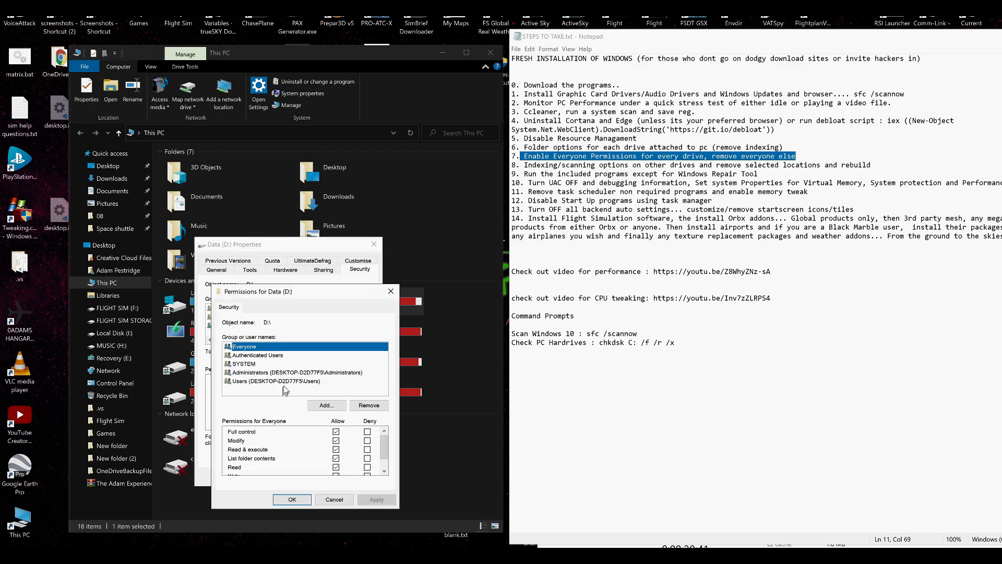
- Remove Users, Administrators, SYSTEM and Authenticated Users from the permissions of Data (D:), keeping only Everyone
left_click(286, 381)
left_click(360, 405)
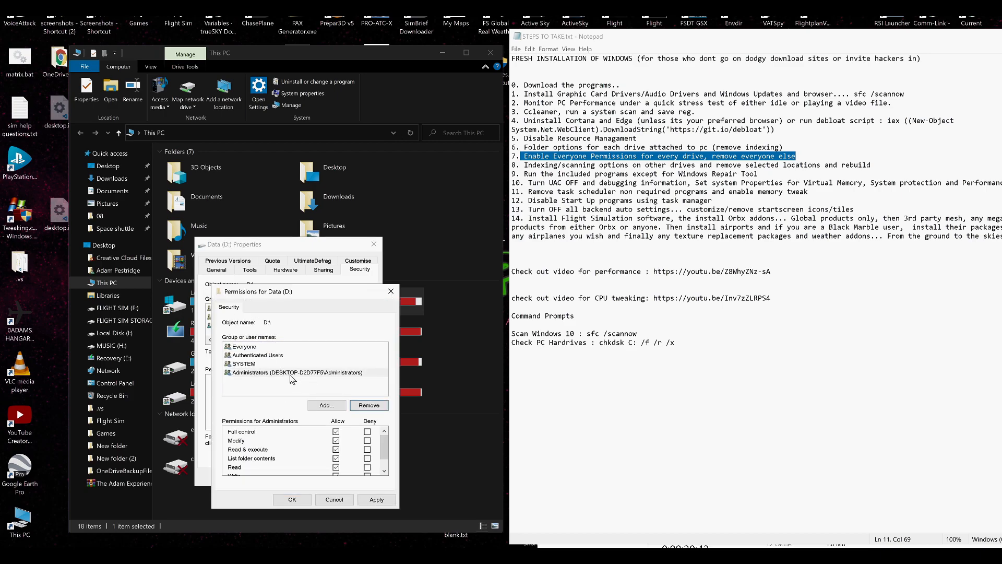
left_click(362, 405)
left_click(255, 365)
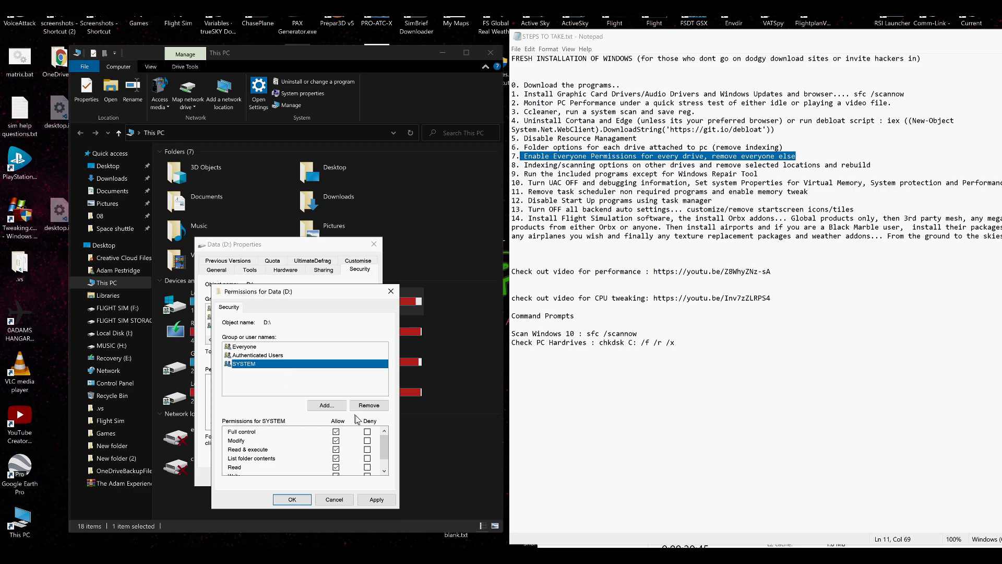
left_click(368, 406)
left_click(268, 357)
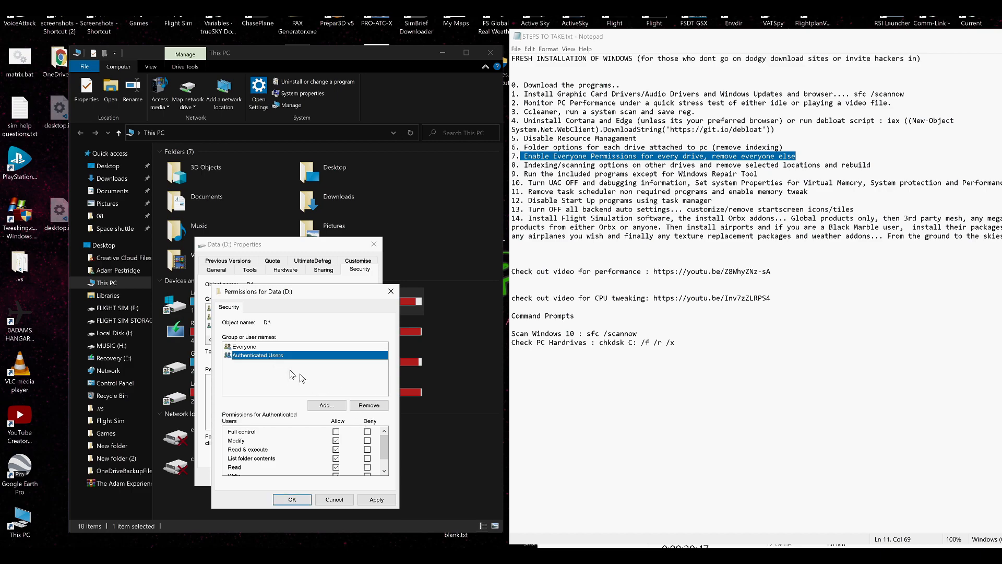
left_click(368, 406)
left_click(263, 348)
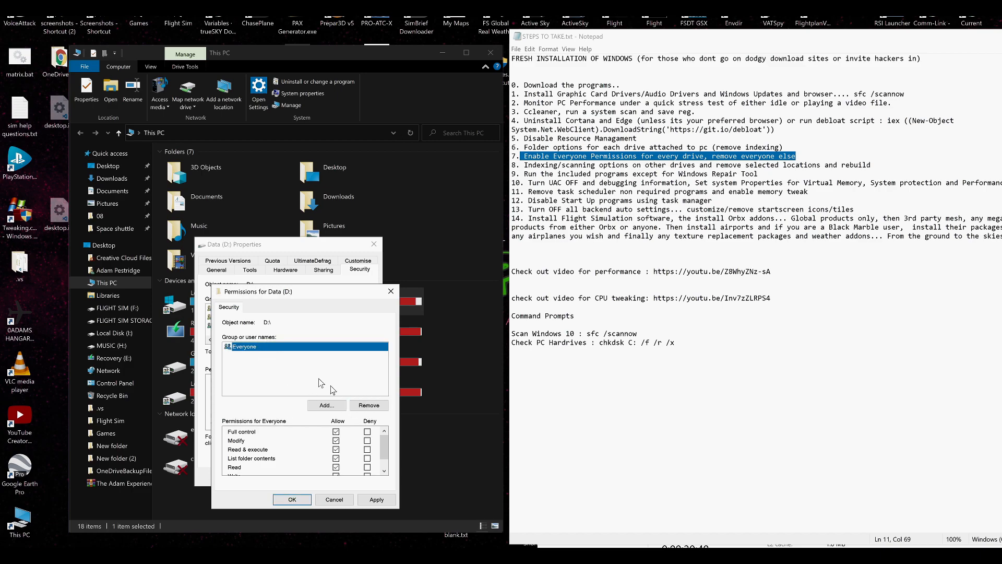
- Check the permissions allowed for Everyone and apply them to Data (D:), continuing past files that cannot be changed
scroll(345, 440, "down", 1)
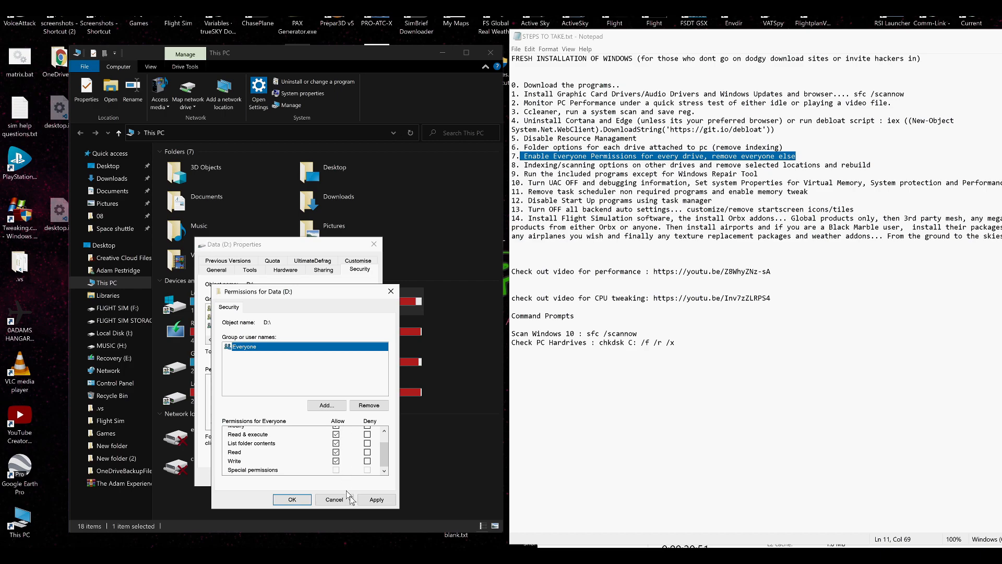
left_click(377, 500)
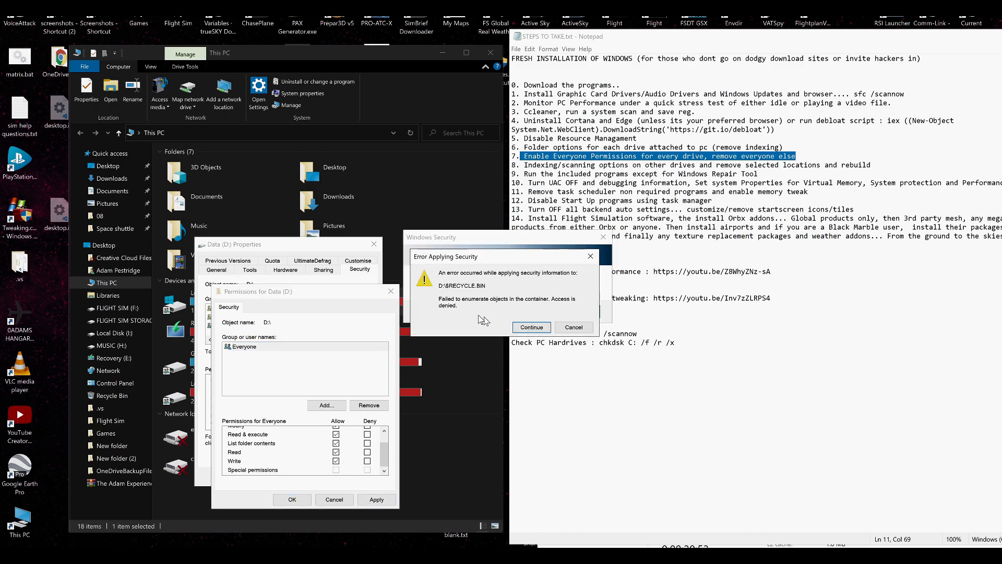
left_click(521, 327)
left_click(530, 326)
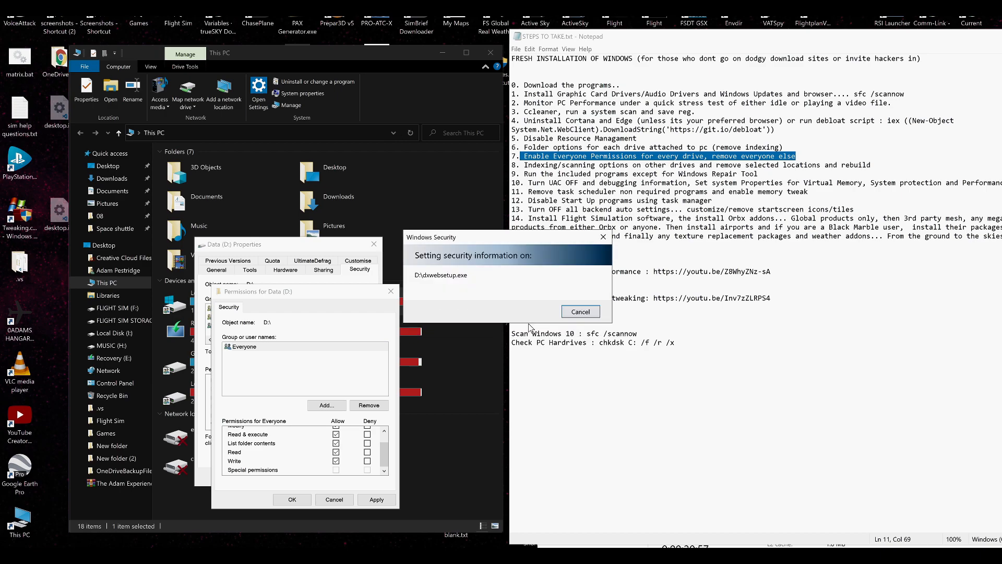
left_click(530, 326)
left_click(530, 327)
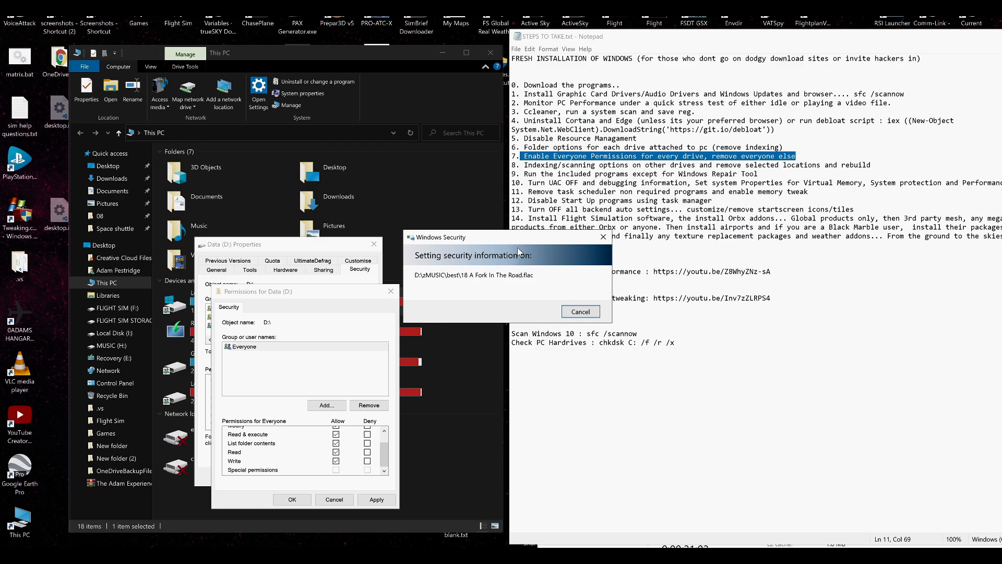
left_click_drag(506, 240, 373, 236)
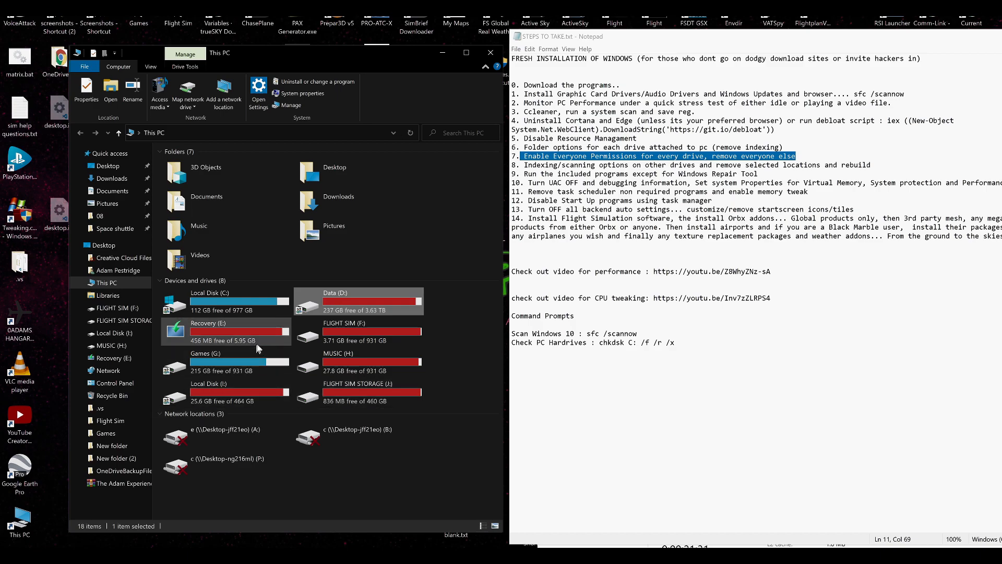
- Open the security permissions of drive FLIGHT SIM (F:) for editing
left_click(342, 331)
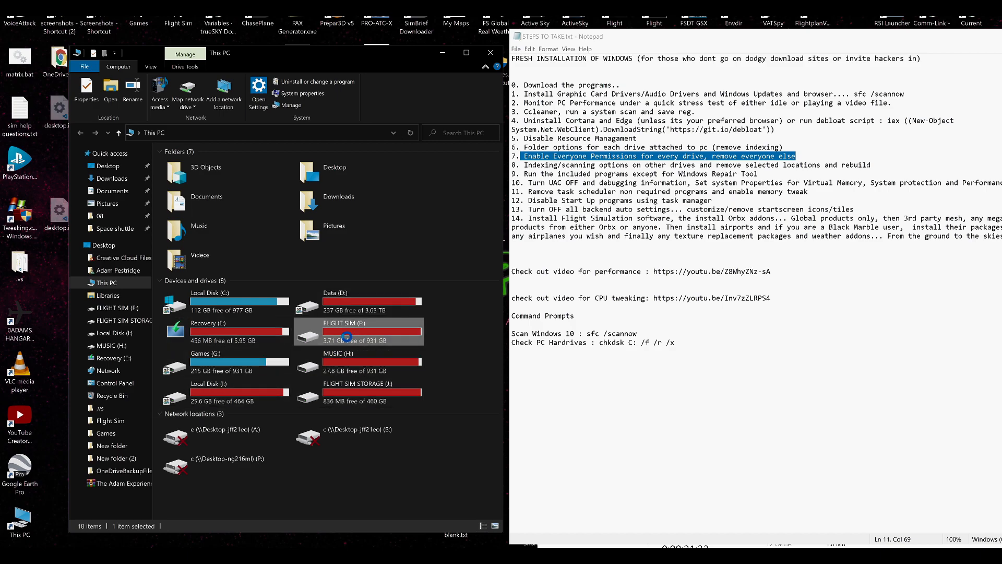
right_click(342, 332)
left_click(374, 324)
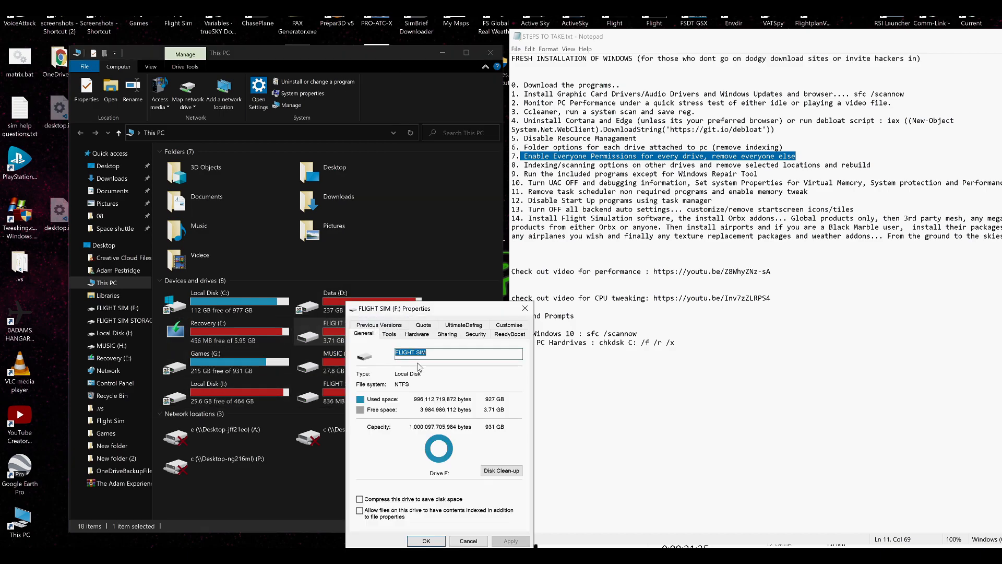
left_click(486, 335)
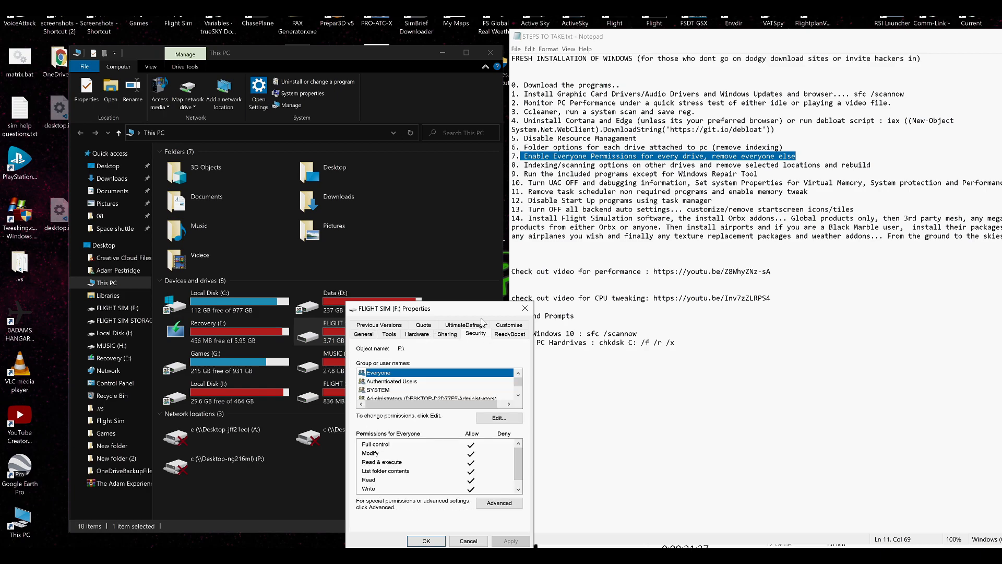
left_click_drag(481, 312, 316, 215)
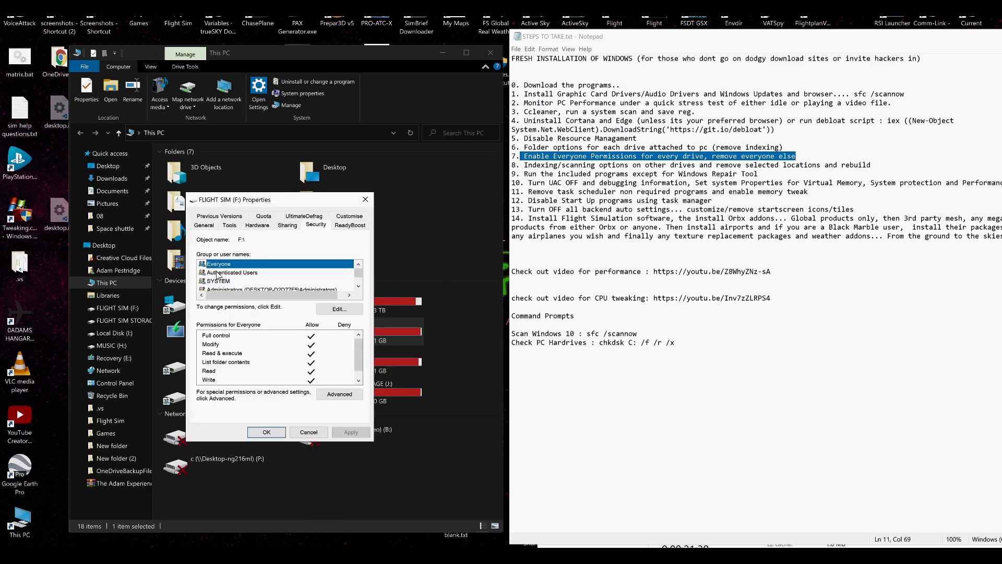
left_click(340, 309)
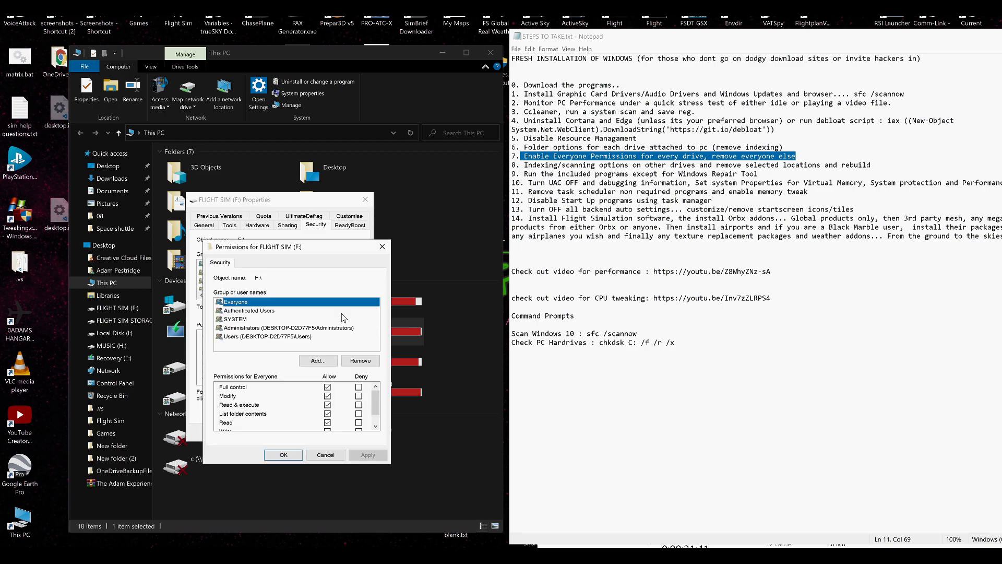
- Remove Users, Administrators, SYSTEM and Authenticated Users from the permissions of FLIGHT SIM (F:), keeping only Everyone
left_click(231, 338)
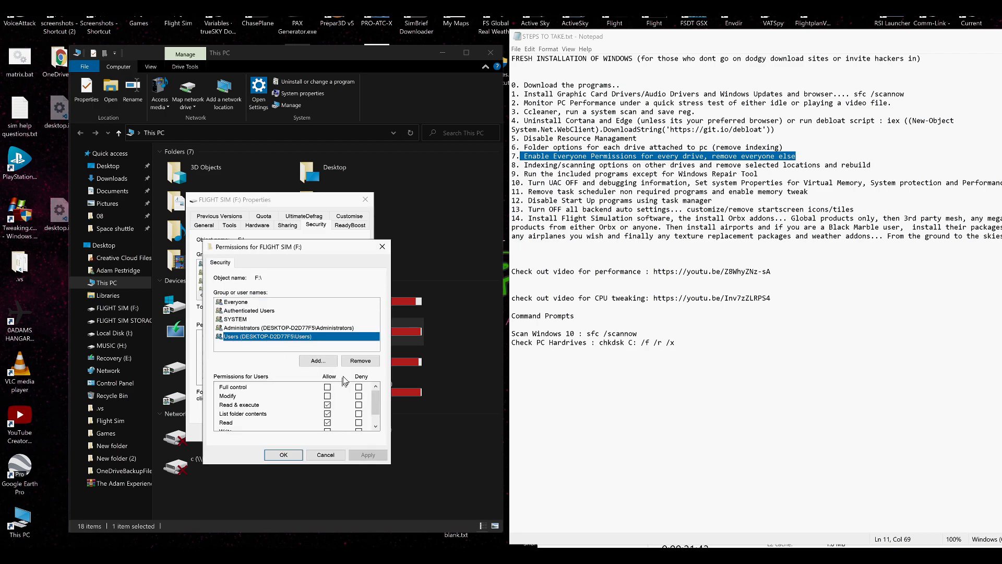
left_click(360, 361)
left_click(248, 329)
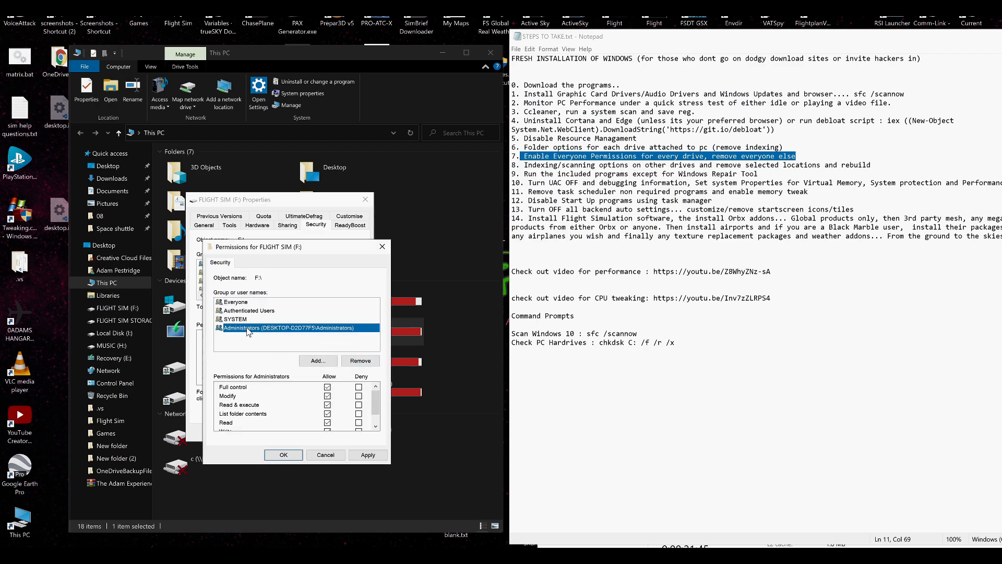
left_click(360, 360)
left_click(360, 360)
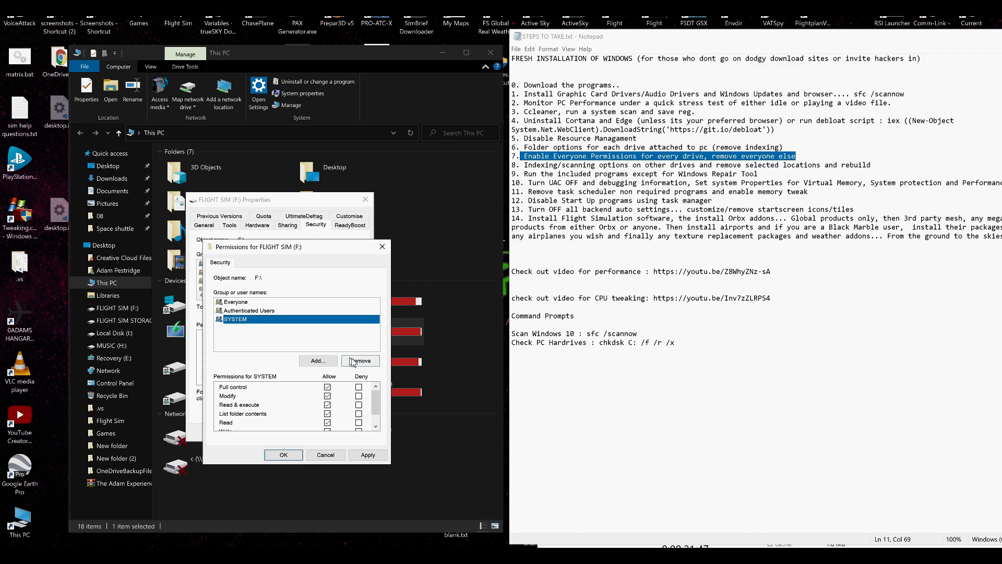
left_click(264, 311)
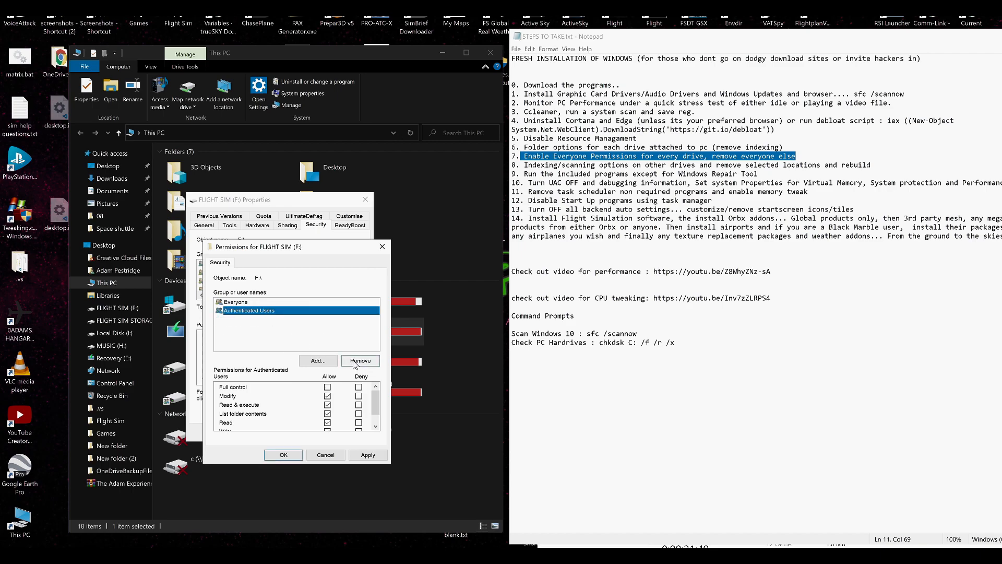
left_click(360, 361)
- Select Everyone and apply the reduced permissions to FLIGHT SIM (F:), continuing past folders that deny access
left_click(251, 303)
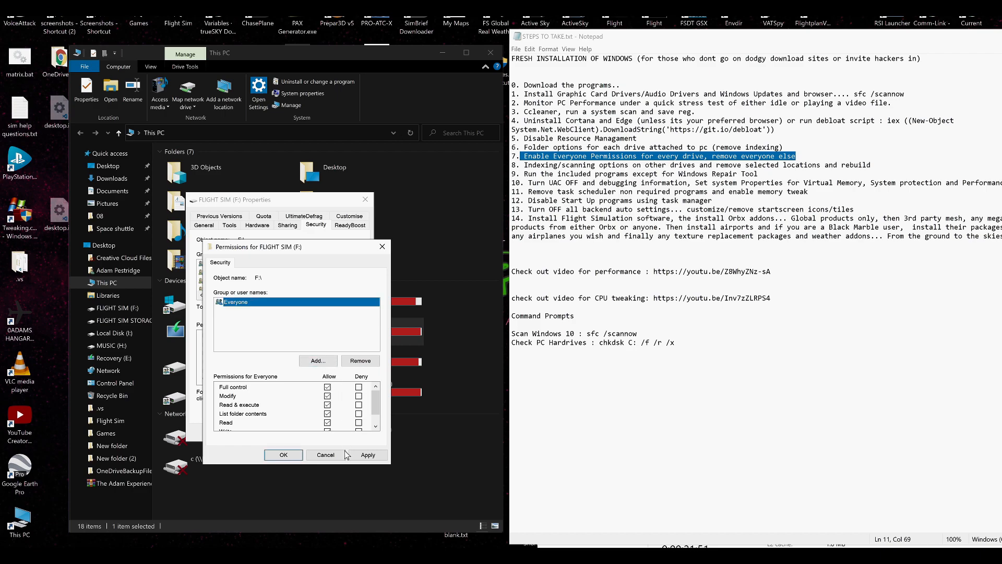
left_click(361, 455)
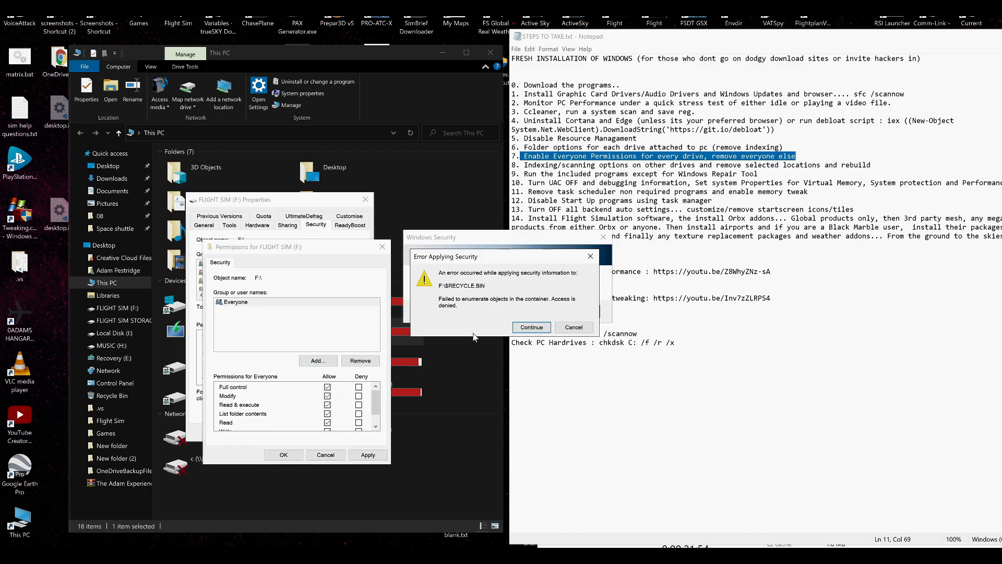
left_click(521, 327)
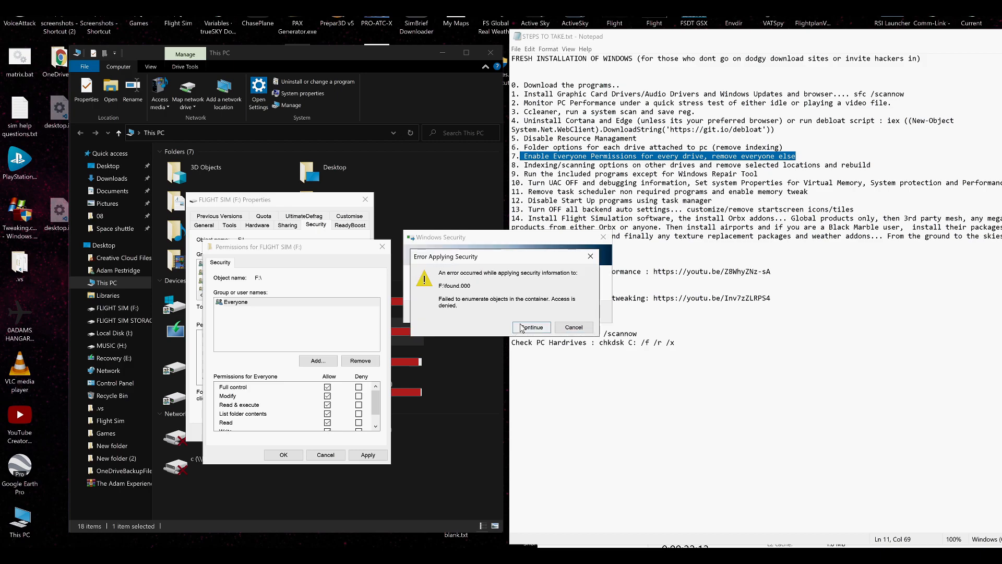
left_click(522, 327)
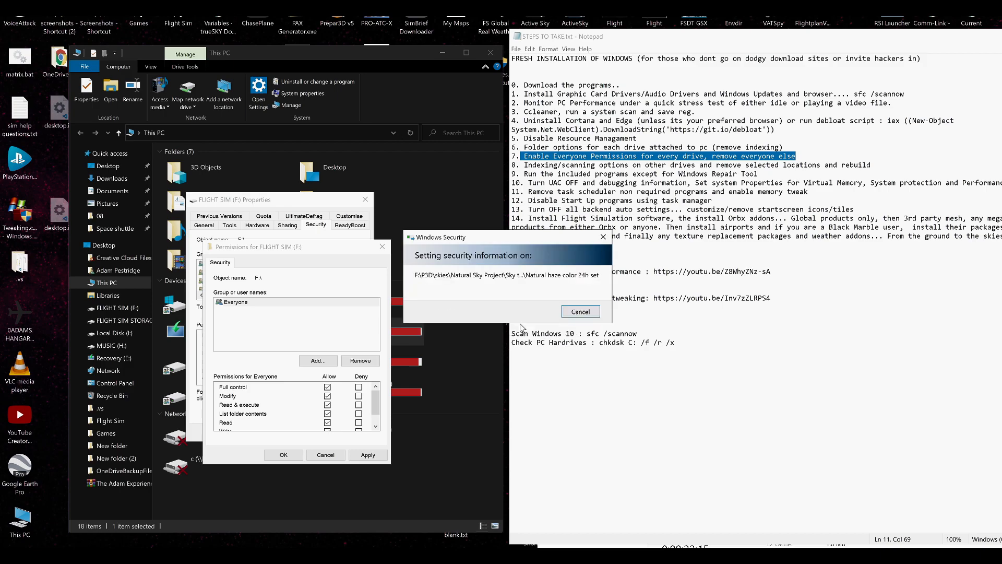
left_click(522, 327)
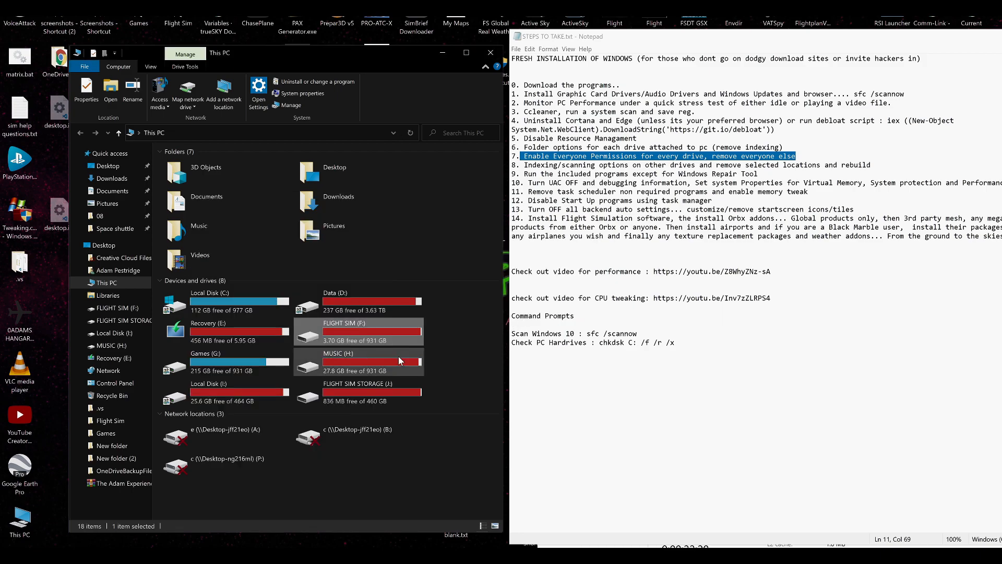
- Open the security permissions of drive Games (G:) for editing
left_click(268, 358)
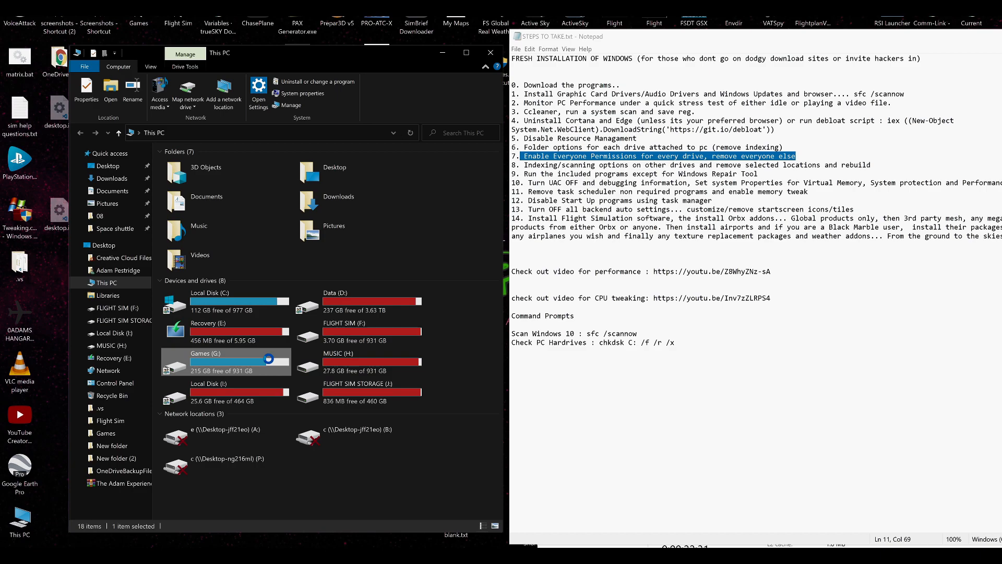
right_click(269, 359)
left_click(283, 351)
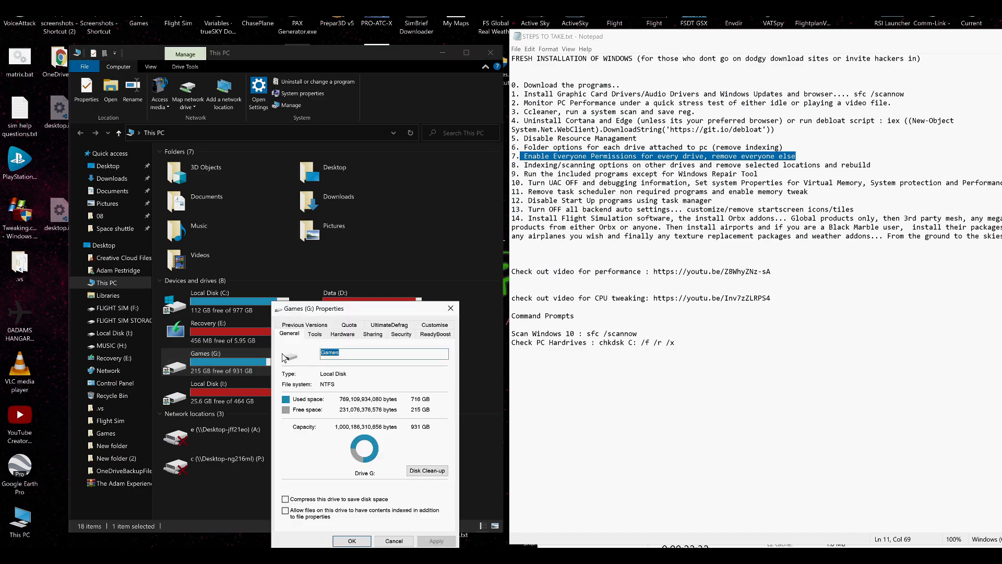
left_click(401, 334)
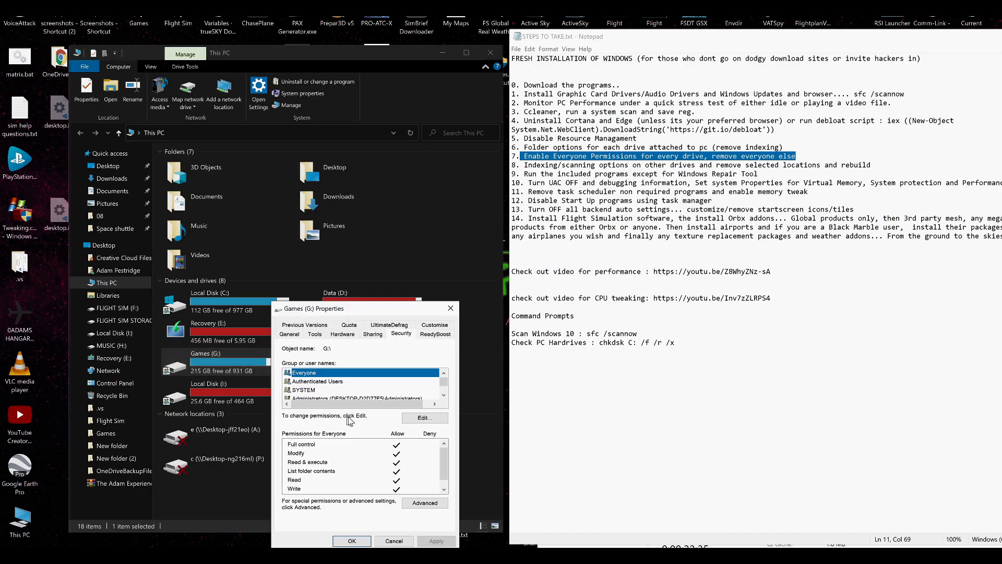
left_click(410, 422)
- Remove Users, Administrators, SYSTEM and Authenticated Users from the permissions of Games (G:), leaving only Everyone
left_click(349, 415)
left_click(348, 423)
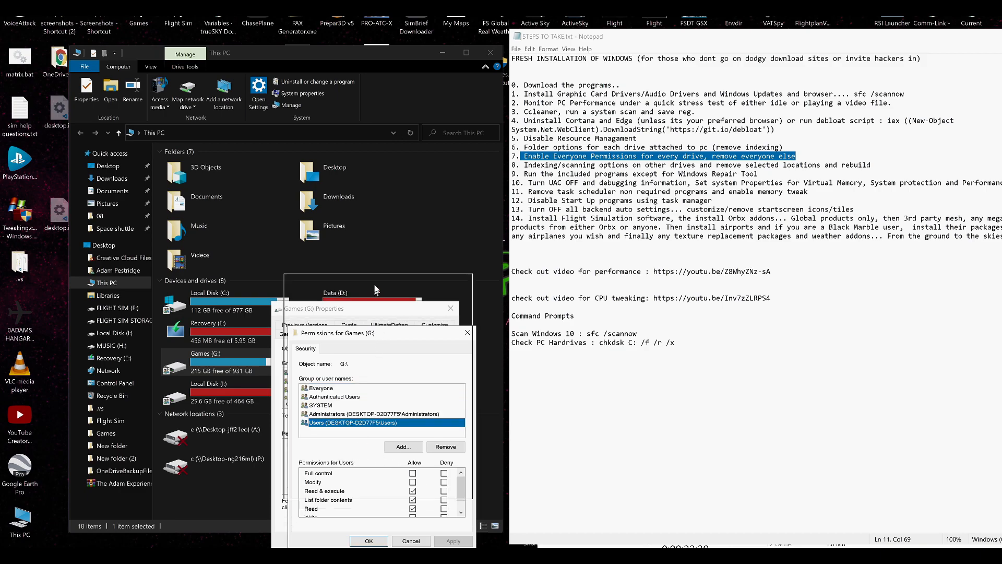
left_click_drag(380, 342, 376, 275)
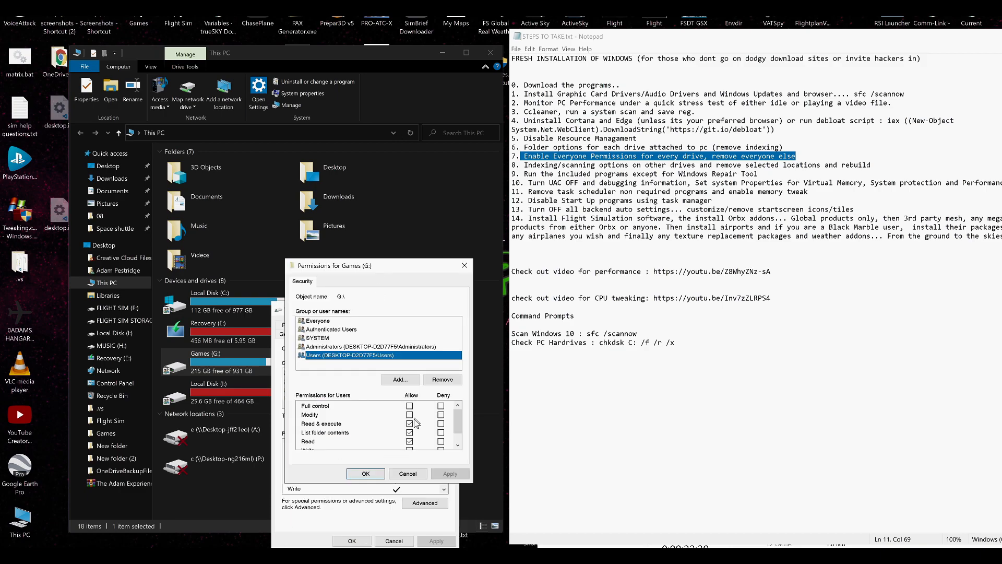
left_click(442, 379)
left_click(442, 378)
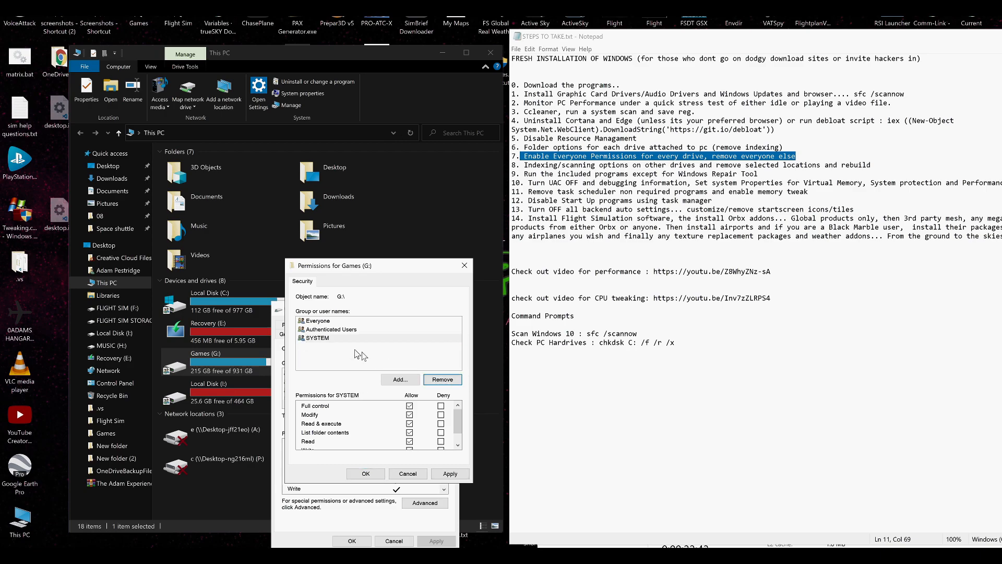
left_click(434, 378)
left_click(442, 380)
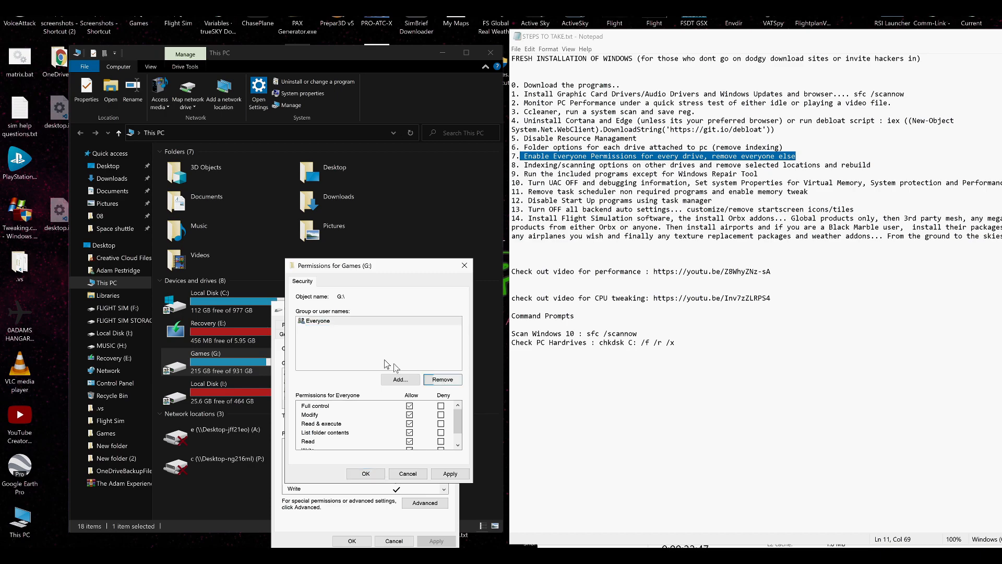
- Check the permissions allowed for Everyone and apply them to Games (G:), continuing past files that are in use
left_click(335, 324)
scroll(389, 429, "down", 1)
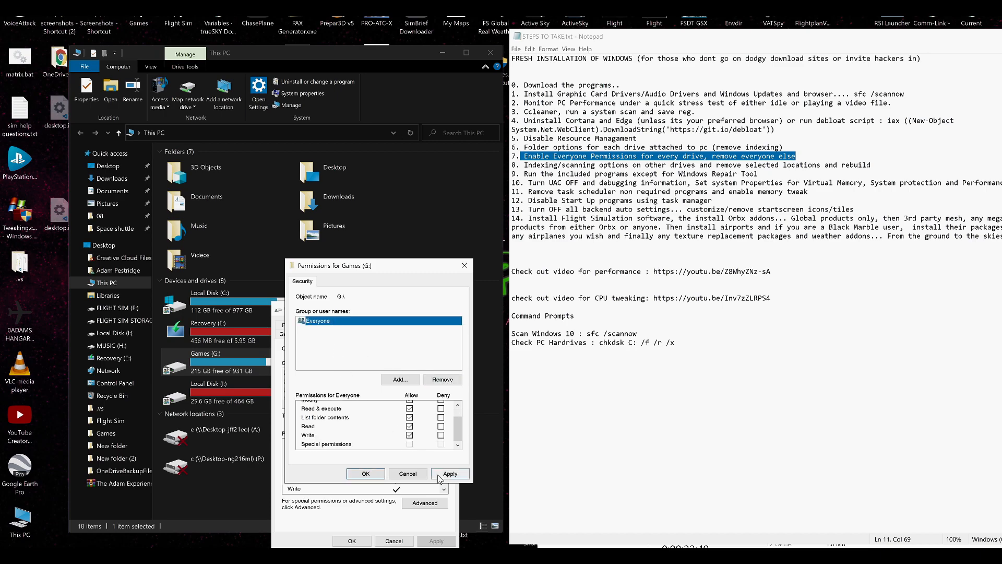
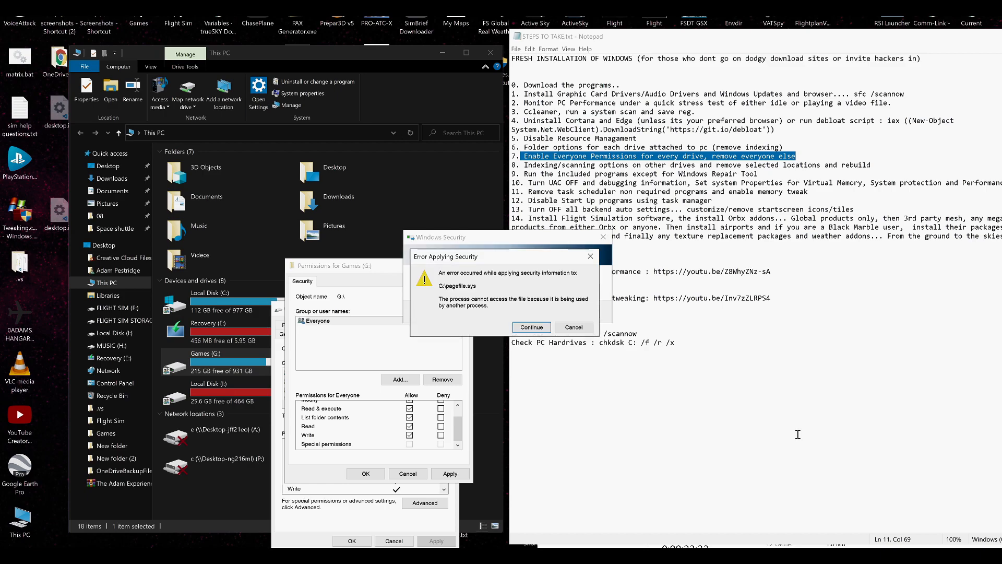
left_click(531, 327)
left_click(532, 327)
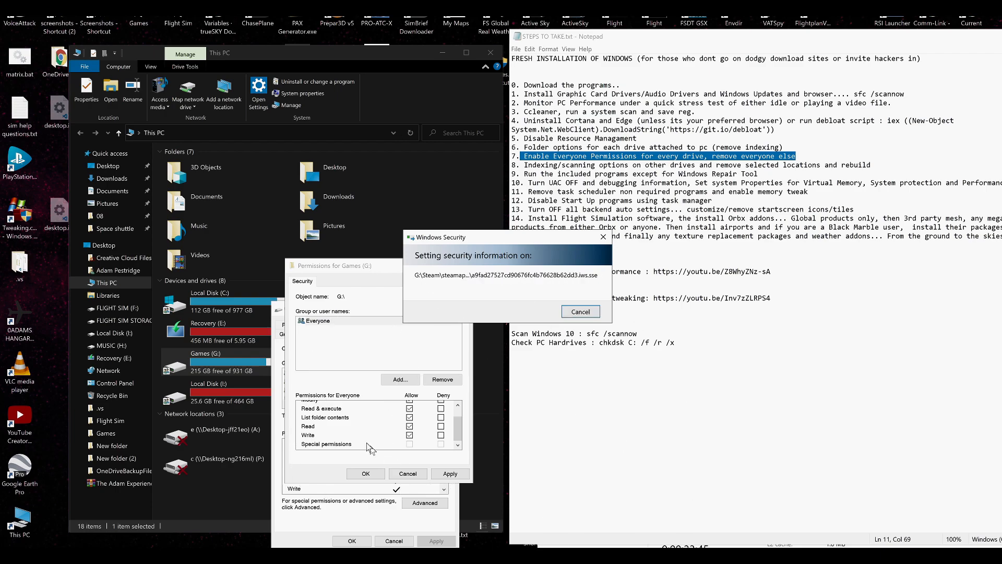
- Examine the share permissions for Everyone in the advanced sharing settings of Local Disk (C:), and close its properties without changes
left_click(197, 298)
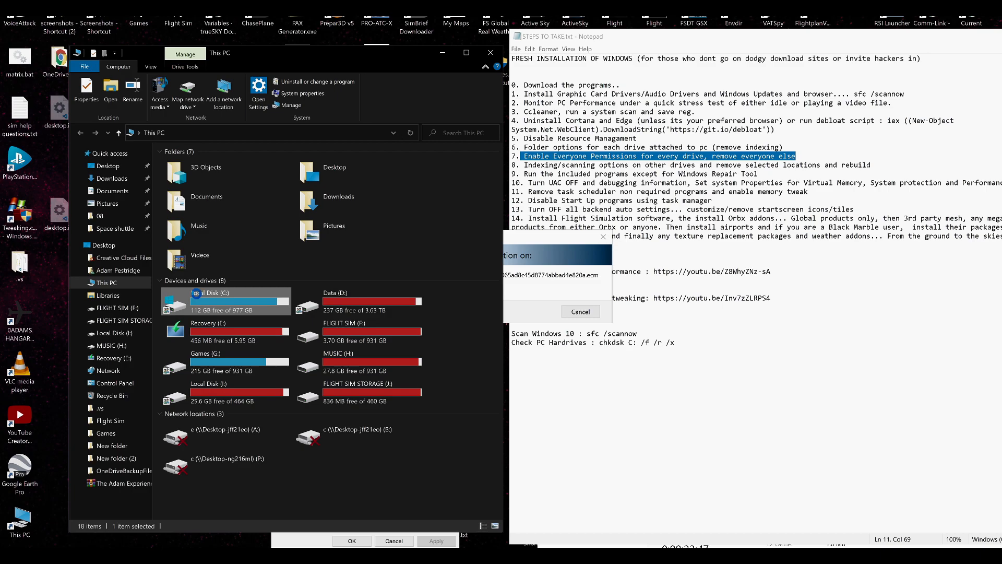
right_click(197, 297)
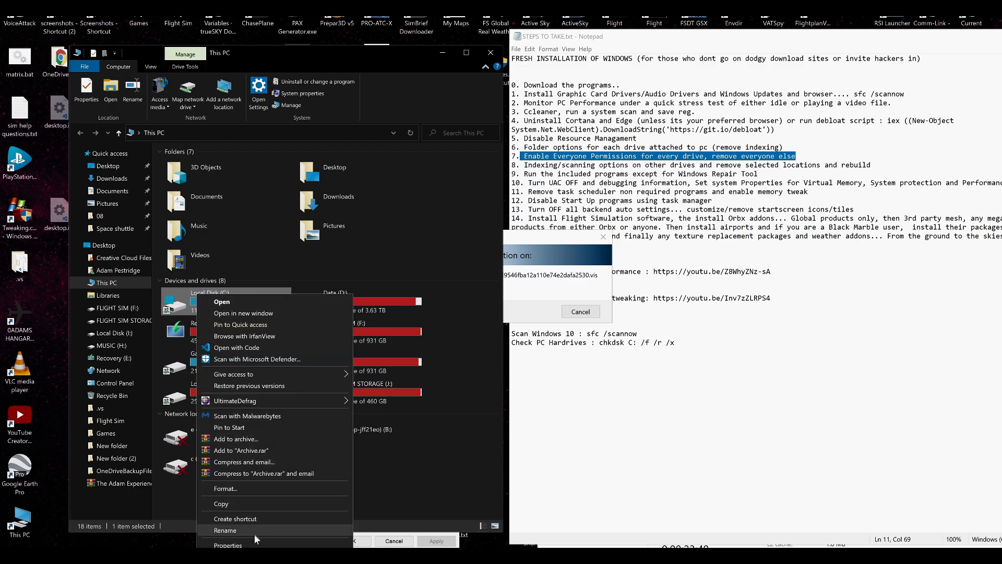
left_click(245, 544)
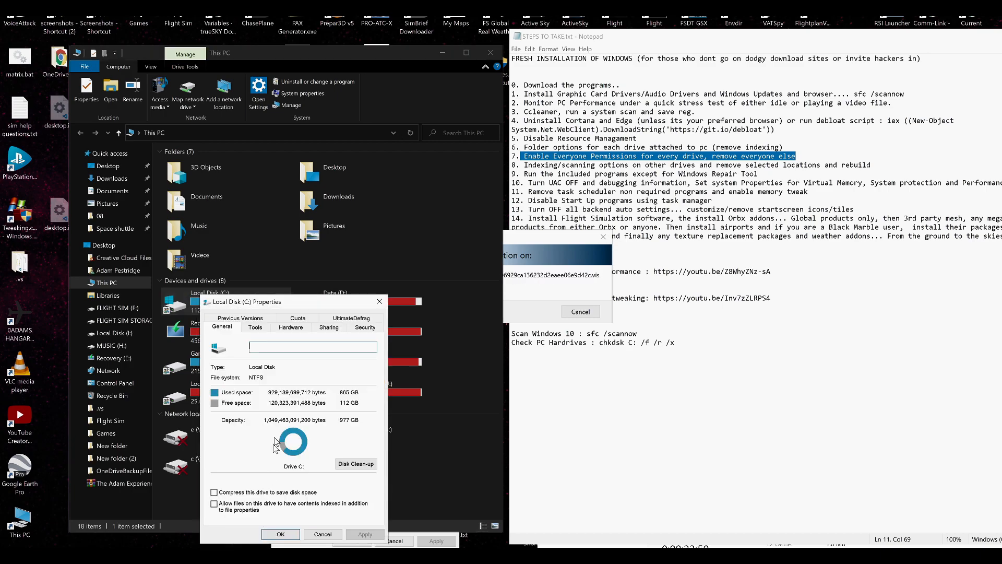
left_click(329, 320)
left_click(325, 318)
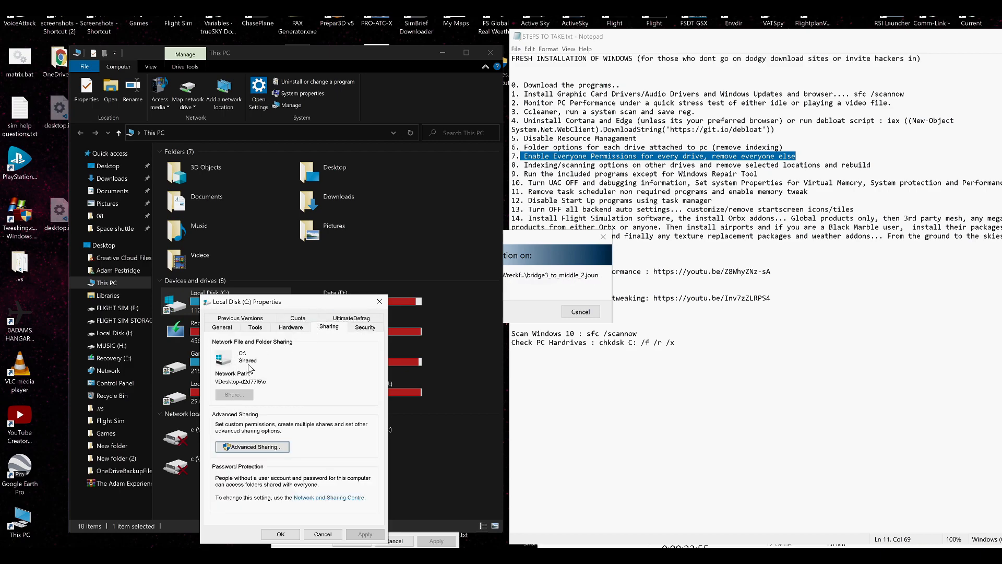
left_click(245, 448)
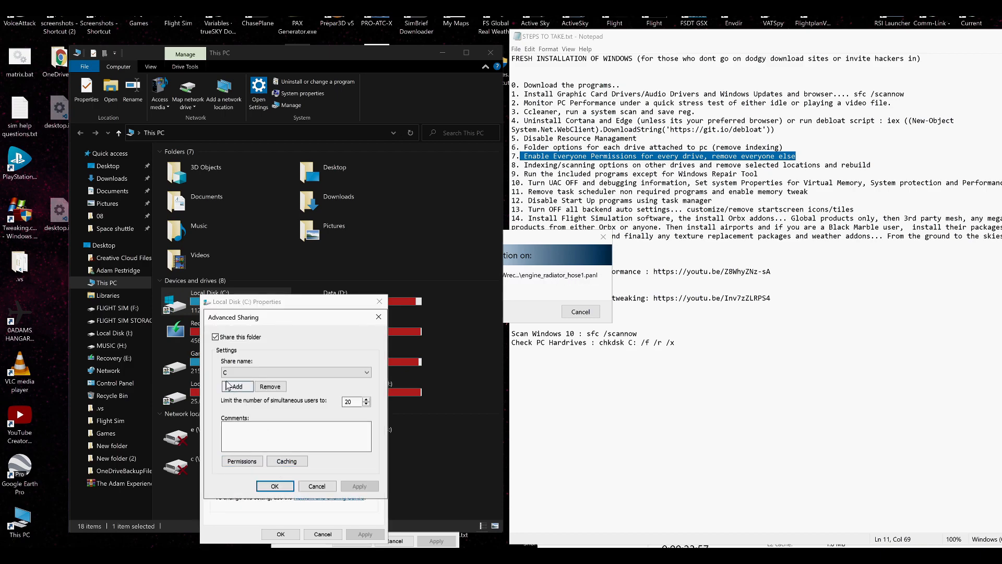
left_click(243, 461)
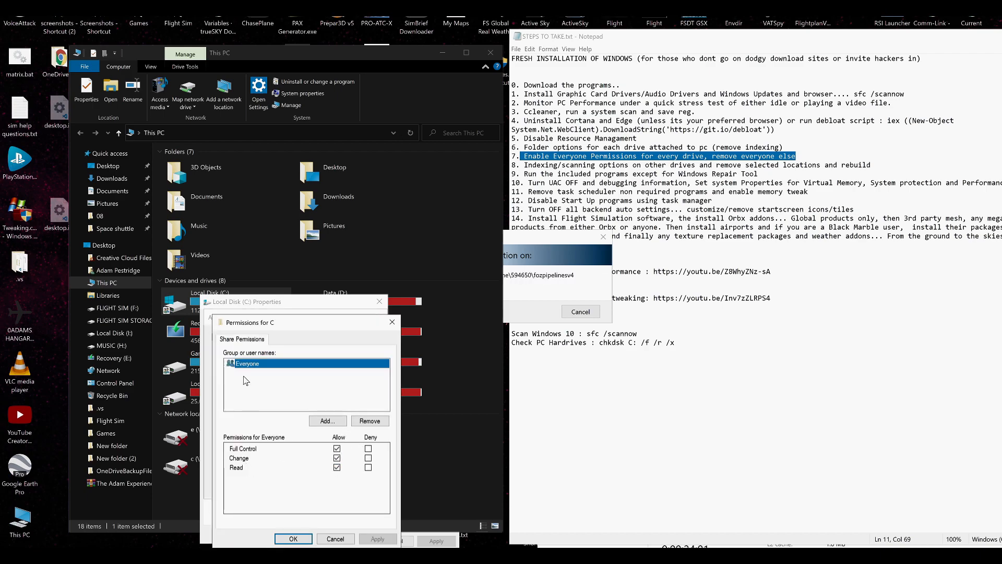
left_click(292, 538)
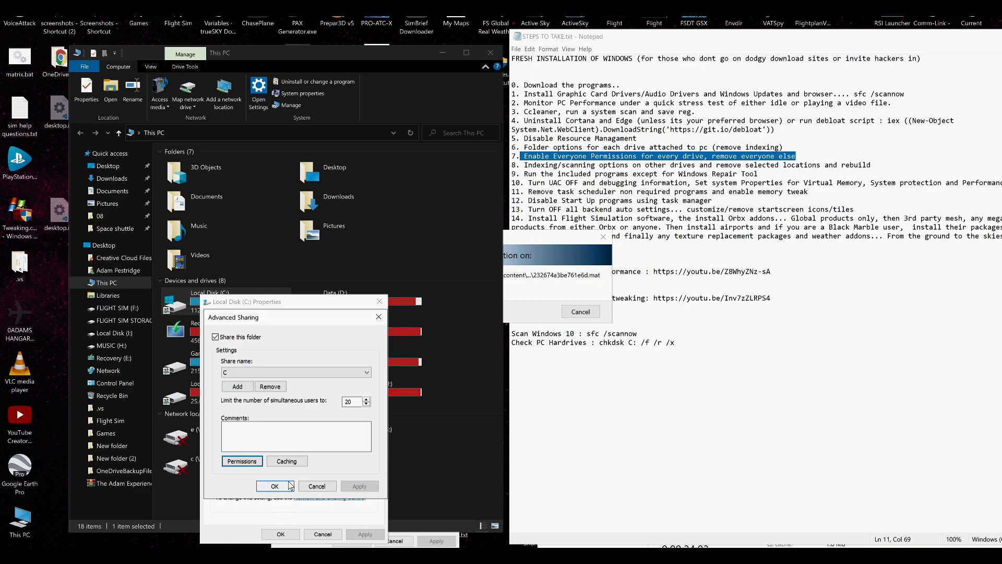
left_click(289, 486)
left_click(282, 533)
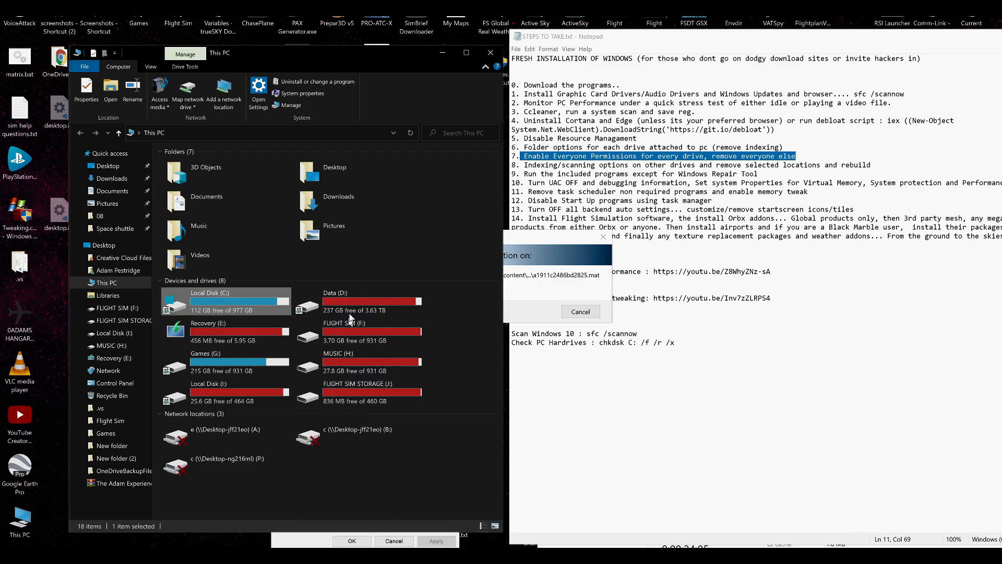
- Reopen the properties of Data (D:), examine its group permissions, and return to the drive list
right_click(351, 307)
left_click(368, 287)
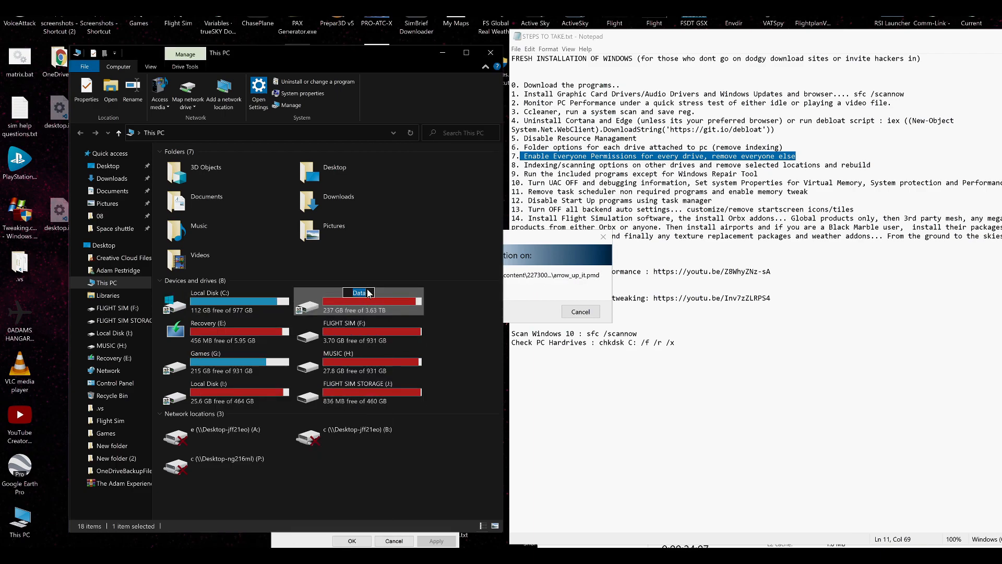
right_click(358, 308)
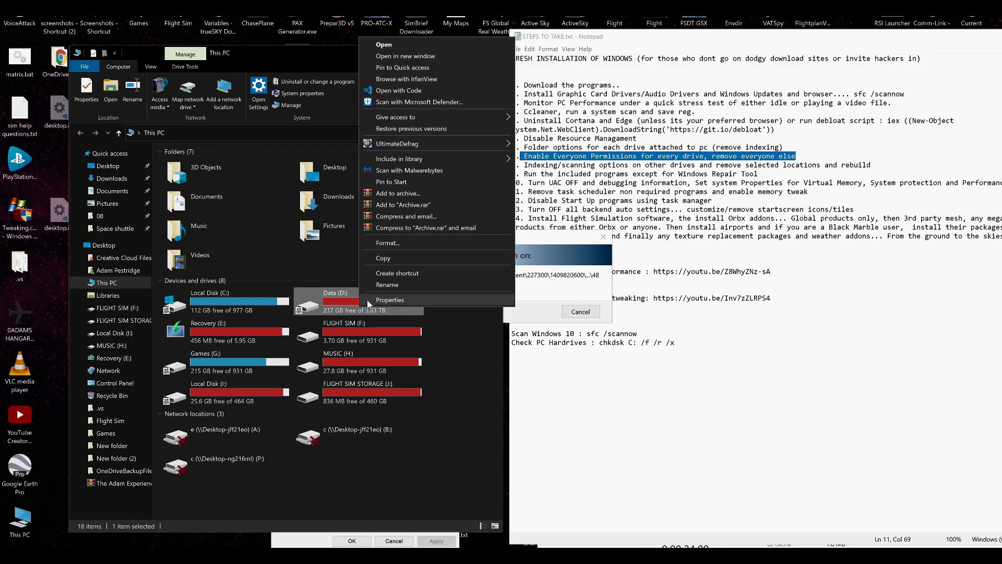
left_click(367, 300)
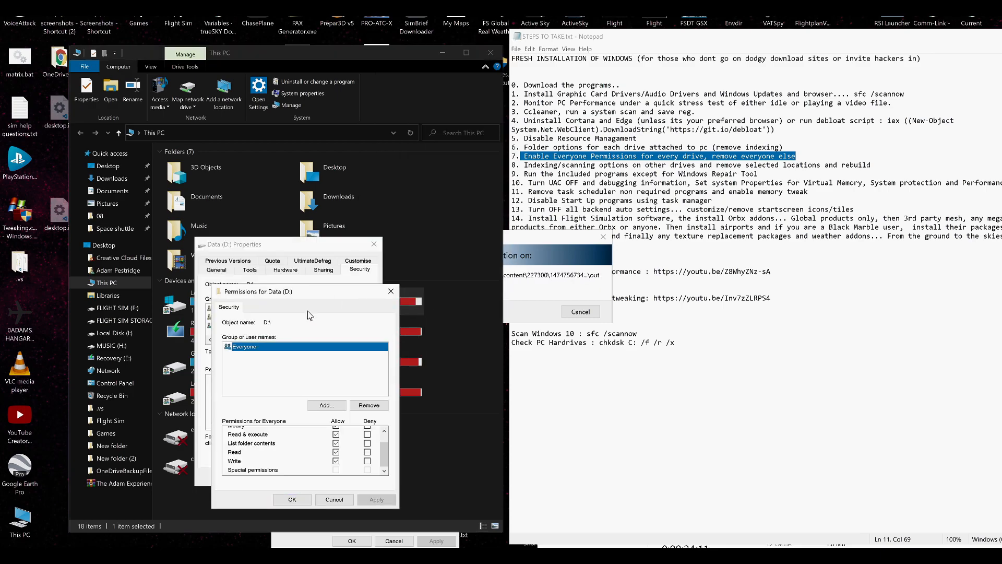
left_click_drag(317, 294, 349, 294)
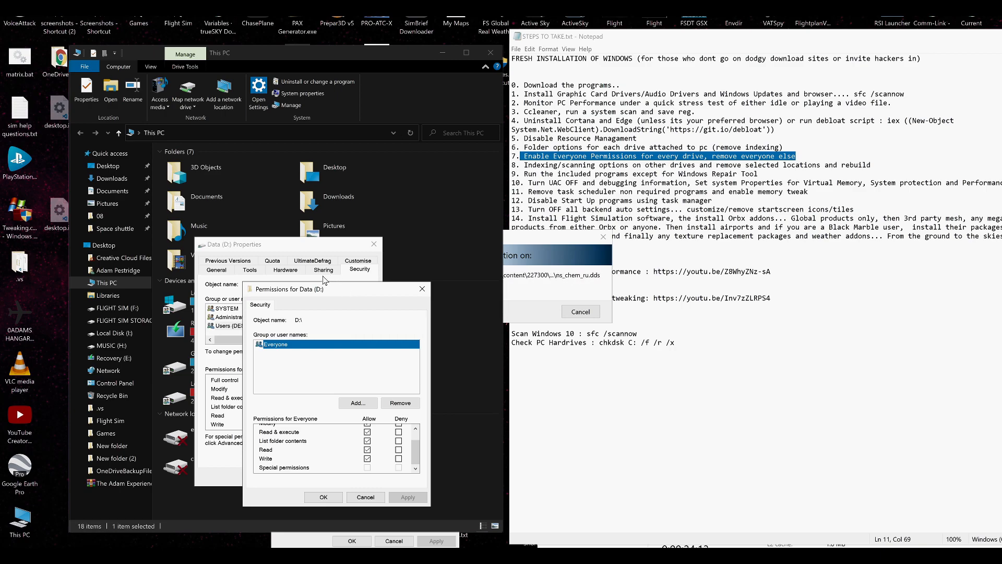
left_click(442, 372)
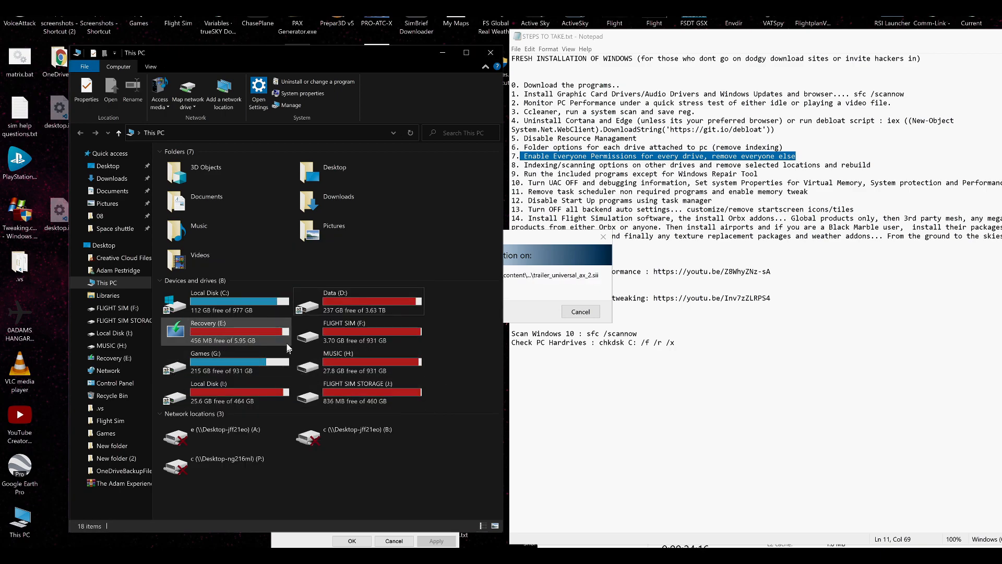
- Reopen the properties of FLIGHT SIM (F:) and move its permissions dialog aside to compare the listed groups
right_click(367, 339)
left_click(401, 332)
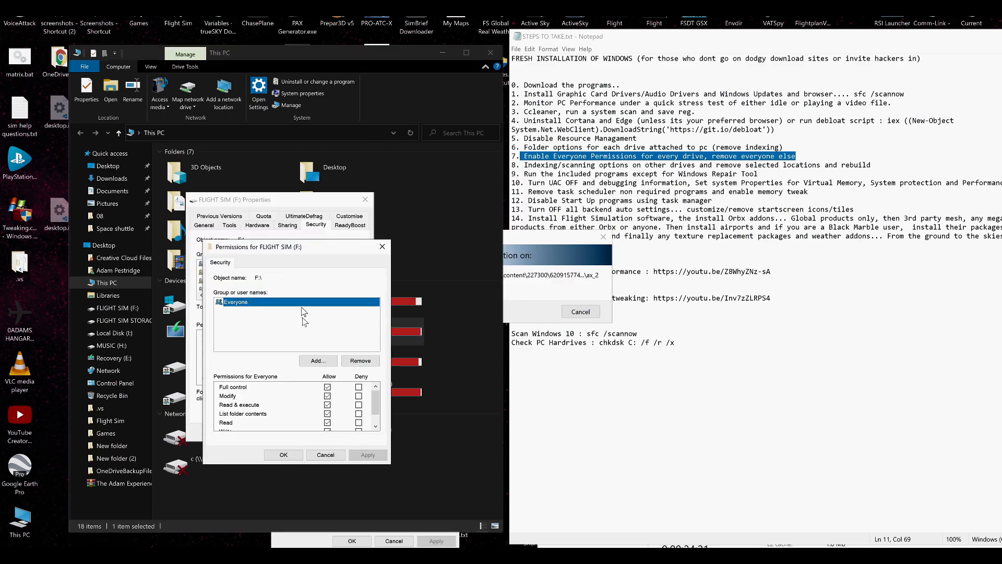
left_click_drag(298, 253, 456, 349)
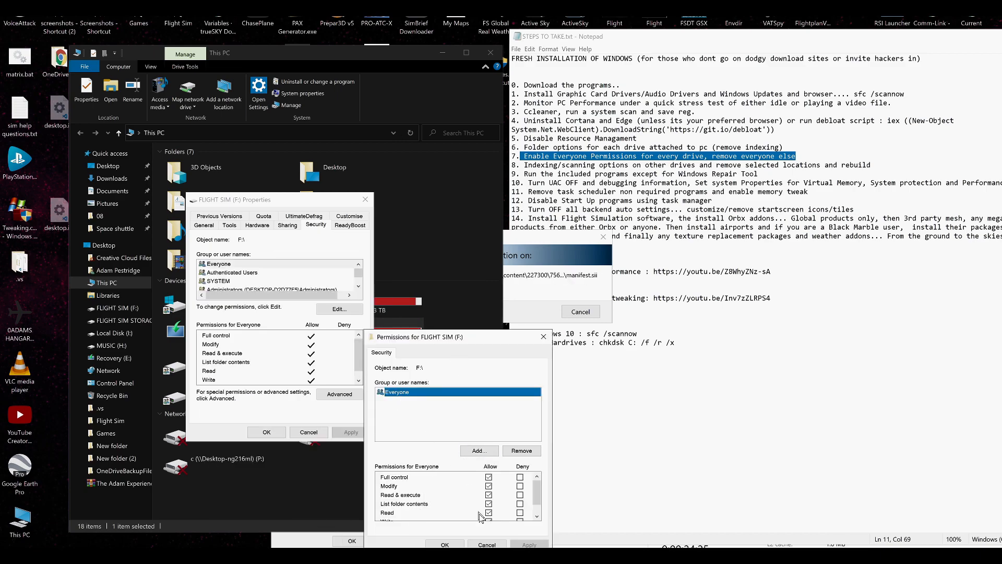
left_click_drag(404, 337, 349, 152)
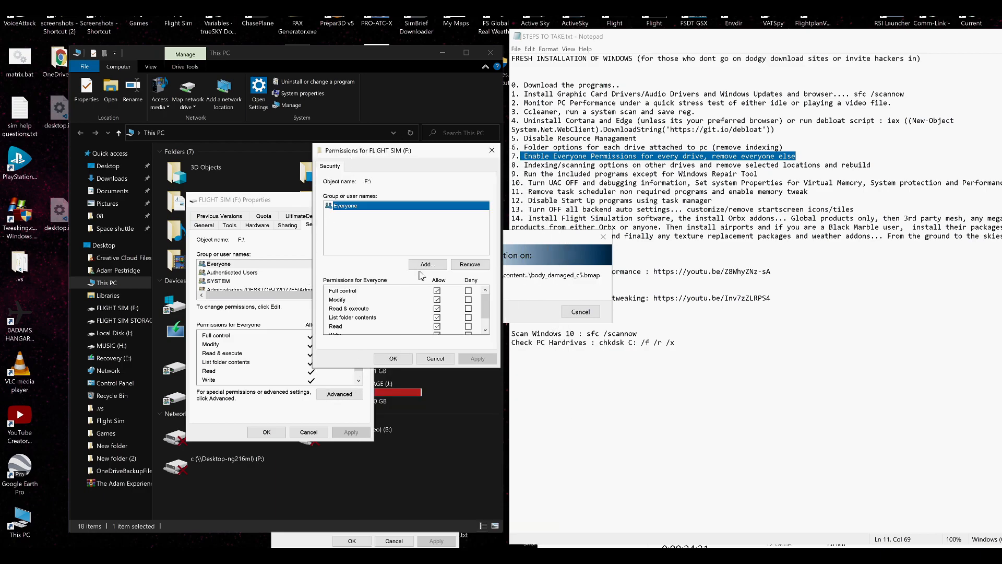
- Accept the Everyone permissions of FLIGHT SIM (F:) and examine its advanced sharing settings without changing them
left_click(393, 358)
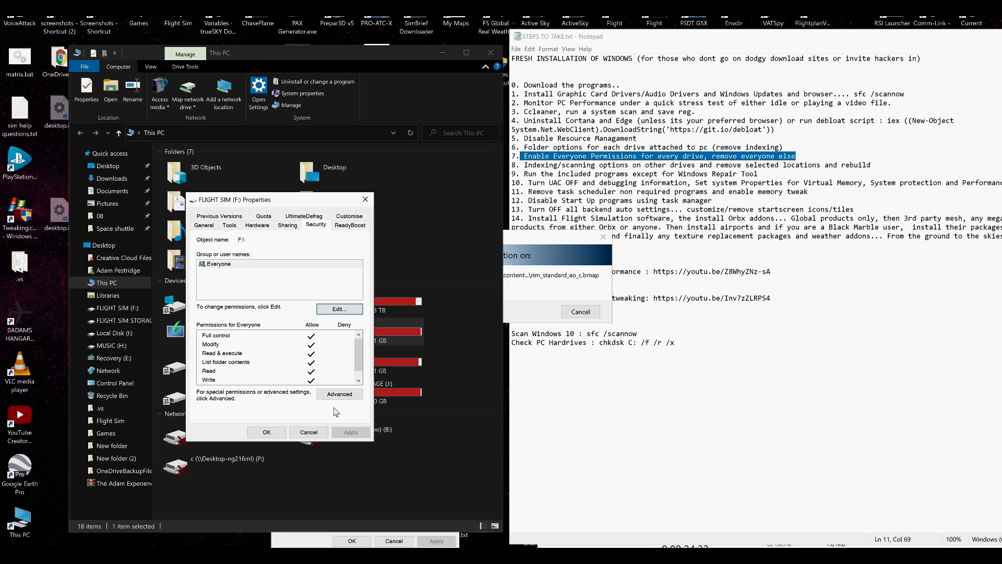
left_click(287, 226)
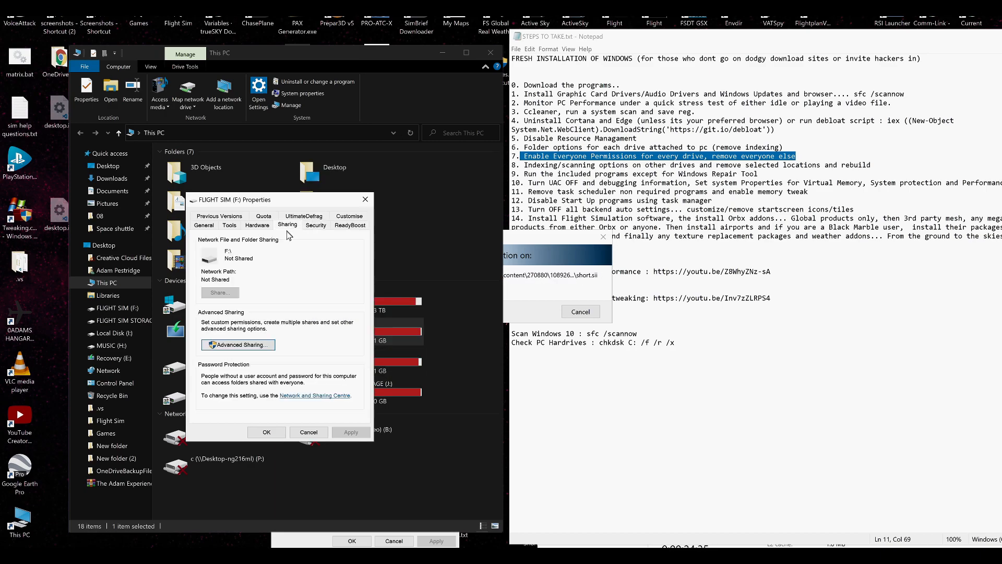
left_click(237, 345)
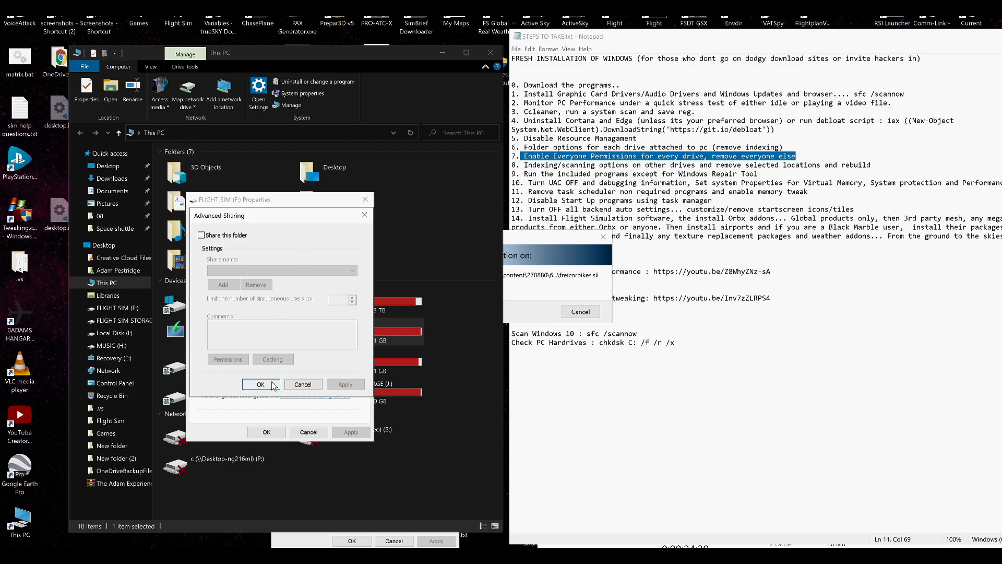
left_click(298, 384)
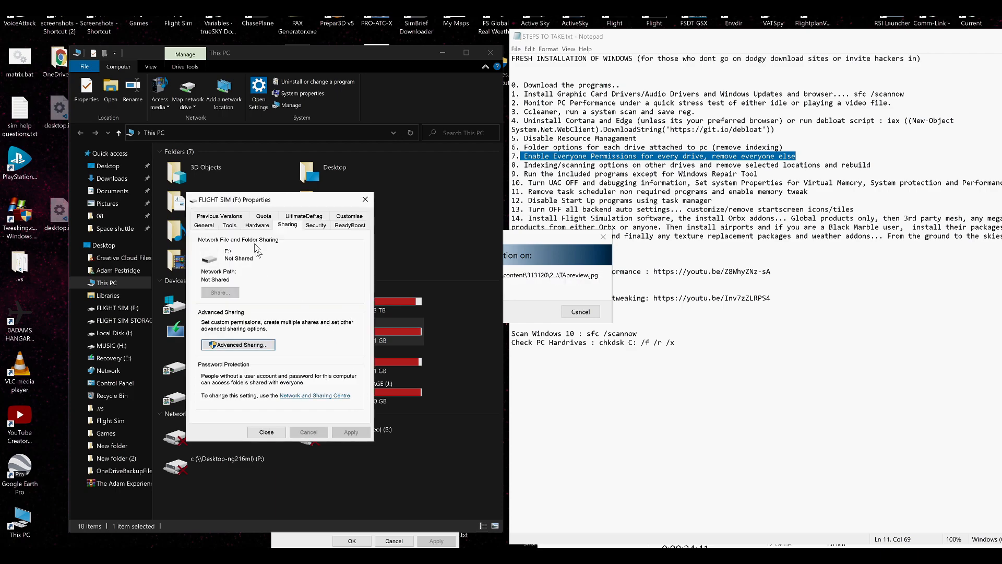
- Move the FLIGHT SIM (F:) properties aside and continue applying the Games (G:) permissions past the inaccessible System Volume Information folder
left_click_drag(259, 203, 481, 232)
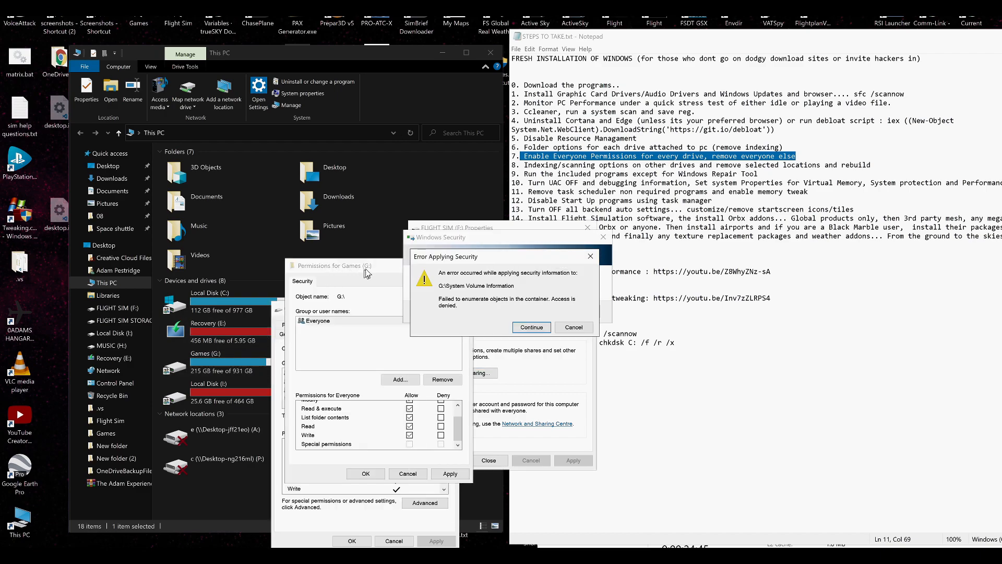
left_click(537, 329)
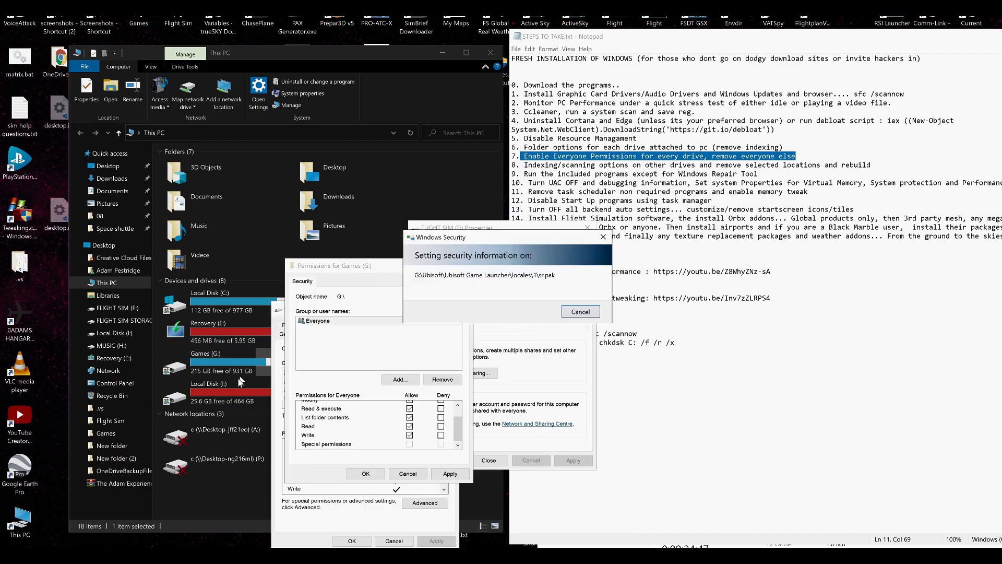
left_click(532, 328)
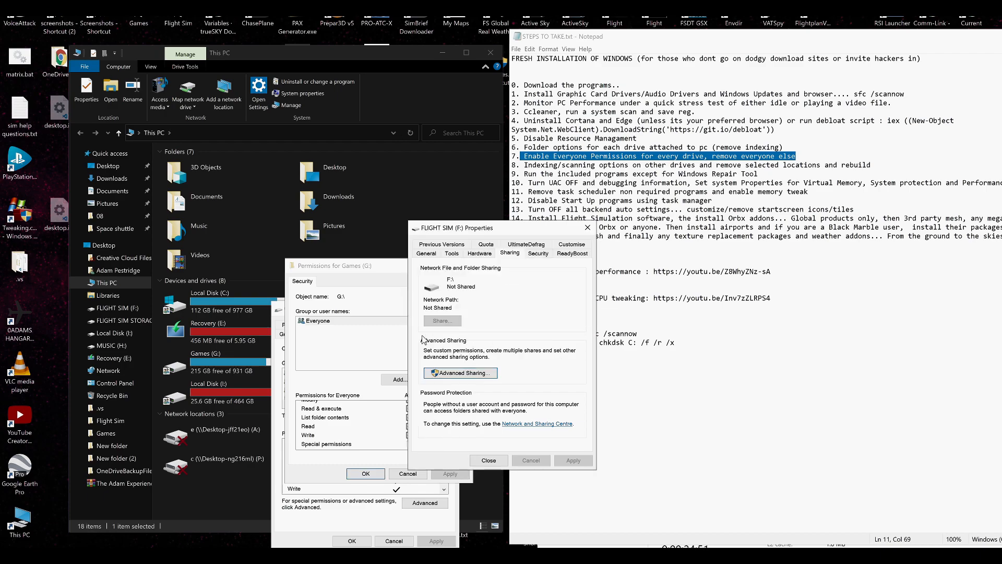
- Recheck the security groups of FLIGHT SIM (F:) and close its properties
left_click_drag(492, 233, 411, 206)
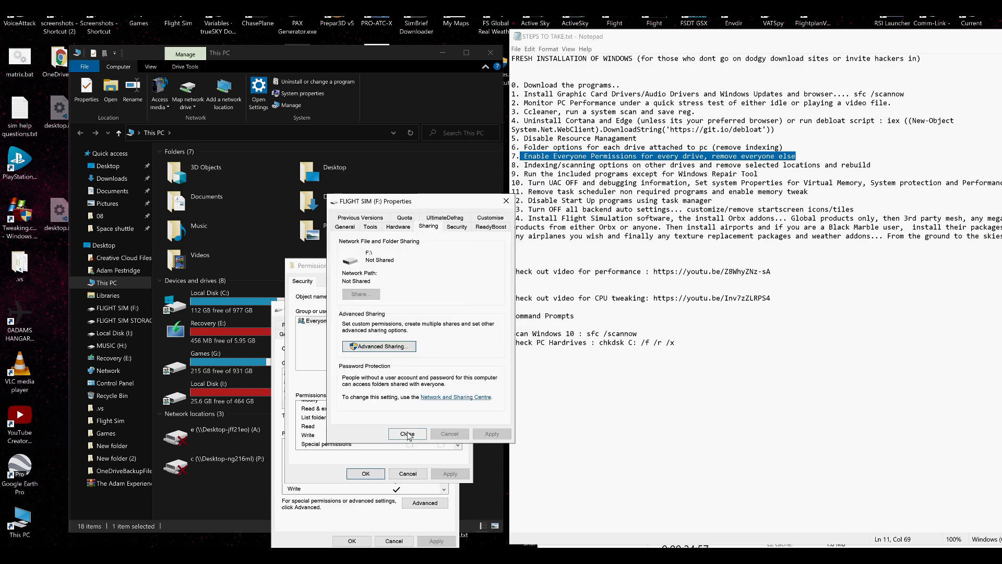
left_click(449, 229)
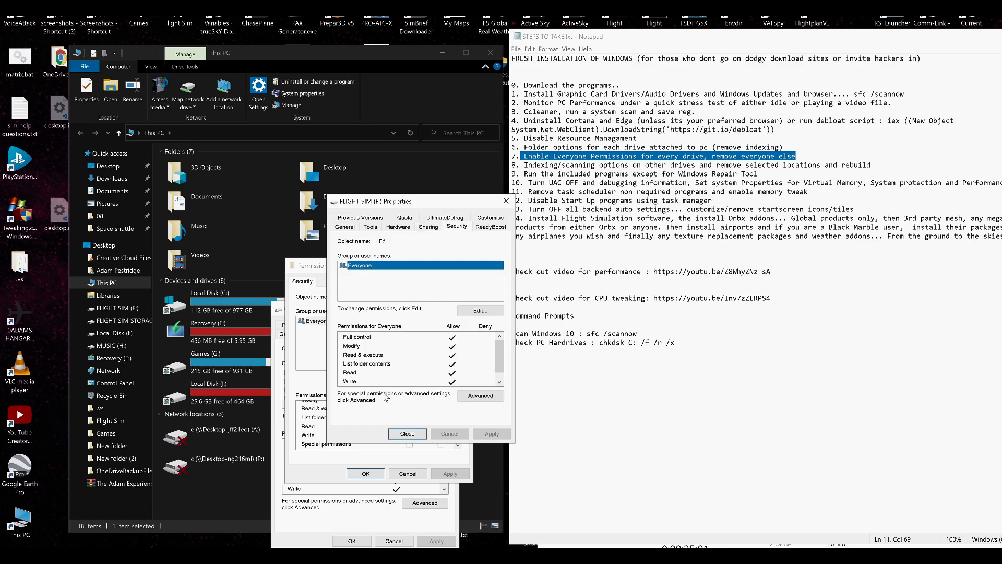
left_click(406, 438)
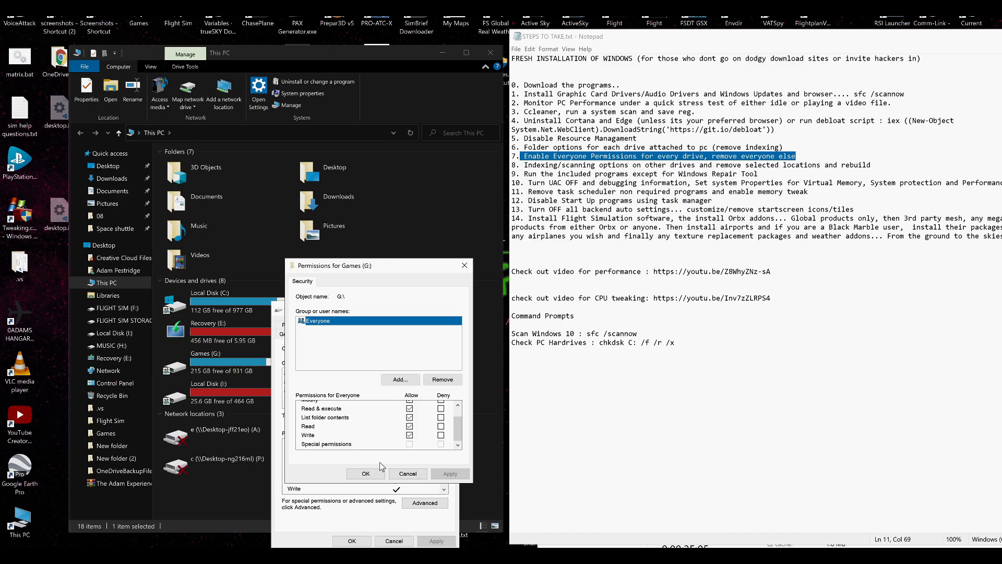
- Accept the Games (G:) permissions, examine the share permissions for Everyone in its advanced sharing settings, and close its properties
left_click(366, 474)
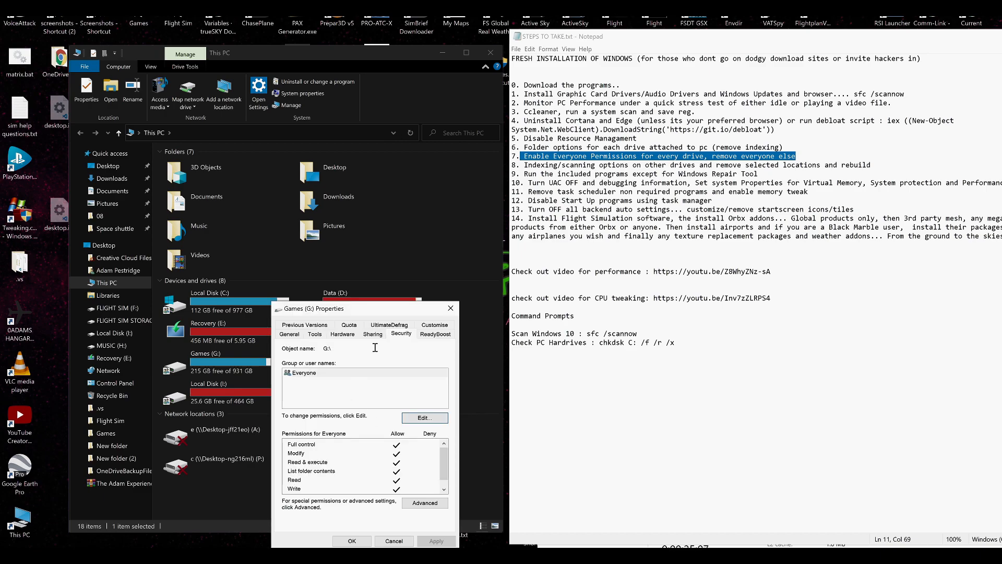
left_click(374, 335)
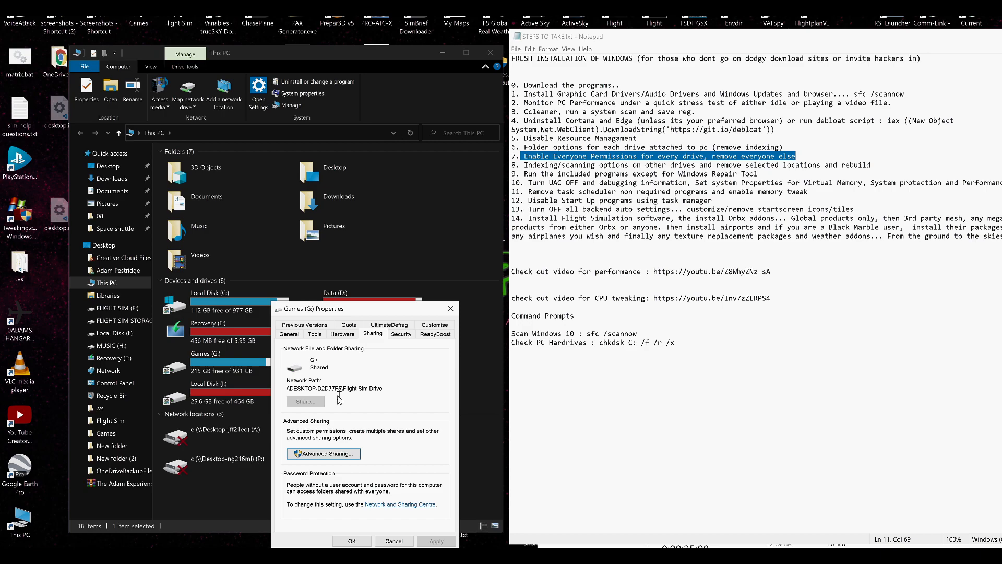
left_click(330, 454)
left_click(323, 468)
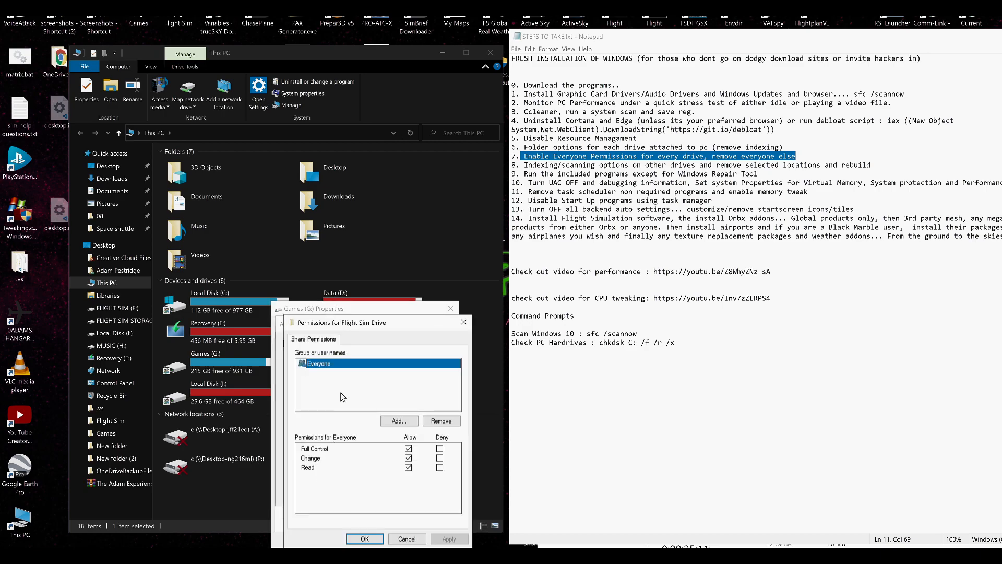
left_click(365, 537)
left_click(358, 493)
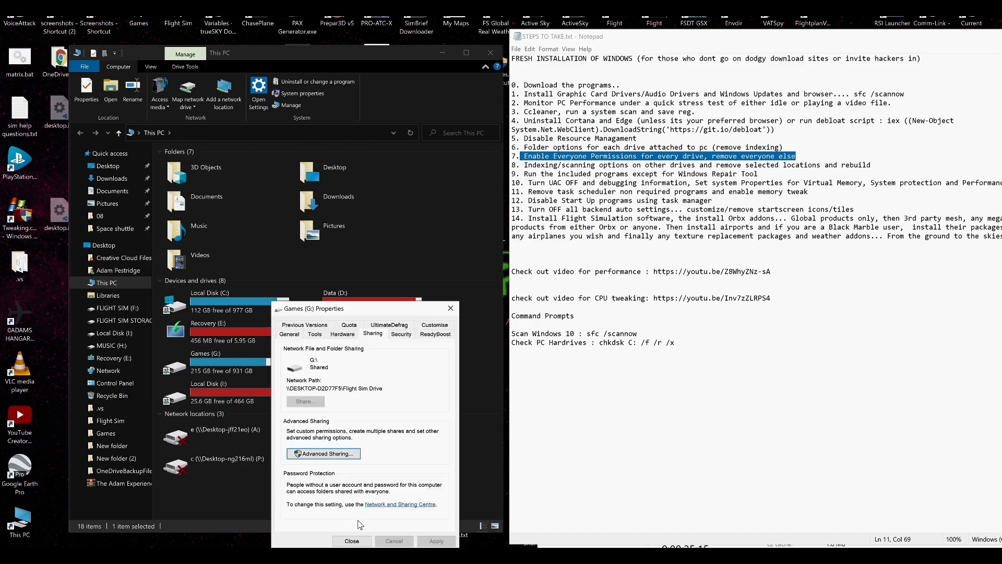
left_click(352, 540)
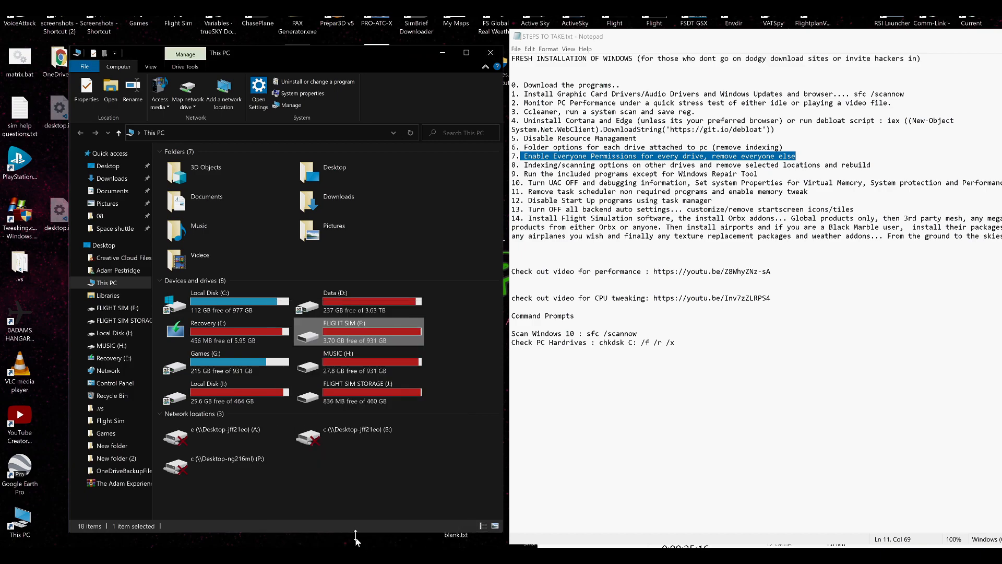
- Examine the sharing settings of the MUSIC (H:) drive and close its properties without changes
left_click(334, 310)
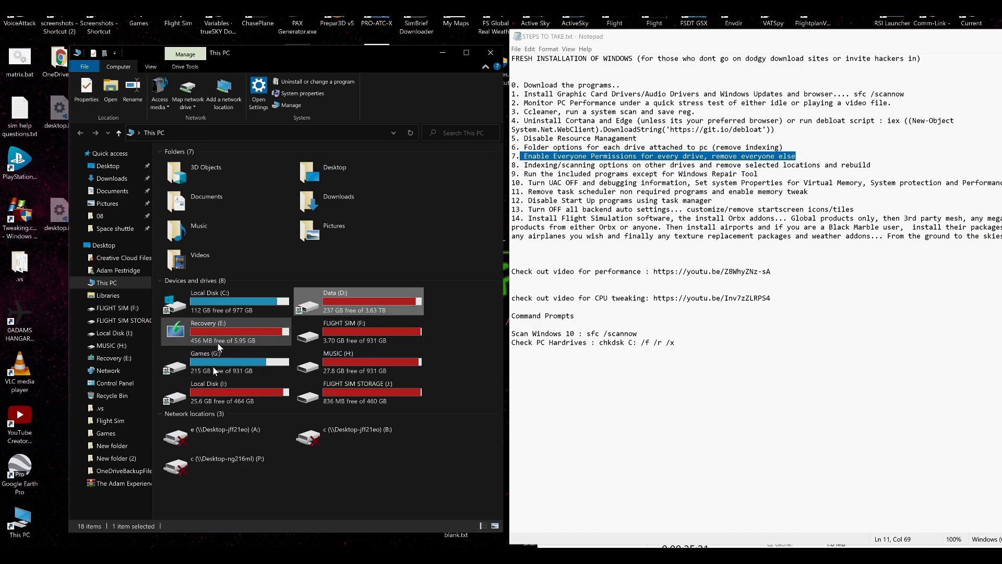
left_click(346, 352)
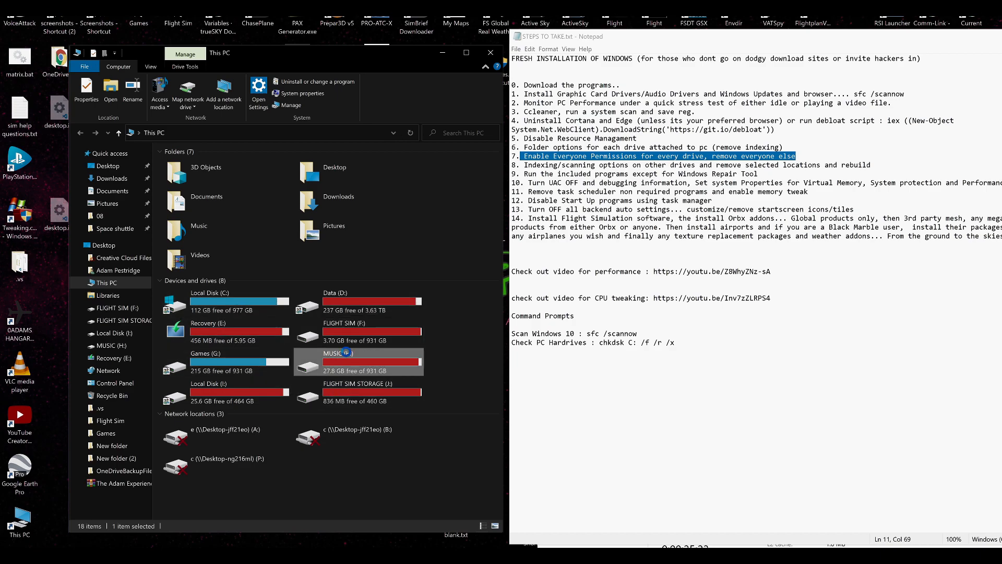
right_click(347, 353)
left_click(353, 345)
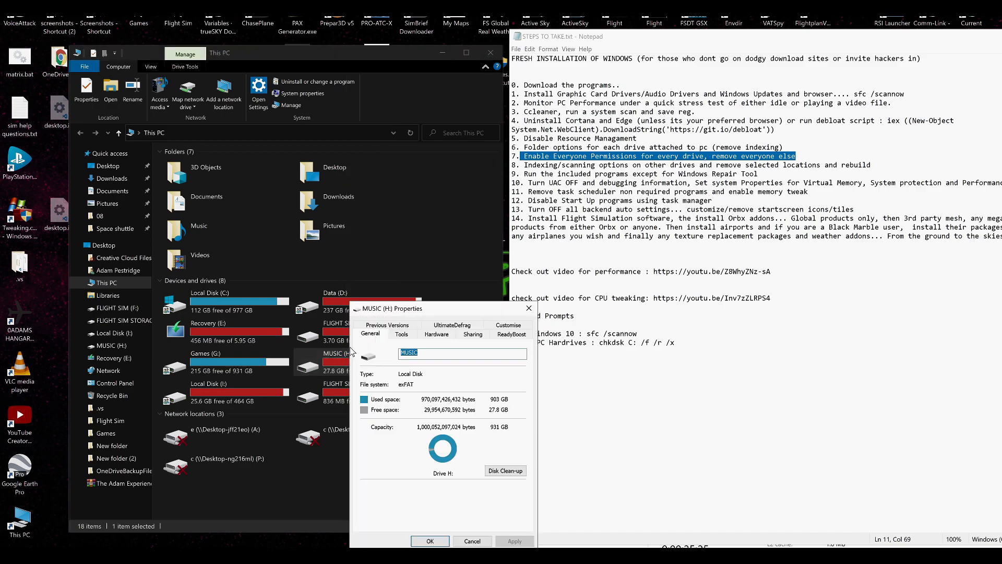
left_click(466, 337)
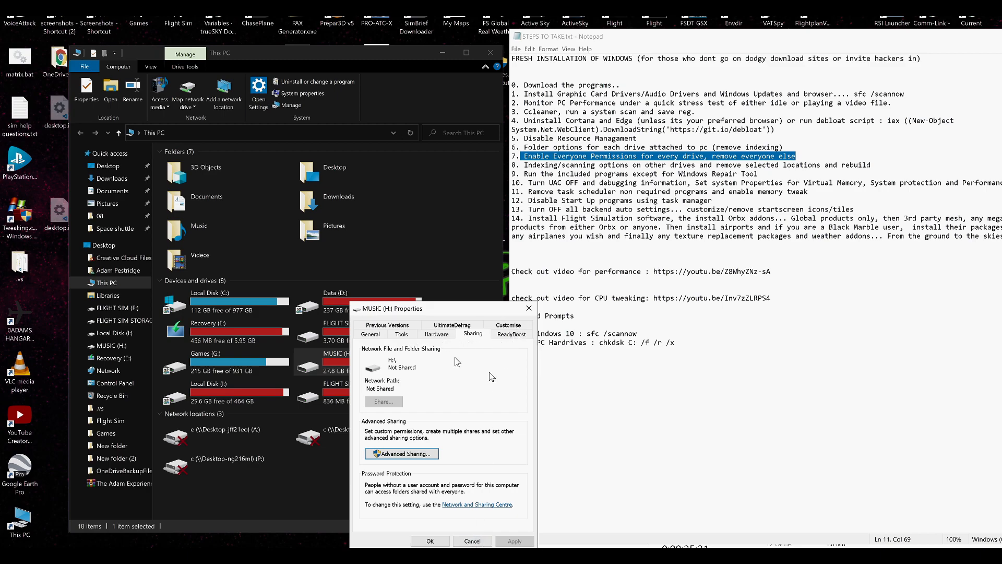
left_click(469, 541)
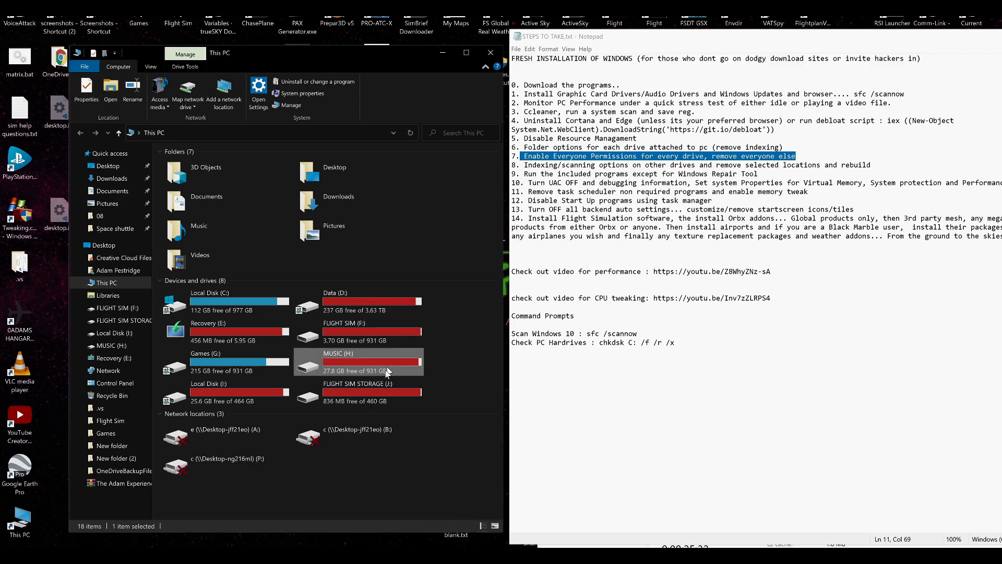
- Remove Administrators, Users, SYSTEM and Authenticated Users from the security permissions of FLIGHT SIM STORAGE (J:), keeping only Everyone
right_click(381, 382)
left_click(392, 374)
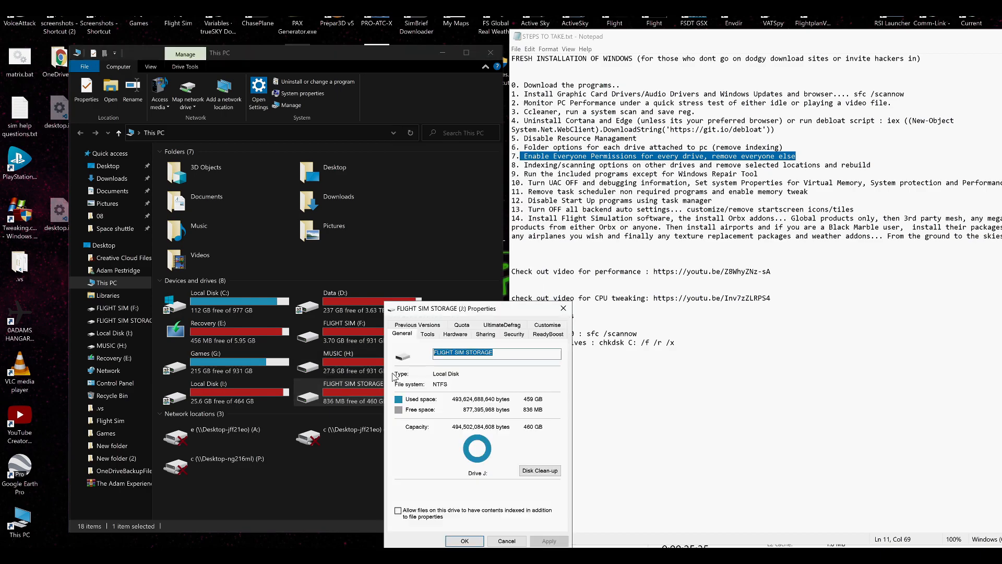
left_click(513, 334)
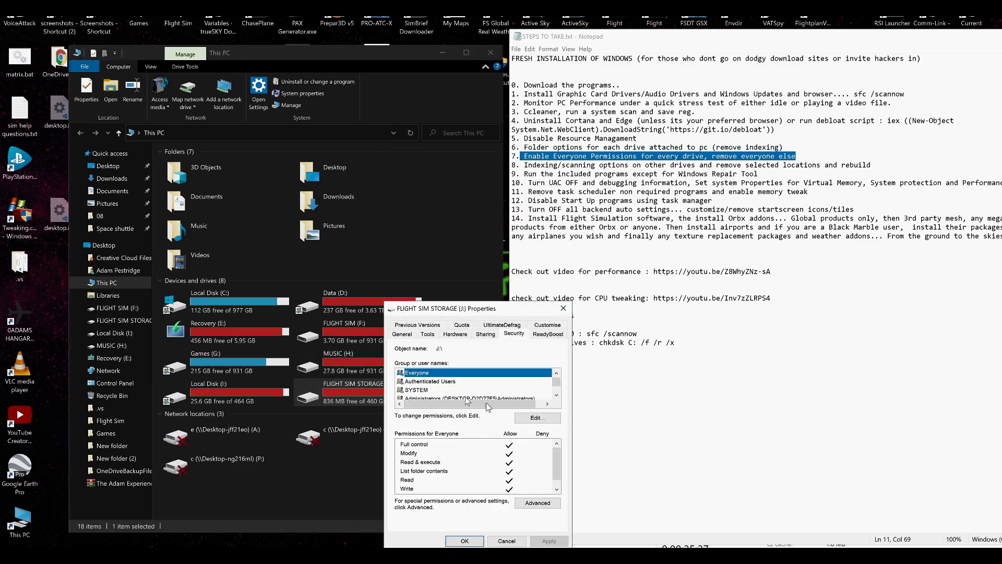
left_click(538, 419)
left_click(459, 414)
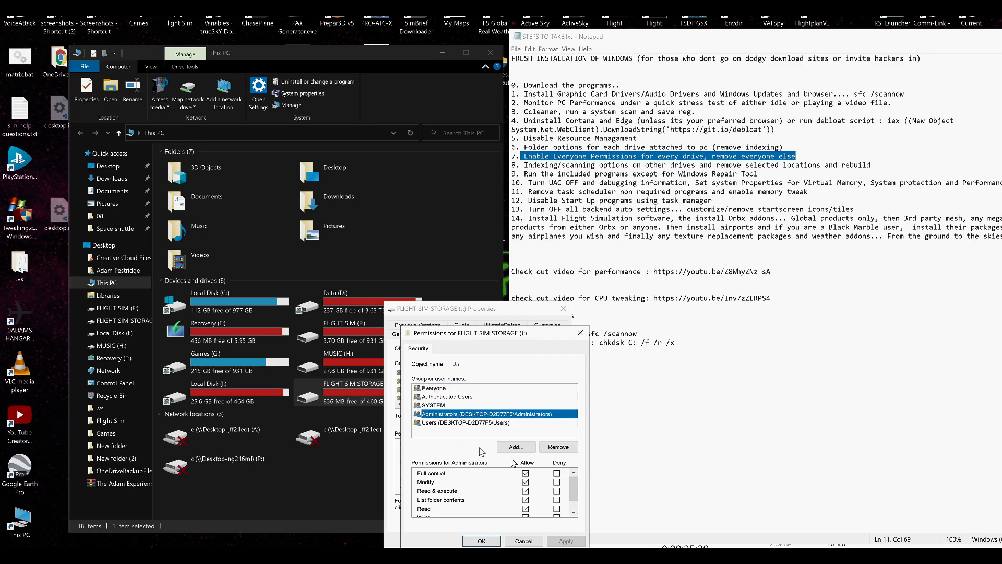
left_click(558, 447)
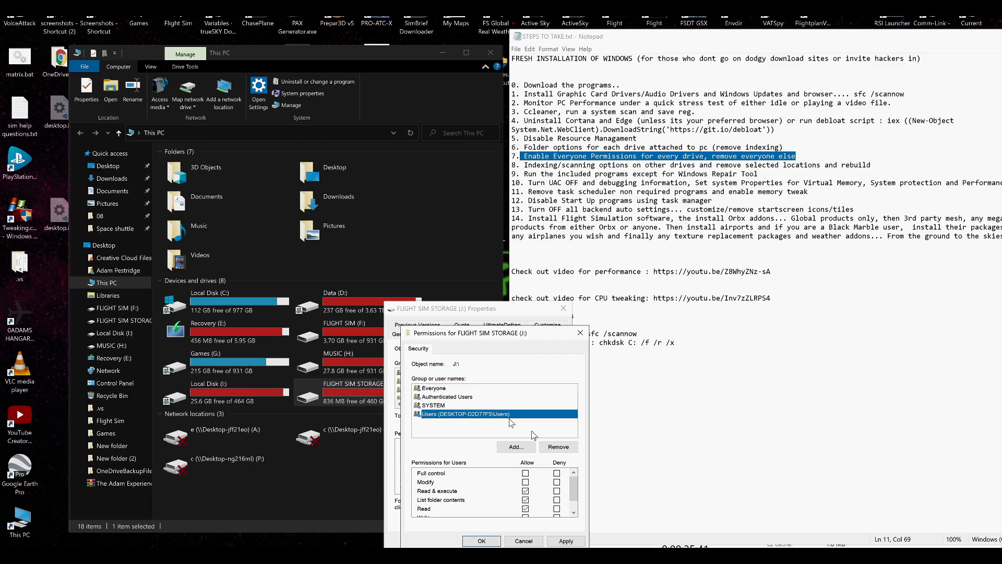
left_click(557, 446)
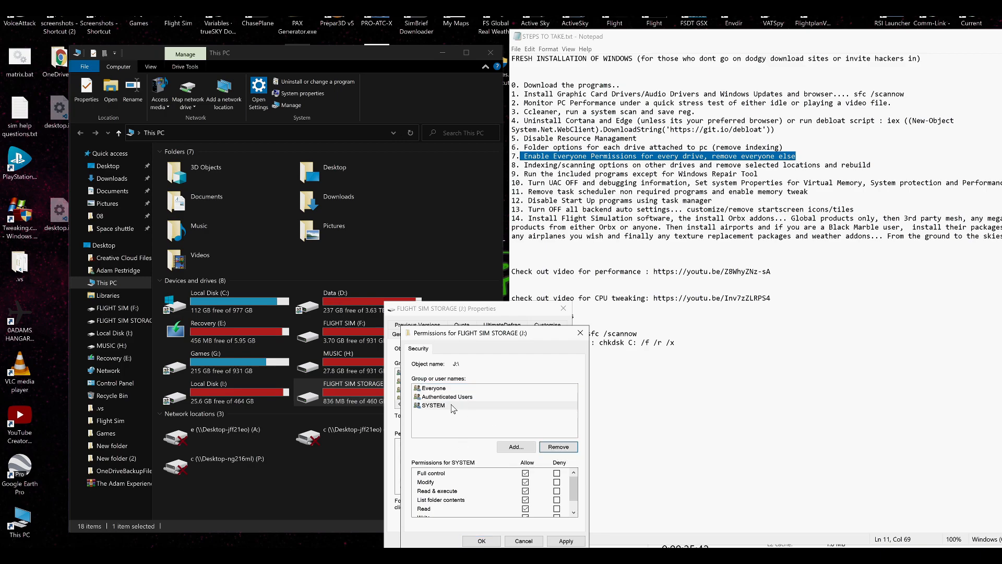
left_click(557, 447)
left_click(493, 398)
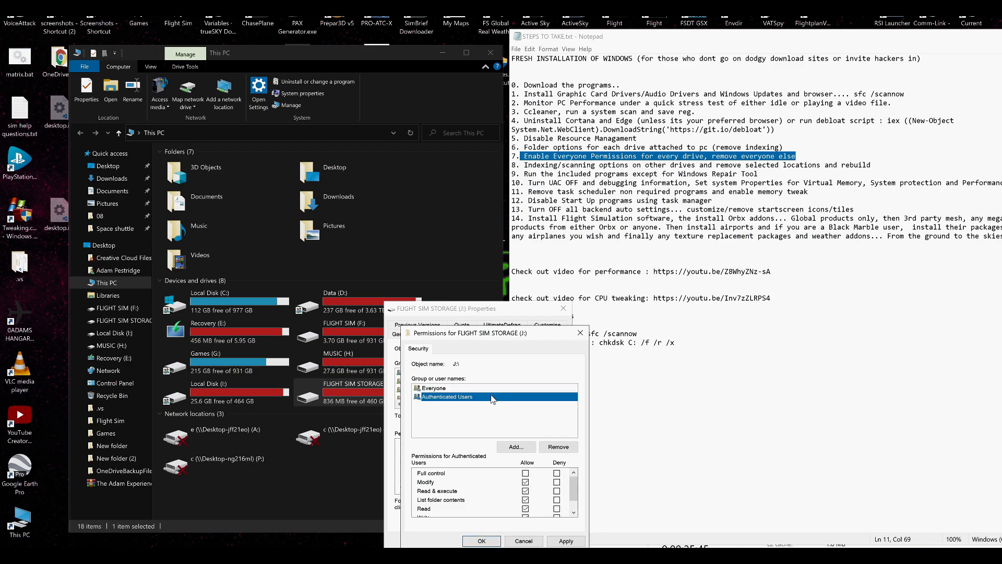
left_click(574, 447)
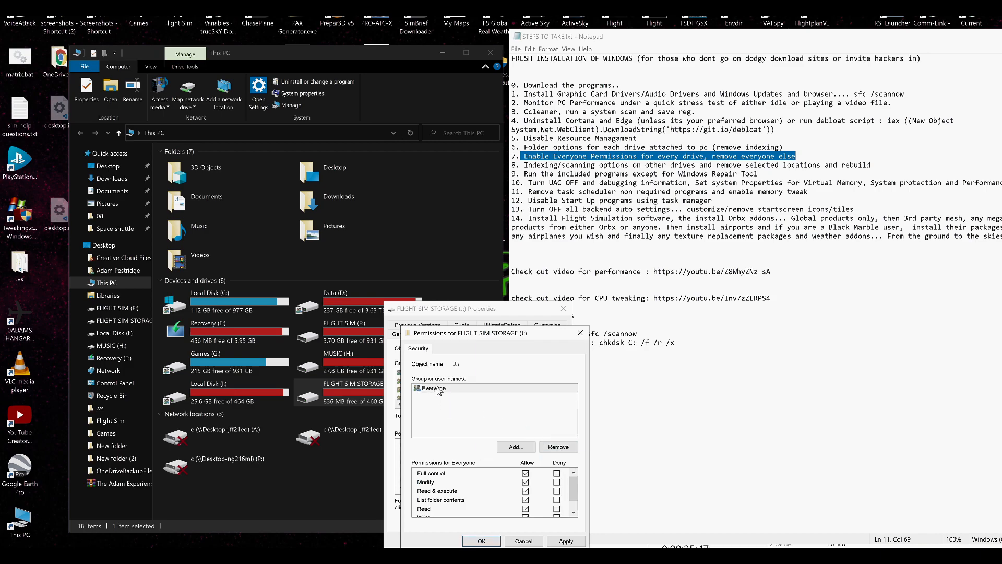
left_click(437, 389)
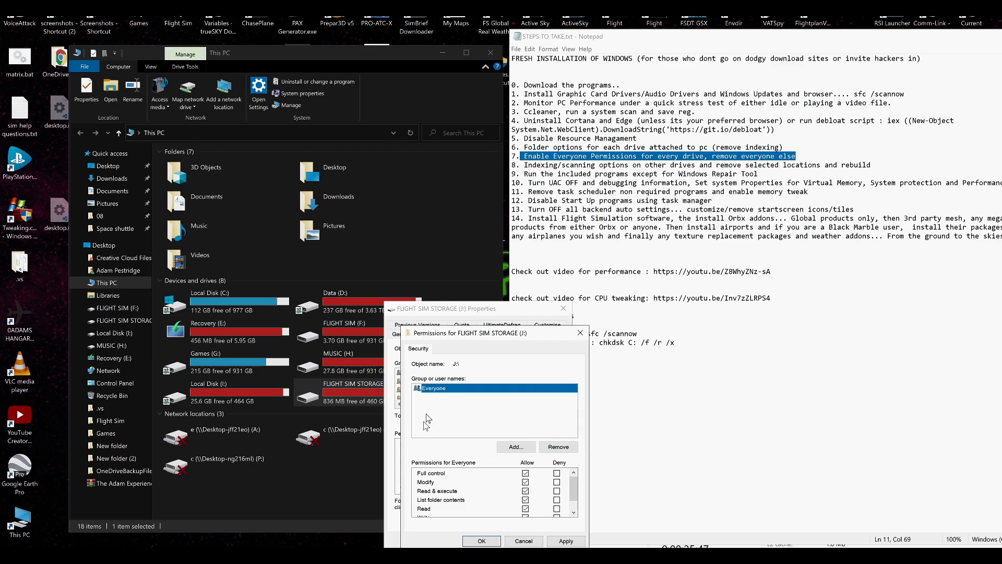
- Apply the Everyone-only permissions to FLIGHT SIM STORAGE (J:), continuing past the inaccessible $RECYCLE.BIN and System Volume Information folders
left_click(483, 541)
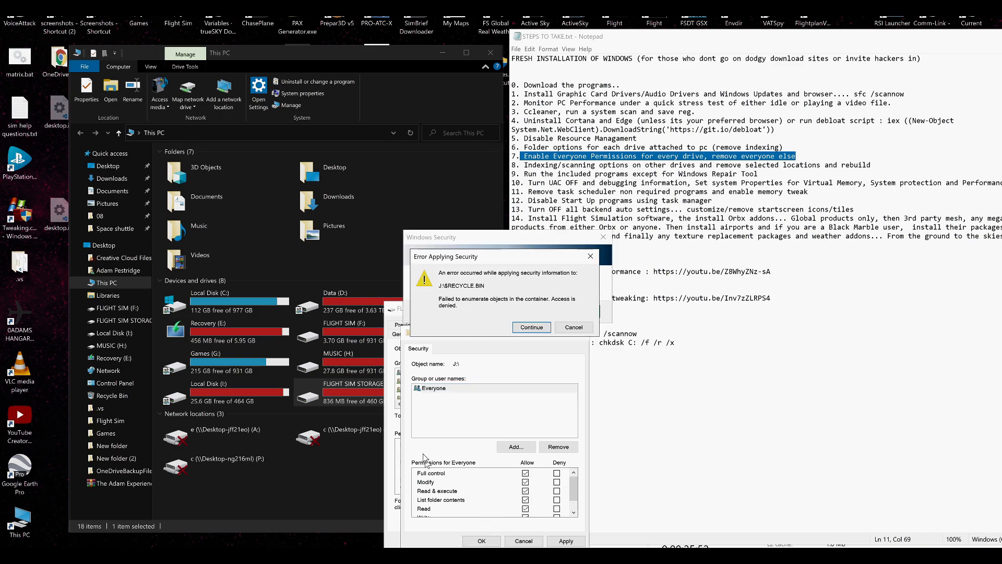
left_click(542, 327)
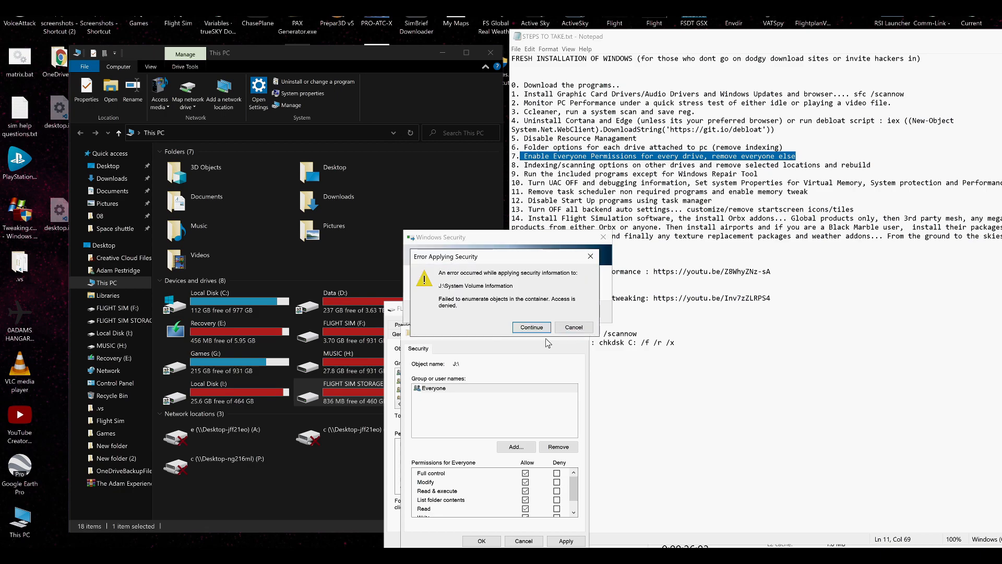
left_click(516, 328)
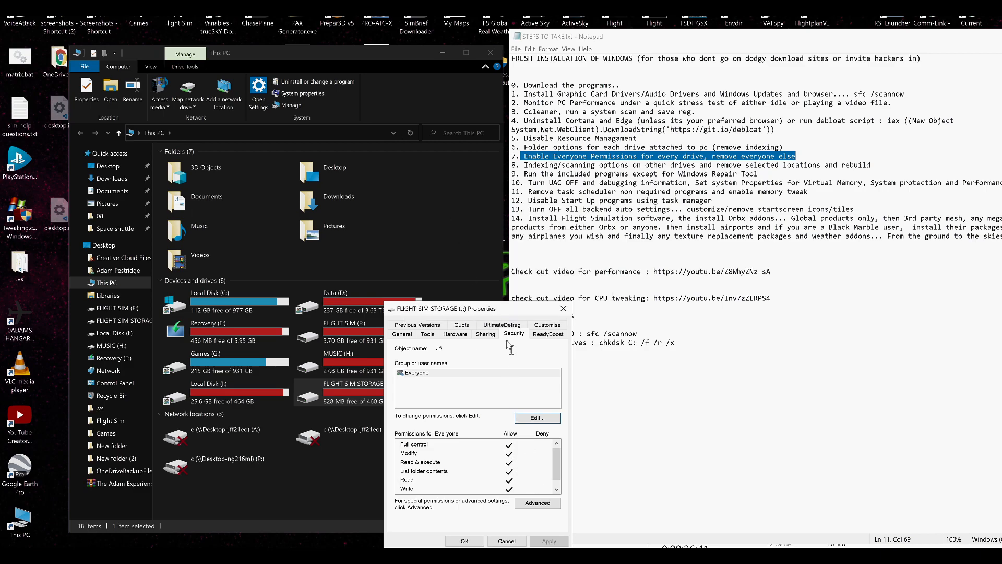
- Examine the advanced sharing settings of FLIGHT SIM STORAGE (J:) and close its properties
left_click(490, 335)
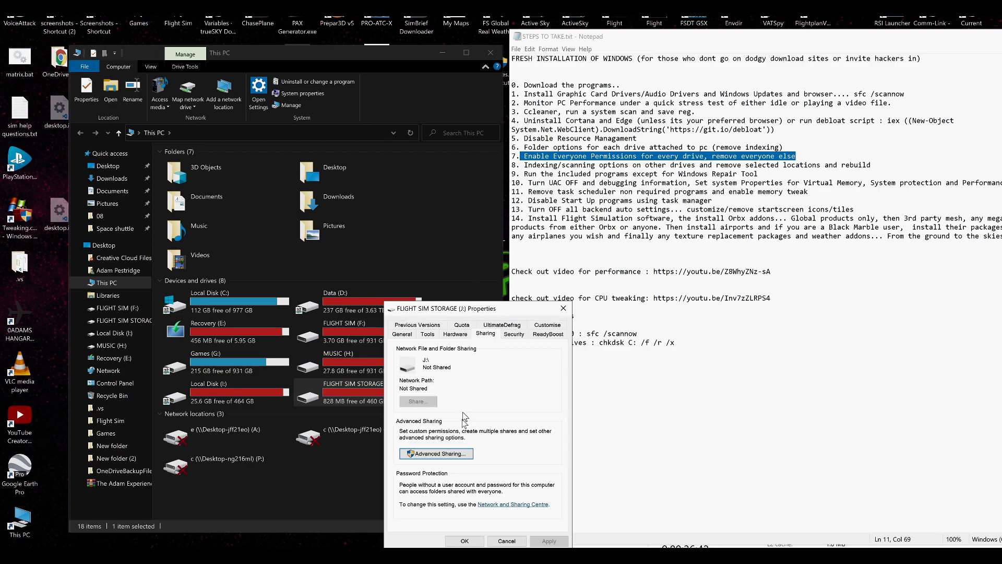
left_click(445, 460)
left_click(450, 493)
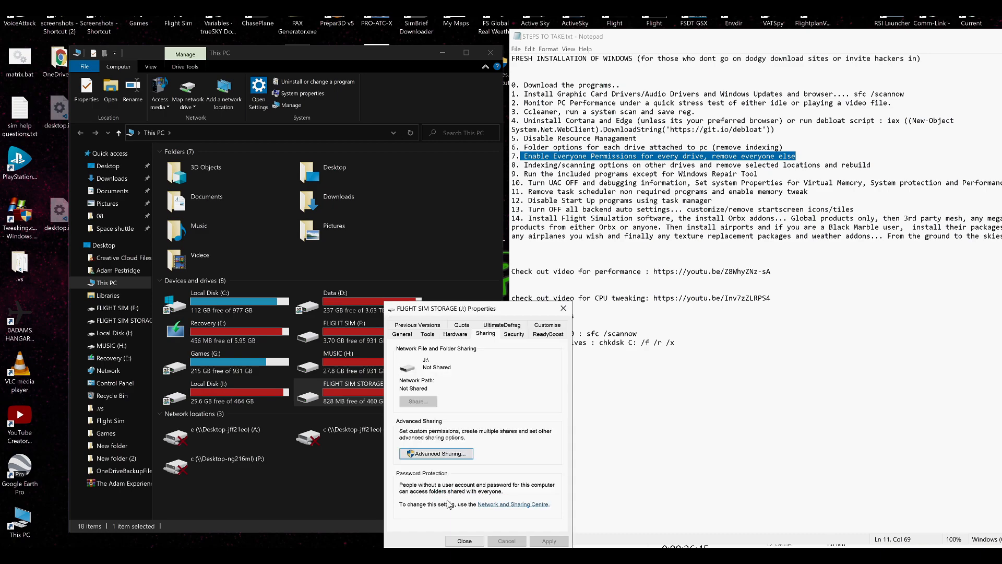
left_click(453, 541)
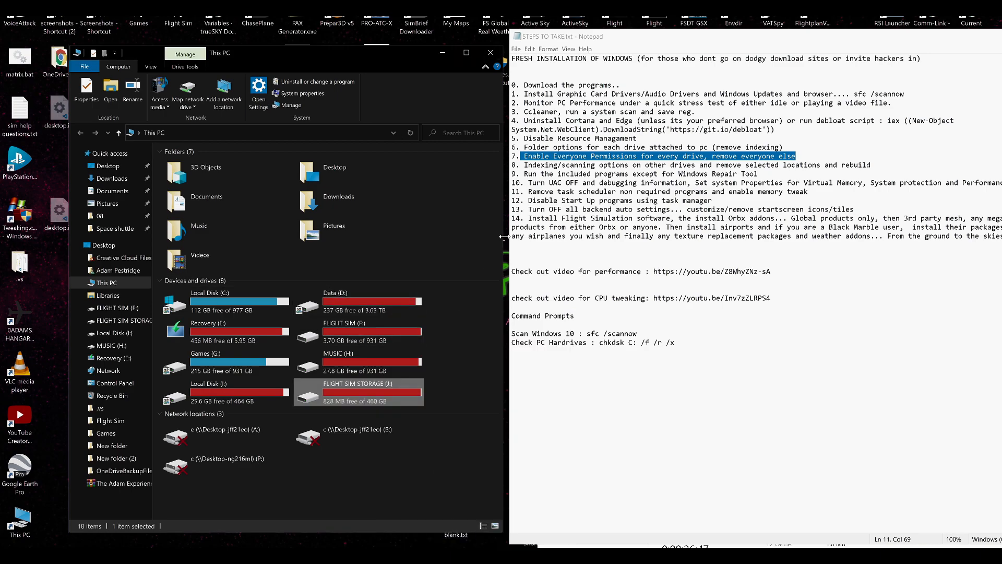
- Highlight checklist item 8 about indexing options, removing selected locations and rebuilding
left_click_drag(525, 166, 882, 161)
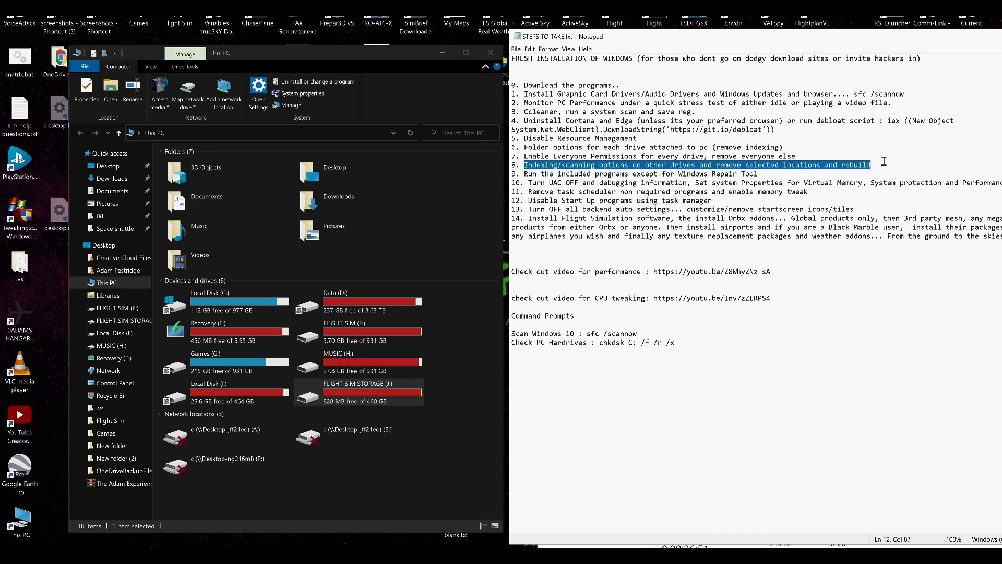
- Examine the properties of Data (D:), checking its Everyone permissions and its content indexing option, and close them without changes
left_click(335, 306)
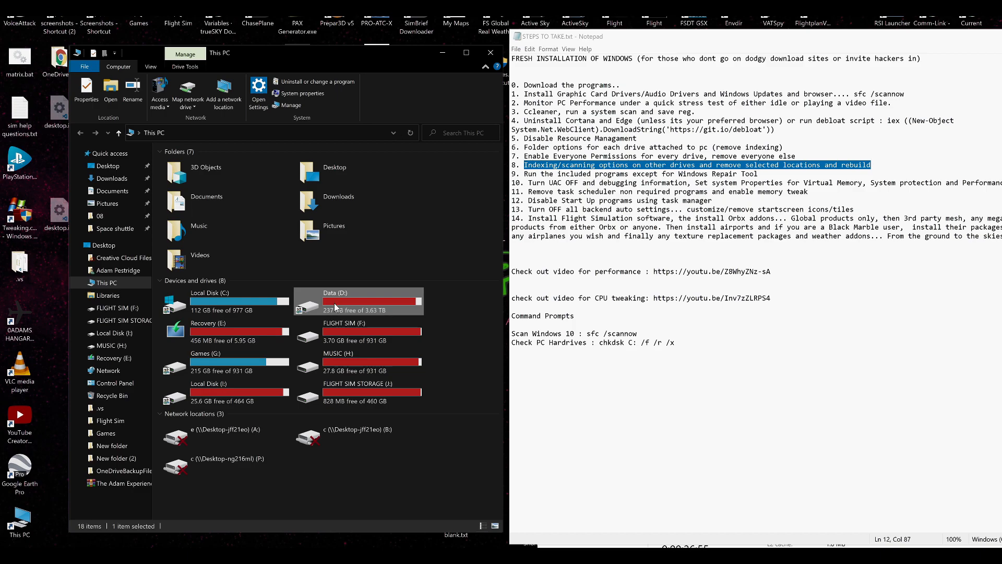
right_click(335, 303)
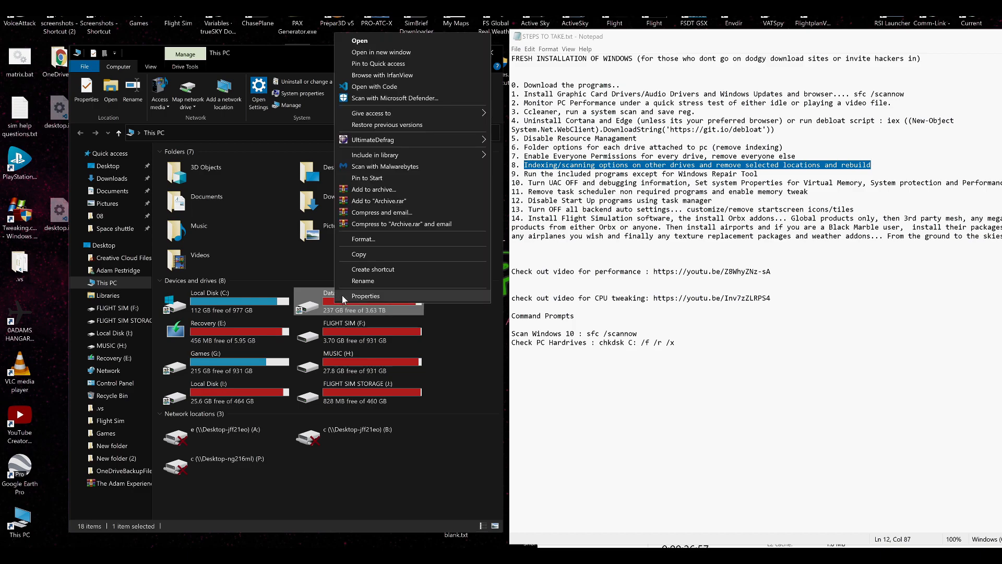
left_click(342, 296)
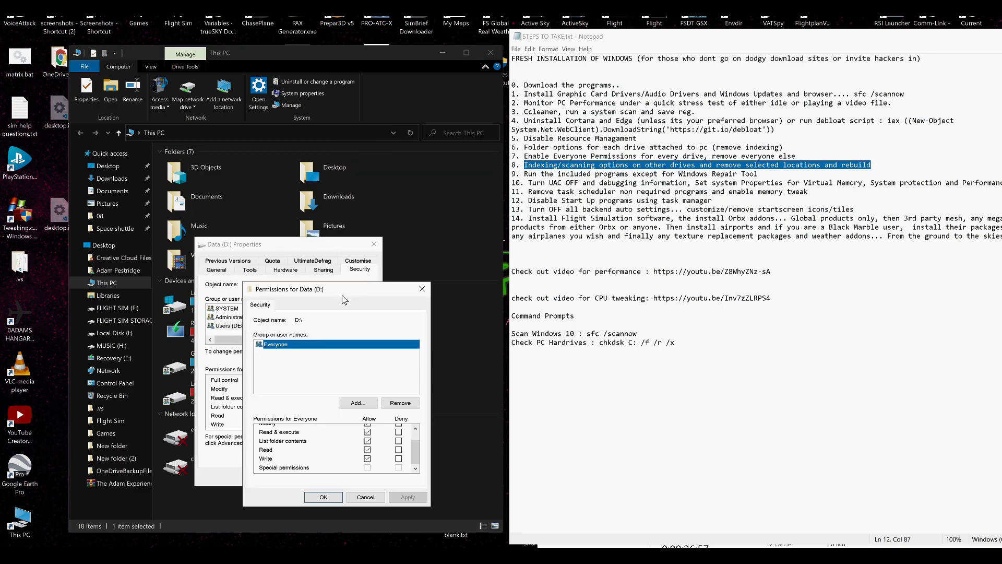
left_click(321, 497)
left_click(282, 476)
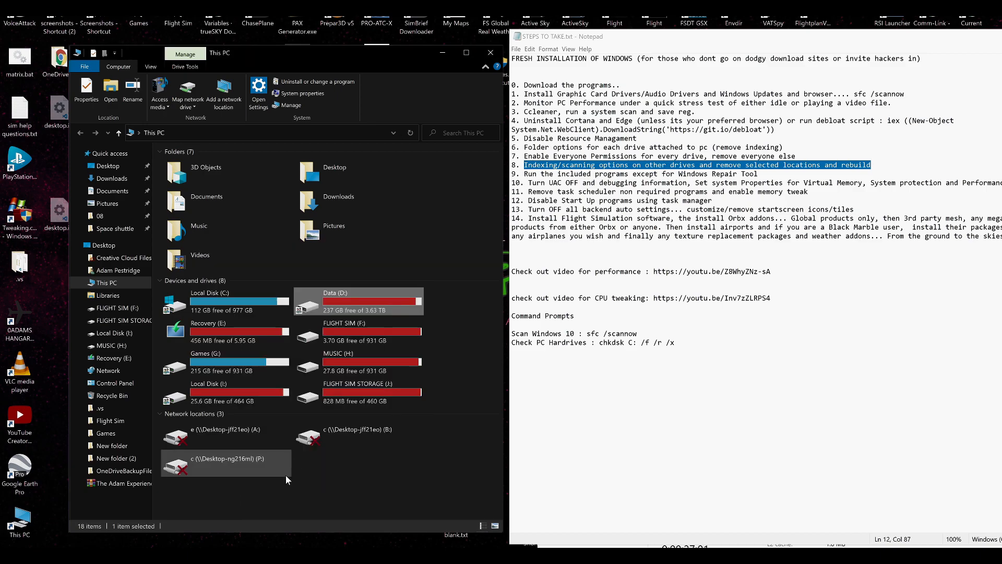
right_click(327, 317)
left_click(344, 308)
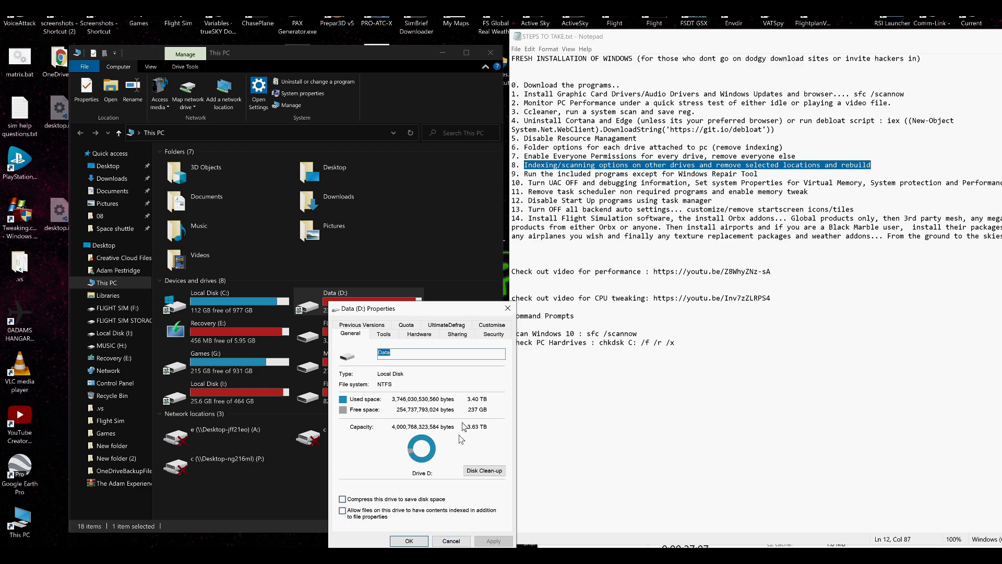
left_click(459, 541)
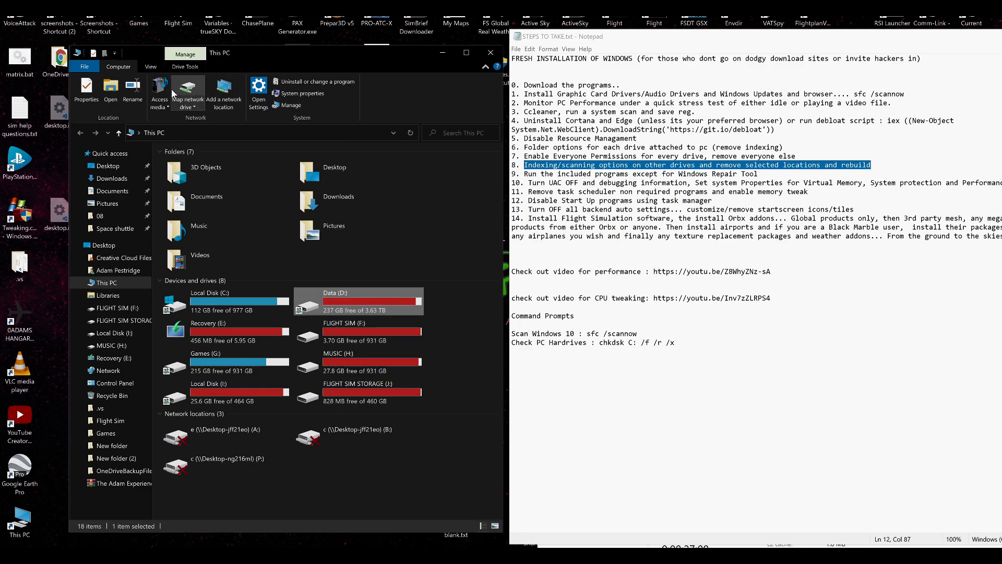
- Inspect the search settings in Folder Options for the Data (D:) drive and leave them unchanged
left_click(150, 67)
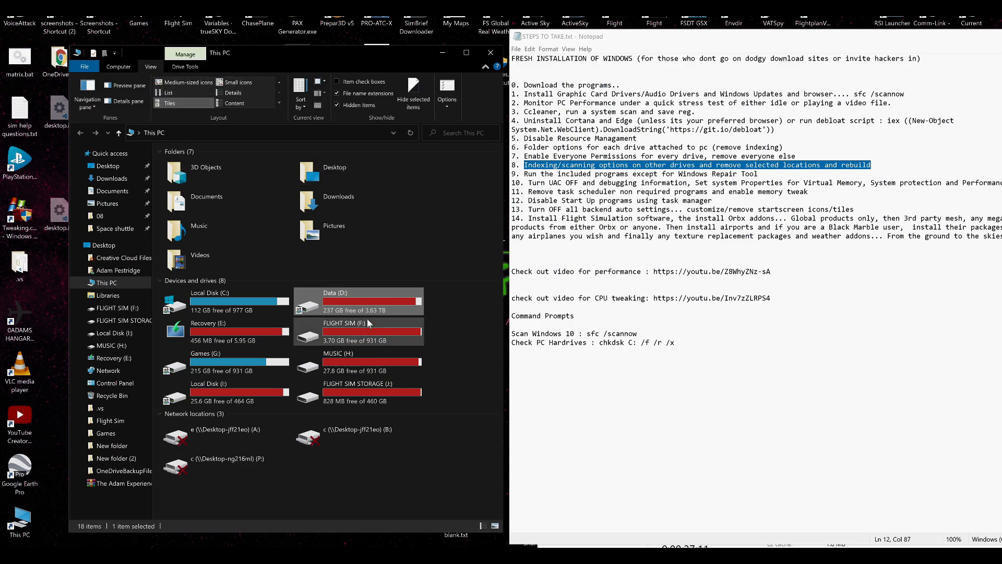
double_click(374, 298)
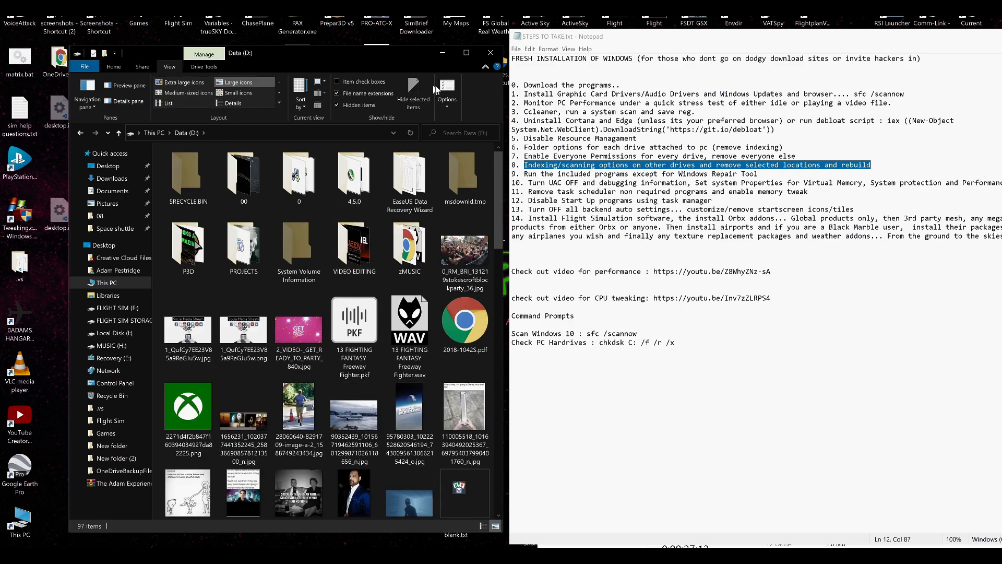
left_click(447, 88)
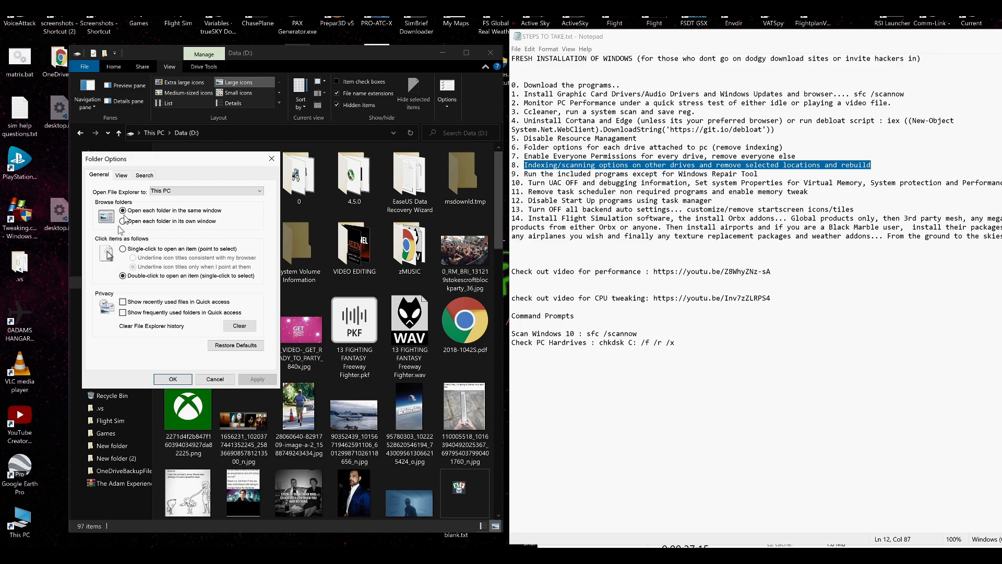
left_click(148, 176)
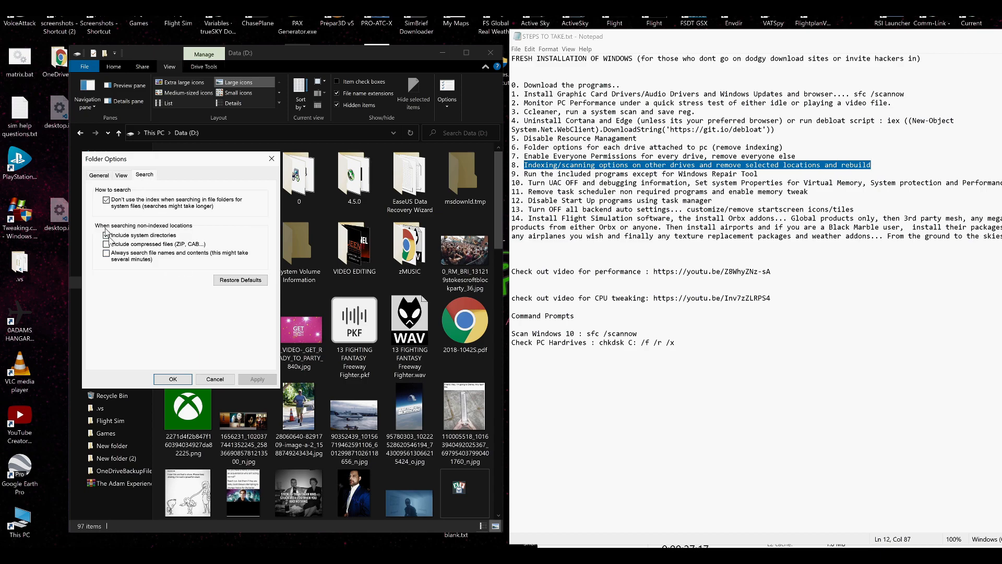
left_click(223, 378)
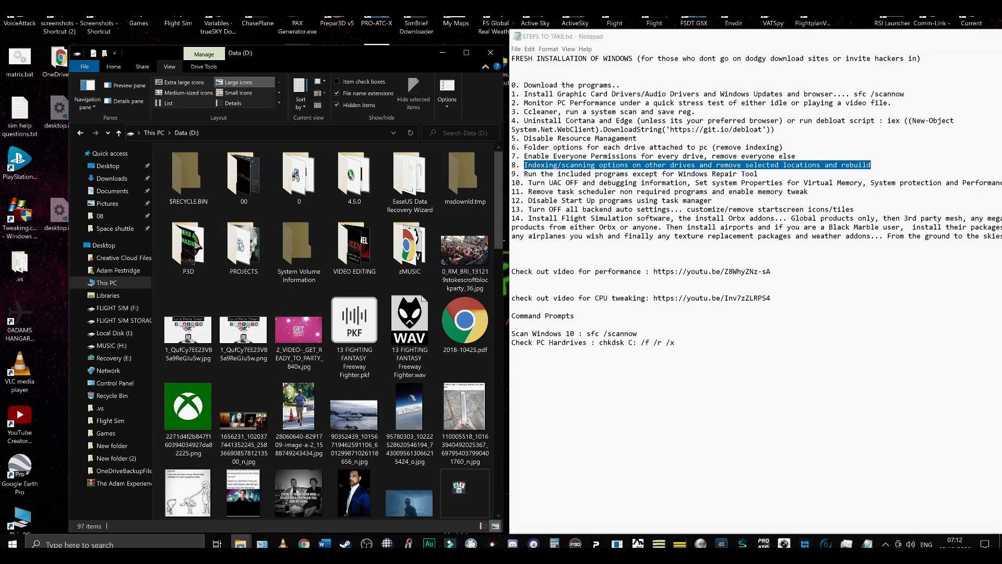
- Check the included locations in Control Panel's Indexing Options, and close Control Panel and the Data (D:) folder window
left_click(262, 543)
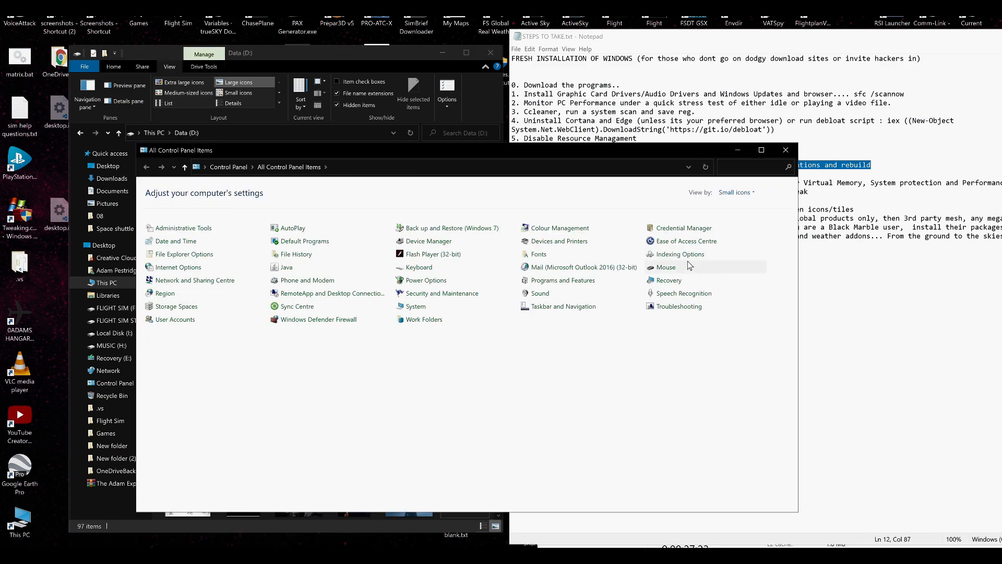
left_click(680, 256)
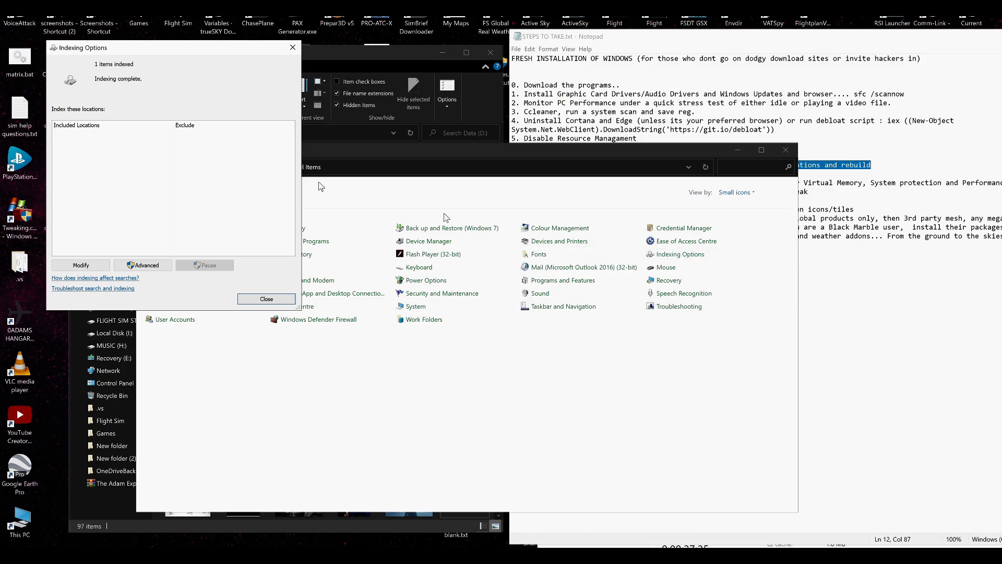
left_click_drag(126, 55, 398, 154)
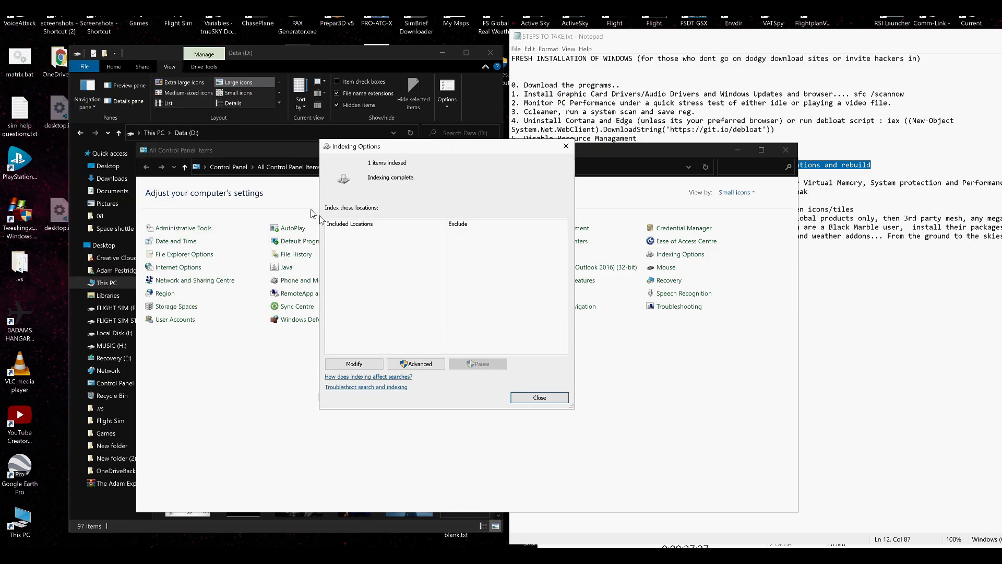
left_click(535, 400)
left_click(785, 149)
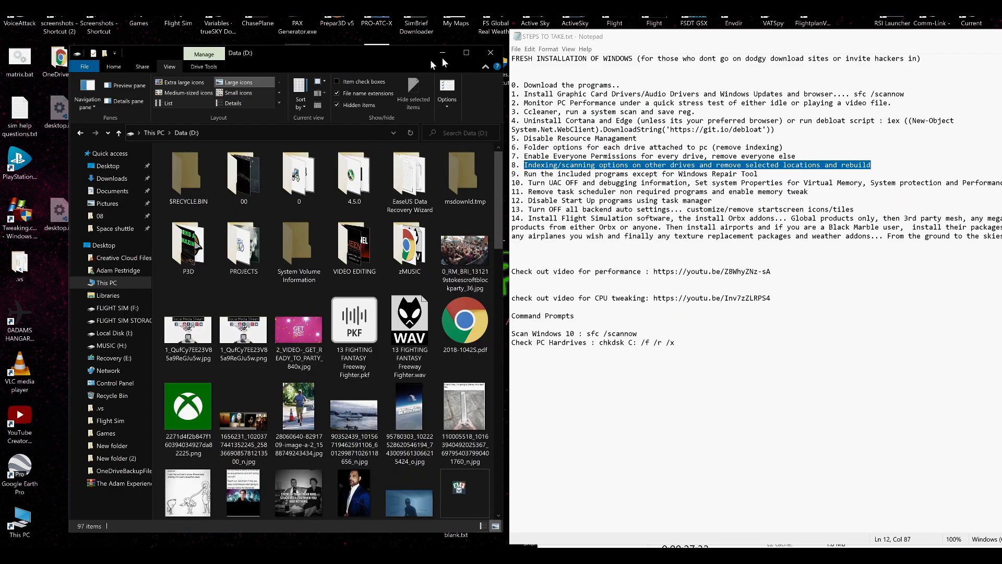
left_click(490, 53)
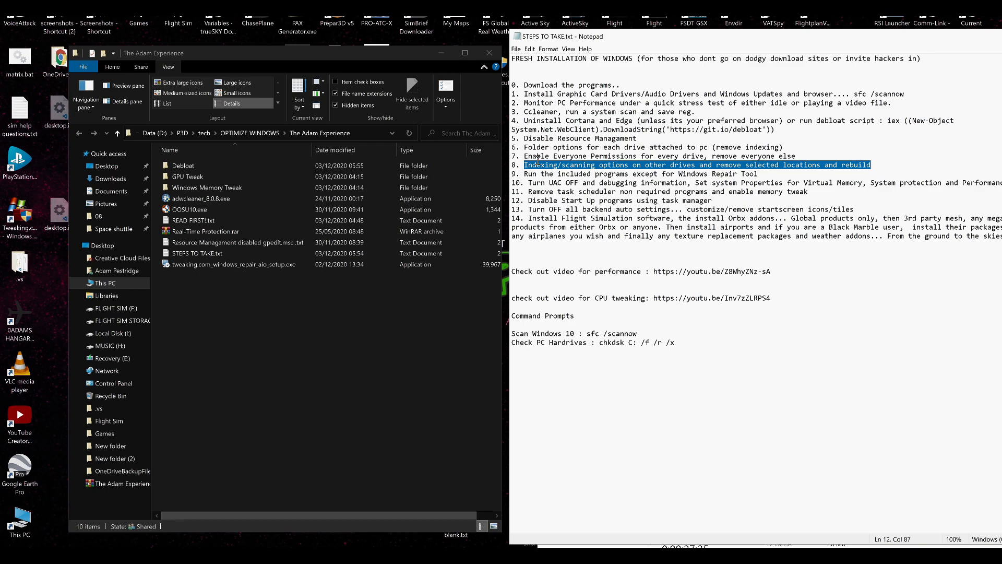
- Highlight checklist item 9 about running the included programs and launch adwcleaner_8.0.8.exe from The Adam Experience folder
left_click_drag(524, 174, 763, 175)
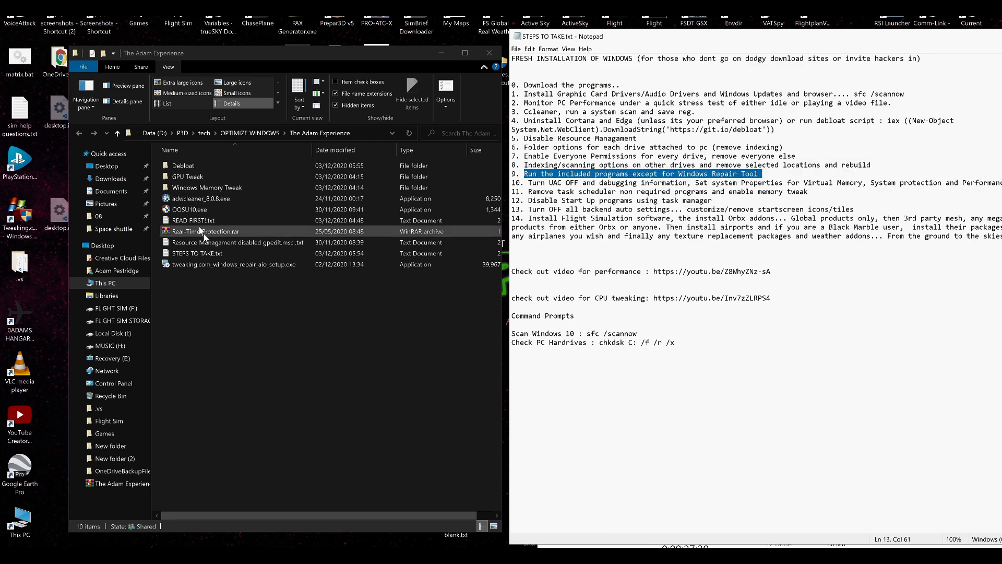
left_click(194, 200)
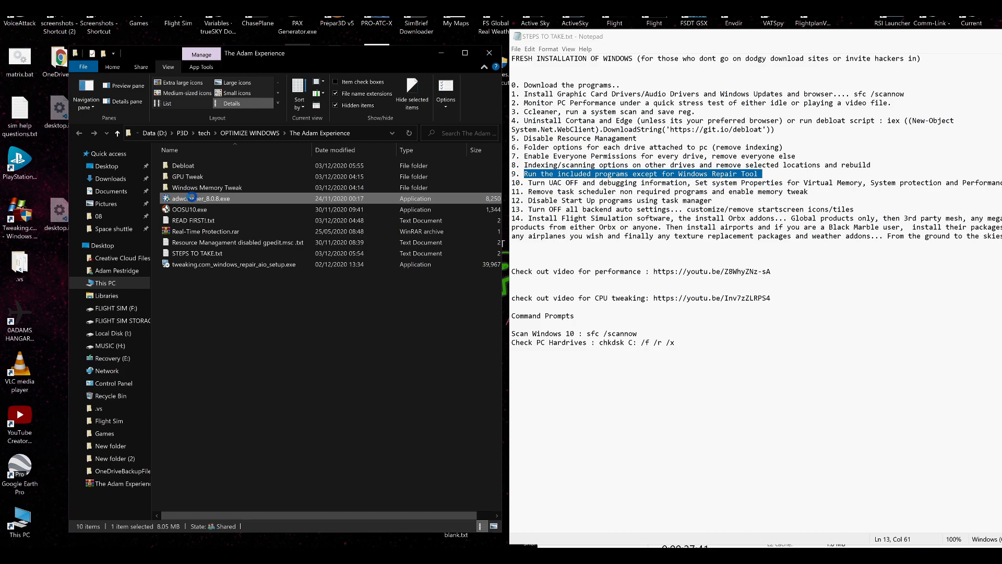
right_click(192, 198)
left_click(200, 218)
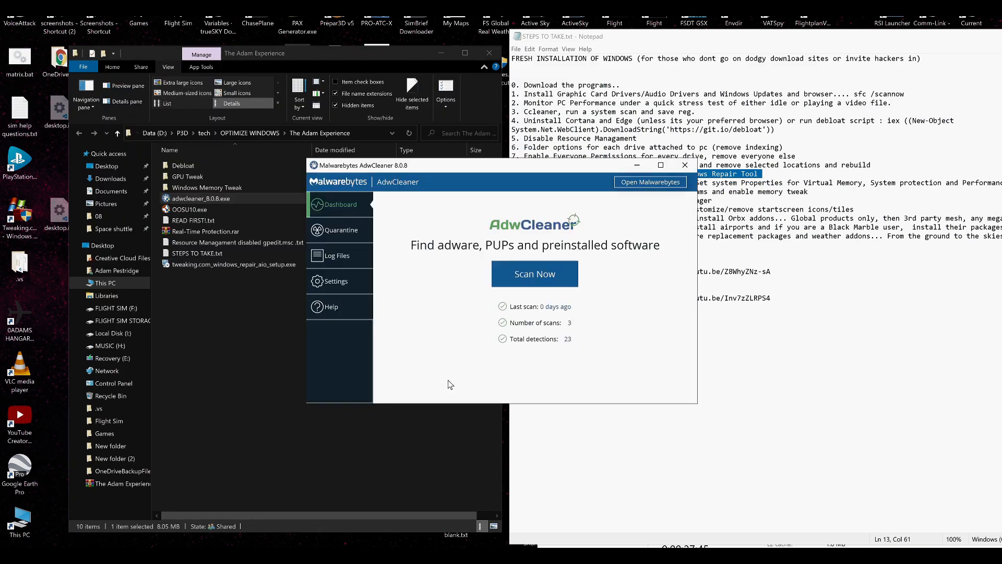
- Scan the system for adware and PUPs with AdwCleaner, and skip the basic repair once the scan ends
left_click(531, 272)
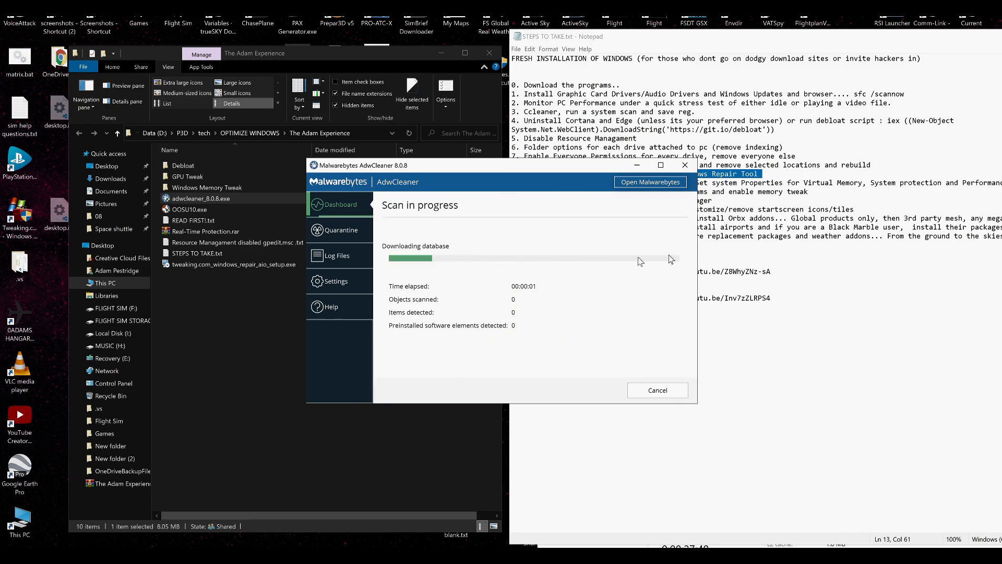
left_click_drag(548, 171, 462, 197)
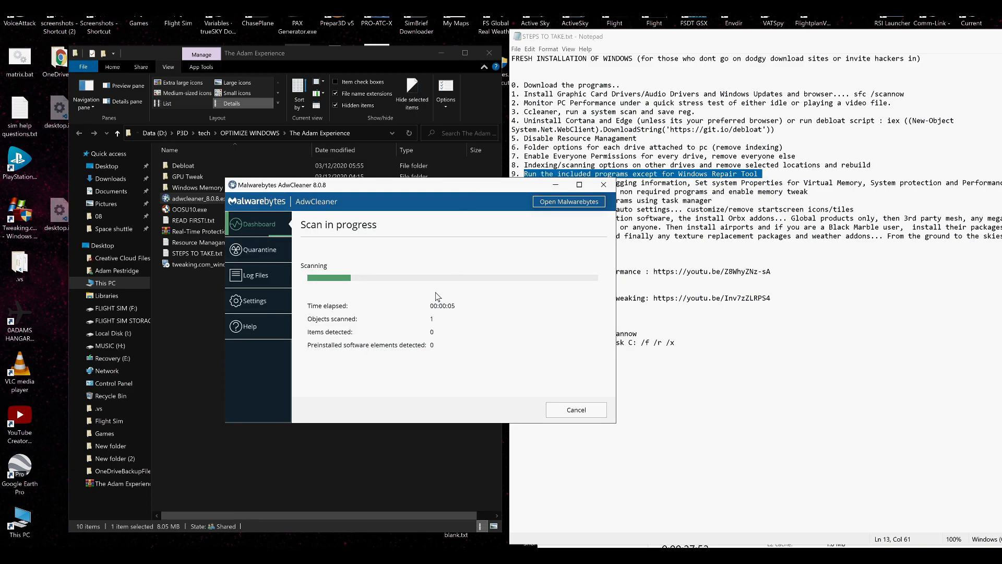
left_click_drag(461, 190, 378, 169)
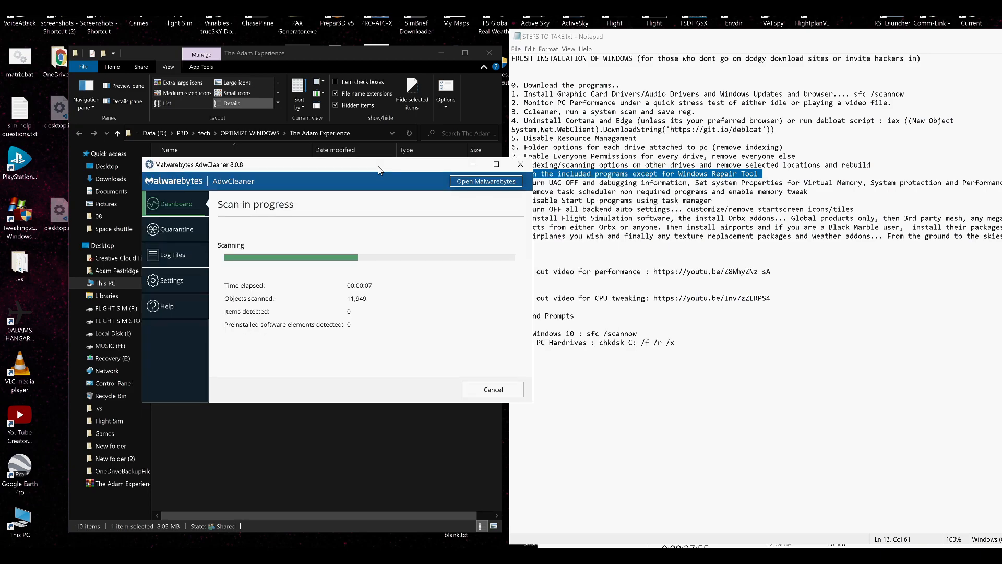
left_click_drag(432, 218, 525, 261)
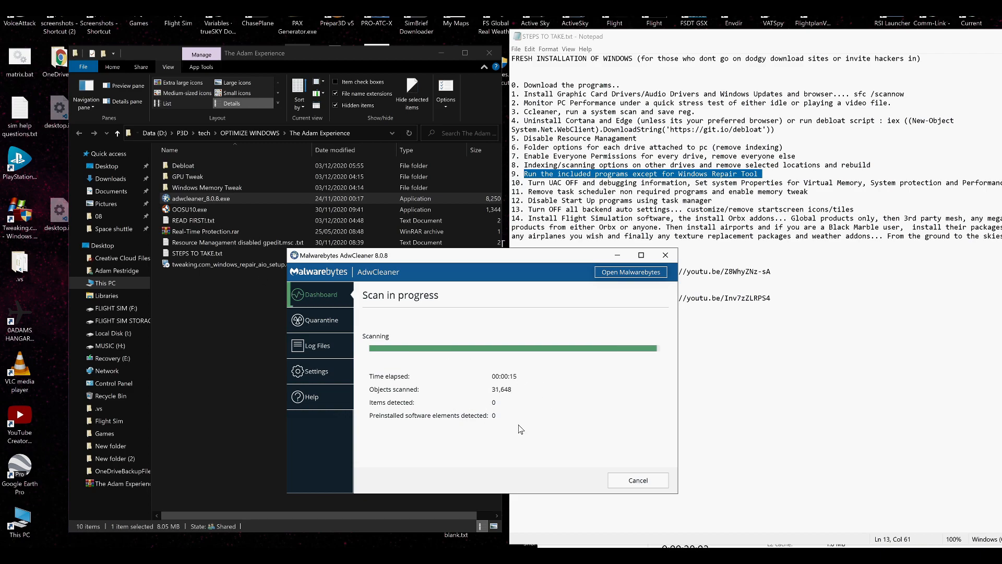
left_click_drag(471, 257, 454, 167)
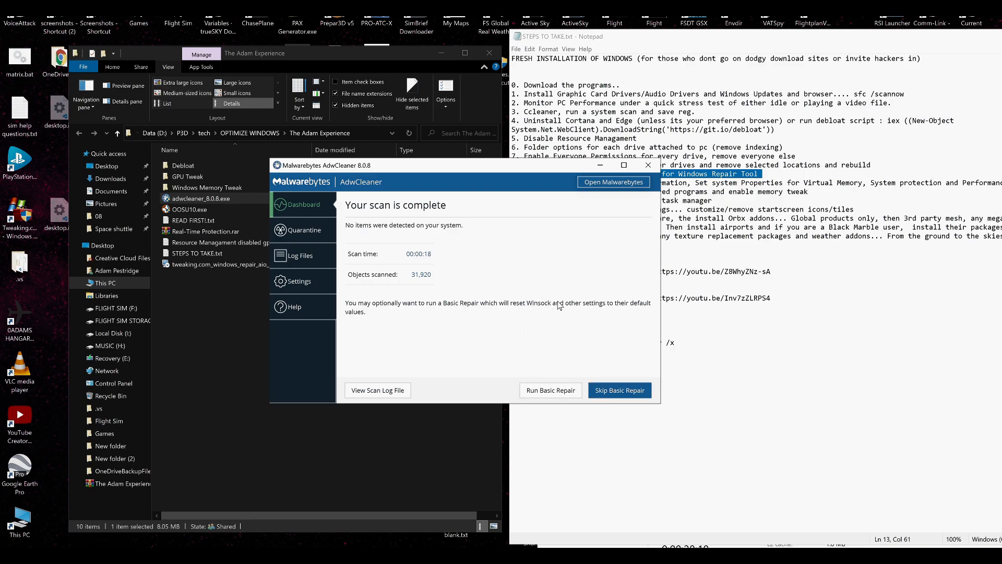
left_click(619, 391)
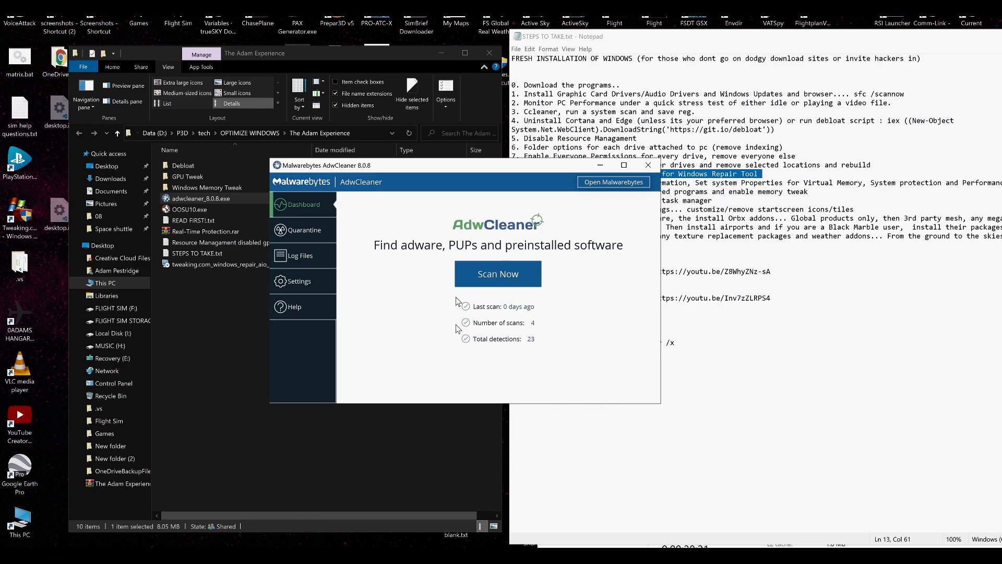
- Switch from AdwCleaner to Malwarebytes and start a threat scan
left_click(612, 183)
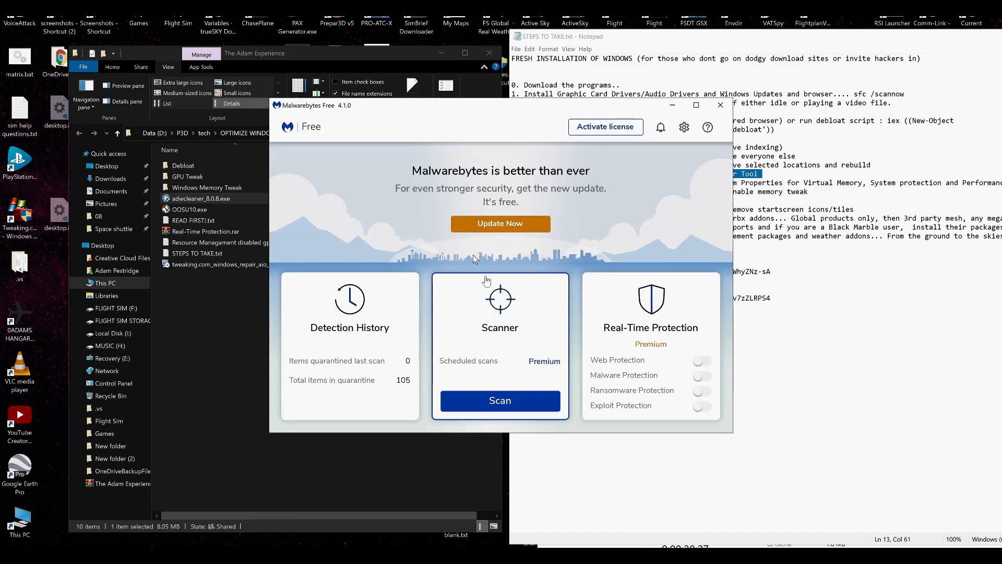
left_click(488, 400)
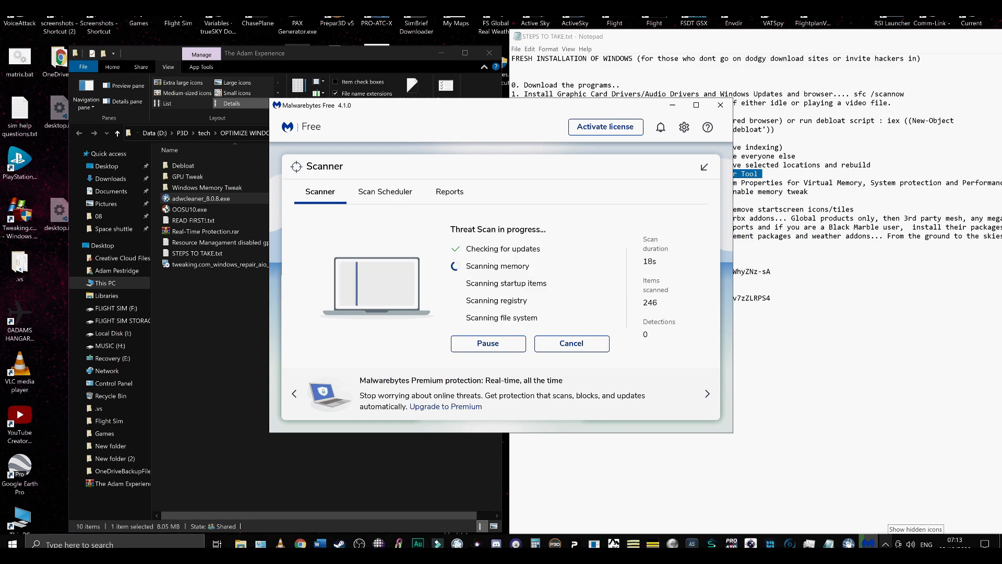
- Examine CPU and disk load in Task Manager while the threat scan runs, and put Task Manager away
key("ctrl+shift+Escape")
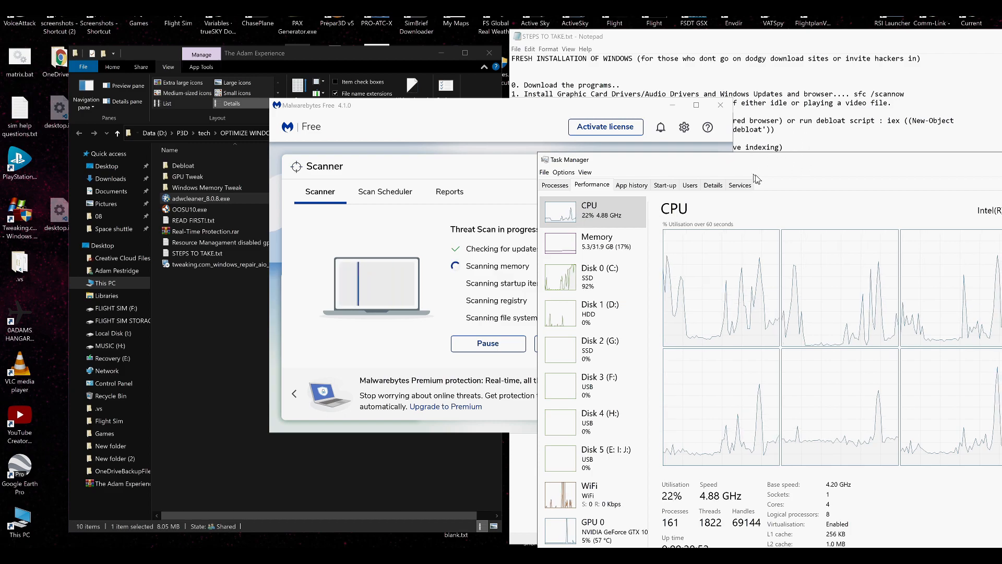
left_click_drag(754, 168, 568, 110)
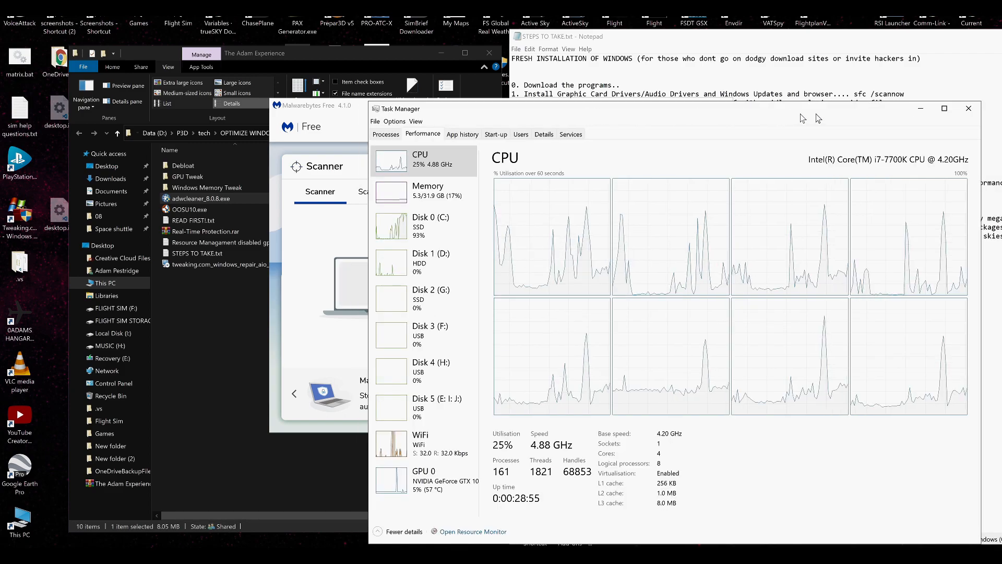
left_click(918, 112)
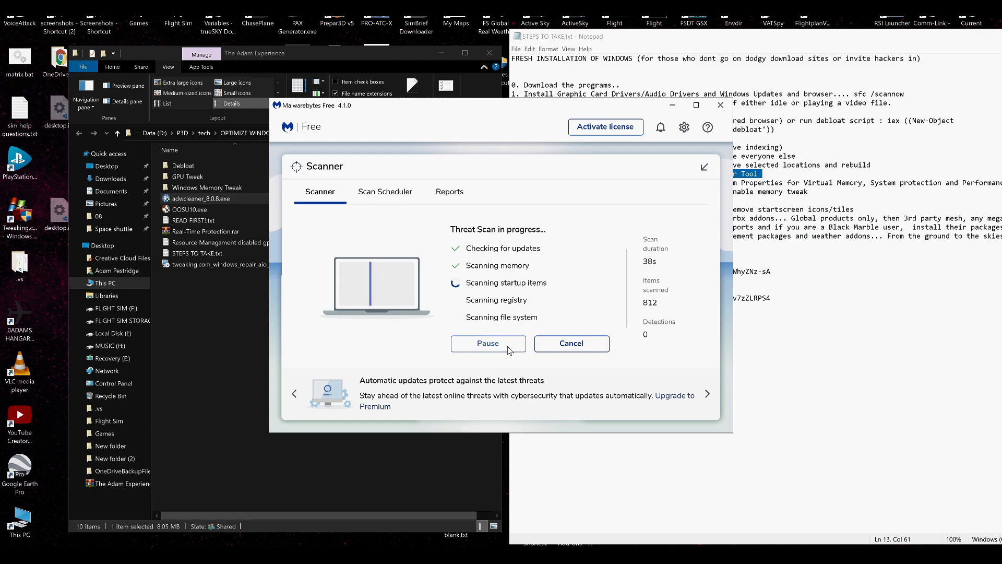
- Move the Malwarebytes window aside and clear the AdwCleaner window from the desktop
left_click_drag(403, 106, 535, 170)
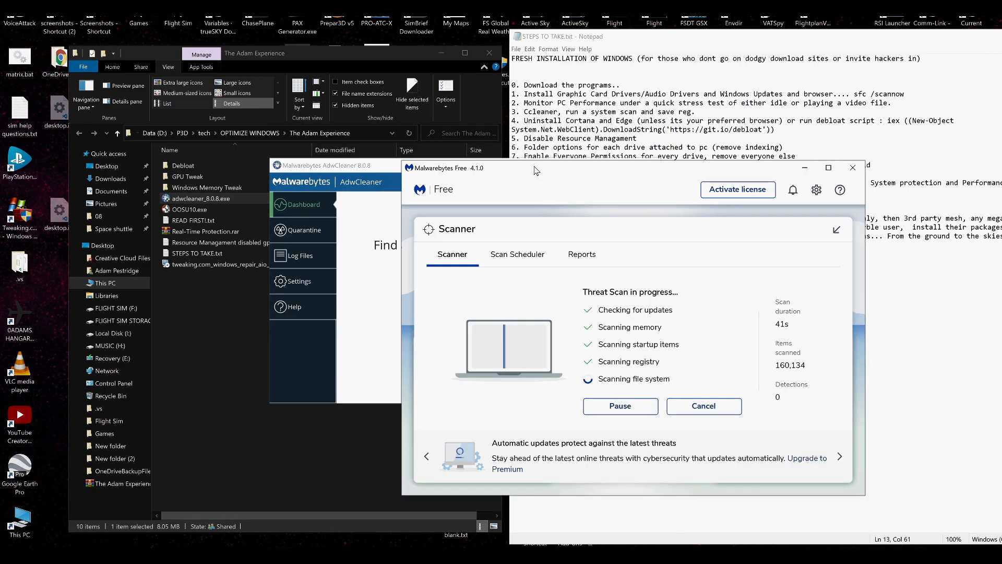
left_click(363, 188)
left_click(600, 184)
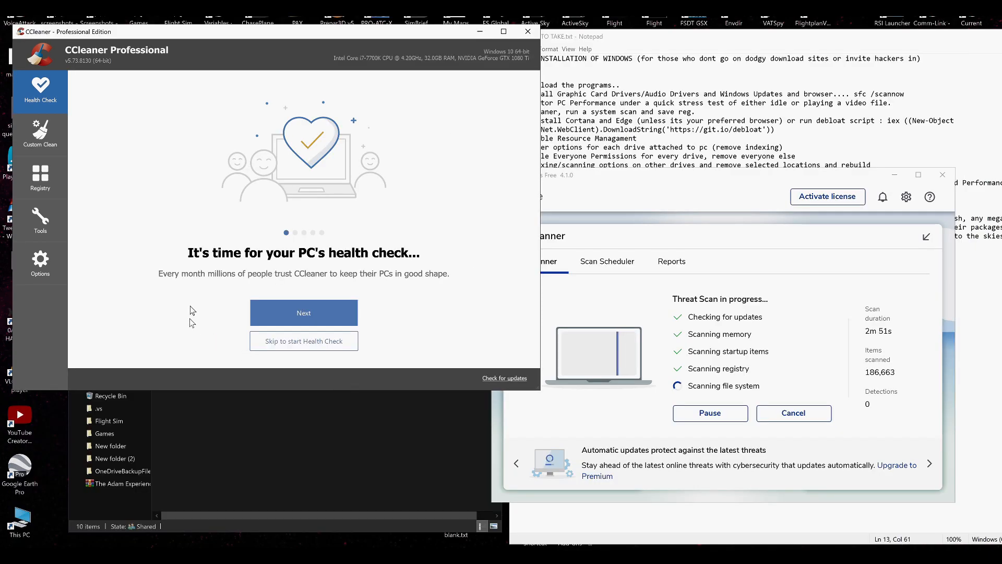
- Switch to CCleaner and review its registry cleaner, its program uninstall list and the Windows startup programs
left_click(40, 177)
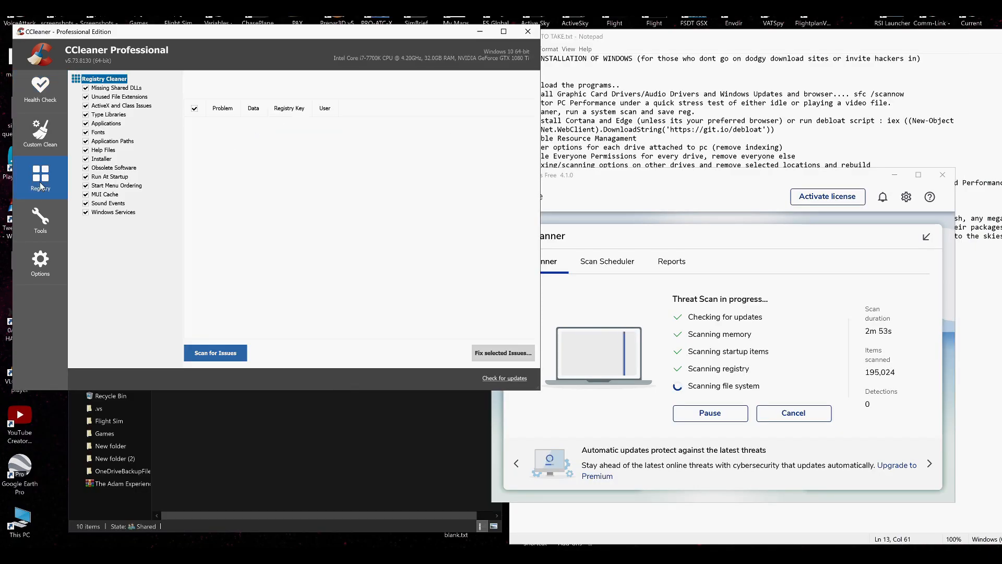
left_click(40, 218)
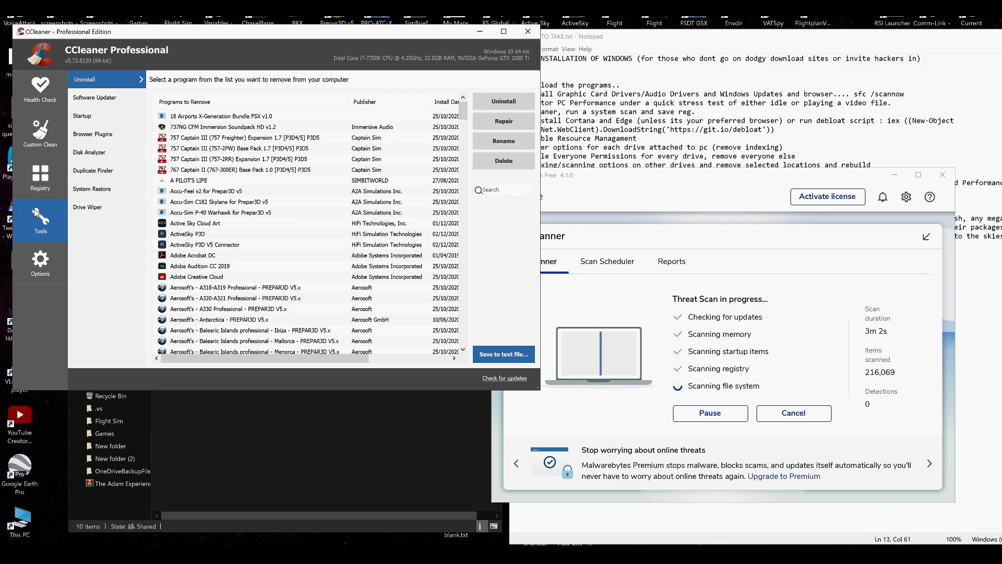
left_click(104, 116)
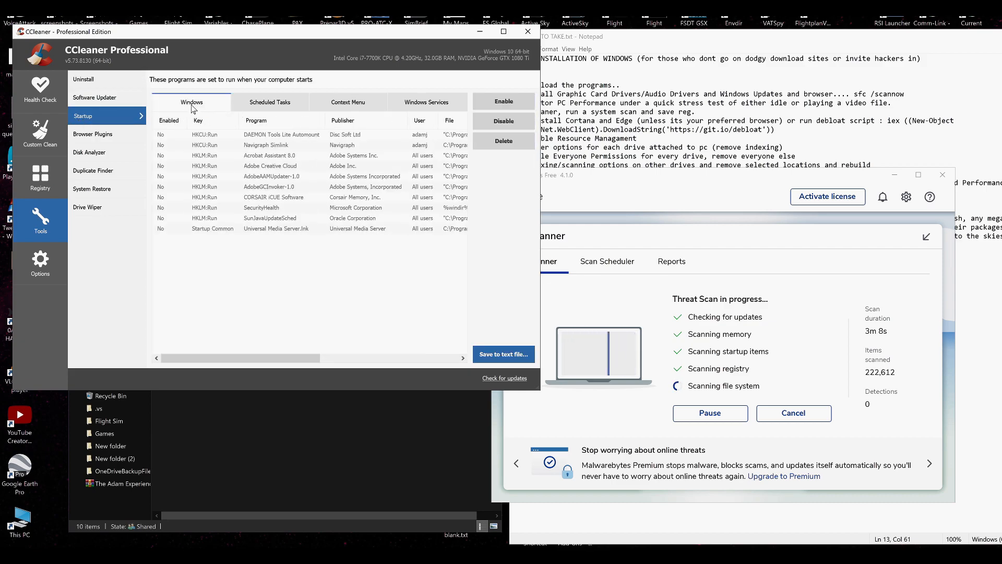
- Review the context menu entries, scheduled tasks and Windows services in CCleaner's startup tool, and return to the Windows startup list
left_click(348, 102)
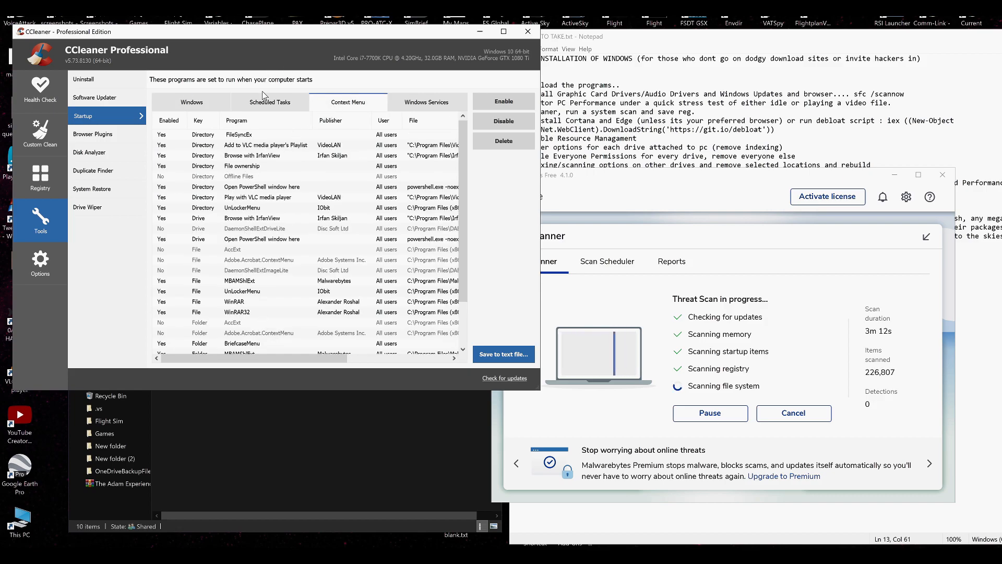
left_click(250, 103)
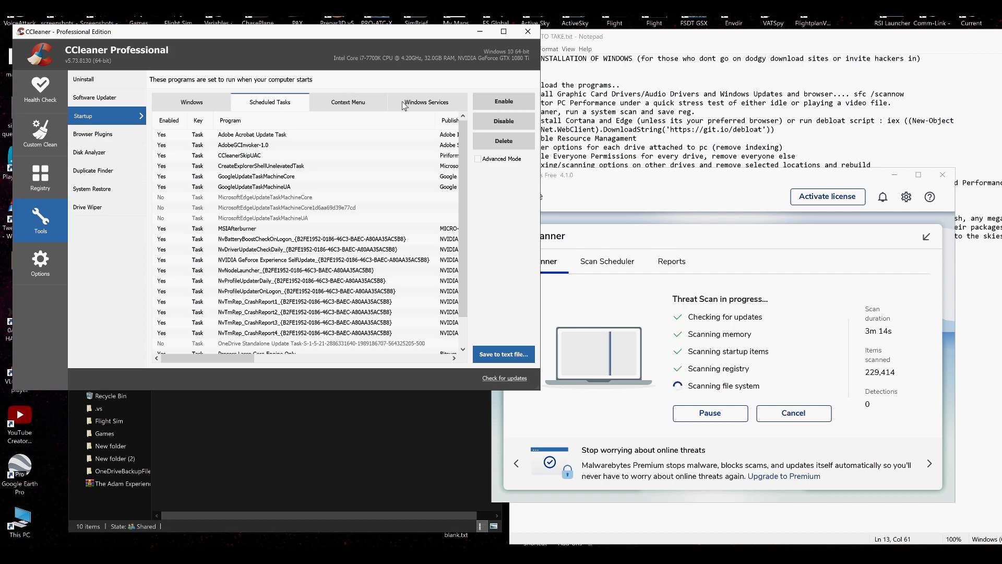
left_click(427, 102)
left_click(192, 102)
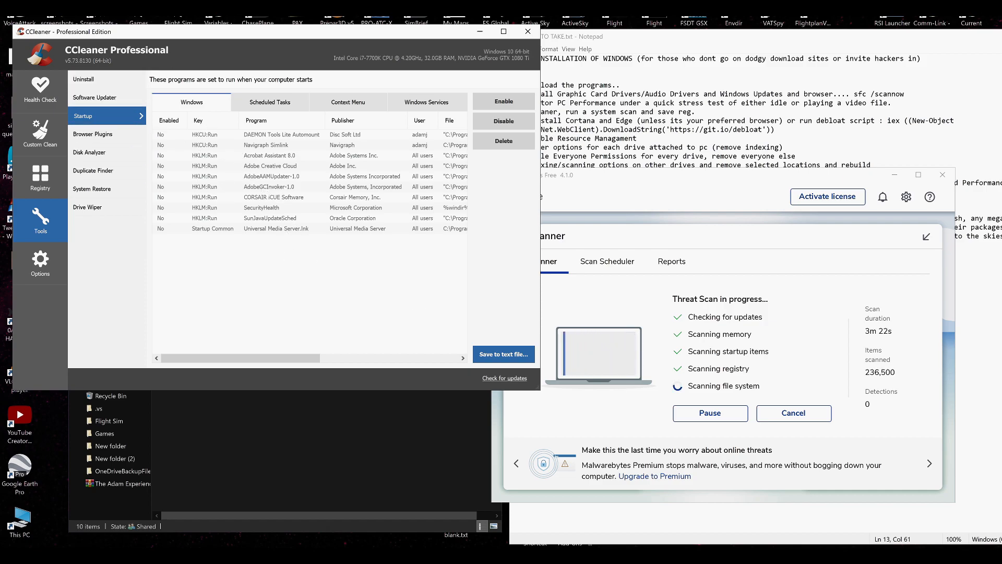
- Switch to Task Manager, place its window over CCleaner and show the list of start-up programs
left_click(814, 545)
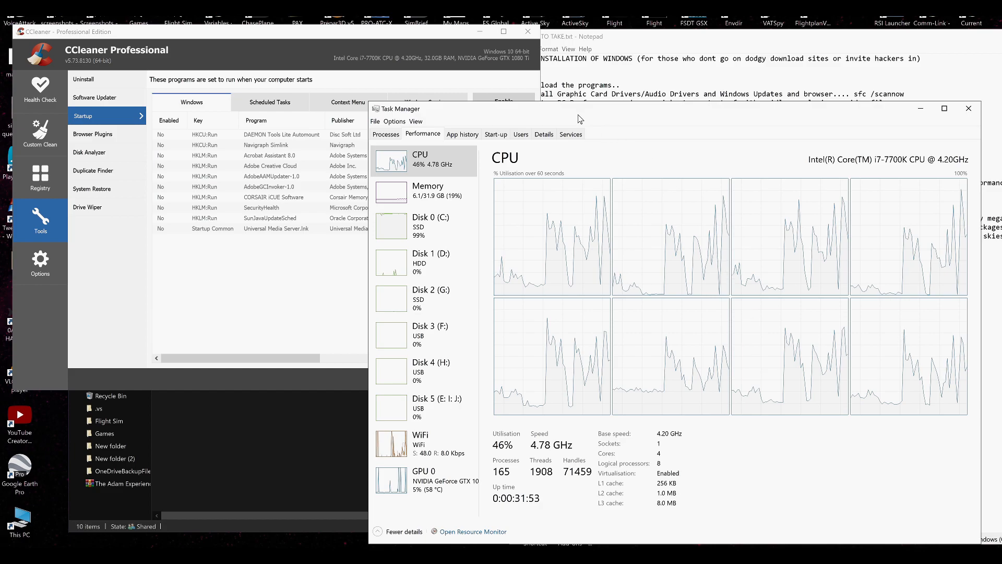
left_click_drag(491, 126, 242, 95)
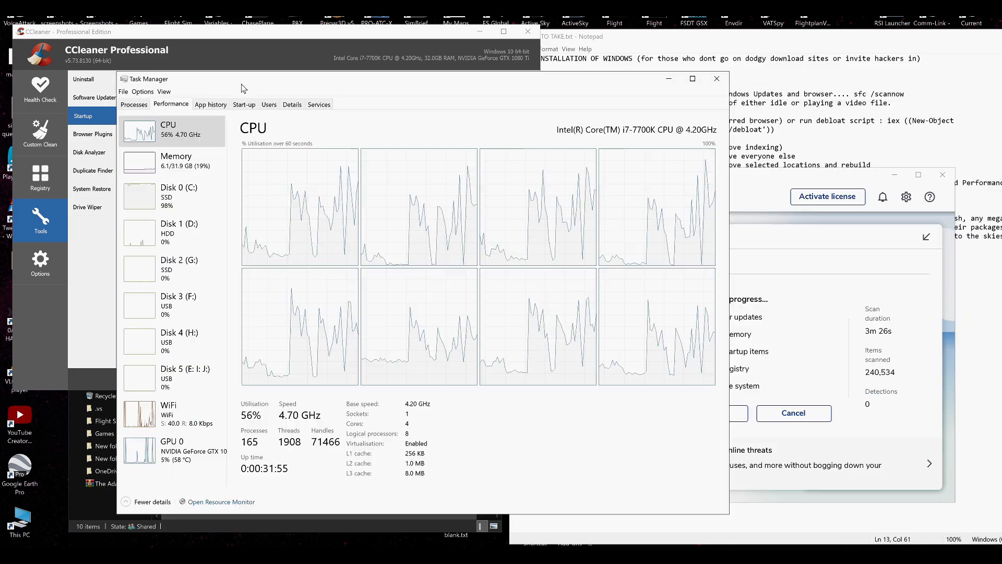
left_click(241, 104)
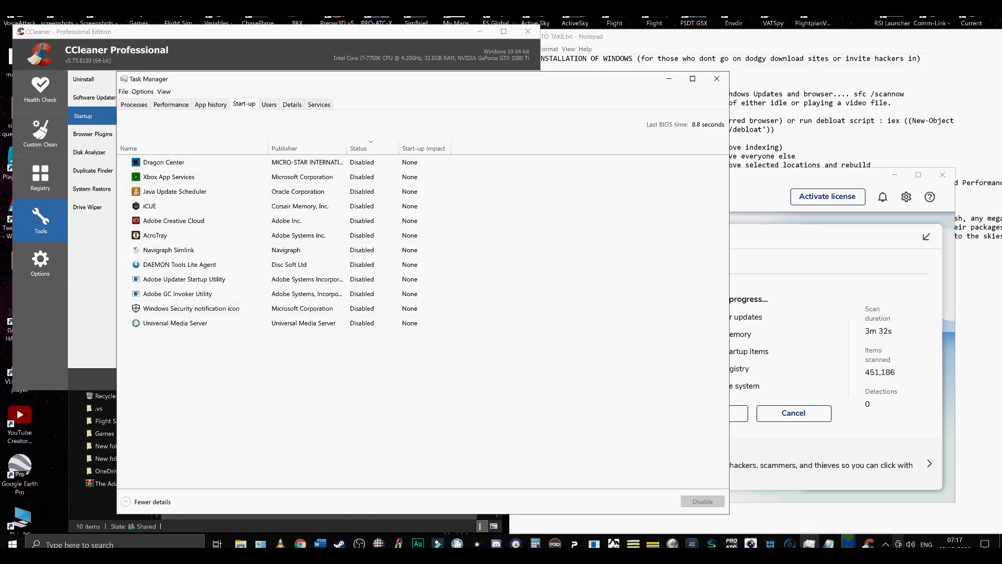
- Dismiss the completed threat scan summary in Malwarebytes and close its window
left_click(777, 234)
left_click(976, 518)
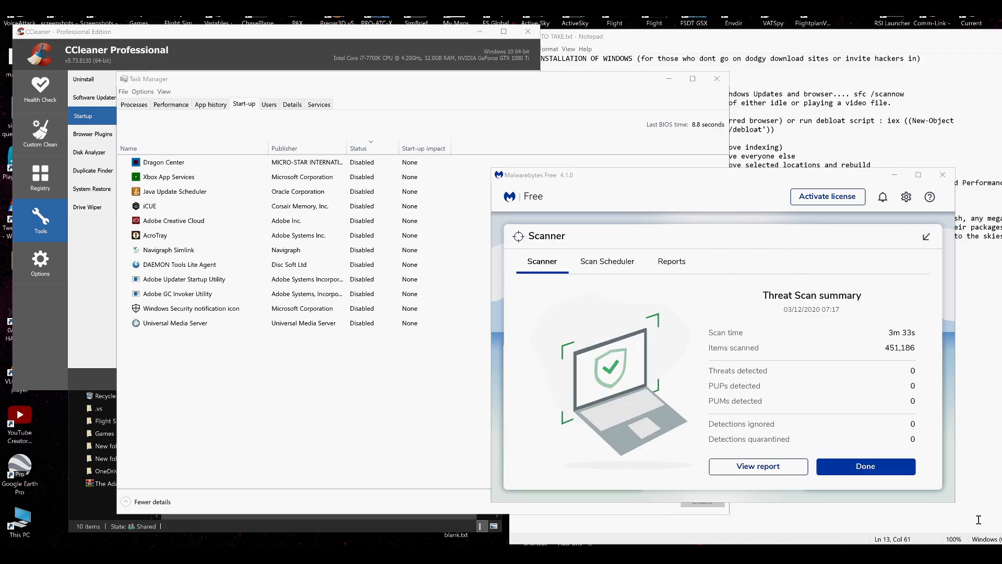
left_click(862, 464)
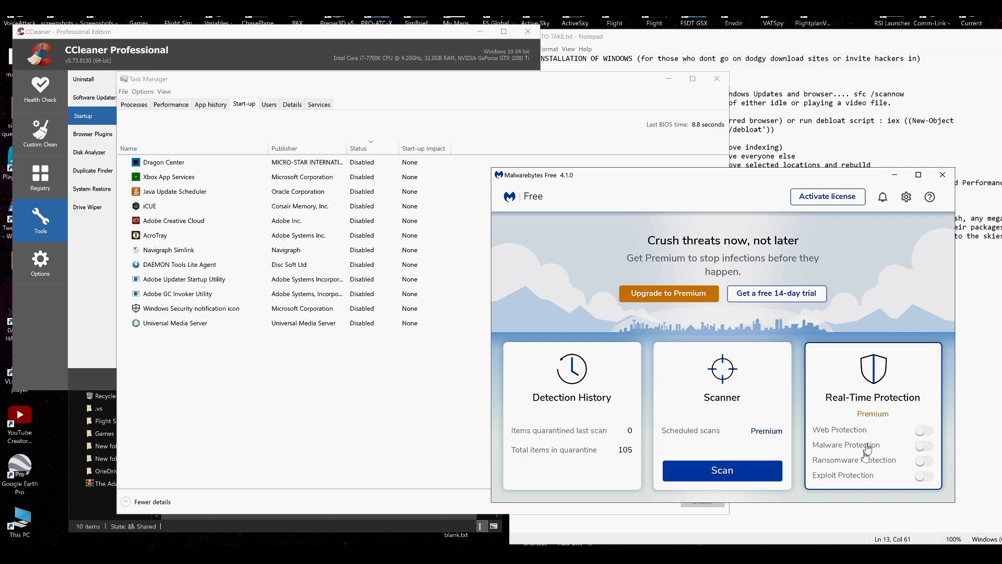
left_click(942, 175)
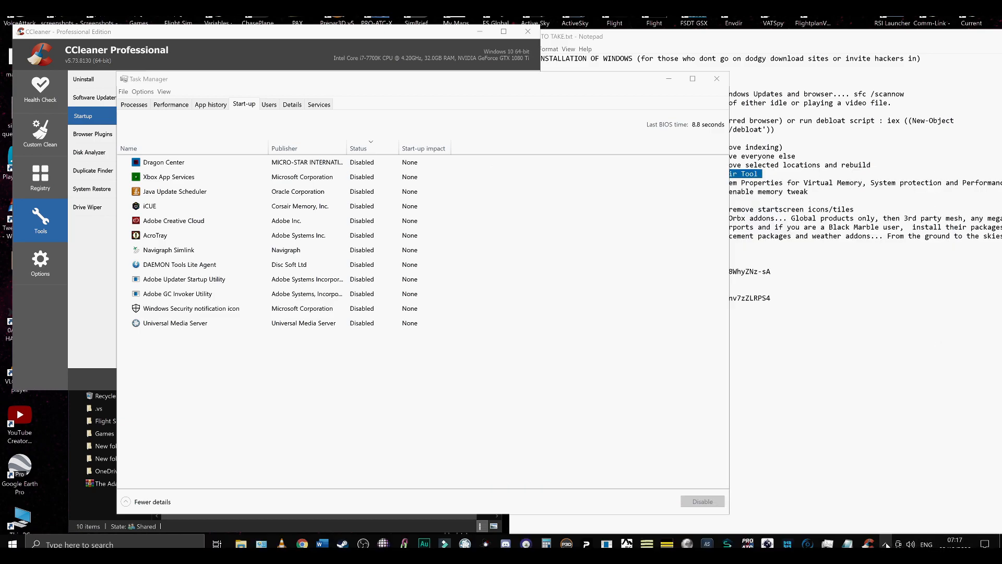
- Quit the background instances of Malwarebytes and Tweaking.com Windows Repair from the notification area
left_click(886, 544)
right_click(885, 502)
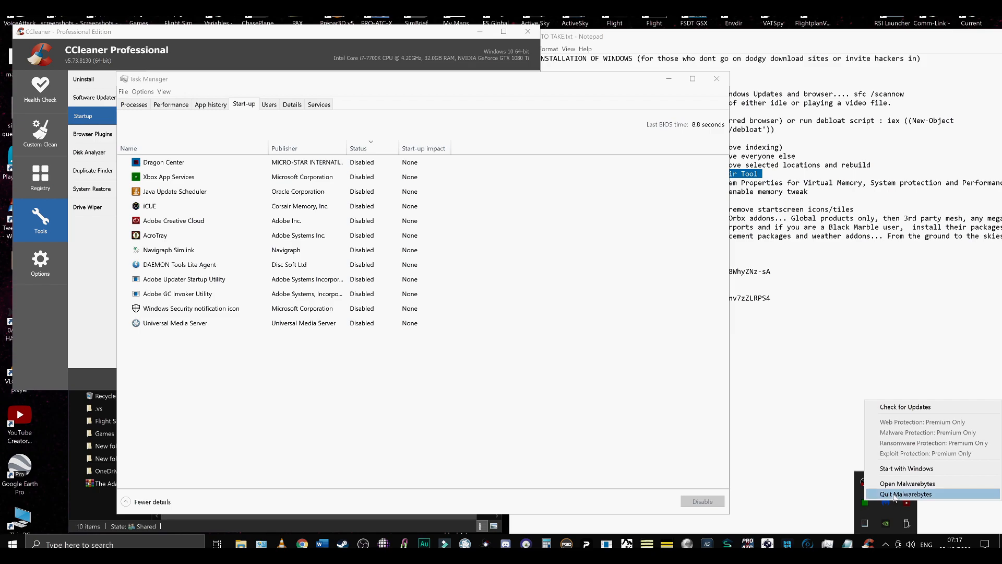
left_click(894, 494)
right_click(887, 504)
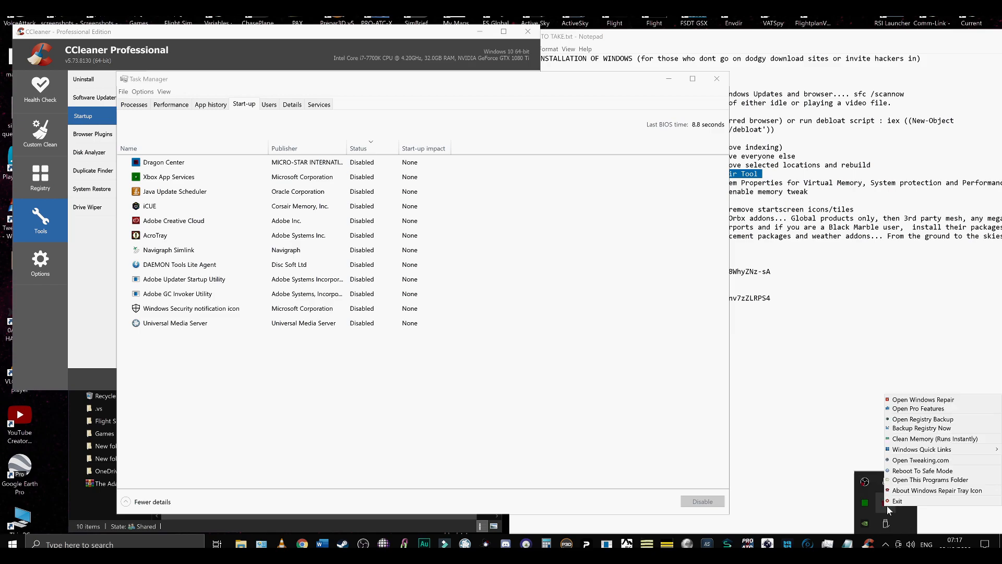
left_click(896, 501)
- Check the status of the start-up programs in Task Manager, and close it
left_click(375, 321)
left_click(401, 393)
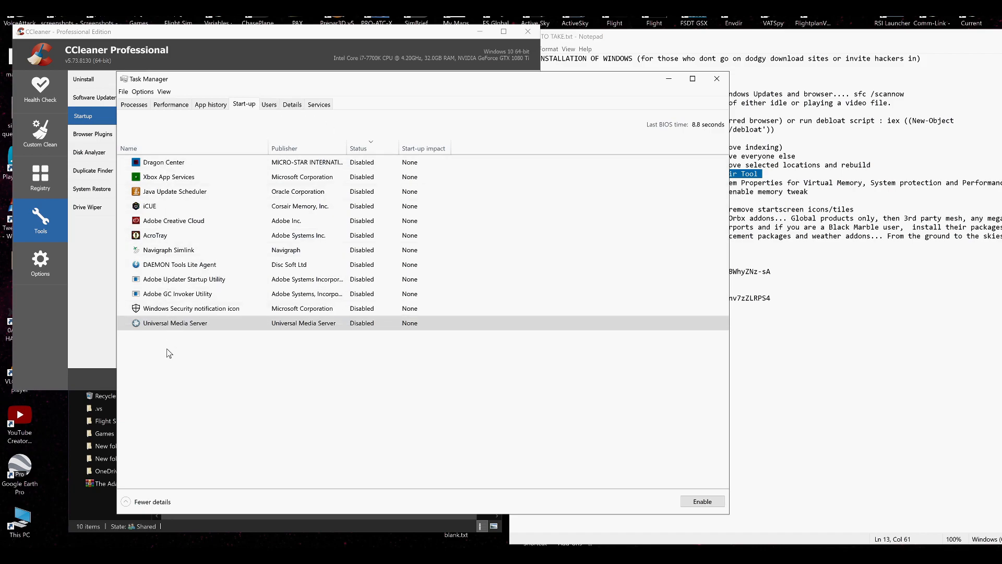
left_click(720, 80)
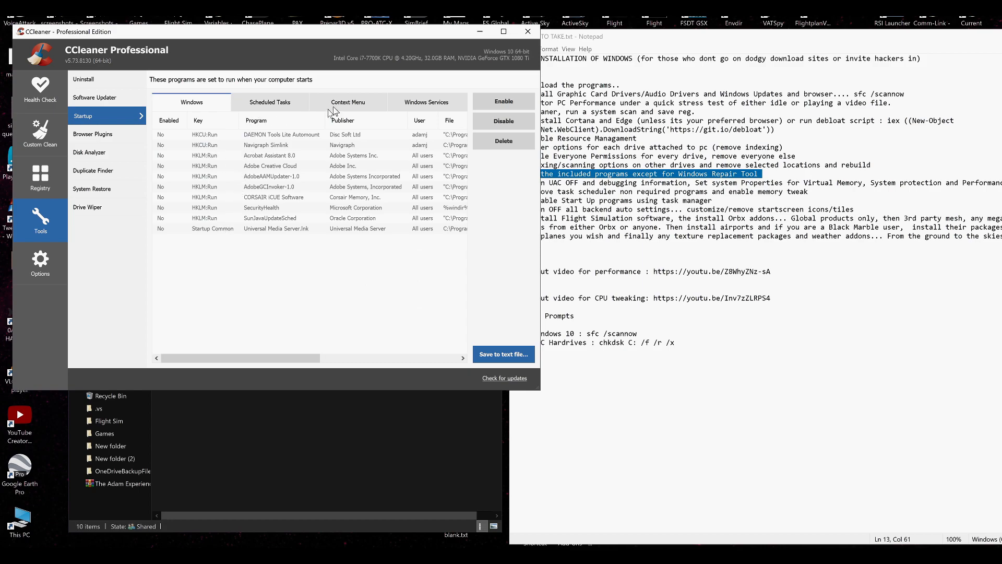
- Compare CCleaner's context menu entries with the File Explorer context menus for the empty folder area and the Windows Memory Tweak folder
left_click(354, 107)
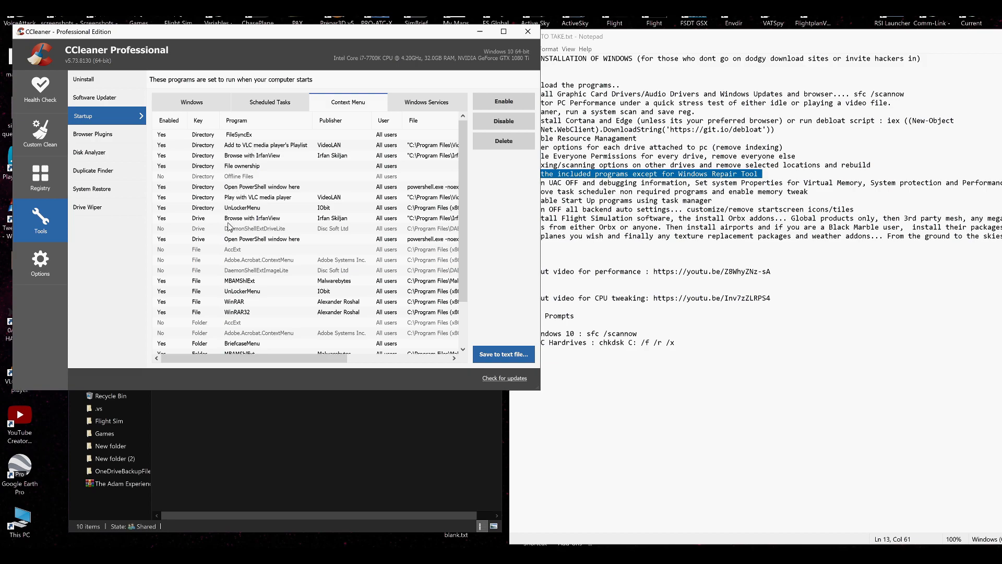
right_click(311, 437)
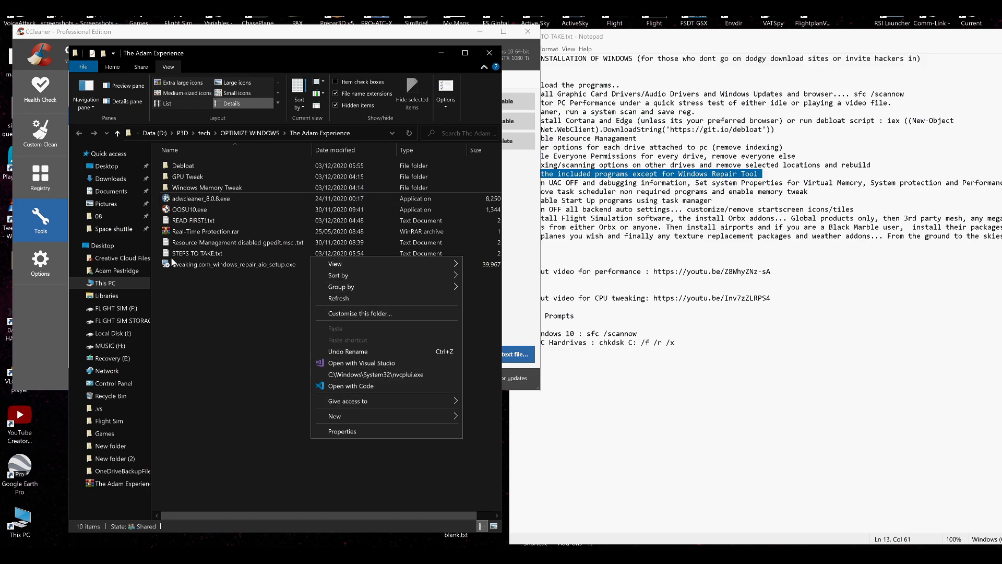
left_click(177, 190)
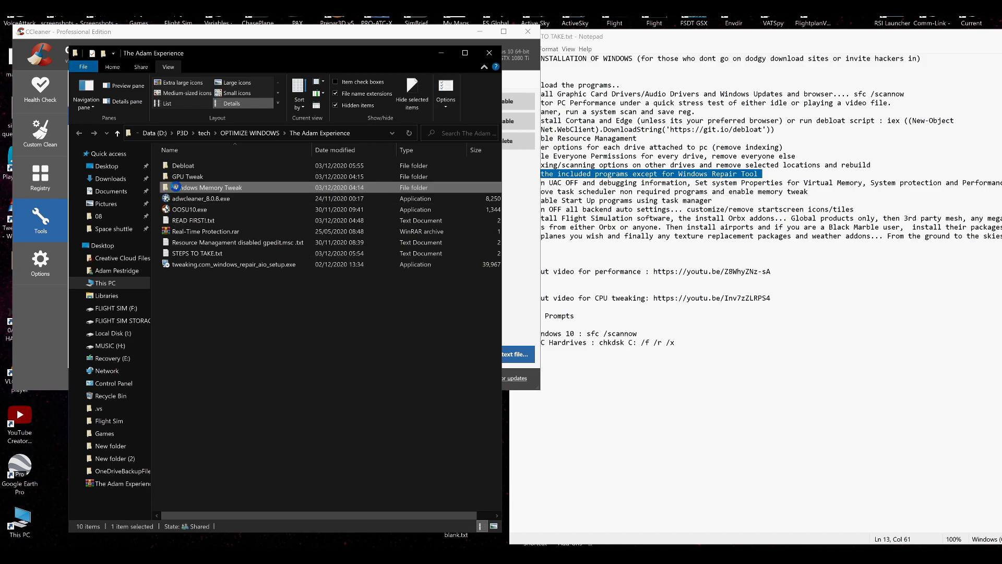
right_click(176, 187)
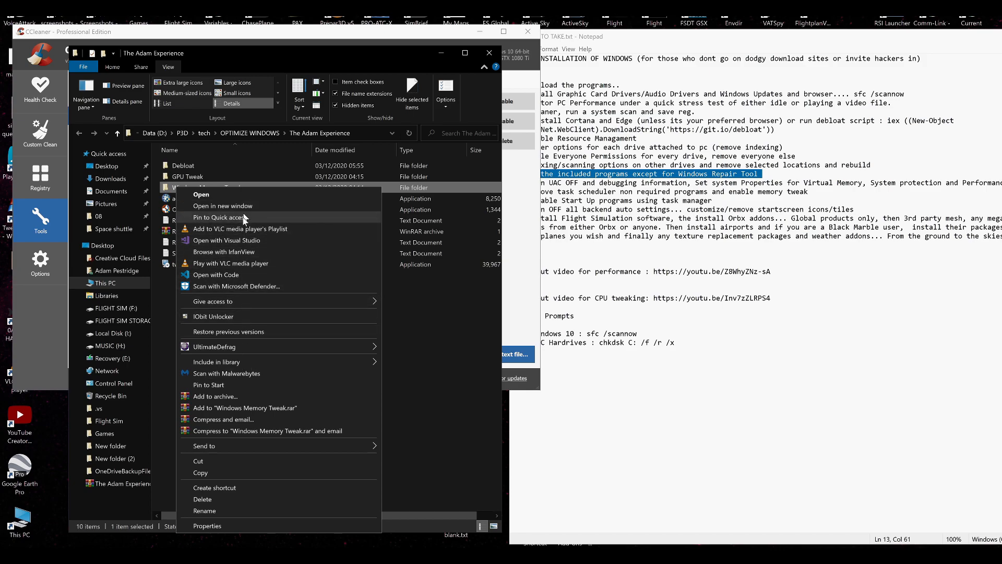
left_click(184, 36)
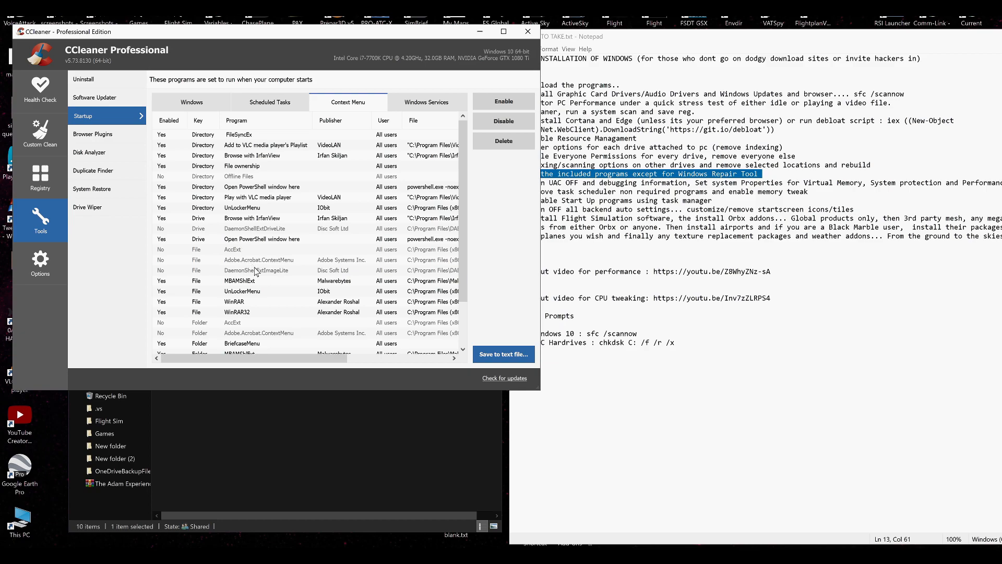
- Disable the Malwarebytes MBAMShlExt context menu entry for files in CCleaner
scroll(253, 266, "down", 2)
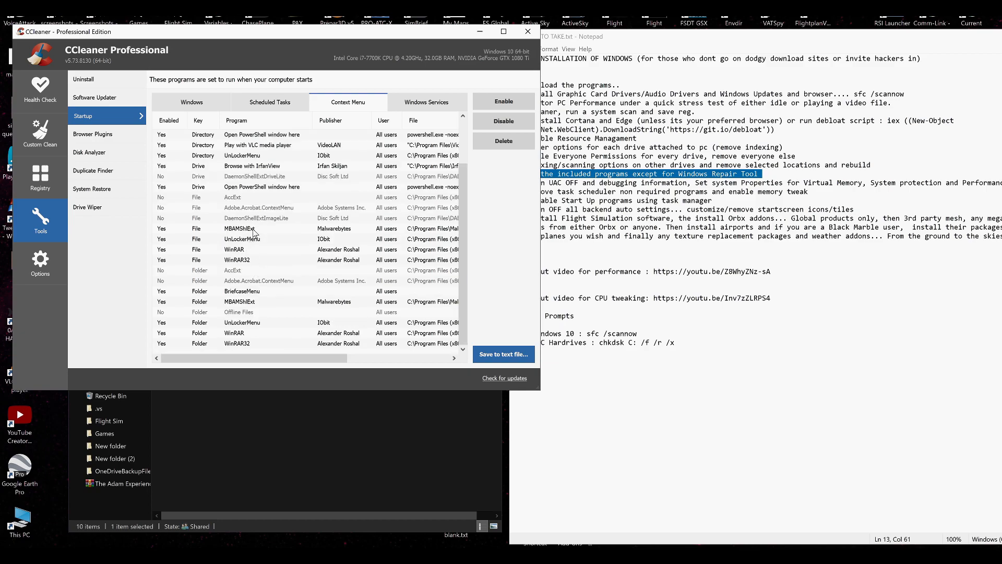
left_click(225, 230)
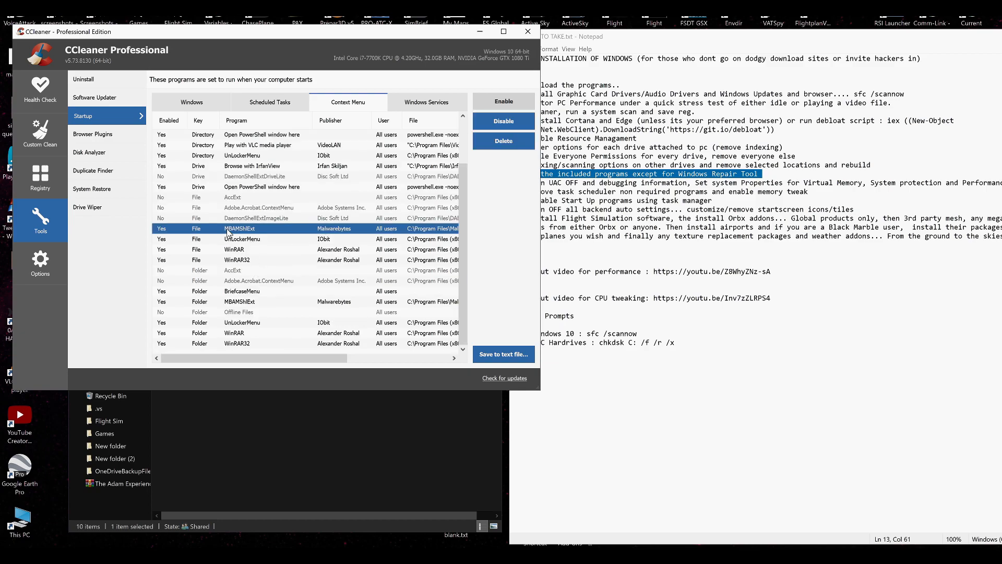
left_click(503, 121)
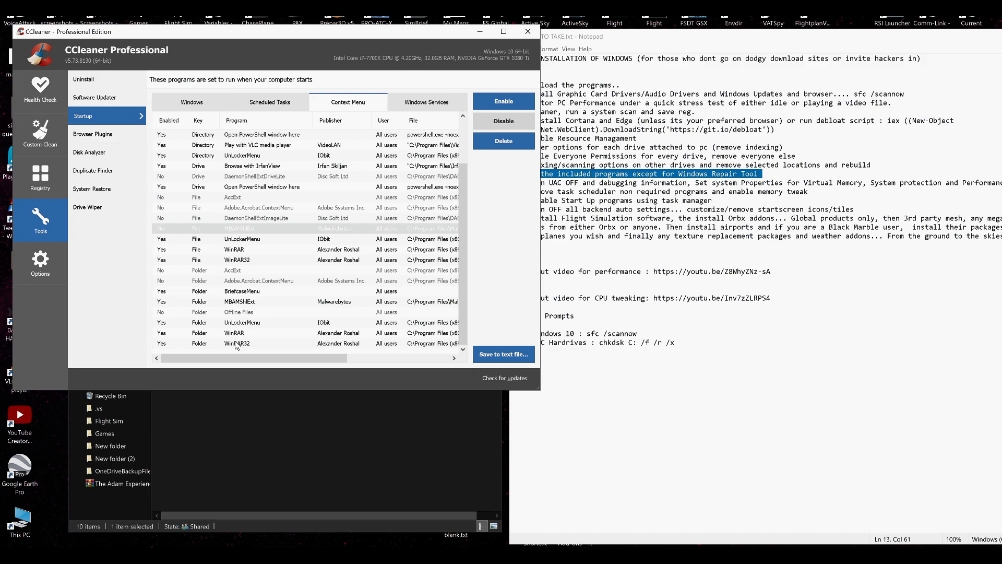
scroll(232, 284, "up", 2)
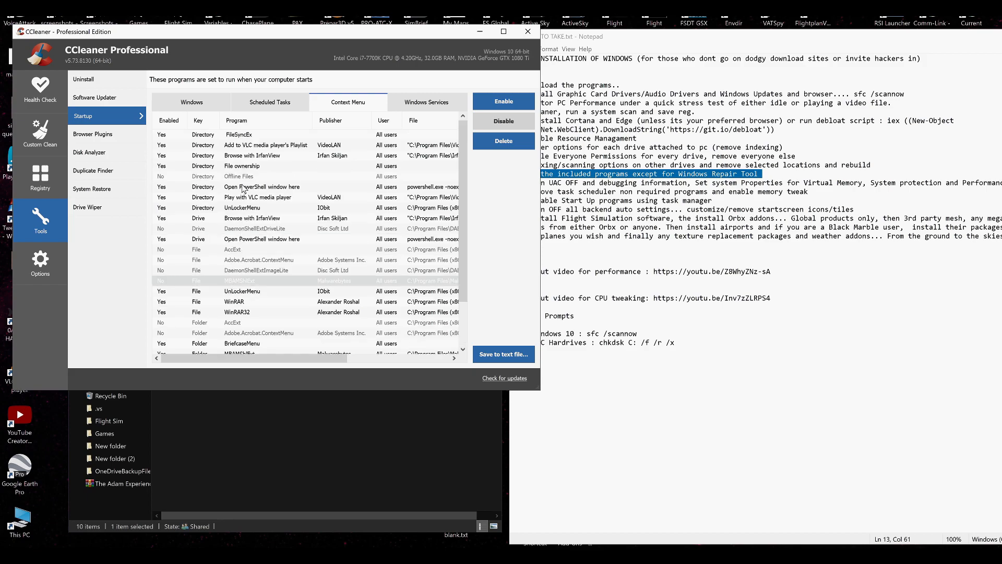
- Disable the Adobe Acrobat Update Task among CCleaner's scheduled tasks
left_click(288, 98)
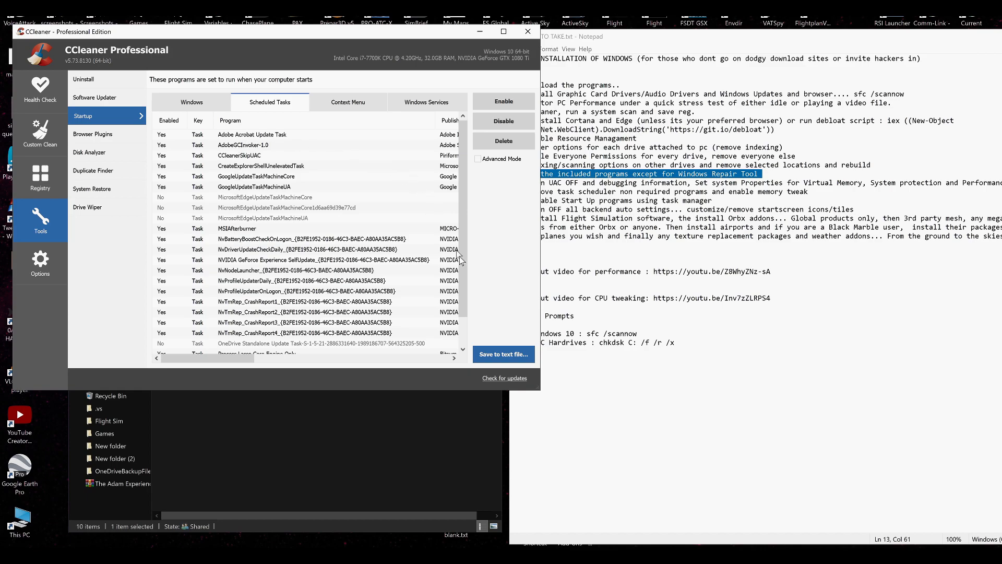
left_click(628, 295)
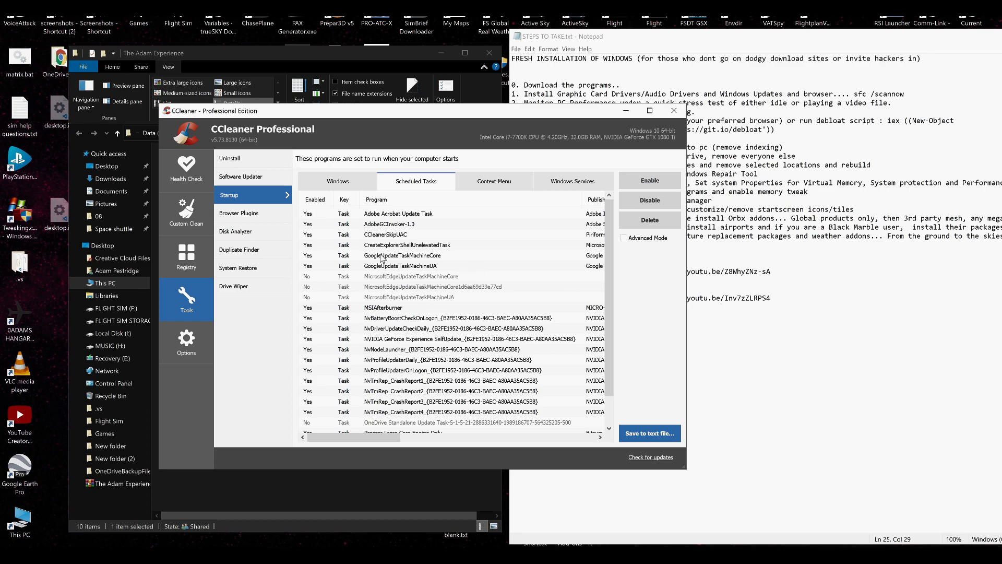
left_click(392, 216)
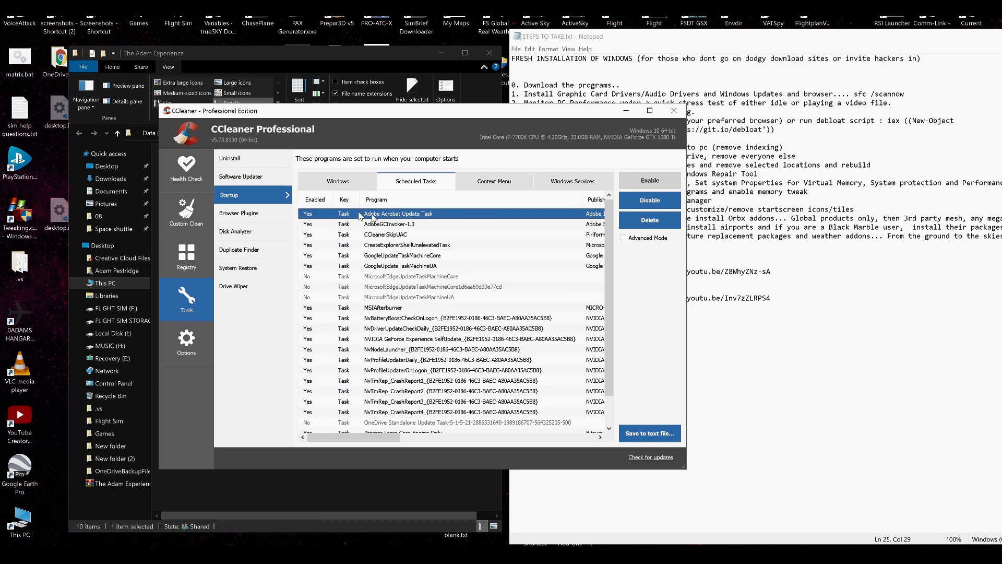
left_click(647, 200)
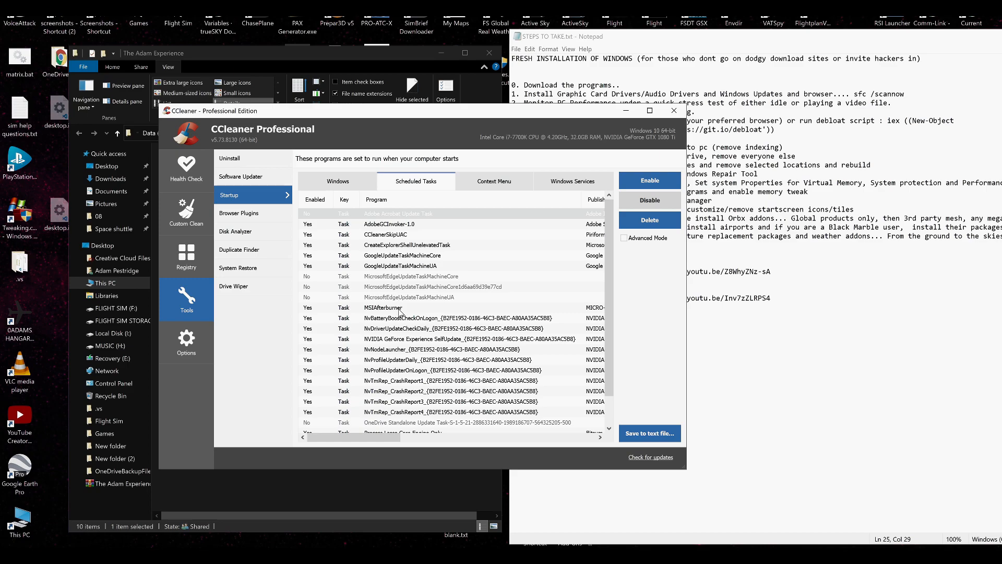
- Disable the Tweaking.com - Windows Repair Tray Icon scheduled task and check the rest of the task list
scroll(402, 320, "down", 1)
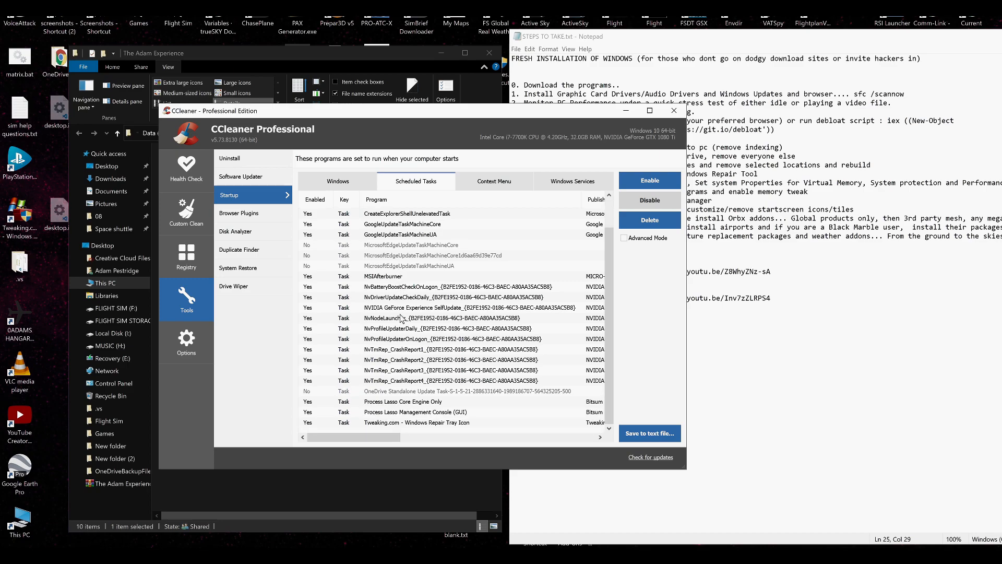
left_click(418, 422)
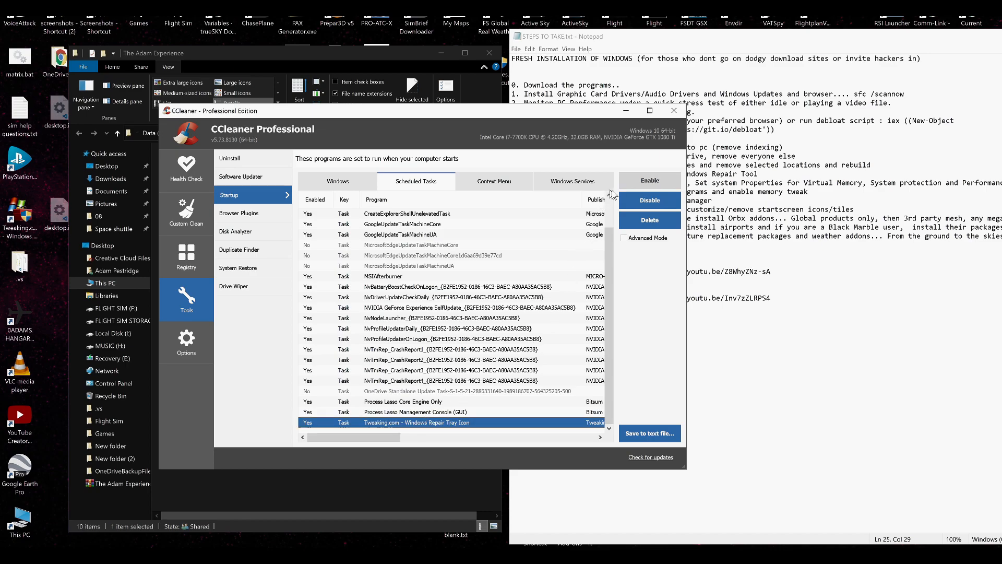
left_click(634, 201)
scroll(394, 420, "down", 1)
scroll(395, 422, "down", 1)
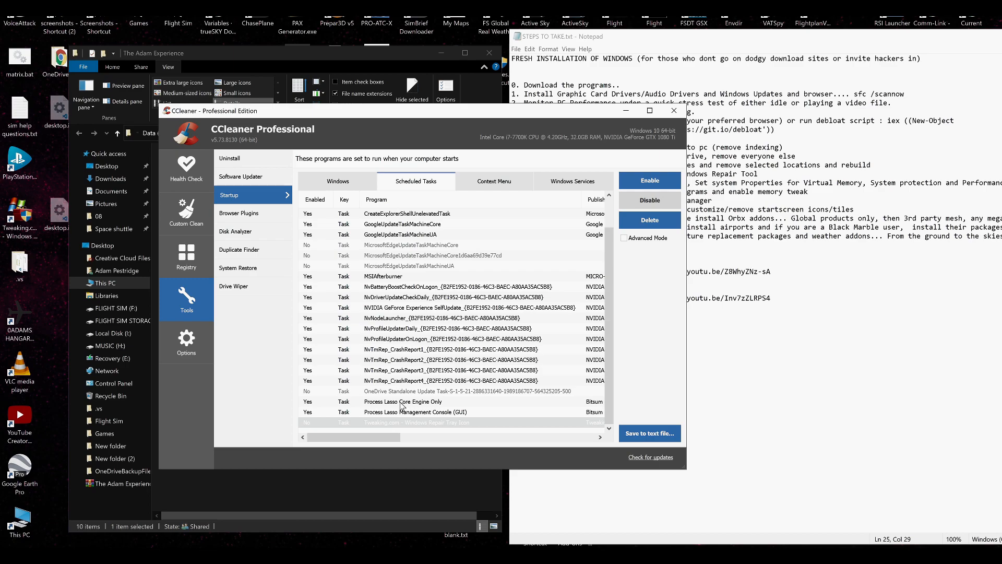
scroll(402, 406, "up", 1)
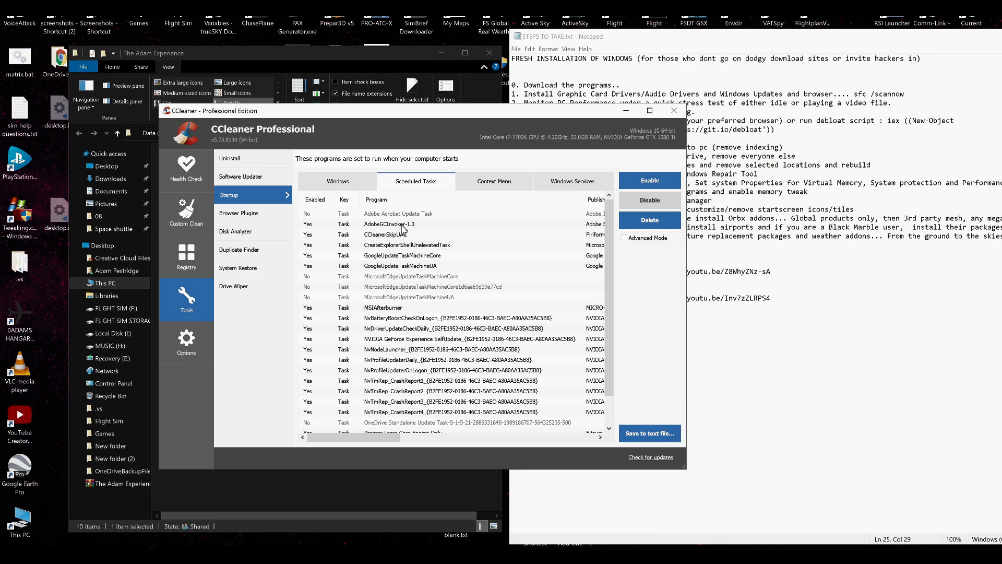
scroll(465, 279, "down", 1)
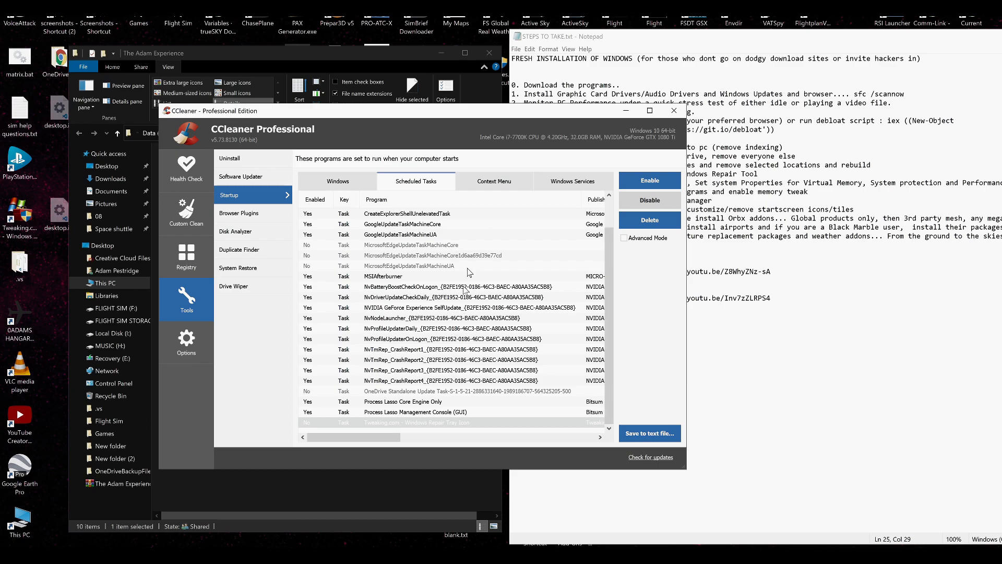
- Review the context menu entries and the Windows services in CCleaner's startup tool
left_click(496, 179)
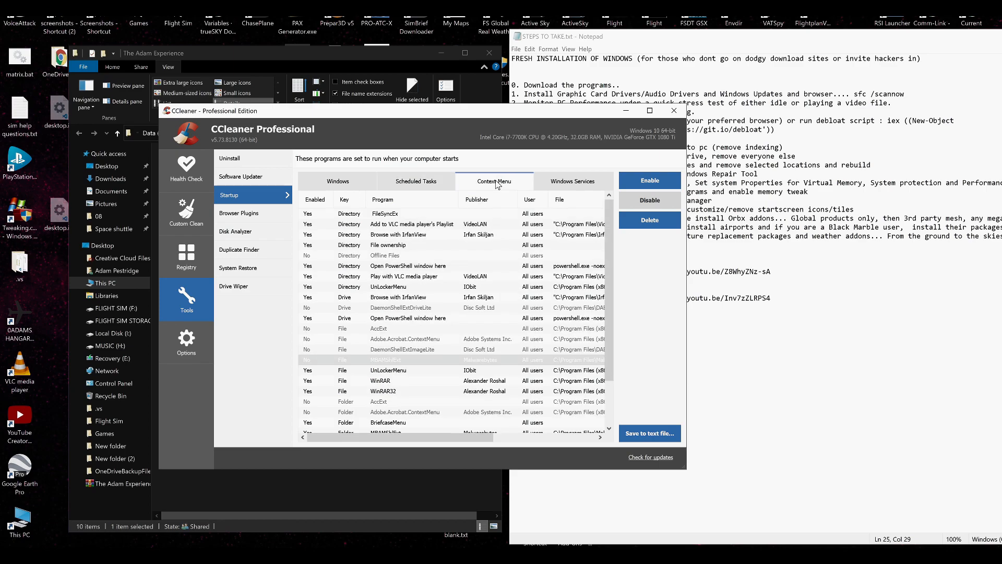
left_click(579, 178)
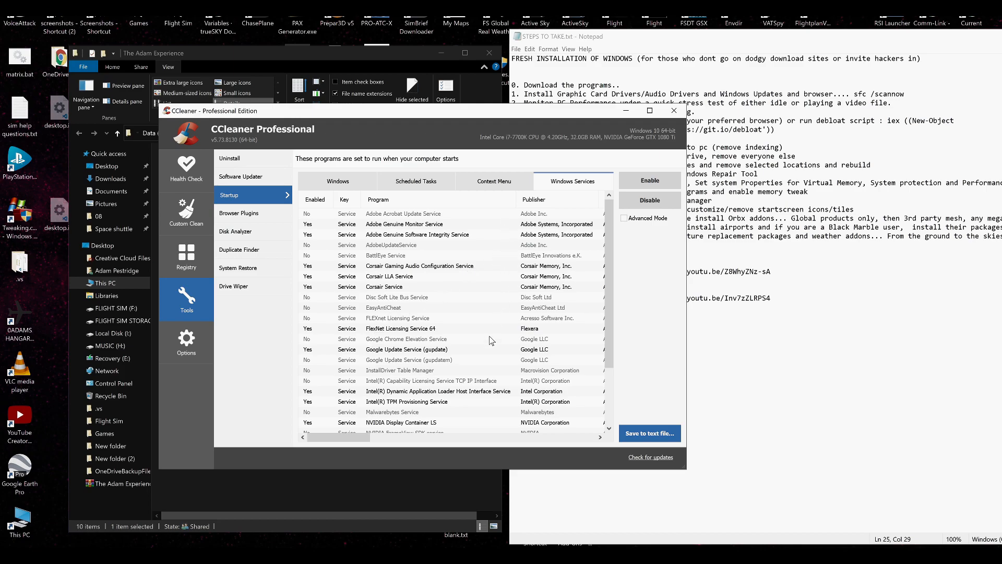
scroll(491, 340, "down", 2)
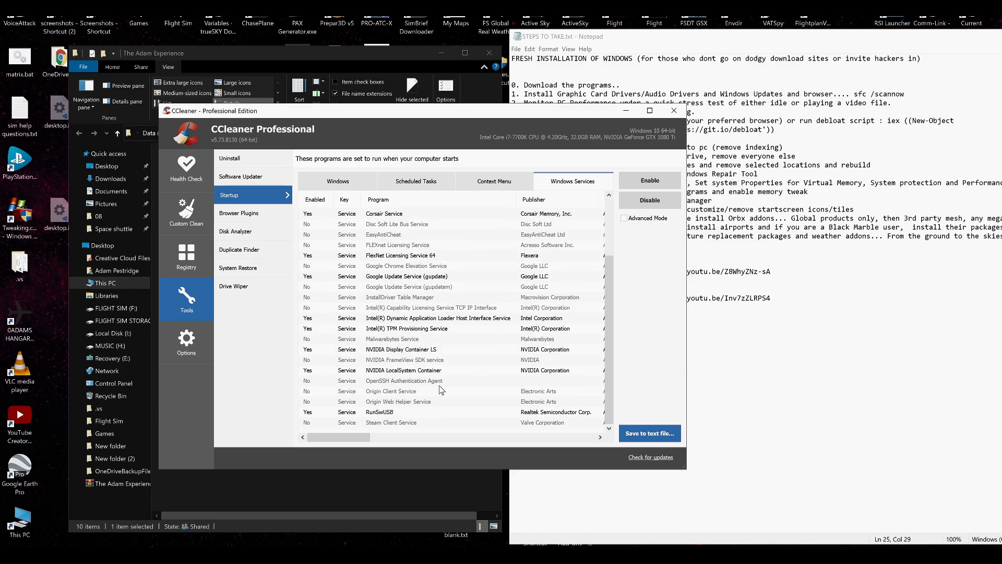
scroll(441, 389, "up", 2)
- Close CCleaner and highlight the performance video line in the STEPS TO TAKE notes
left_click(691, 108)
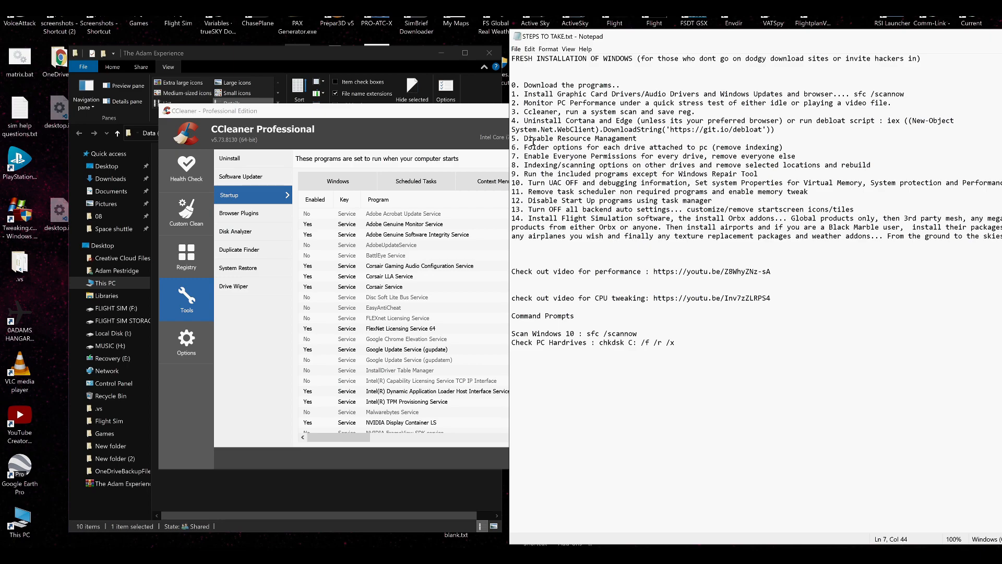
left_click(484, 117)
left_click(672, 108)
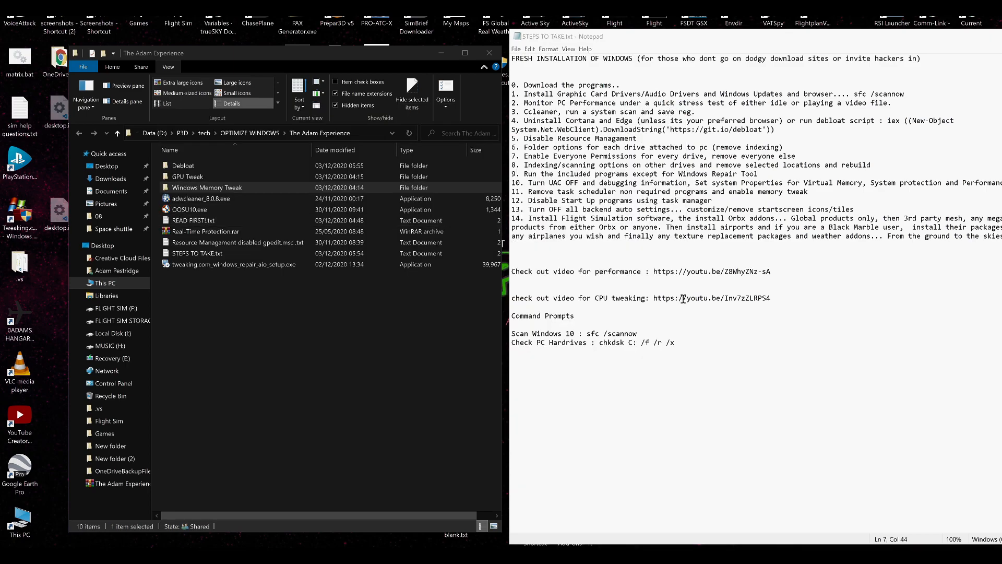
left_click_drag(776, 267, 518, 274)
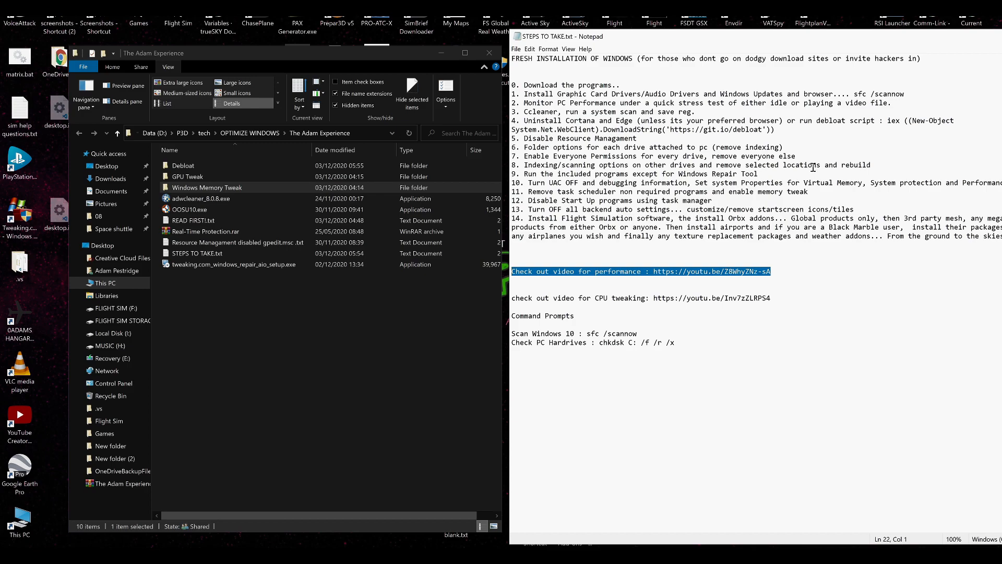
- Review step 9 of the notes and the Ccleaner, Adwcleaner and Malewarebytes entries in READ FIRST.txt, and close that file
left_click_drag(791, 177, 525, 174)
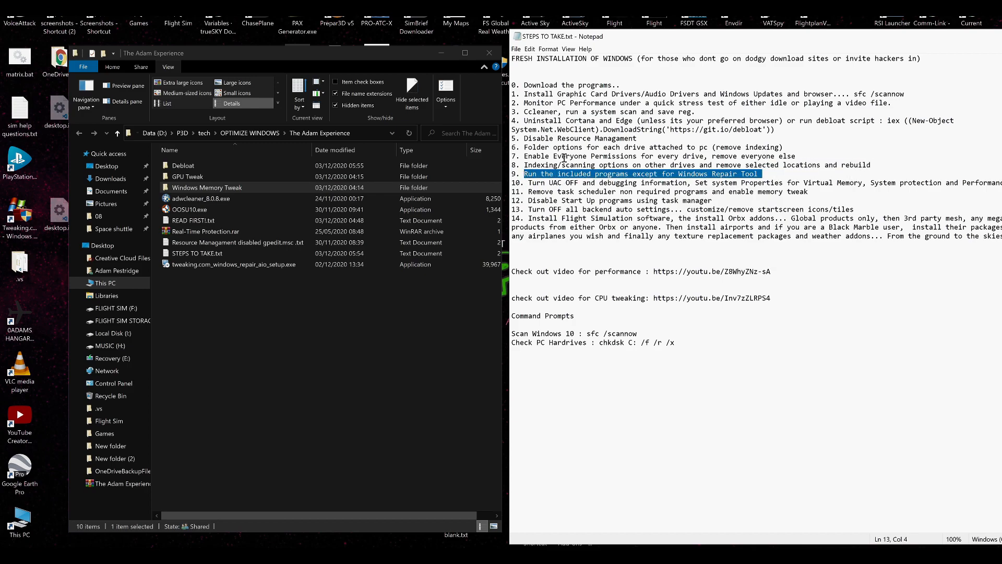
double_click(256, 219)
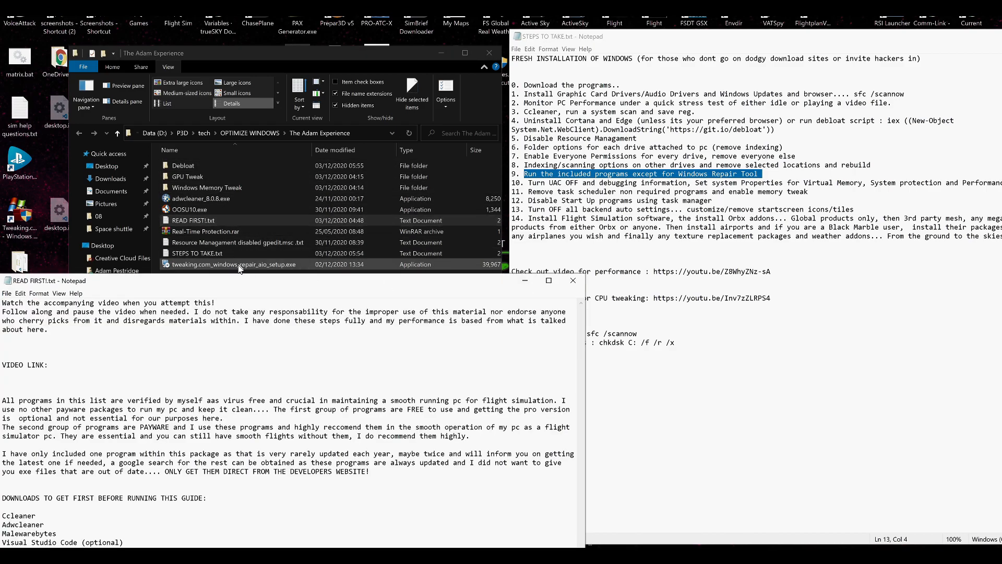
left_click_drag(240, 281, 768, 86)
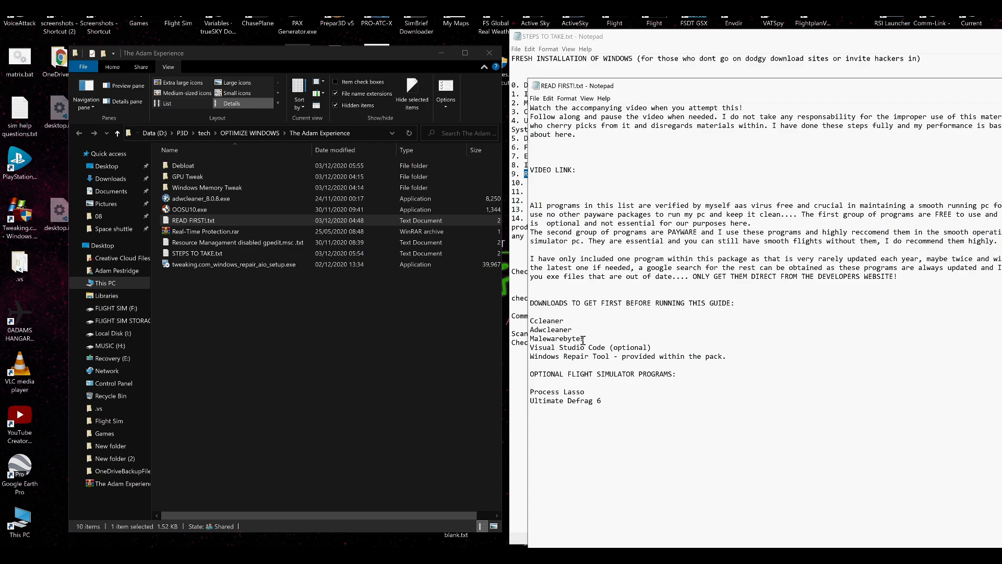
left_click_drag(586, 339, 524, 313)
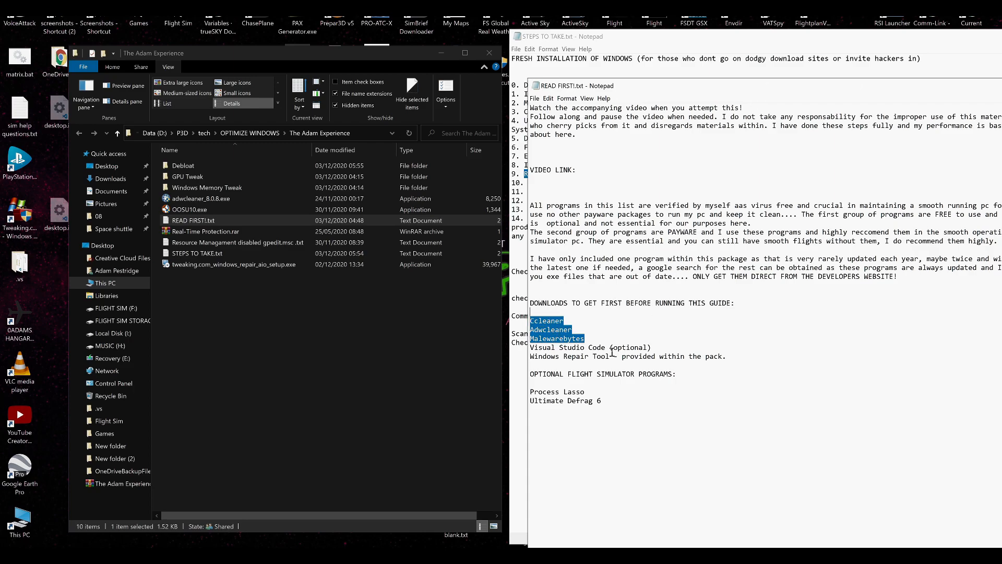
left_click_drag(765, 85, 444, 125)
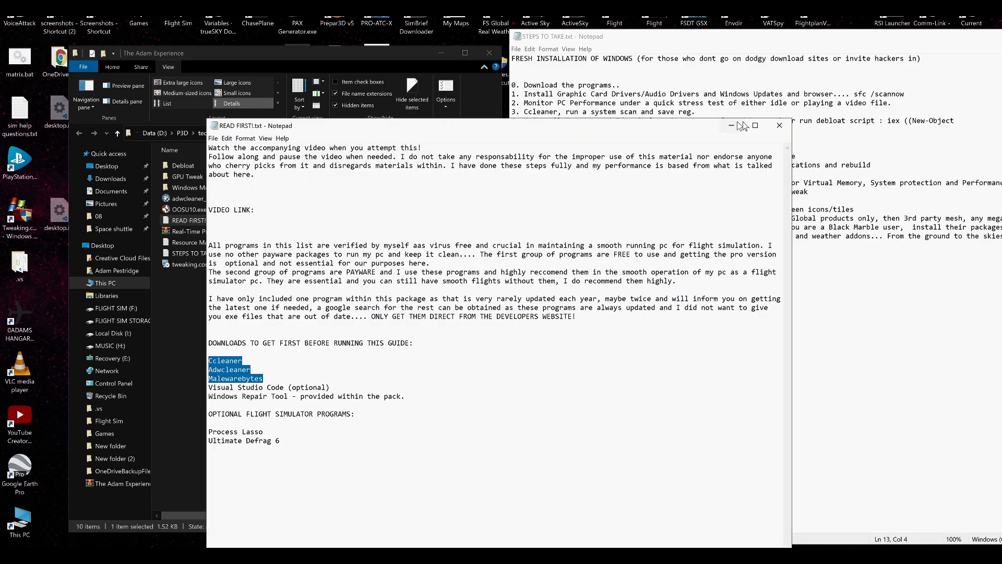
left_click(773, 126)
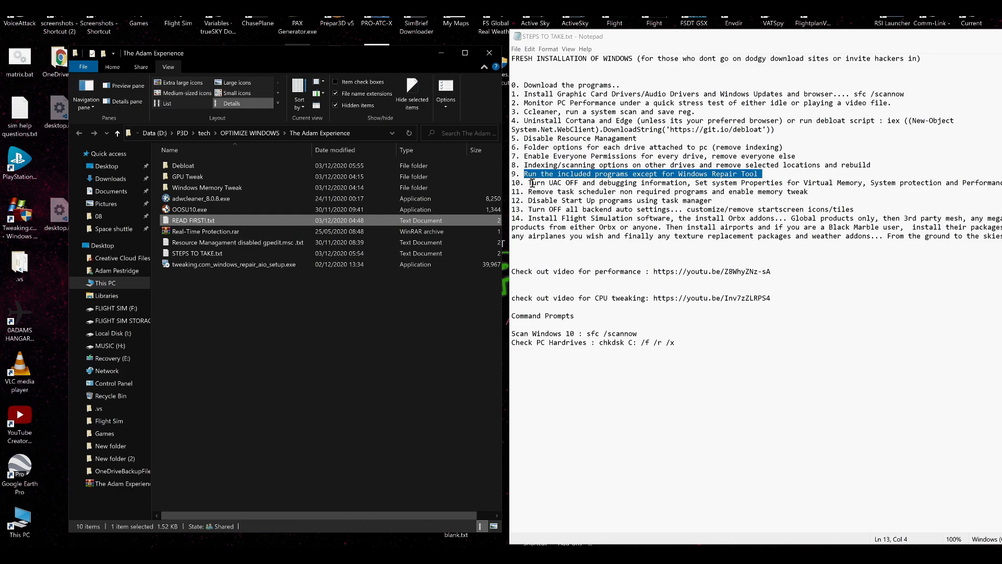
left_click(602, 201)
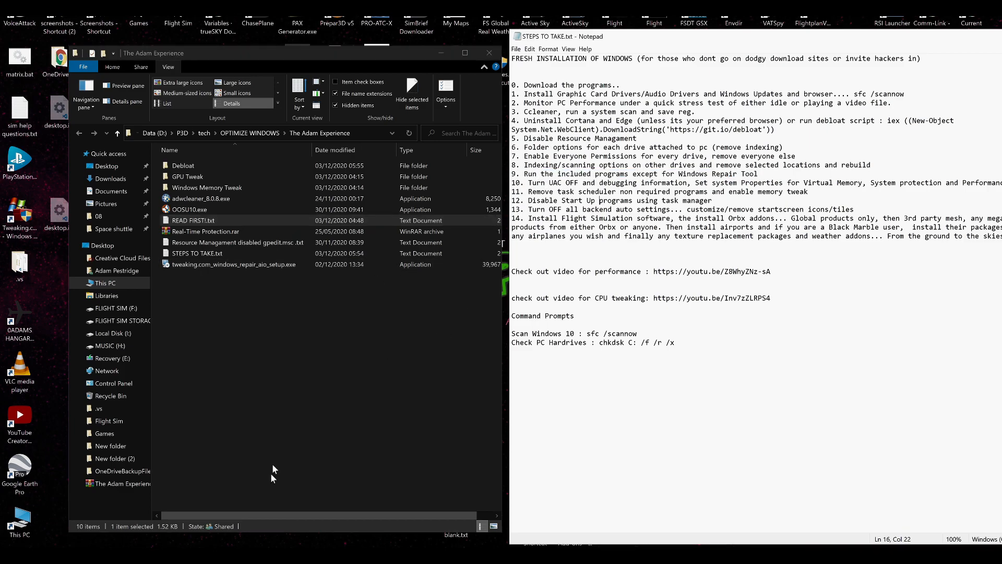
- Open Control Panel and set it to view by Category
left_click(263, 543)
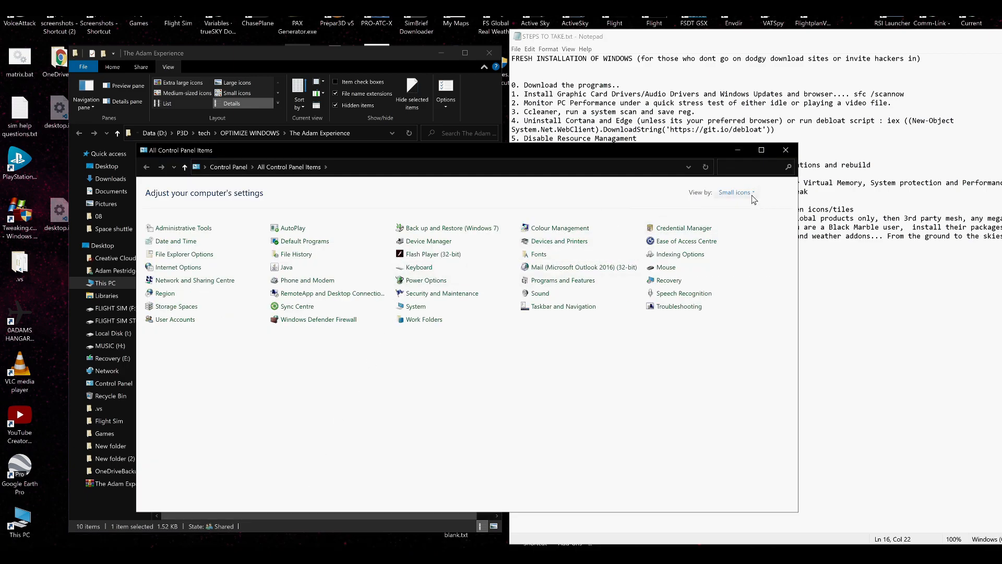
left_click(735, 192)
left_click(731, 215)
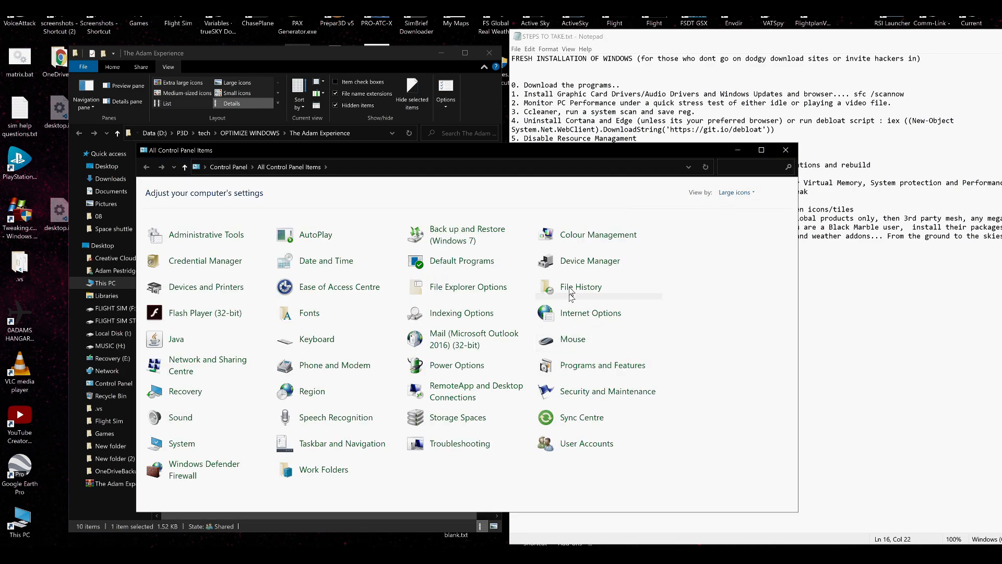
left_click(734, 193)
left_click(727, 202)
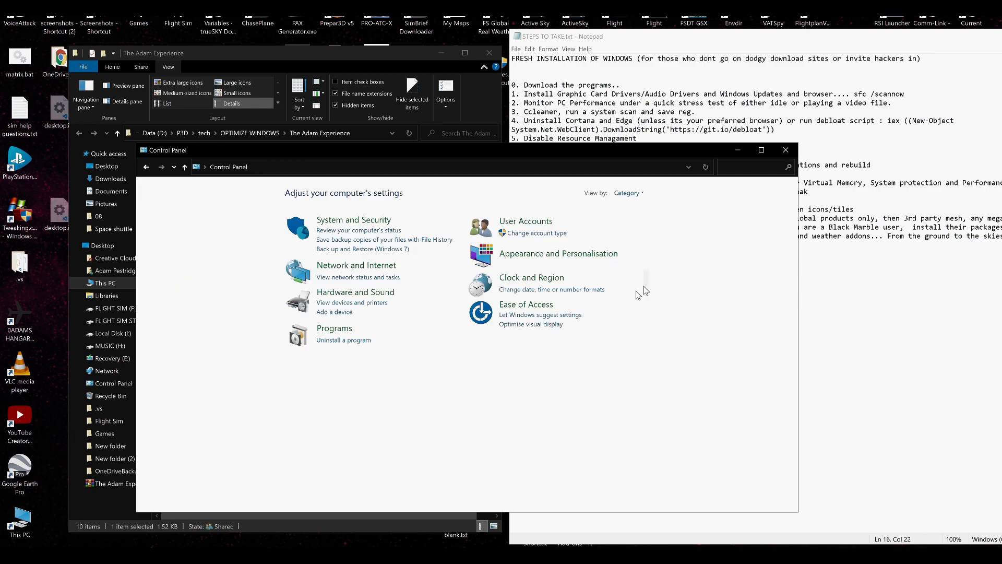
- Set the User Account Control level to Never notify in the user account settings and close Control Panel
left_click(526, 223)
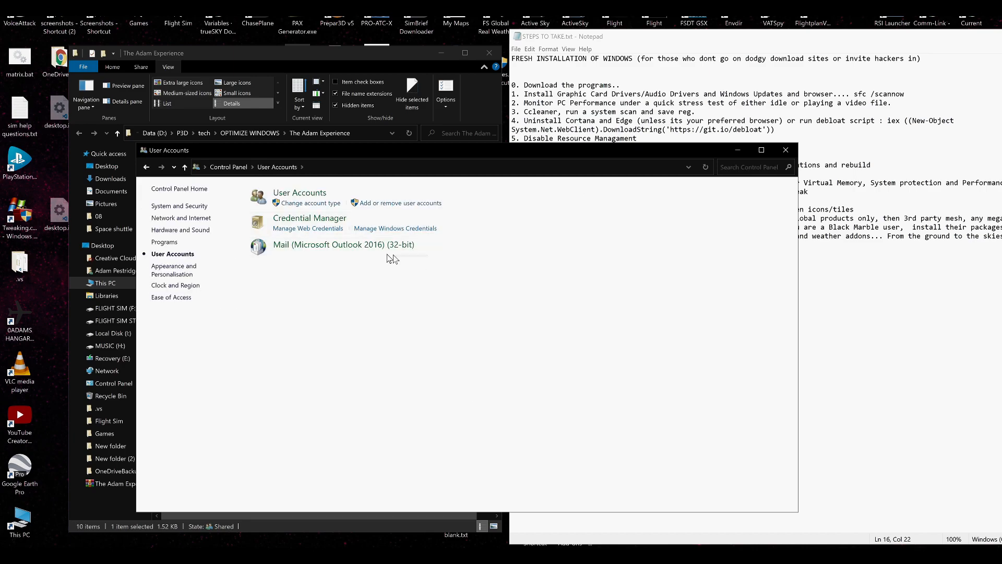
left_click(305, 200)
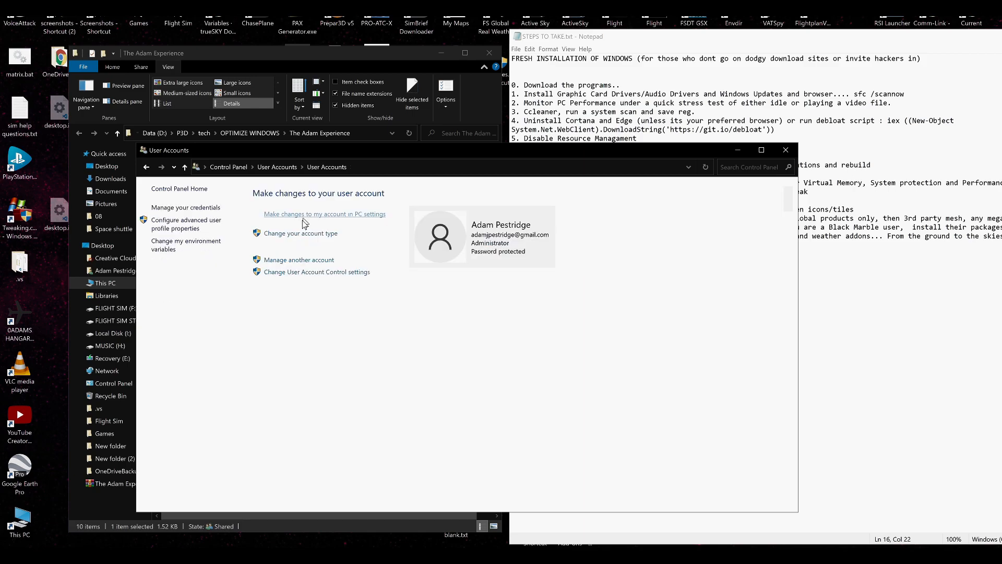
left_click(286, 275)
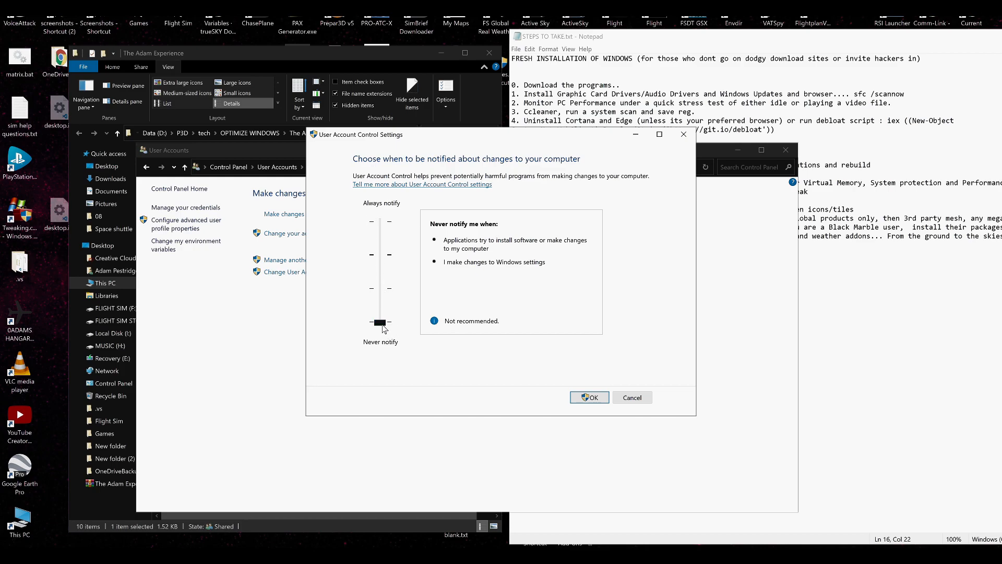
left_click_drag(380, 322, 388, 208)
left_click(590, 397)
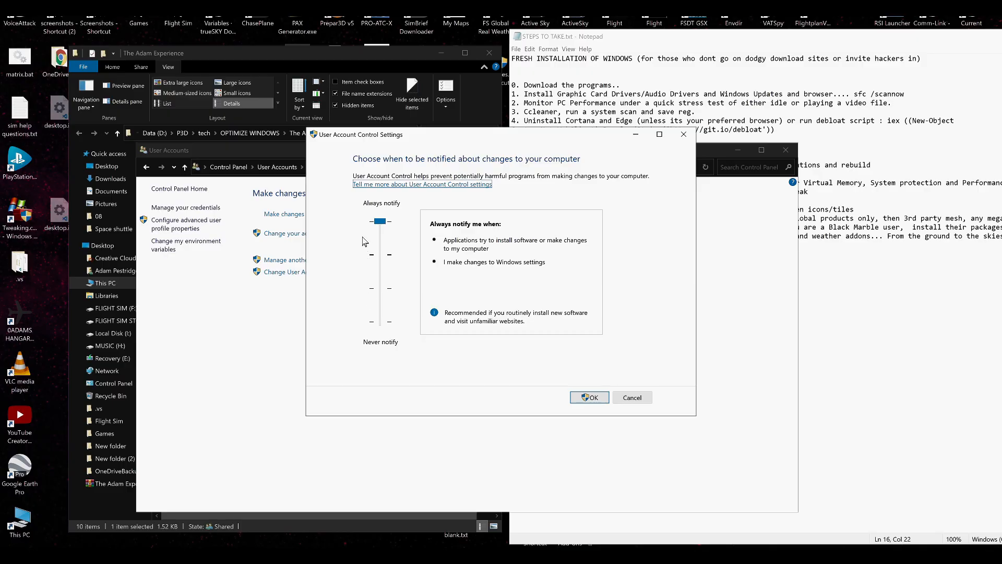
left_click_drag(380, 222, 380, 322)
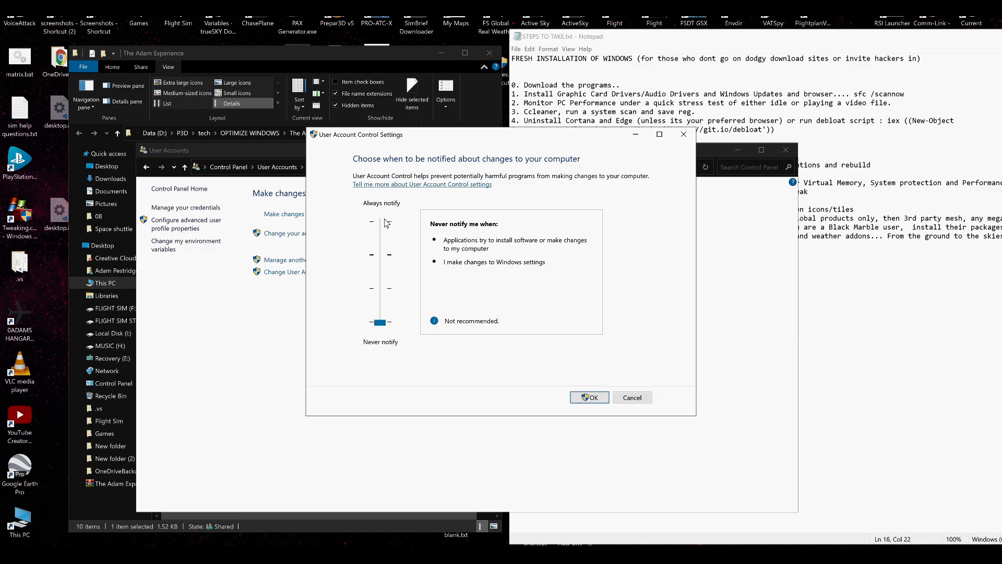
left_click(575, 398)
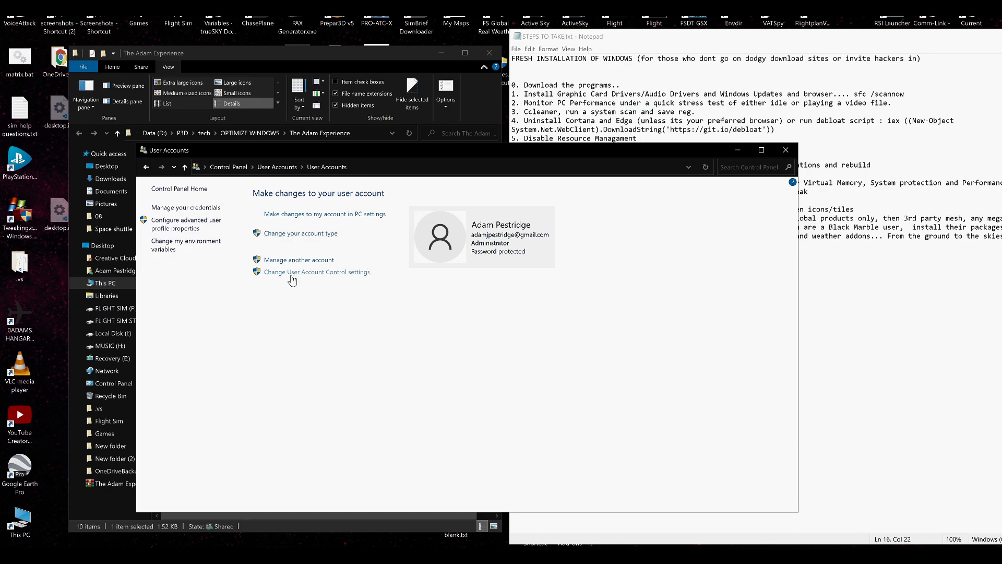
left_click(786, 151)
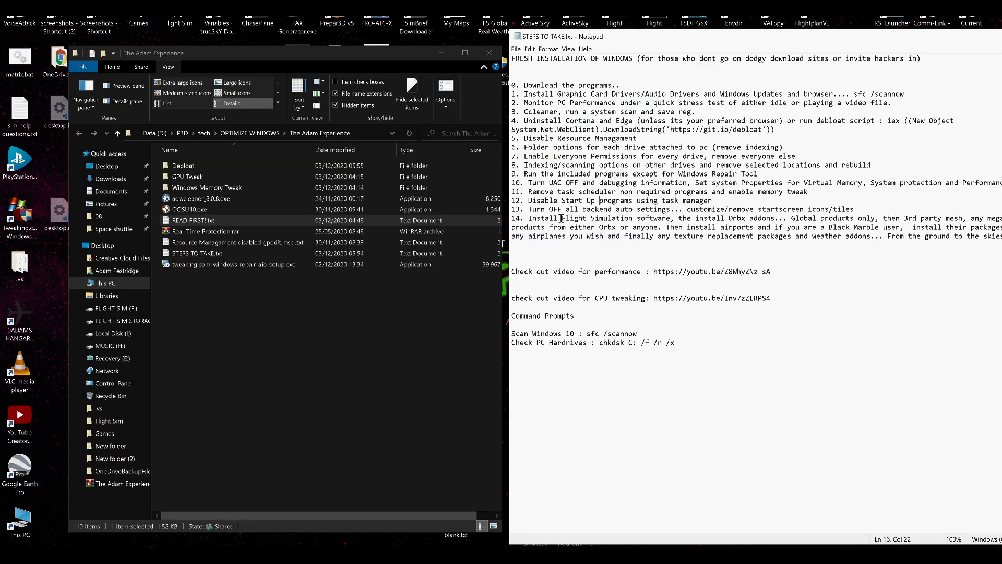
- Open the advanced System Properties through Control Panel's System settings, close the windows behind it and move the dialog beside the notes
left_click_drag(530, 183, 794, 175)
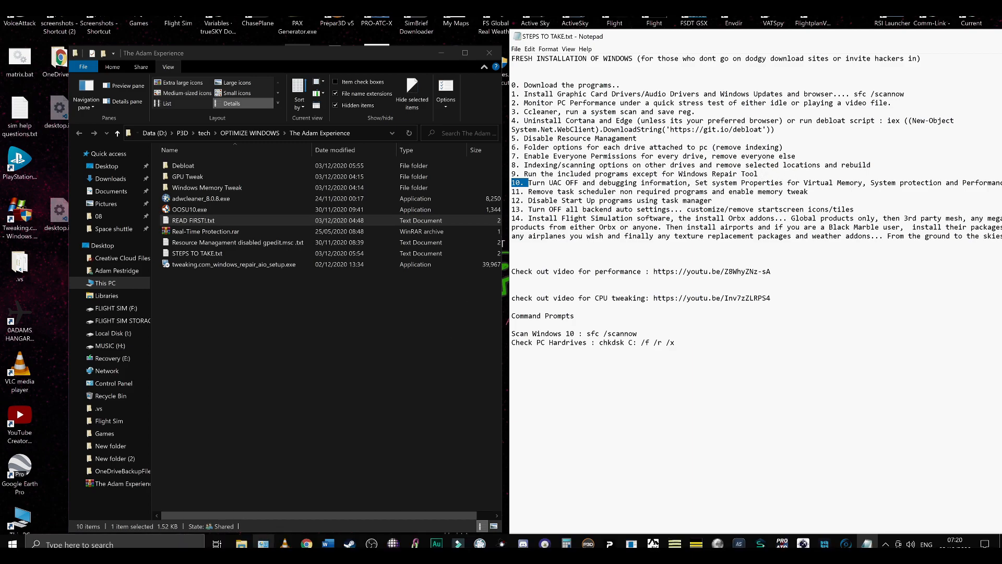
left_click(263, 541)
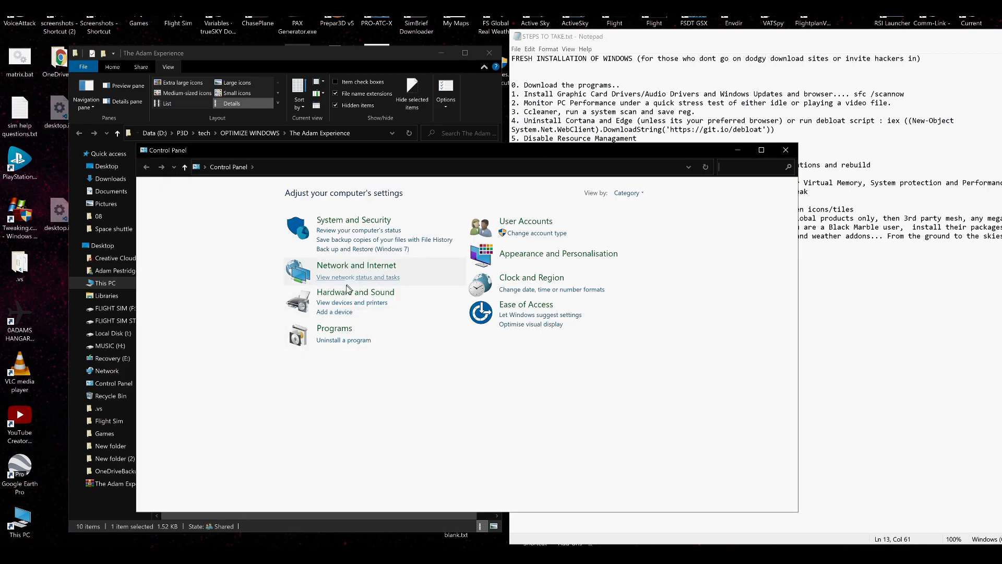
left_click(354, 220)
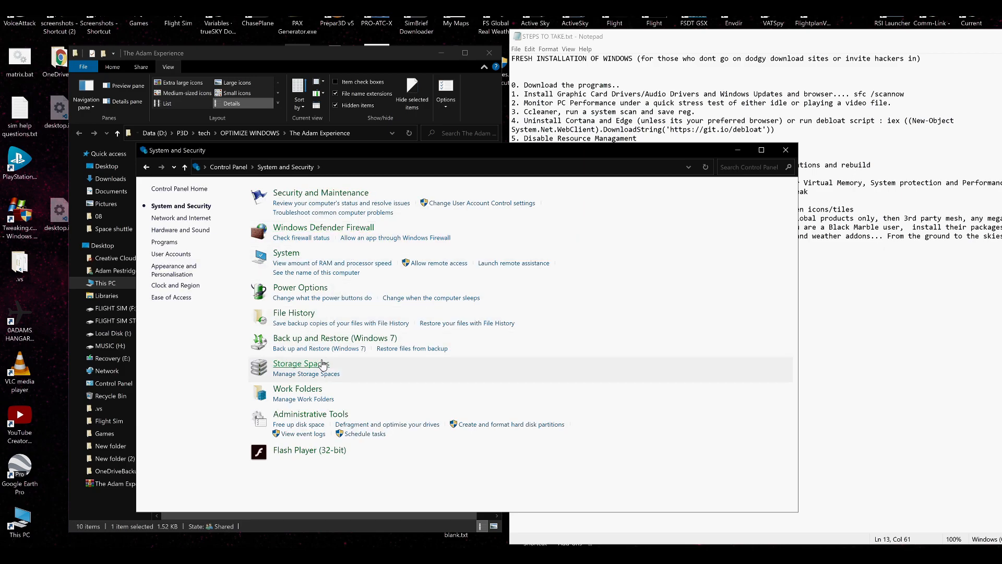
left_click(293, 264)
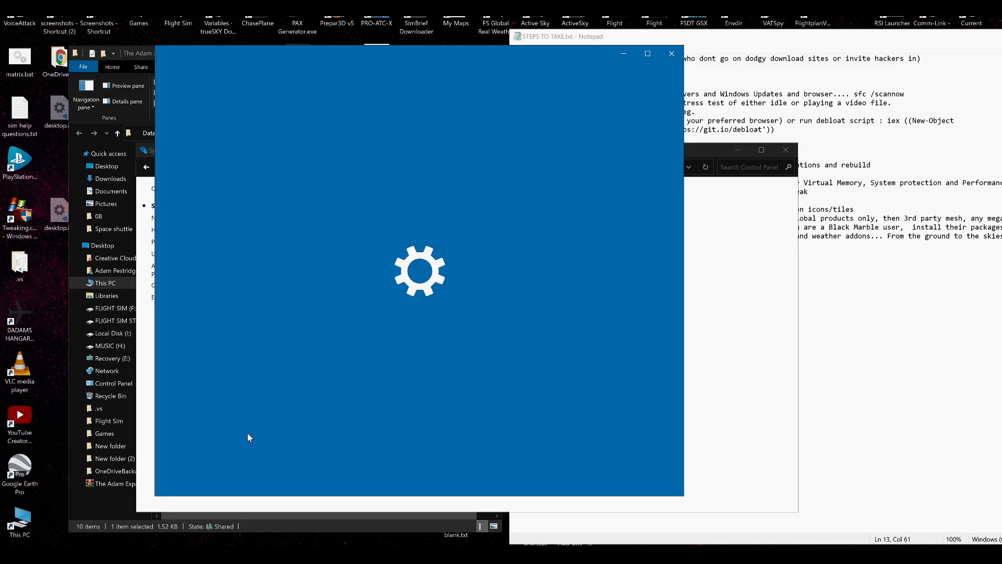
scroll(370, 306, "down", 5)
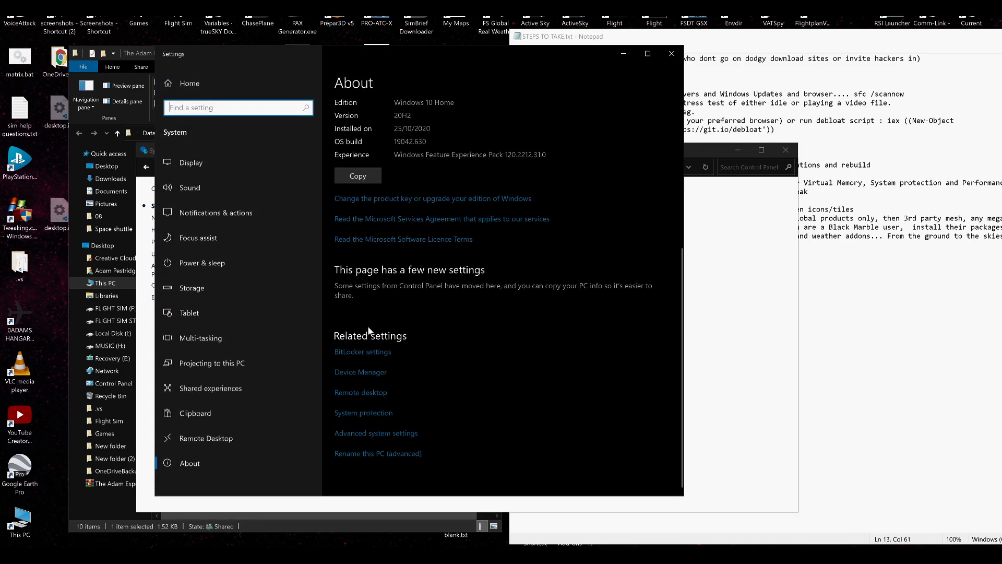
left_click(350, 433)
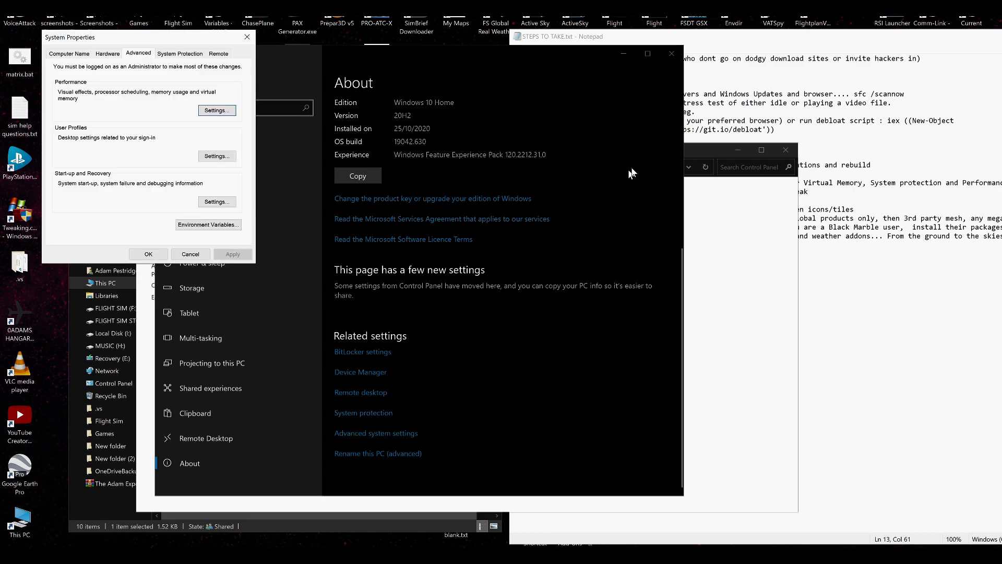
left_click(672, 53)
left_click_drag(186, 43, 447, 190)
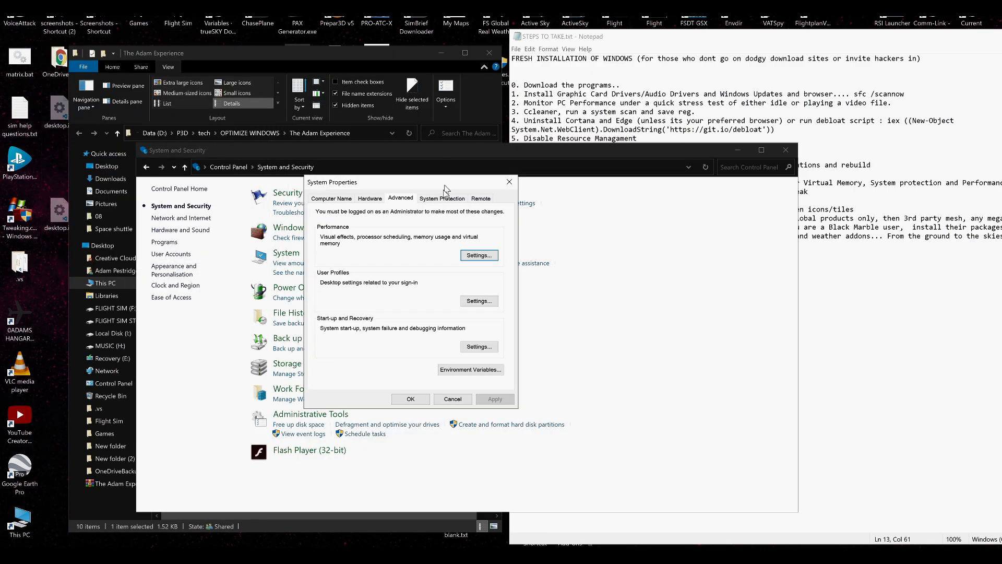
left_click(785, 152)
left_click_drag(376, 182, 264, 178)
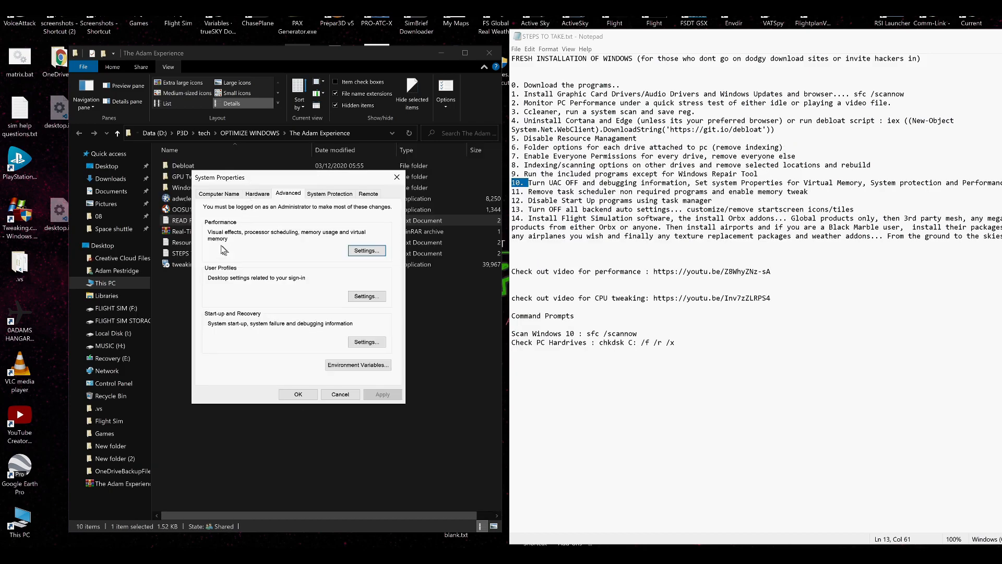
- Review the Data Execution Prevention options in the performance settings and set processor scheduling to favour Programs
left_click(367, 250)
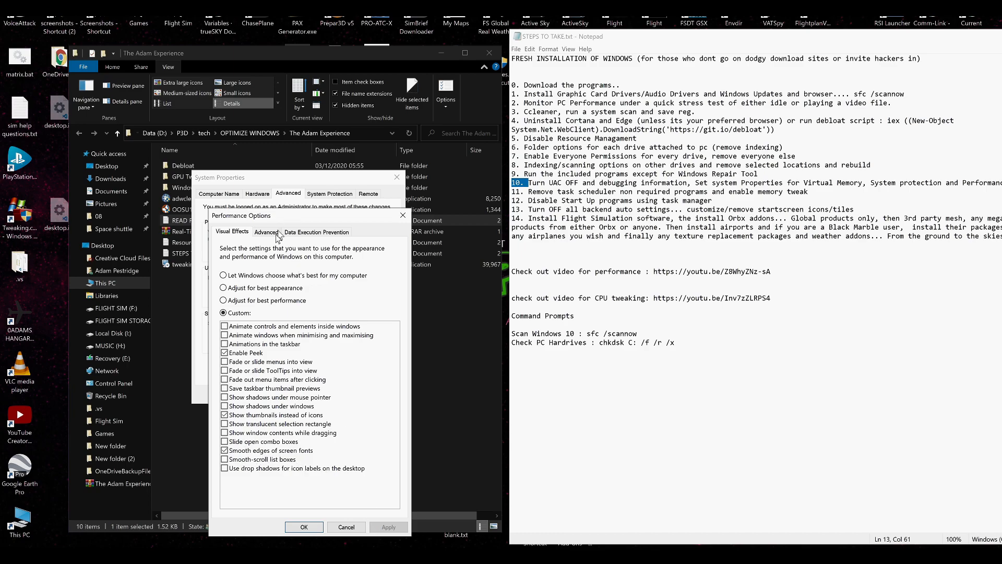
left_click(307, 235)
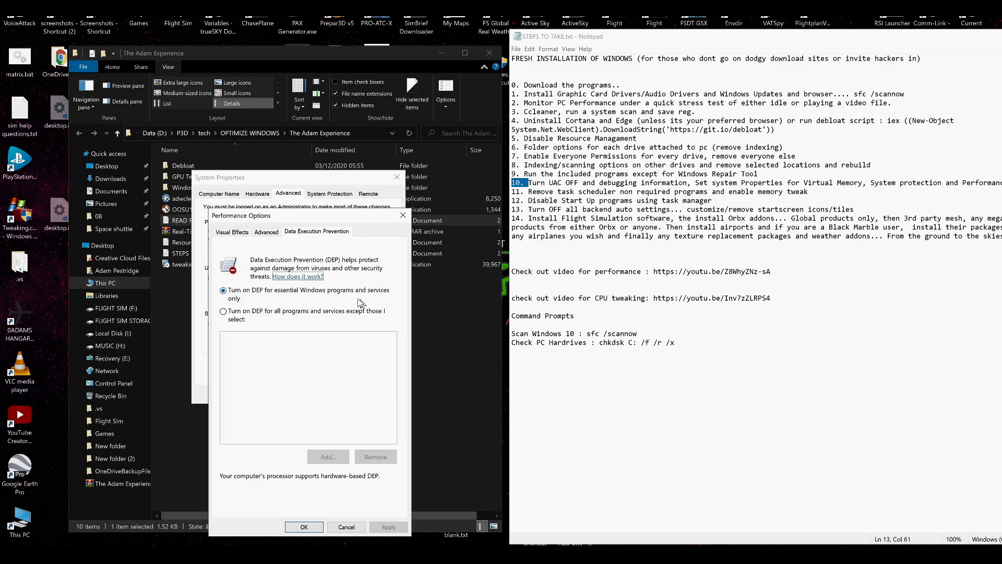
left_click(265, 232)
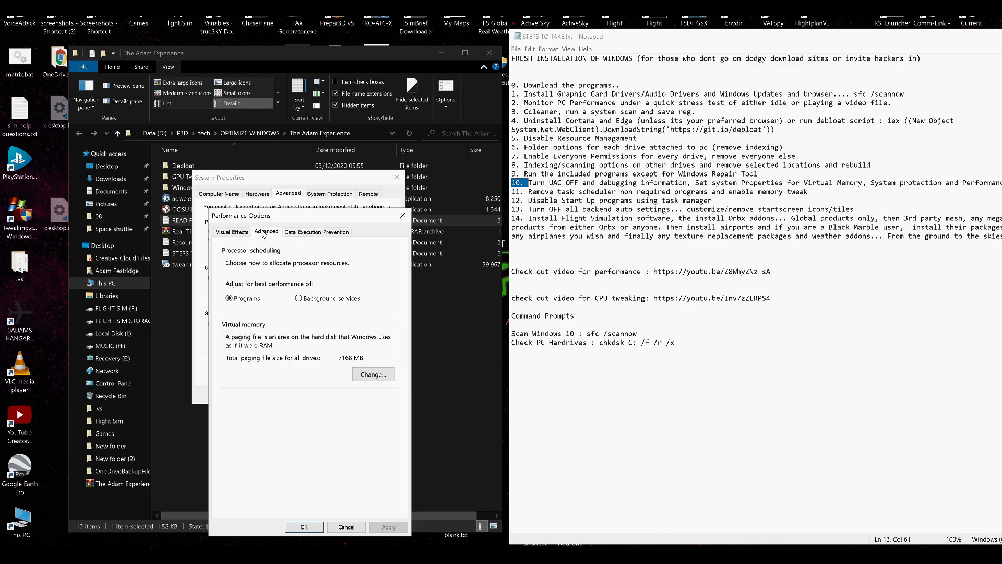
left_click(243, 300)
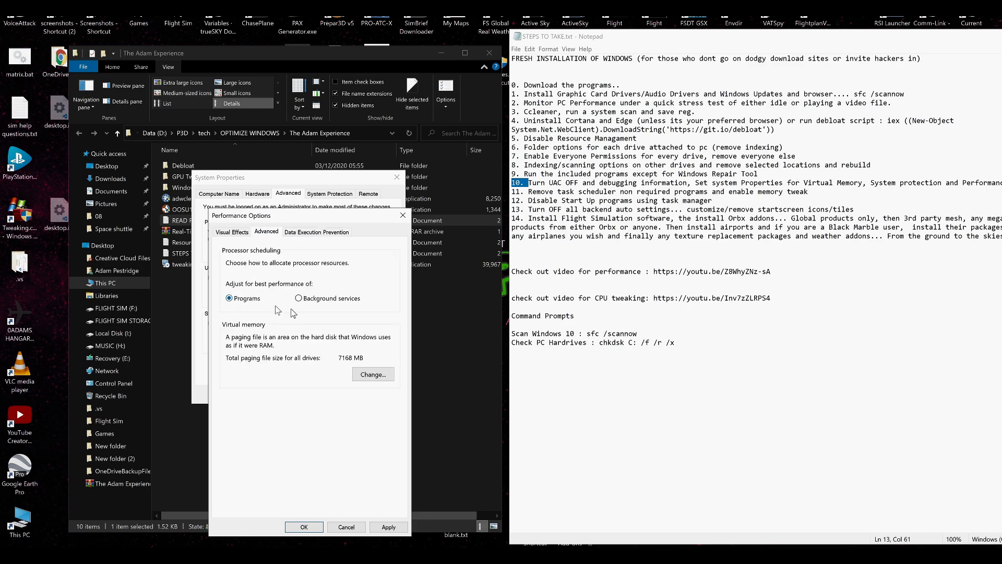
- Open the virtual memory settings and choose a custom paging file size for drive D: [Data]
left_click(368, 374)
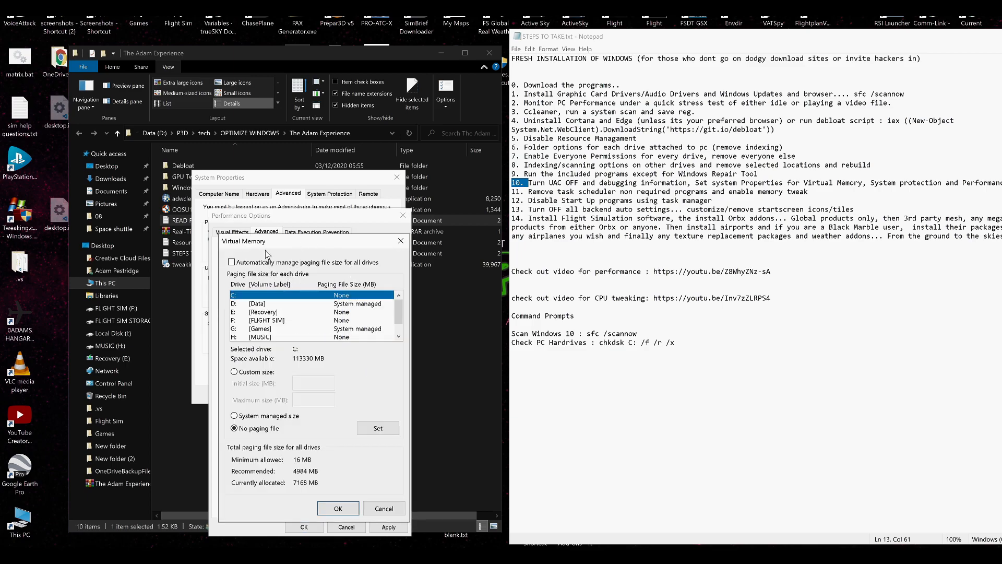
left_click_drag(250, 243, 291, 169)
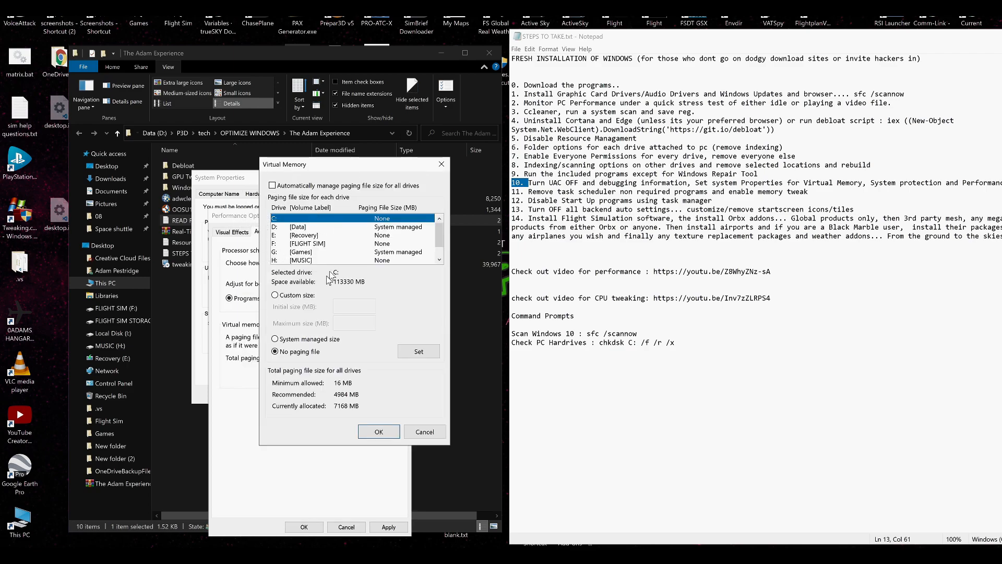
left_click(317, 228)
left_click(276, 295)
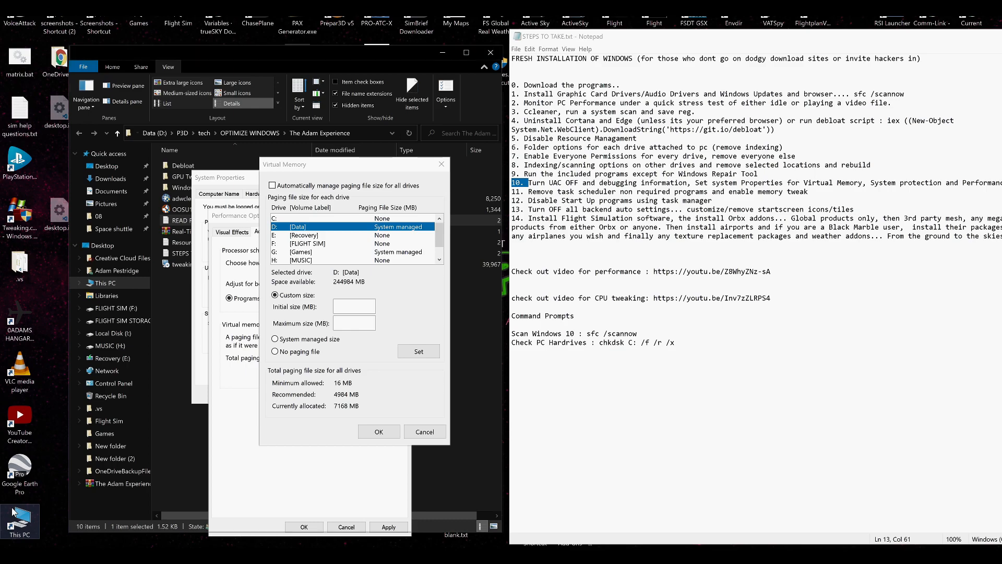
- Open This PC alongside the virtual memory settings and examine the free space on Data (D:)
double_click(19, 522)
left_click(329, 310)
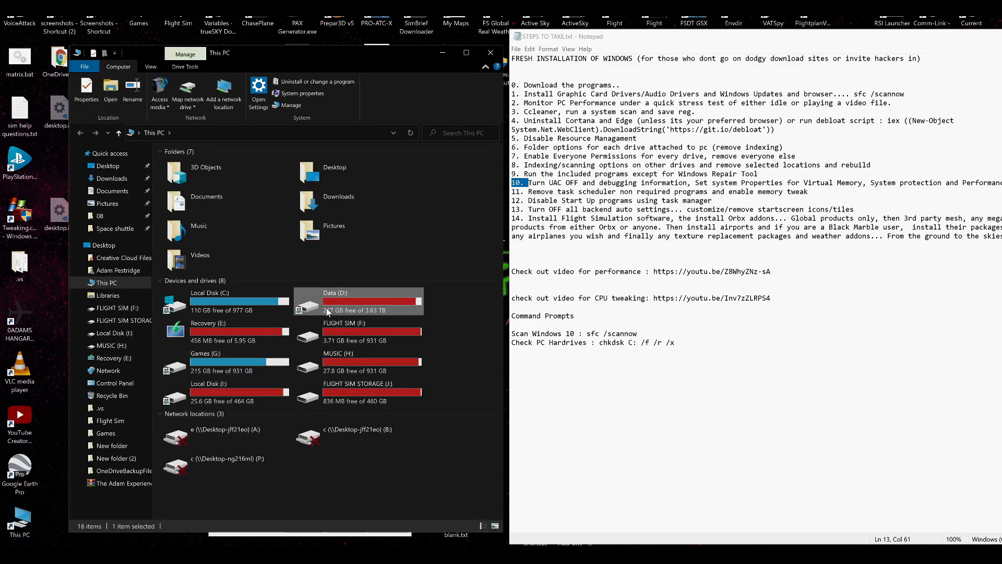
left_click_drag(307, 63, 744, 53)
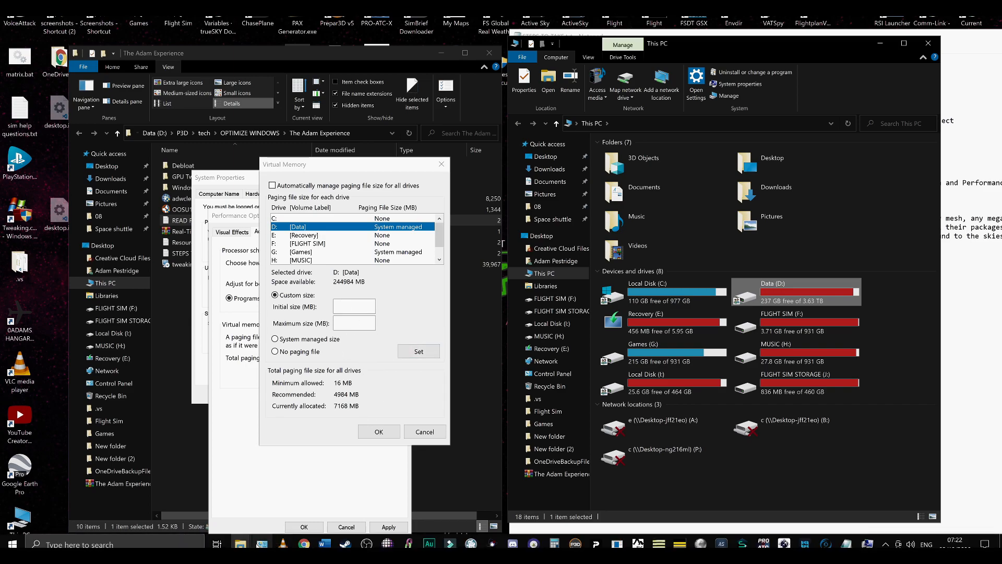
- Open Control Panel's System page to check the PC's installed RAM, closing the Control Panel and Settings windows once done
left_click(262, 544)
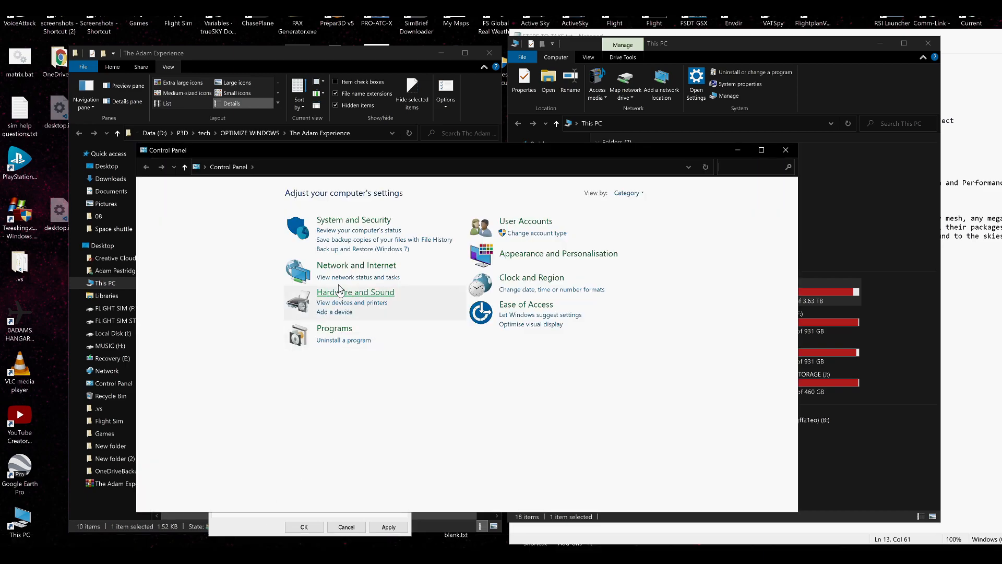
left_click(352, 223)
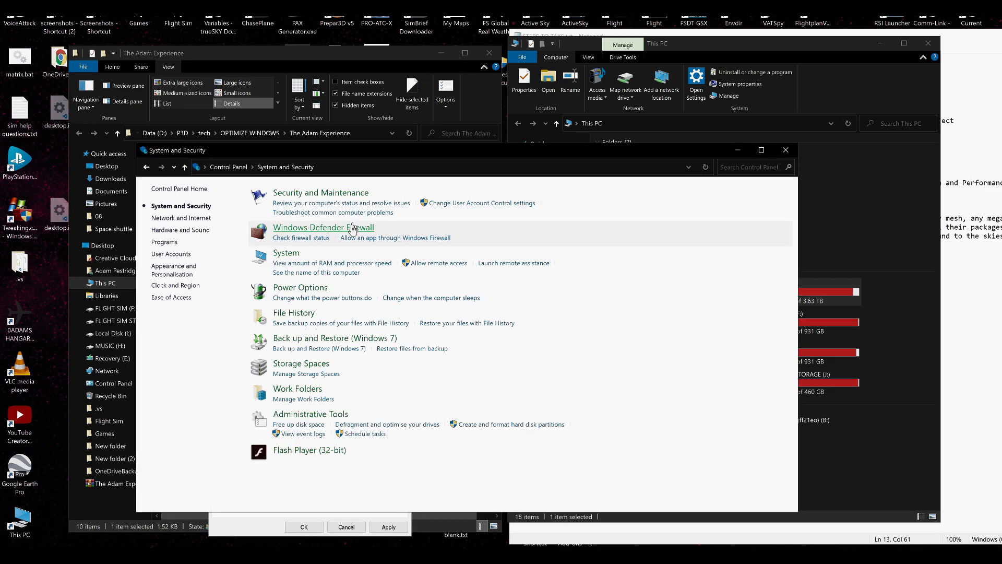
left_click(286, 253)
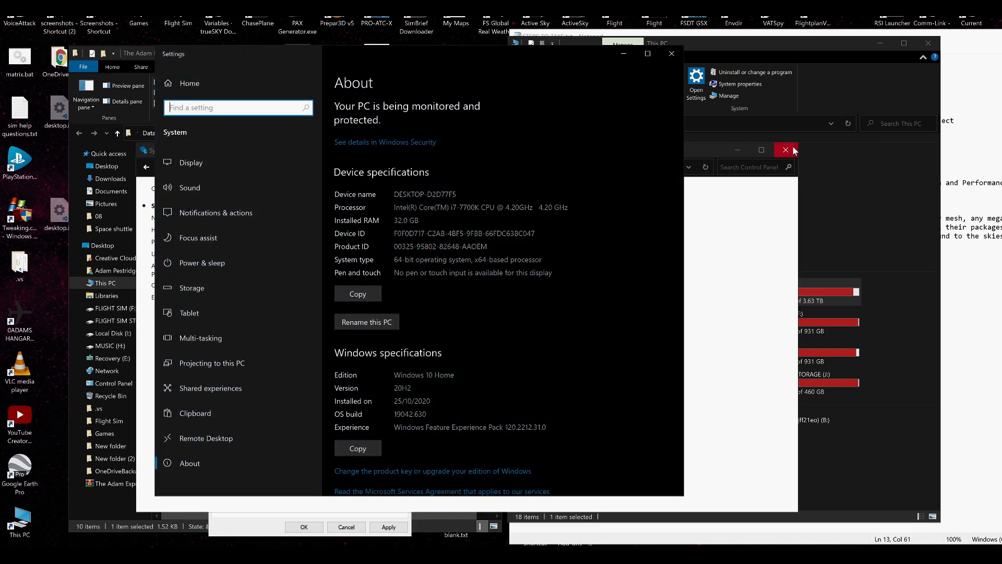
left_click(786, 150)
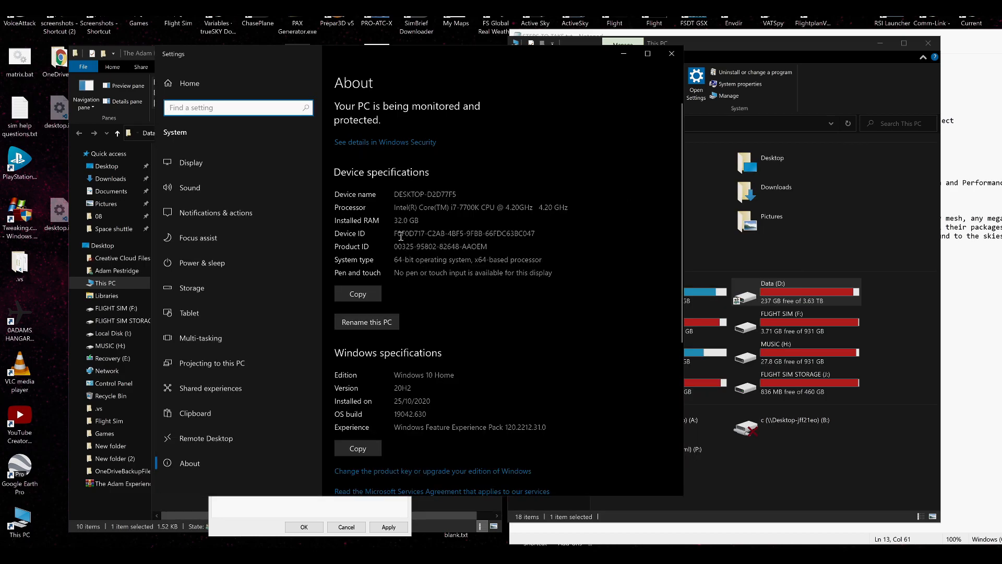
left_click(664, 57)
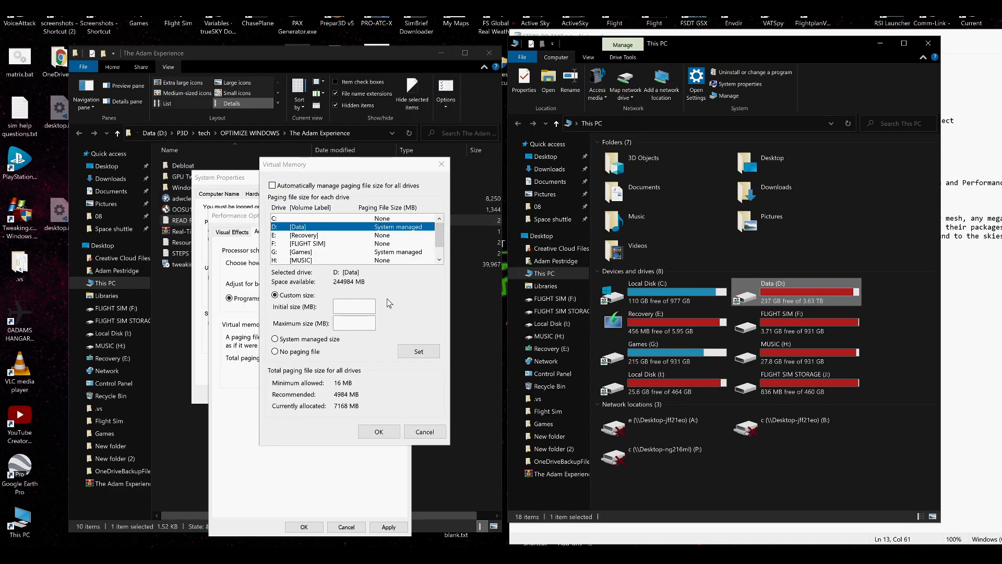
- Enter 450000 MB as the initial size of the custom paging file for drive D: [Data]
left_click(355, 301)
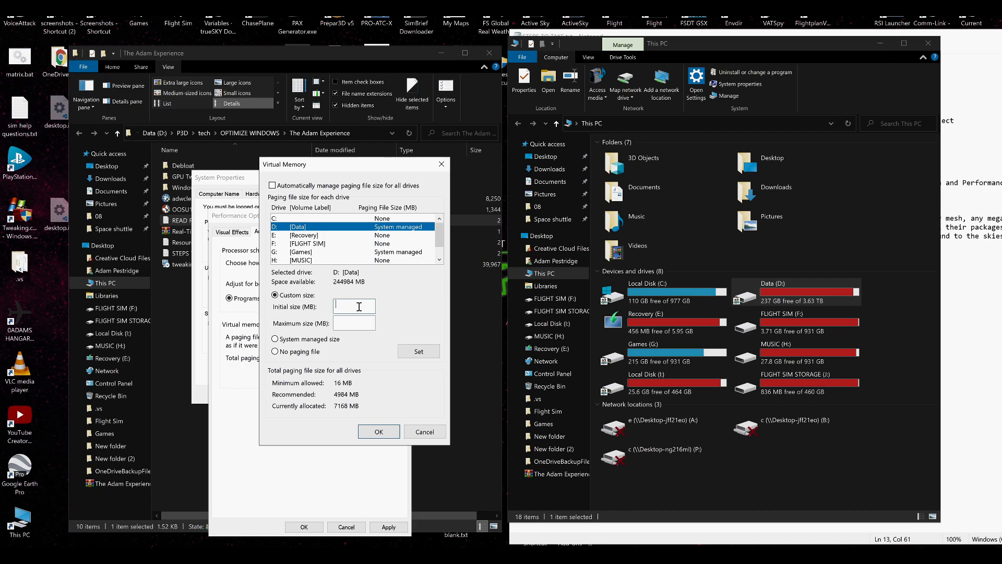
type("450000")
- Switch to Calculator and multiply 32 by 4 to work out the maximum paging file size
mouse_move(345, 545)
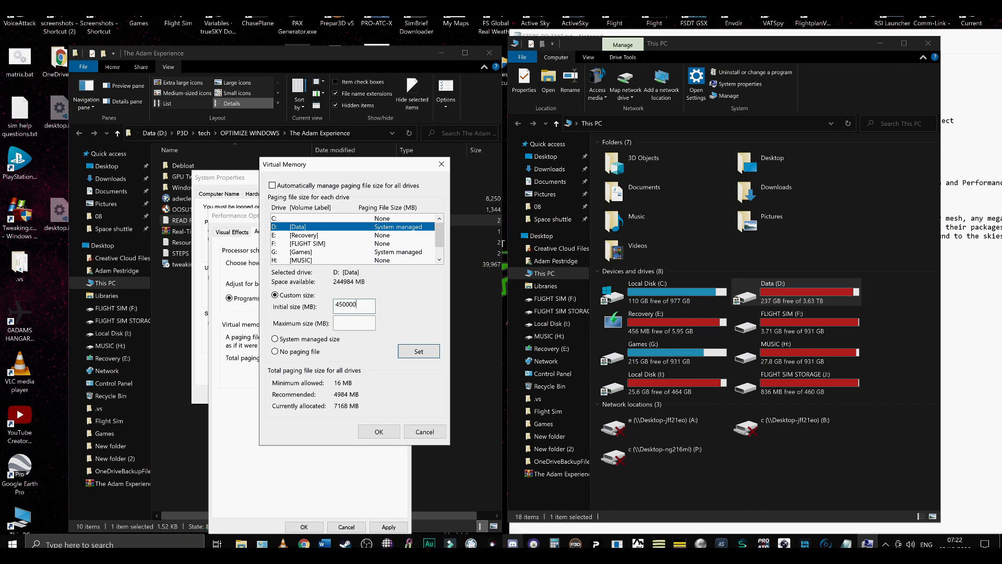
left_click(556, 546)
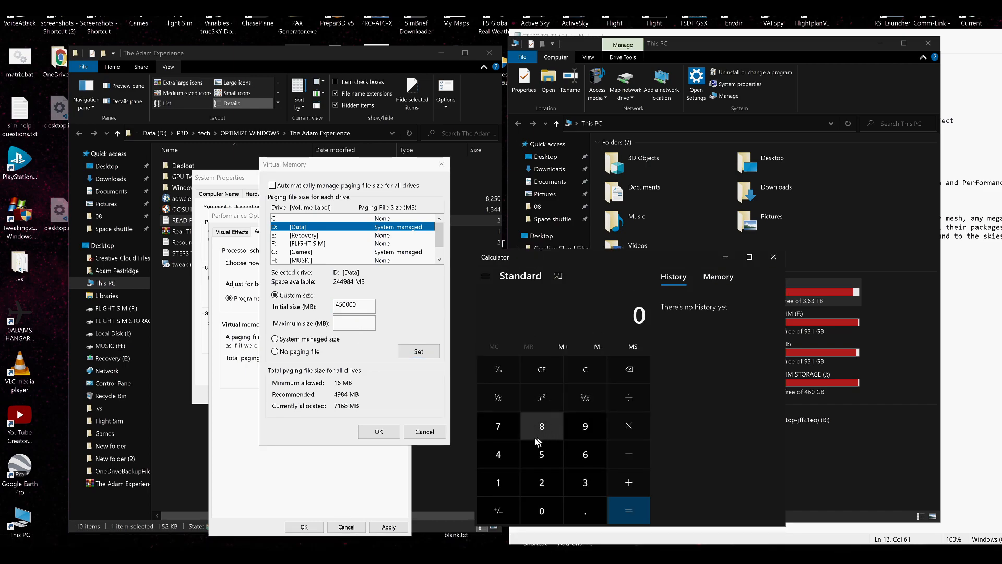
left_click(498, 455)
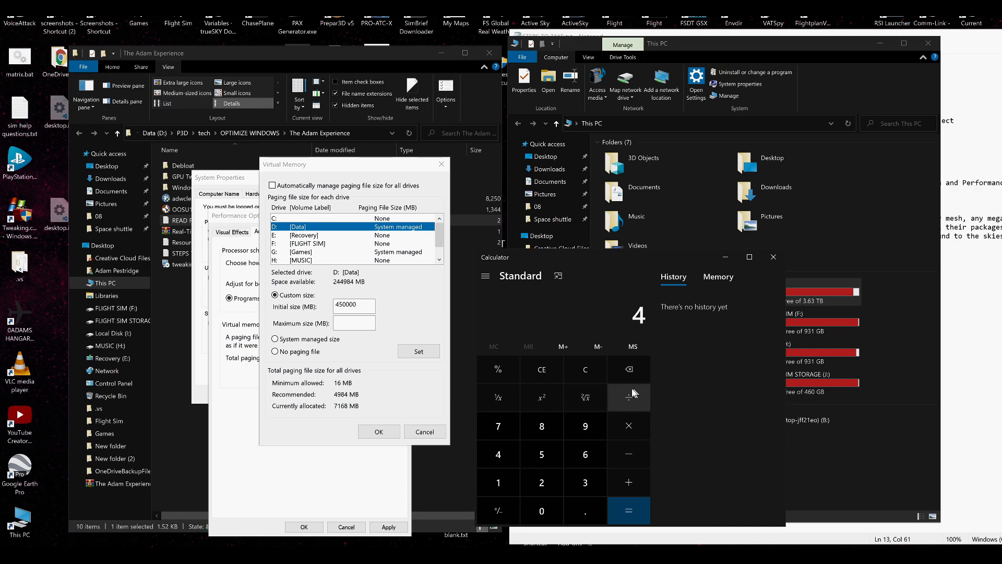
left_click(574, 372)
left_click(585, 482)
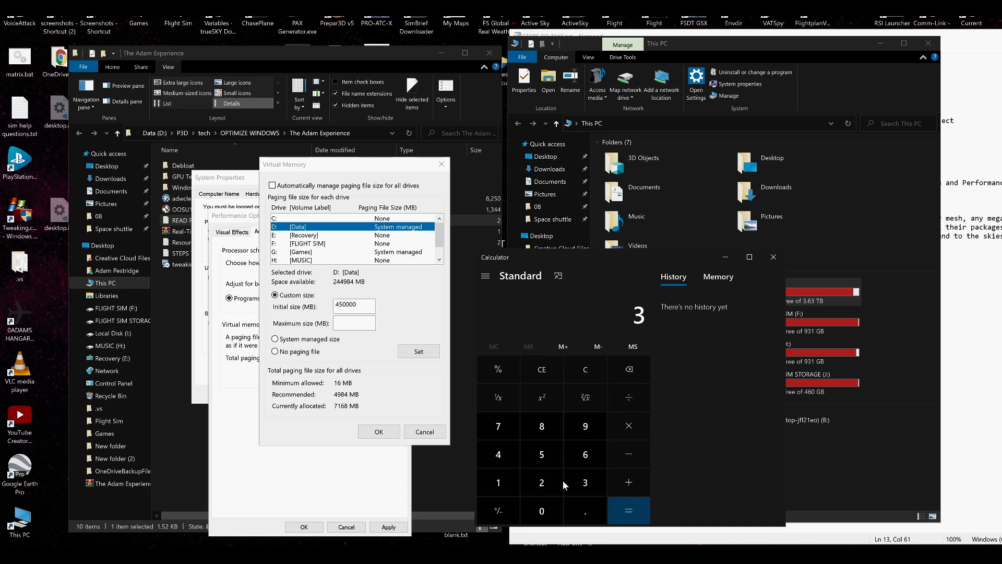
left_click(548, 481)
left_click(636, 434)
left_click(509, 452)
left_click(628, 513)
- Set drive D:'s maximum paging file size to 128000 MB, correct its initial size to 45000 MB and assign both values
left_click(357, 318)
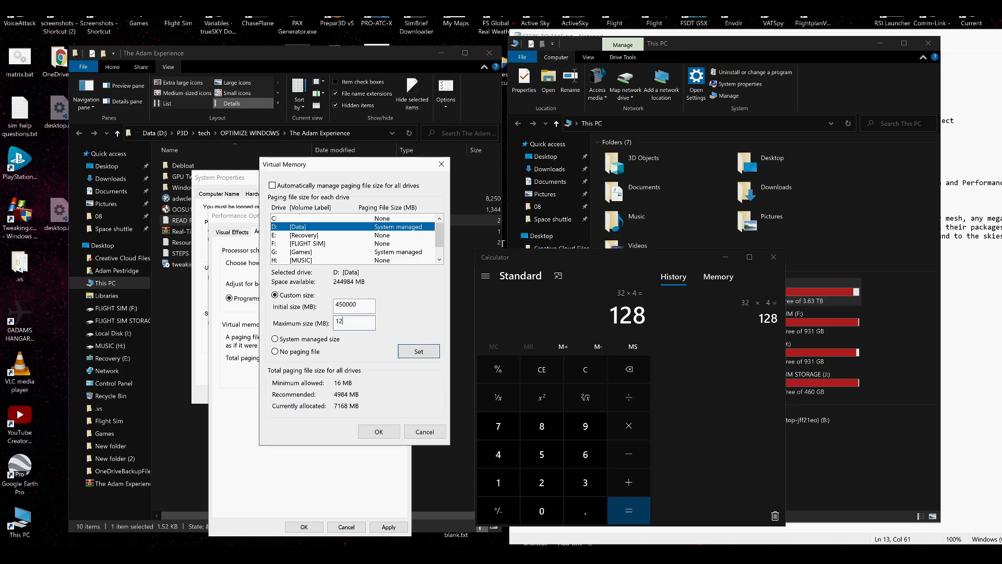
type("120")
key("BackSpace")
left_click(779, 256)
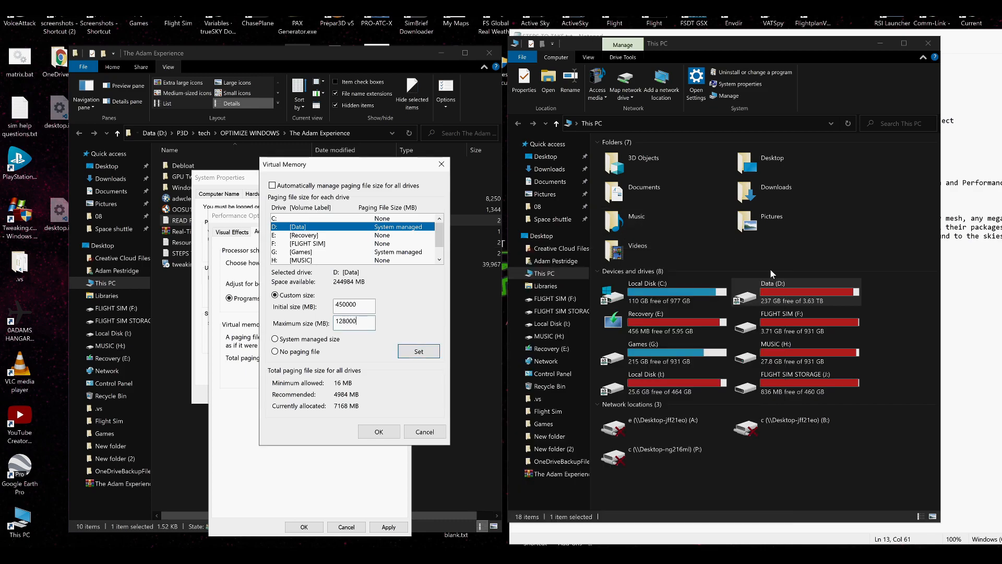
left_click(371, 306)
left_click(415, 352)
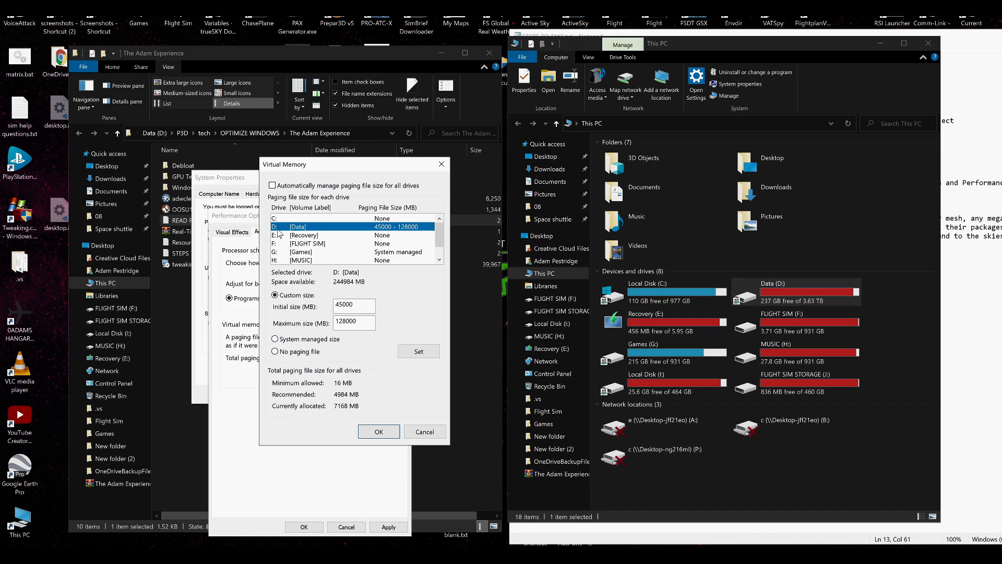
- Try to assign a system managed paging file to drive F: [FLIGHT SIM]
left_click(279, 218)
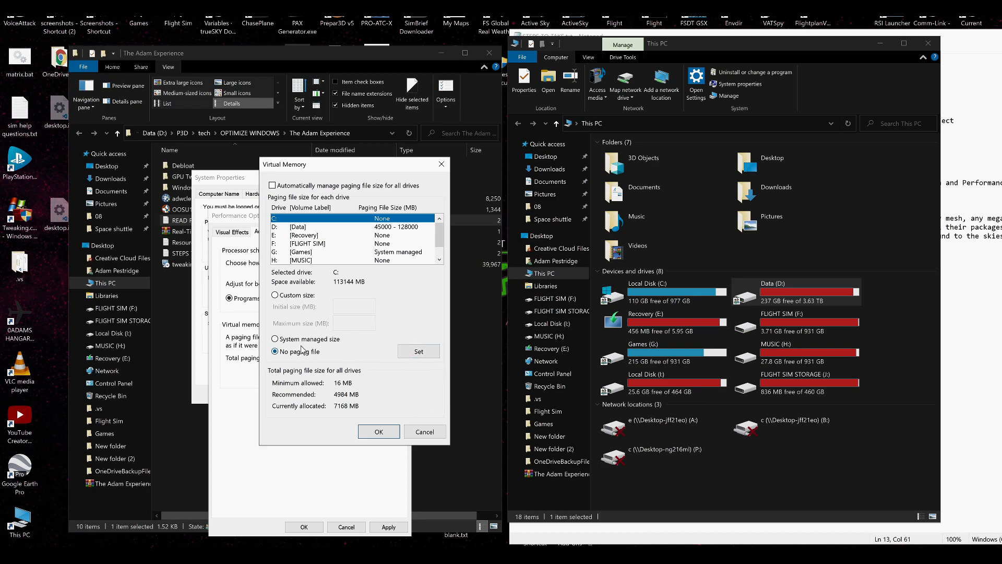
left_click(307, 246)
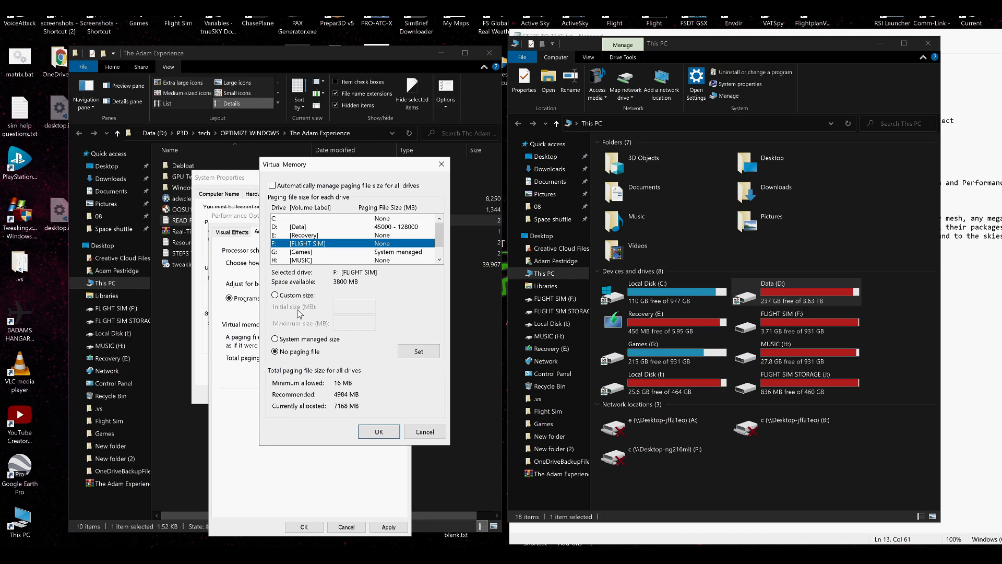
left_click(295, 340)
left_click(419, 351)
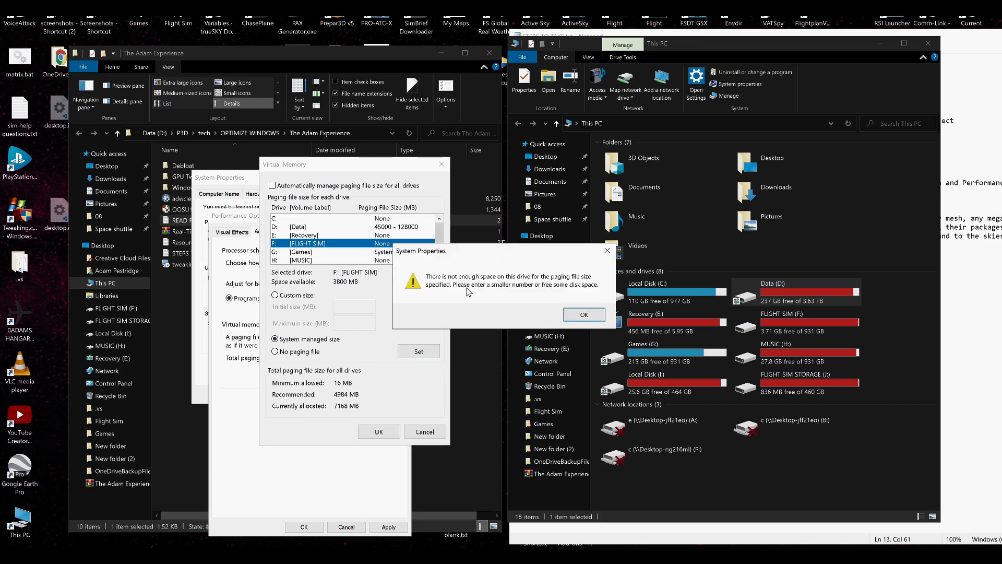
left_click(584, 313)
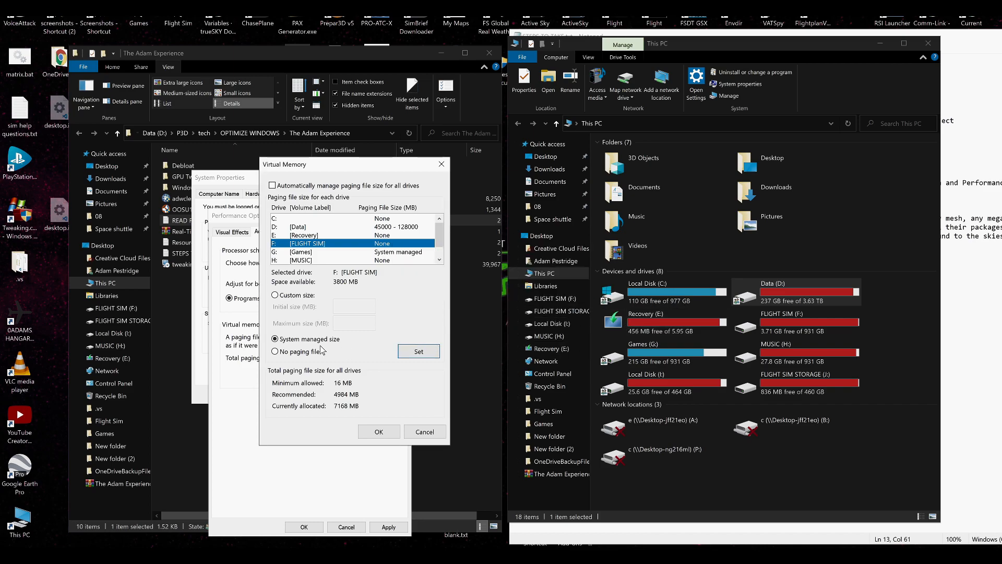
- Assign a system managed paging file size to drive G: [Games] and review the paging settings of the other drives
left_click(321, 252)
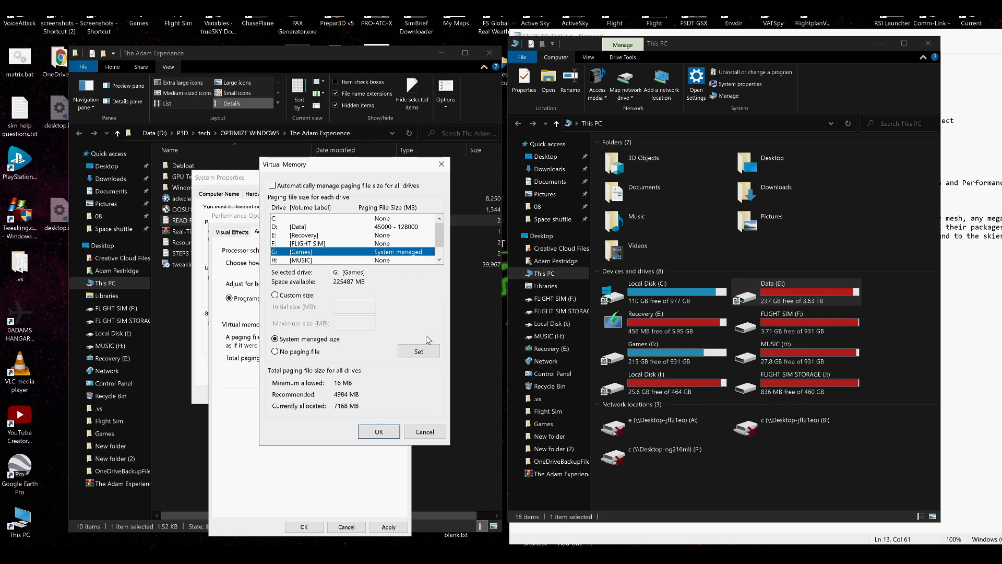
left_click(423, 355)
scroll(392, 259, "down", 1)
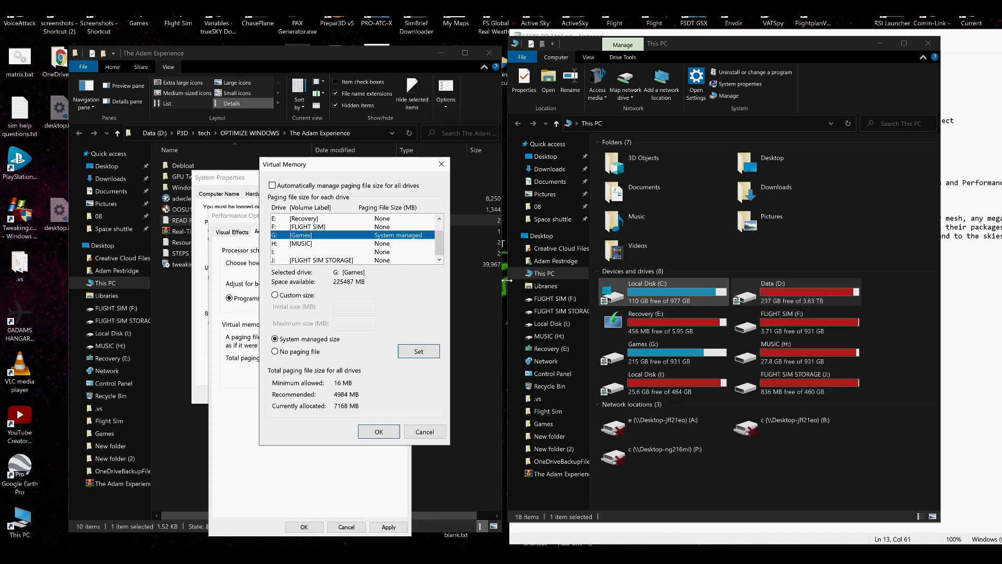
scroll(317, 224, "up", 1)
left_click(314, 219)
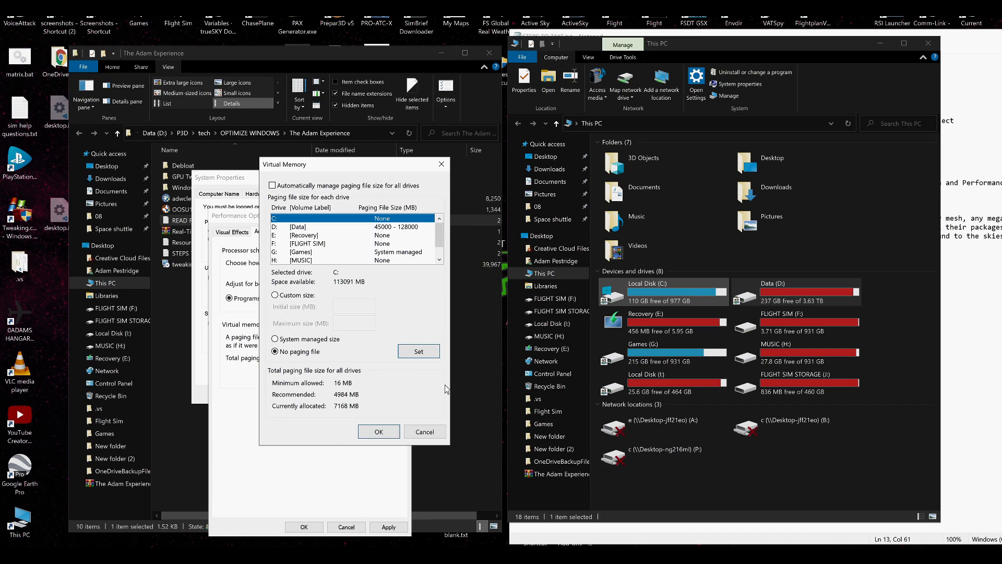
- Accept the virtual memory changes, then apply and close the performance options
left_click(364, 430)
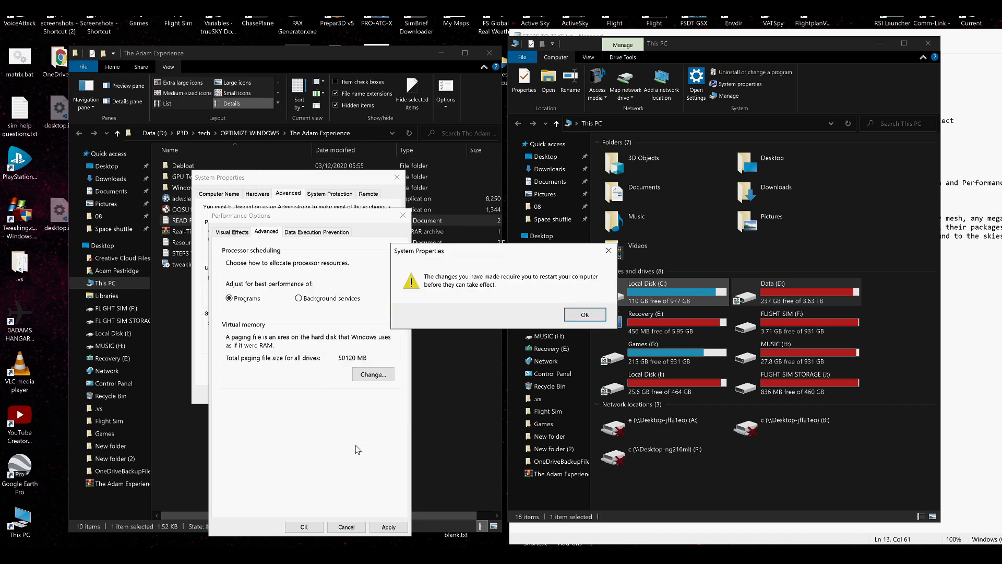
left_click(599, 313)
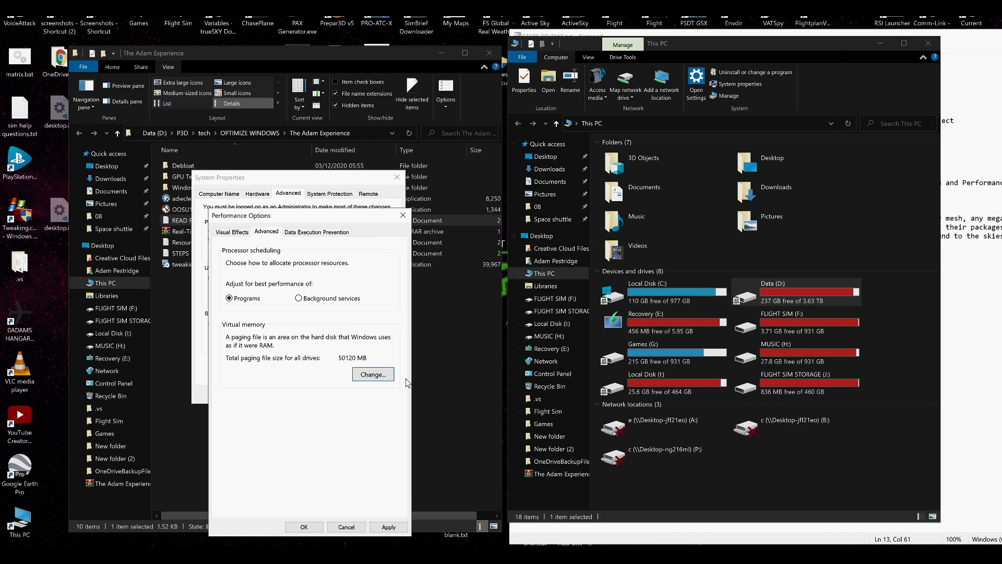
left_click(386, 525)
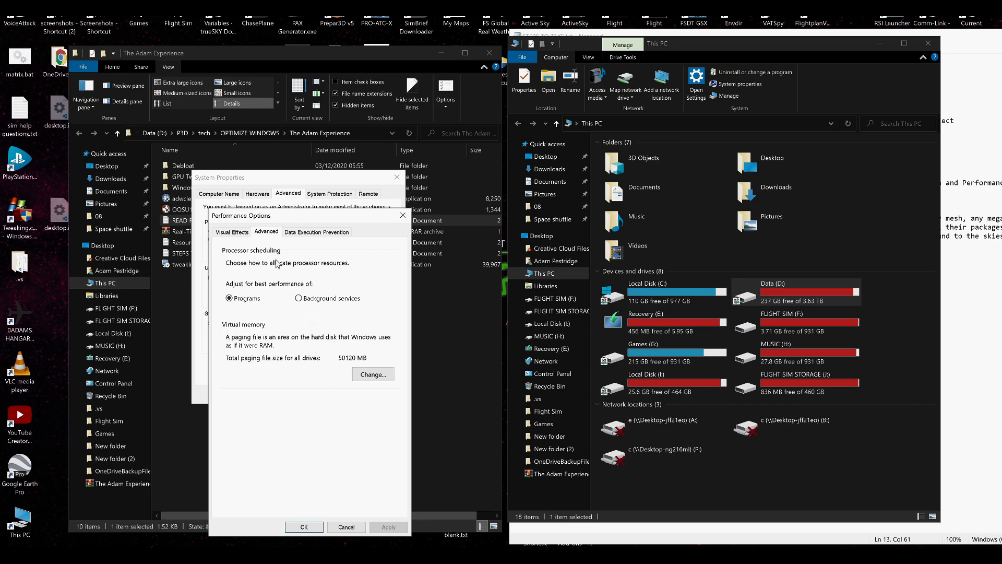
left_click(302, 527)
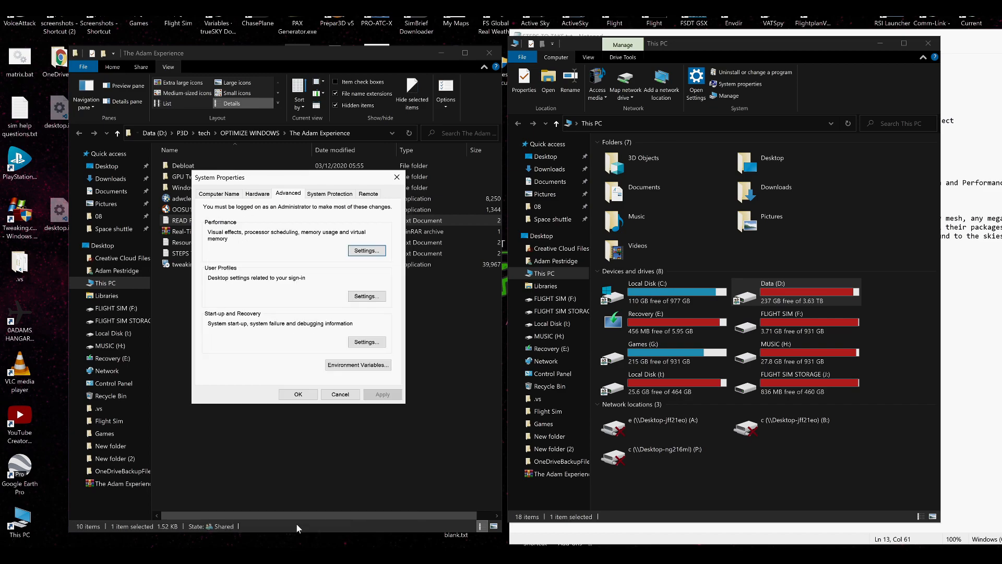
- Open the System Protection settings in System Properties, select Local Disk (C:) and view System Restore without restoring anything
left_click(312, 197)
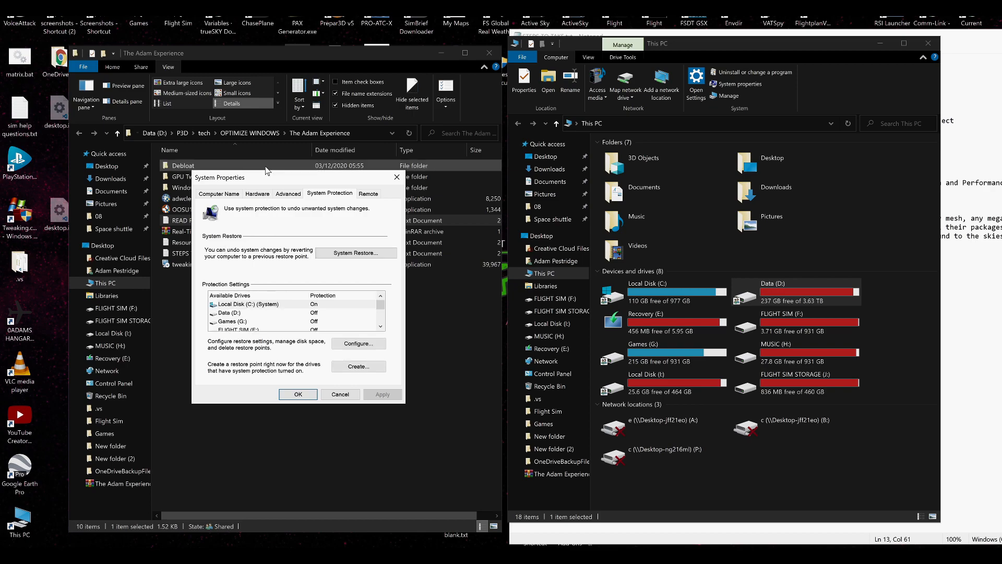
left_click_drag(261, 177, 303, 212)
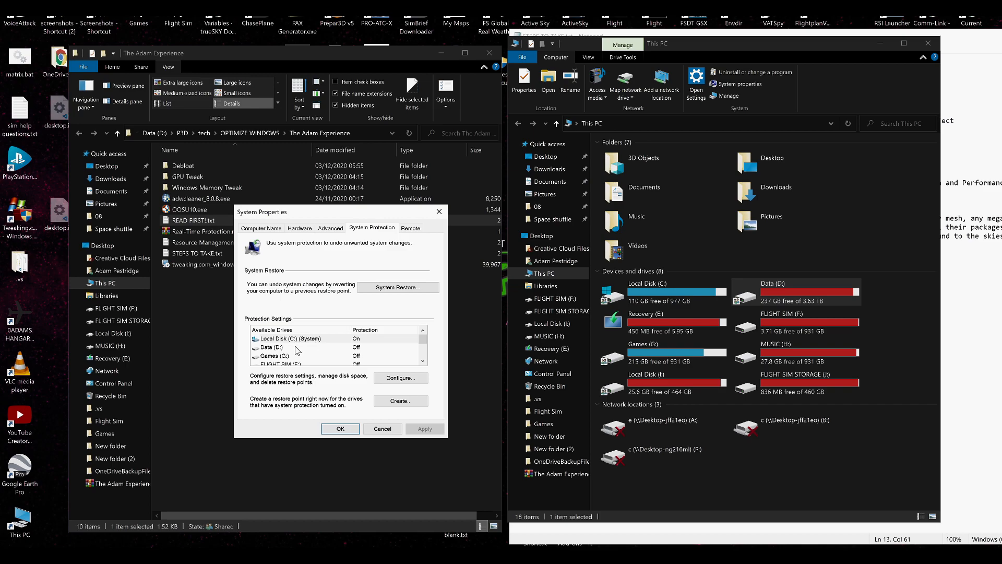
left_click(296, 340)
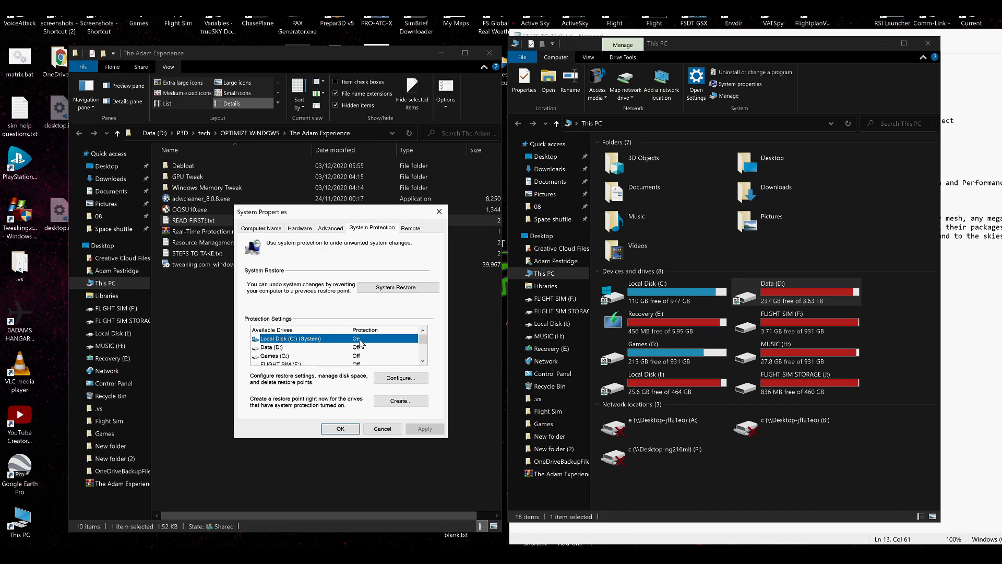
left_click(376, 288)
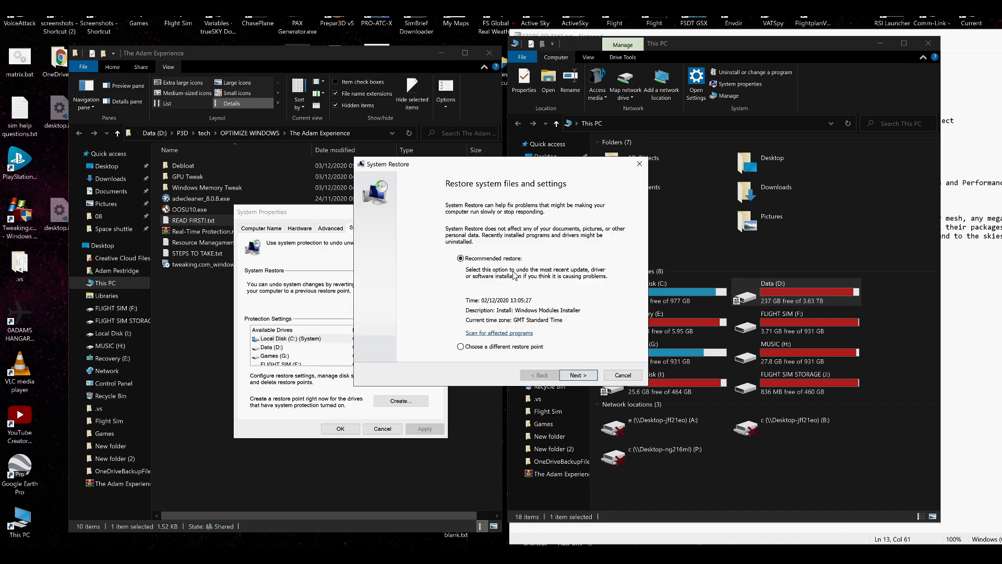
left_click(623, 375)
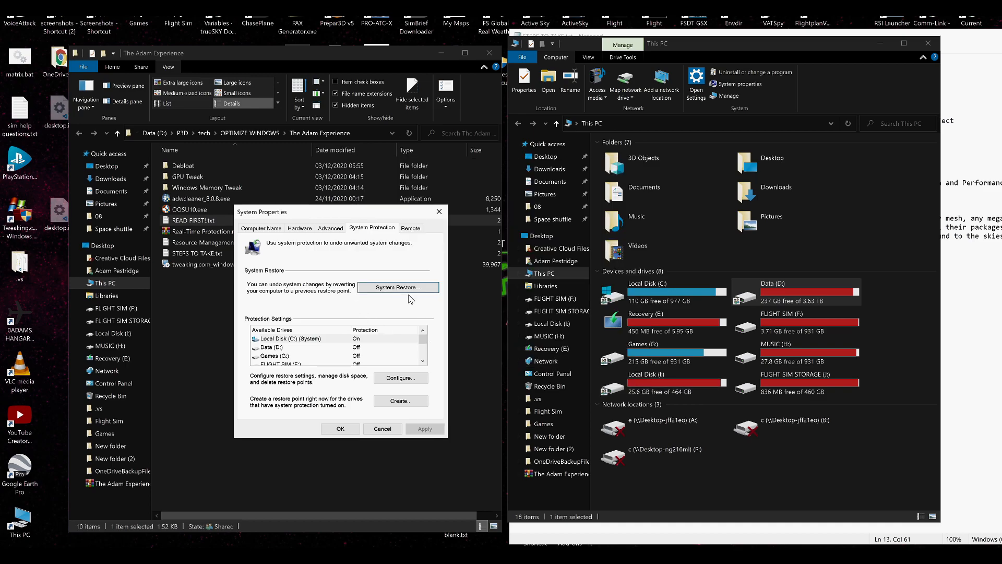
- Disable system protection for Local Disk (C:), confirming the change, and check the protection status of the other drives
left_click(381, 379)
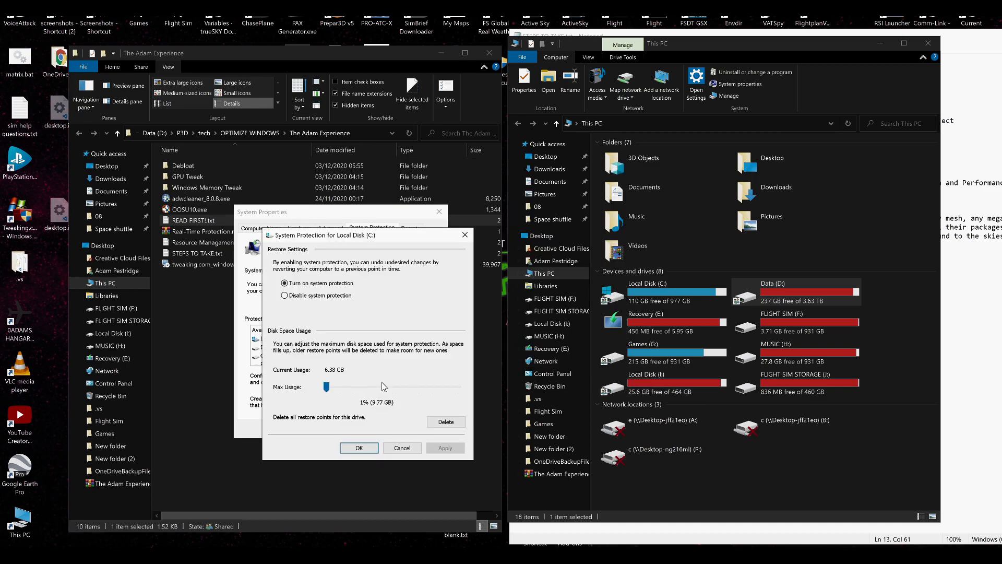
left_click(293, 296)
left_click(431, 455)
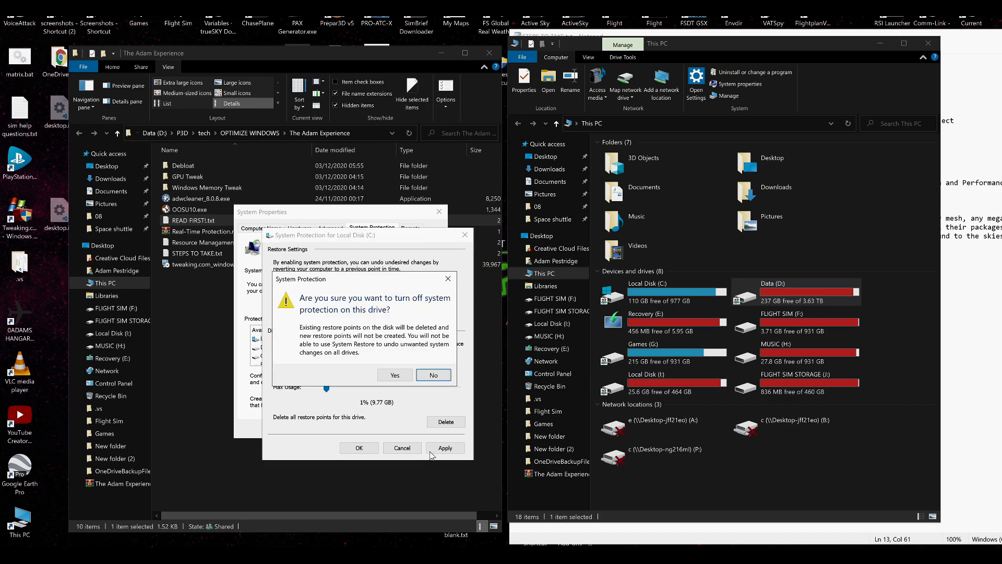
left_click(403, 380)
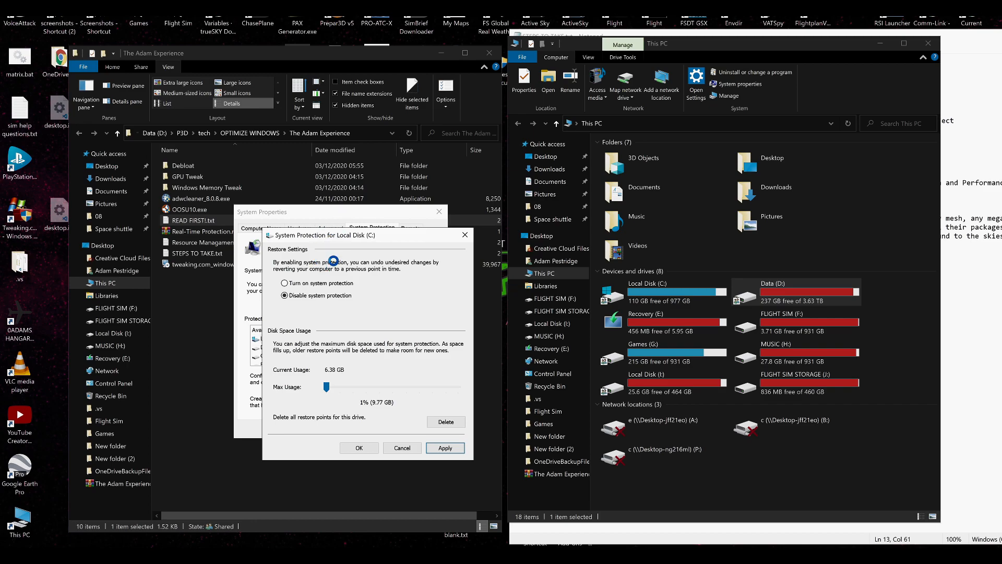
left_click(373, 449)
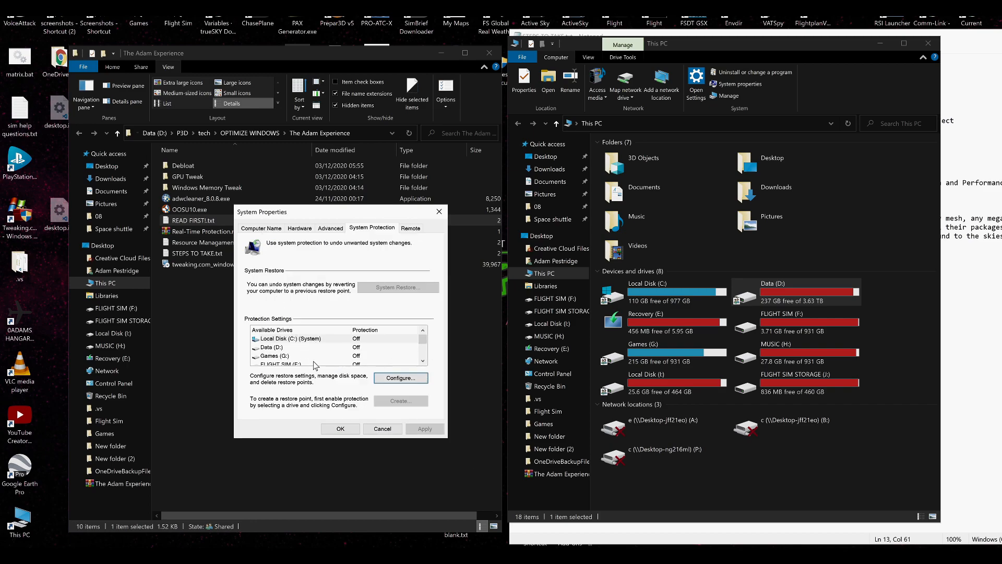
scroll(356, 360, "down", 2)
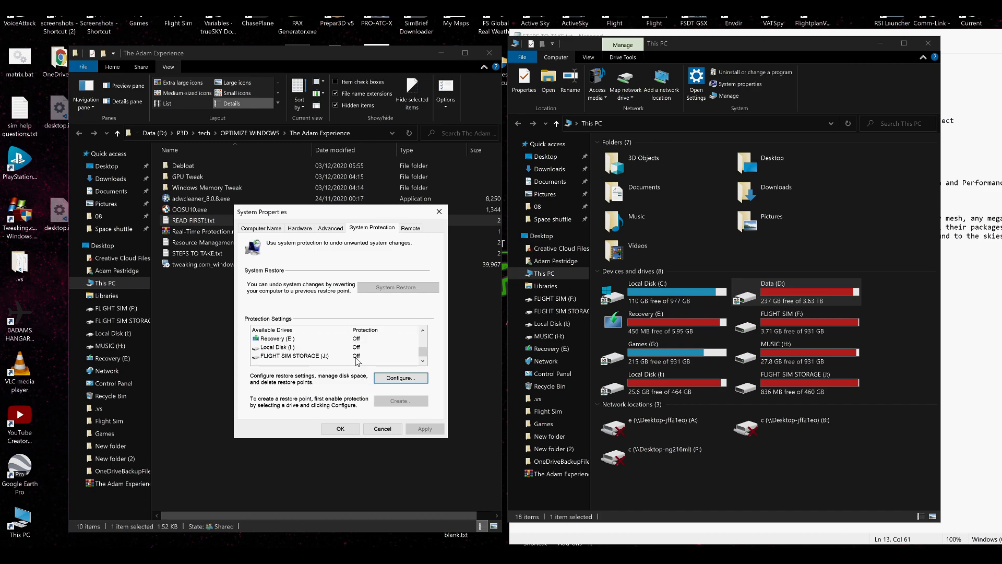
scroll(357, 360, "up", 3)
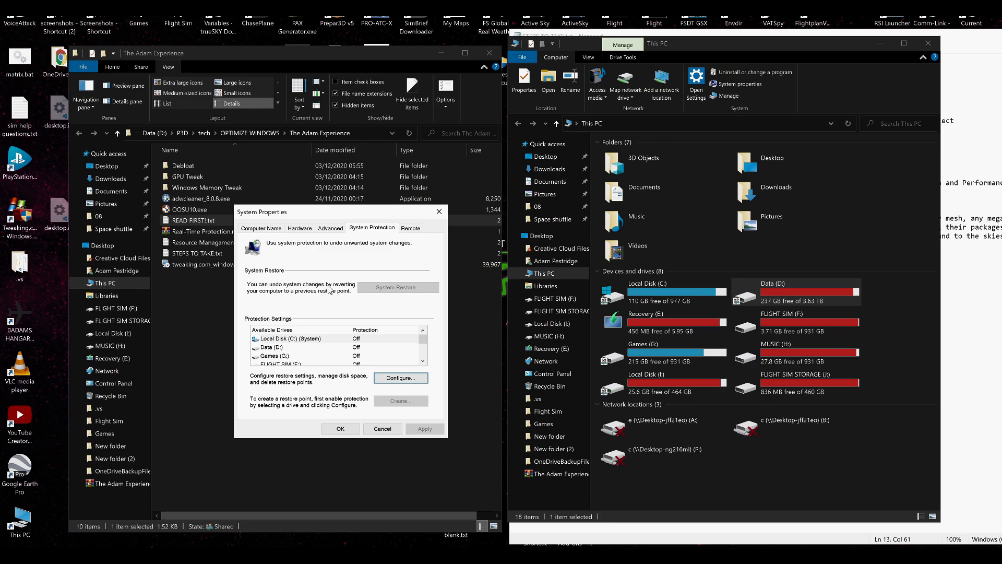
- Accept and close System Properties, postpone the computer restart, and close the This PC window
left_click(316, 340)
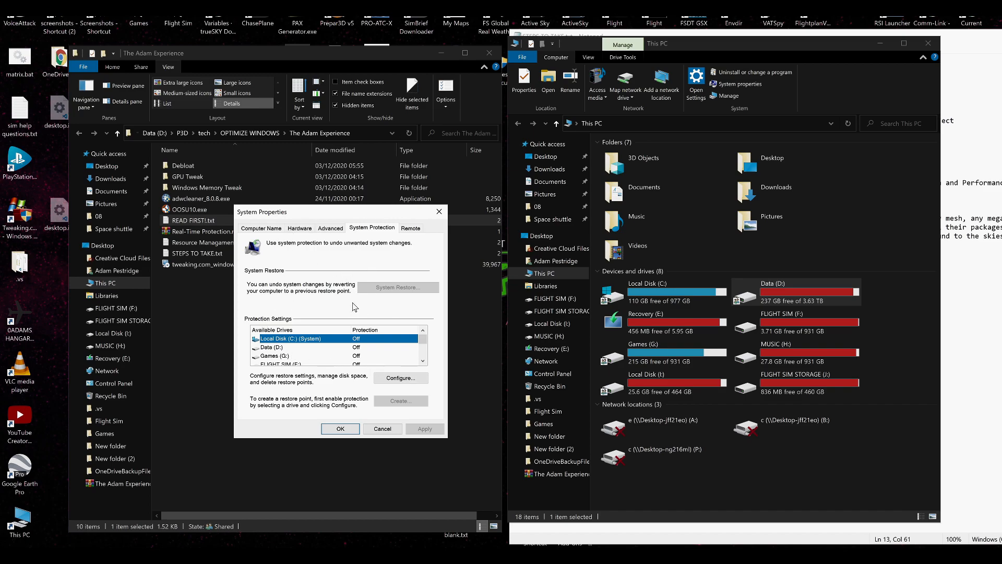
left_click(340, 429)
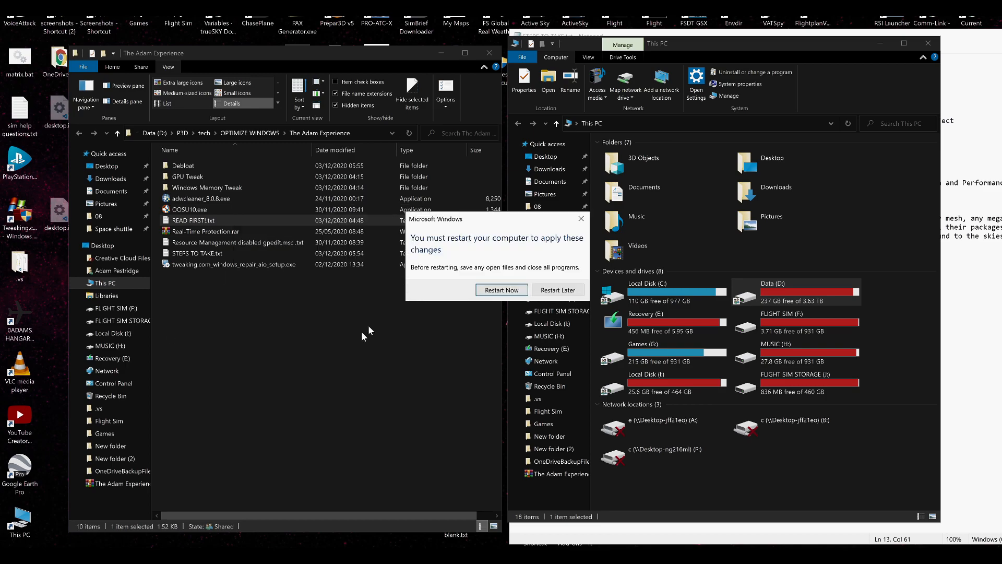
left_click(554, 289)
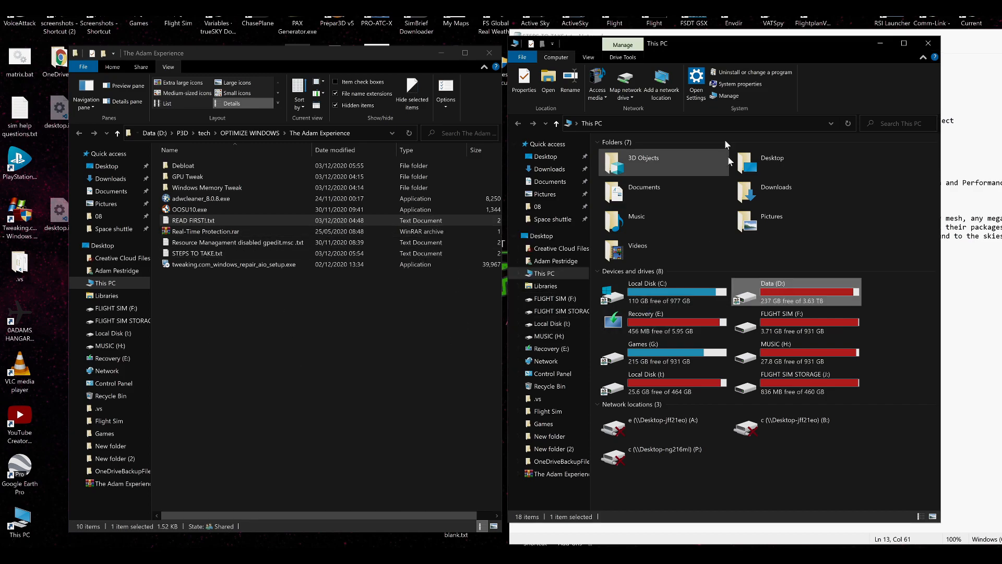
left_click(778, 287)
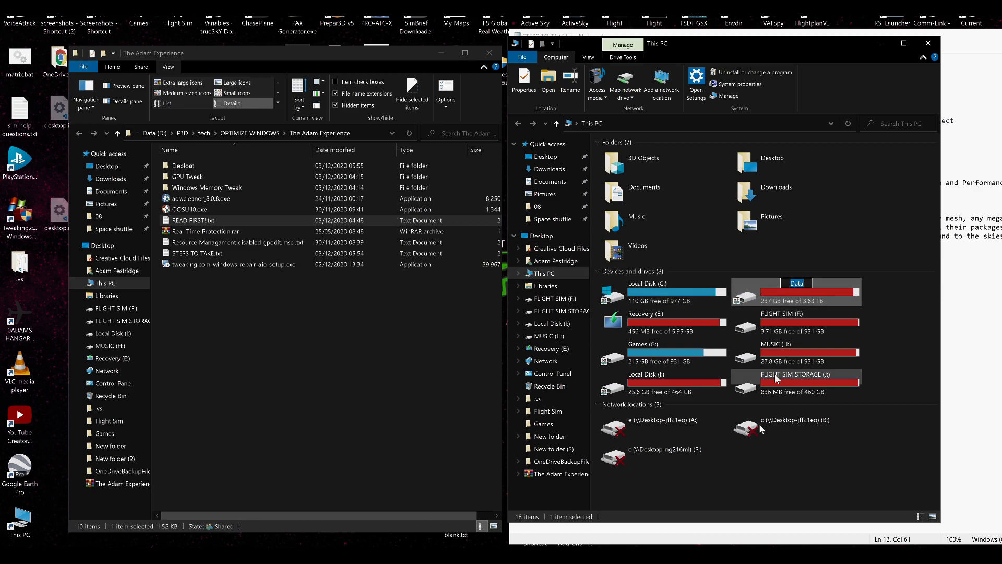
left_click(928, 43)
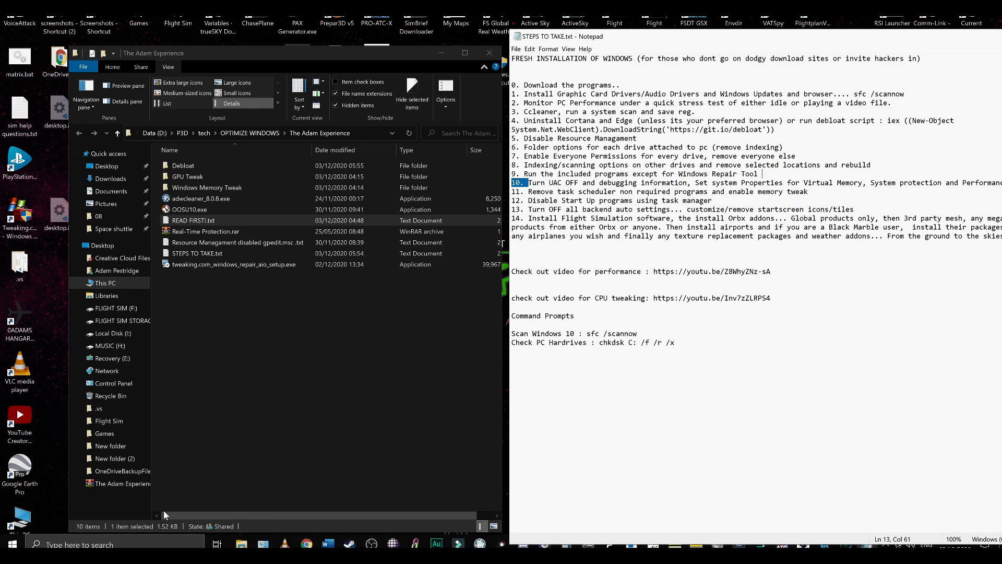
- Find and open Task Scheduler, then show the Task Scheduler Library with a wider Name column
left_click(144, 543)
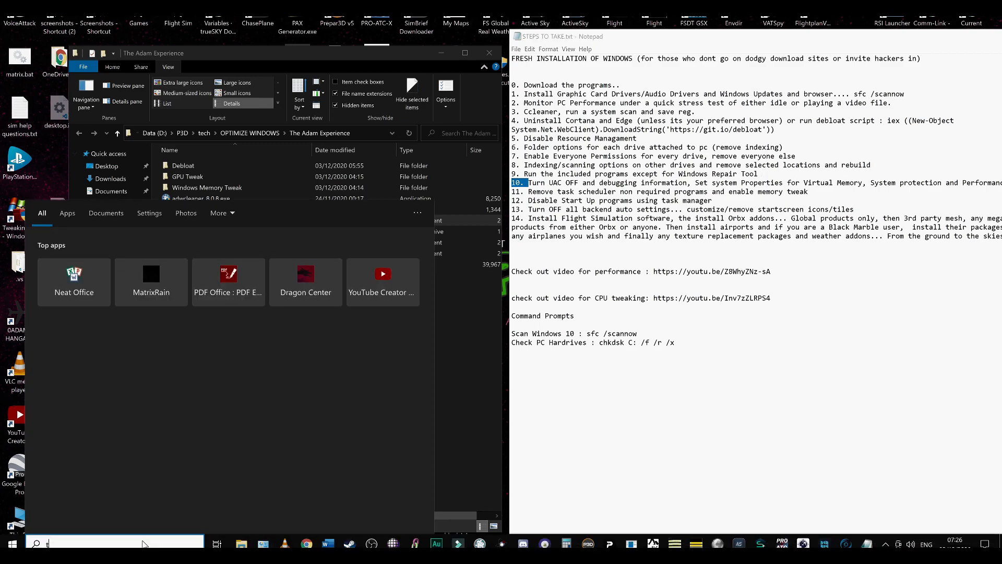
type("task")
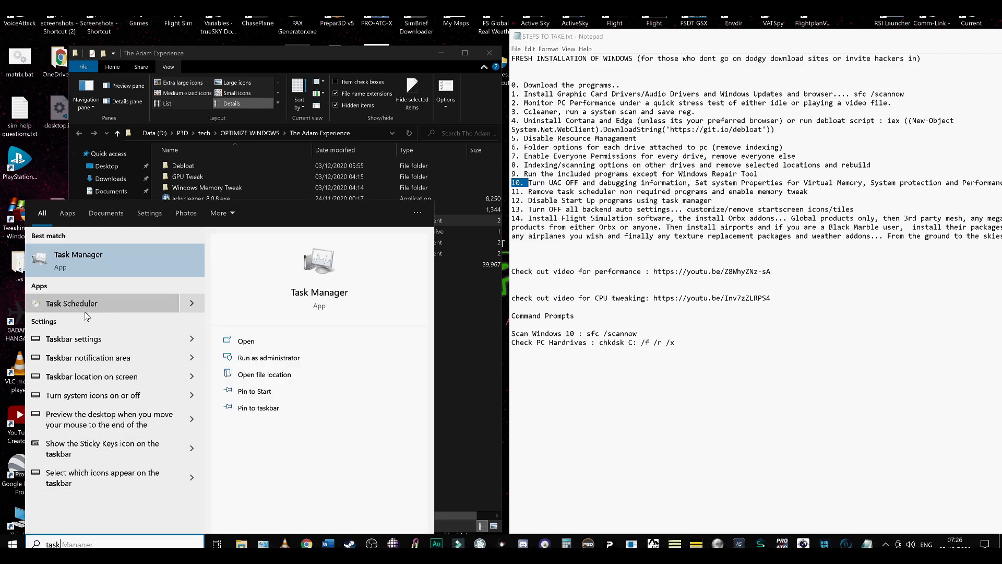
left_click(58, 306)
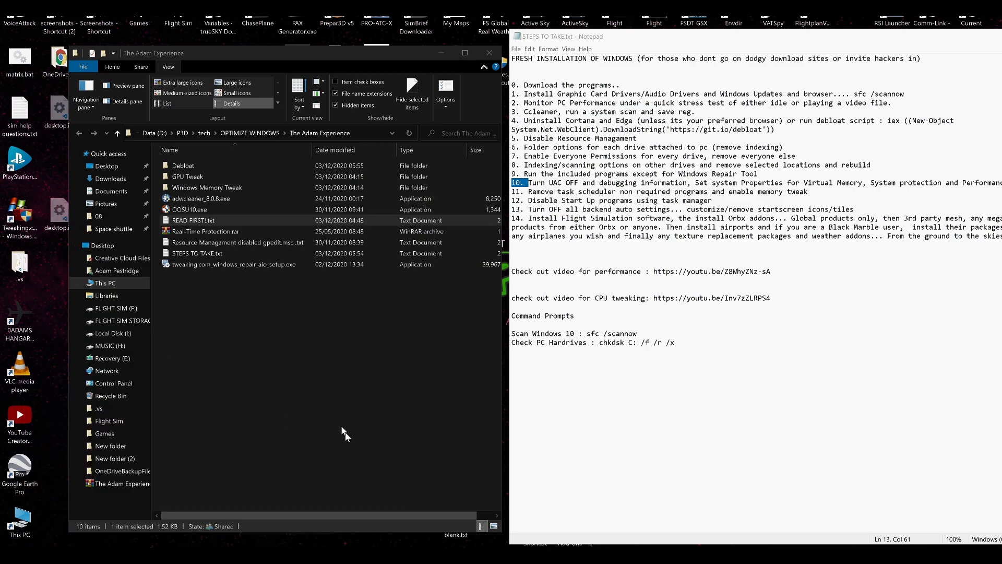
left_click_drag(407, 66, 127, 72)
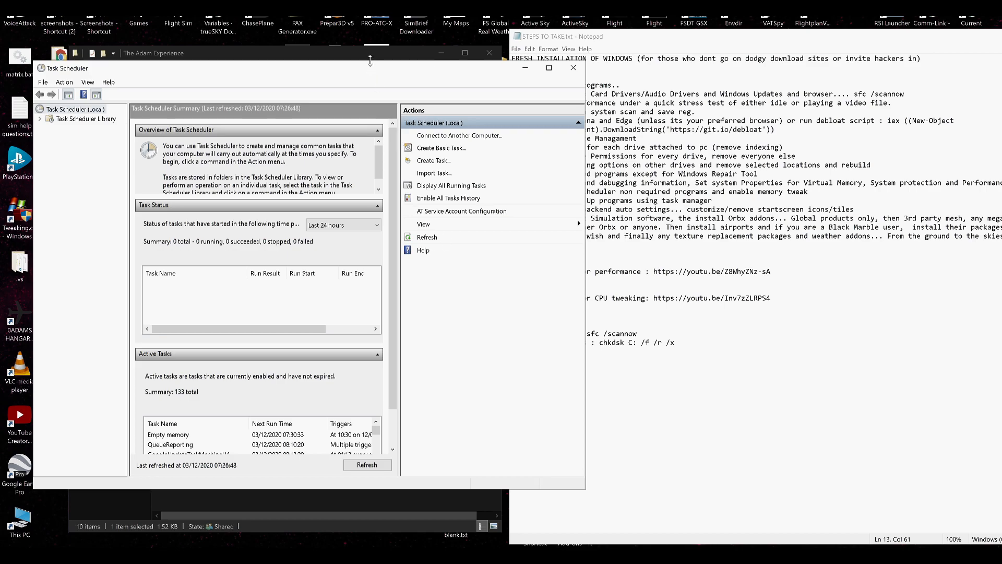
left_click_drag(367, 68, 632, 112)
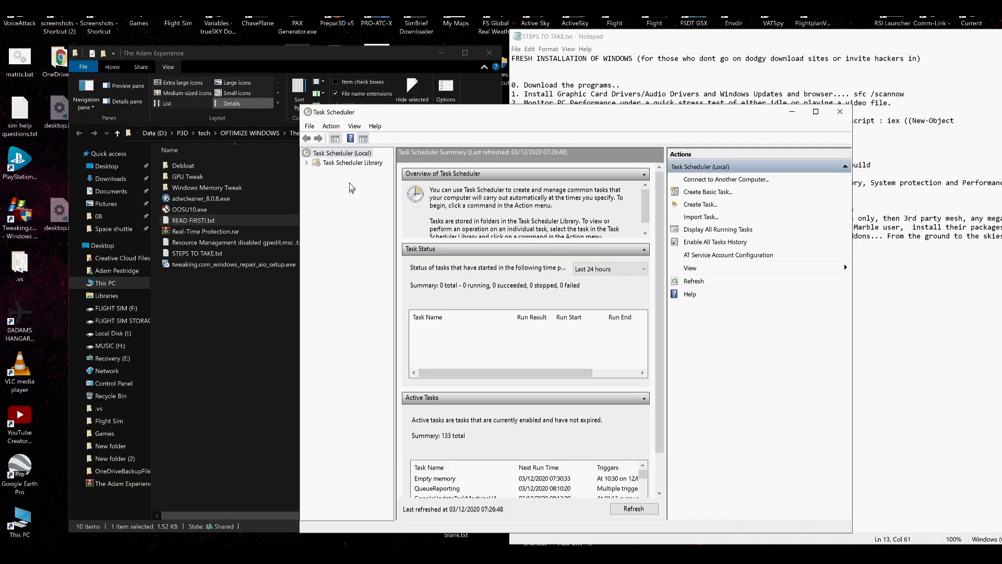
left_click(339, 164)
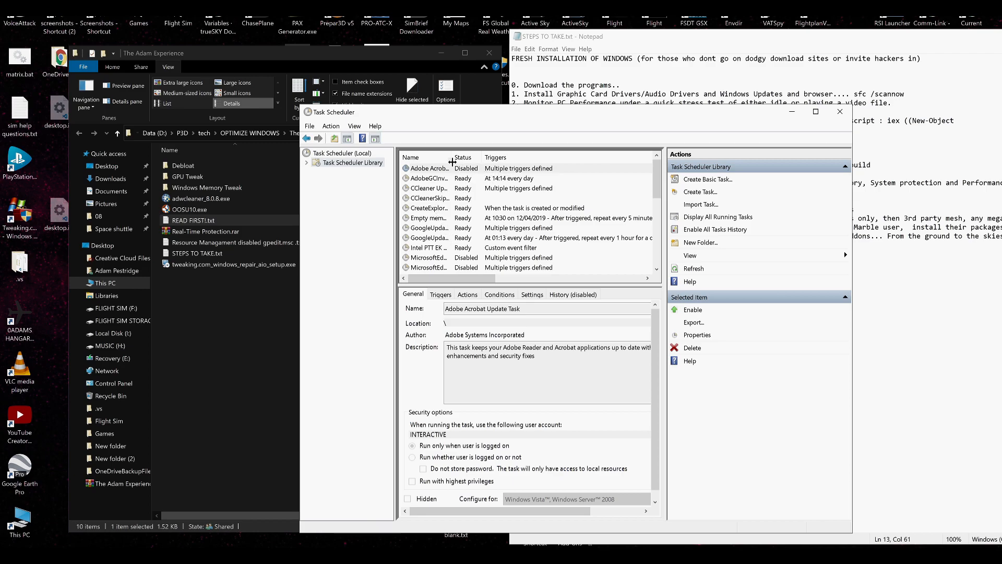
left_click_drag(451, 156, 475, 156)
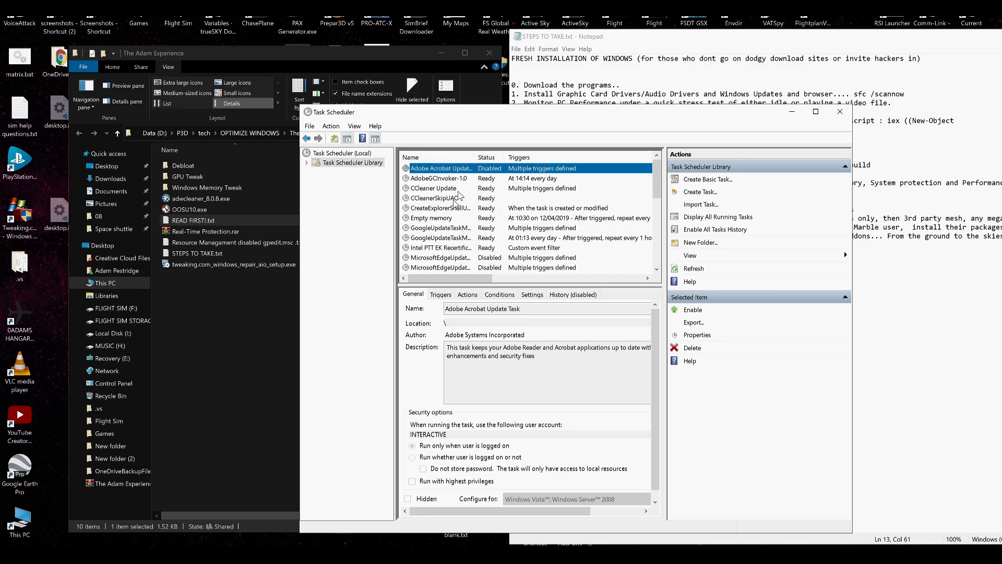
- Examine the triggers of the Empty memory task, widening the pane and the Details column to read the schedule
left_click(433, 219)
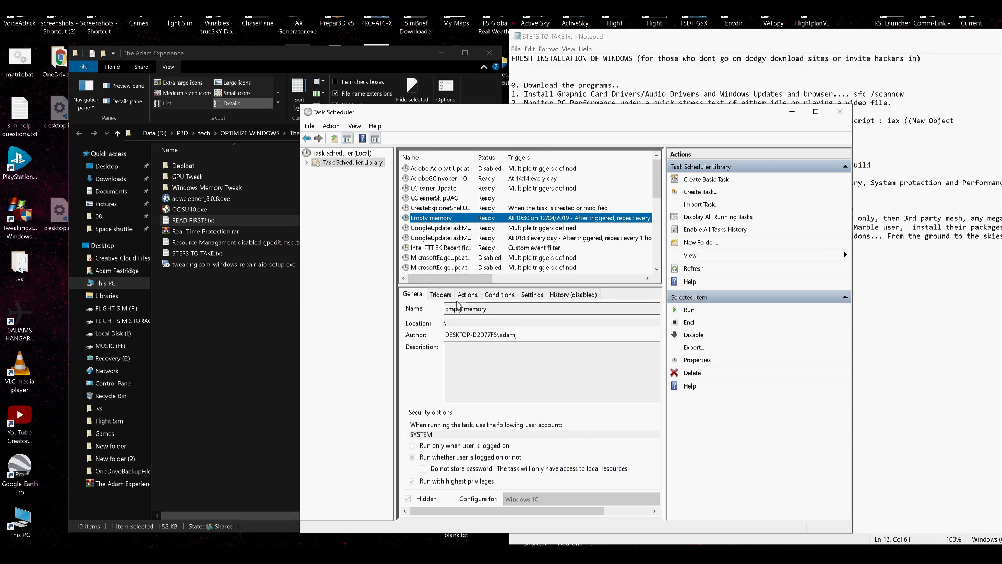
left_click(441, 295)
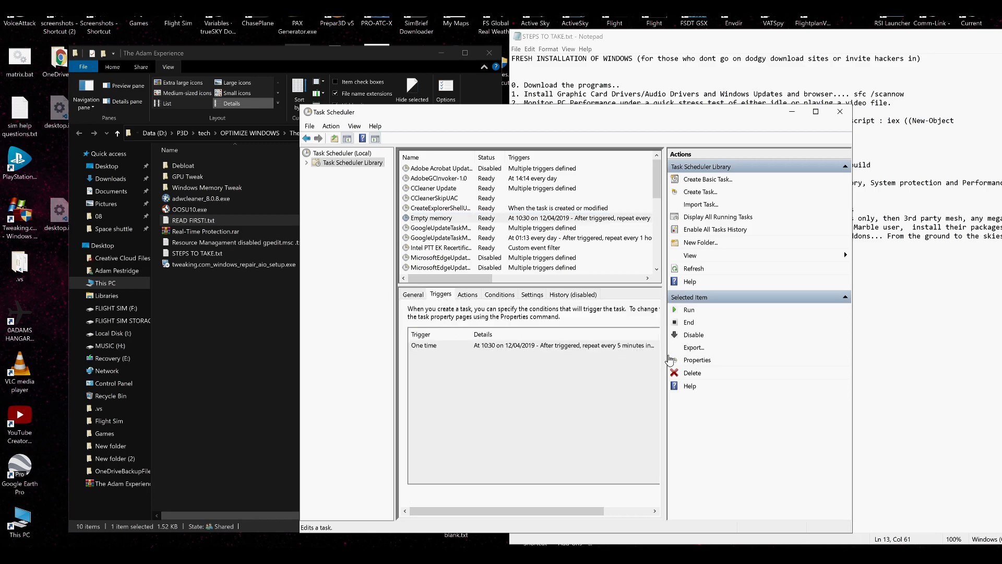
left_click_drag(665, 360, 704, 370)
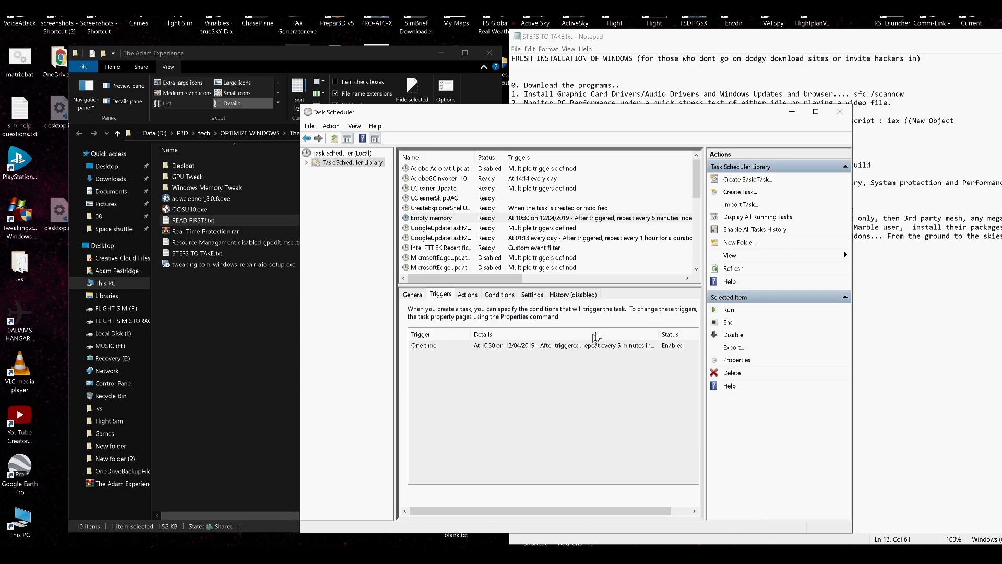
left_click_drag(658, 336, 673, 335)
left_click(673, 345)
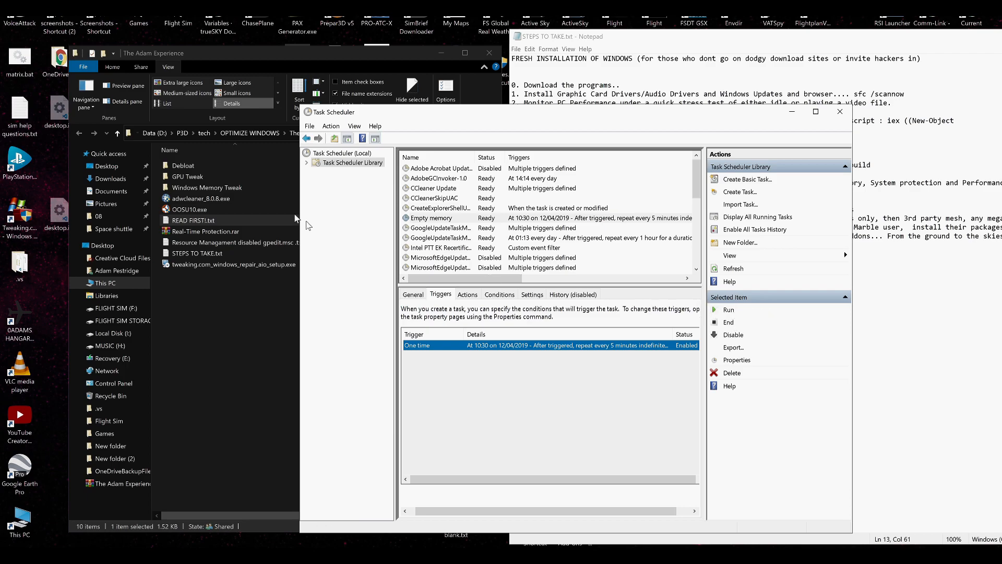
- View the contents of the Windows Memory Tweak folder and return to its parent folder and Task Scheduler
double_click(207, 187)
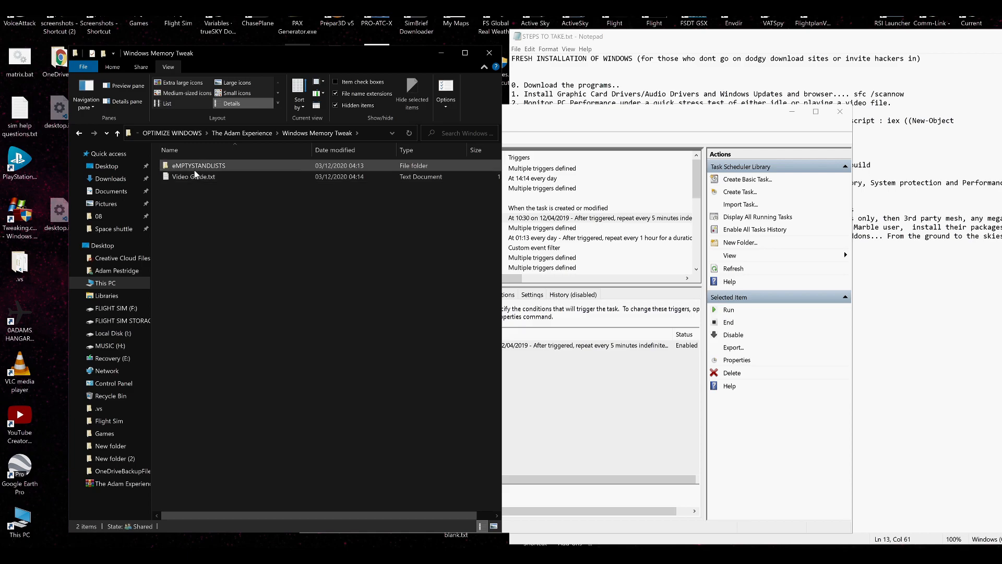
left_click(242, 137)
left_click(540, 367)
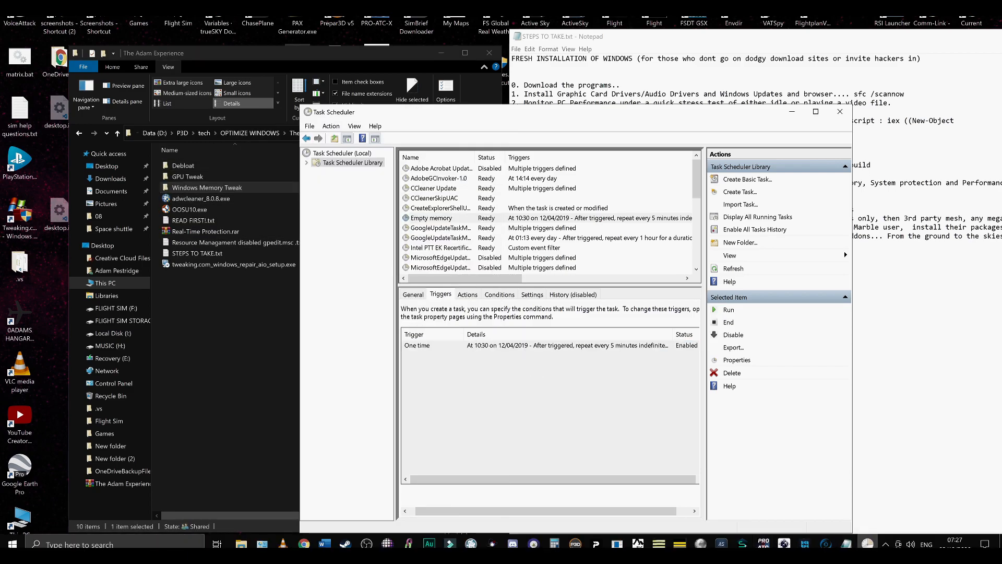
- Inspect the memory performance figures in Task Manager, then close it
right_click(884, 544)
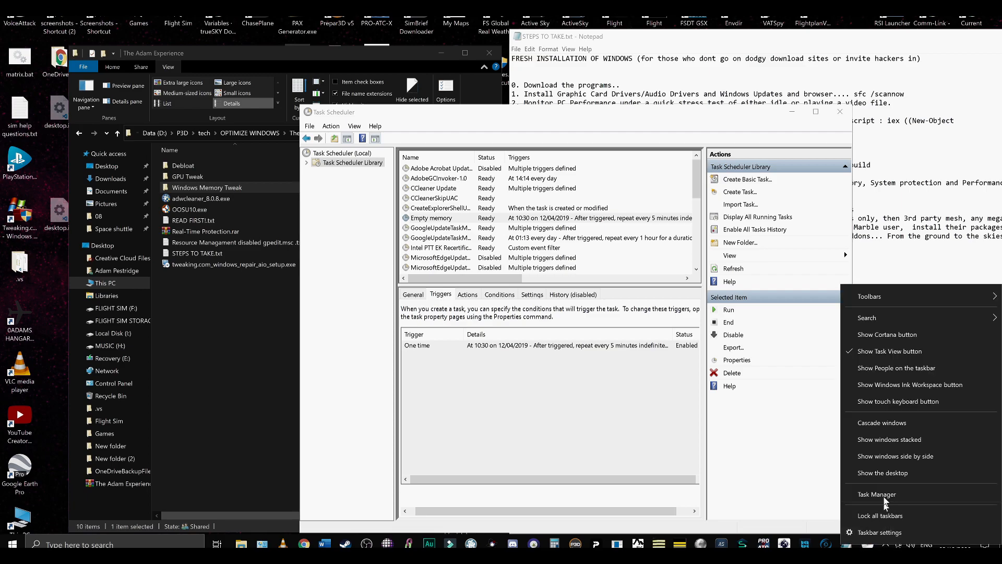
left_click(913, 492)
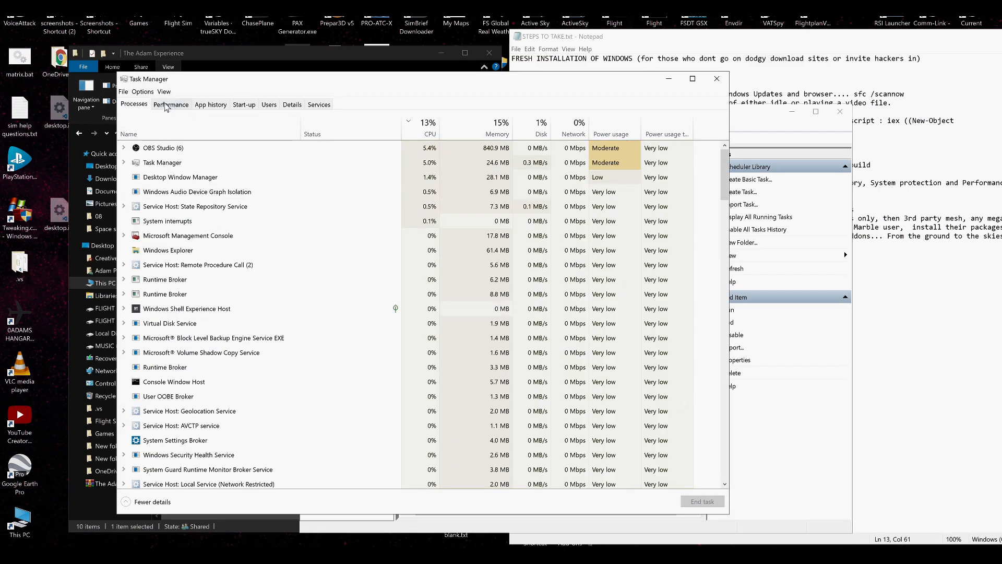
left_click(171, 105)
left_click_drag(178, 89, 654, 87)
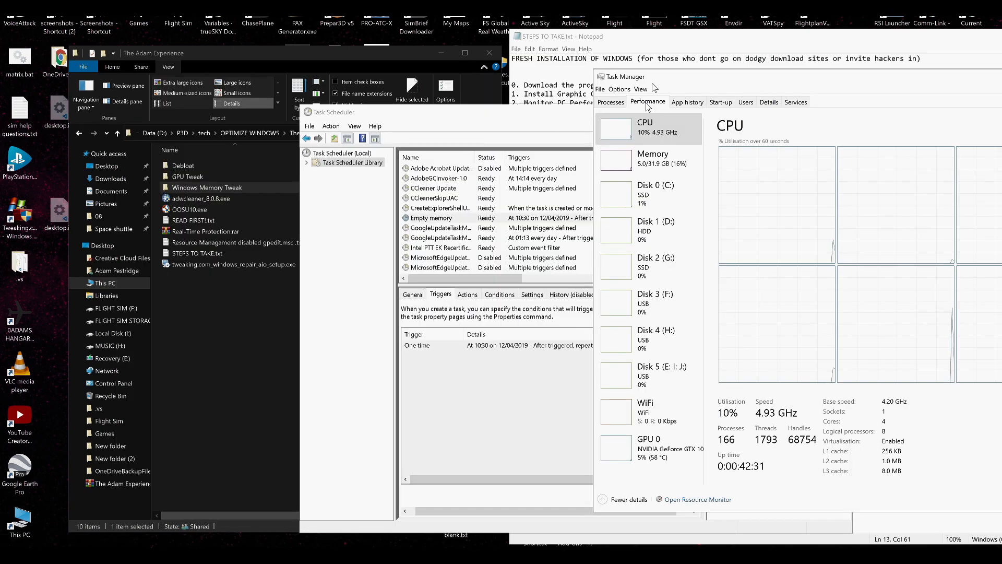
left_click(653, 157)
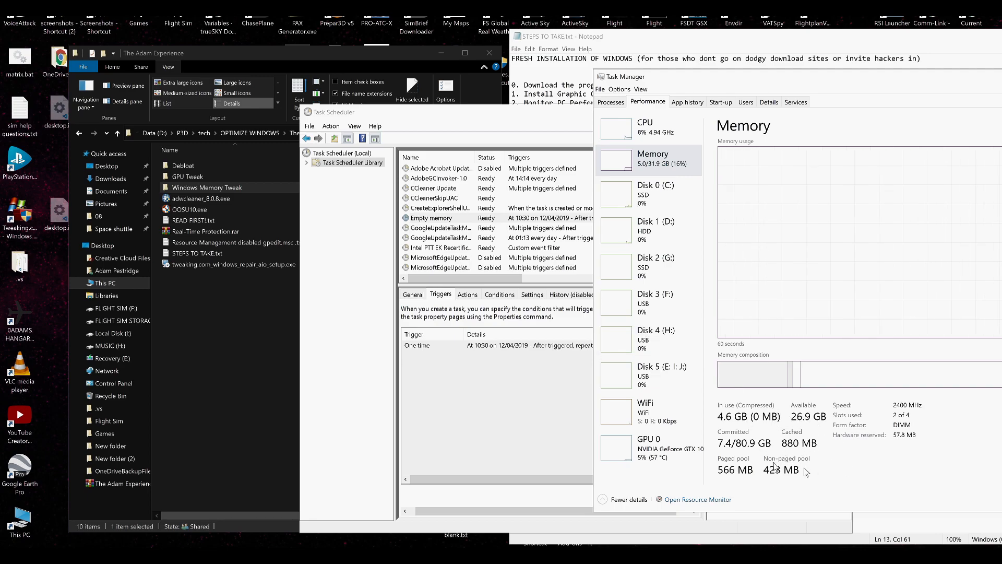
left_click_drag(710, 82, 326, 91)
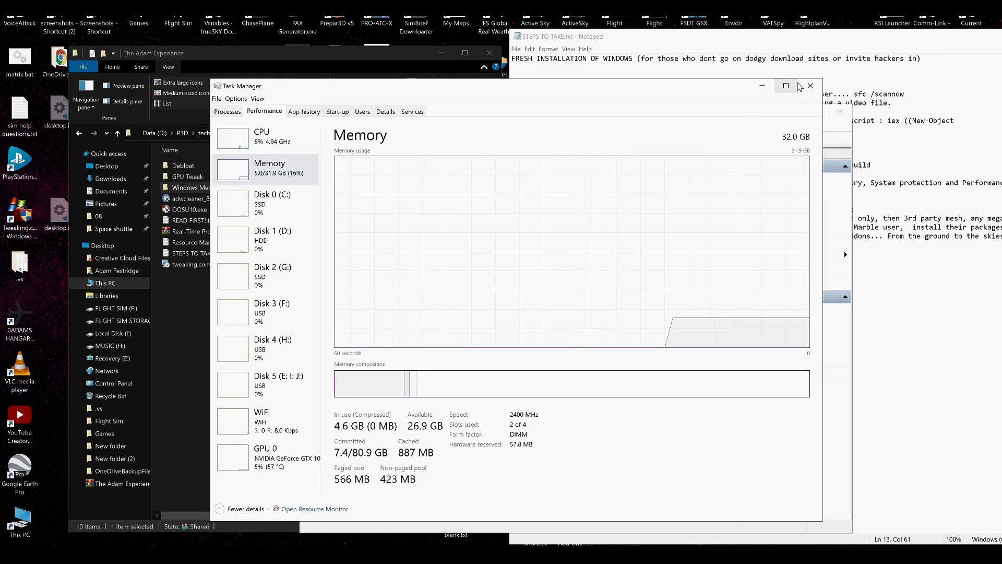
left_click(818, 87)
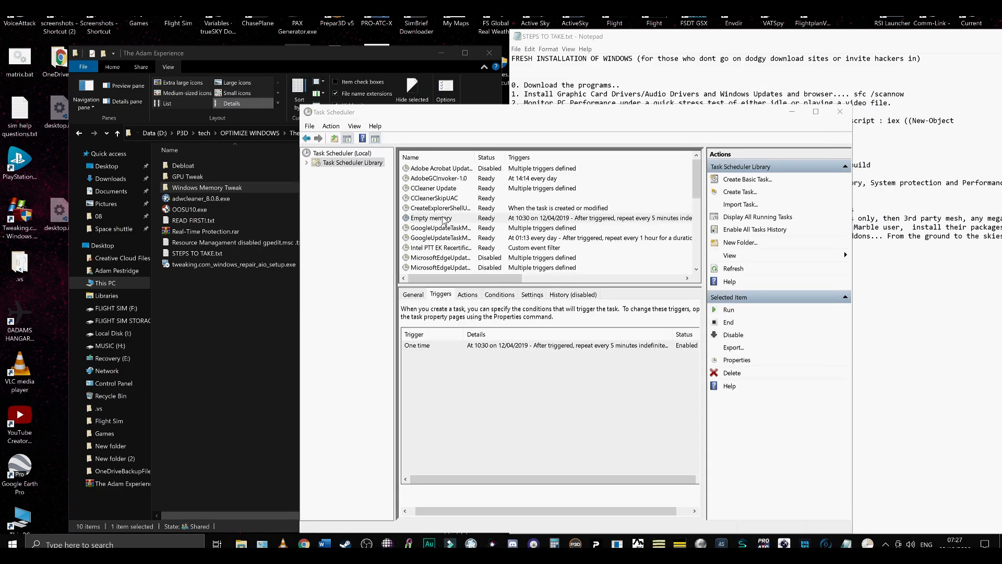
- View the contents of the GPU Tweak folder, then highlight the CPU tweaking video line in STEPS TO TAKE.txt
left_click(411, 219)
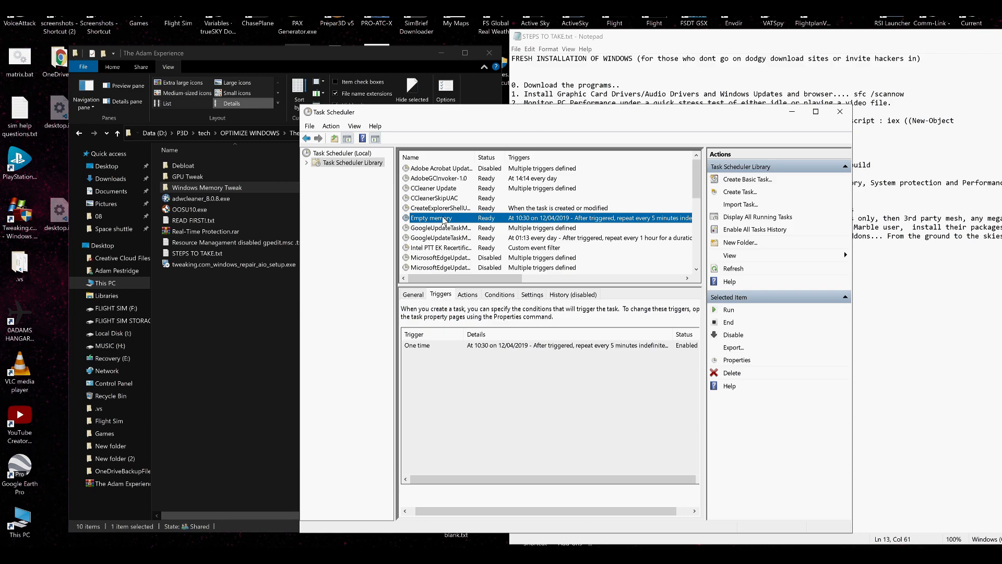
double_click(203, 181)
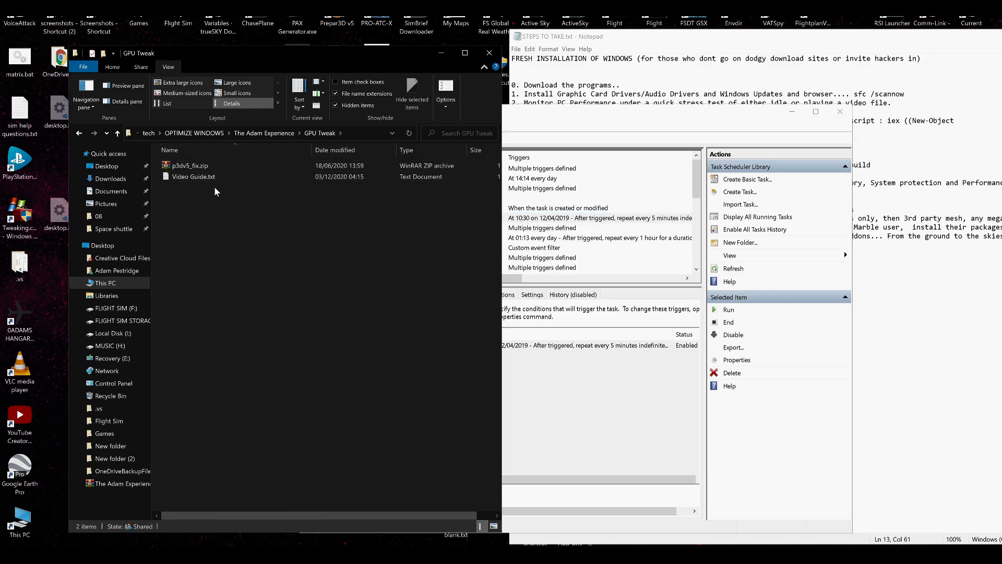
left_click(283, 132)
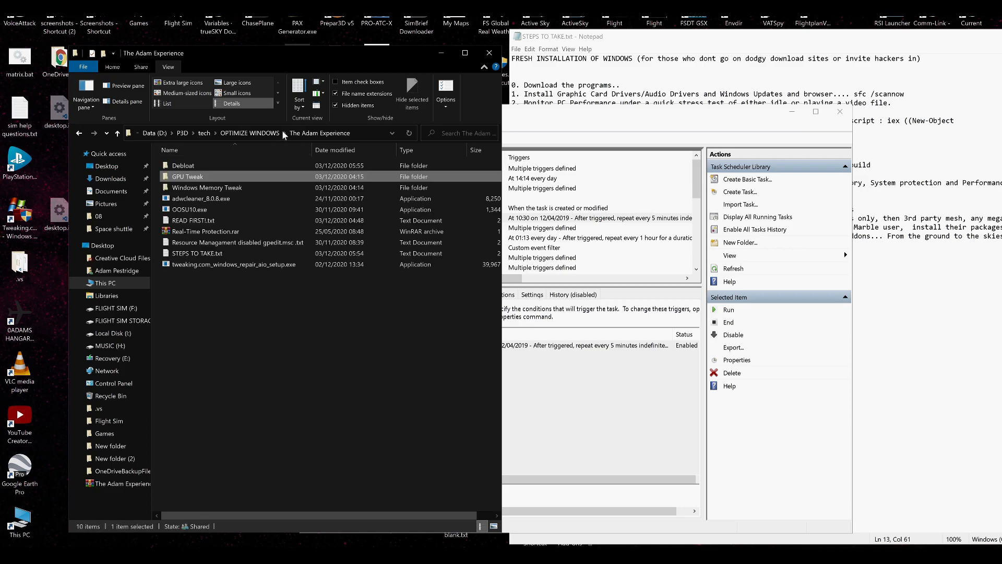
left_click(500, 356)
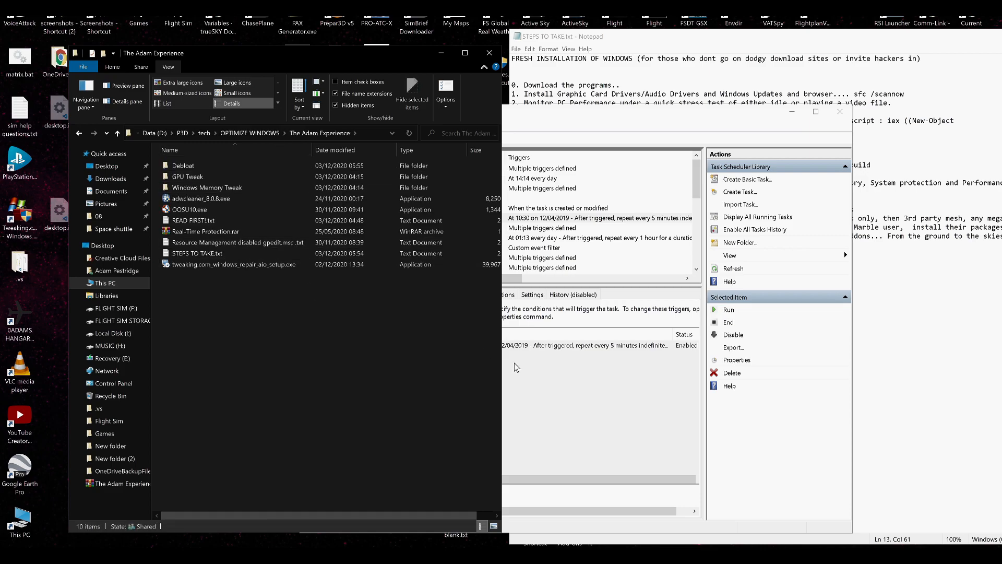
left_click(876, 314)
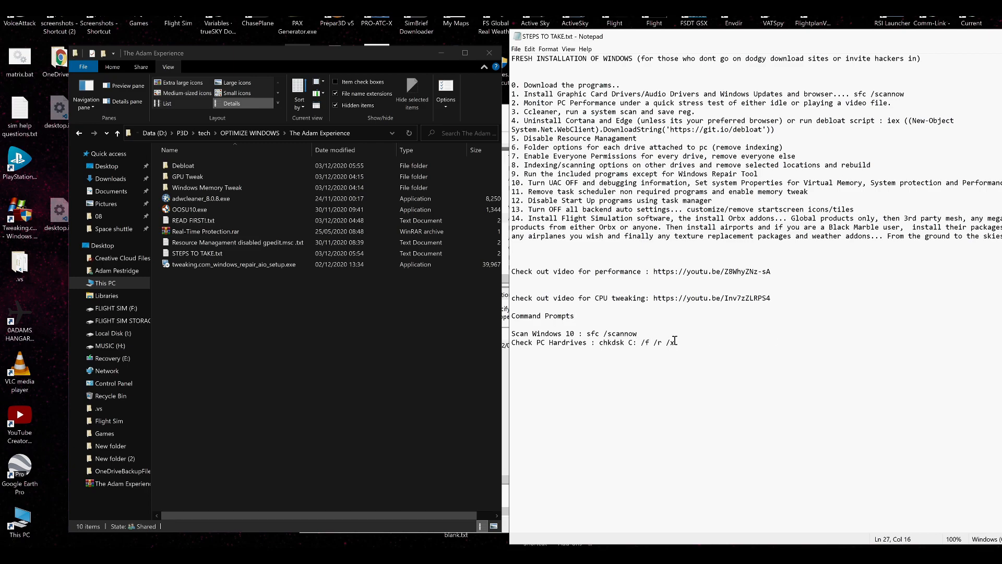
left_click_drag(774, 301, 564, 287)
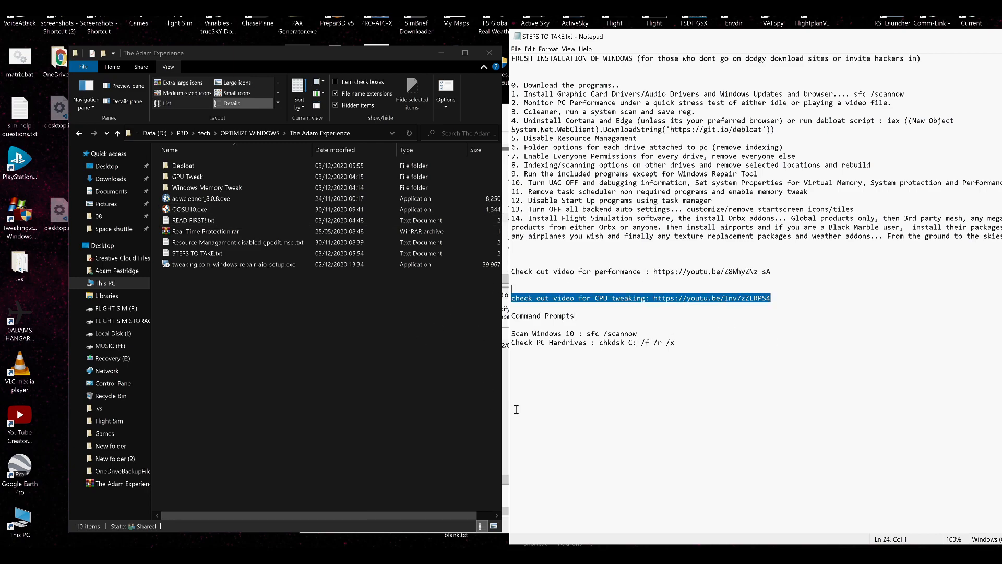
- Return to Task Scheduler, widen the Name column and review the Process Lasso Core Engine Only and Tweaking.com Windows Repair tasks
left_click_drag(347, 60, 299, 60)
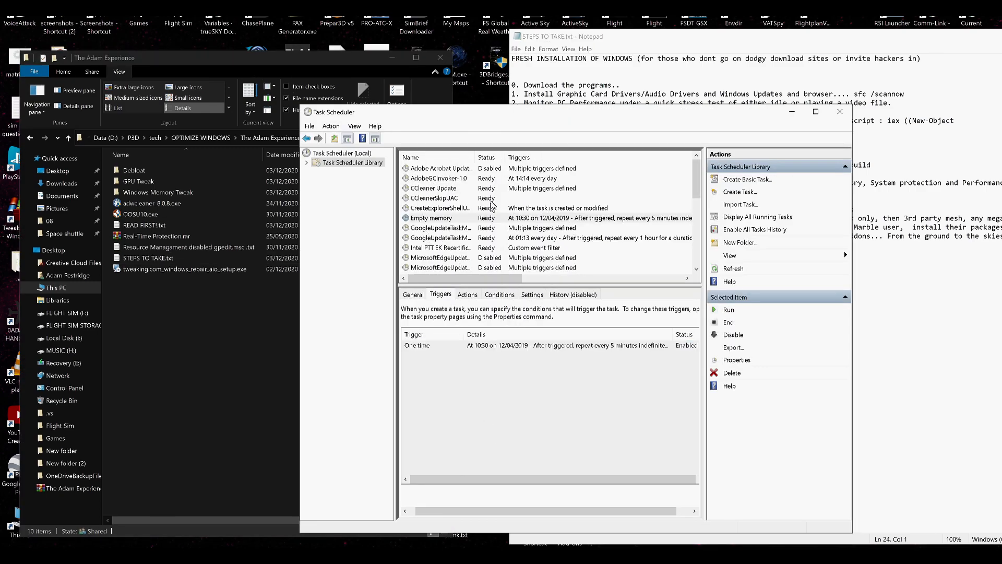
left_click_drag(475, 157, 505, 156)
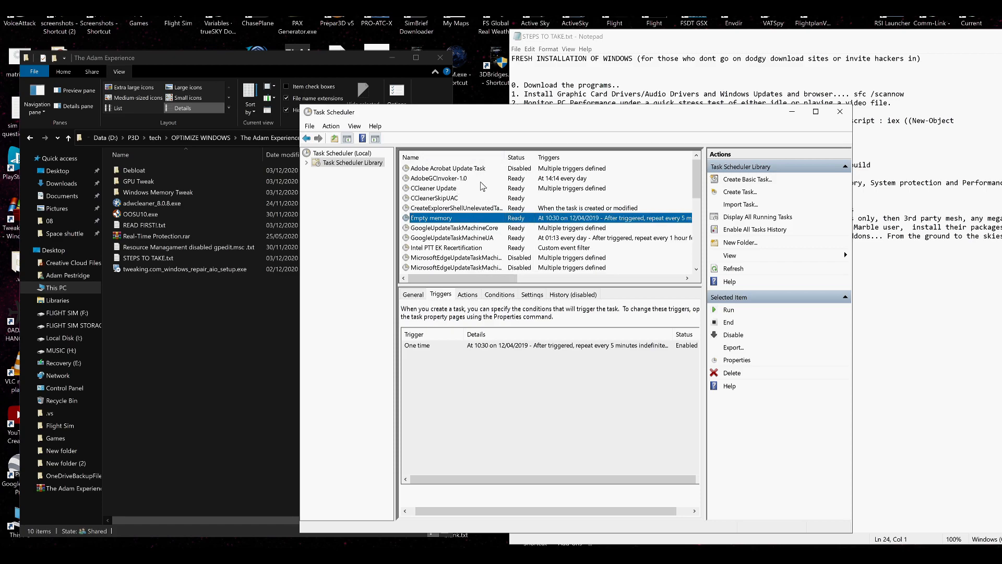
scroll(477, 195, "down", 4)
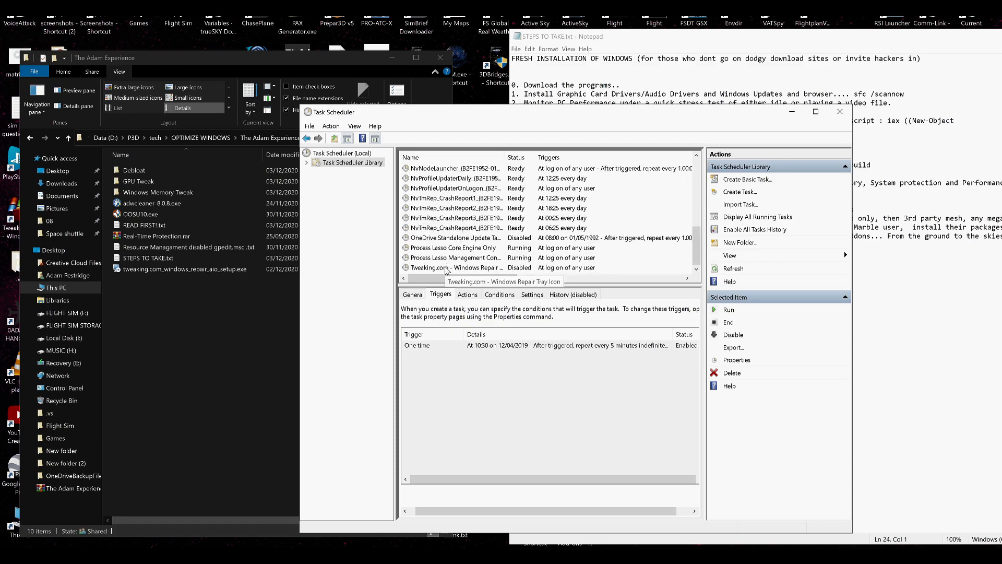
left_click(453, 249)
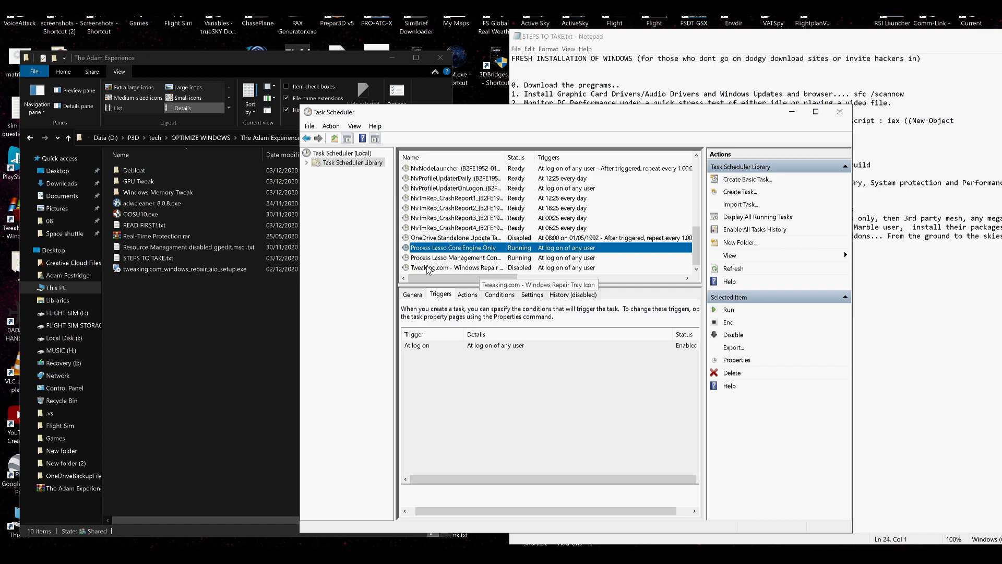
left_click(470, 269)
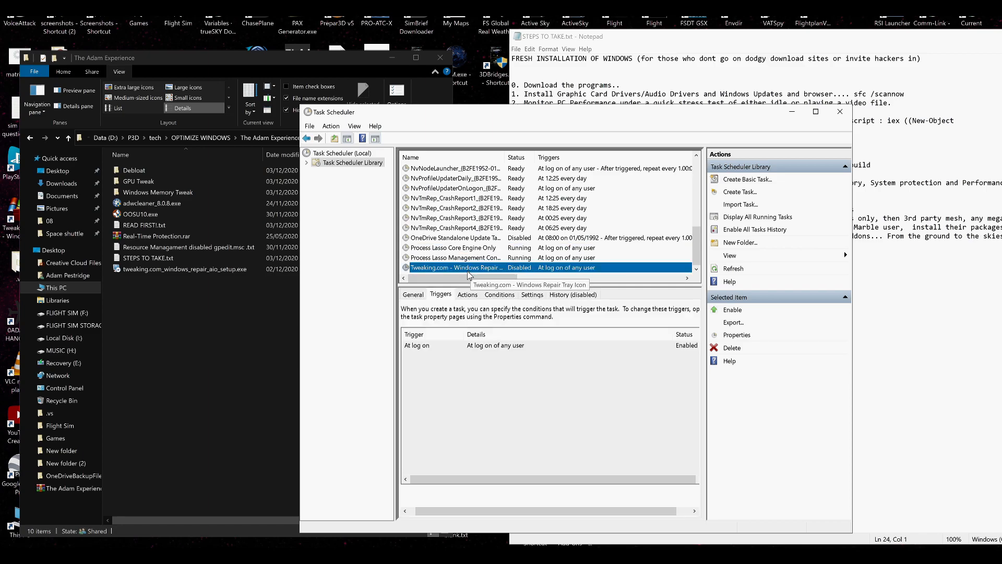
- Delete the Tweaking.com - Windows Repair Tray Icon task and the disabled OneDrive Standalone Update task
left_click(737, 348)
left_click(500, 361)
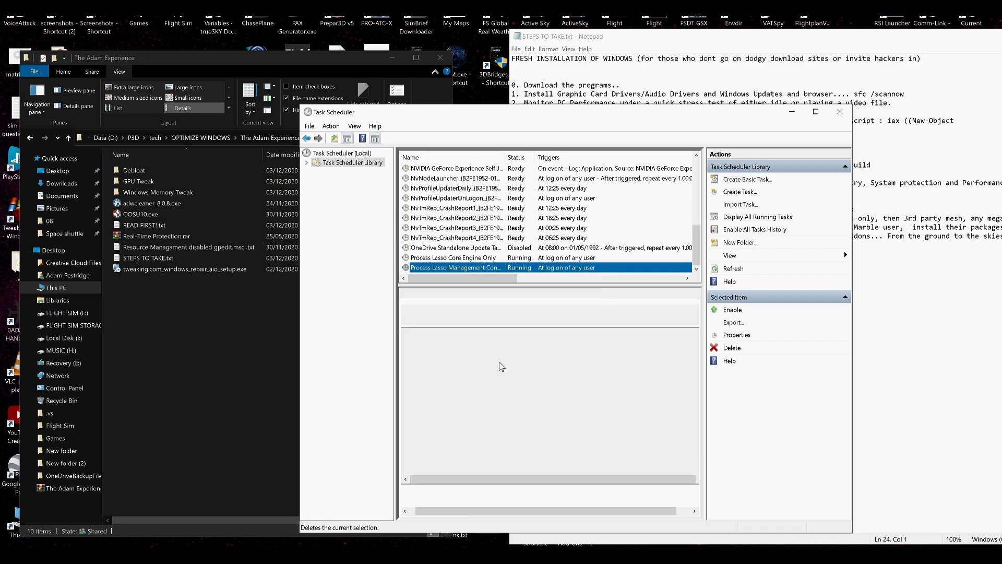
left_click(449, 250)
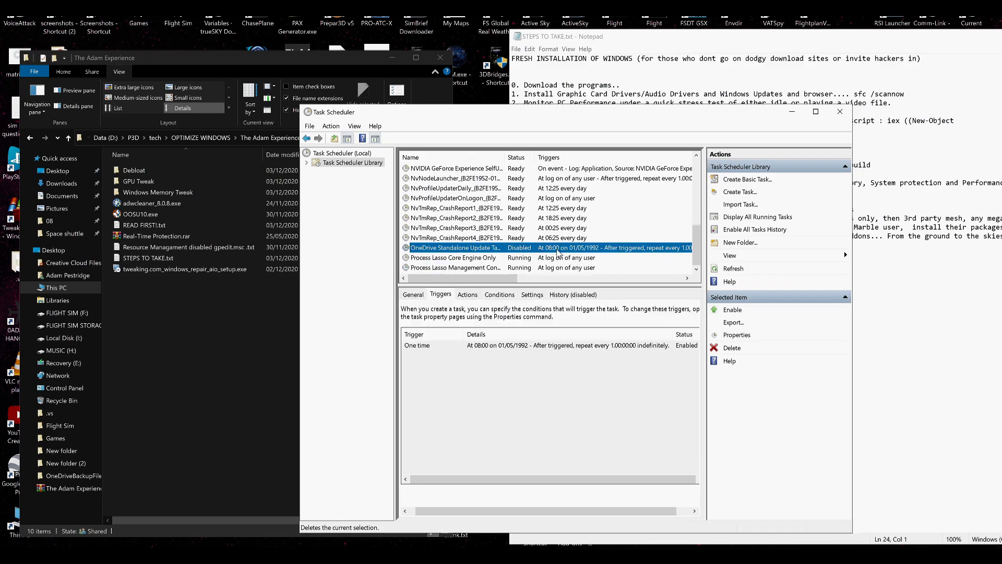
left_click(731, 349)
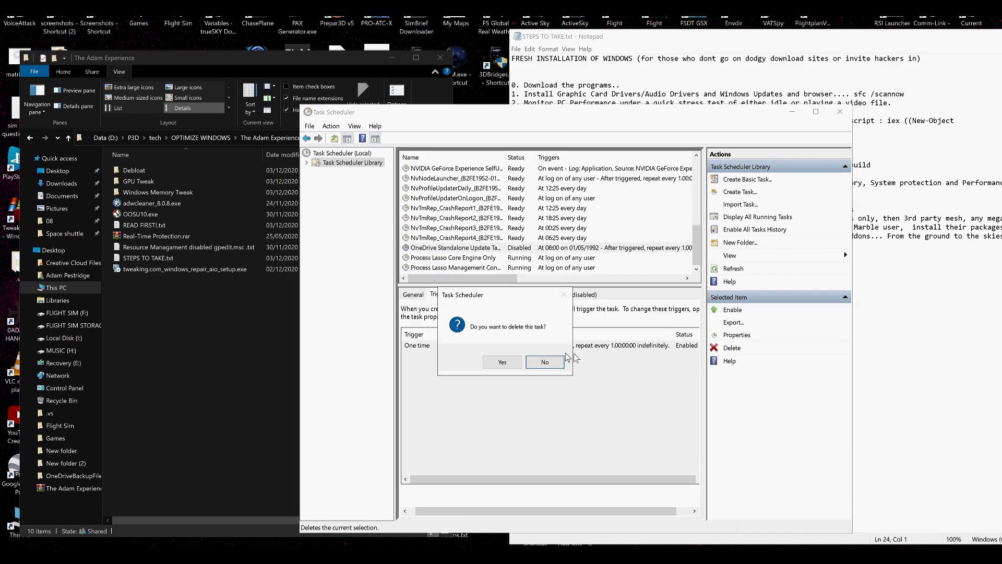
left_click(520, 361)
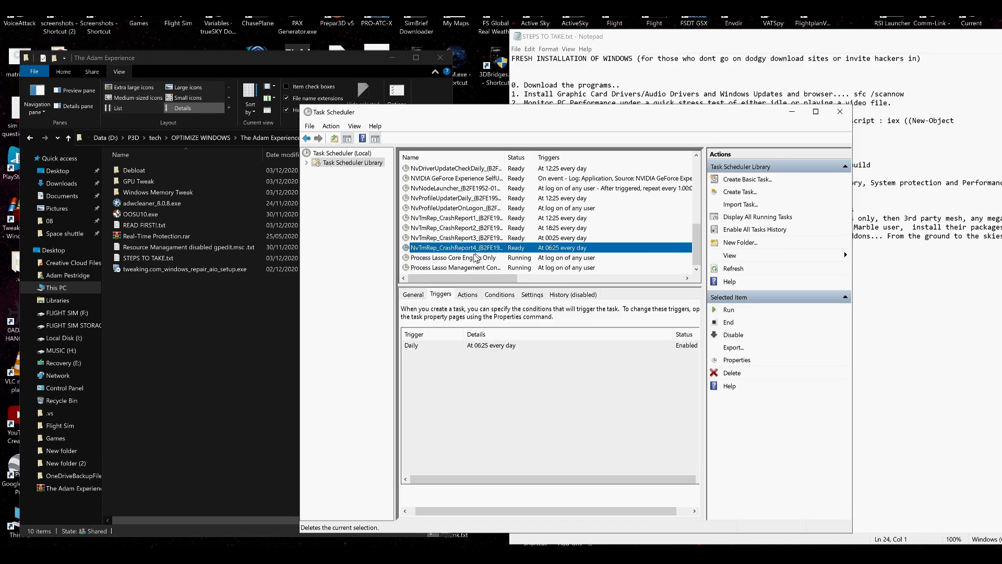
- Review the MSIAfterburner task's trigger and the neighbouring entries in the scheduled task list
scroll(501, 232, "up", 1)
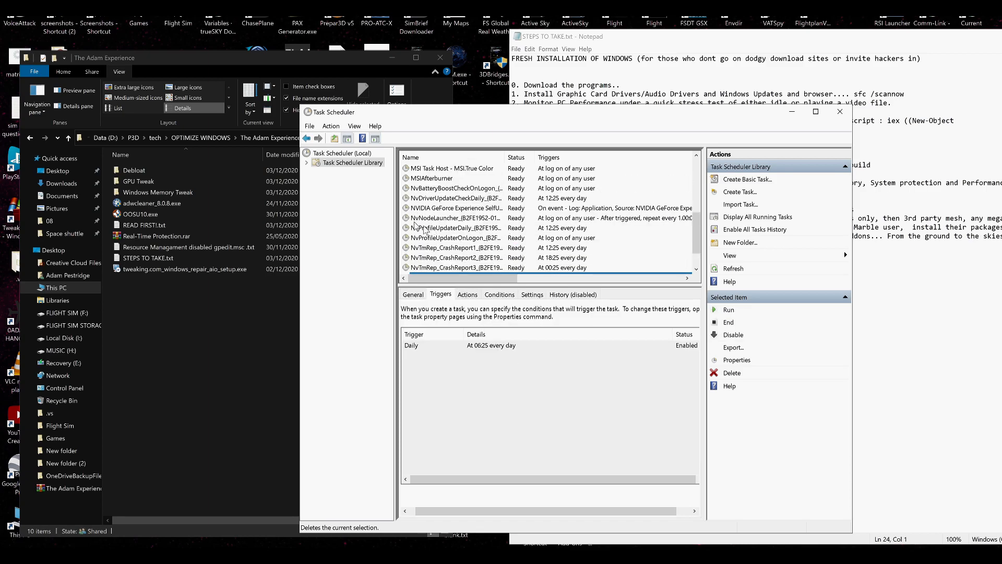
scroll(429, 200, "up", 2)
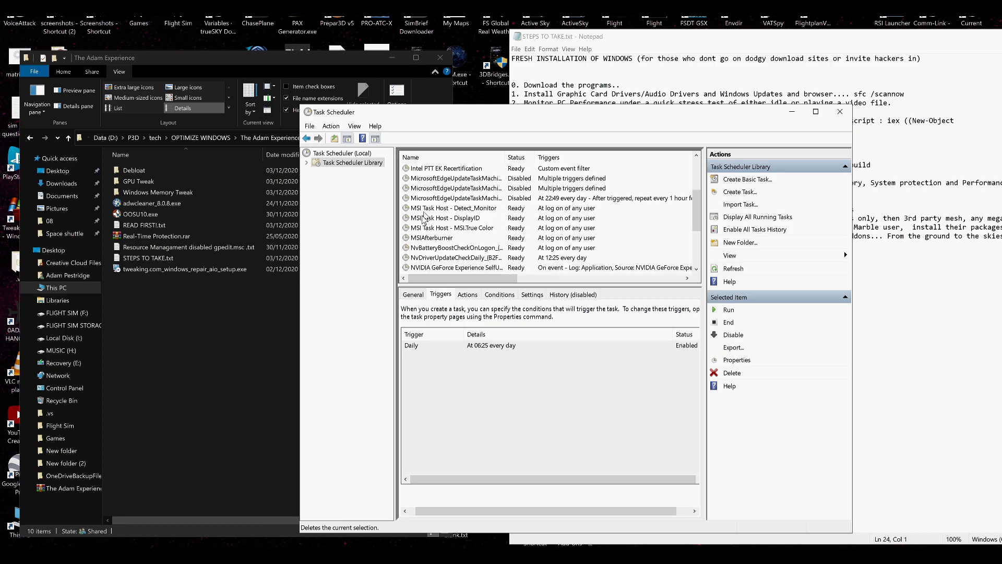
left_click(415, 238)
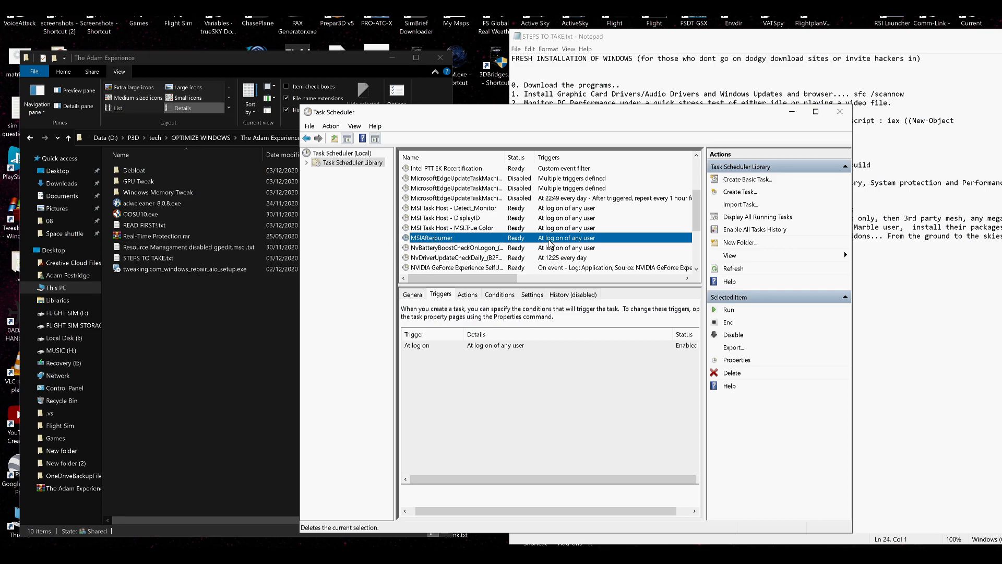
scroll(459, 245, "up", 1)
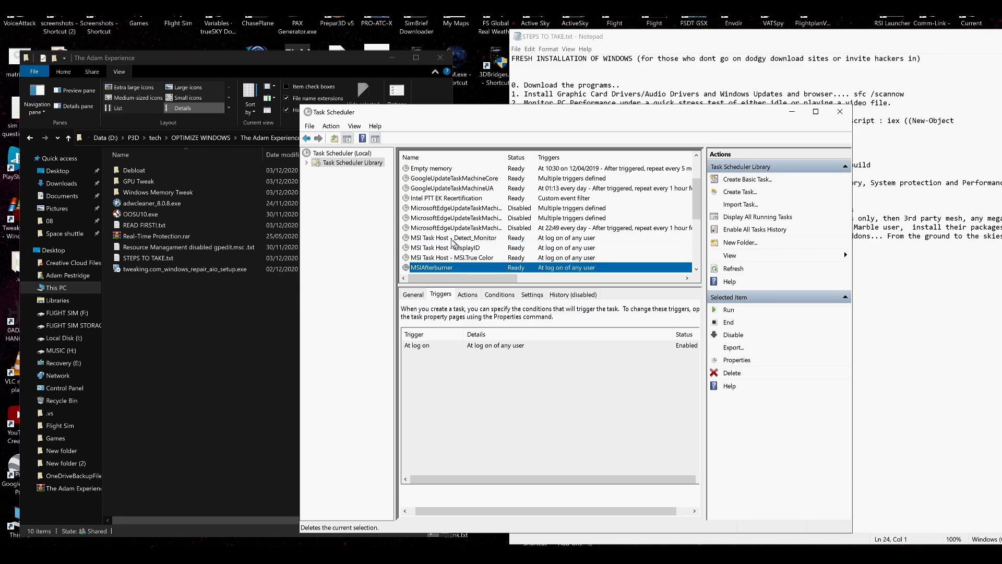
- Delete the three disabled MicrosoftEdgeUpdateTaskMachine tasks from the library
left_click(454, 228)
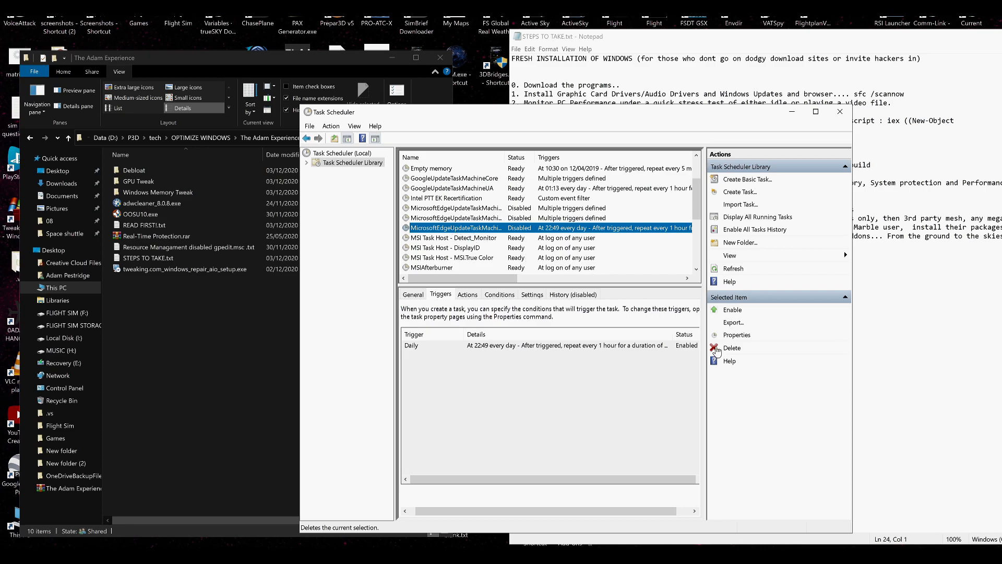
left_click(715, 349)
left_click(522, 362)
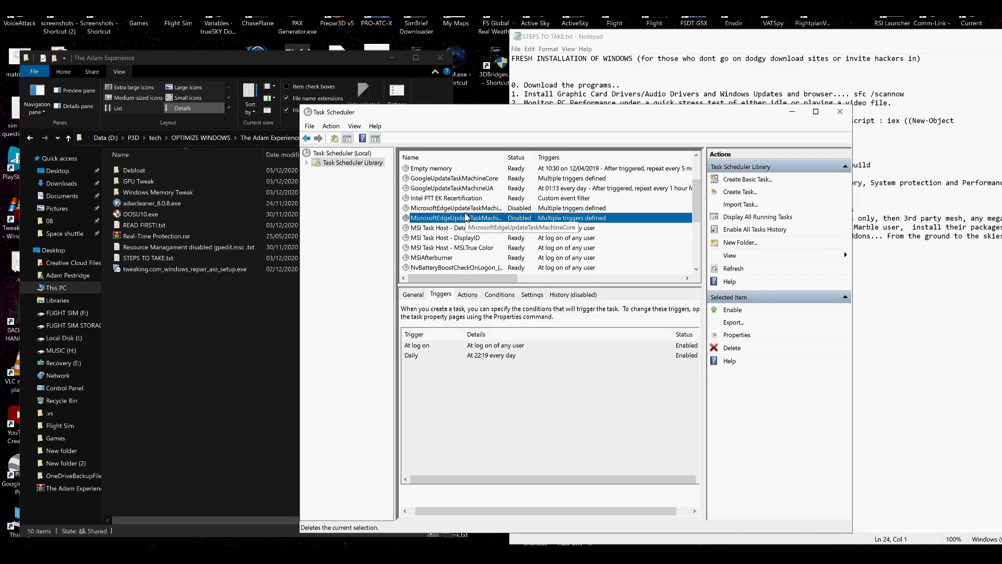
left_click(721, 350)
left_click(502, 364)
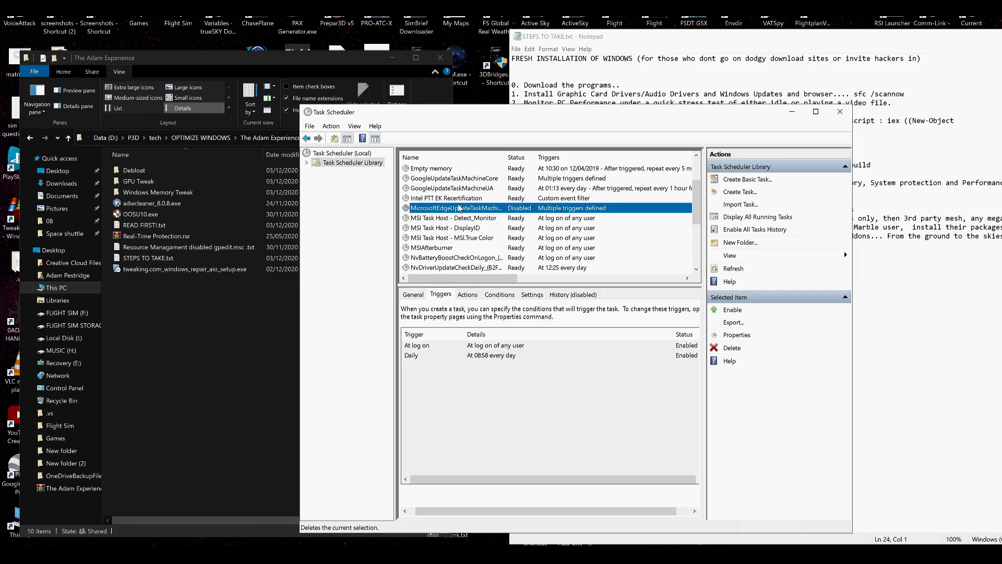
left_click(715, 349)
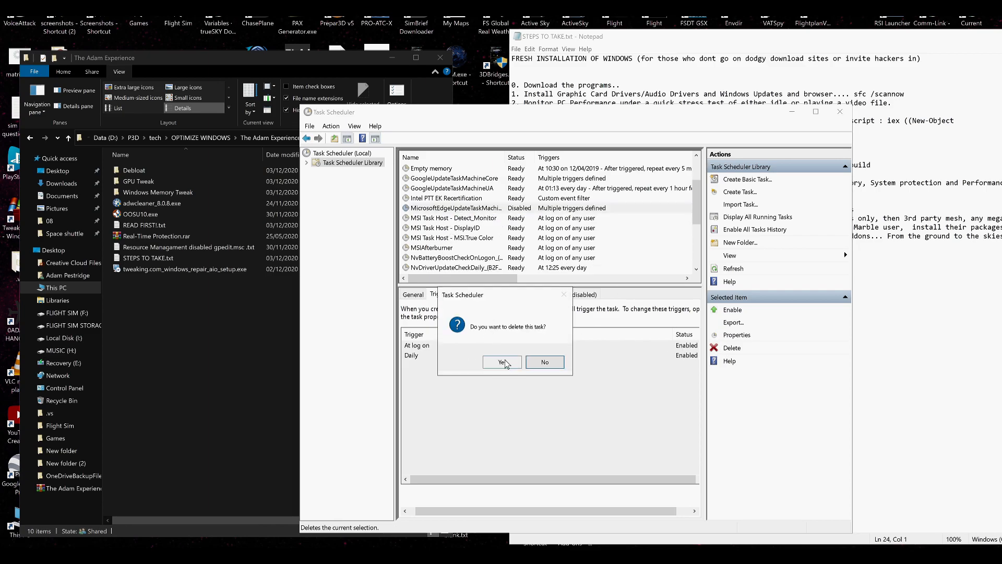
left_click(502, 362)
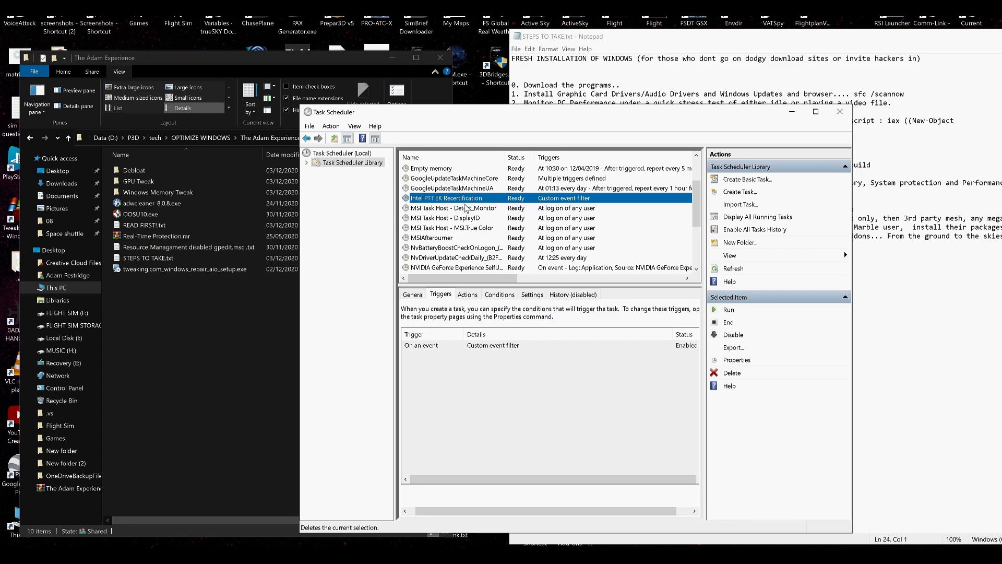
- Review the general details of Intel PTT EK Recertification, and the description, triggers and actions of GoogleUpdateTaskMachineUA
scroll(467, 207, "up", 2)
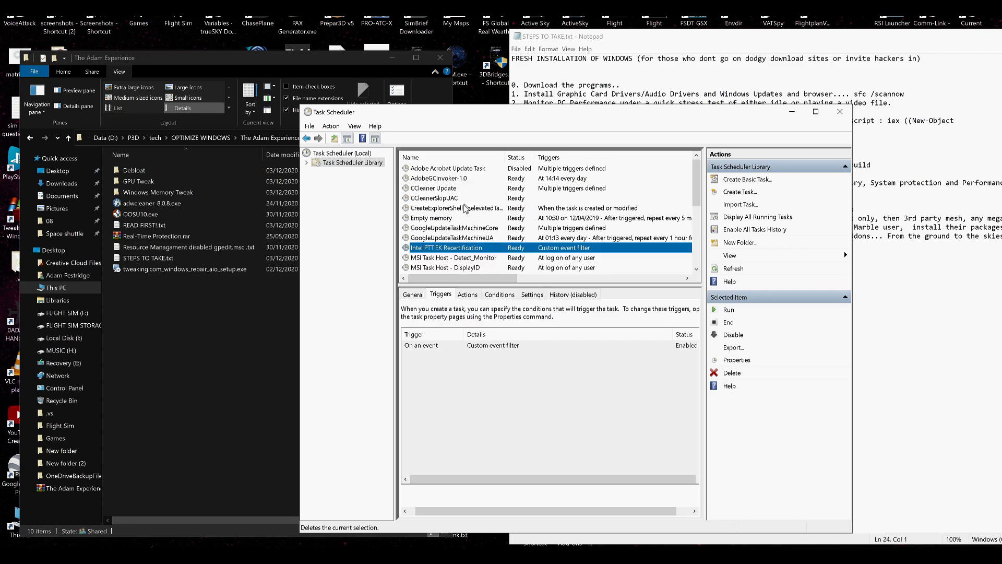
left_click(413, 294)
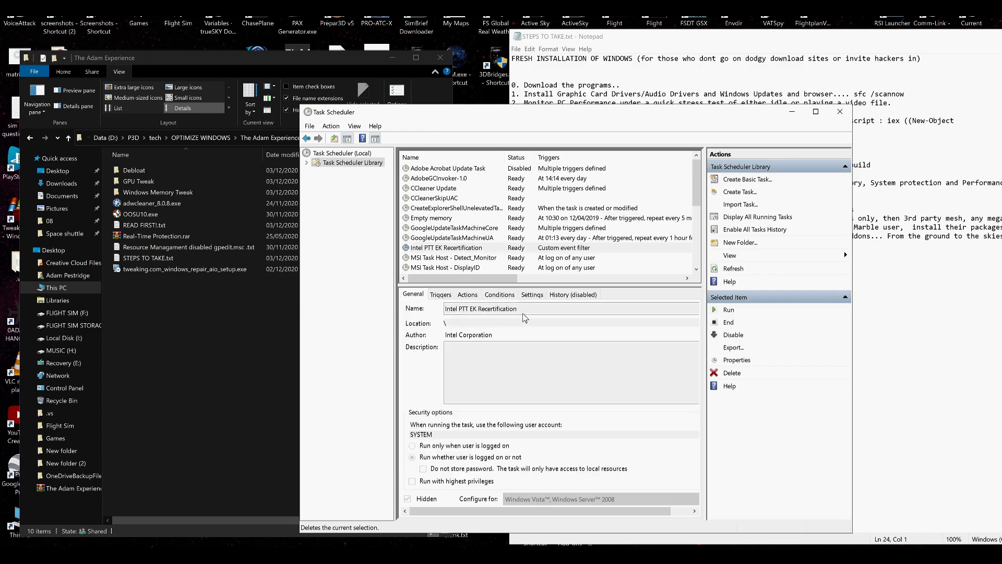
left_click(448, 238)
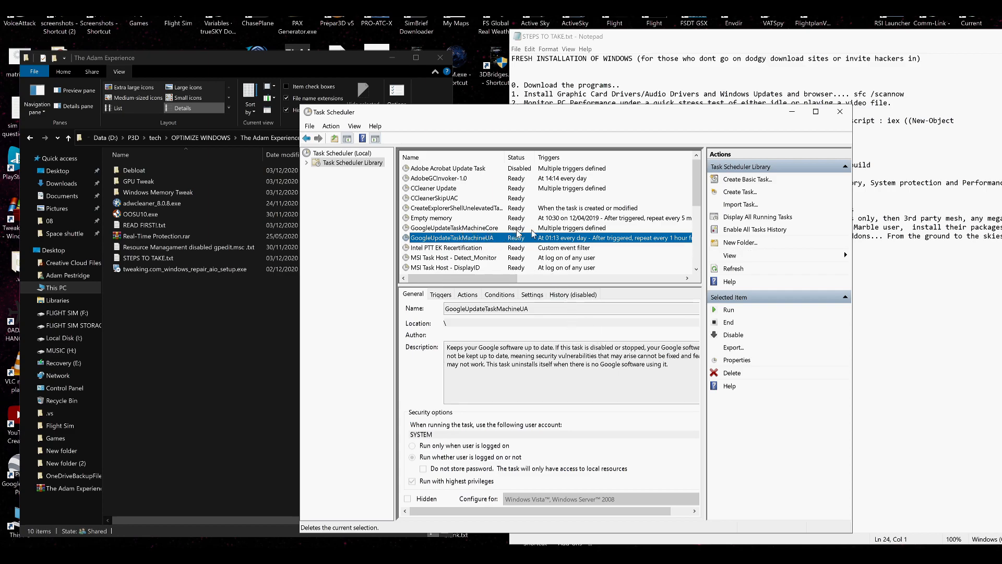
left_click(432, 297)
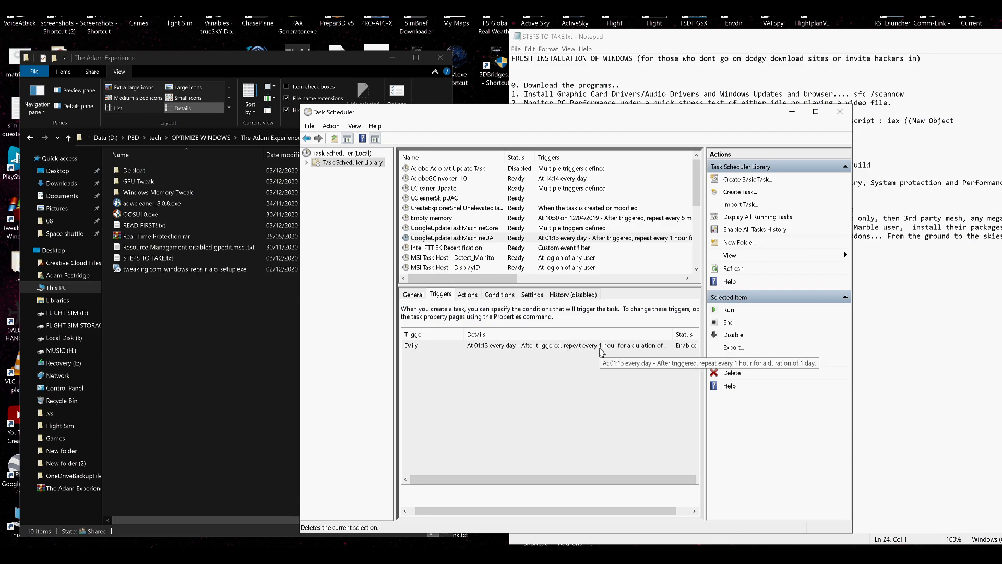
left_click(470, 294)
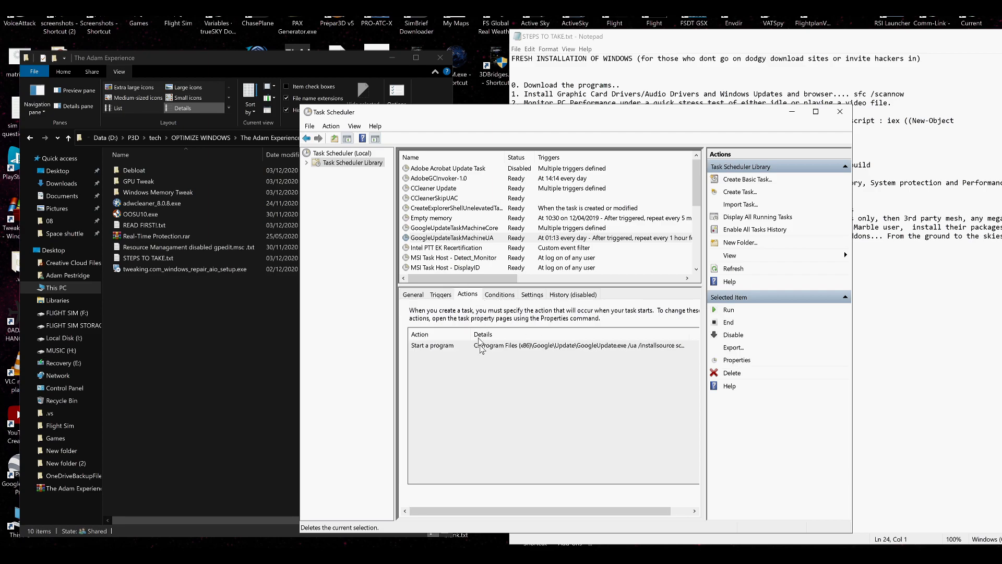
left_click(451, 295)
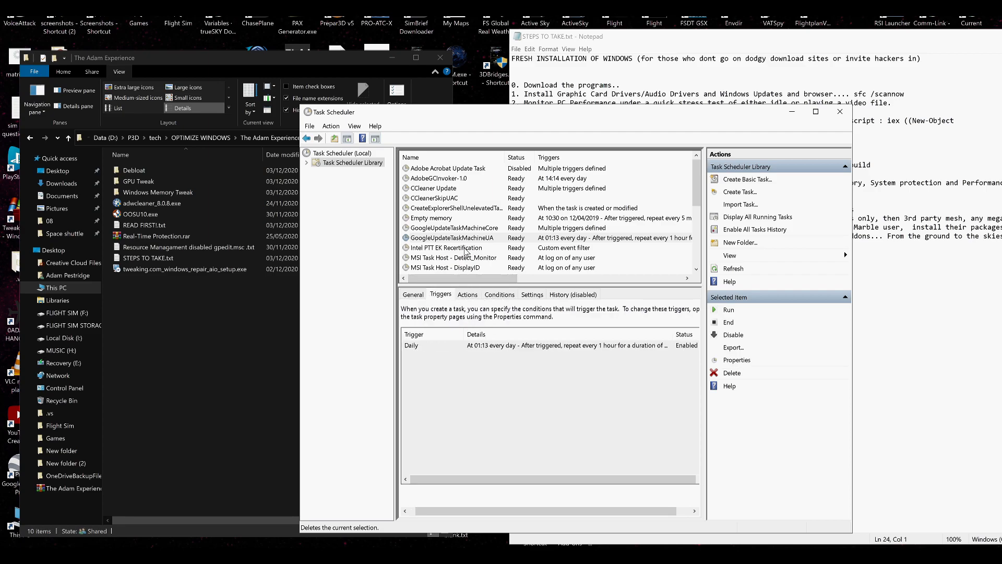
- Open the daily trigger of the GoogleUpdateTaskMachineUA task for editing
left_click(469, 241)
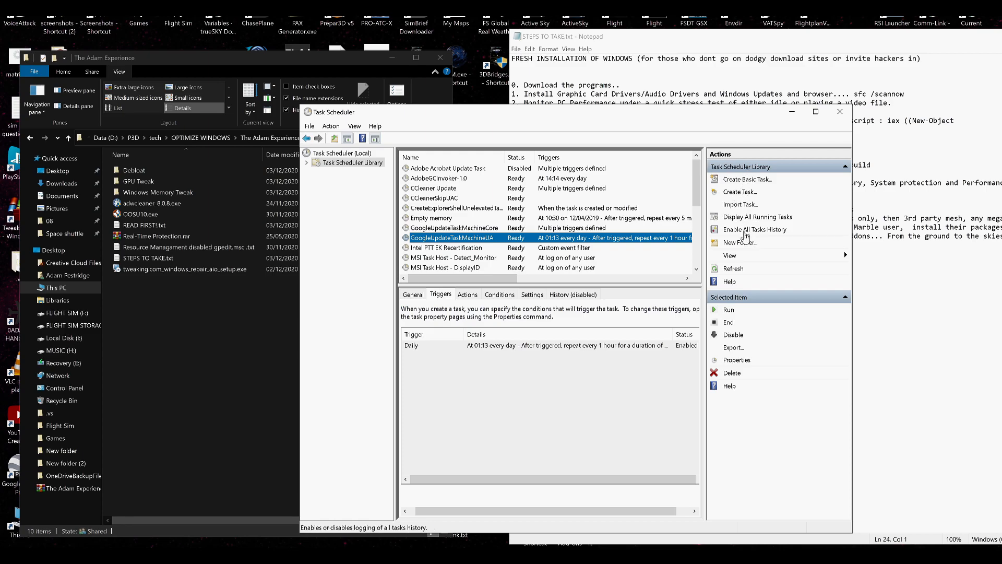
right_click(516, 241)
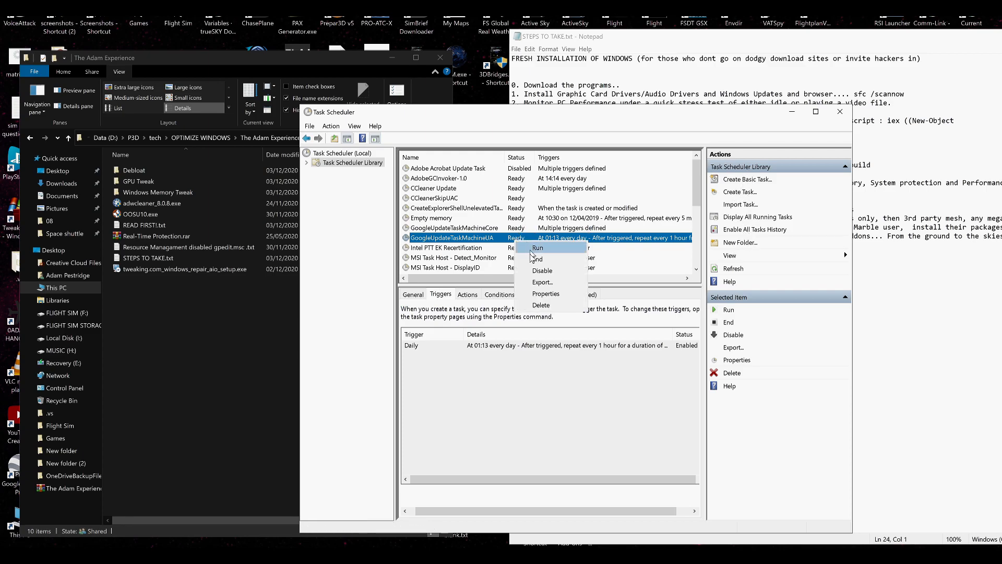
left_click(545, 294)
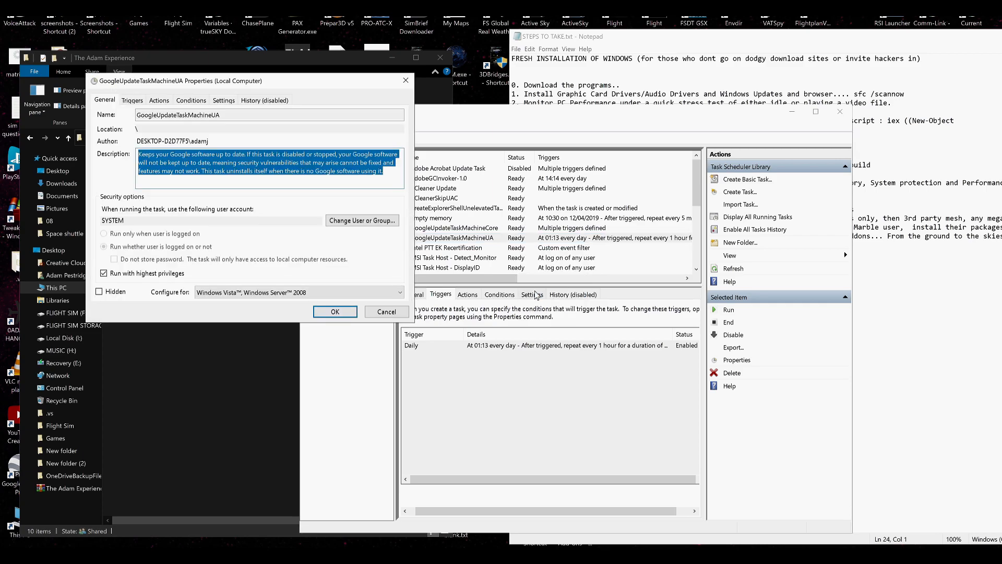
left_click_drag(241, 86, 533, 201)
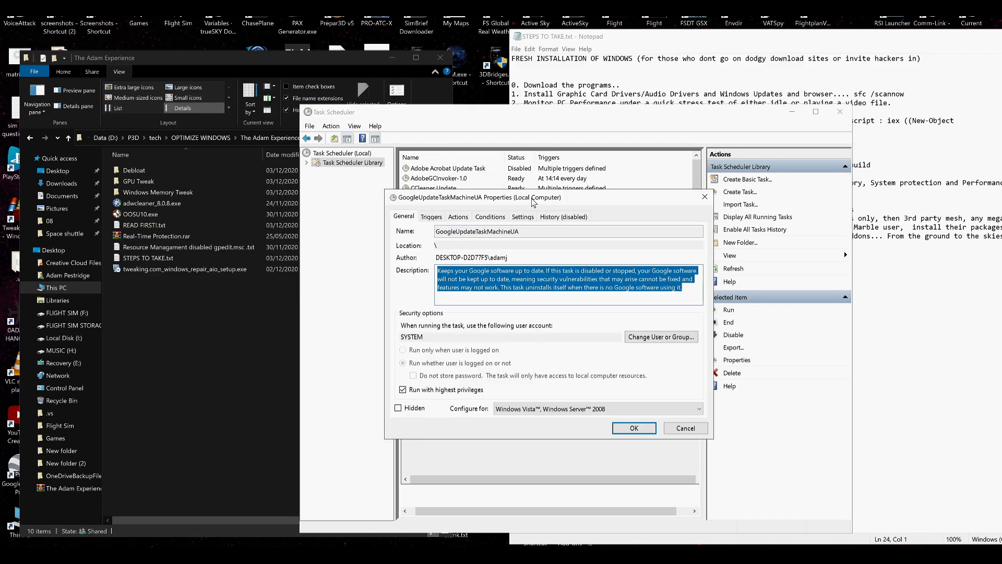
left_click(441, 218)
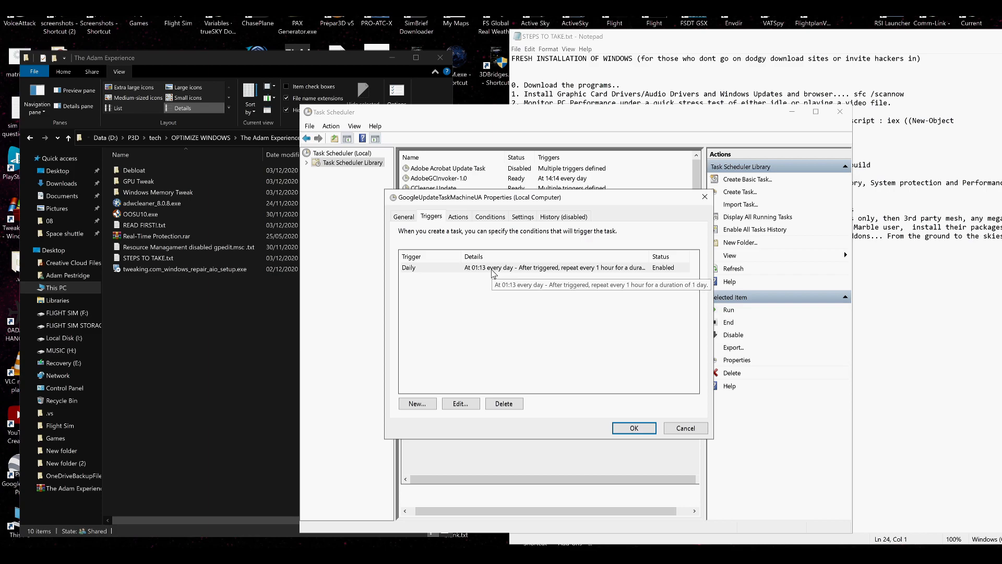
left_click(491, 269)
left_click(448, 403)
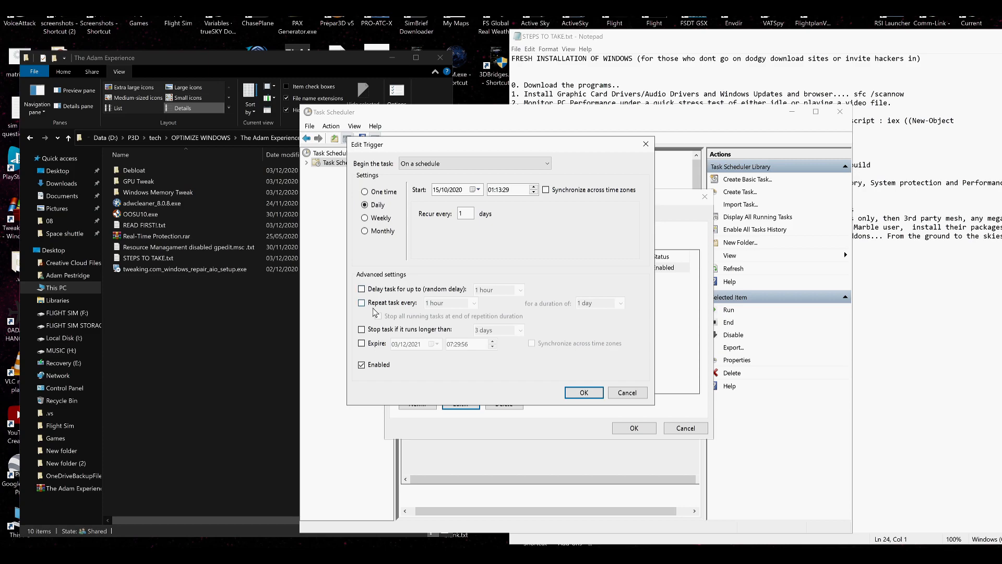
- Try the 1 hour repeat interval and the random delay option on the GoogleUpdateTaskMachineUA daily trigger
left_click(373, 306)
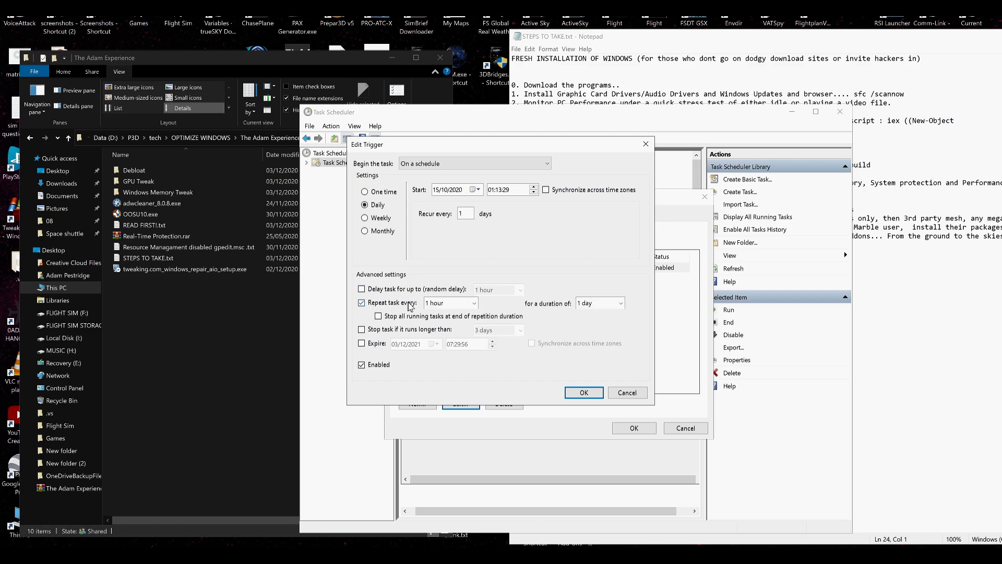
left_click(474, 303)
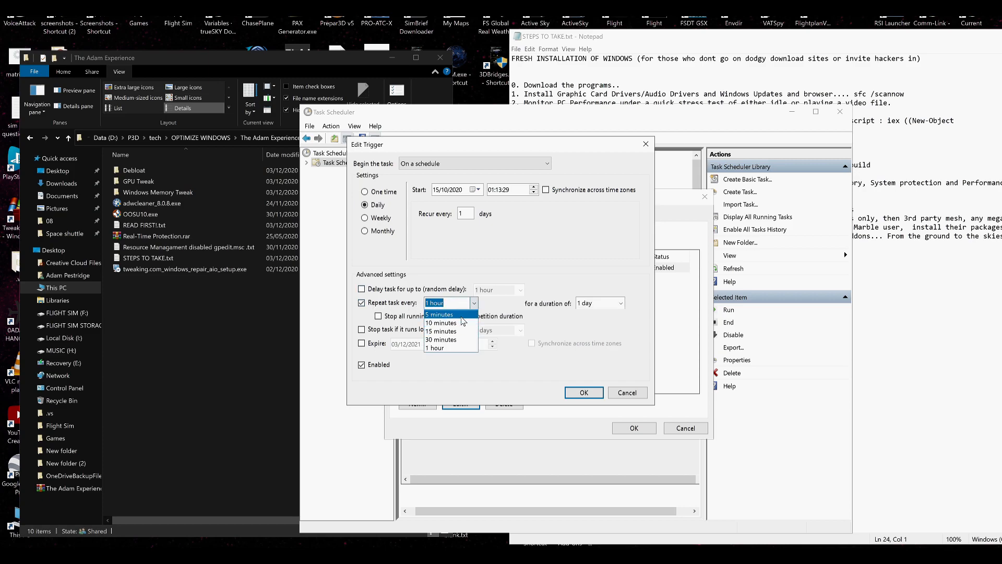
left_click(439, 348)
left_click(366, 304)
left_click(372, 294)
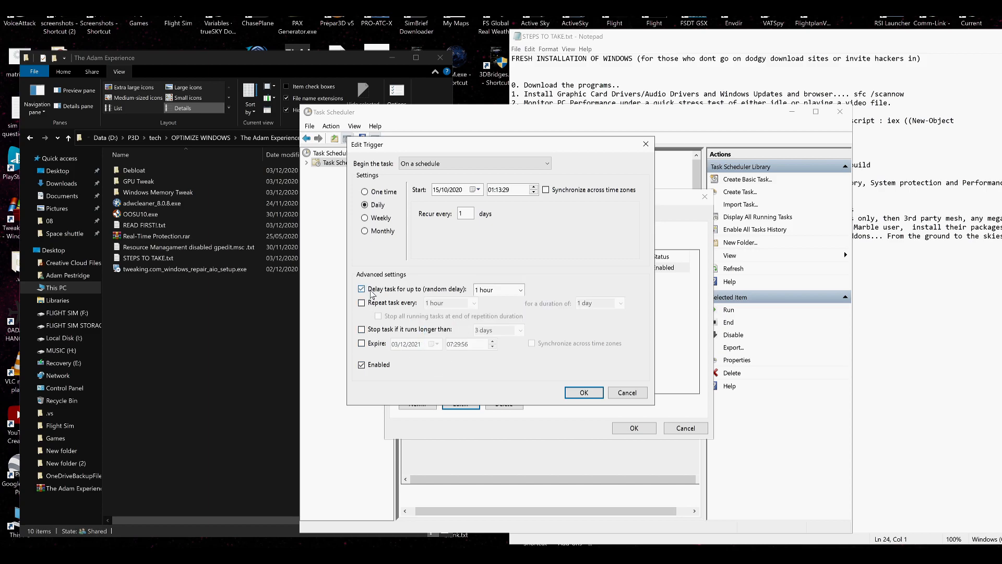
left_click(372, 294)
left_click(371, 305)
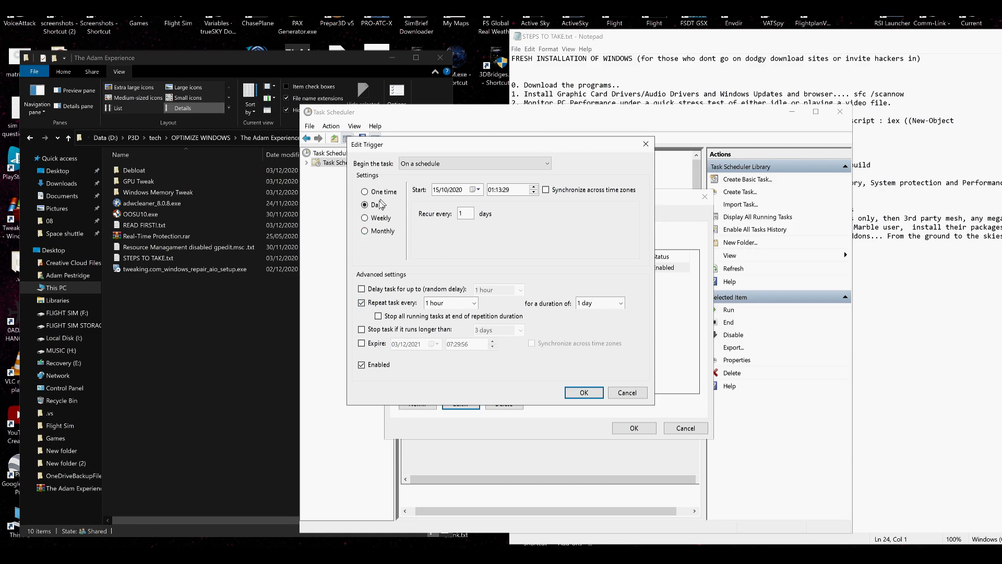
- Turn off task repetition for the GoogleUpdateTaskMachineUA daily trigger and save the task's properties
left_click(361, 303)
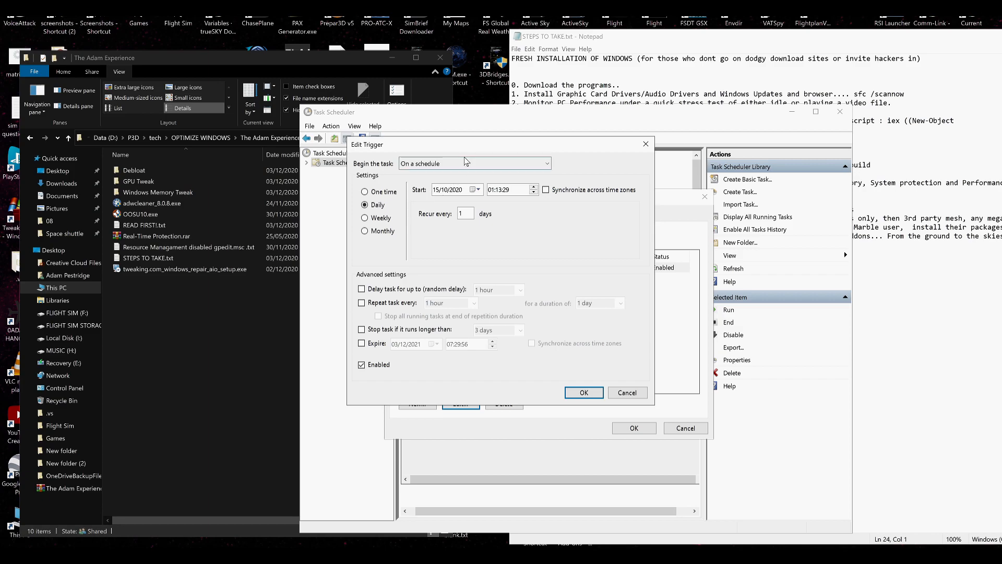
left_click(600, 394)
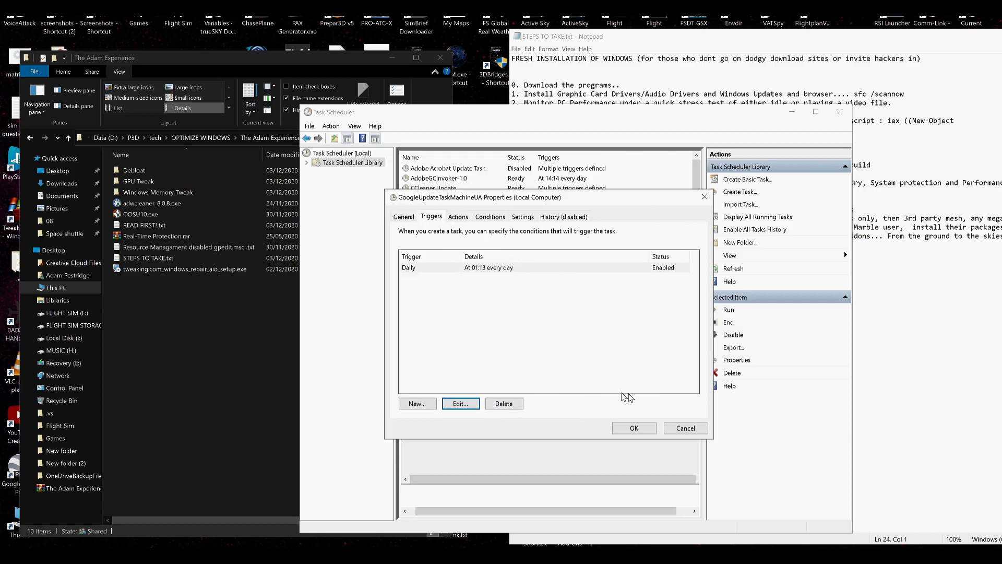
left_click(623, 426)
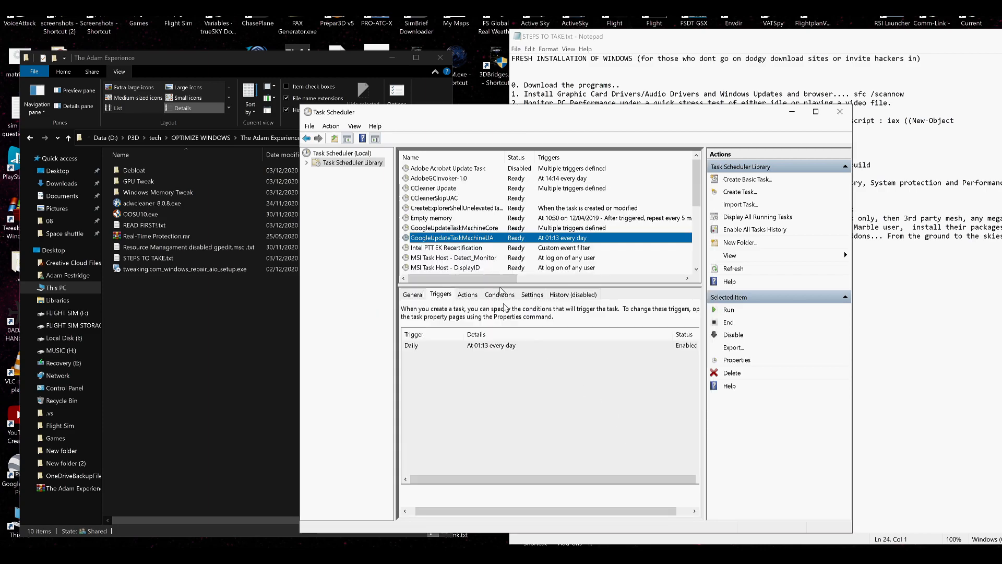
- Review the triggers of the GoogleUpdateTaskMachineCore, CreateExplorerShellUnelevated and CCleanerSkipUAC tasks
left_click(486, 229)
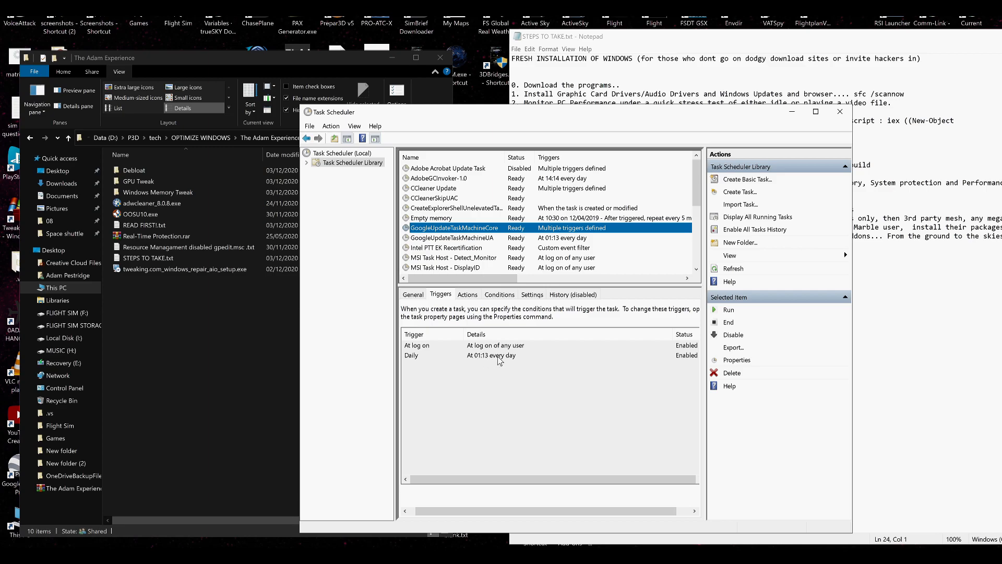
left_click(491, 208)
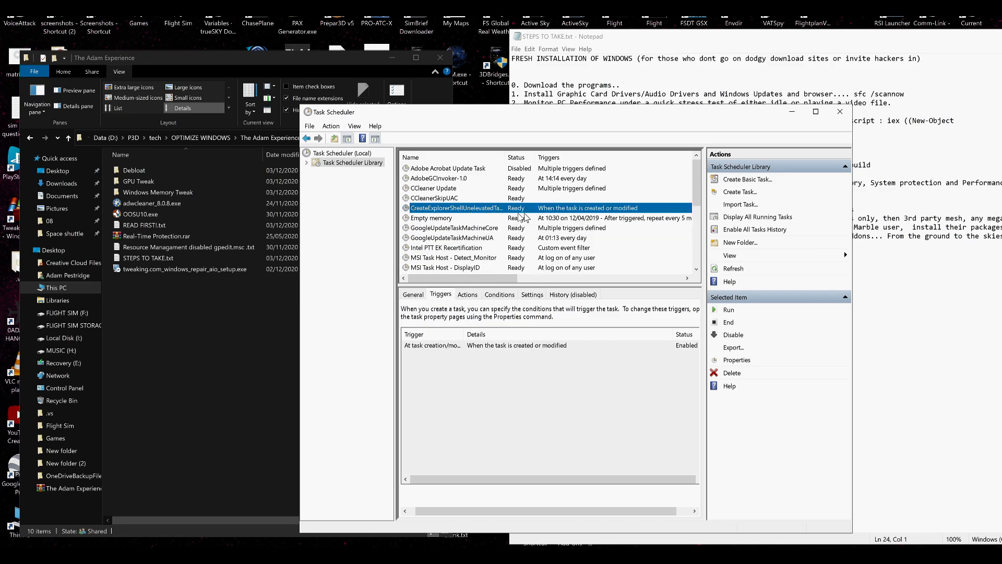
left_click(474, 199)
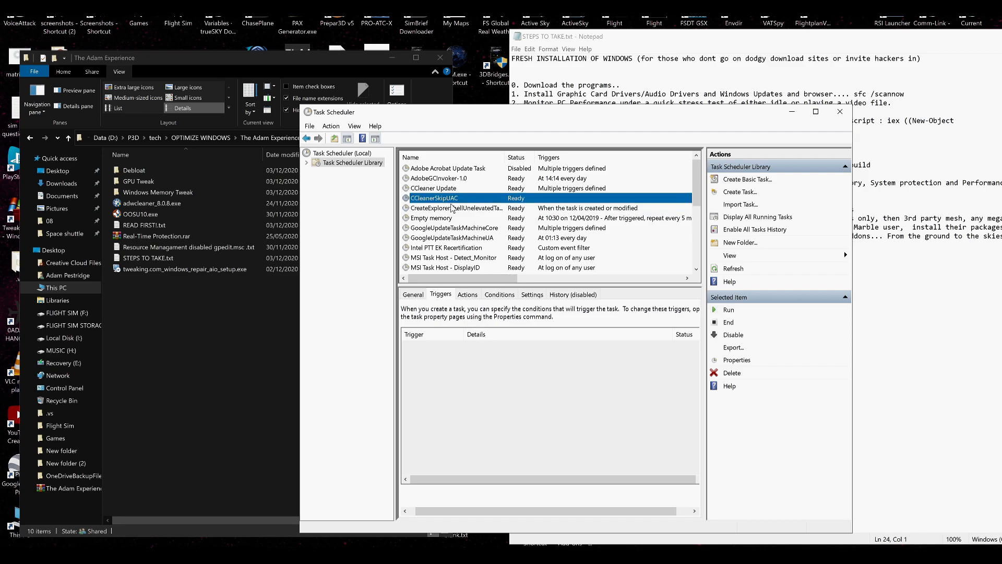
- Delete the CCleaner Update and CCleanerSkipUAC tasks from the Task Scheduler Library
left_click(455, 189)
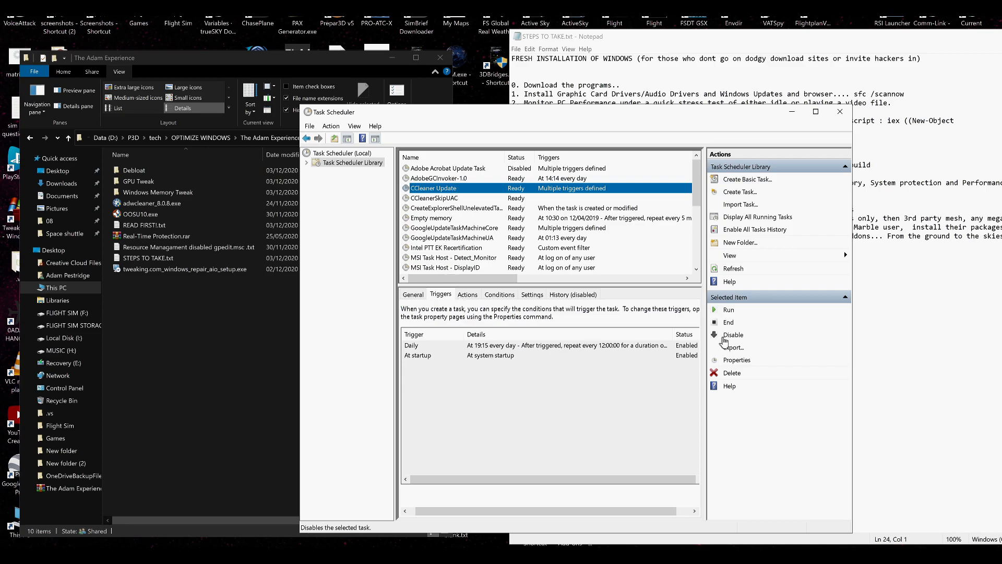
left_click(731, 373)
left_click(510, 368)
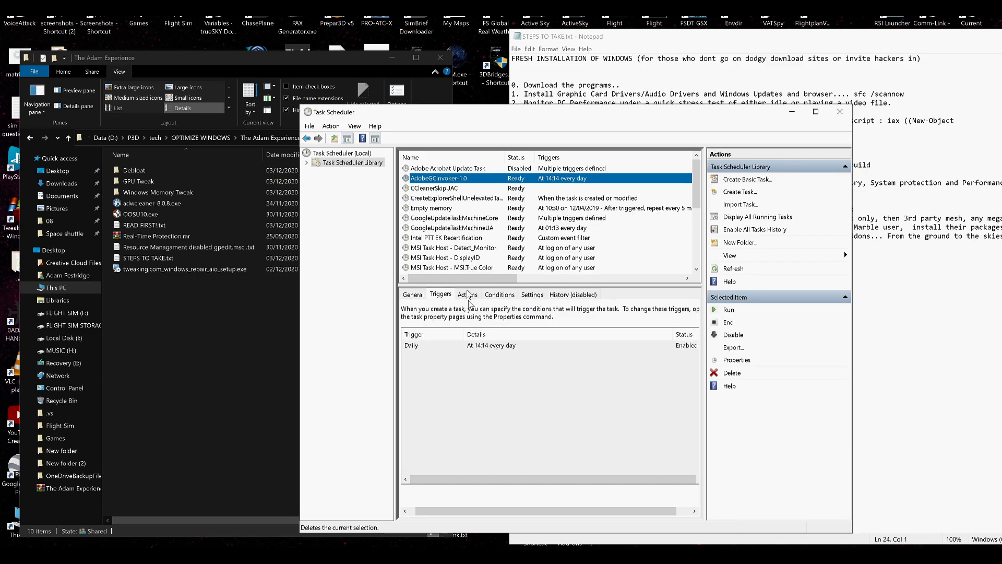
left_click(467, 189)
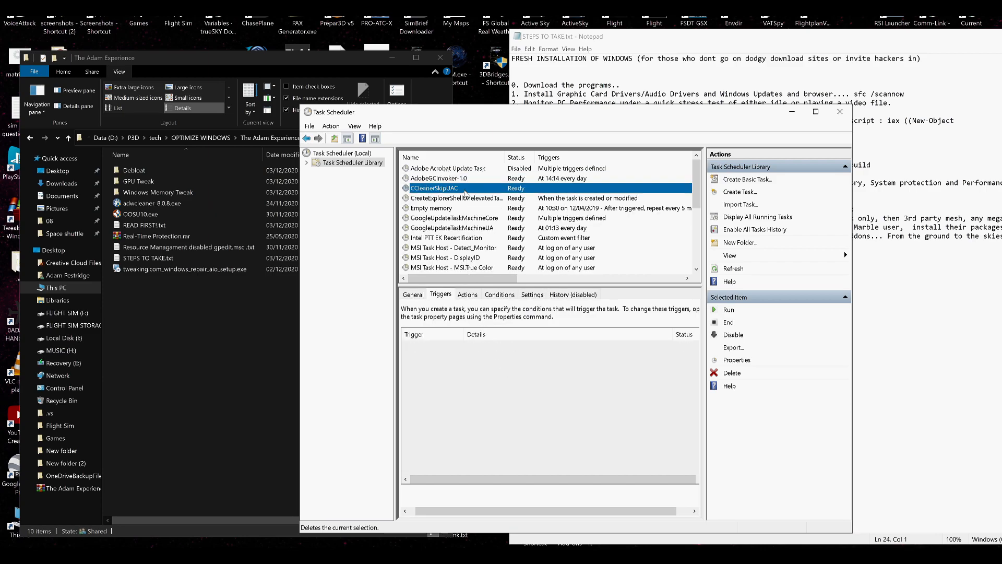
left_click(723, 374)
left_click(502, 363)
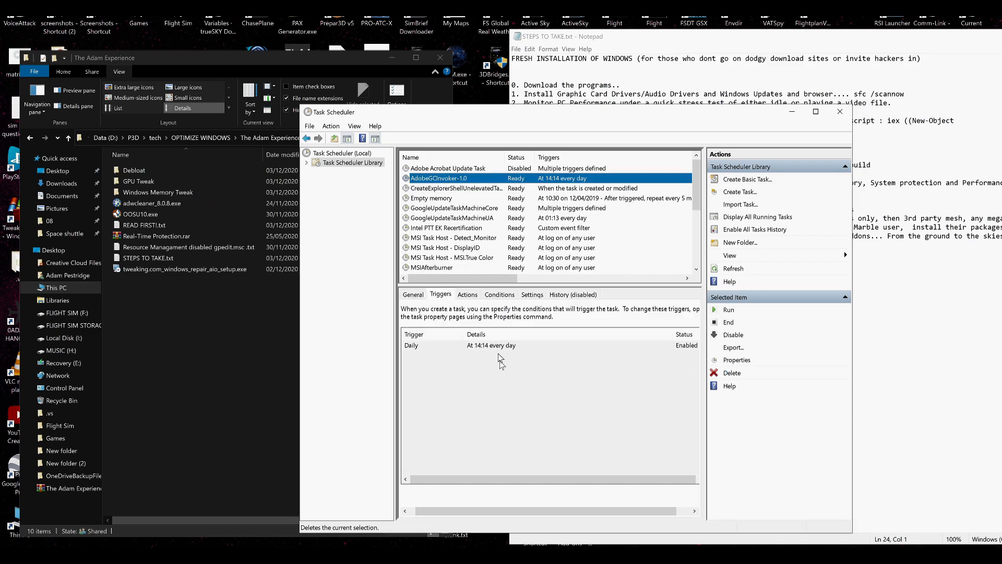
- Delete the Adobe Acrobat Update Task and AdobeGCInvoker-1.0 tasks from the Task Scheduler Library
left_click(441, 168)
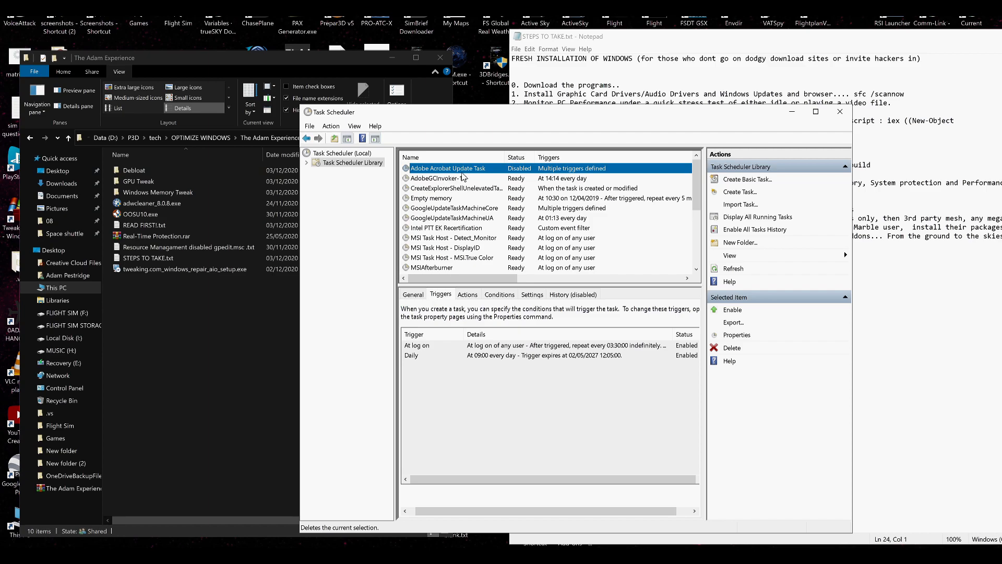
left_click(737, 348)
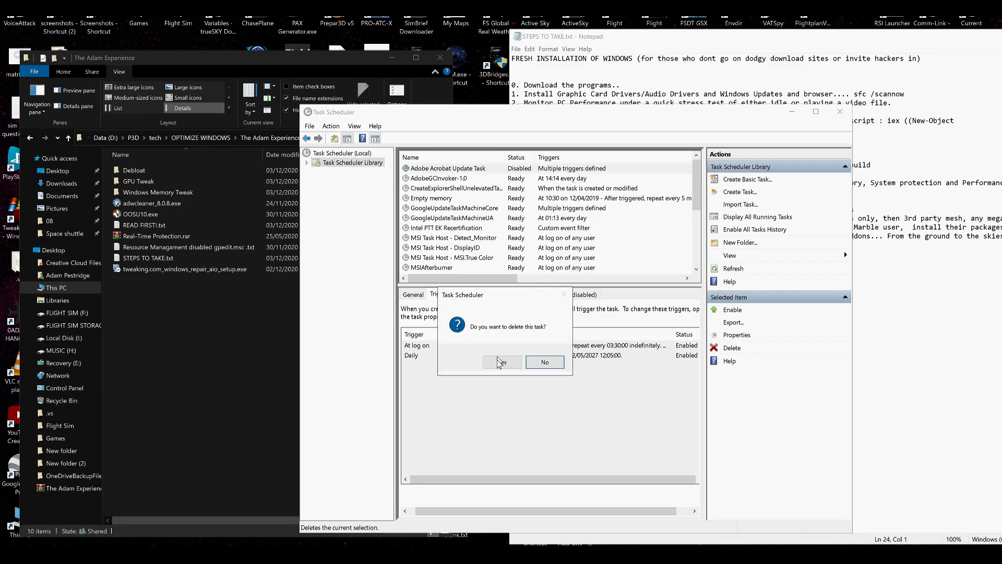
left_click_drag(516, 302, 466, 243)
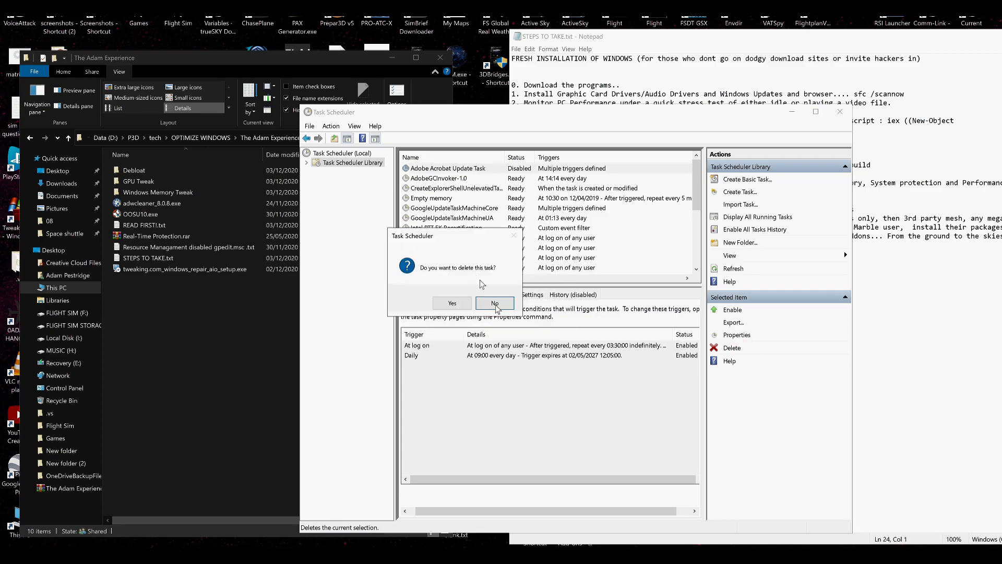
left_click(450, 304)
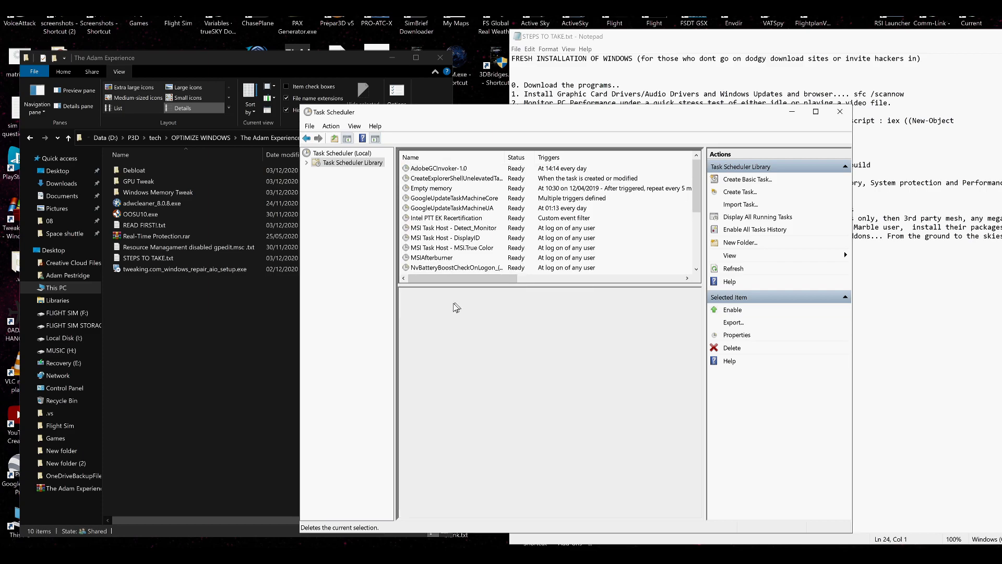
left_click(432, 169)
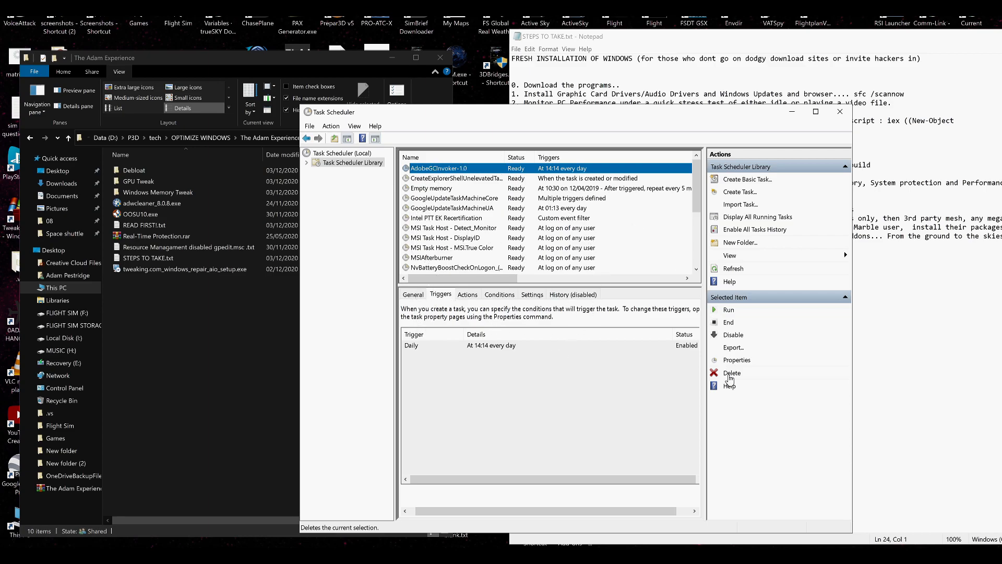
left_click(730, 373)
left_click(503, 363)
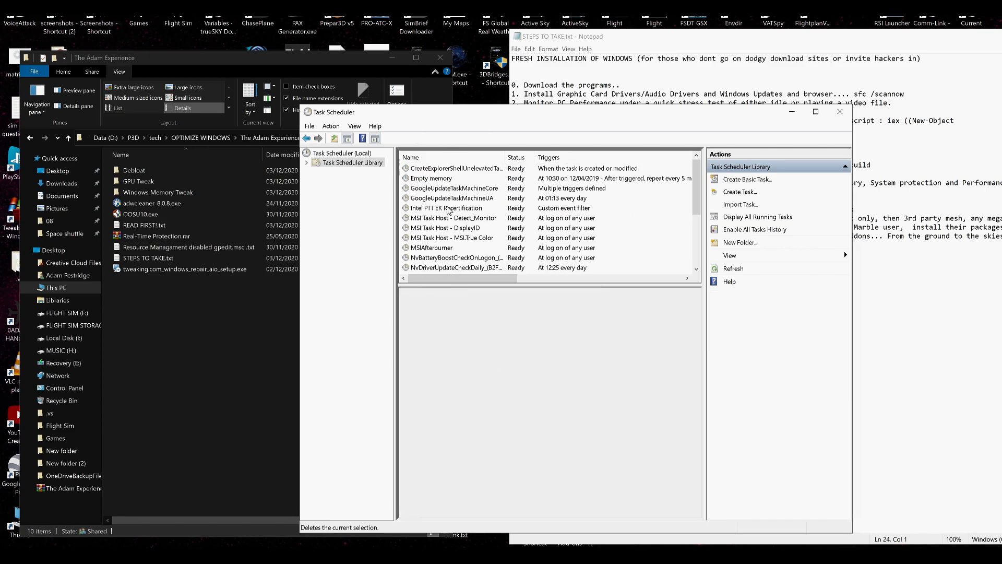
- Look over the remaining tasks in the library and close Task Scheduler
scroll(458, 192, "down", 3)
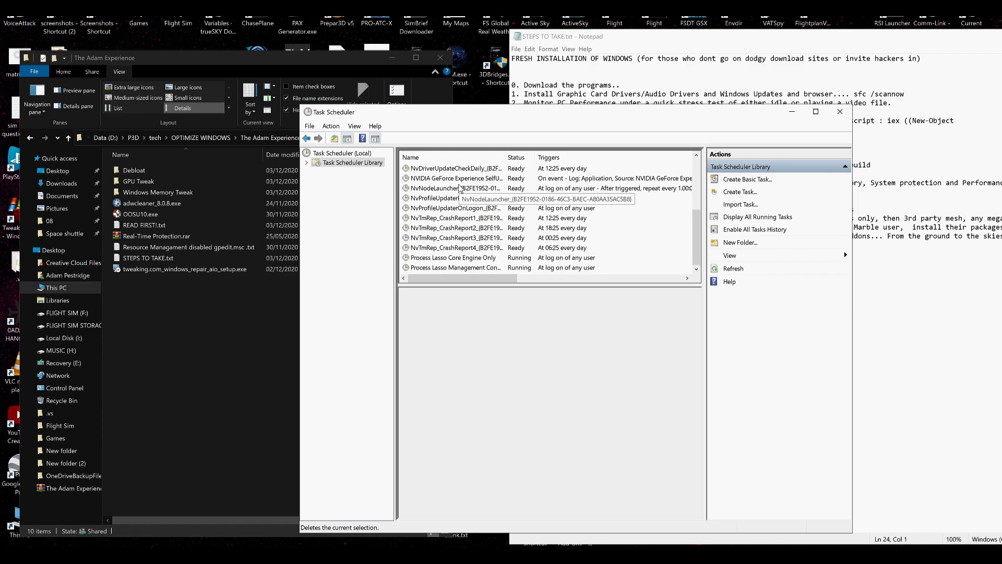
scroll(460, 210, "up", 3)
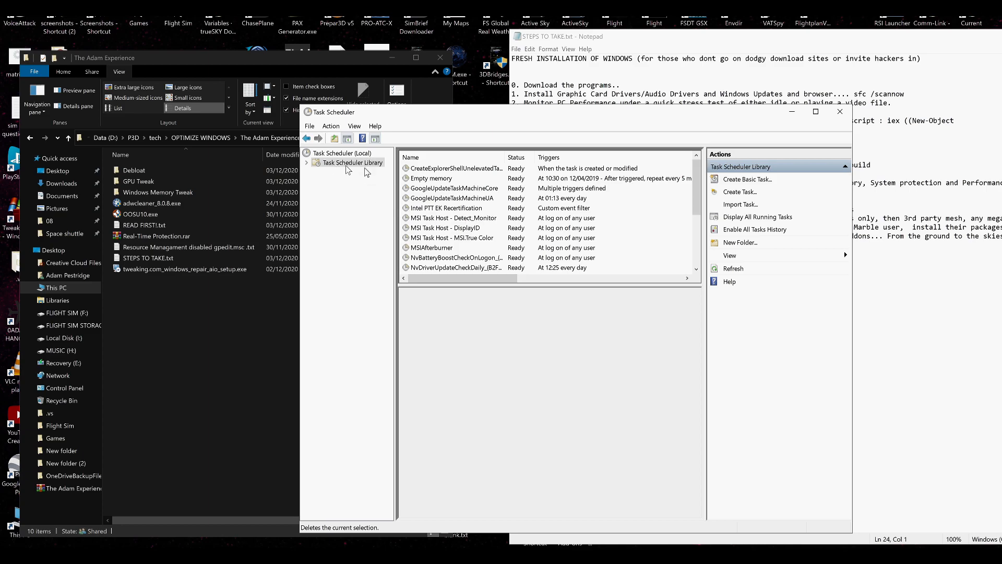
left_click(840, 111)
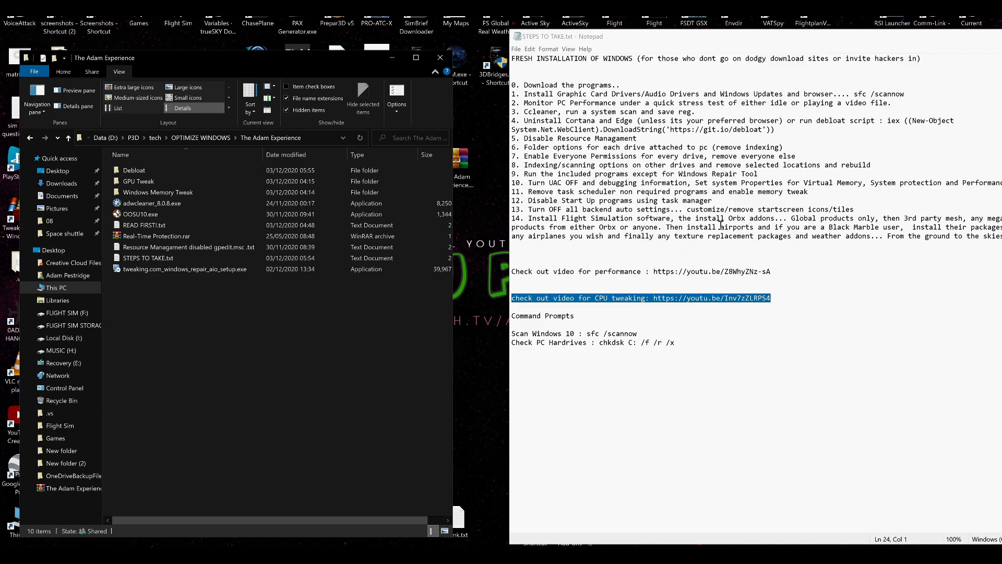
- Highlight the memory tweak in step 11 of the notes and view the contents of the Windows Memory Tweak folder
left_click_drag(750, 192, 827, 193)
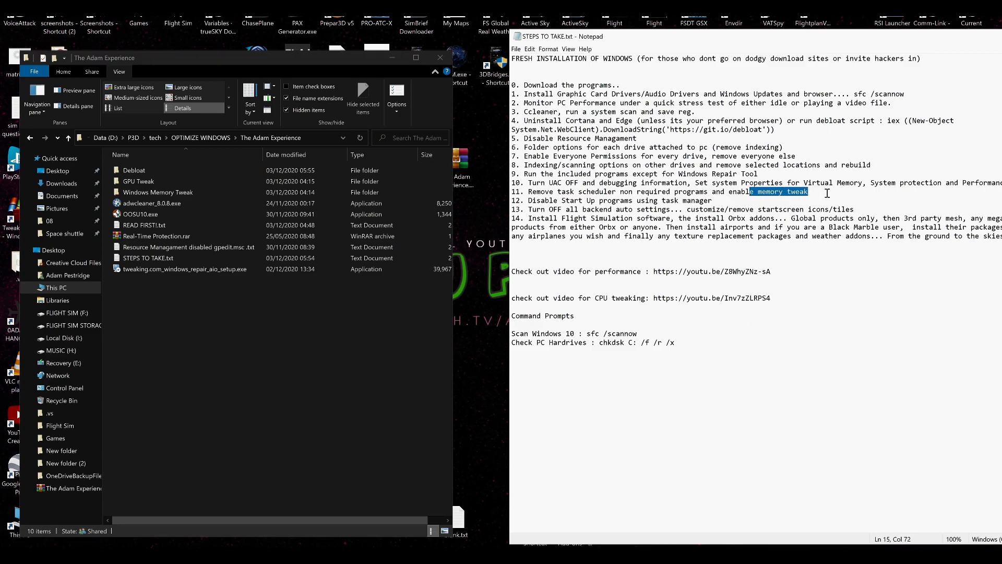
double_click(158, 191)
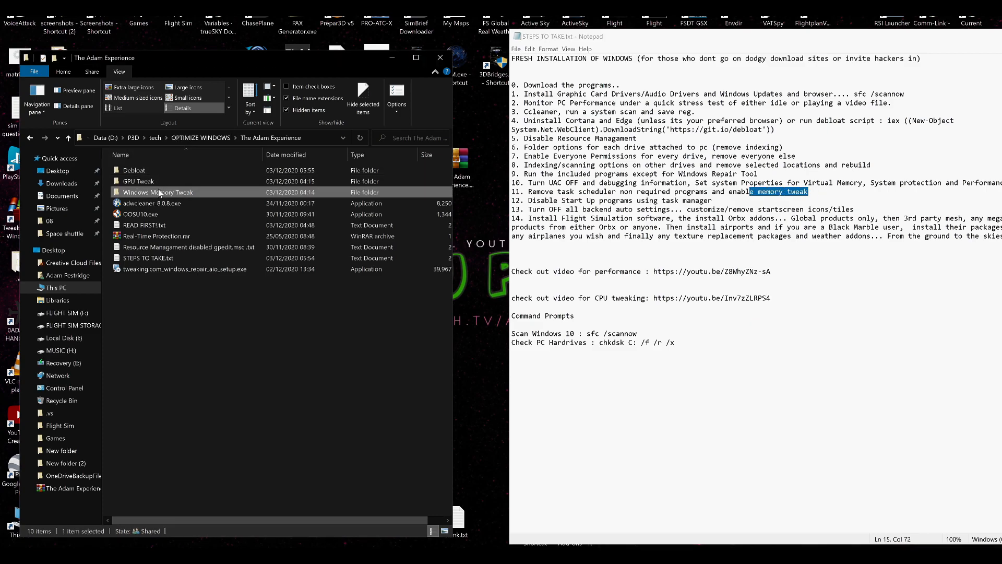
left_click(156, 181)
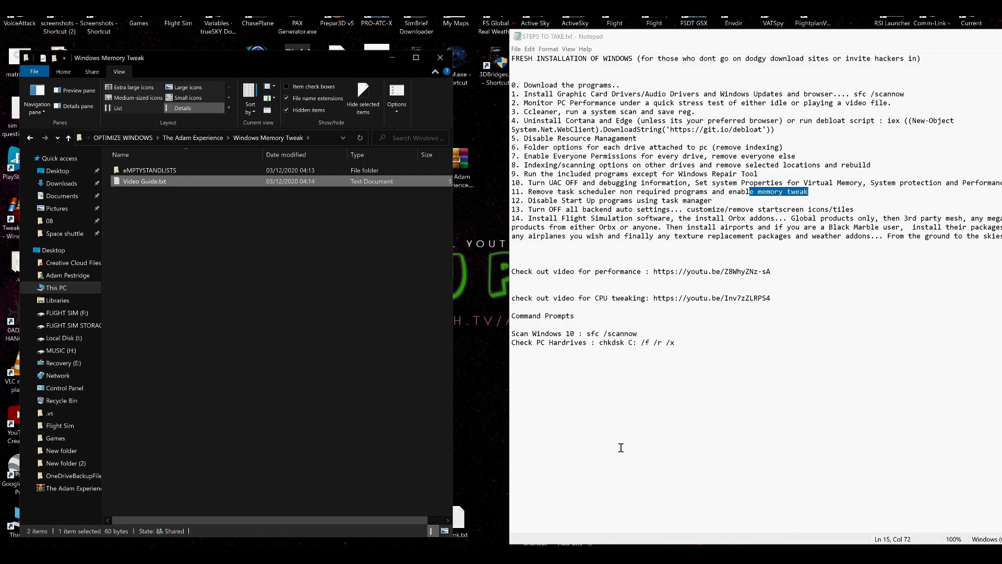
left_click(210, 139)
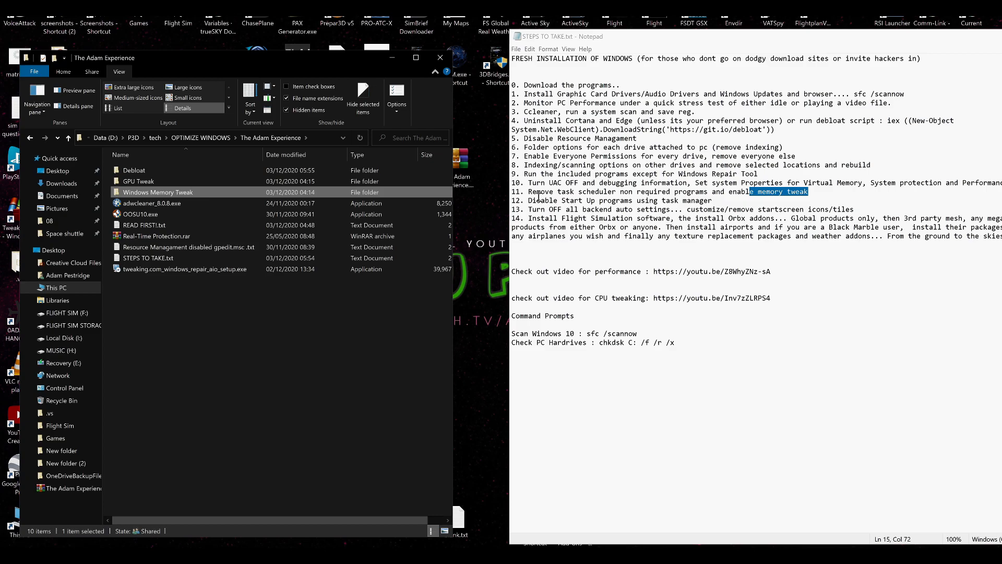
- Highlight steps 12 and 13 of the notes, minimise the folder window and inspect the Start screen
left_click_drag(538, 199, 720, 200)
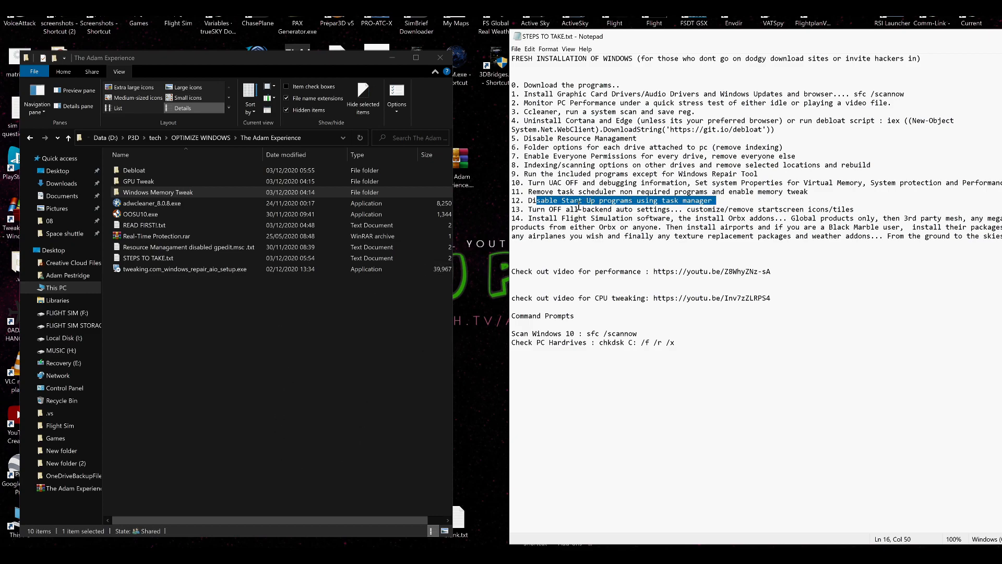
left_click_drag(530, 210, 858, 208)
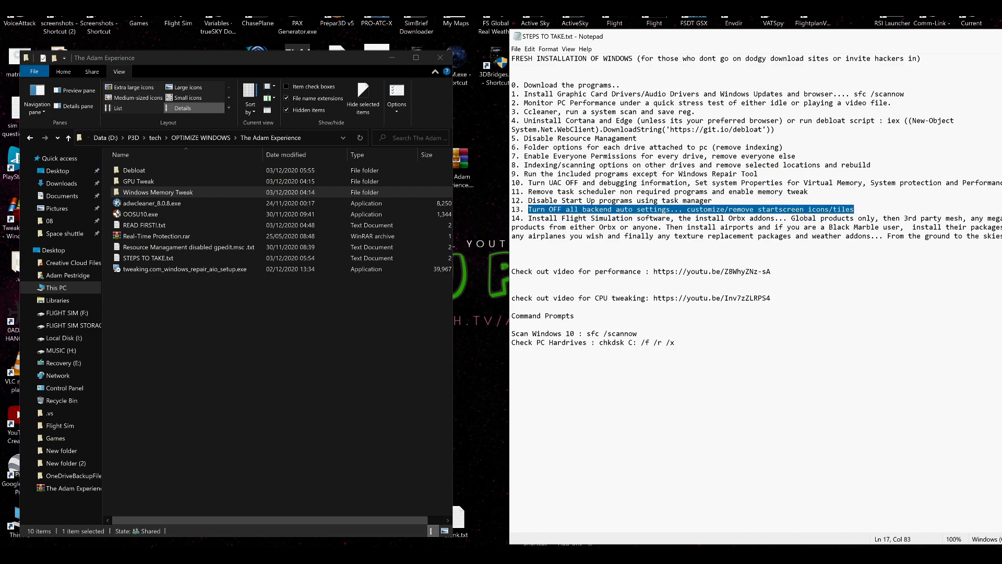
left_click(989, 541)
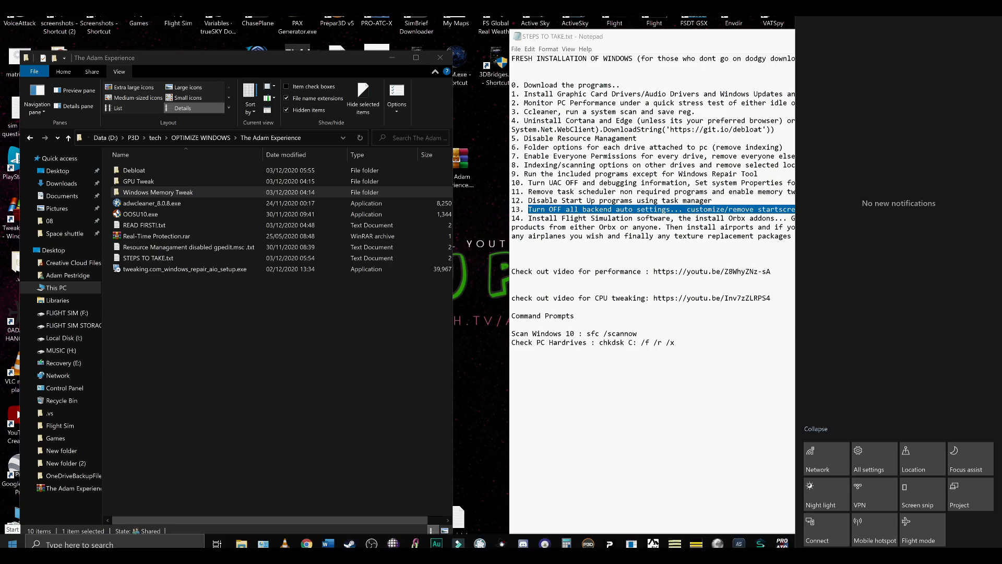
left_click(12, 543)
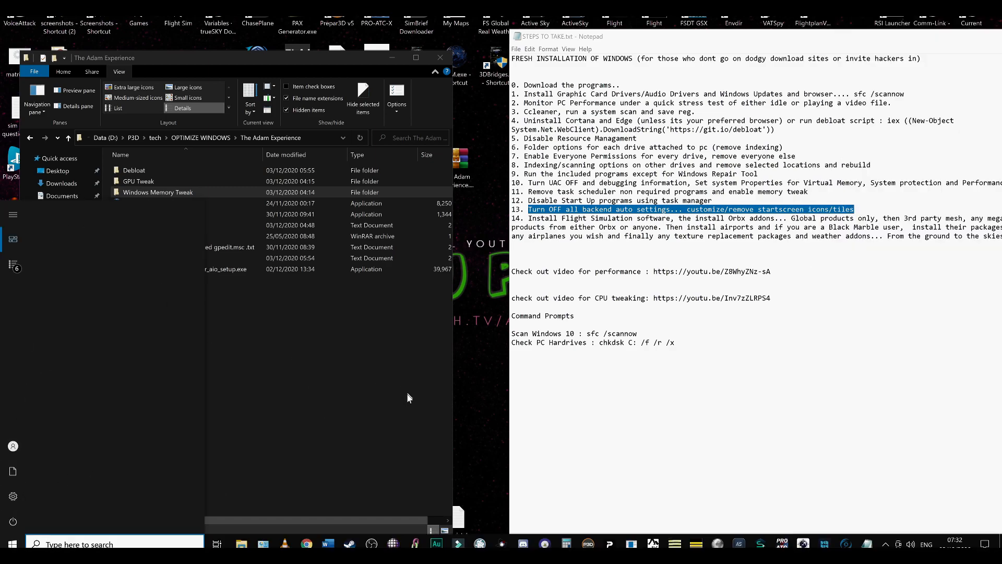
left_click(392, 58)
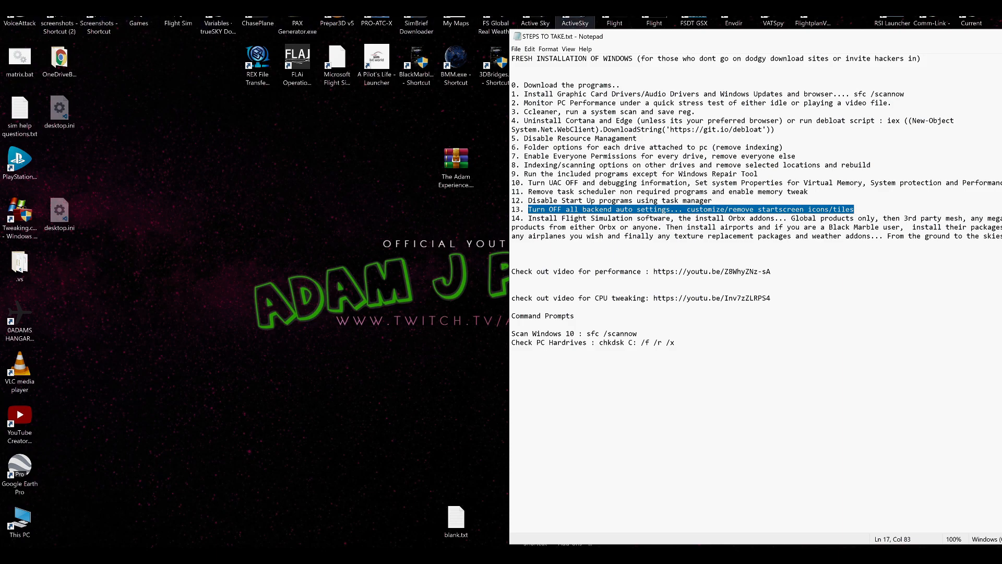
left_click(12, 543)
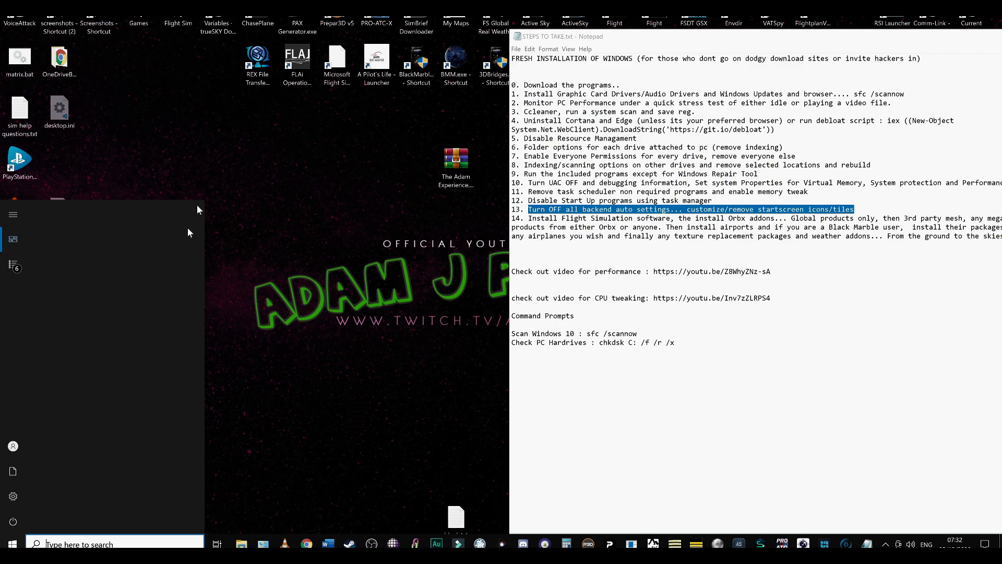
left_click(257, 59)
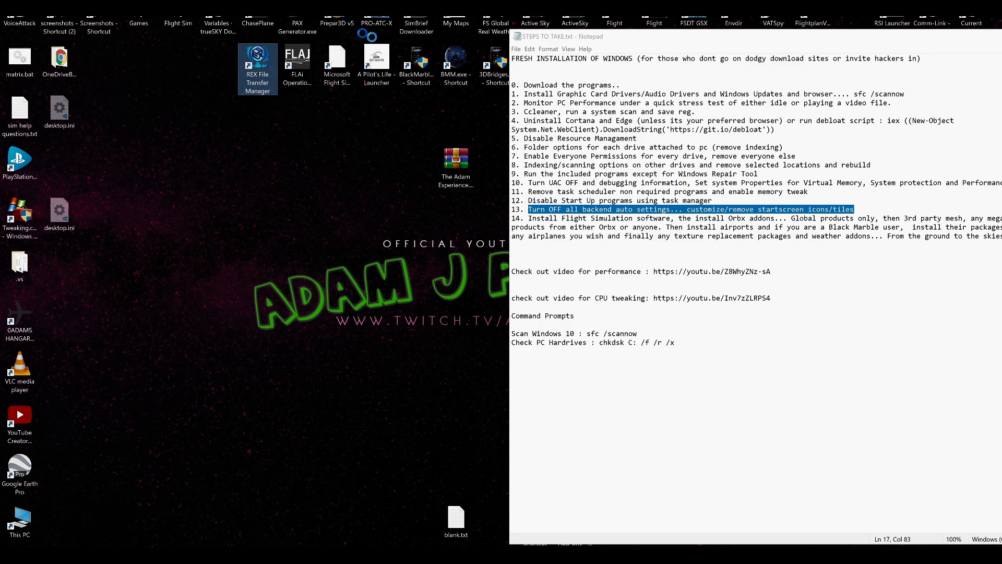
right_click(258, 54)
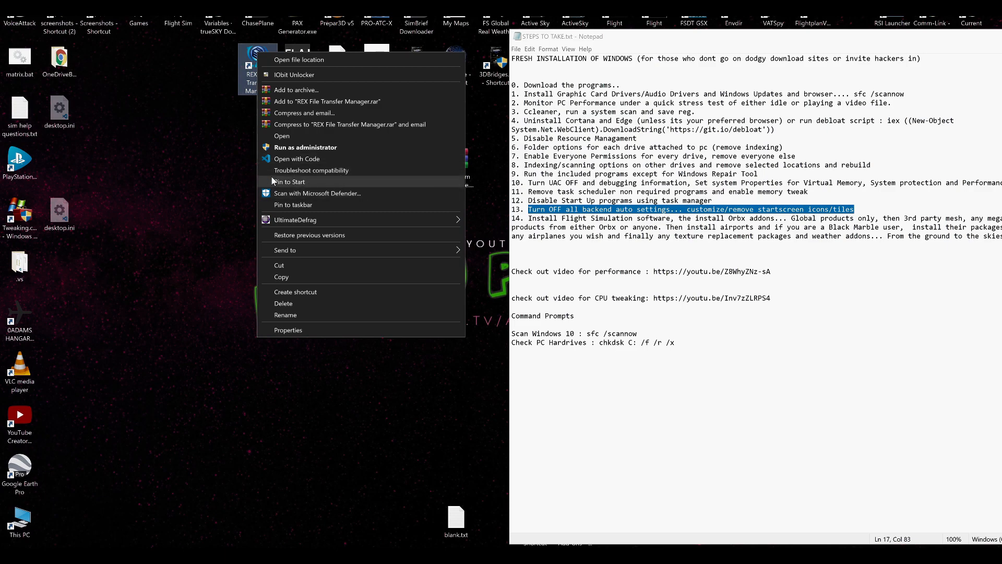
left_click(215, 174)
- Pin the Prepar3D v5 desktop shortcut to Start and check its tile on the Start screen
right_click(332, 26)
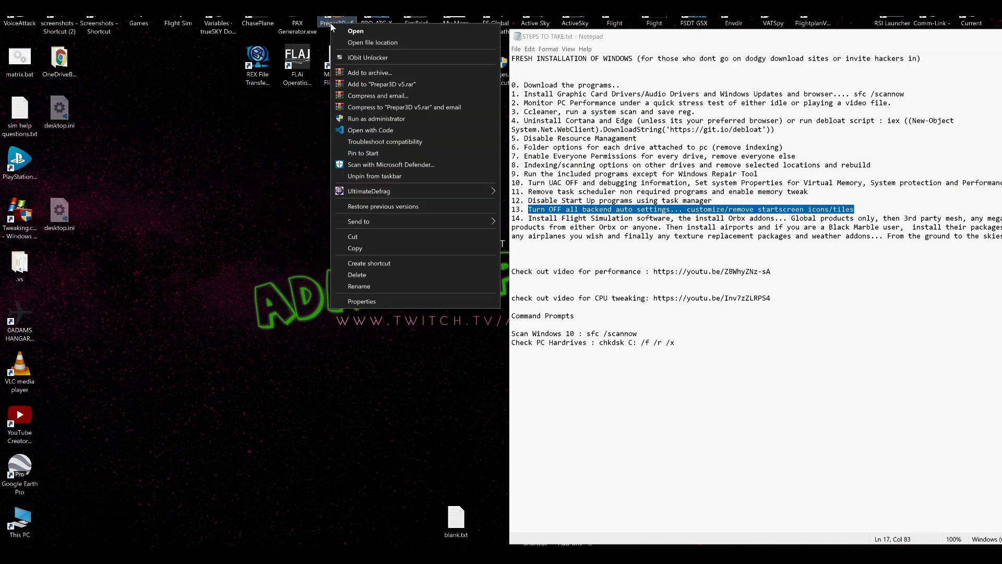
left_click(356, 155)
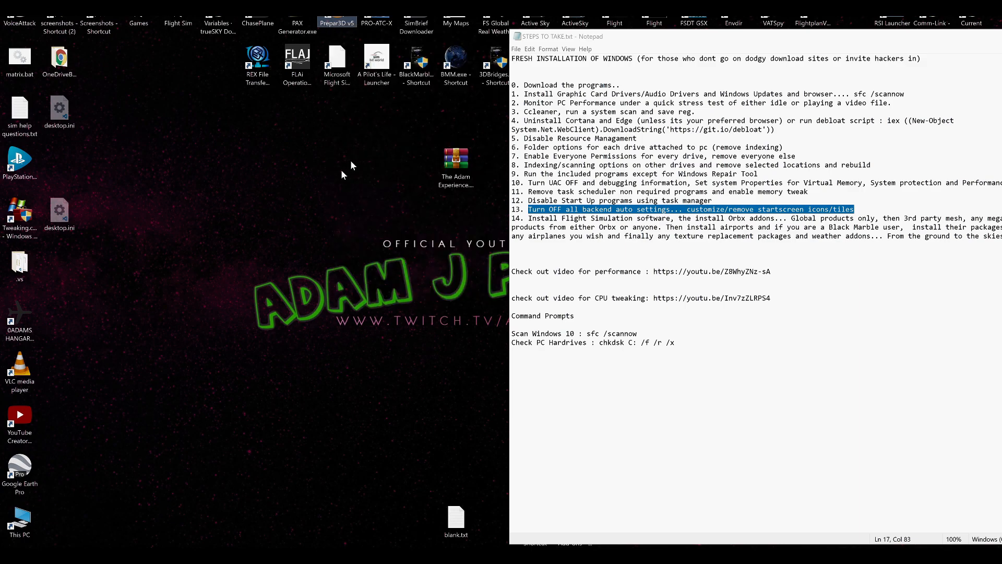
left_click(13, 544)
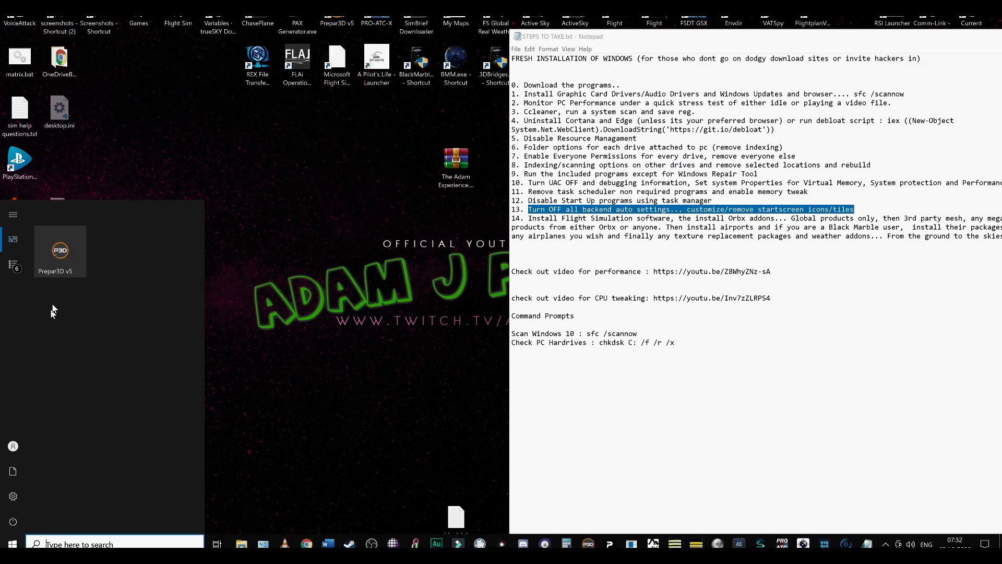
left_click(304, 226)
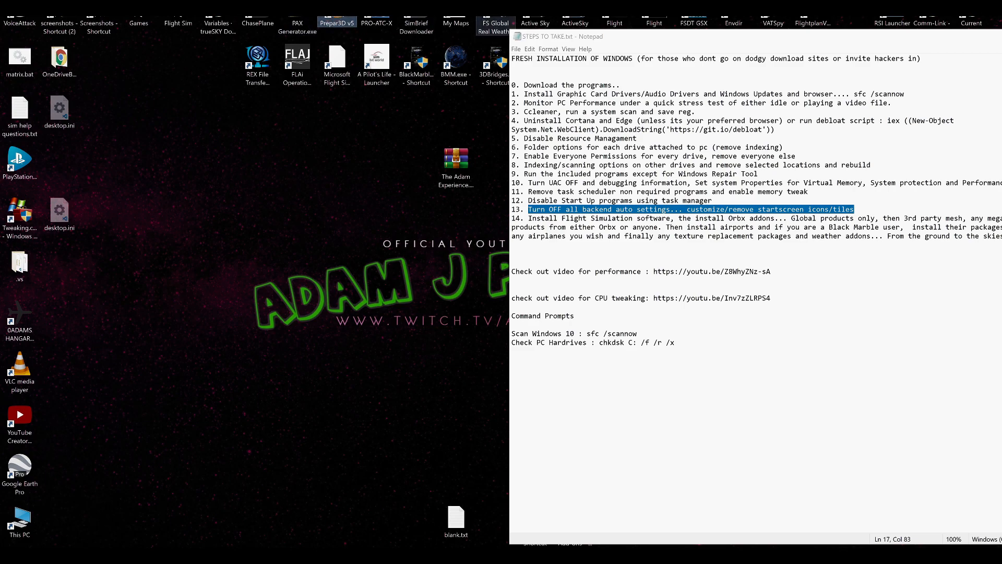
- Move the STEPS TO TAKE.txt window fully into view on the desktop and recheck the Start screen's tiles
left_click_drag(557, 43, 235, 102)
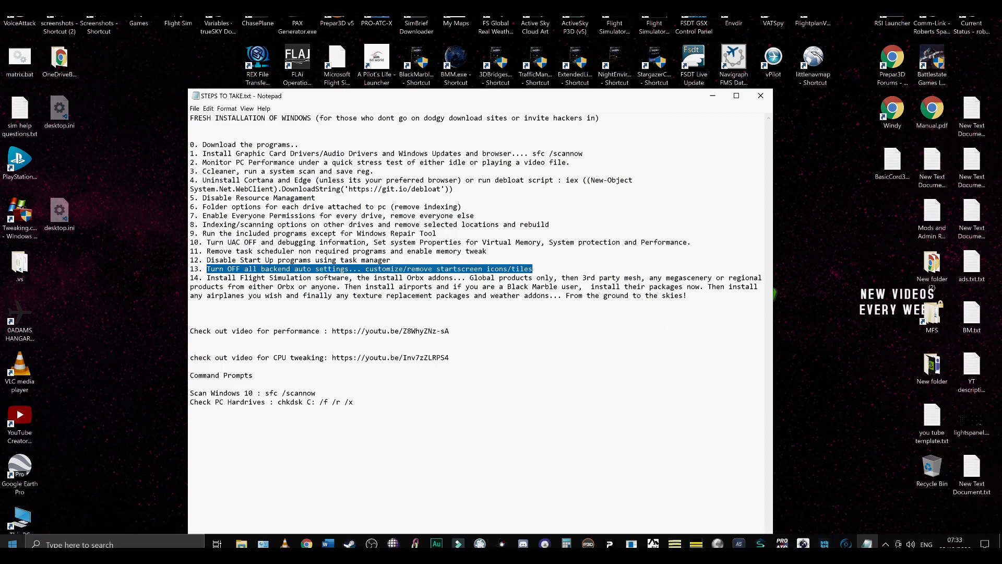
left_click(13, 543)
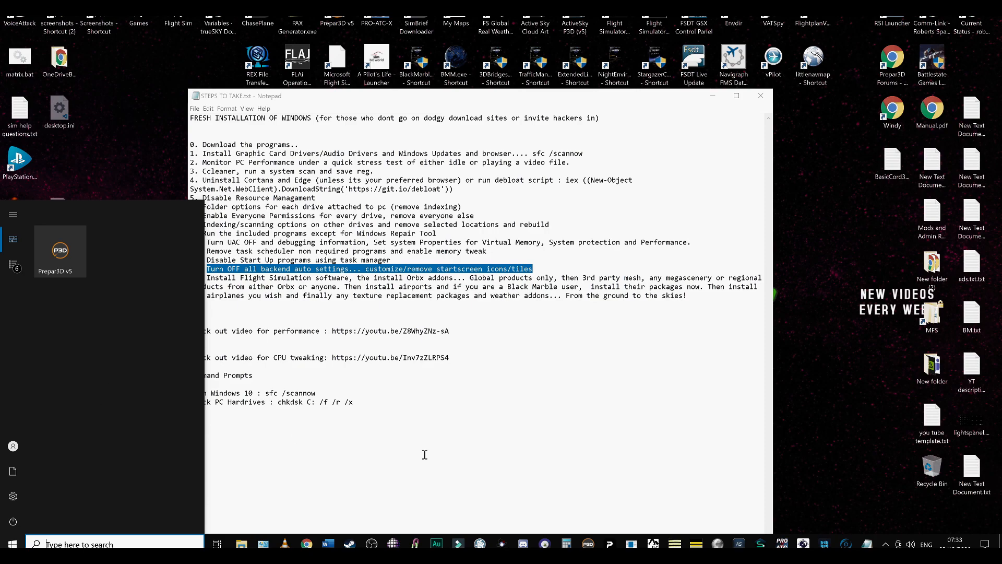
left_click(500, 306)
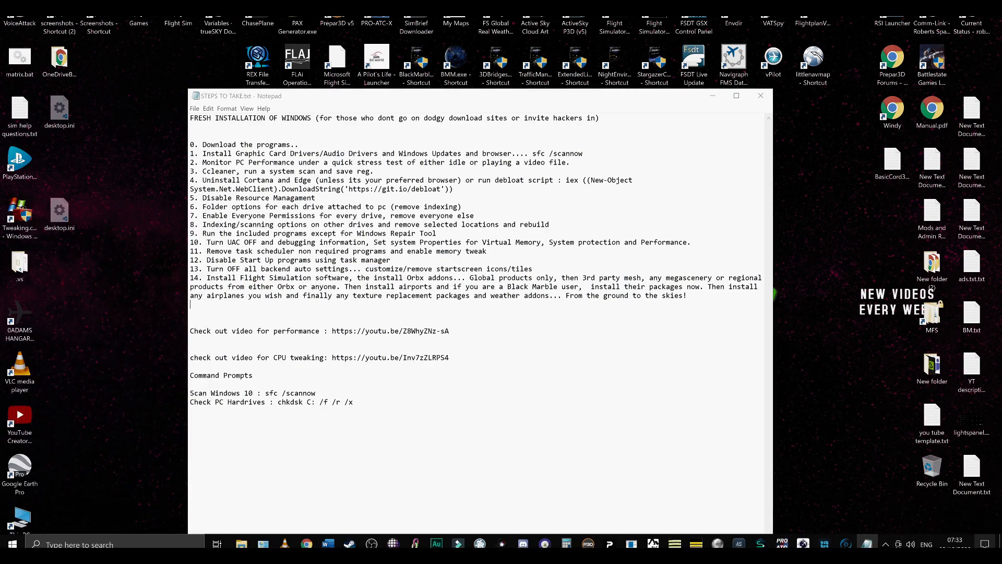
- Open Windows Settings, view the System display page and return to the settings home page
left_click(984, 543)
left_click(875, 460)
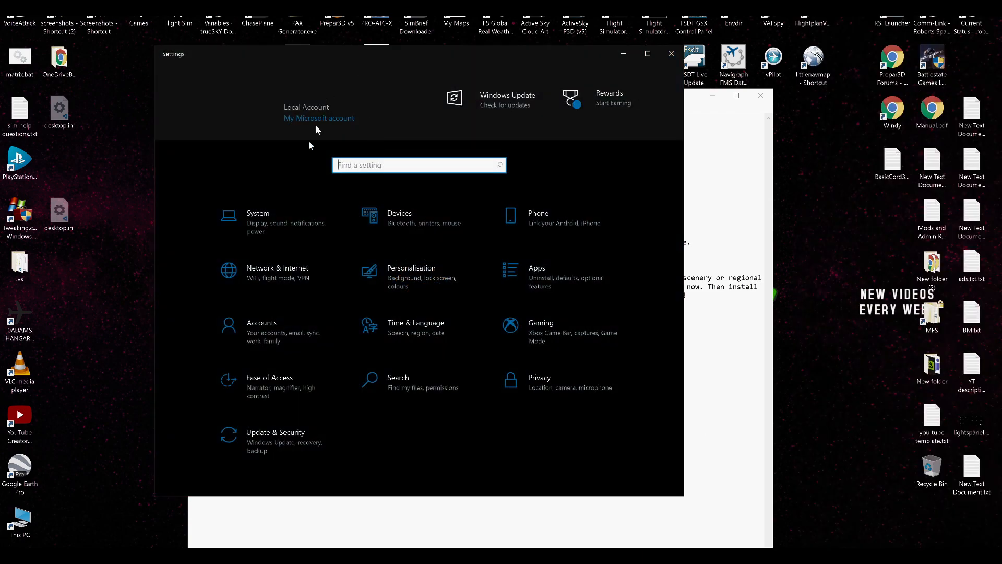
left_click(268, 219)
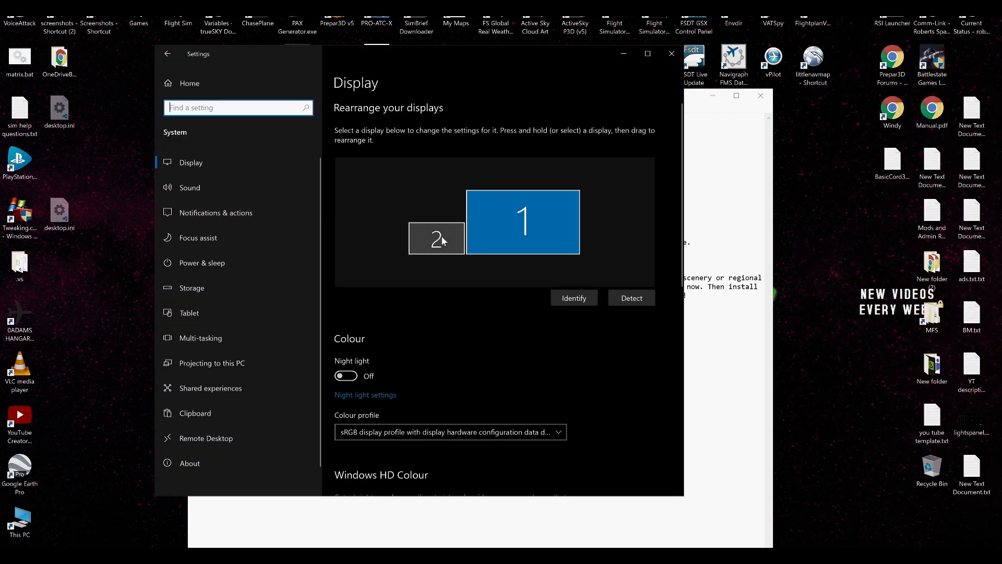
left_click(197, 77)
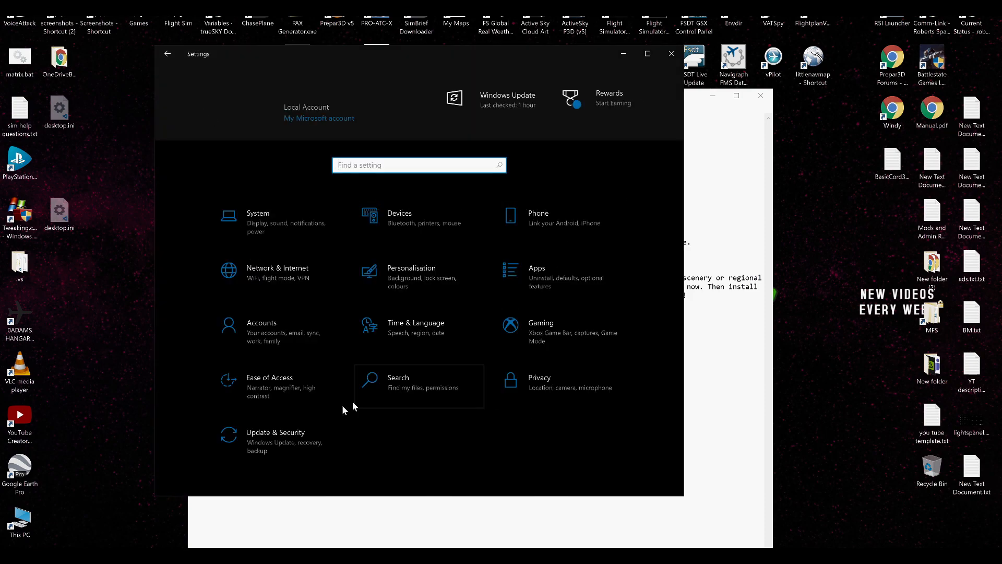
- Move the Settings window further into the desktop, open the System Display page and check the colour profile choices
left_click_drag(300, 59, 425, 79)
left_click(370, 245)
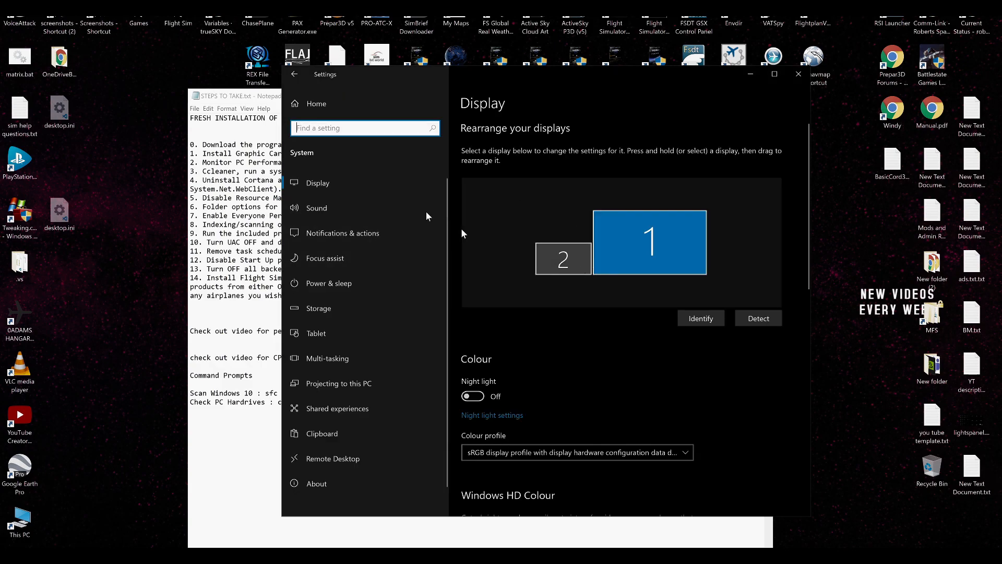
left_click(373, 179)
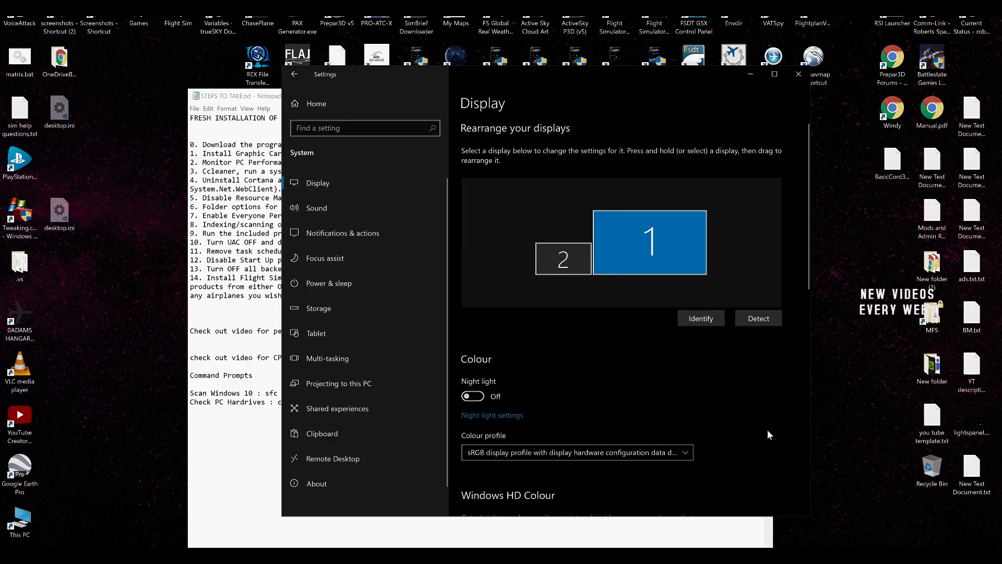
scroll(767, 431, "down", 3)
left_click(684, 257)
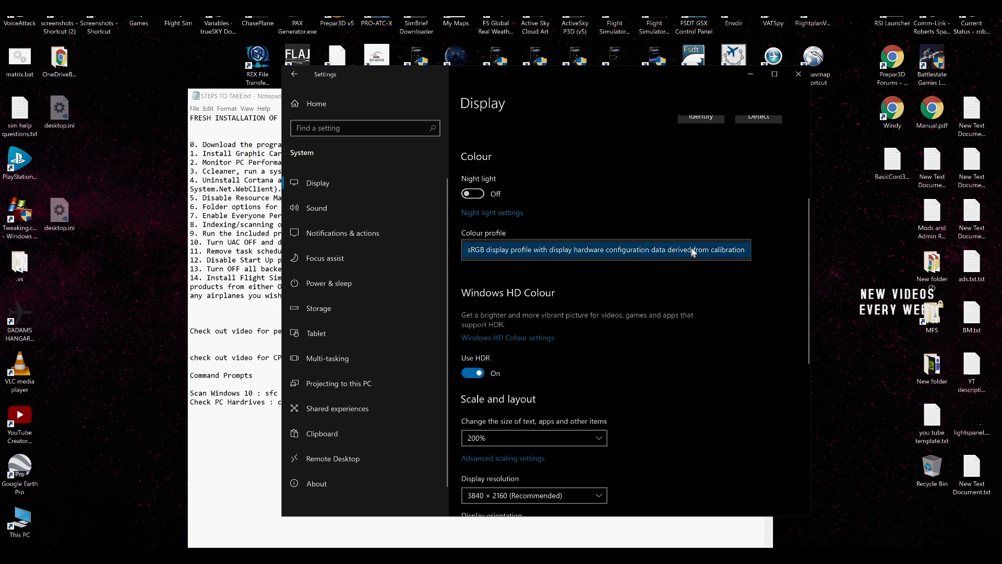
left_click(510, 250)
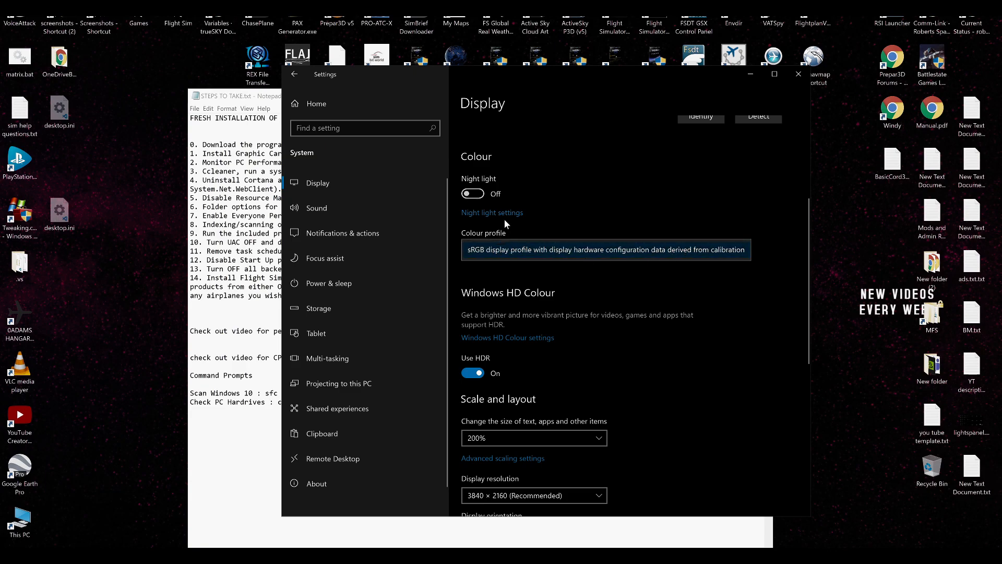
- Review the Windows HD Colour settings, including the HDR options and HDR/SDR brightness balance, and return to the Display page
left_click(488, 337)
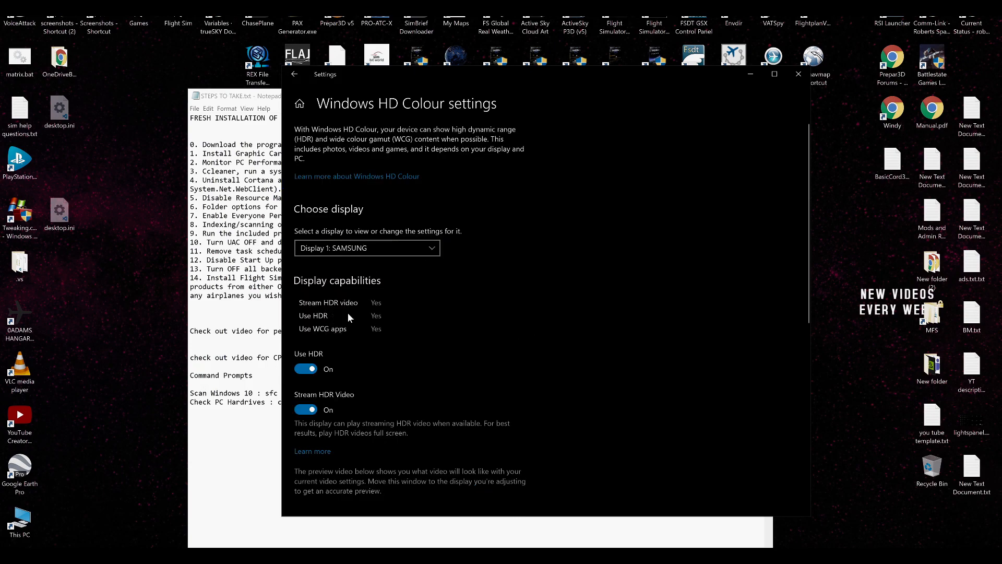
scroll(381, 340, "down", 3)
scroll(513, 355, "down", 3)
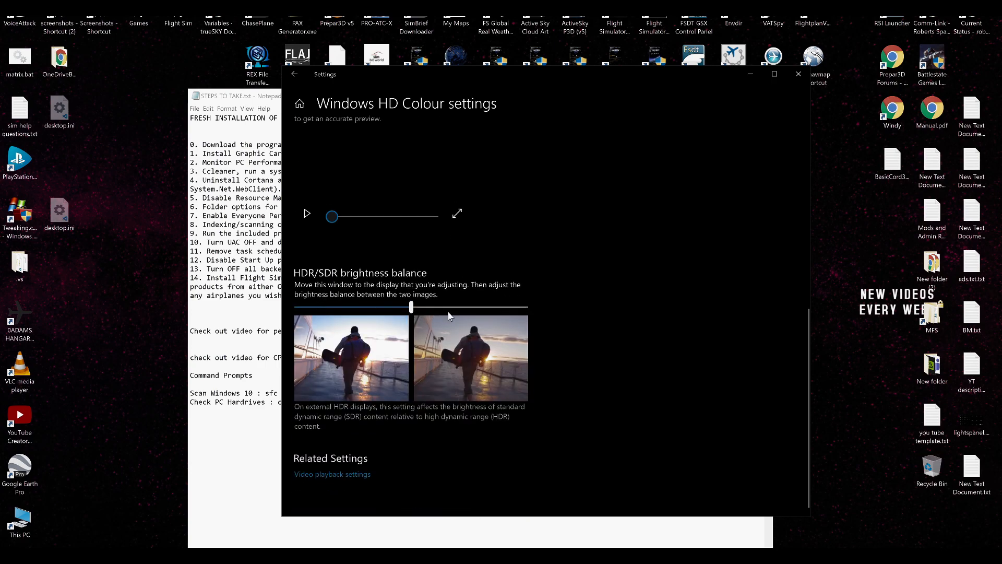
scroll(592, 458, "up", 10)
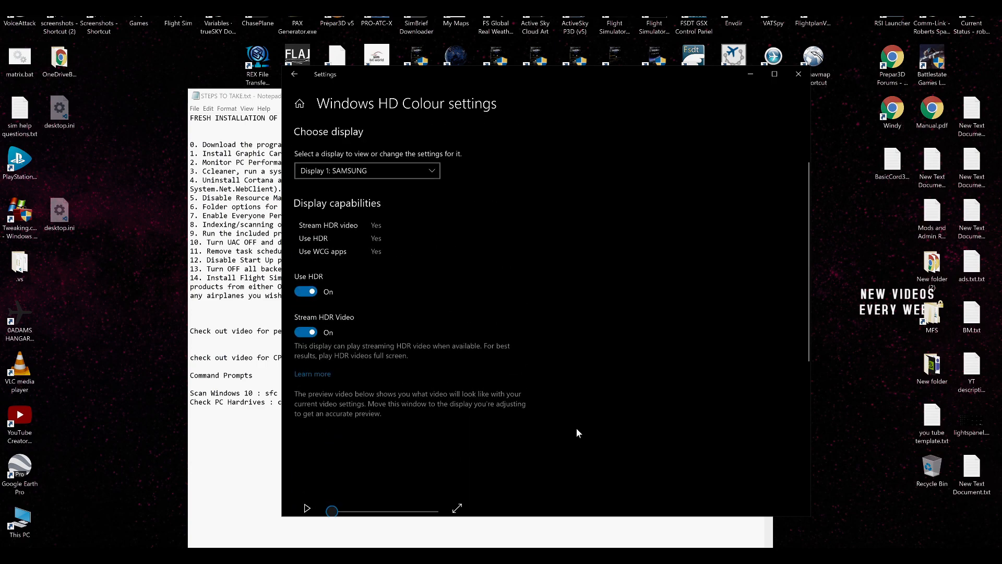
left_click(295, 74)
- Review the Display page's scaling, resolution and orientation choices, picking 200% scaling and 3840 × 2160 resolution
scroll(612, 384, "down", 8)
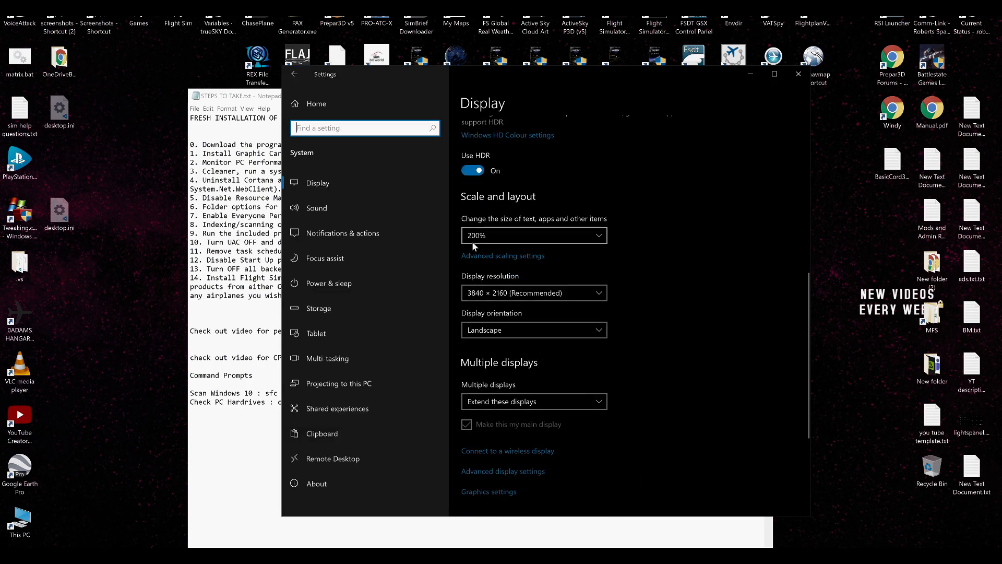
left_click(598, 235)
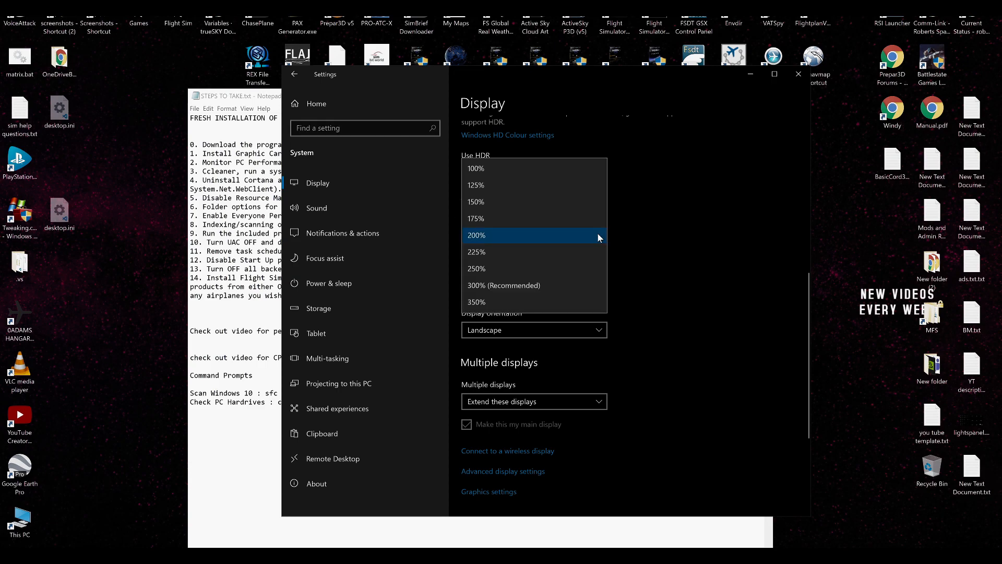
left_click(599, 233)
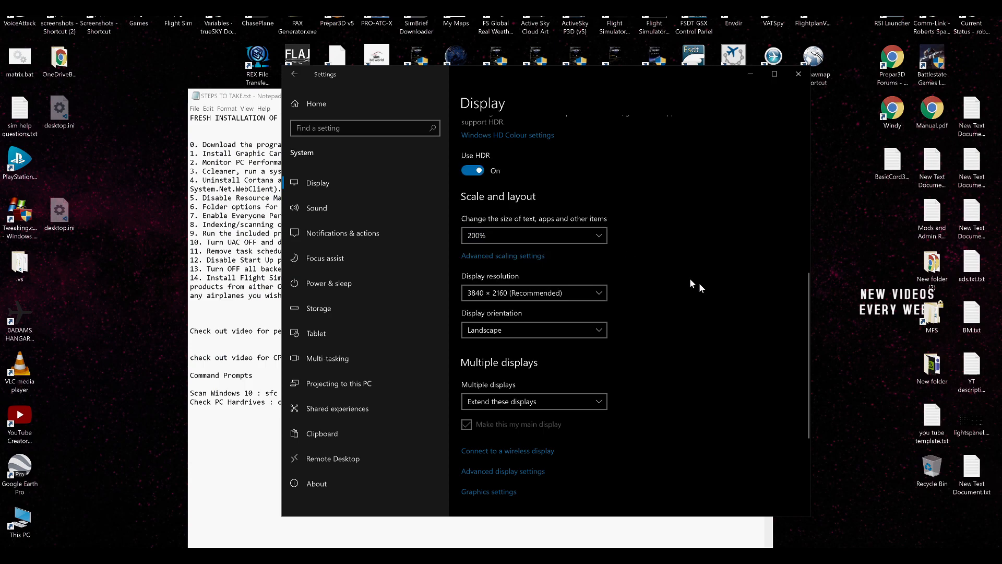
left_click(558, 293)
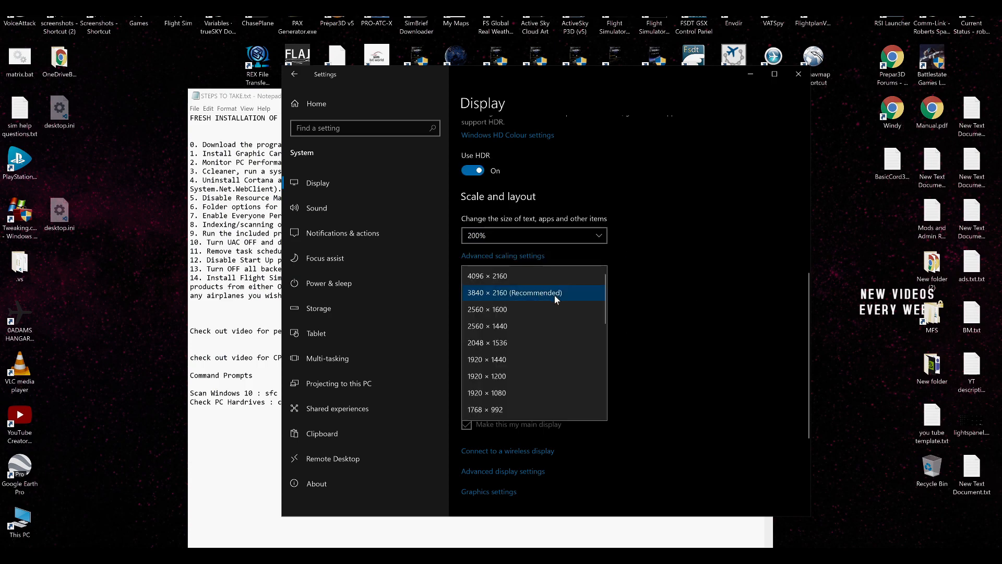
left_click(556, 293)
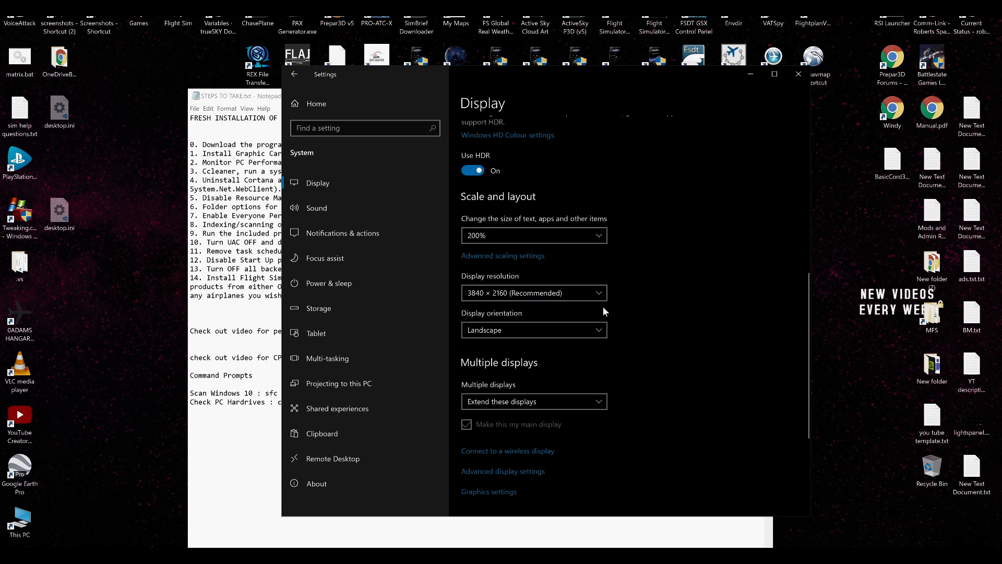
left_click(595, 331)
left_click(595, 330)
- View the Advanced display settings, return to the Display page and look over the rest of it
scroll(625, 390, "down", 3)
left_click(510, 283)
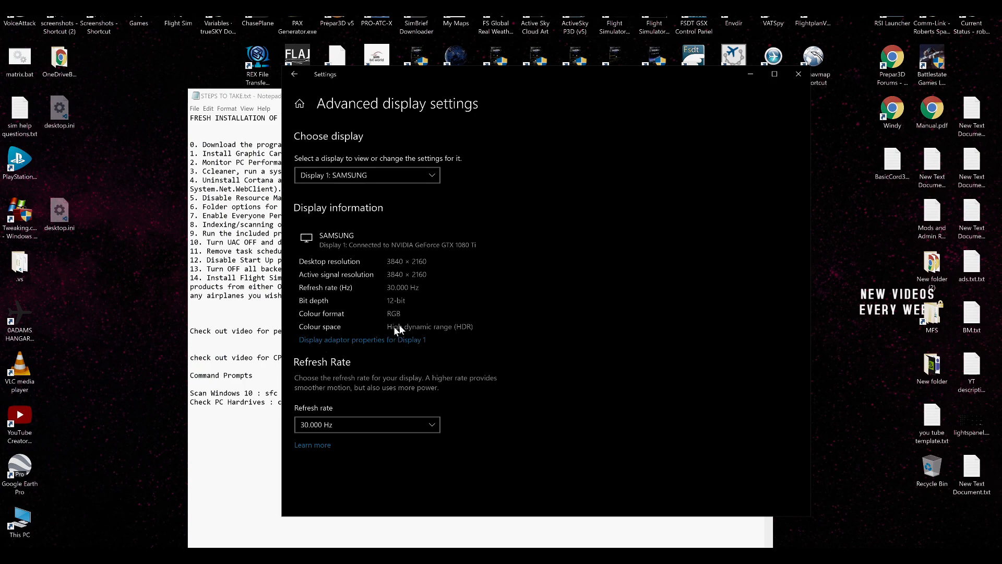
left_click(294, 74)
scroll(572, 387, "down", 5)
scroll(573, 384, "down", 5)
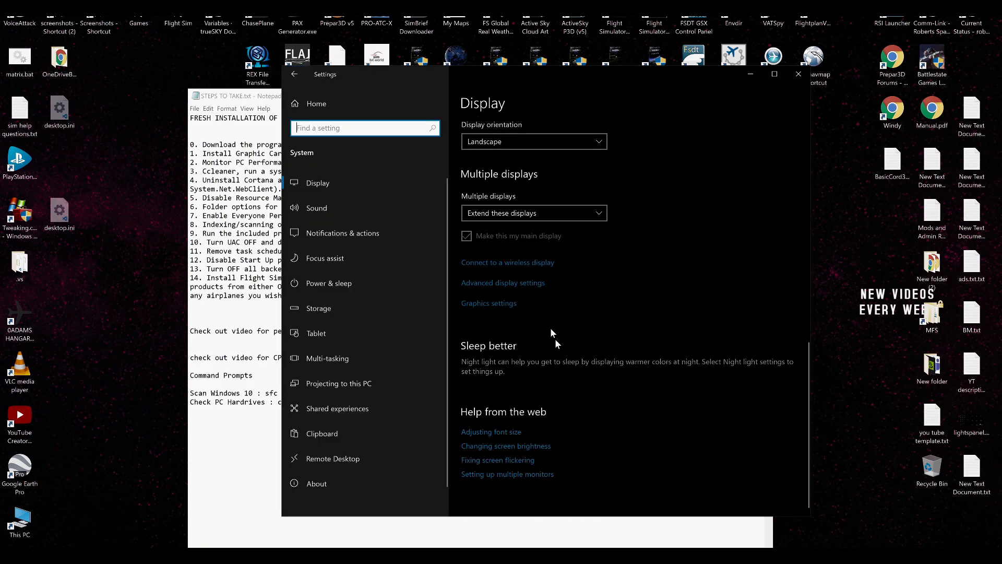
- Open the System Sound page and check the available output and input devices
left_click(319, 208)
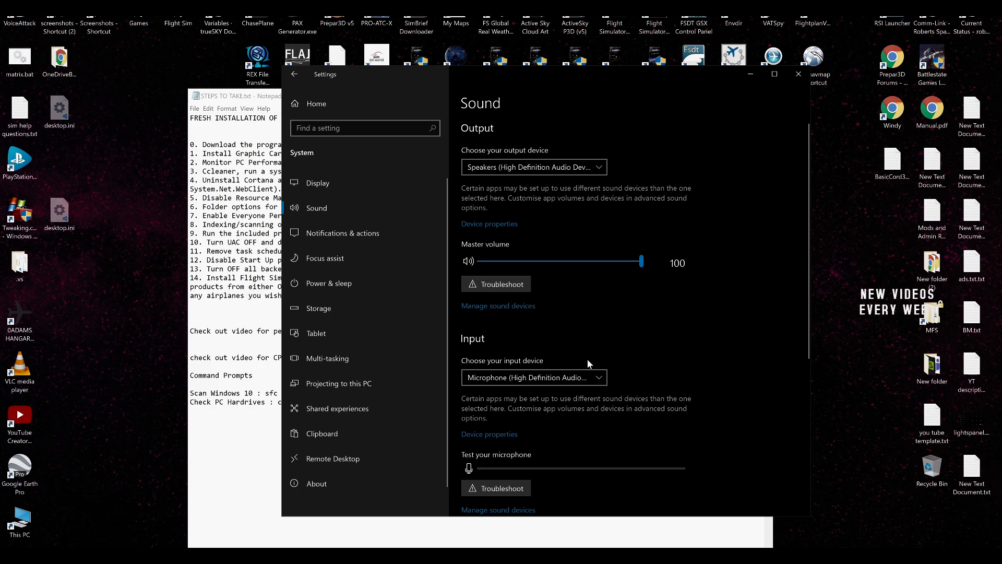
left_click(509, 167)
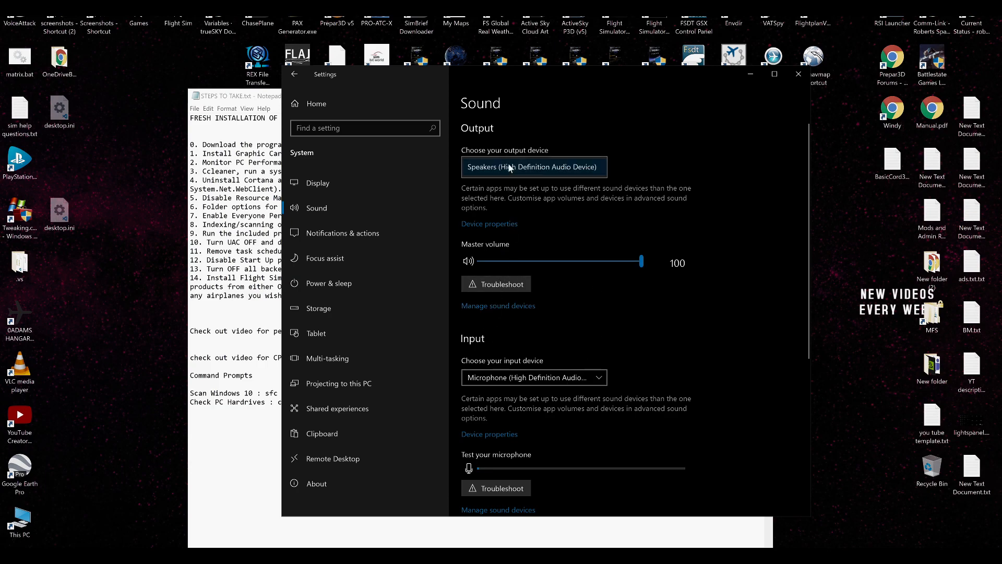
left_click(564, 376)
left_click(564, 375)
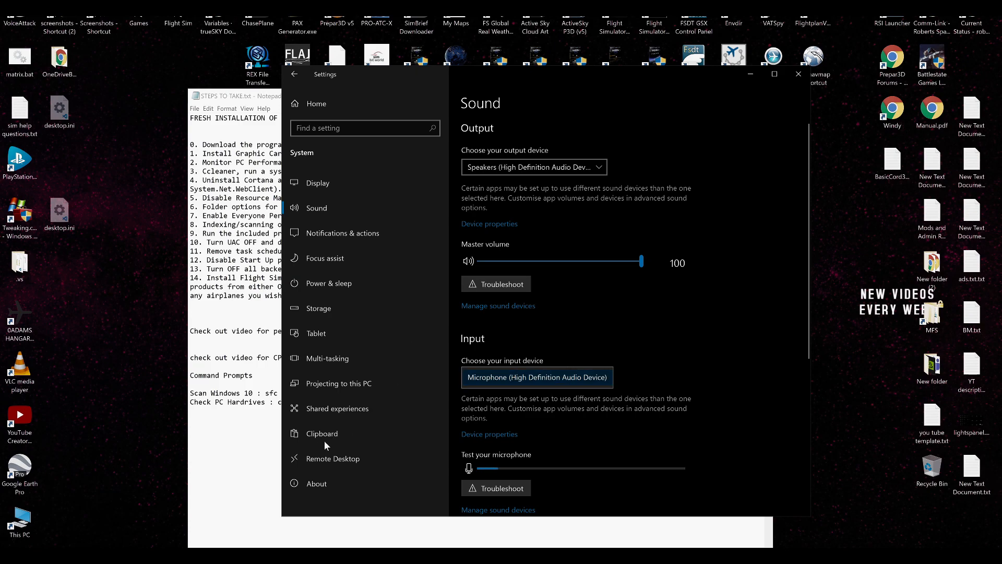
- Switch to Control Panel, open the Sound dialog under Hardware and Sound, and inspect the High Definition Audio Device speakers among the playback devices
left_click(267, 544)
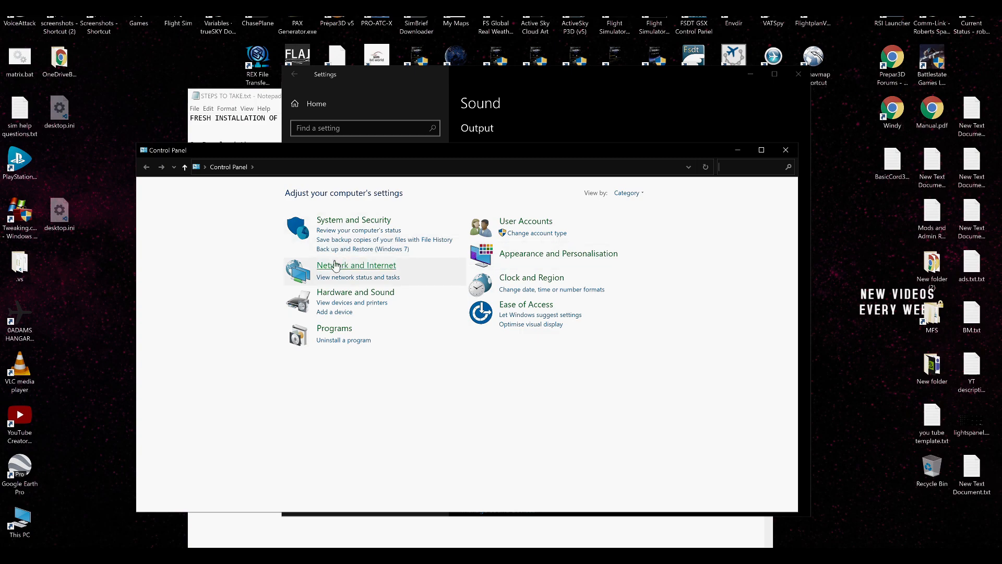
left_click(334, 292)
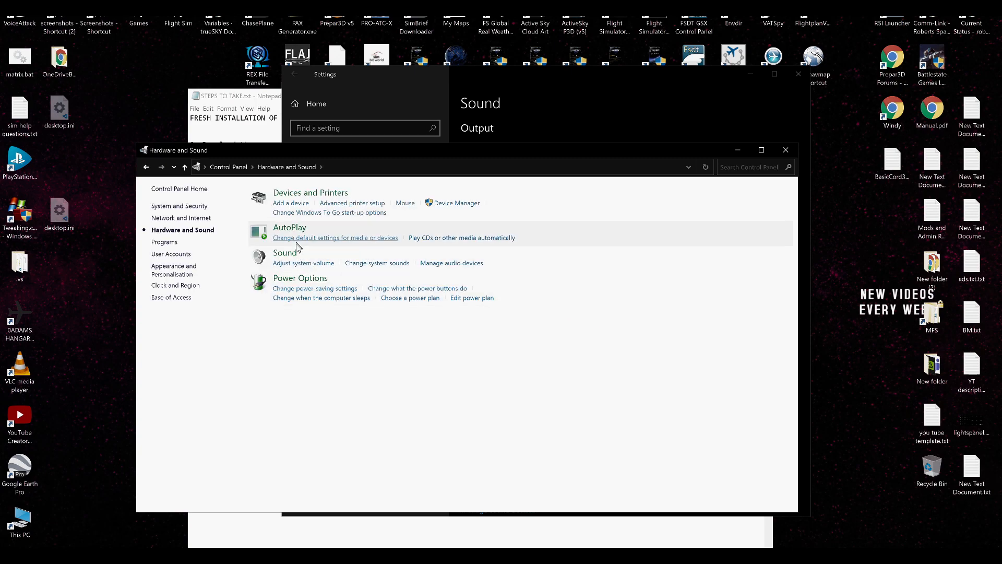
left_click(291, 256)
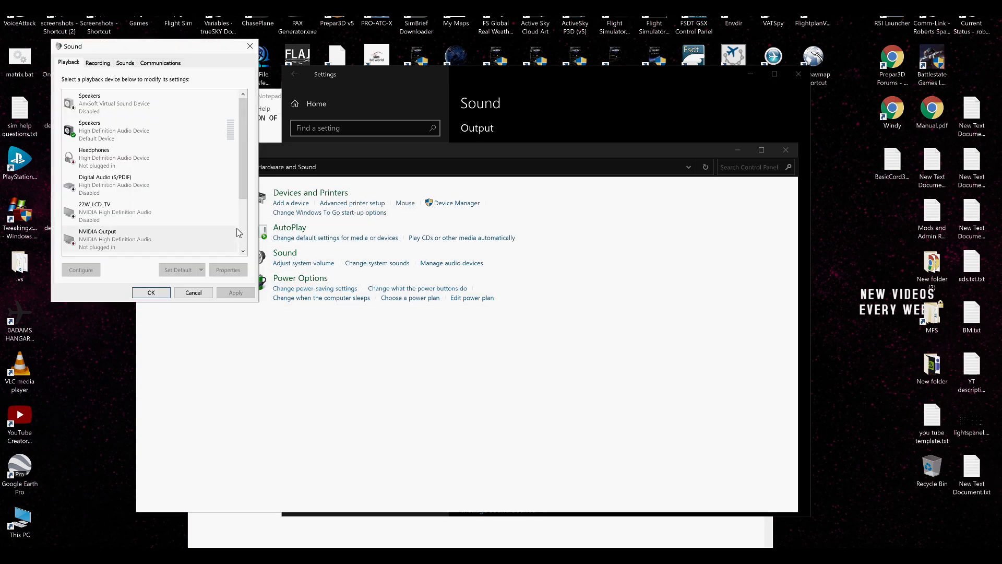
left_click_drag(87, 50, 285, 183)
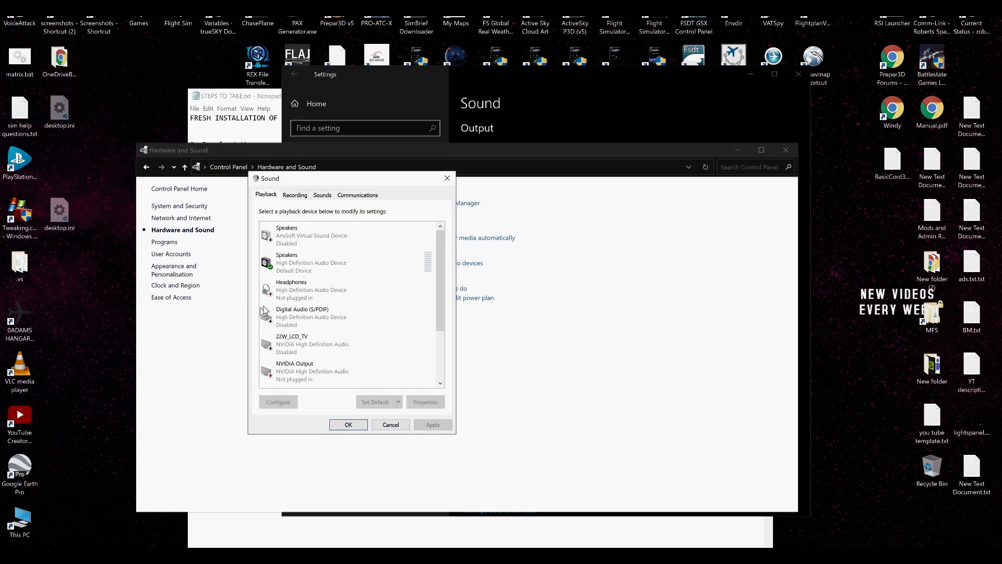
scroll(287, 351, "down", 2)
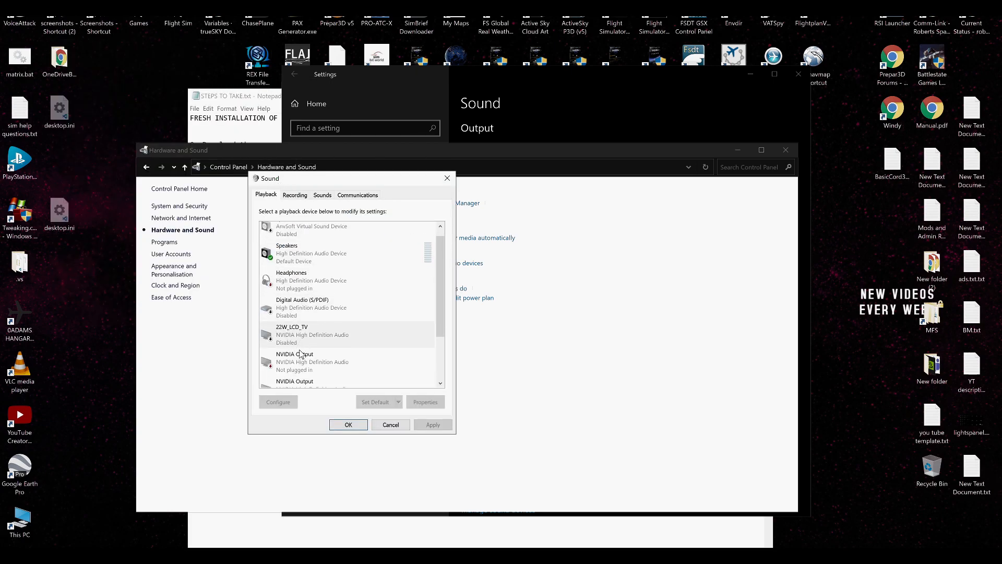
scroll(307, 327, "up", 2)
left_click(315, 264)
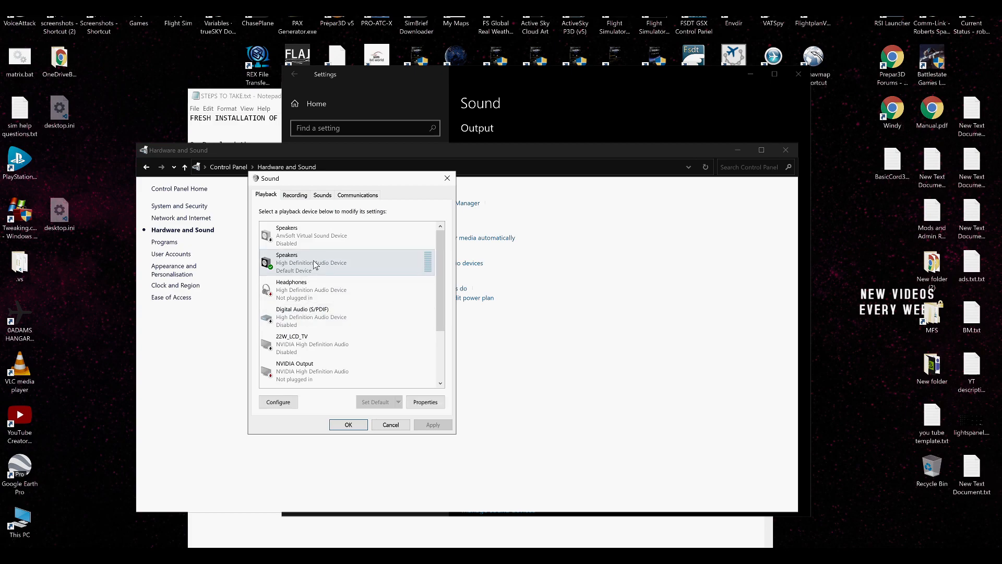
- Inspect the High Definition Audio Device microphone among the recording devices, recheck playback, and close the Sound dialog and Control Panel
left_click(294, 197)
left_click(295, 296)
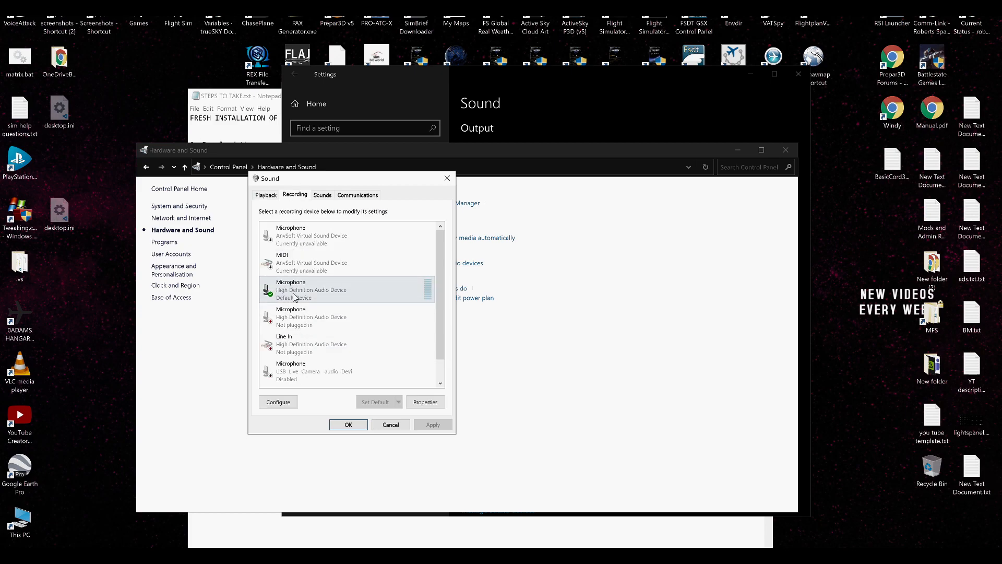
left_click(271, 199)
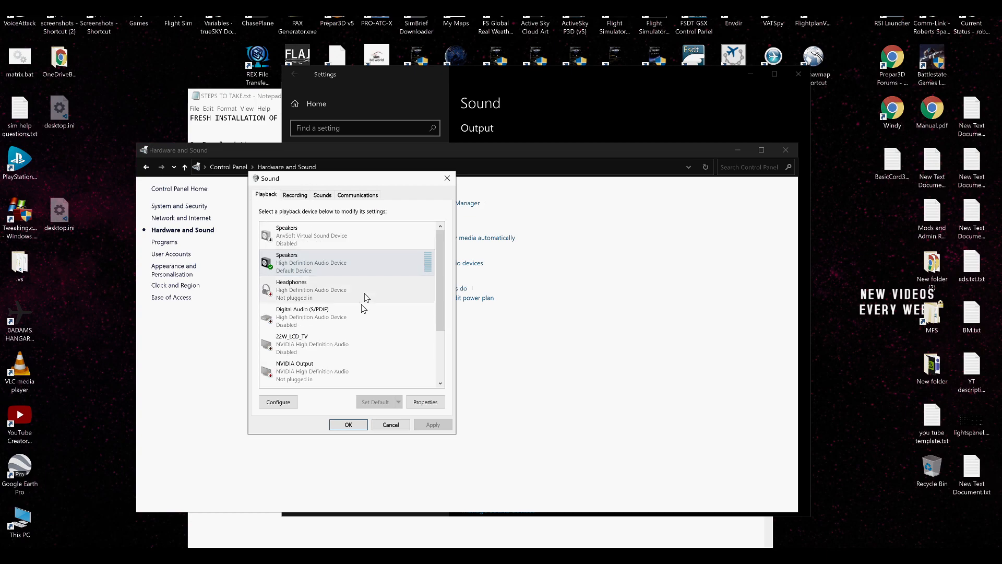
left_click(374, 425)
left_click(781, 153)
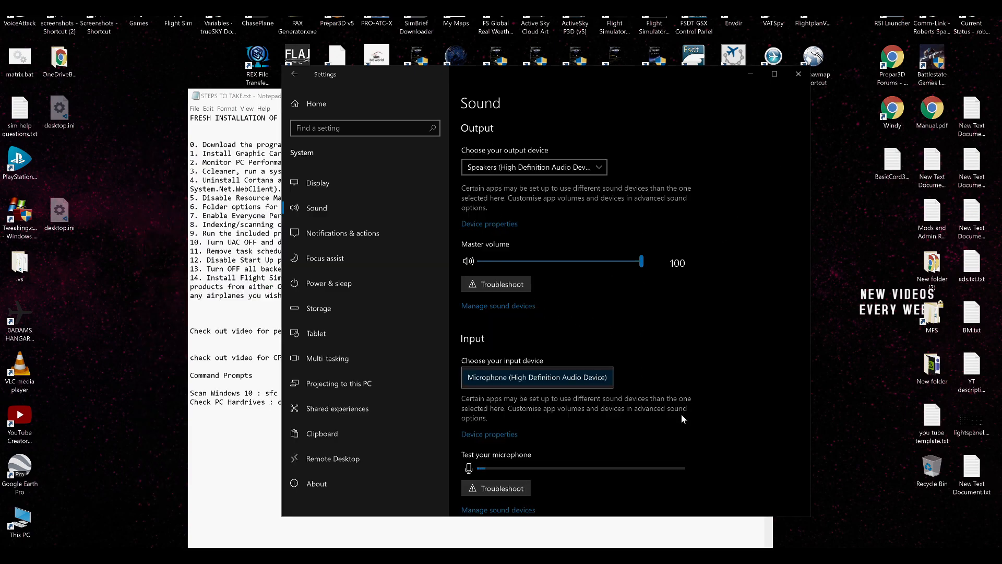
- Look over the remaining Sound settings and review the notification options and per-app senders under Notifications & actions
scroll(681, 418, "down", 5)
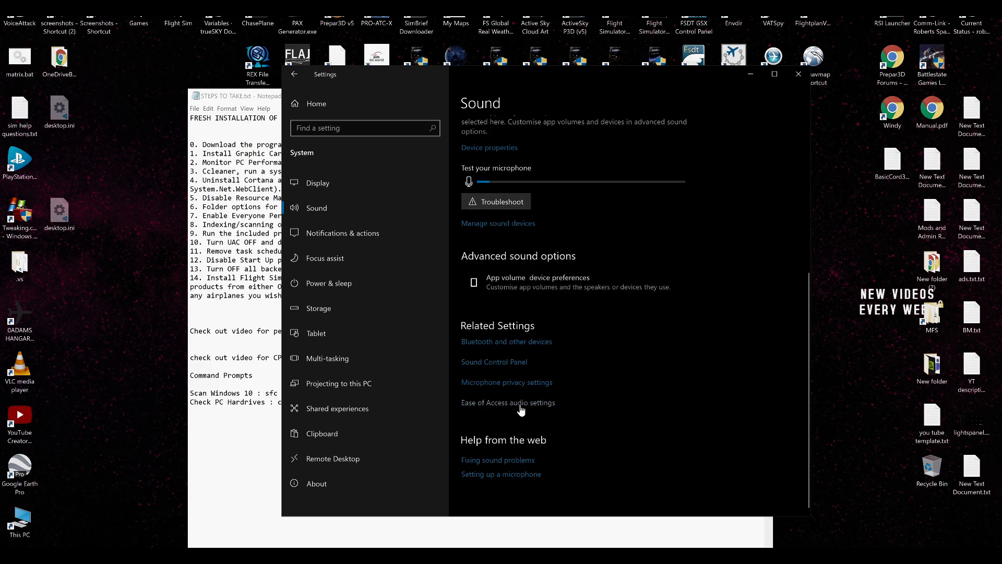
left_click(323, 234)
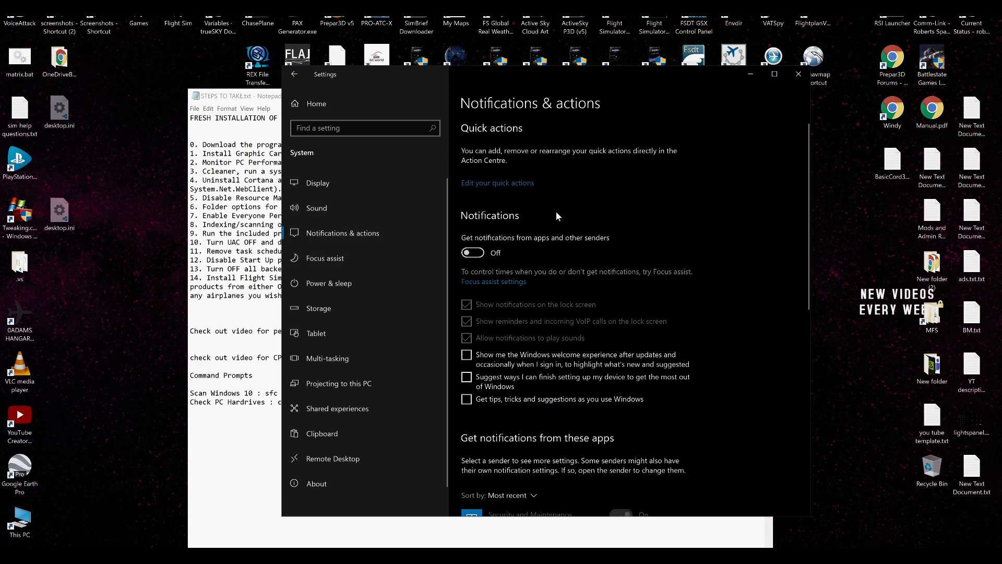
scroll(570, 233, "down", 5)
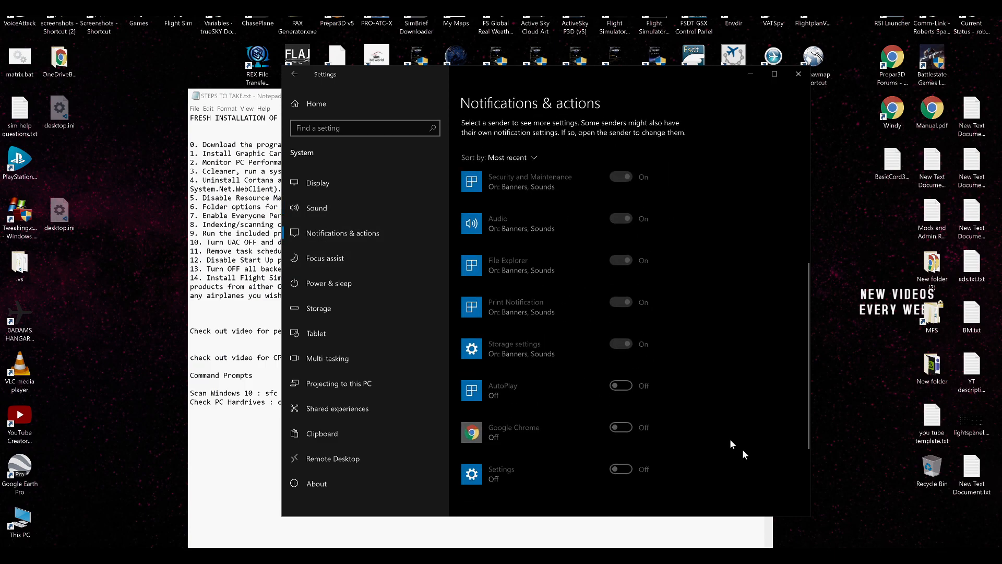
scroll(697, 345, "down", 2)
scroll(676, 364, "up", 10)
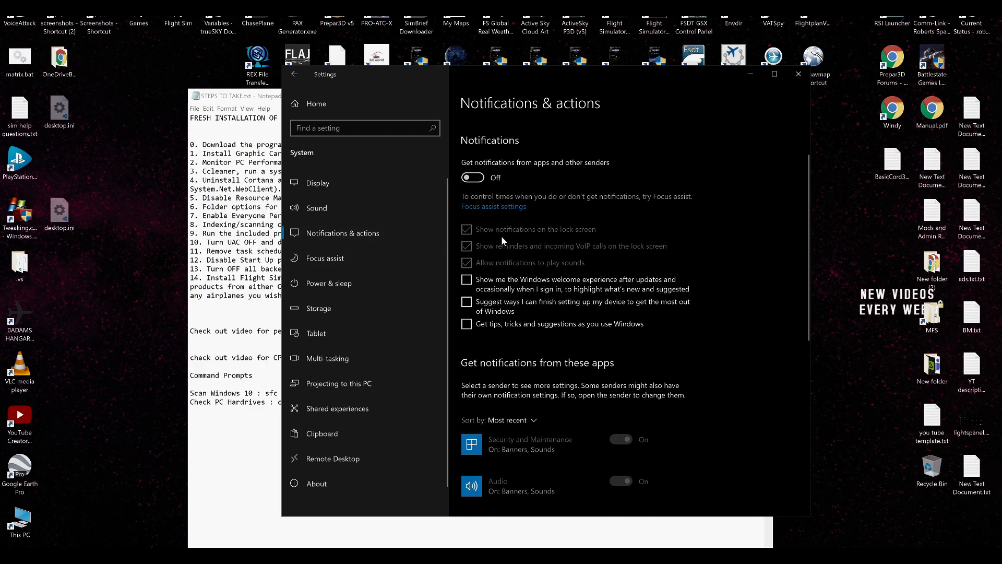
scroll(584, 350, "up", 2)
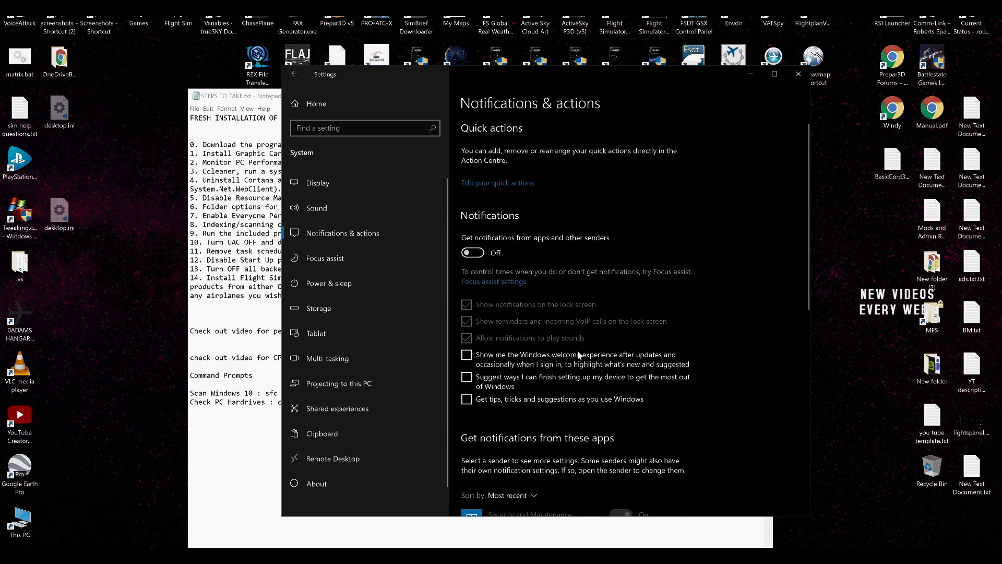
- Review the Focus assist modes and automatic rules, and open the Power & sleep page
left_click(472, 282)
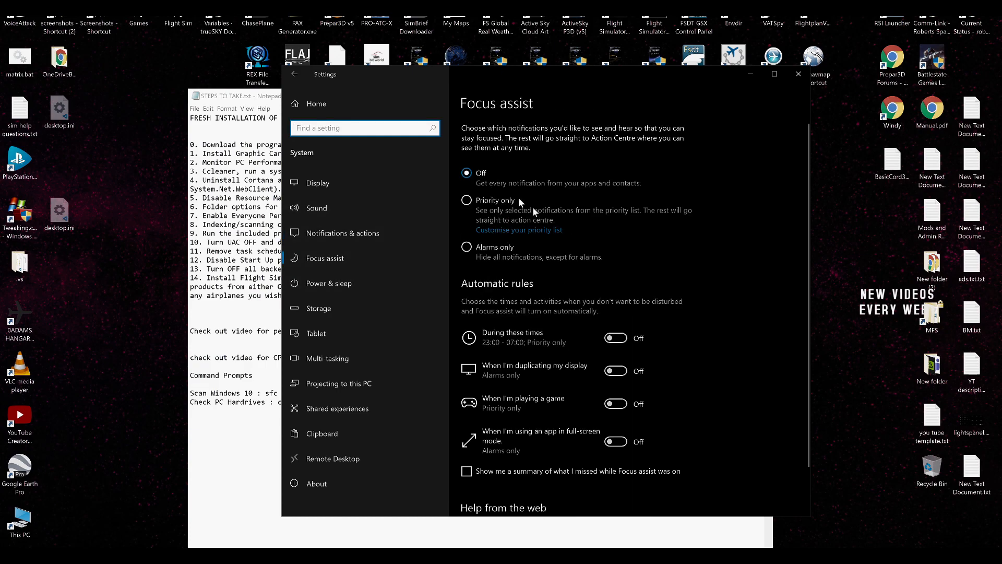
scroll(744, 337, "down", 1)
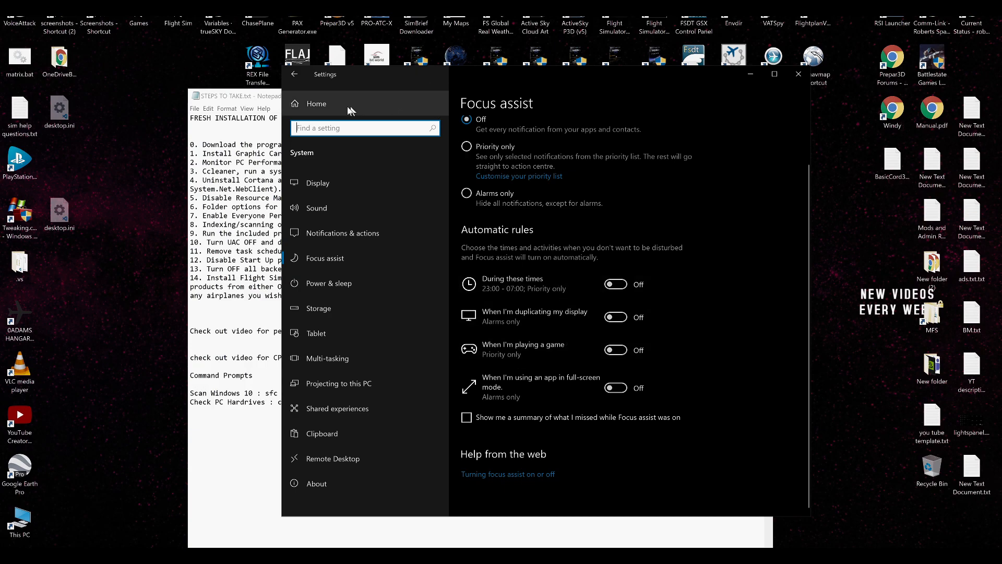
left_click(296, 76)
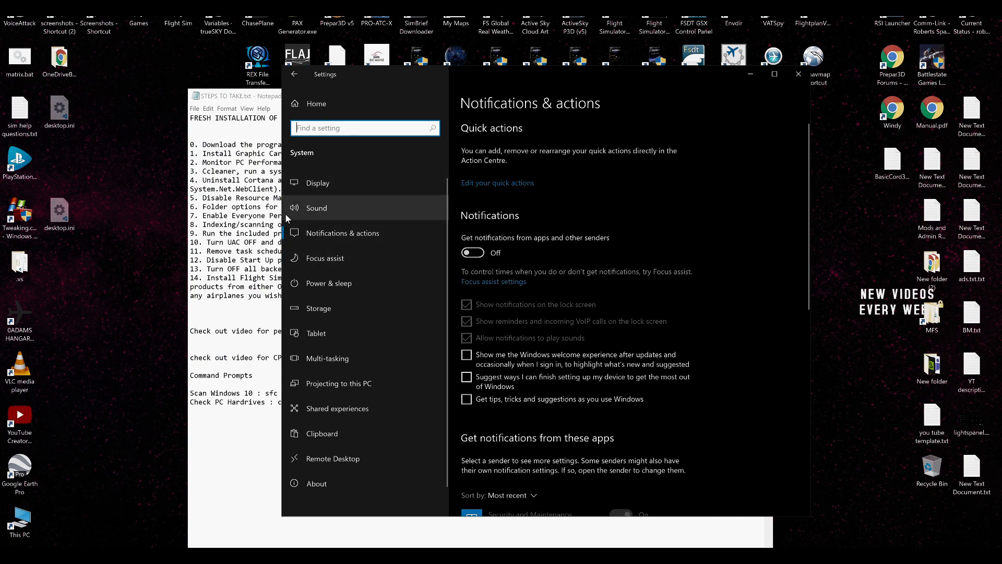
left_click(353, 277)
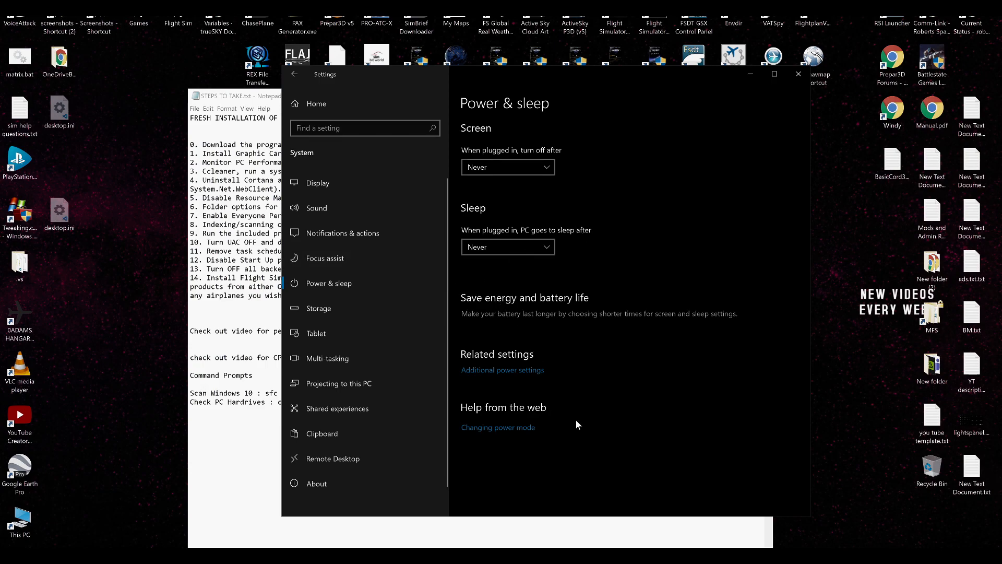
- Check the power plans in the additional power settings, and look over the Storage page including its backup options
left_click(538, 371)
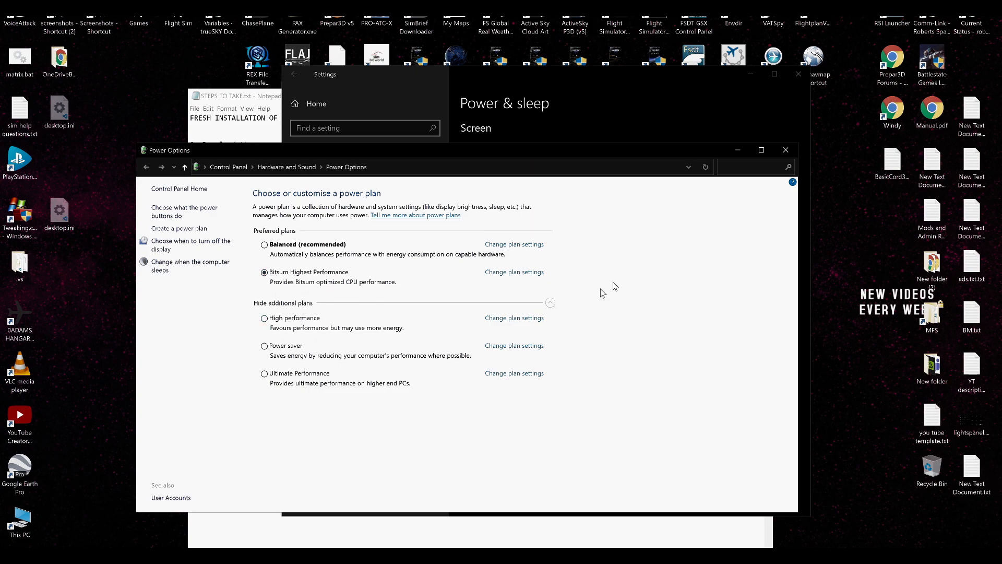
left_click(785, 149)
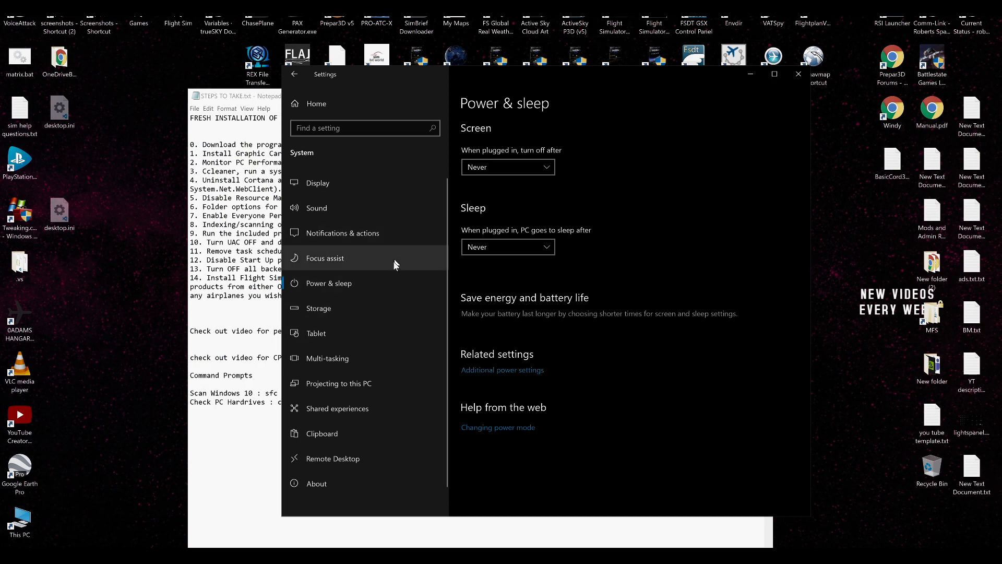
left_click(368, 312)
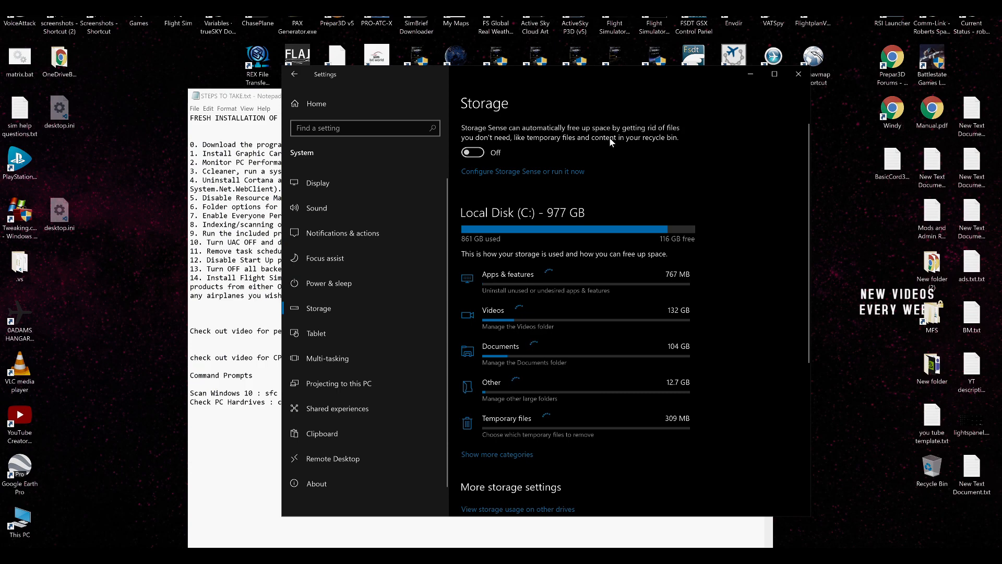
scroll(731, 321, "down", 3)
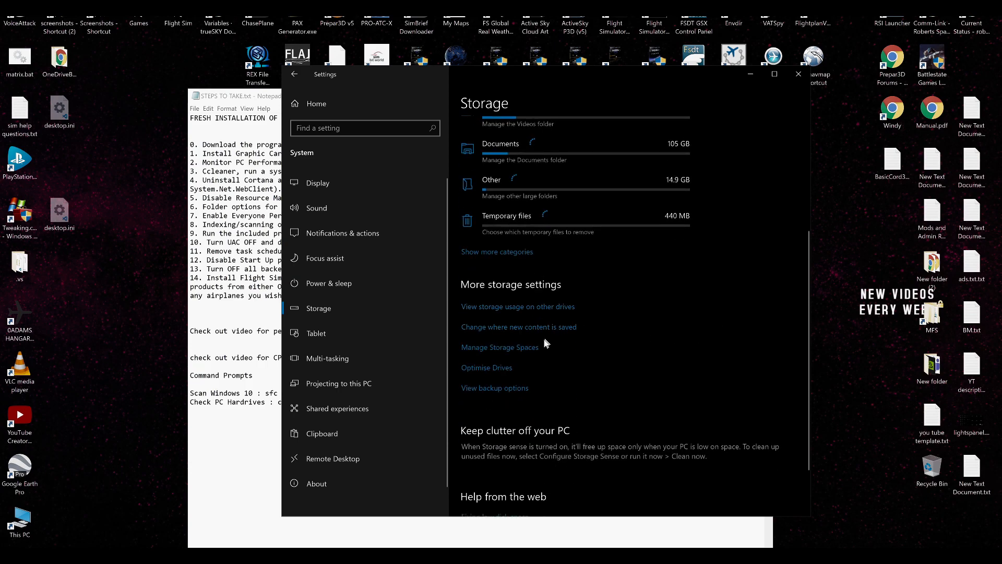
scroll(544, 339, "down", 1)
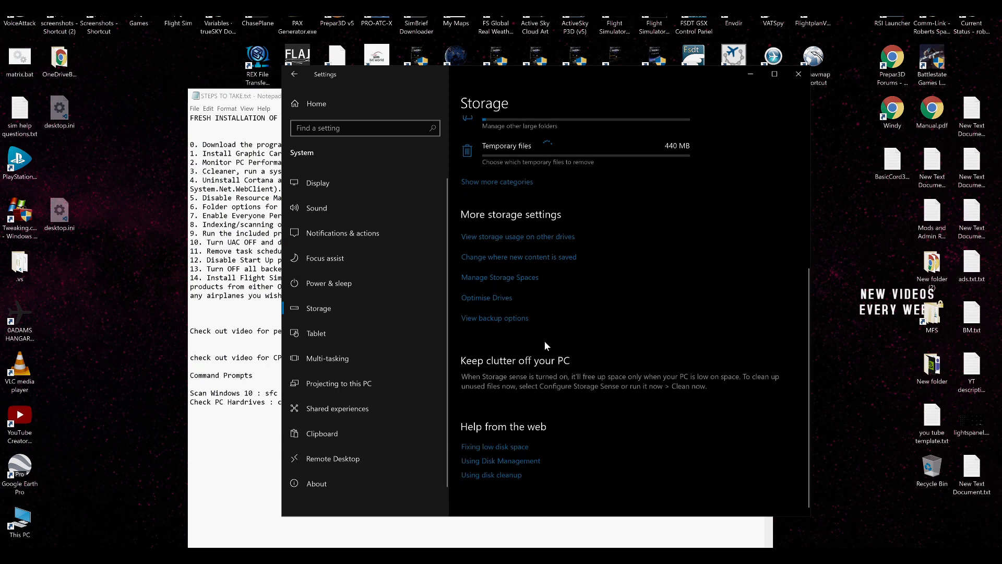
left_click(514, 317)
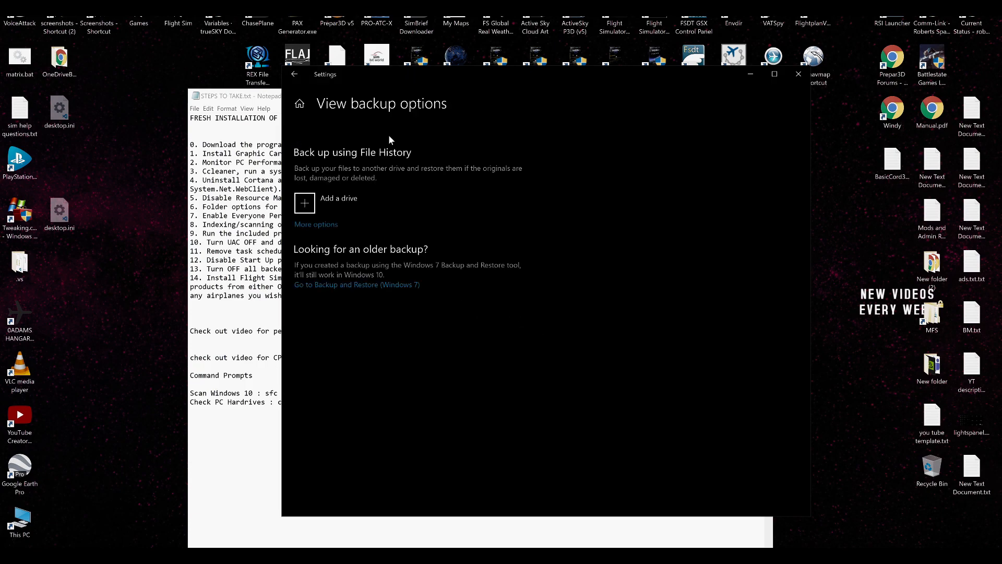
left_click(286, 74)
scroll(531, 355, "down", 5)
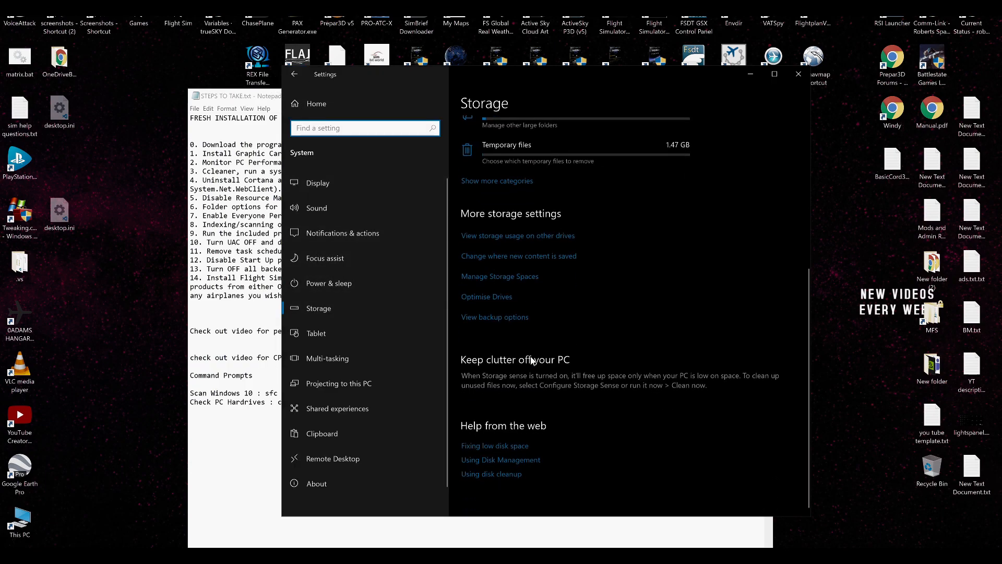
- Review the Tablet and Multi-tasking pages, testing window snapping by docking Settings to half the screen and releasing it
left_click(334, 329)
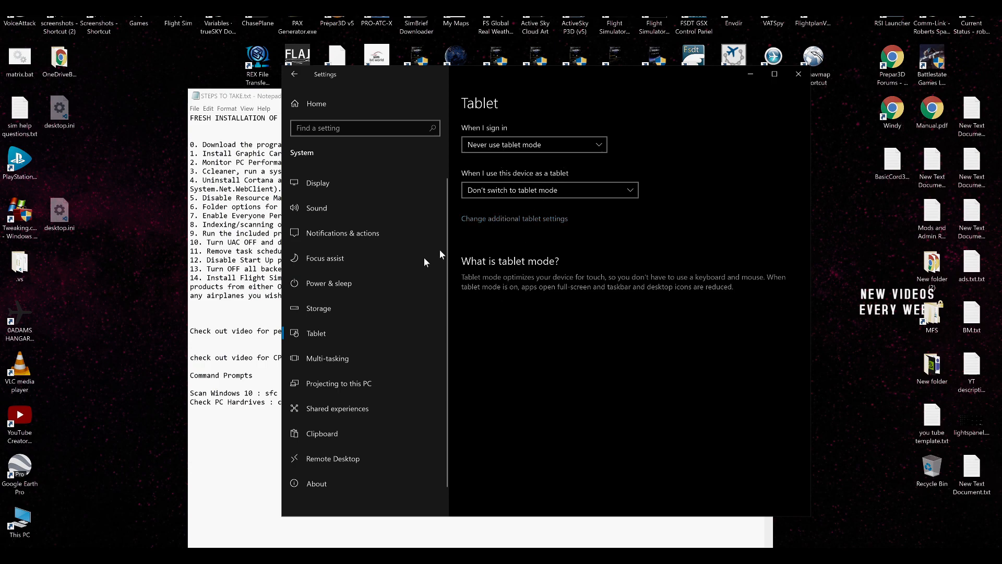
left_click(357, 365)
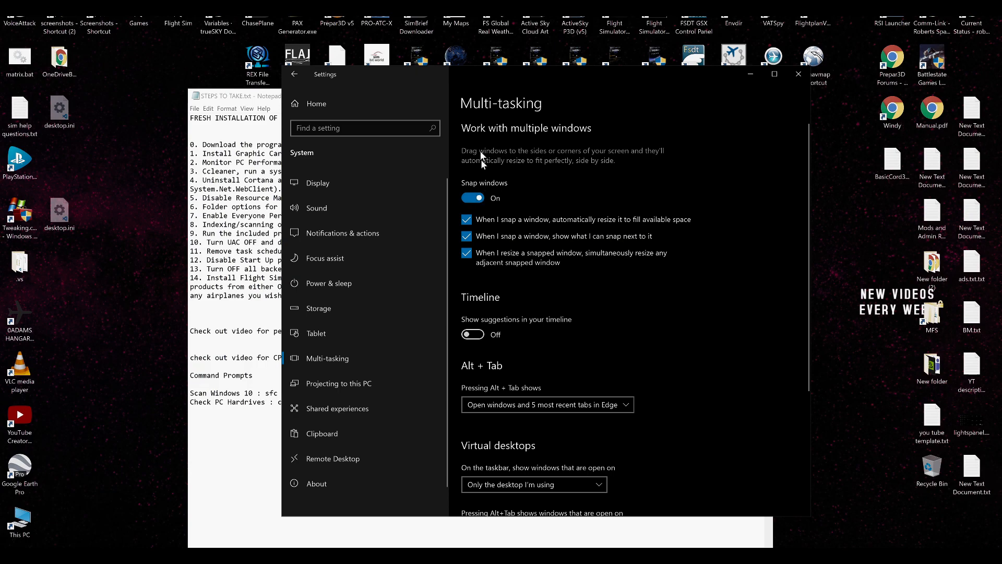
left_click_drag(457, 79, 3, 60)
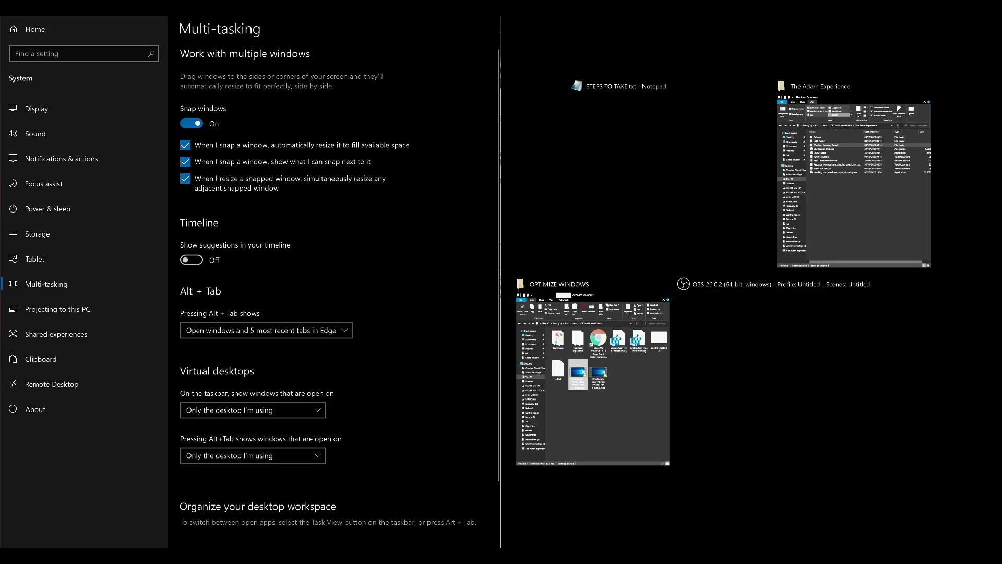
left_click(370, 22)
left_click_drag(351, 3, 727, 58)
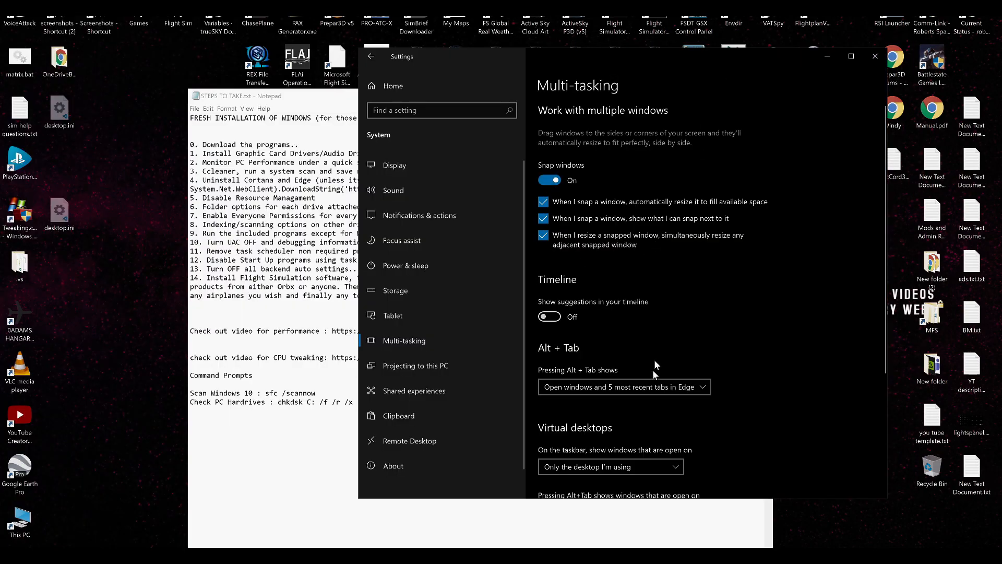
scroll(607, 368, "down", 4)
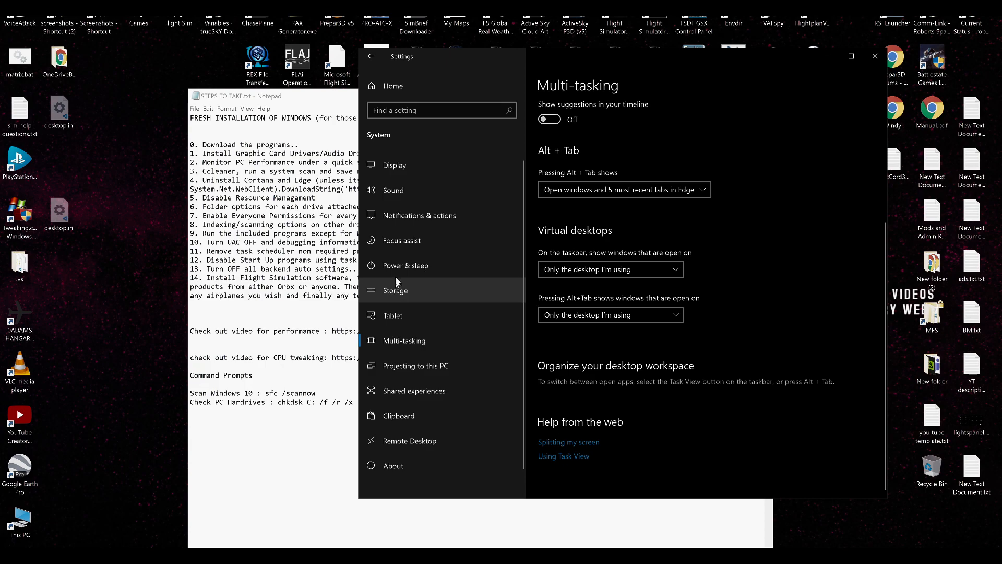
- Review the Projecting to this PC, Shared experiences, Clipboard and Remote Desktop pages
left_click(413, 365)
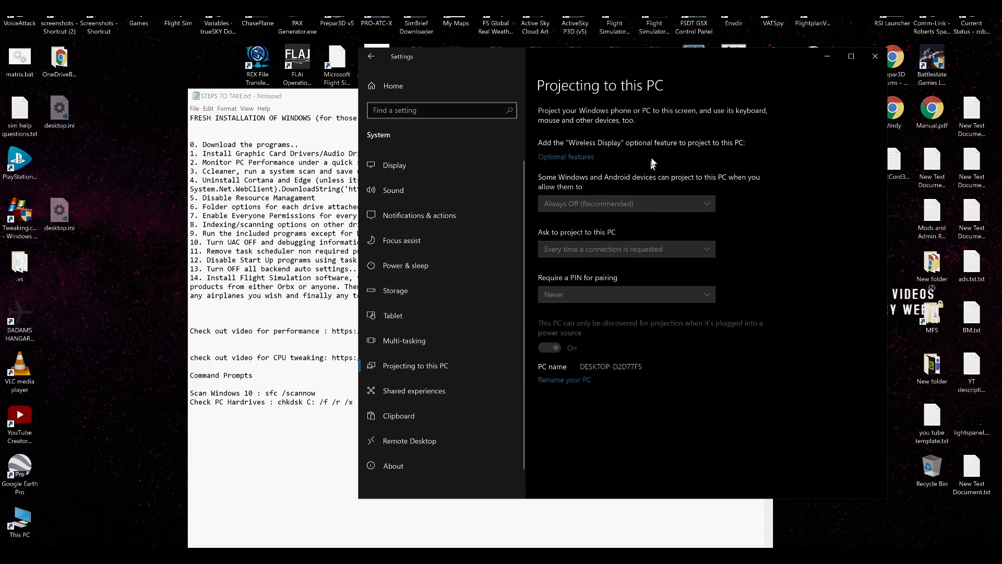
left_click(421, 394)
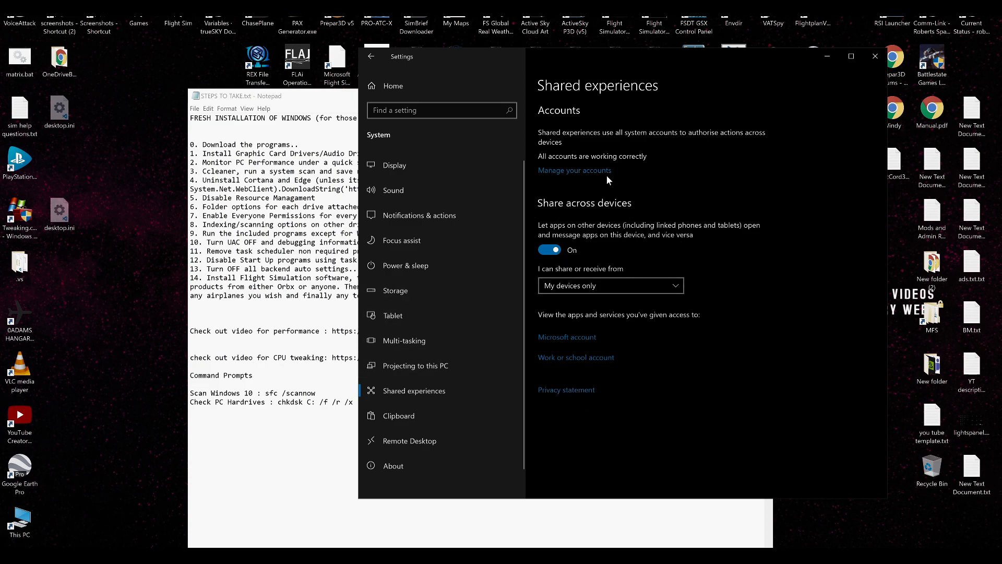
left_click(399, 413)
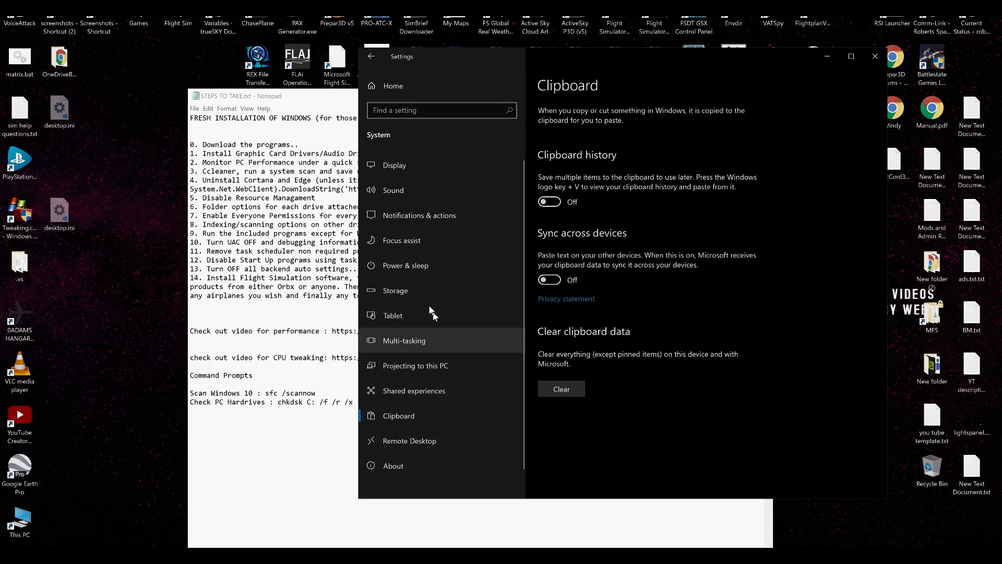
left_click(438, 440)
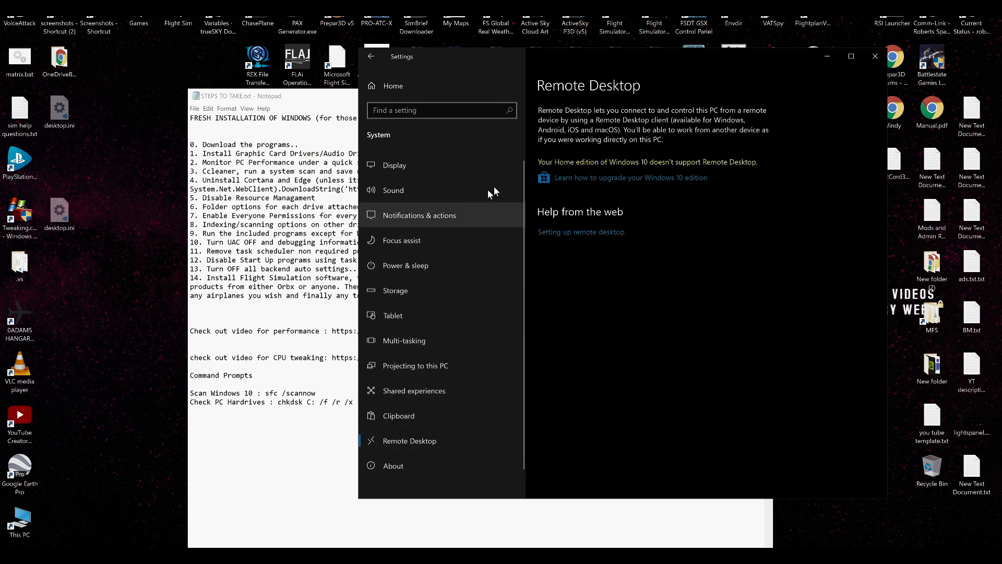
- Switch to the Devices category and look over Bluetooth & other devices, Mouse, and Printers & scanners
left_click(396, 86)
left_click(634, 219)
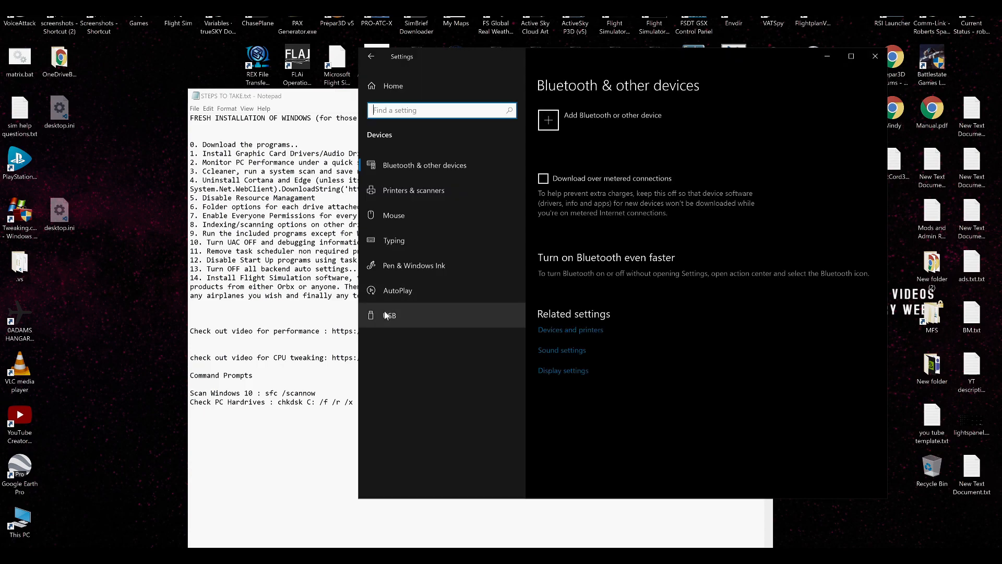
left_click(408, 159)
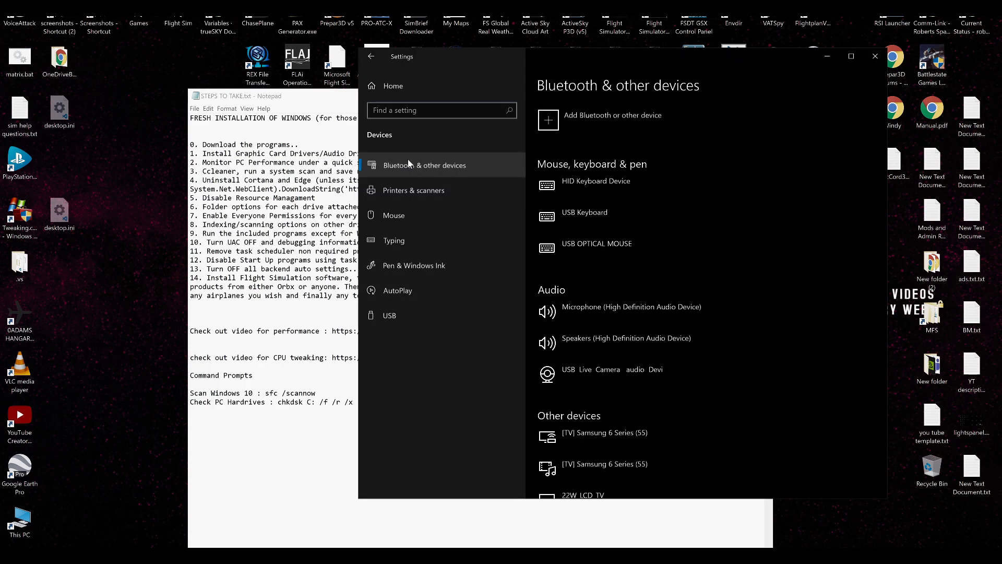
left_click(406, 206)
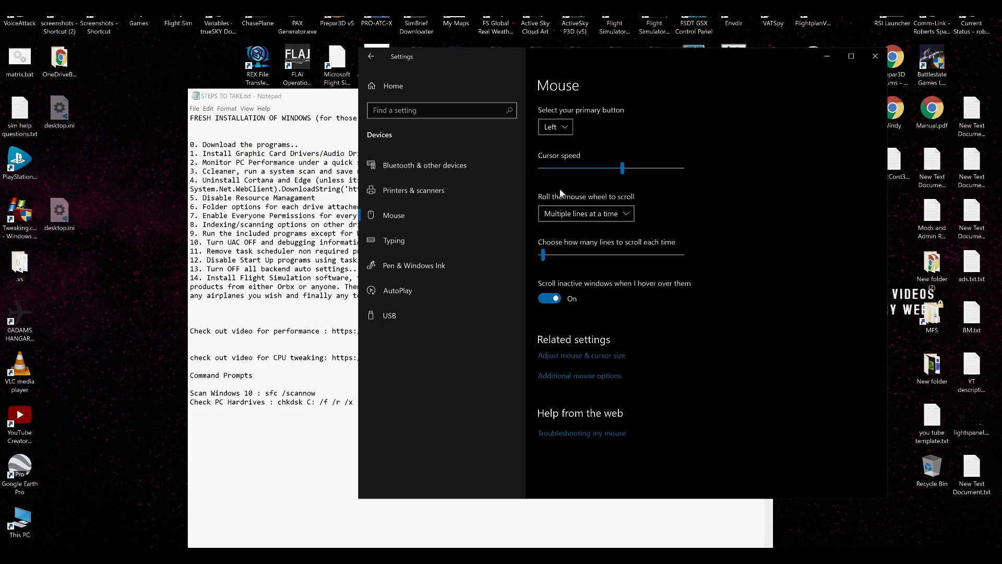
left_click(397, 197)
scroll(611, 389, "down", 5)
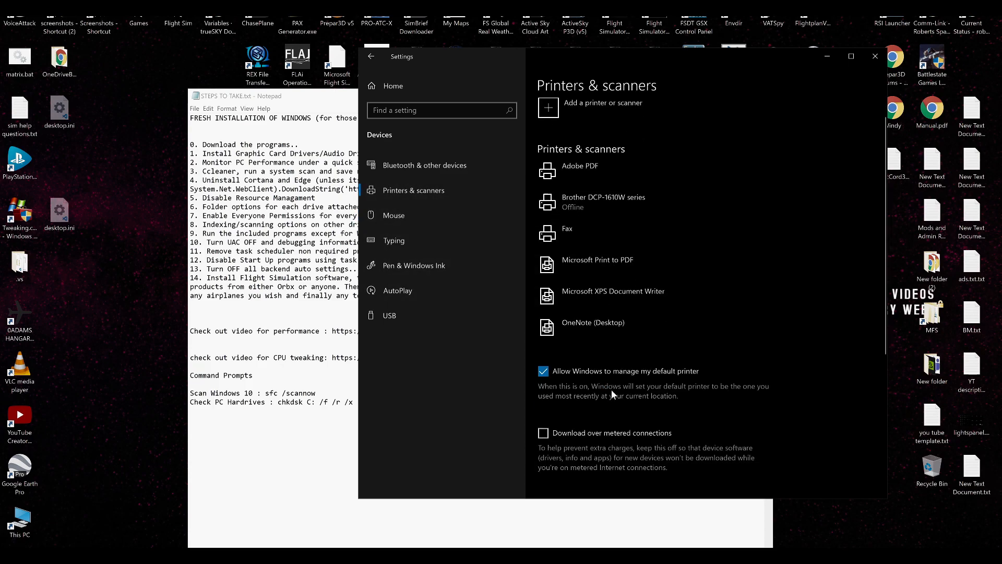
- Check the Mouse cursor speed, Pen & Windows Ink options and AutoPlay settings
left_click(405, 218)
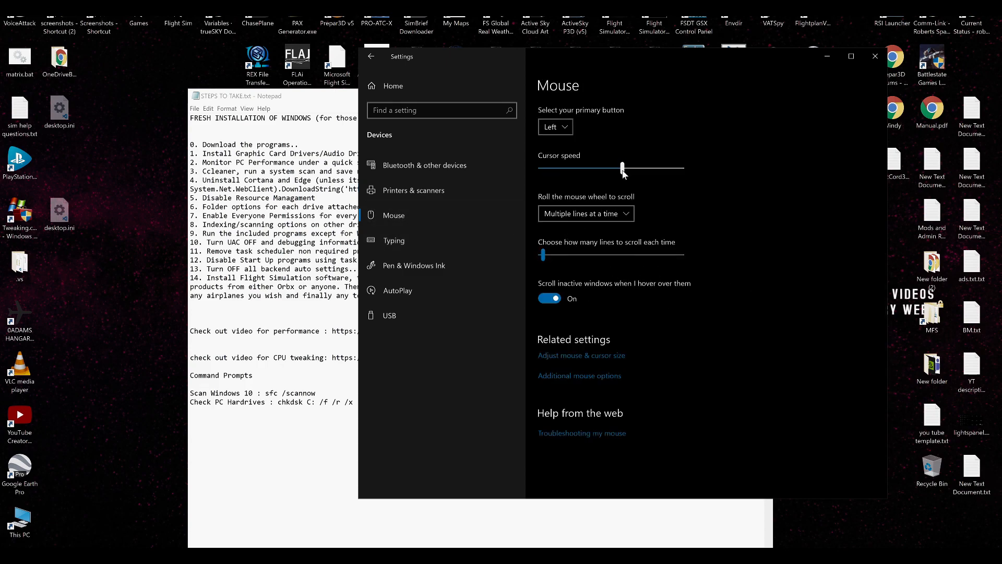
left_click(446, 253)
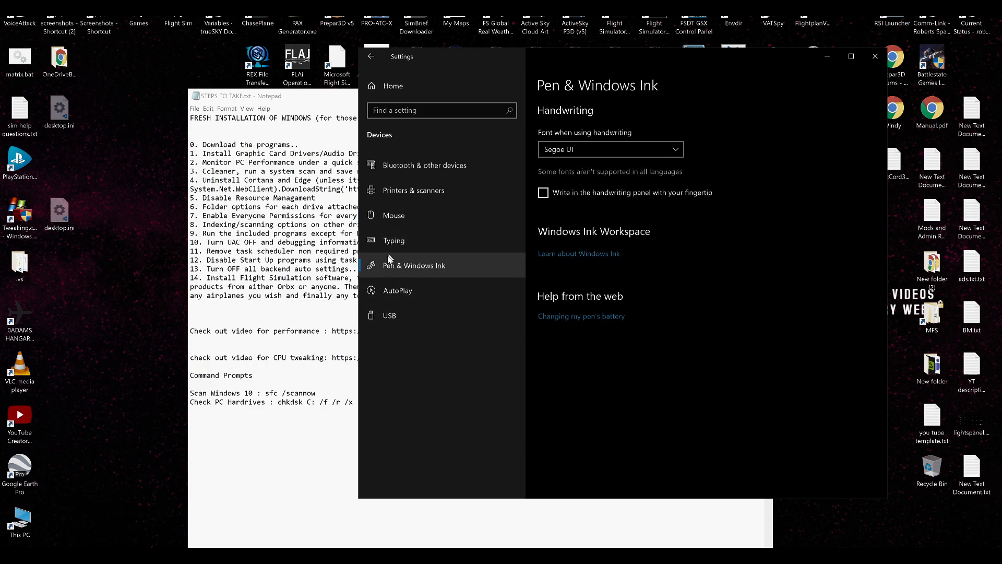
left_click(386, 293)
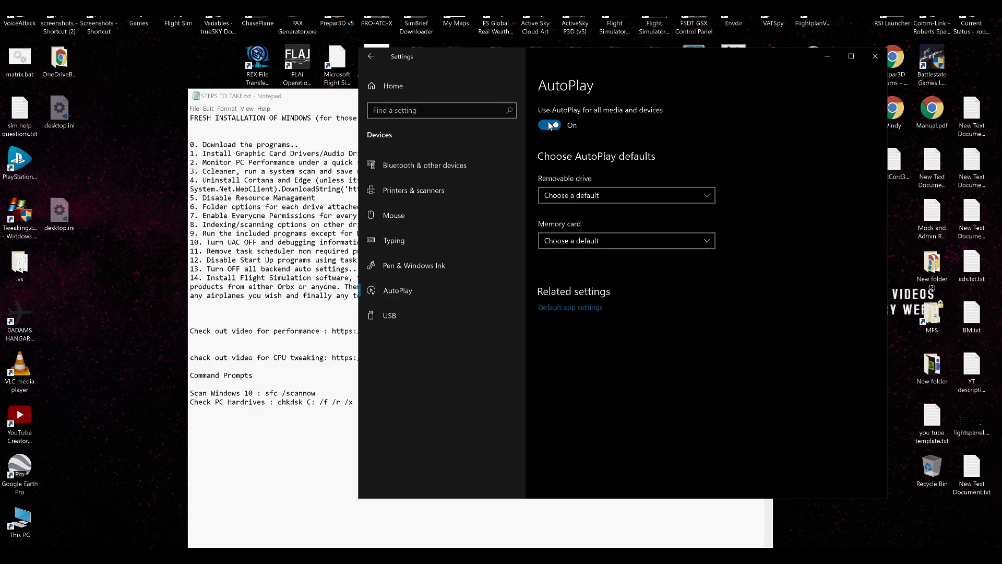
- Switch to Network & Internet and review Status, Ethernet, Dial-up, VPN, Flight mode and Mobile hotspot
left_click(378, 88)
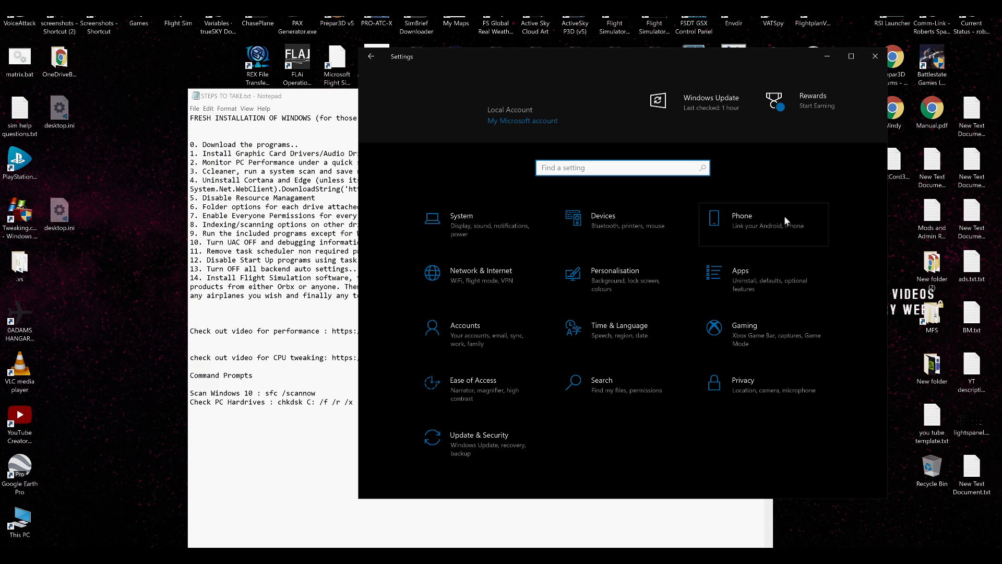
left_click(475, 293)
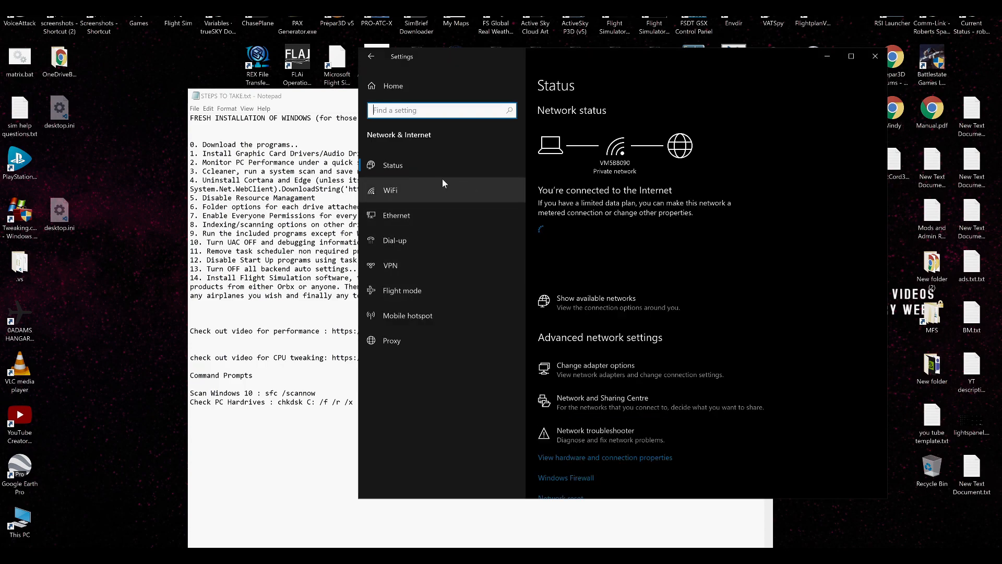
left_click(402, 224)
left_click(399, 242)
left_click(402, 266)
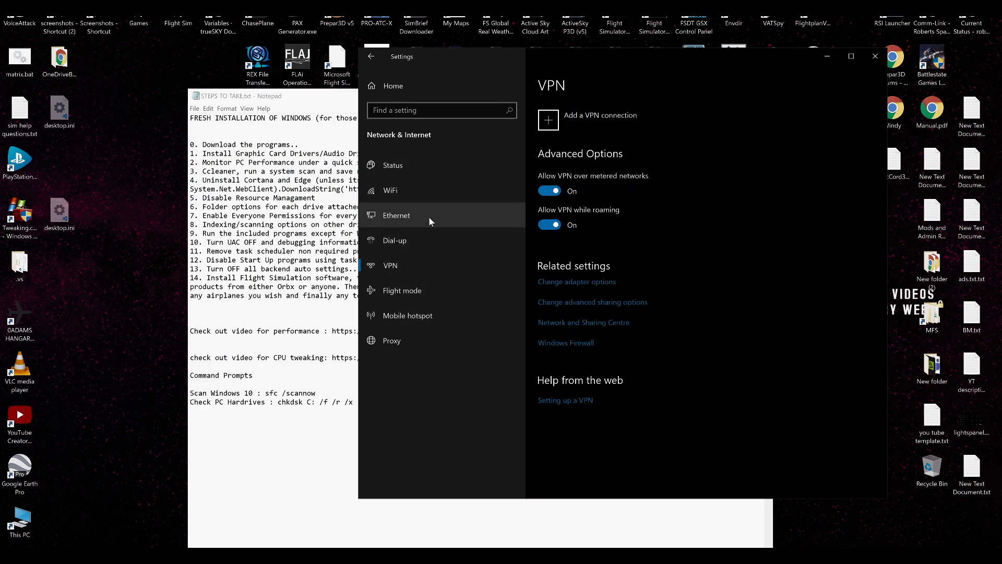
left_click(398, 293)
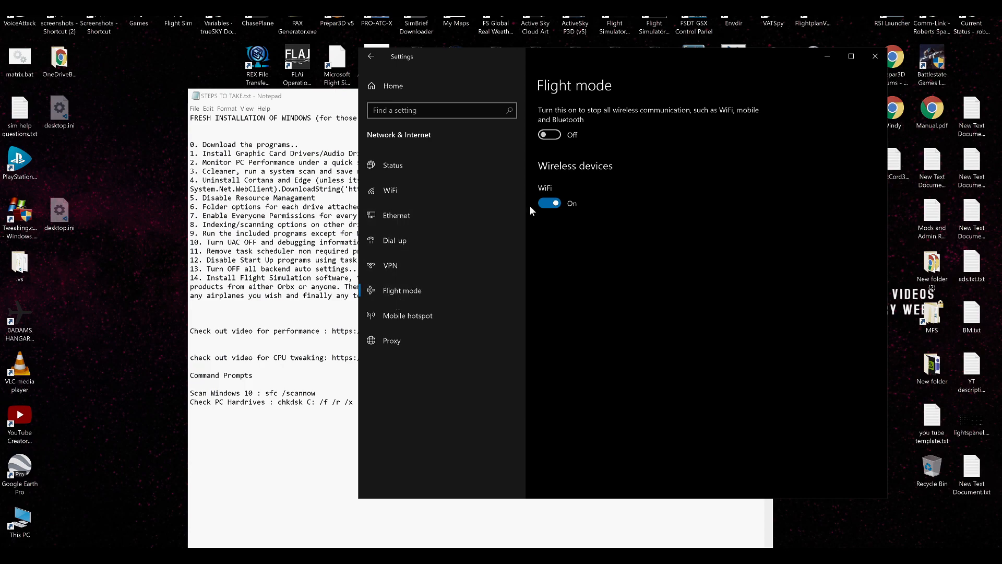
left_click(392, 314)
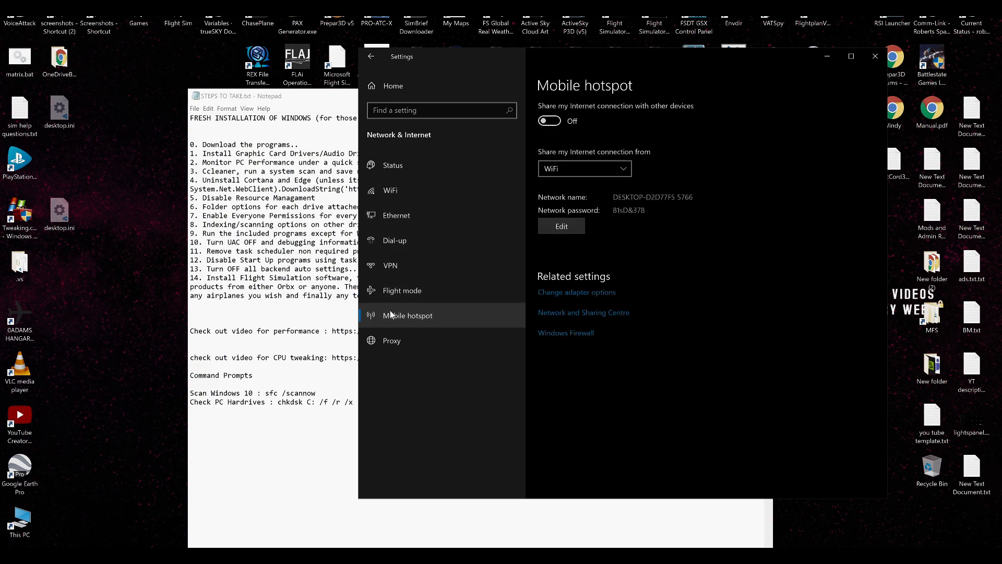
- Switch to the Personalisation category and look through all the Background options
left_click(374, 84)
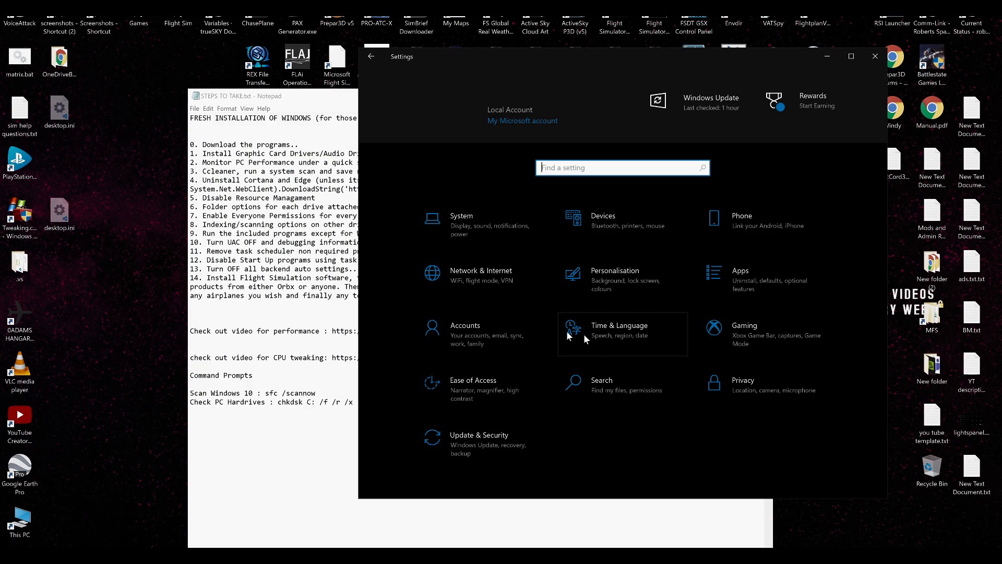
left_click(631, 286)
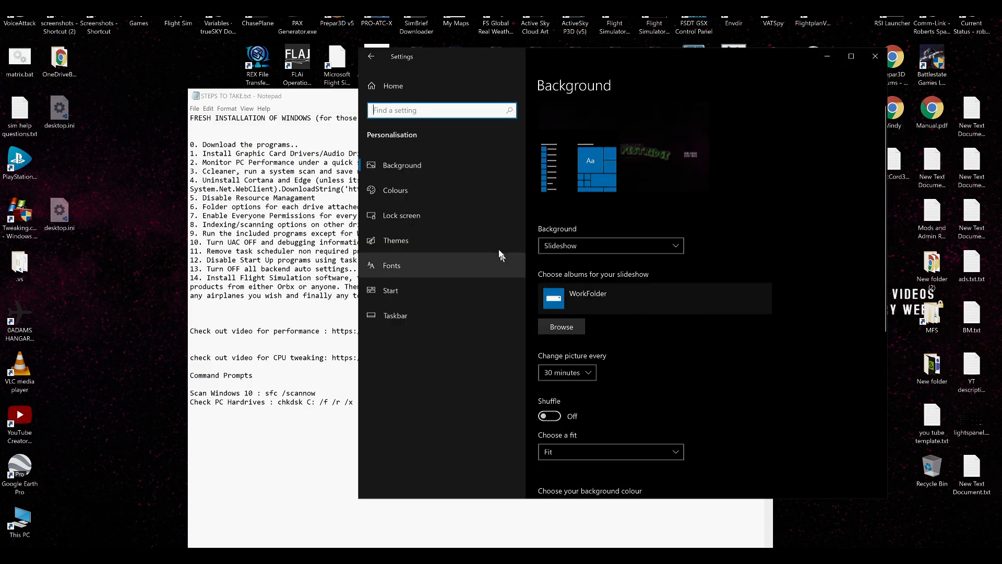
scroll(744, 406, "down", 5)
scroll(759, 406, "down", 2)
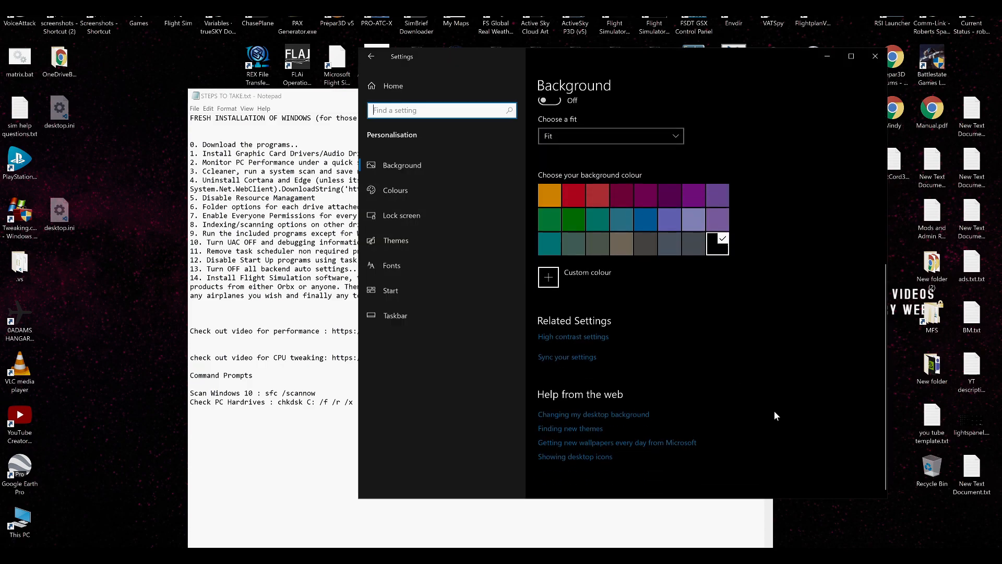
- Look through the Colours options, including accent colour surfaces, and open the related high contrast settings
left_click(394, 189)
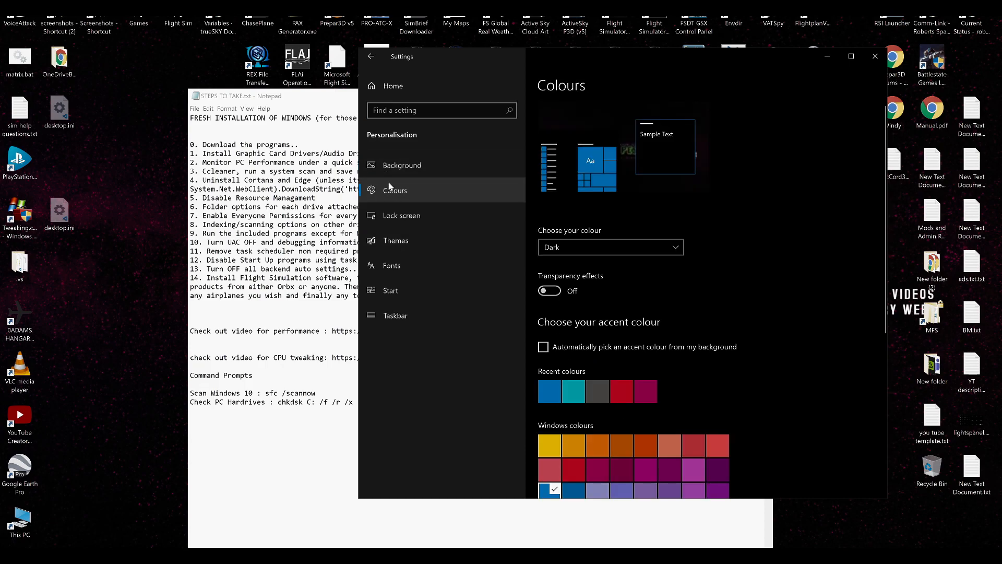
scroll(622, 340, "down", 3)
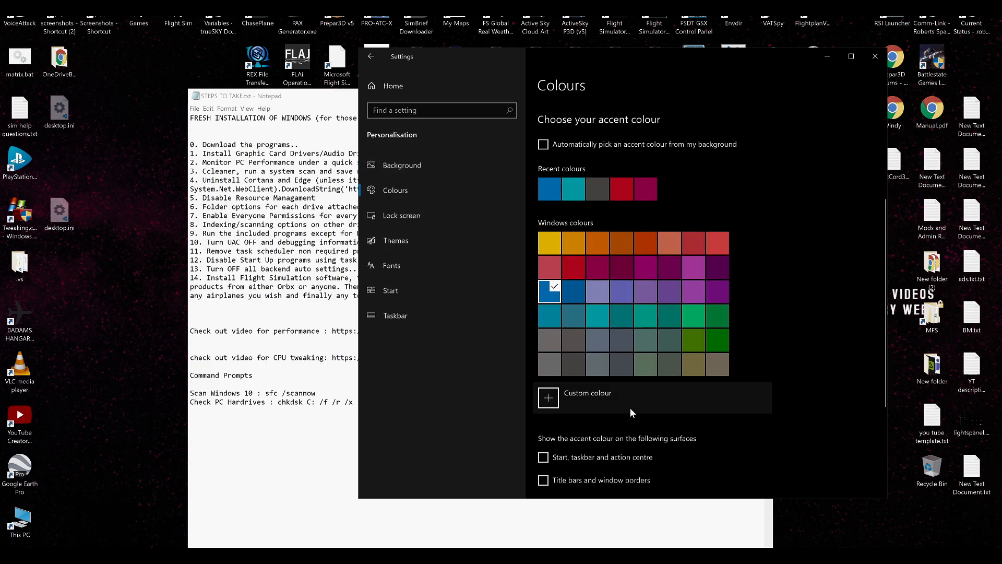
scroll(701, 387, "down", 6)
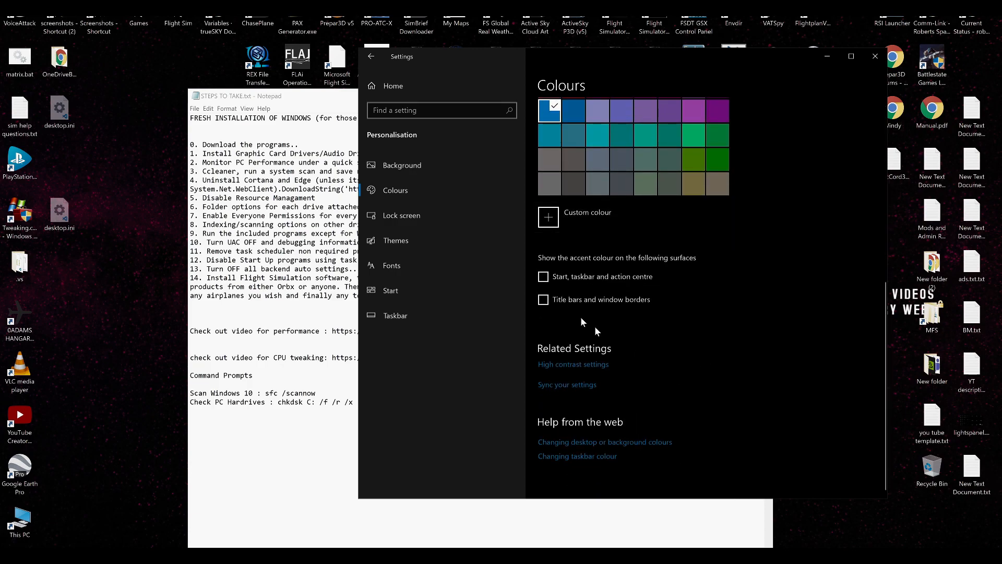
left_click(555, 364)
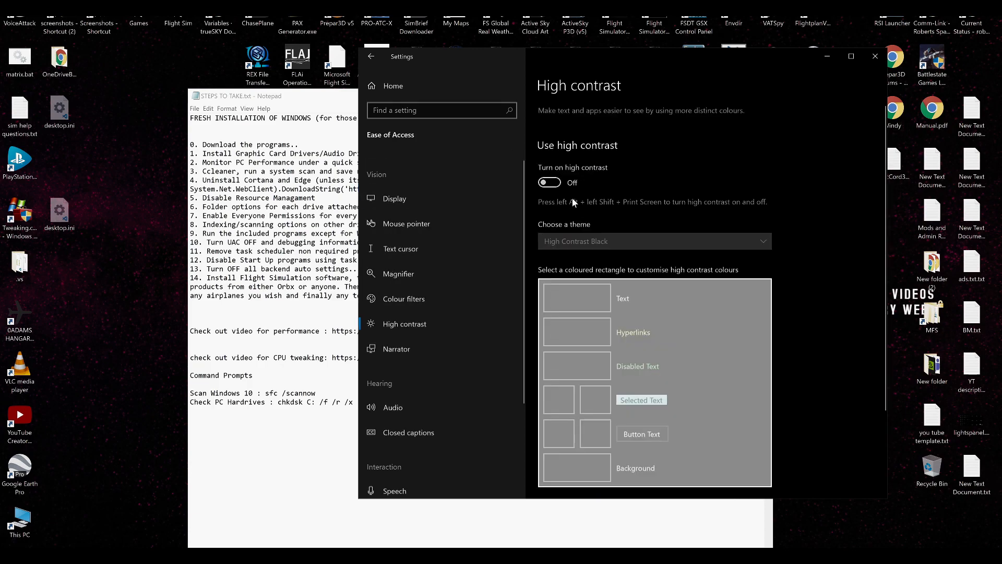
- Return to the Personalisation settings and look through the Themes and Fonts options
left_click(372, 56)
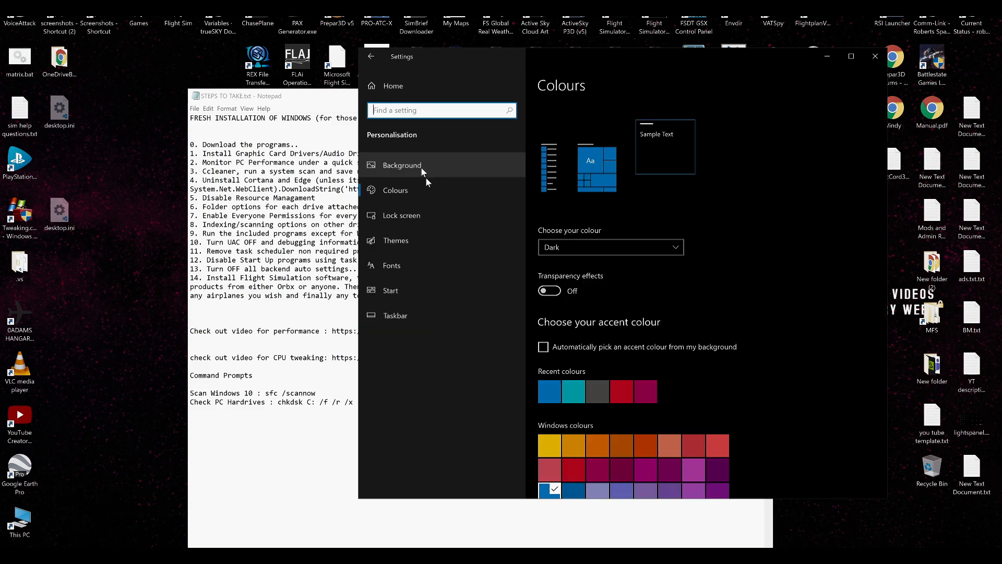
left_click(400, 235)
scroll(725, 405, "down", 5)
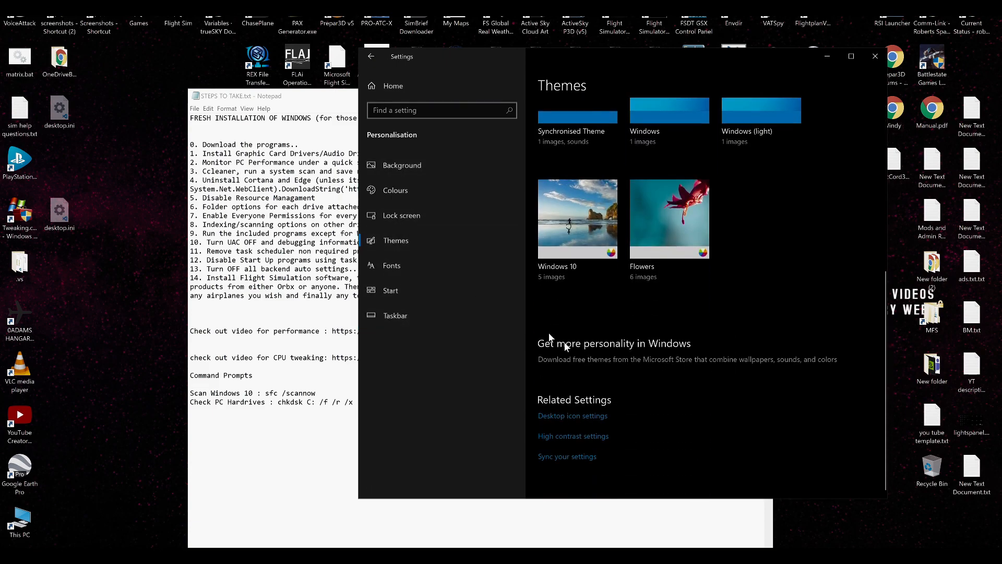
left_click(388, 264)
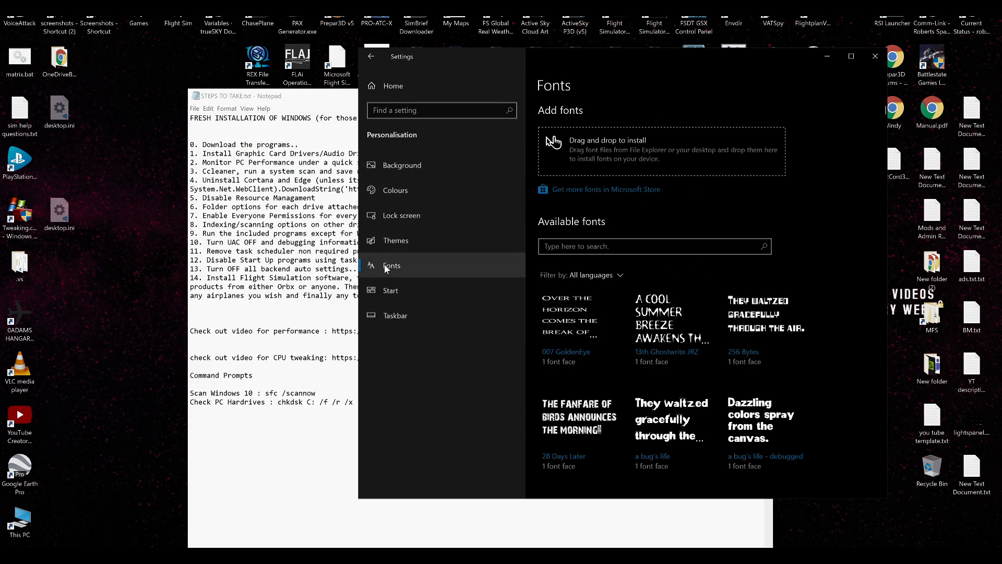
- In the Start settings, turn off showing recently opened items in Jump Lists and File Explorer Quick Access
left_click(383, 289)
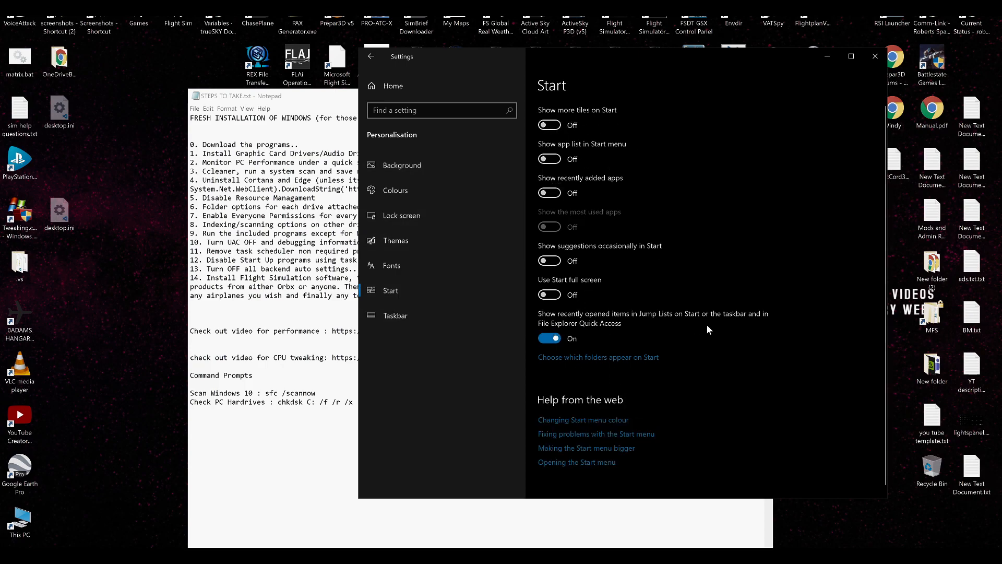
left_click(544, 339)
scroll(702, 408, "down", 1)
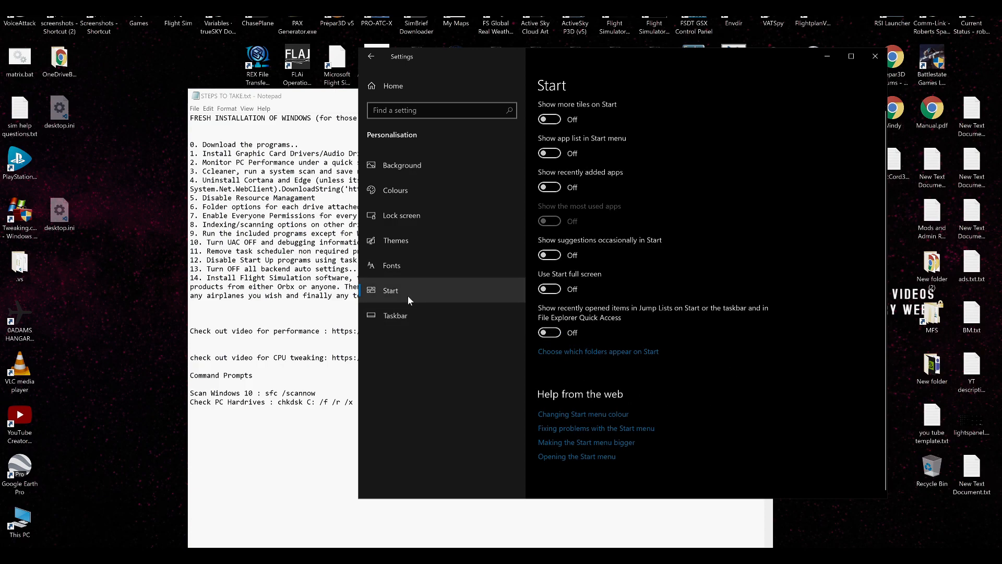
- Review all the Taskbar settings, including the multiple displays and People options
left_click(408, 311)
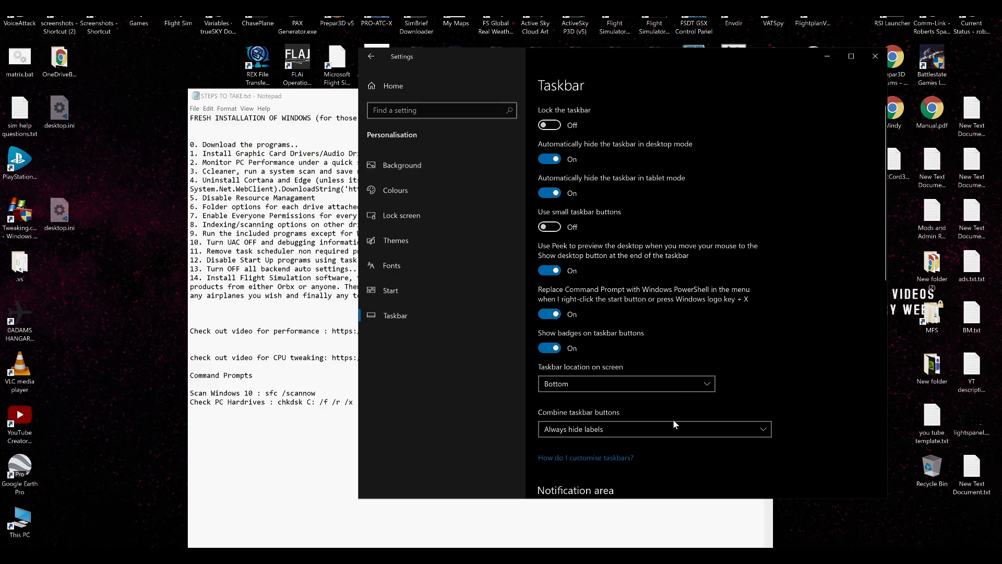
scroll(673, 424, "down", 5)
scroll(674, 421, "down", 4)
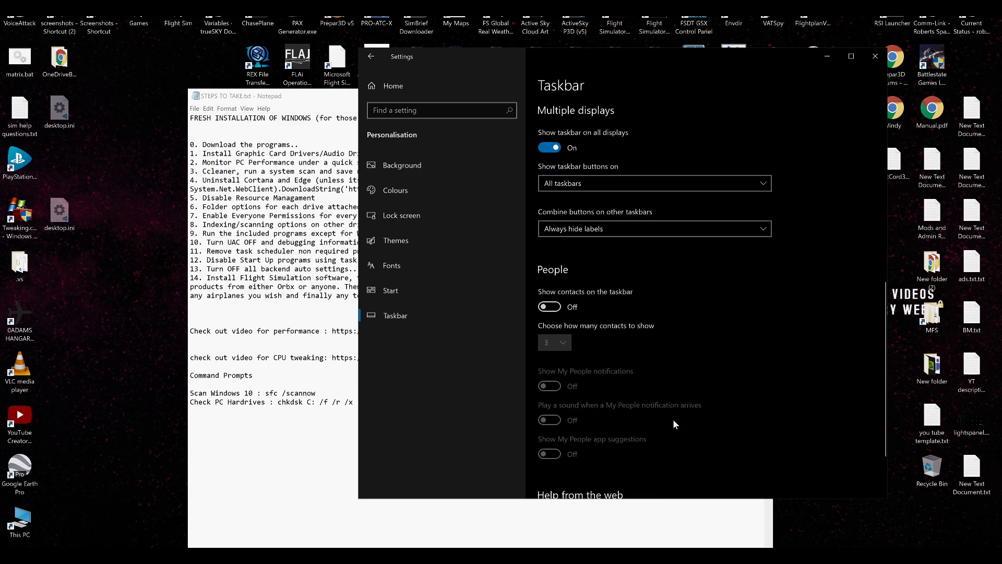
scroll(672, 418, "down", 2)
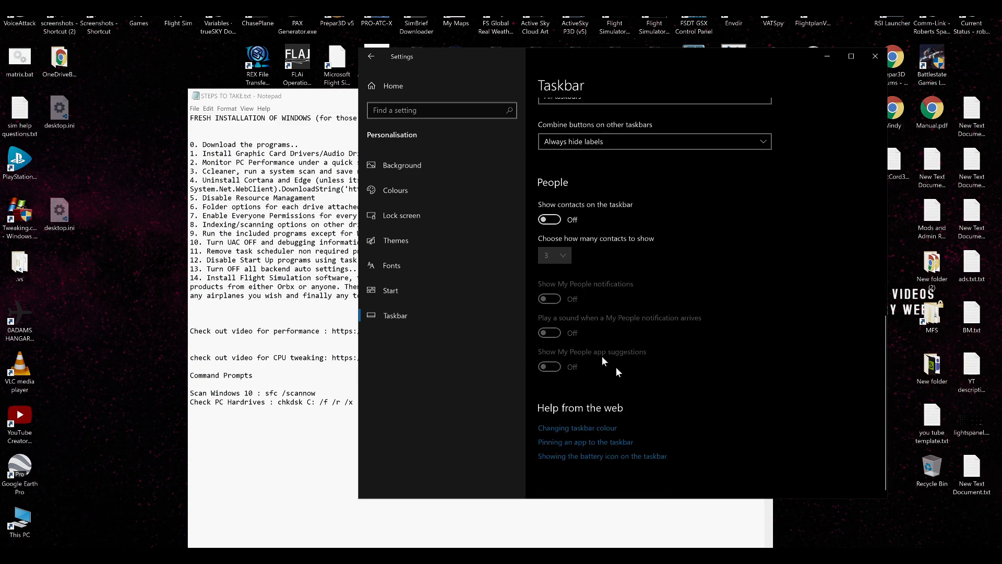
- Switch to the Apps category and look through the list of installed apps and features
left_click(421, 83)
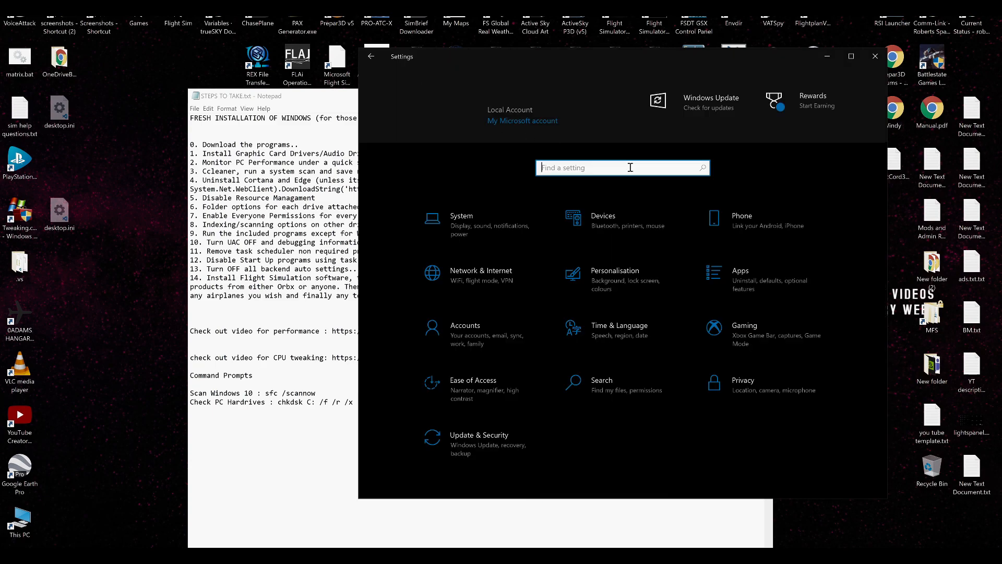
left_click(735, 278)
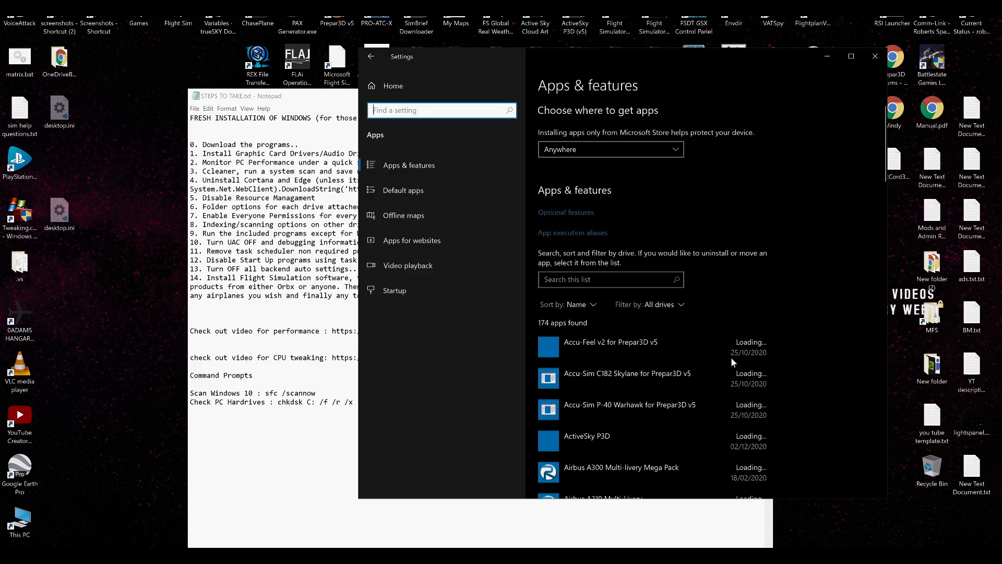
left_click(413, 166)
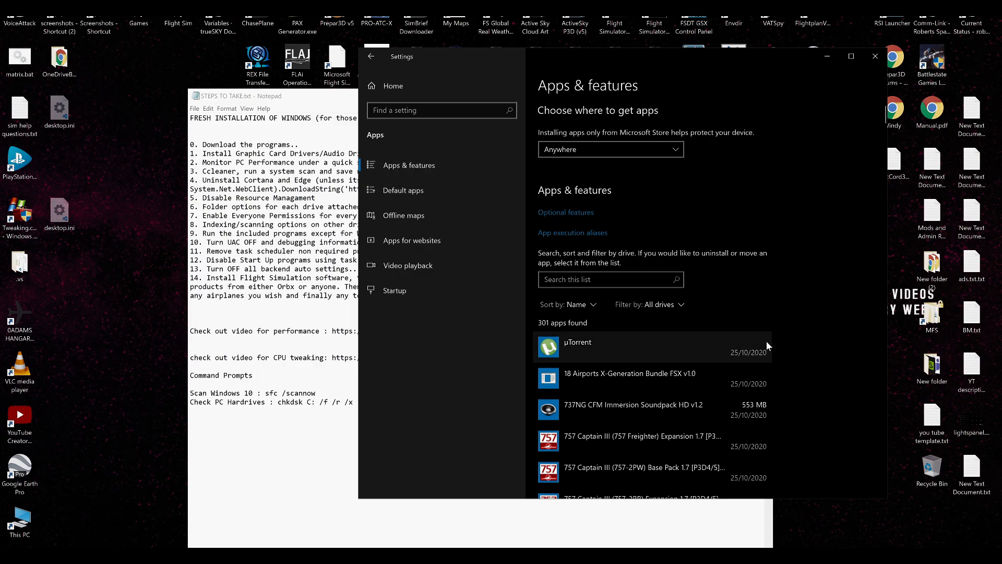
scroll(767, 340, "down", 5)
scroll(766, 341, "down", 15)
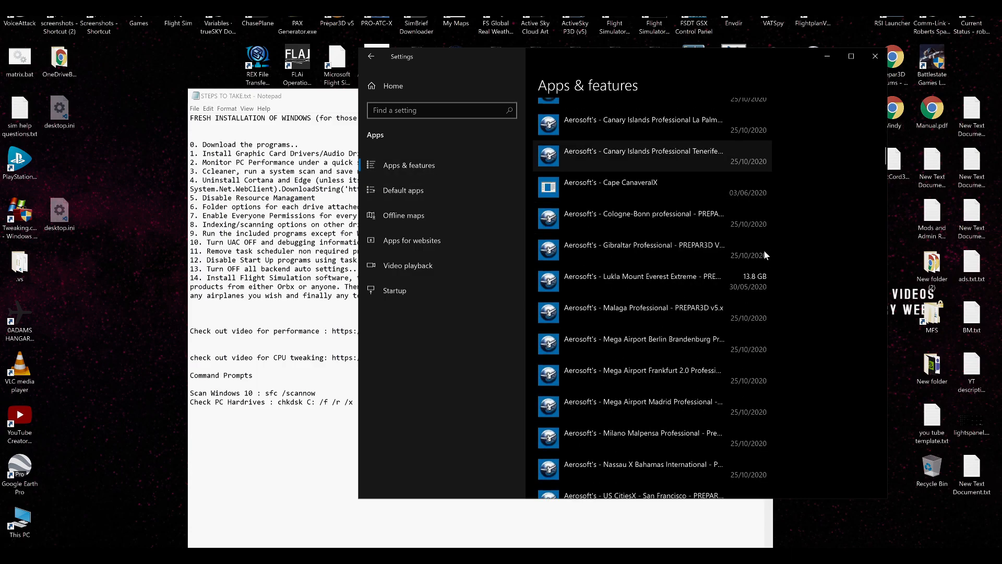
scroll(763, 252, "down", 20)
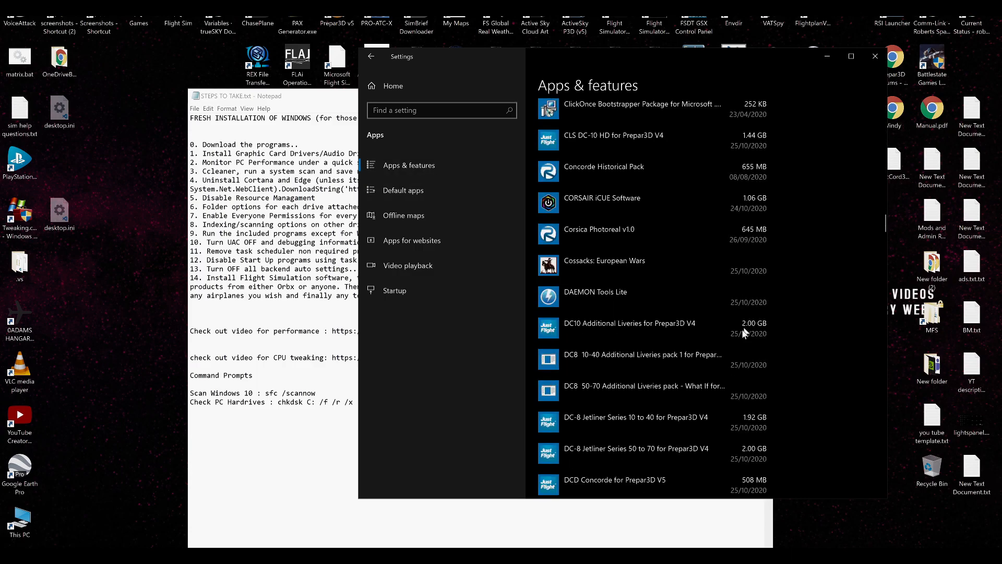
- Check the Default apps, Apps for websites and Video playback settings
left_click(443, 191)
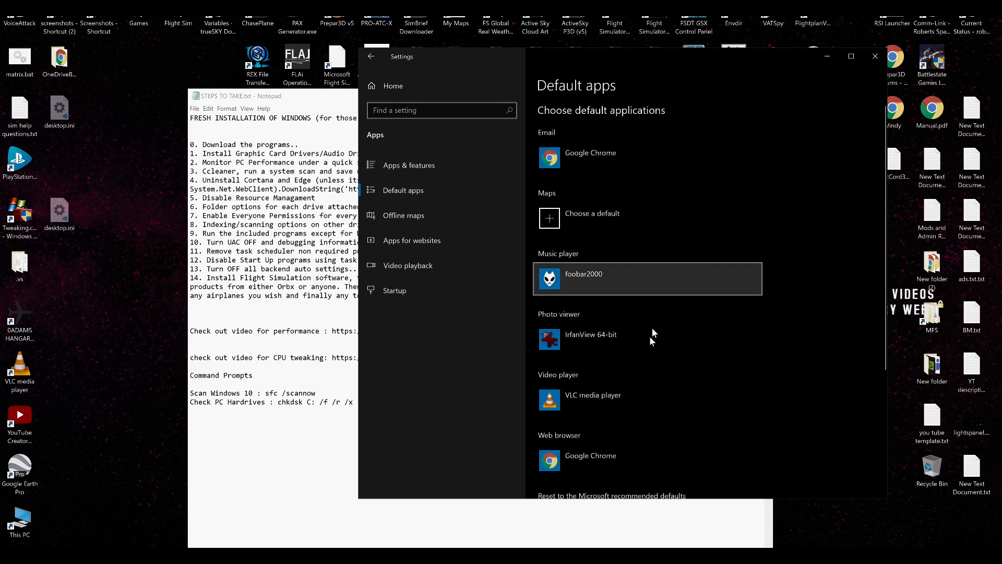
scroll(590, 345, "down", 5)
scroll(592, 219, "up", 5)
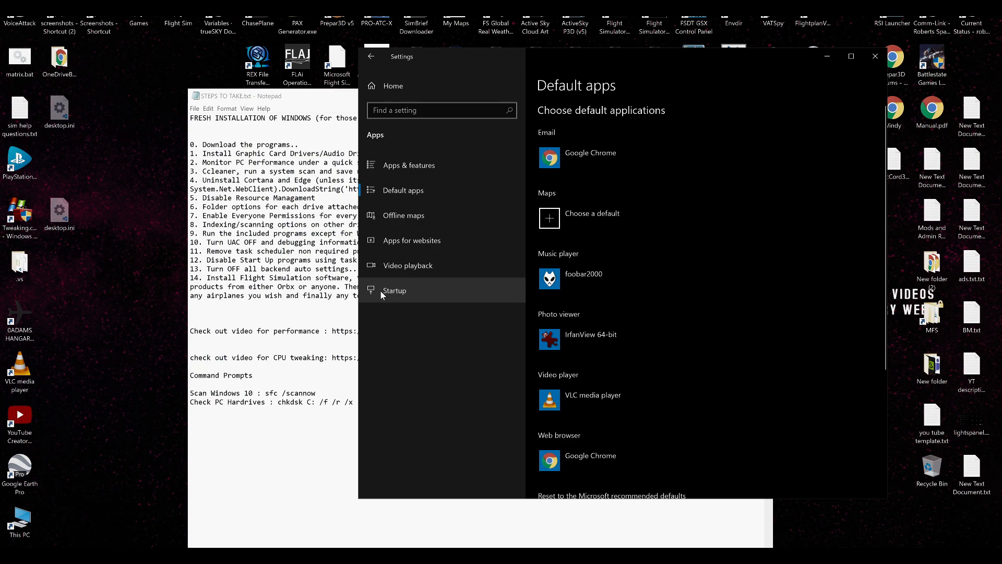
left_click(403, 248)
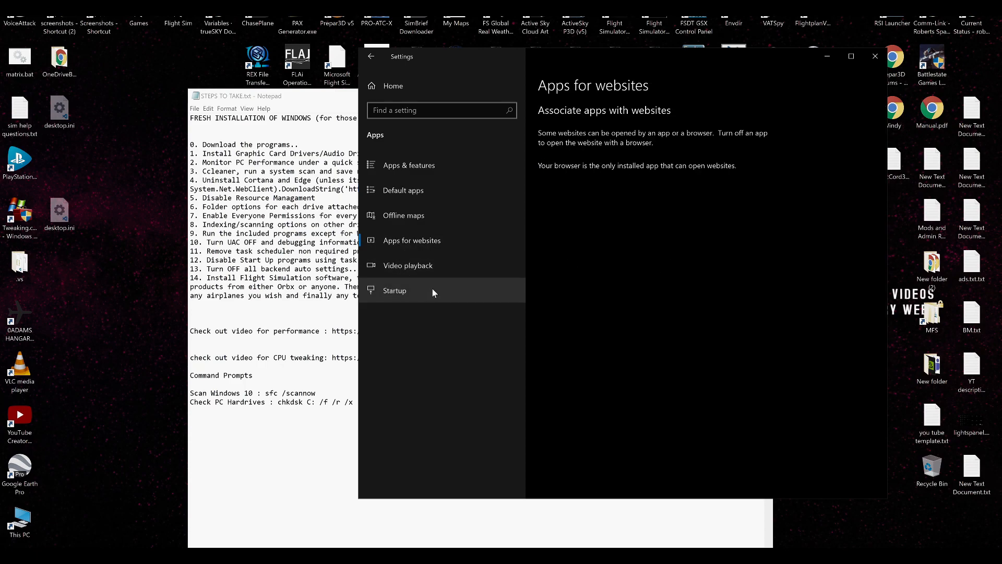
left_click(432, 266)
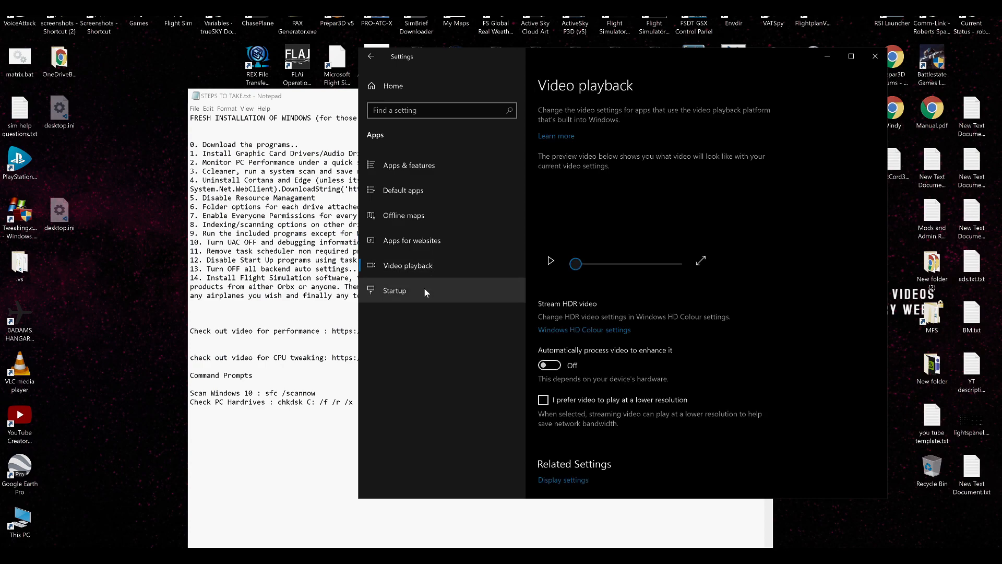
- Review the on/off state of every app in the Startup apps list
left_click(426, 291)
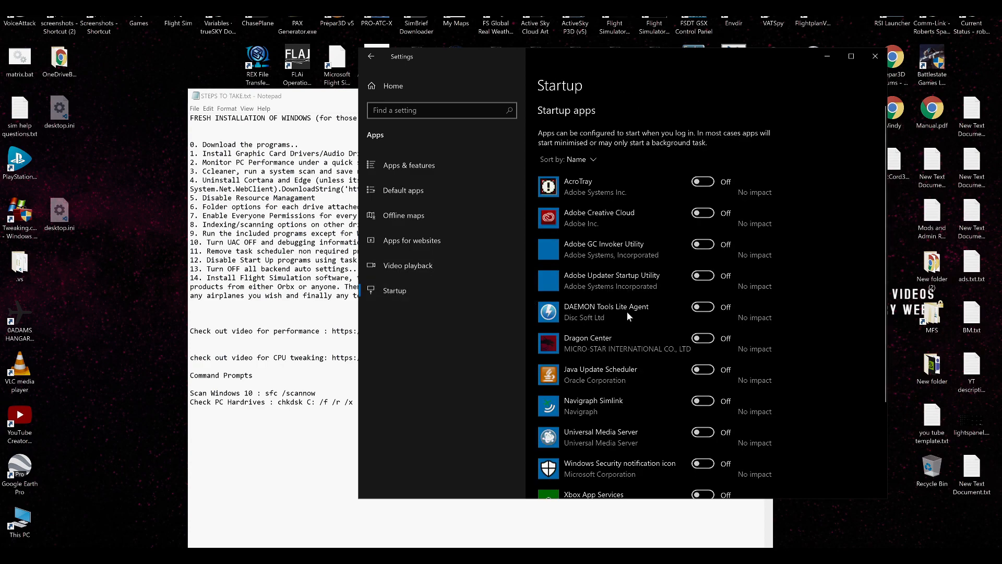
scroll(695, 212, "down", 3)
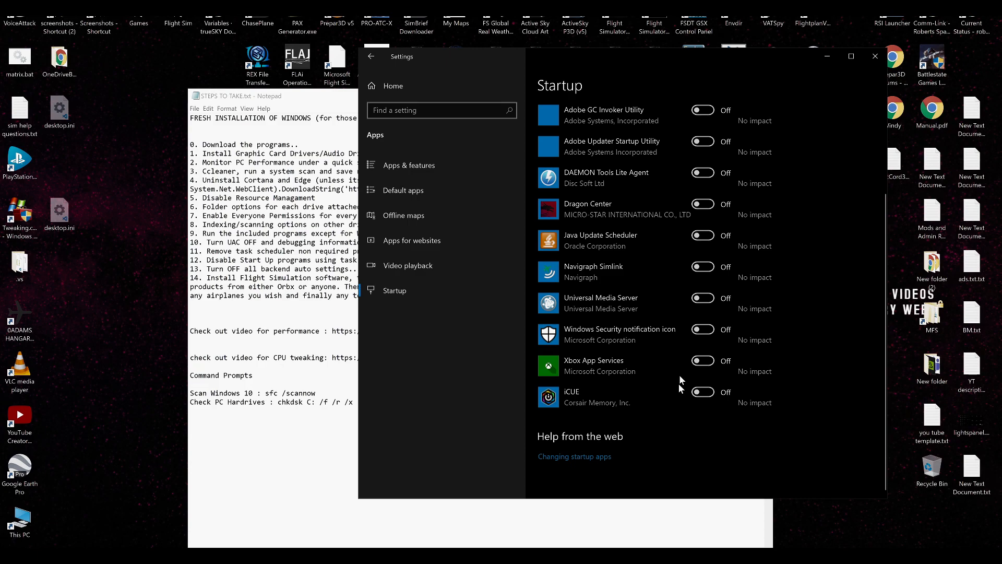
scroll(686, 295, "up", 3)
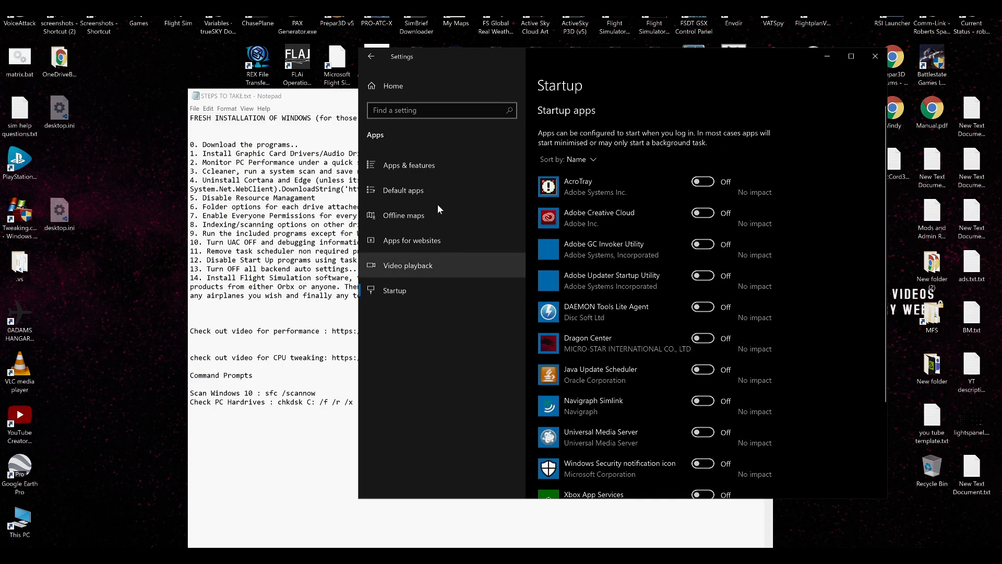
- Switch to the Gaming category, check Game Mode and the Xbox Game Bar options, and return to the Settings overview
left_click(406, 93)
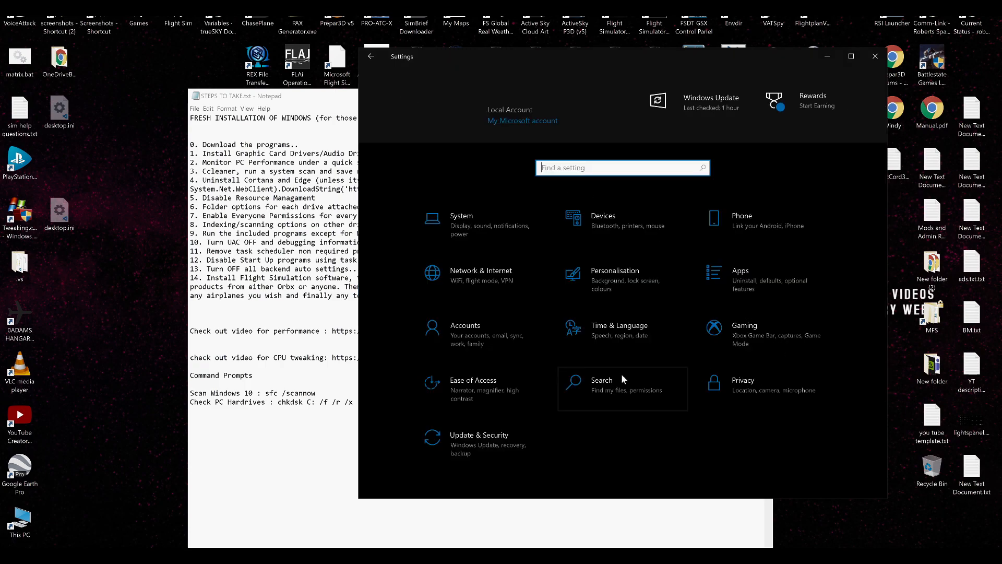
left_click(769, 347)
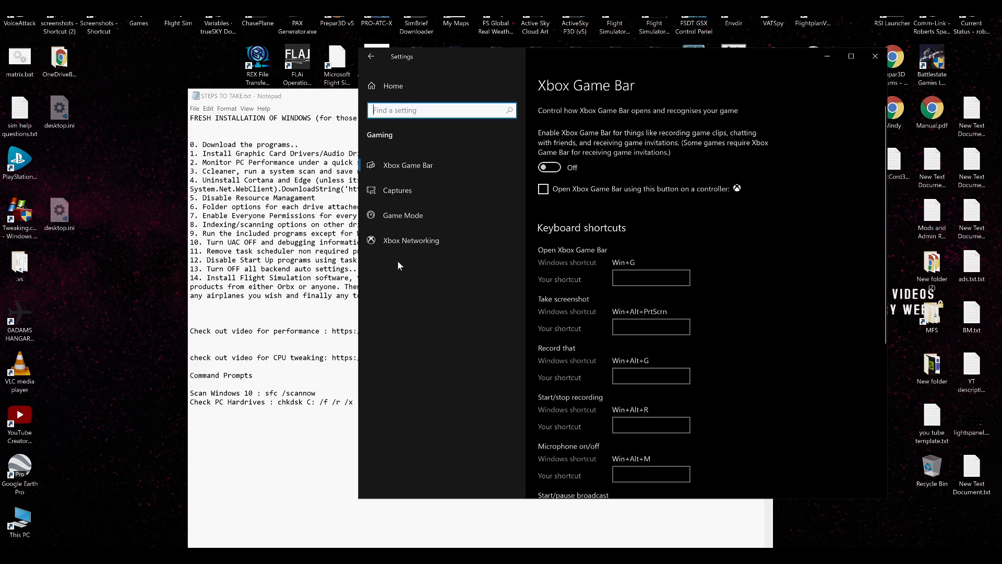
left_click(418, 215)
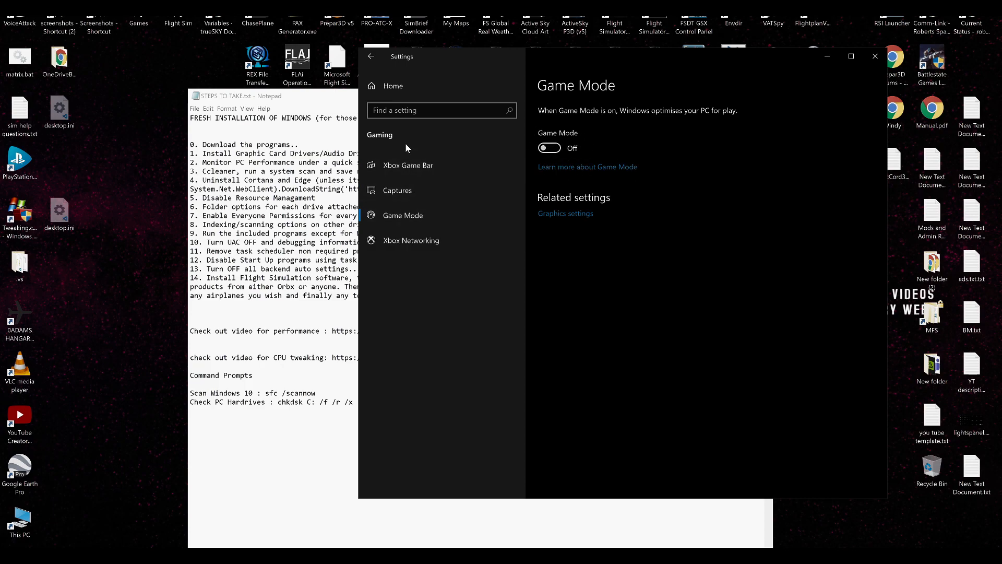
left_click(403, 156)
scroll(574, 278, "down", 5)
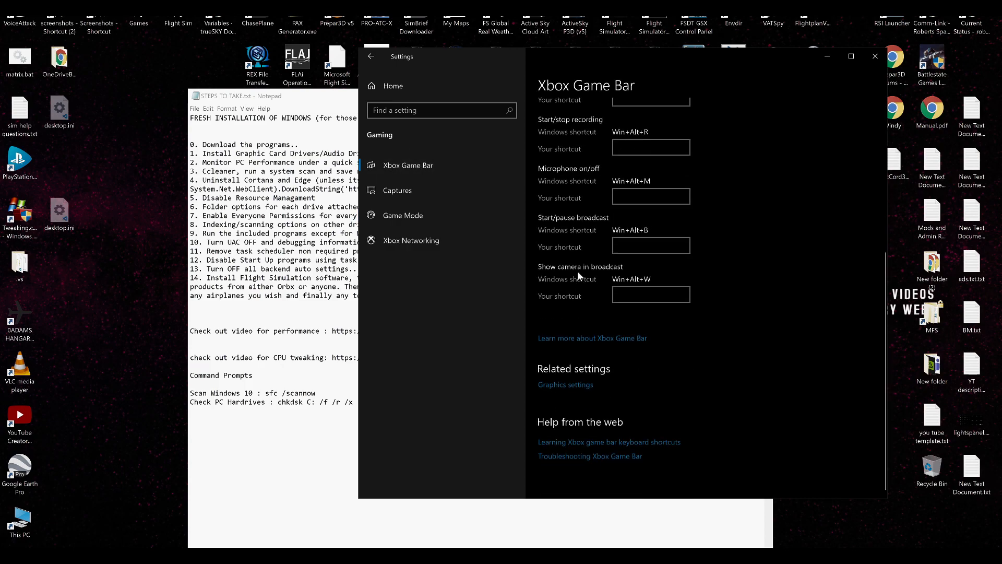
left_click(371, 57)
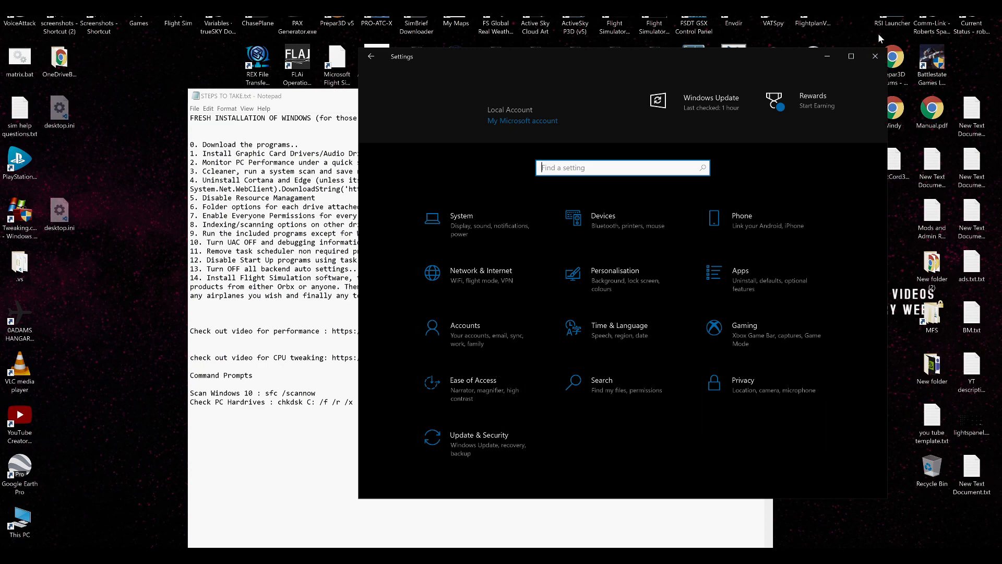
- Close Settings and highlight step 13 of the notes, about backend auto settings and start screen tiles
left_click(875, 56)
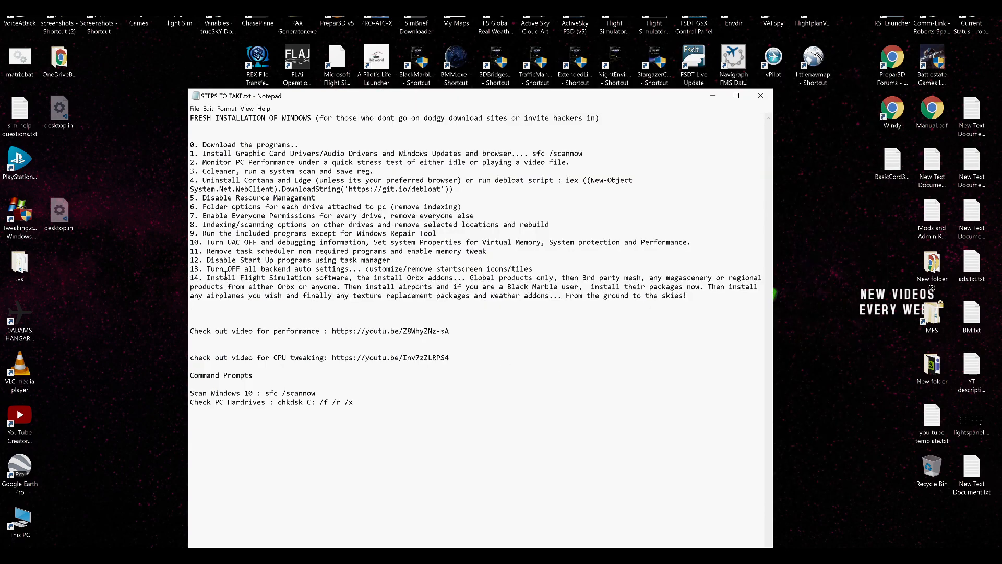
left_click_drag(203, 270, 532, 267)
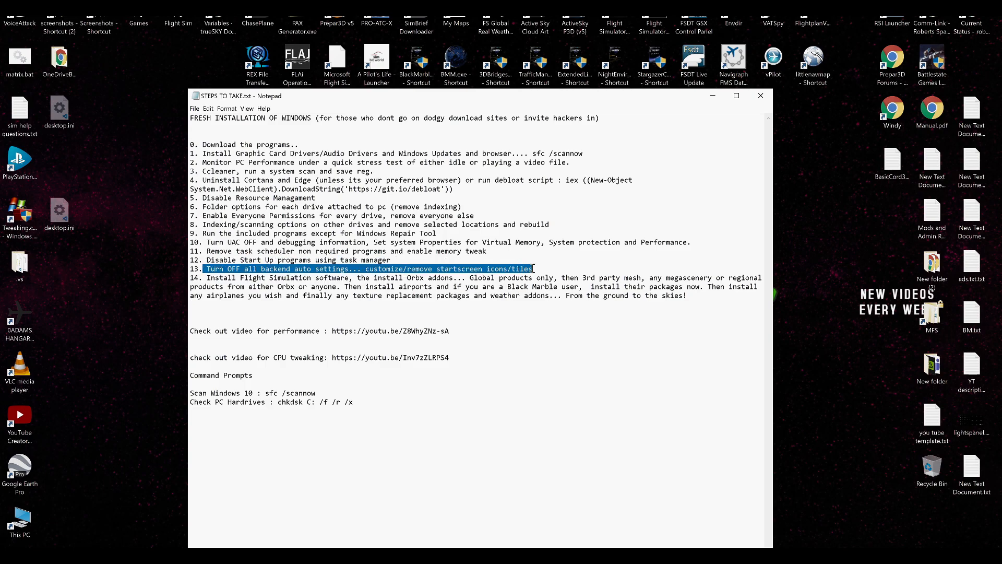
left_click(528, 269)
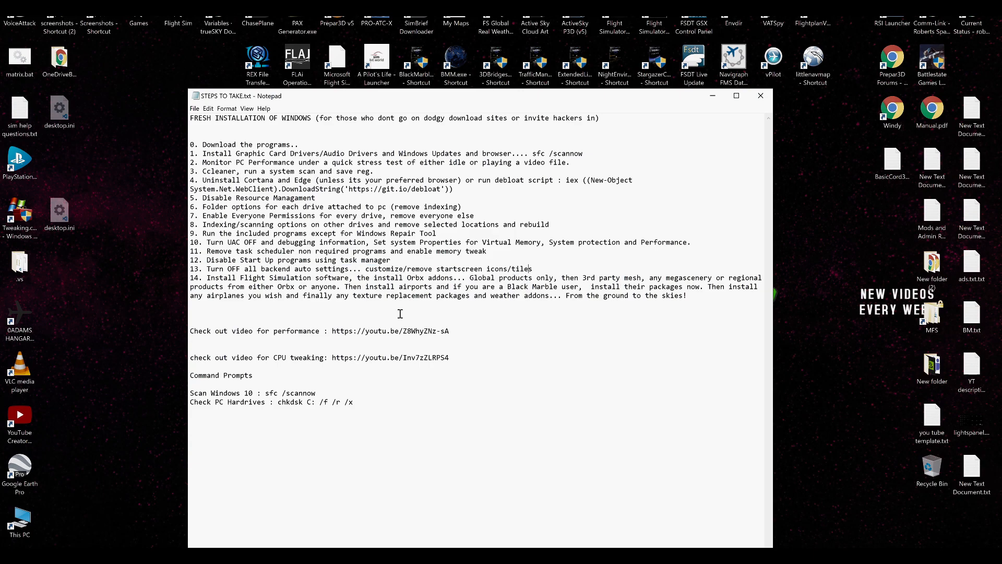
- Check the tiles in the Start menu, close it, and highlight step 14 of the notes on the flight simulation installation order
left_click(13, 545)
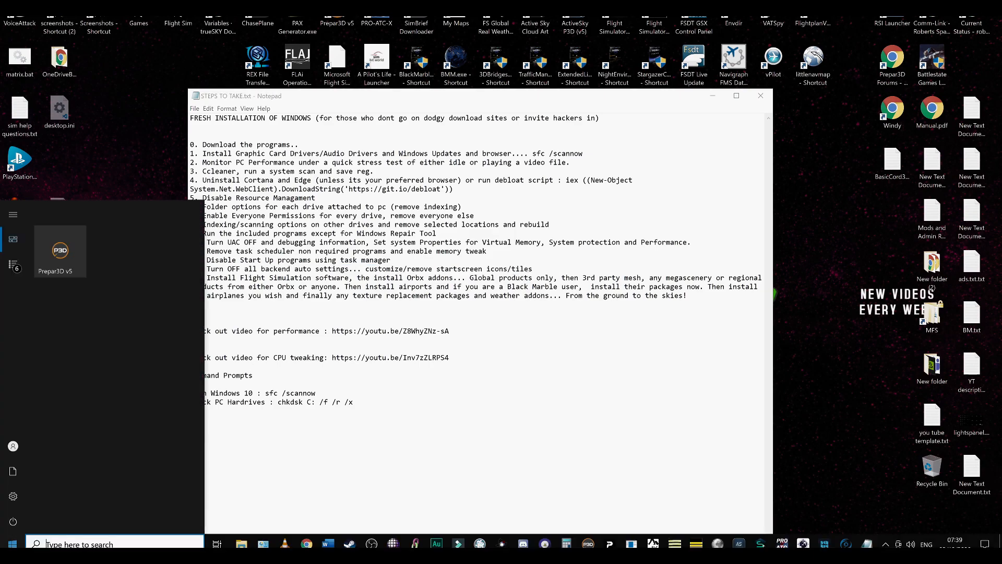
left_click(13, 544)
left_click_drag(193, 280, 654, 304)
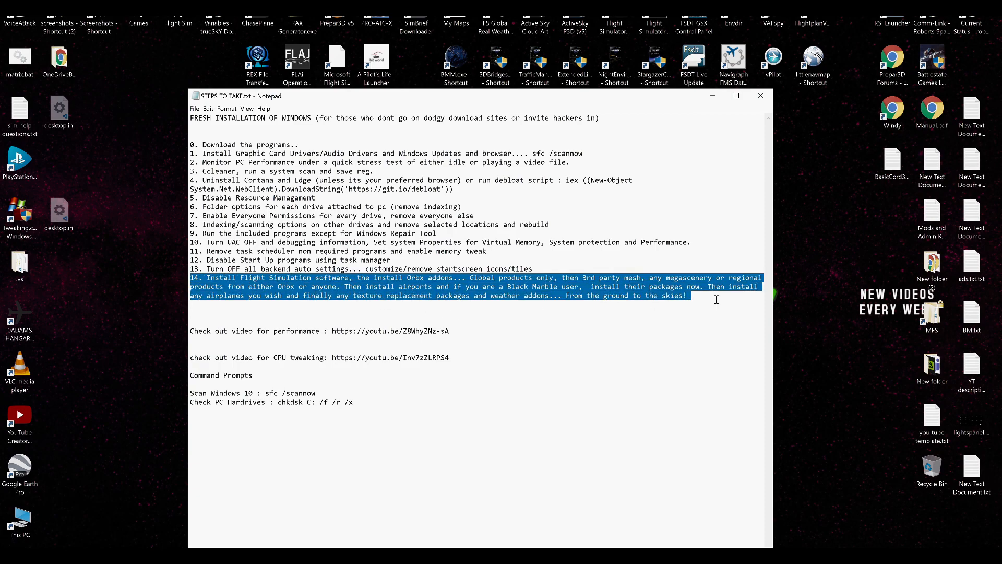